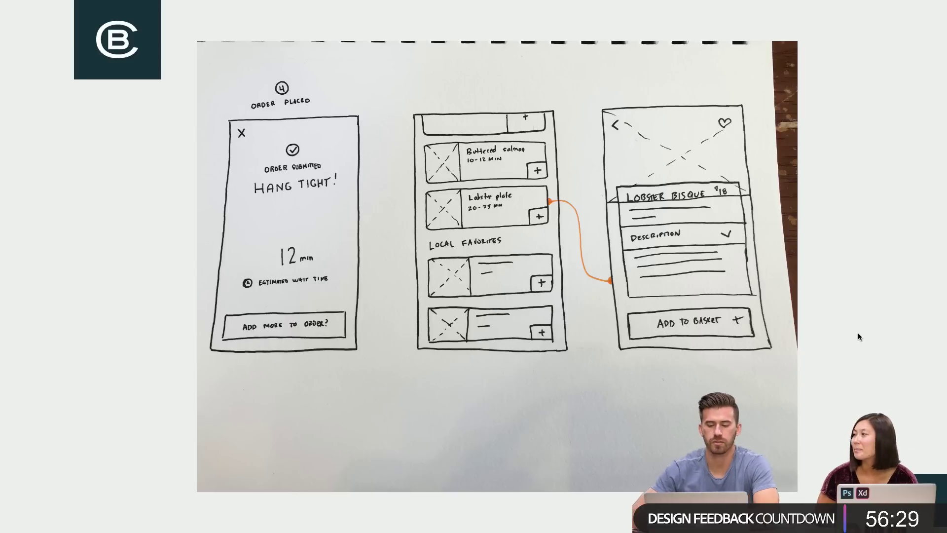
# Advance the presentation preview to the "Let's begin!" slide and close the preview.
pyautogui.press('Right')
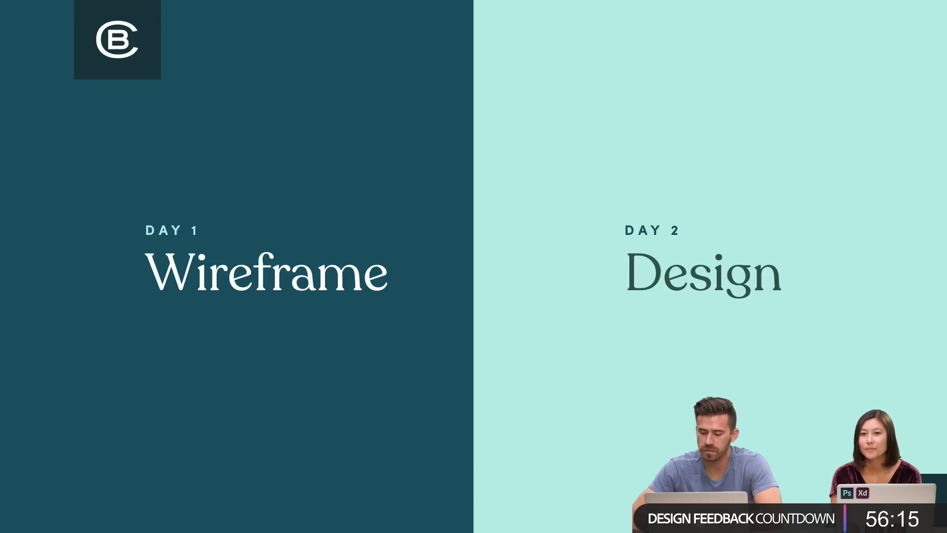
pyautogui.press('Right')
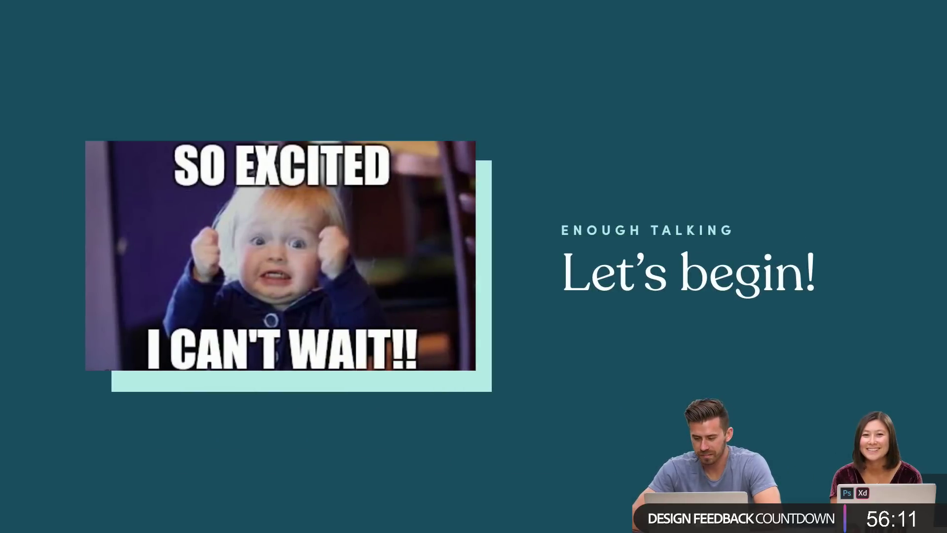
pyautogui.press('Escape')
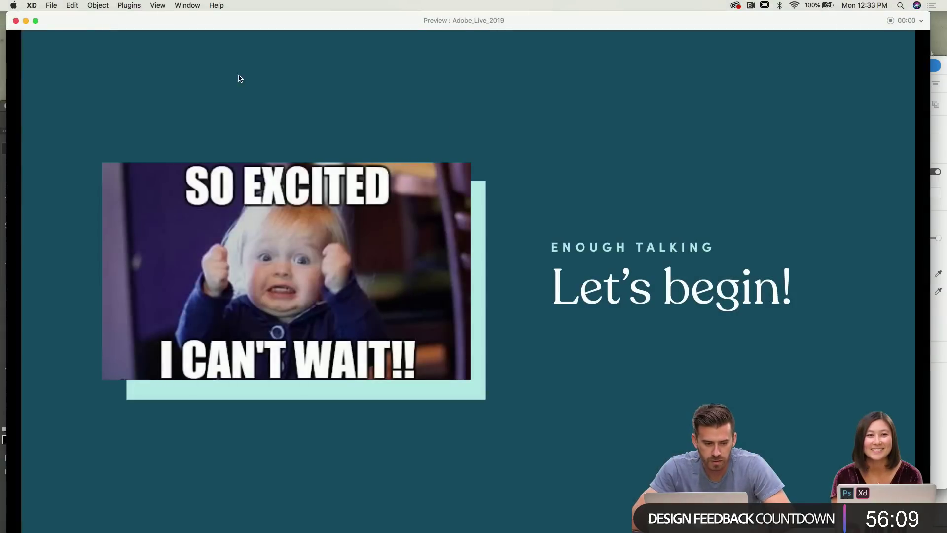
pyautogui.click(15, 20)
# Bring the open Good_luck_Cody document to the front.
pyautogui.moveTo(380, 66); pyautogui.dragTo(226, 20)
pyautogui.click(188, 6)
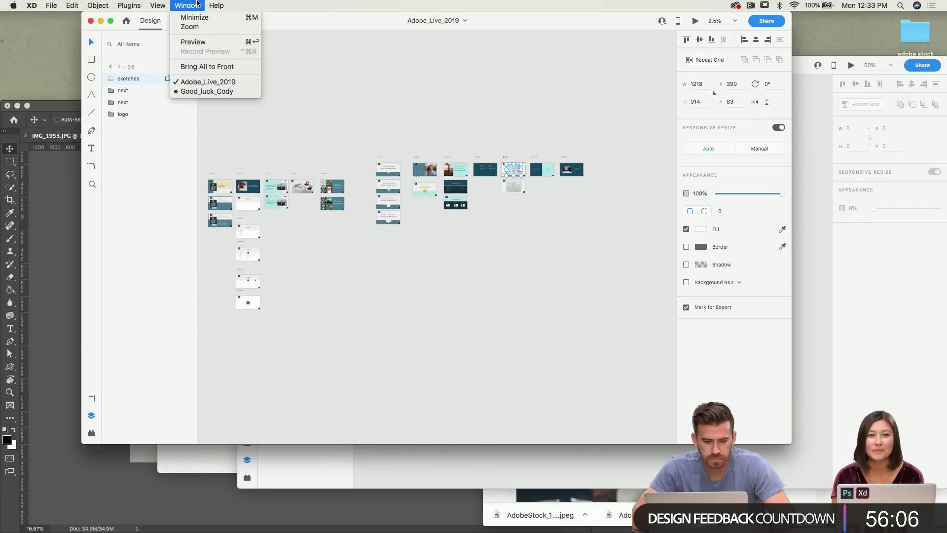
pyautogui.click(212, 91)
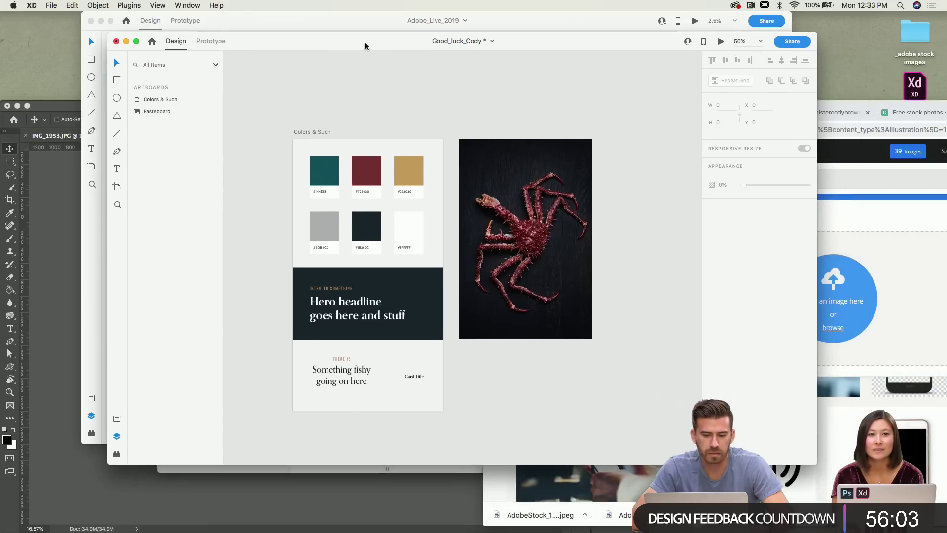
# Move and enlarge the Good_luck_Cody document window so it fills the whole screen.
pyautogui.moveTo(366, 47); pyautogui.dragTo(365, 46)
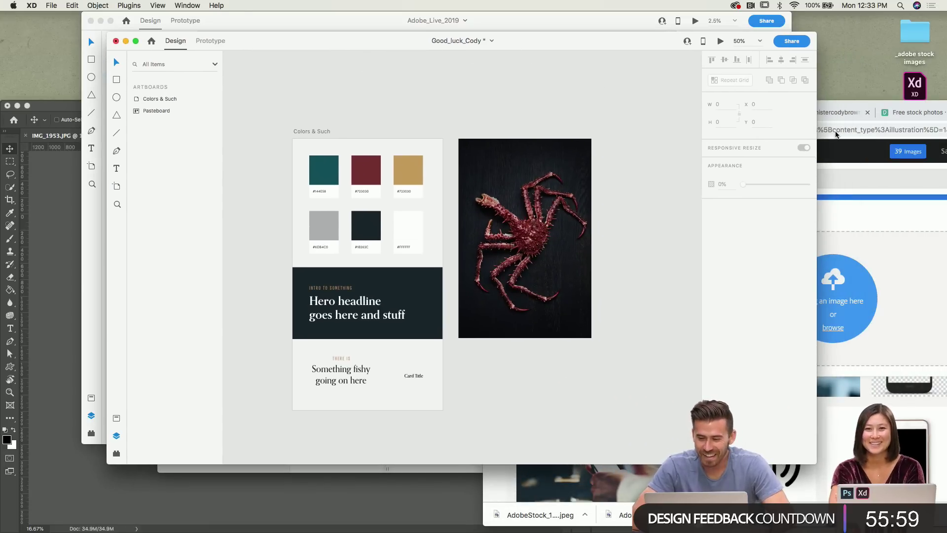
pyautogui.moveTo(816, 132); pyautogui.dragTo(946, 132)
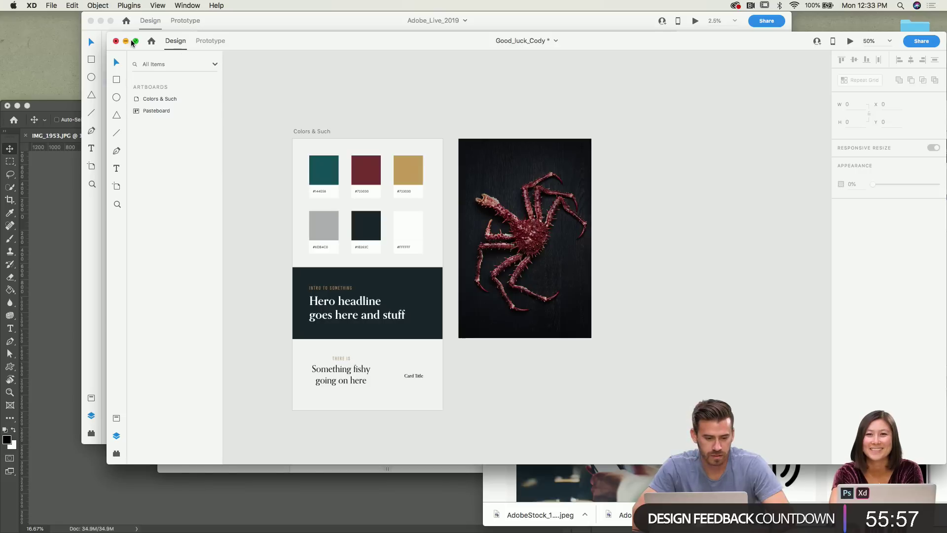
pyautogui.moveTo(107, 57); pyautogui.dragTo(1, 57)
pyautogui.moveTo(310, 31); pyautogui.dragTo(310, 11)
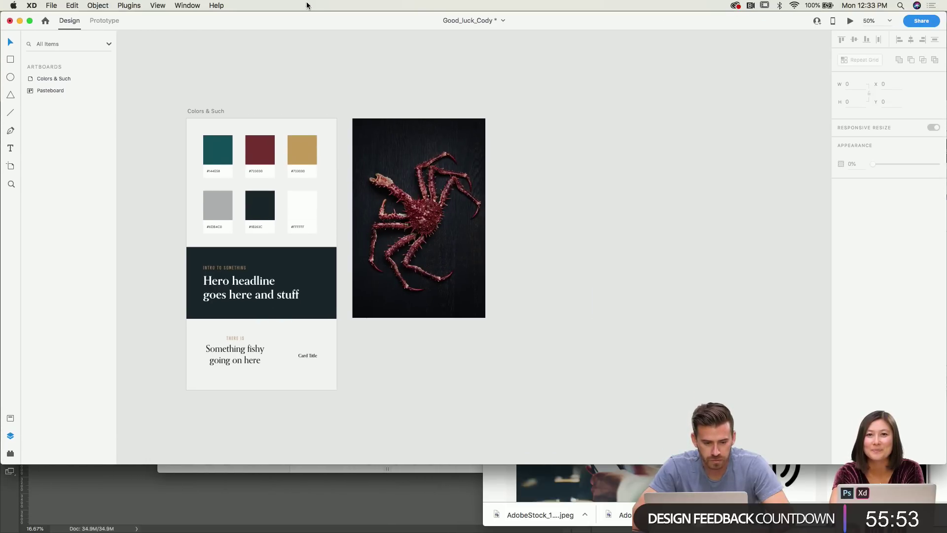
pyautogui.moveTo(434, 464); pyautogui.dragTo(424, 526)
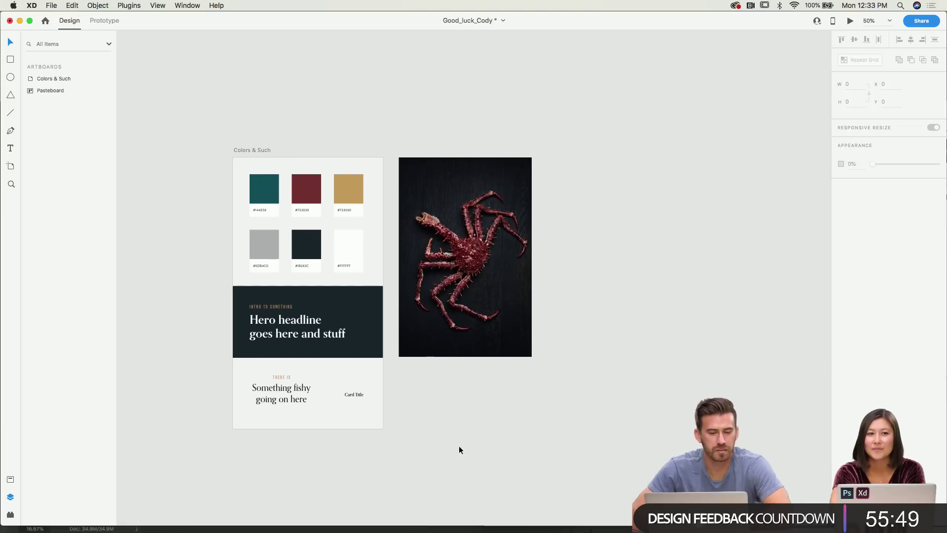
# Examine the Colors & Such artboard up close, including its colour swatches and hero headline, and the crab photo beside it.
pyautogui.press('super+1')
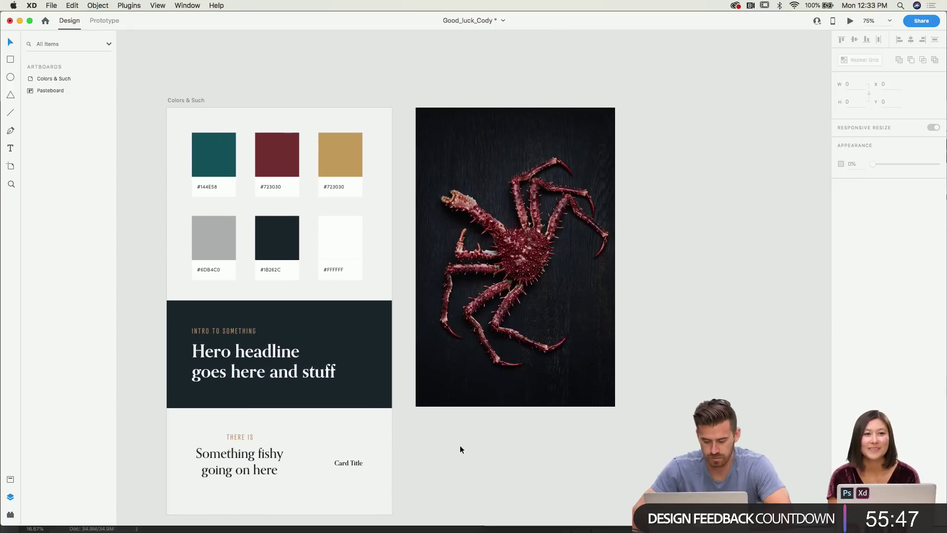
pyautogui.hscroll(-5, 459, 445)
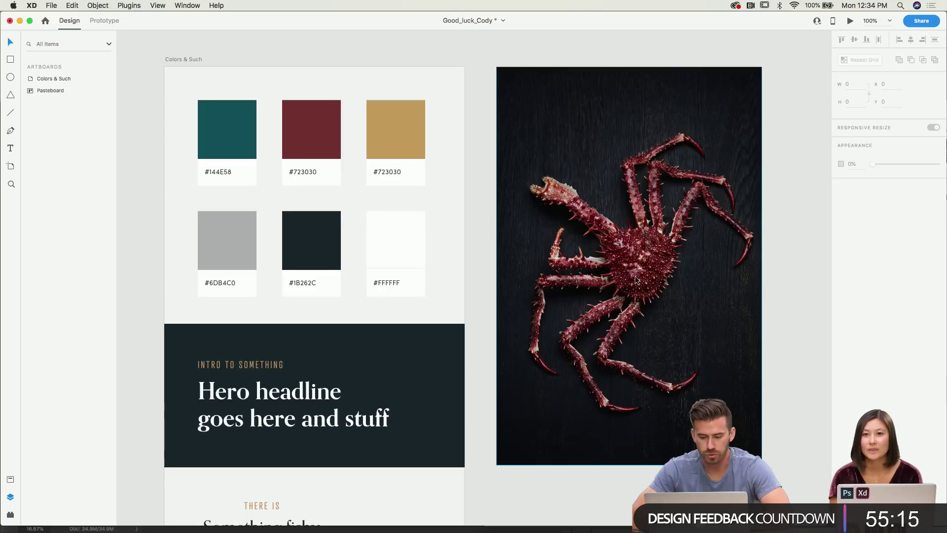
pyautogui.scroll(-5, 635, 279)
pyautogui.hscroll(-3, 636, 279)
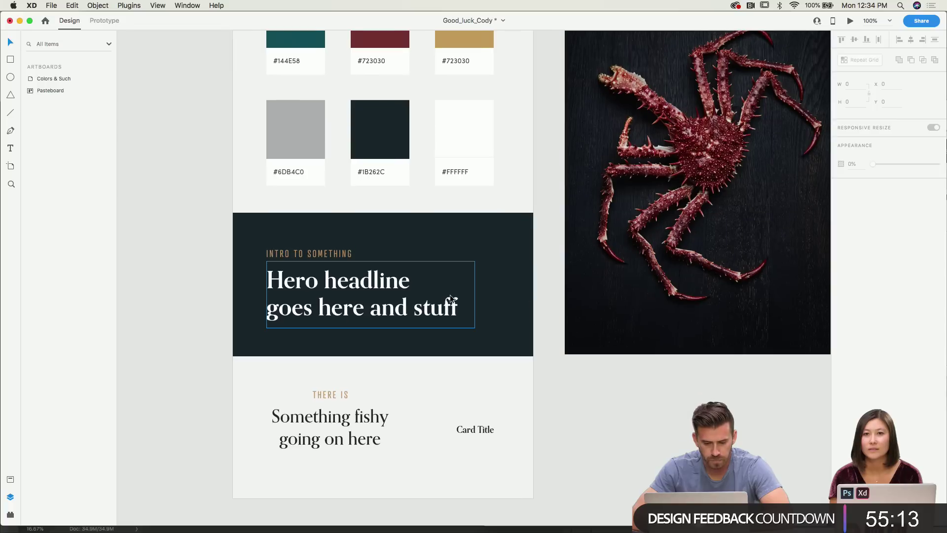
pyautogui.click(449, 296)
pyautogui.hscroll(1, 450, 297)
pyautogui.scroll(1, 450, 297)
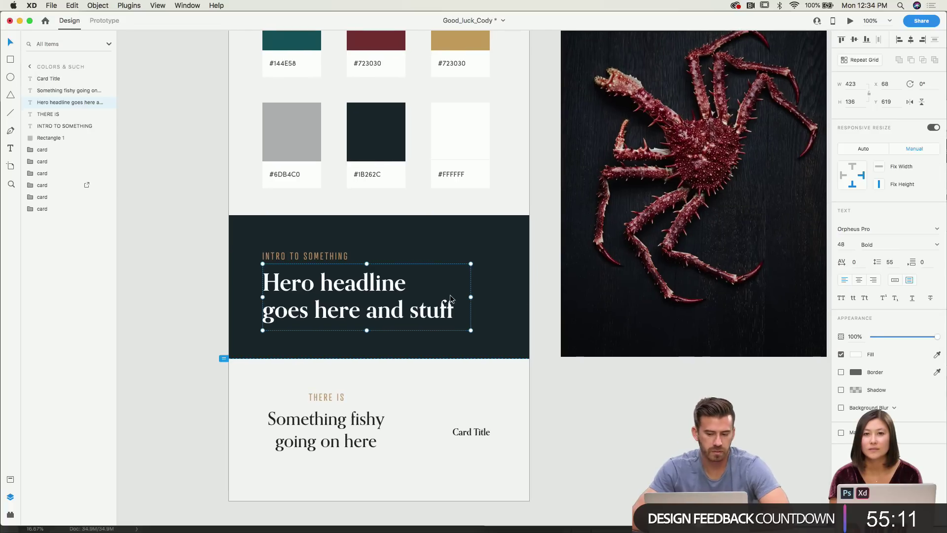
pyautogui.click(540, 258)
pyautogui.click(672, 162)
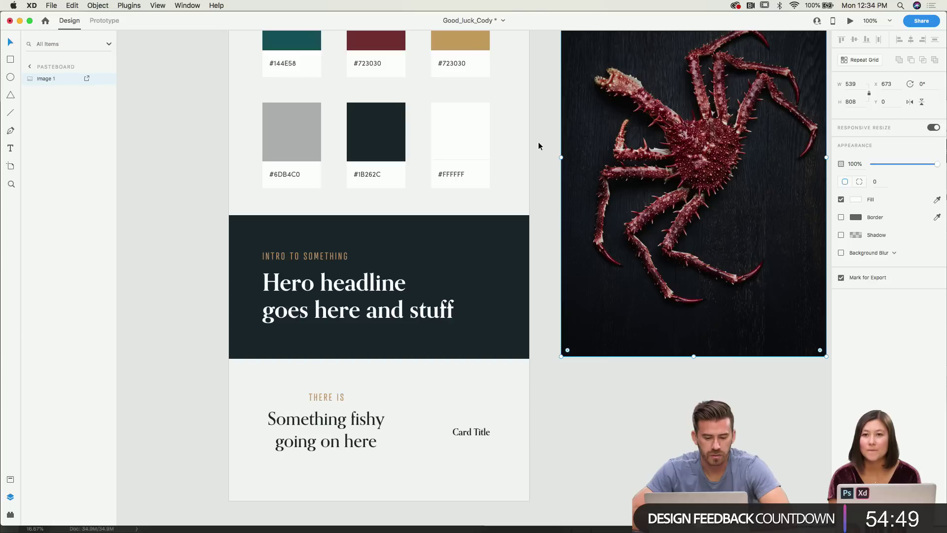
pyautogui.scroll(3, 539, 145)
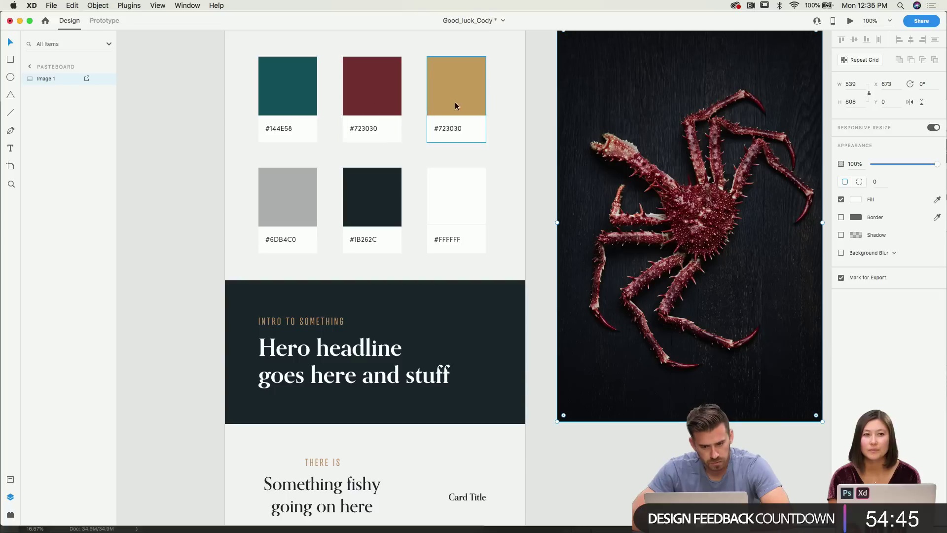
pyautogui.scroll(1, 413, 140)
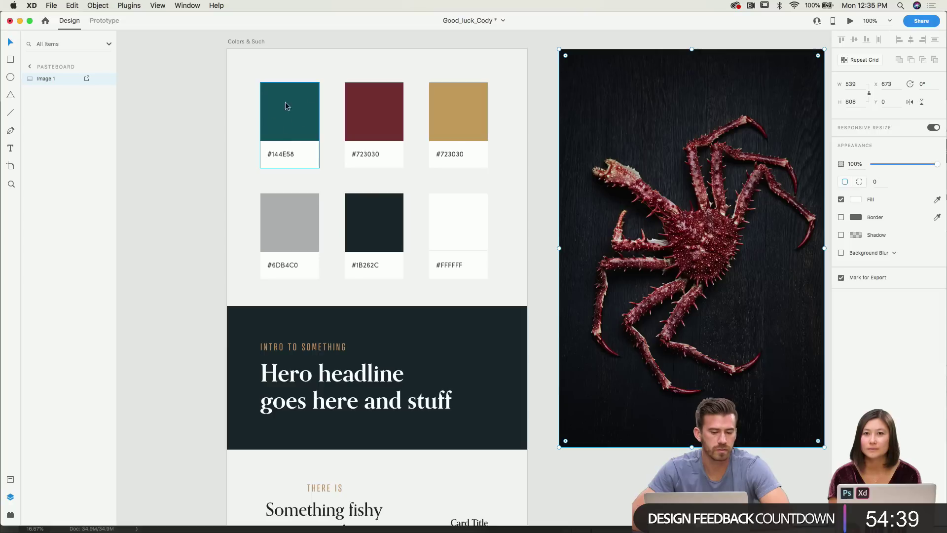
pyautogui.click(471, 138)
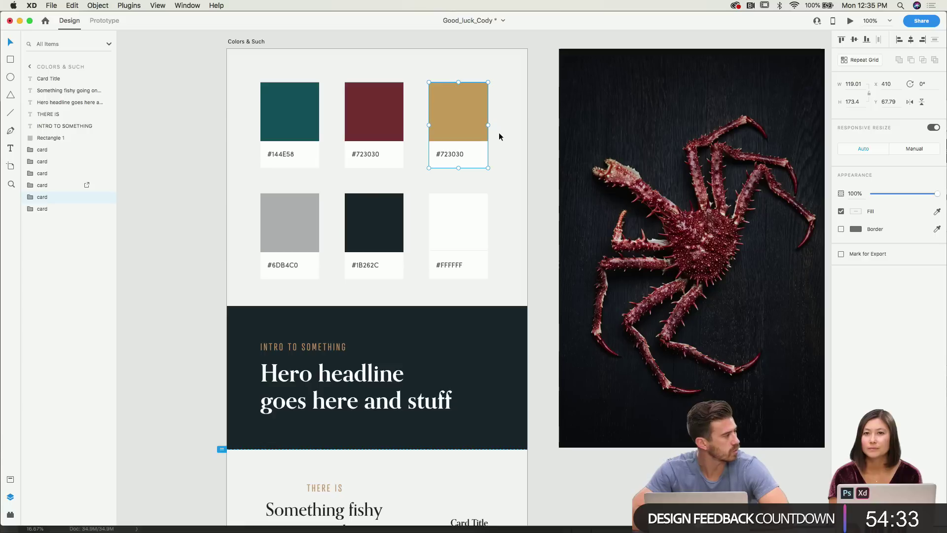
# Inspect the text settings of the hero headline and of the "INTRO TO SOMETHING" and "THERE IS" labels.
pyautogui.click(330, 375)
pyautogui.scroll(-3, 330, 345)
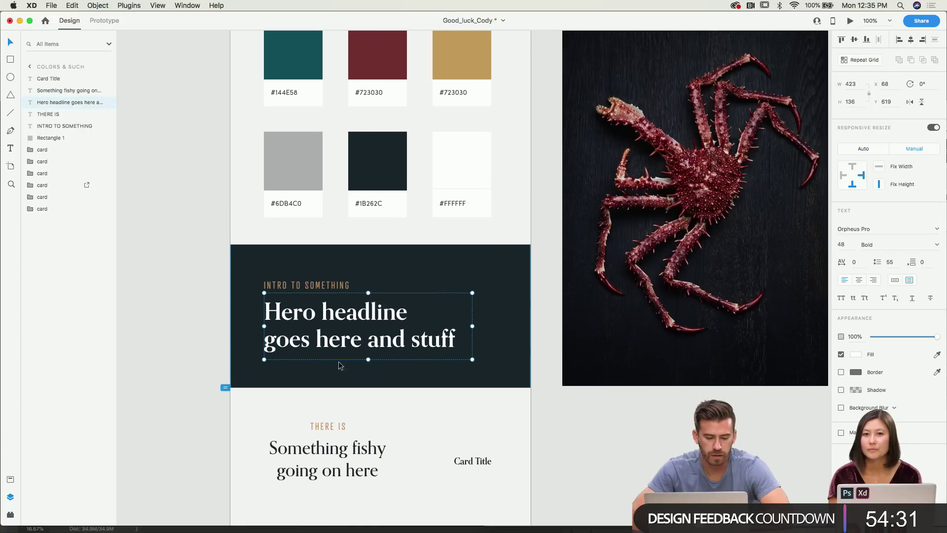
pyautogui.click(320, 289)
pyautogui.scroll(-5, 320, 288)
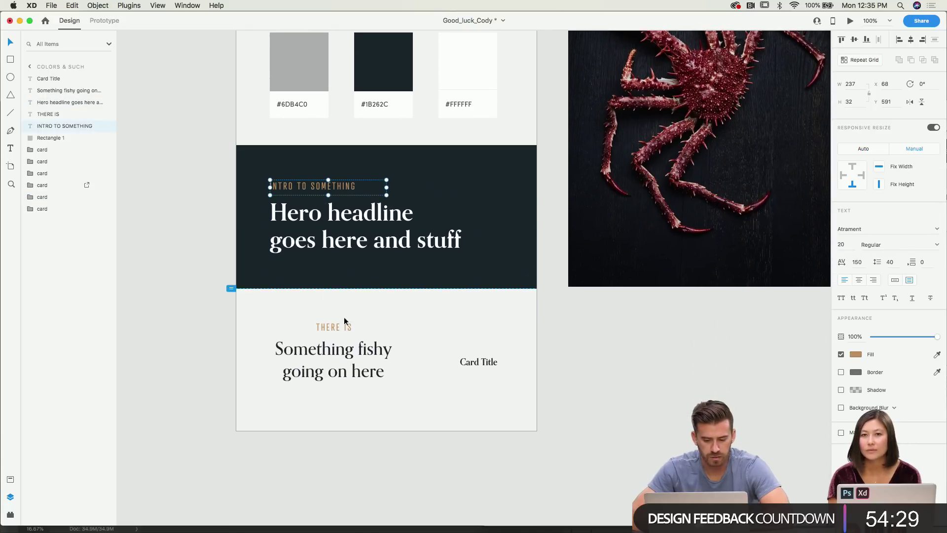
pyautogui.click(422, 319)
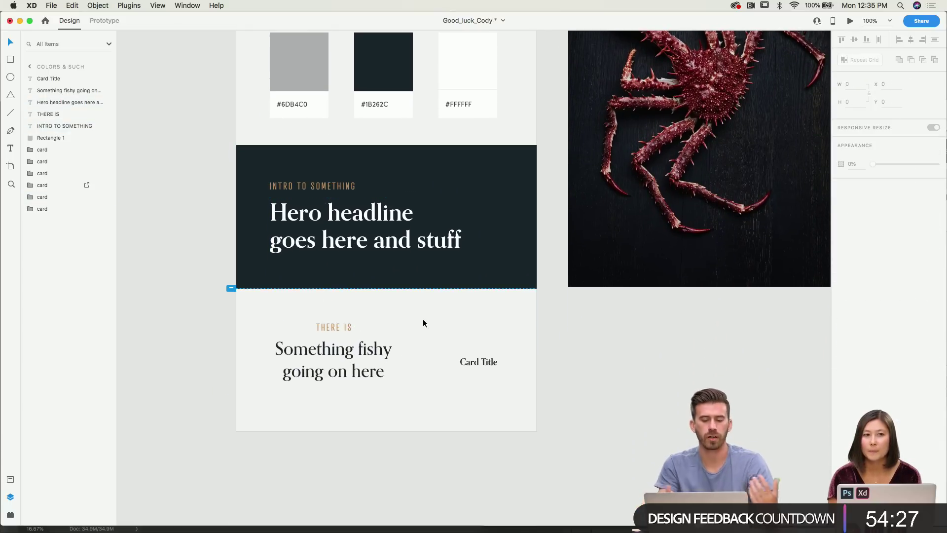
pyautogui.click(416, 240)
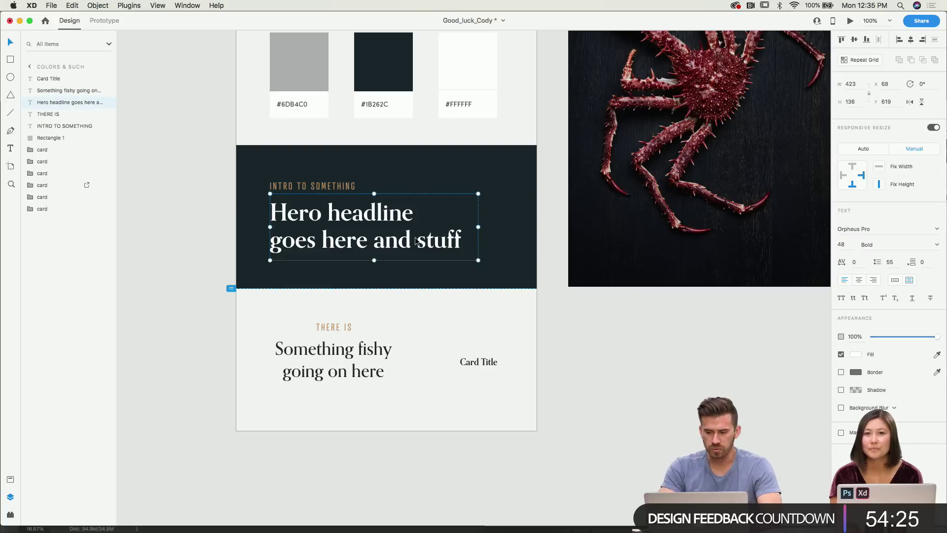
pyautogui.doubleClick(416, 240)
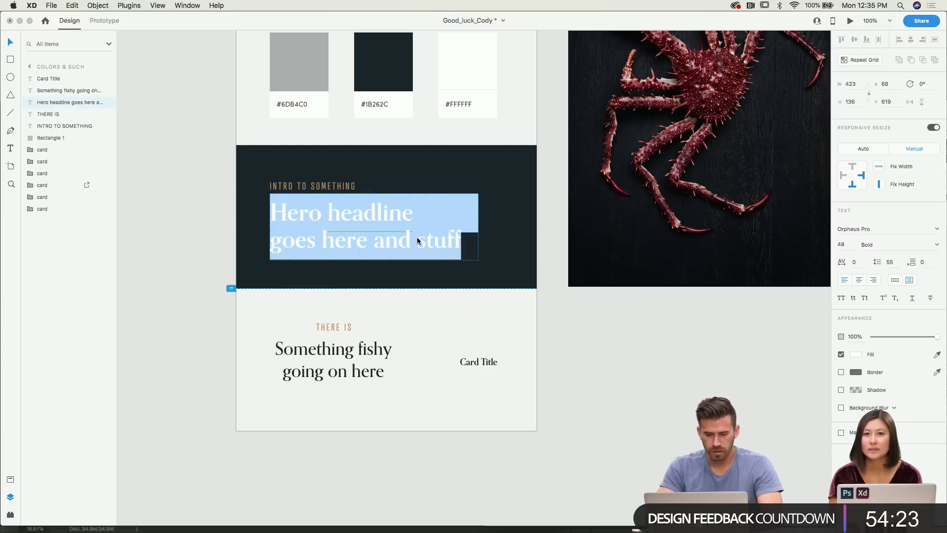
pyautogui.doubleClick(417, 240)
pyautogui.press('Escape')
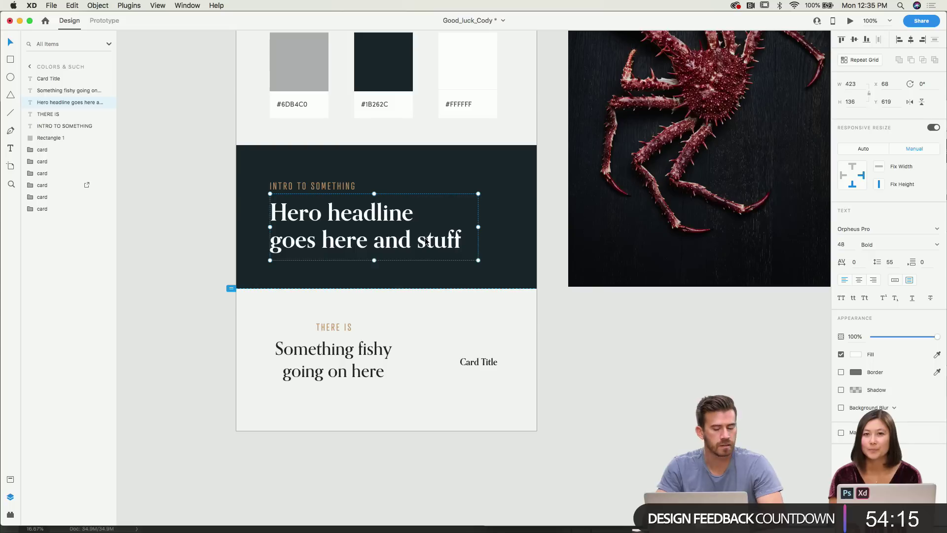
pyautogui.click(341, 188)
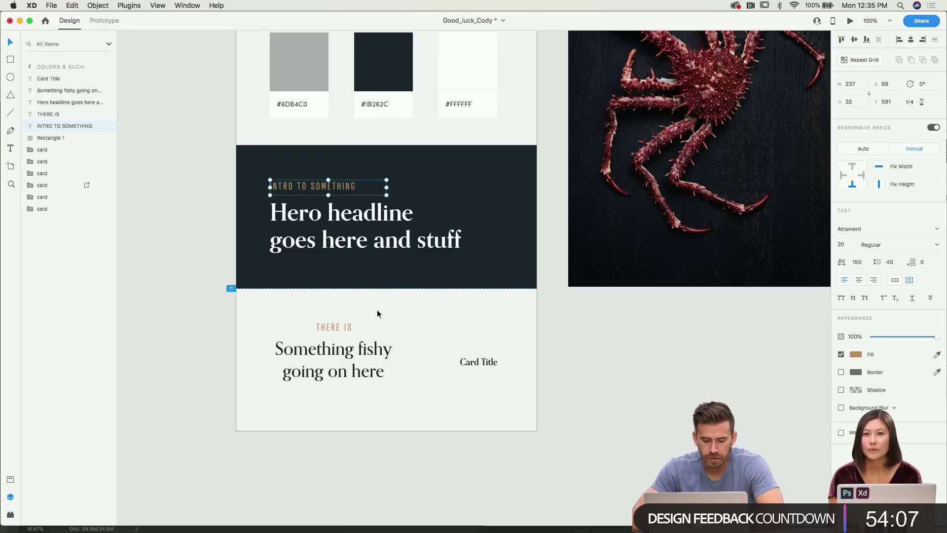
pyautogui.click(333, 333)
pyautogui.click(379, 252)
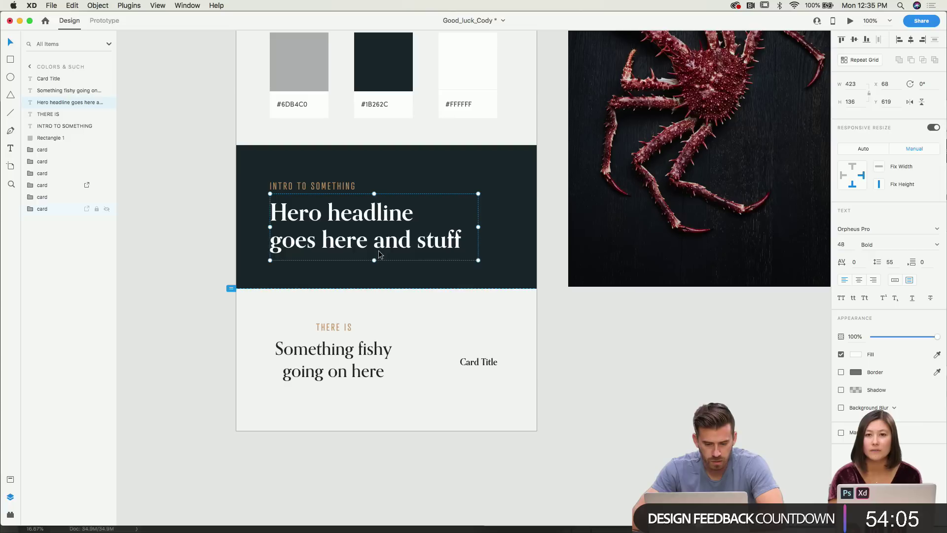
# Show the document's saved colours, character styles and components, and widen the area listing them.
pyautogui.click(10, 480)
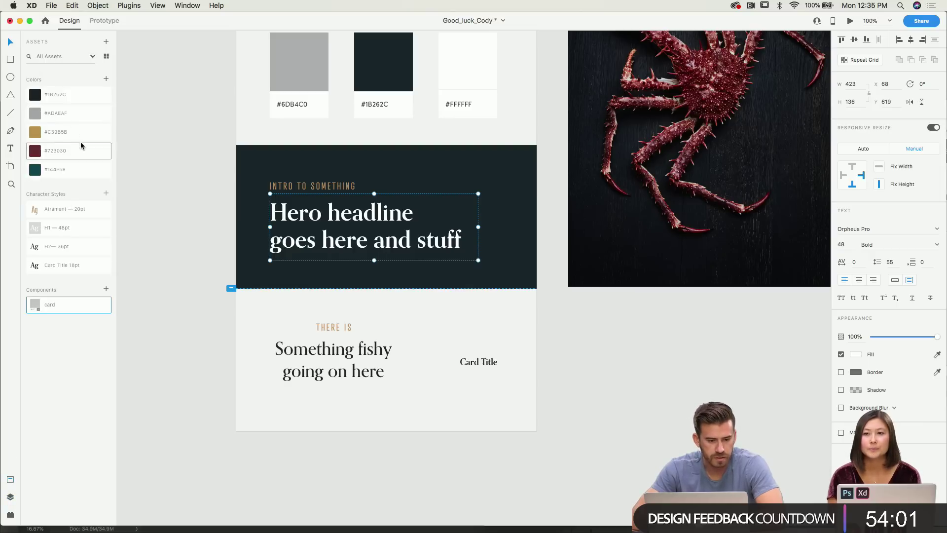
pyautogui.moveTo(117, 114); pyautogui.dragTo(148, 113)
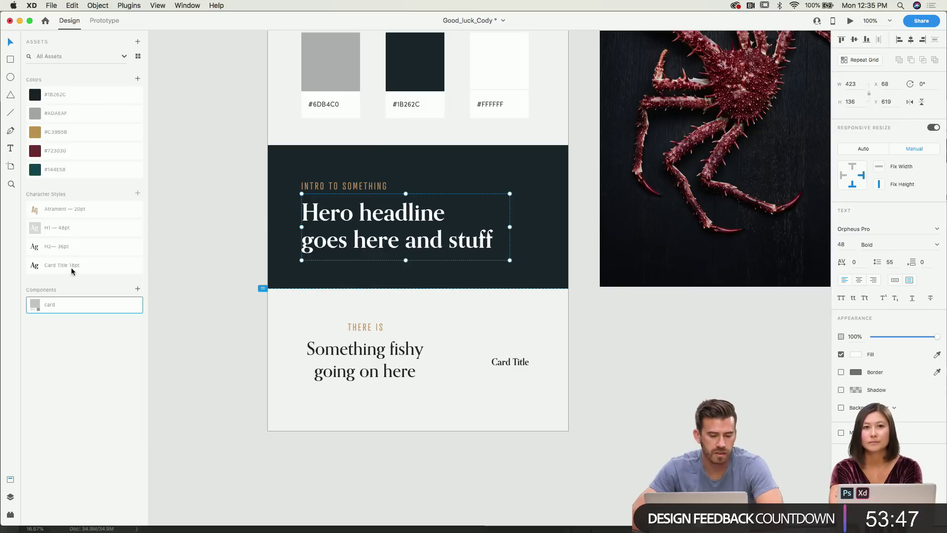
# Review the colour swatches and sample type styles over the full length of the Colors & Such artboard.
pyautogui.scroll(2, 221, 247)
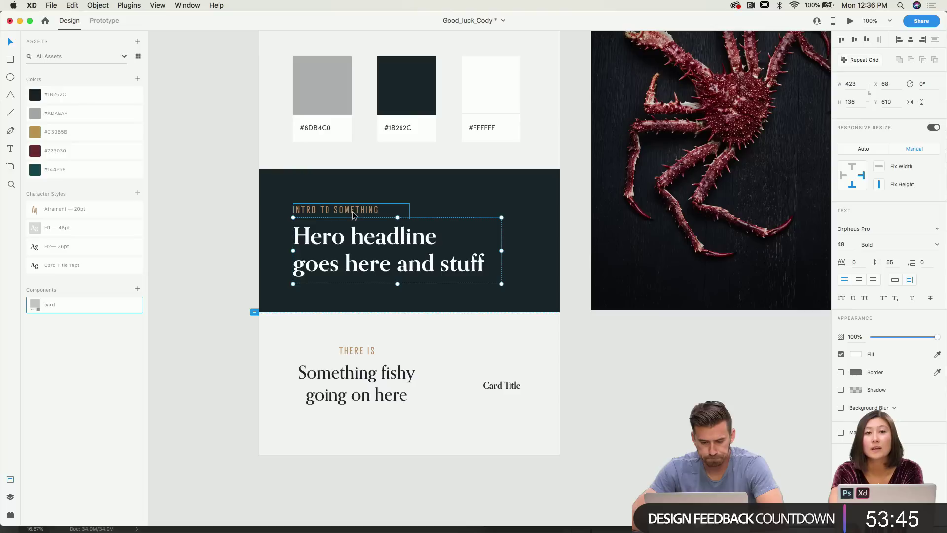
pyautogui.click(221, 250)
pyautogui.scroll(4, 221, 250)
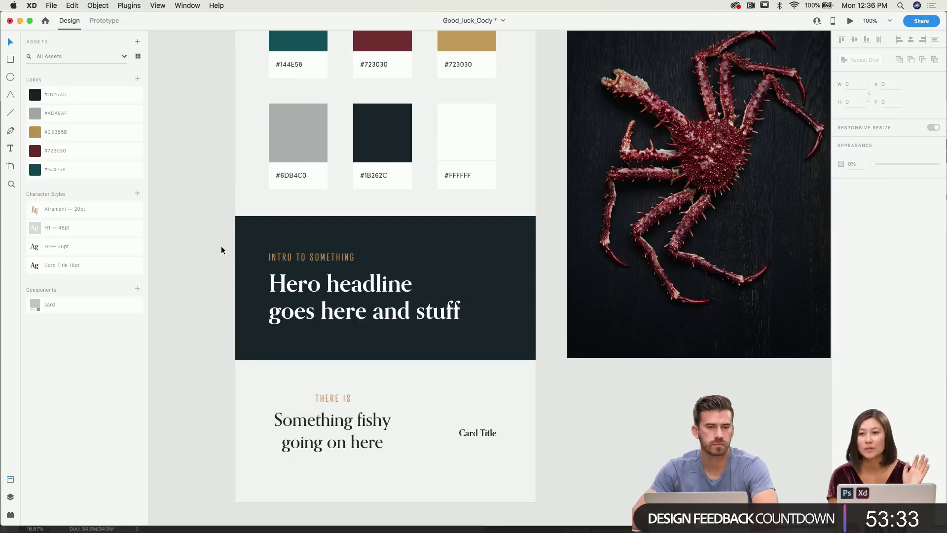
pyautogui.scroll(3, 221, 250)
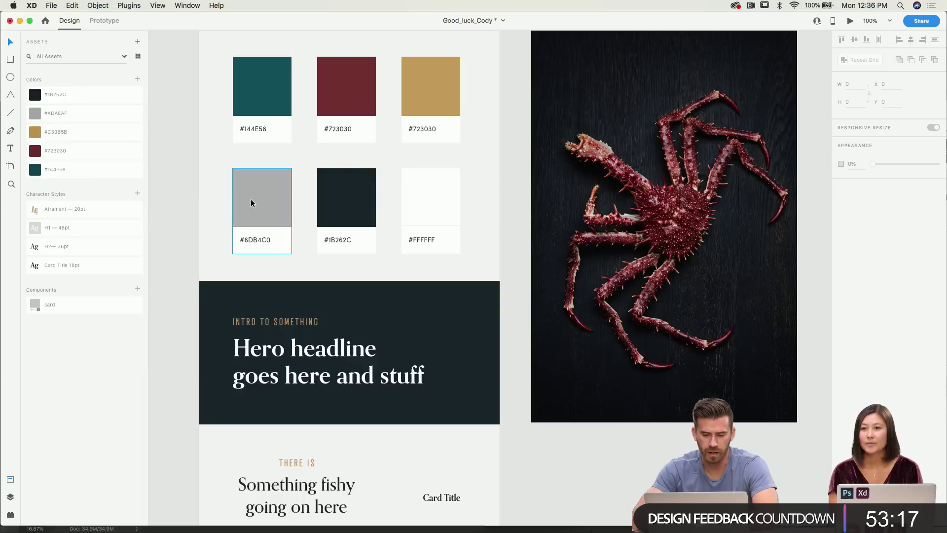
pyautogui.scroll(2, 217, 220)
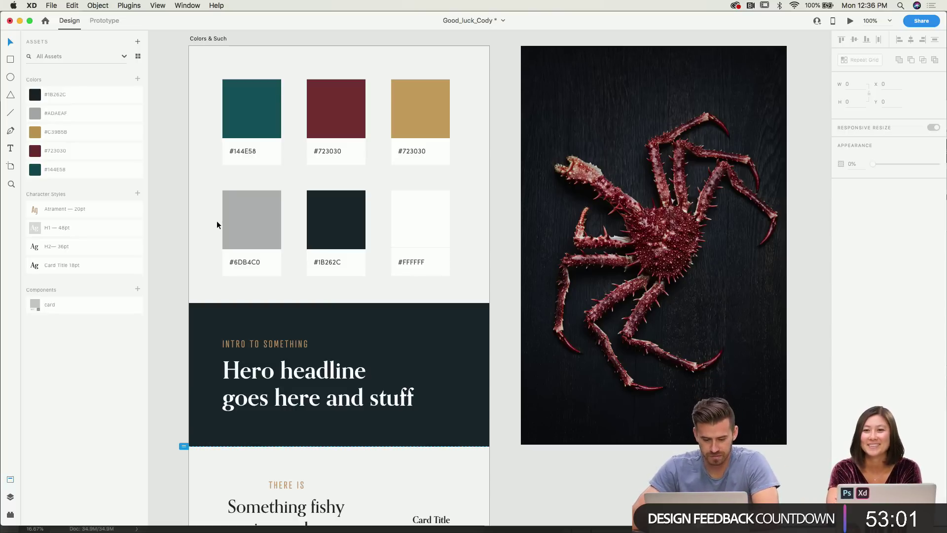
pyautogui.scroll(-5, 335, 209)
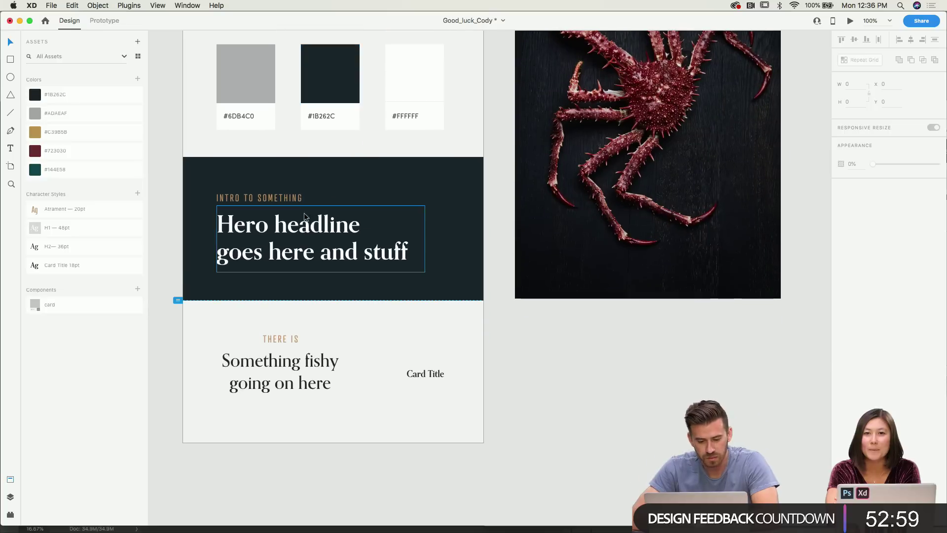
pyautogui.scroll(2, 275, 199)
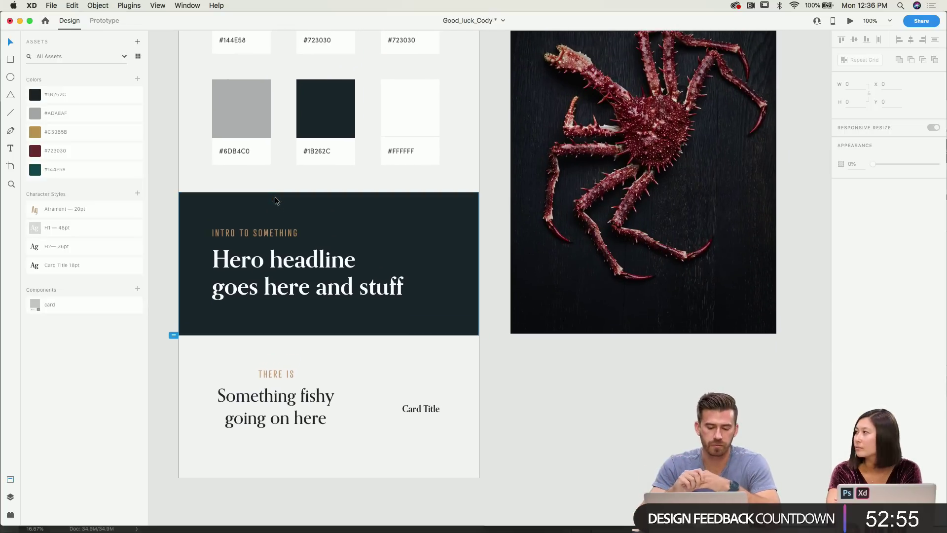
pyautogui.scroll(3, 275, 200)
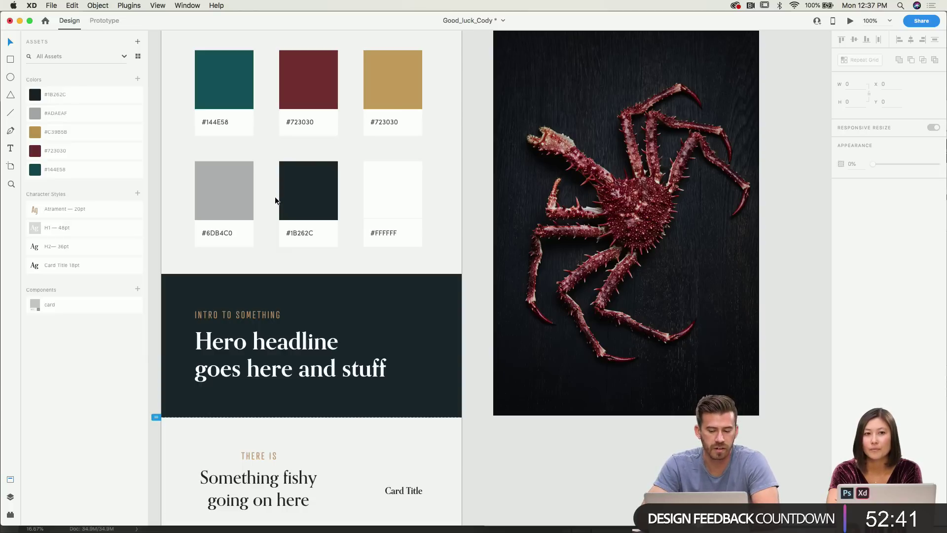
pyautogui.press('super+minus')
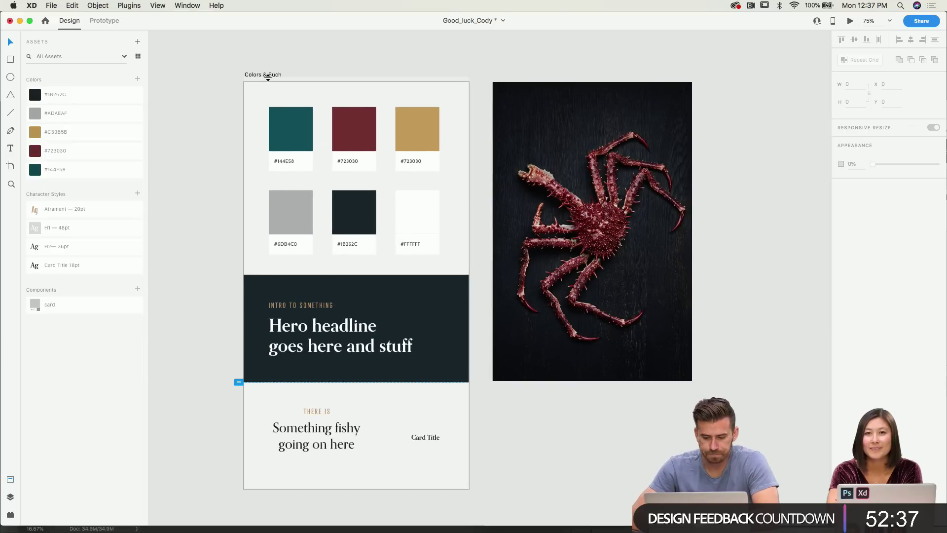
# Add an iPhone X/XS artboard beside Colors & Such and delete the crab photo from it.
pyautogui.hscroll(3, 268, 79)
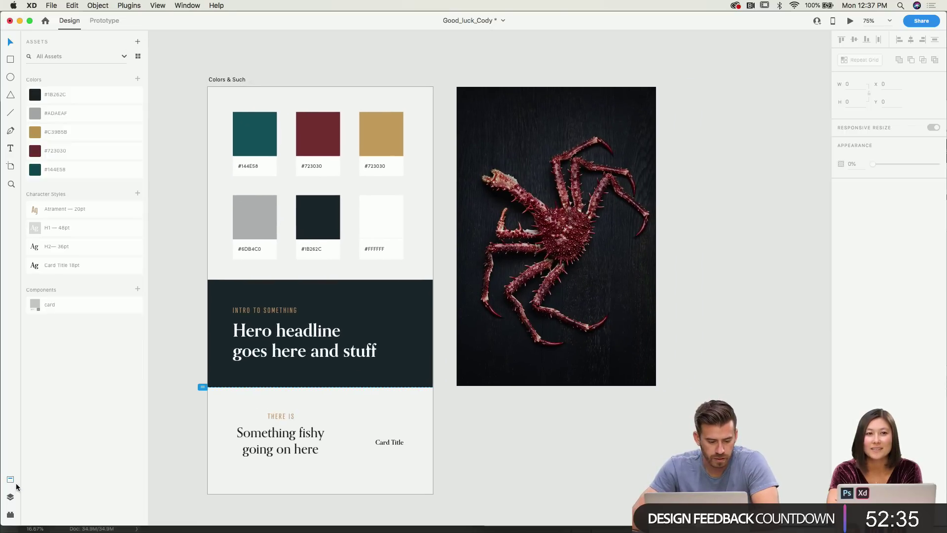
pyautogui.click(10, 496)
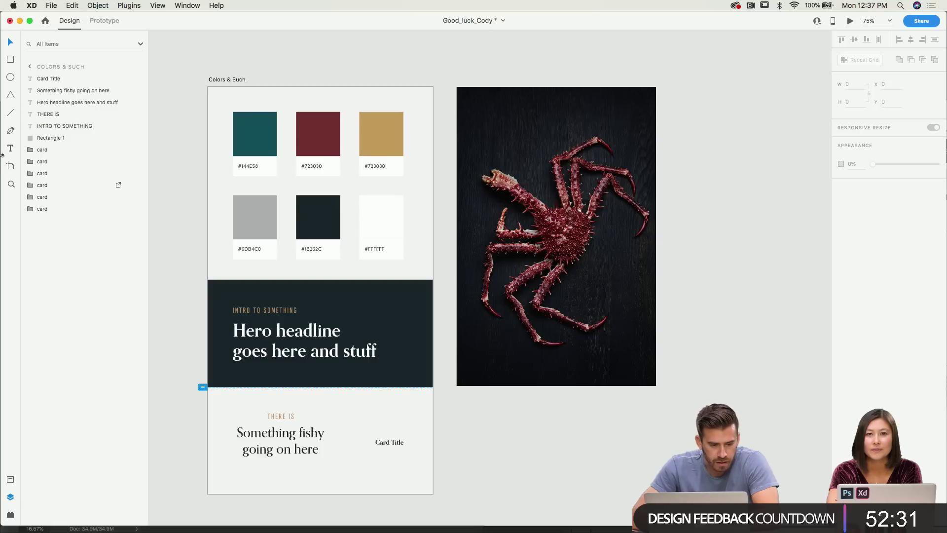
pyautogui.click(9, 169)
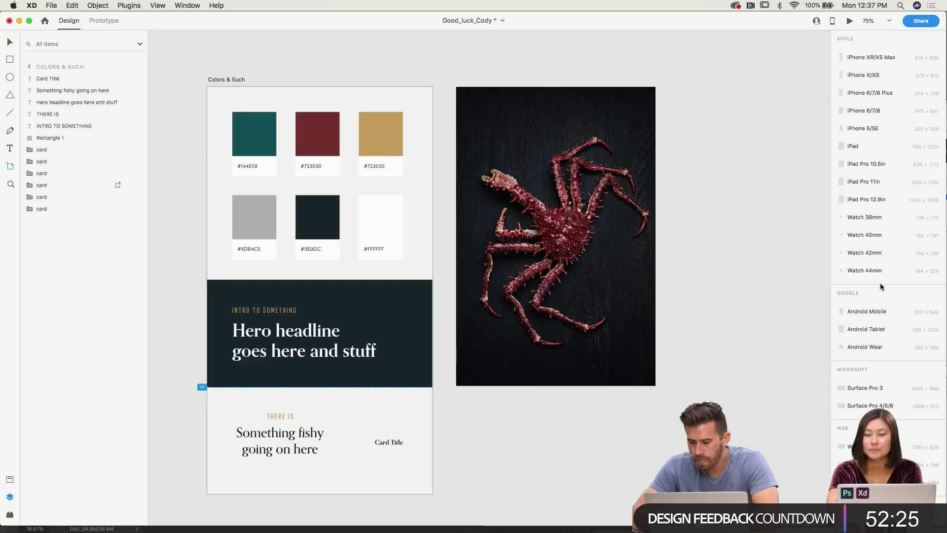
pyautogui.click(864, 77)
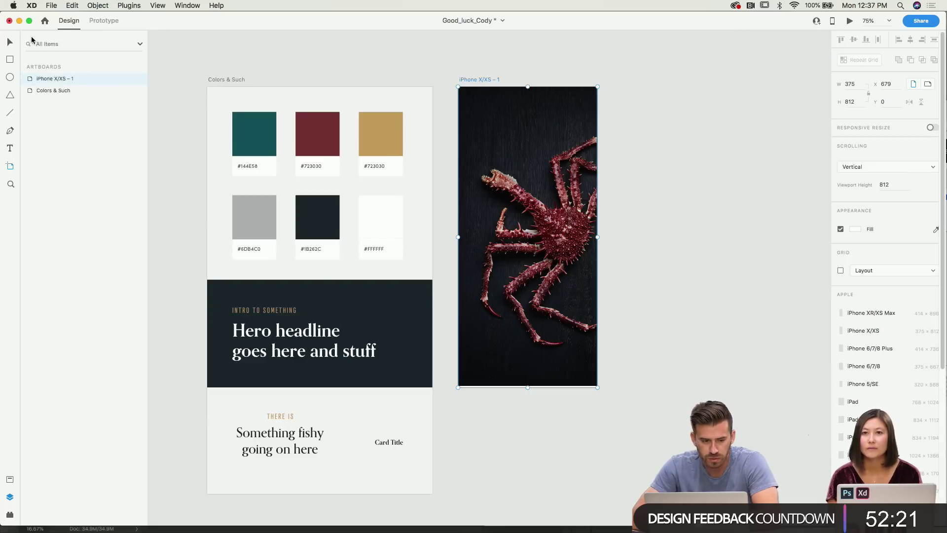
pyautogui.click(562, 200)
pyautogui.press('Delete')
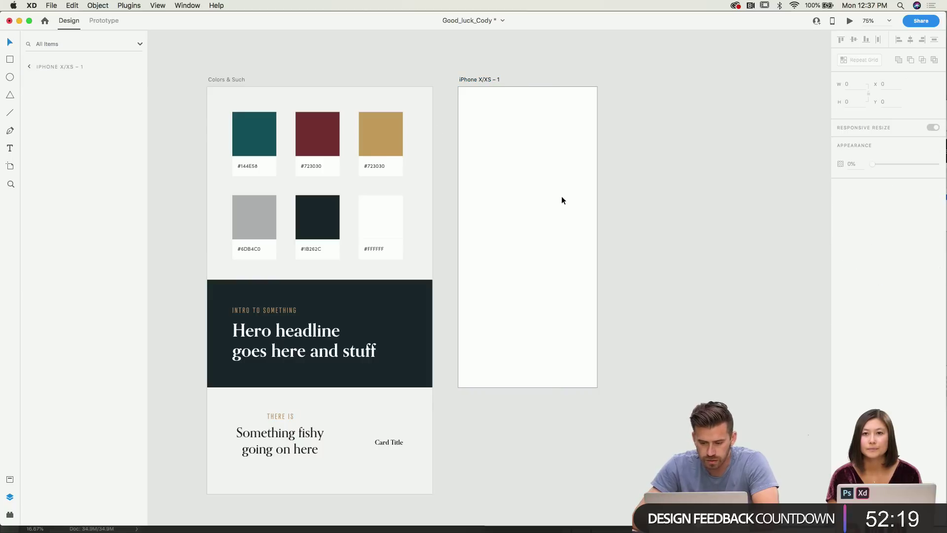
# Rename the new iPhone X/XS artboard as Home.
pyautogui.press('Escape')
pyautogui.press('super+2')
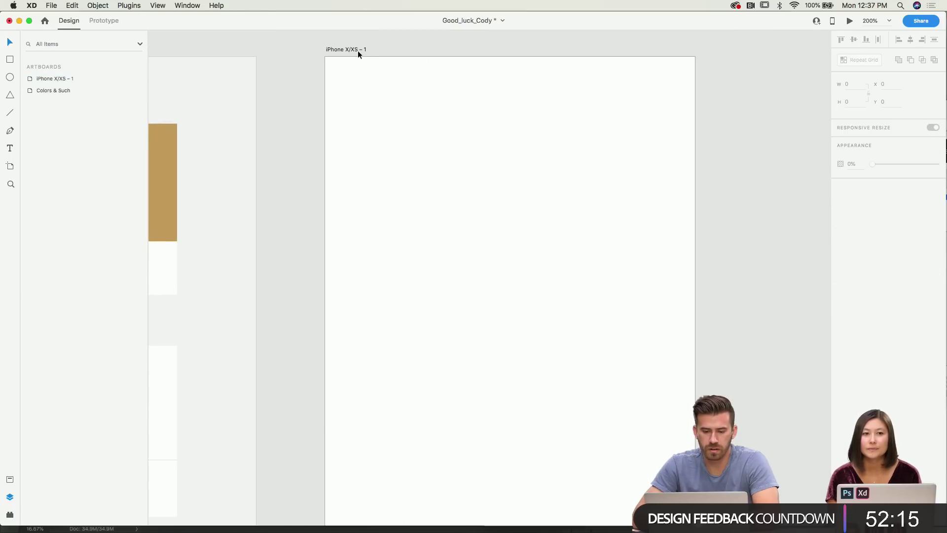
pyautogui.click(357, 50)
pyautogui.press('super+1')
pyautogui.doubleClick(422, 159)
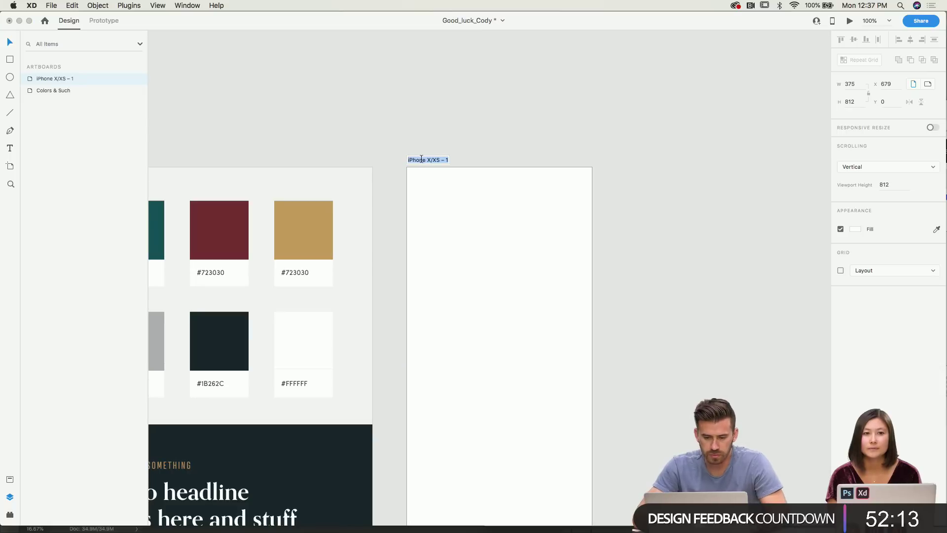
pyautogui.write('Hom')
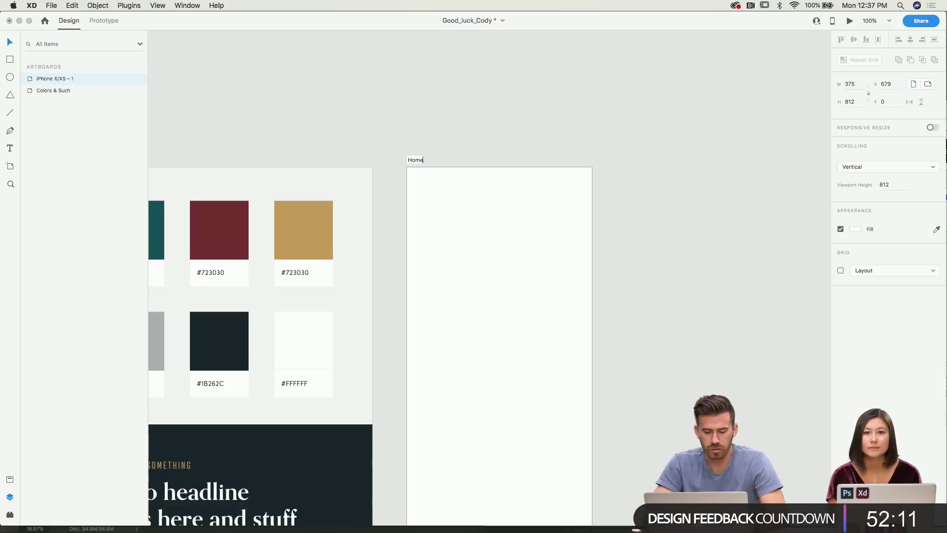
pyautogui.write('e')
pyautogui.press('Return')
# Switch to the Adobe_Live_2019 document and copy the sketches photo showing the Build Order, Homepage and Your Basket screens.
pyautogui.click(195, 6)
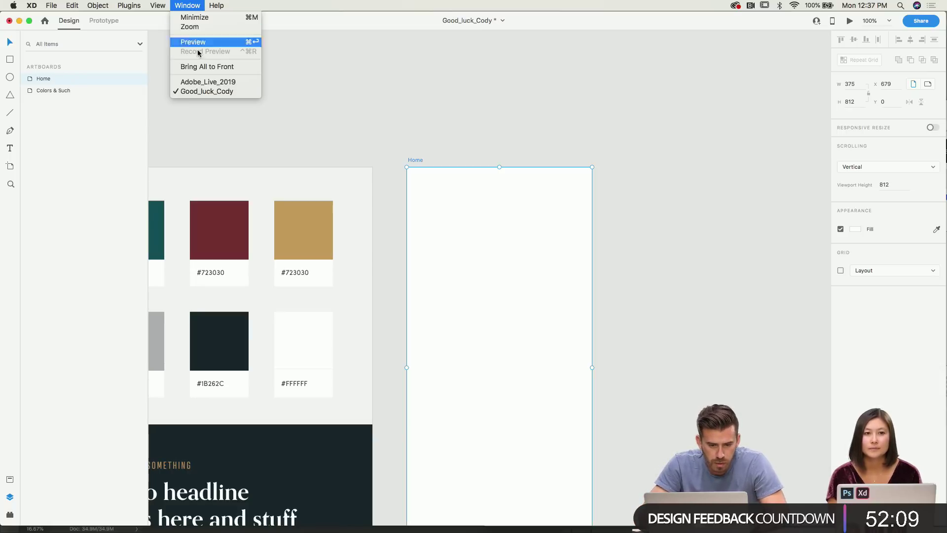
pyautogui.click(197, 83)
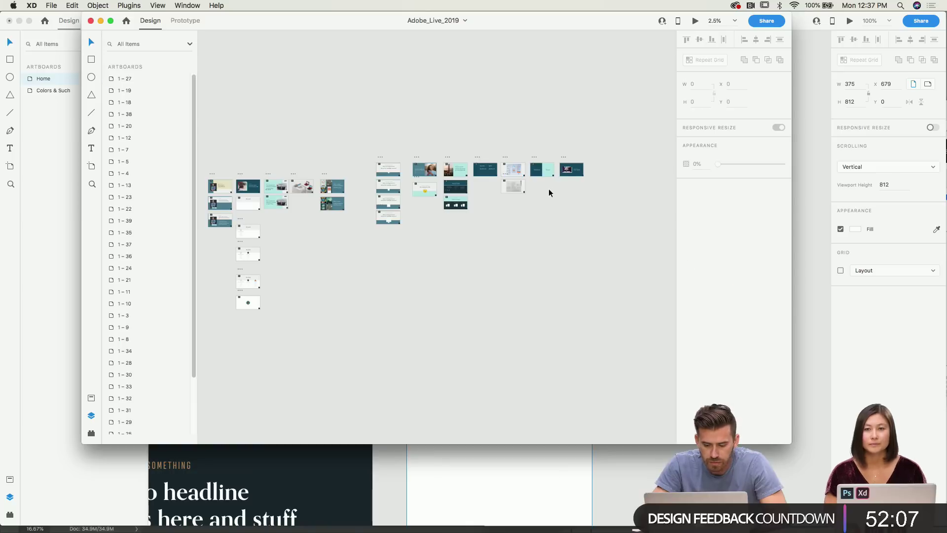
pyautogui.press('super+equal')
pyautogui.press('super+equal')
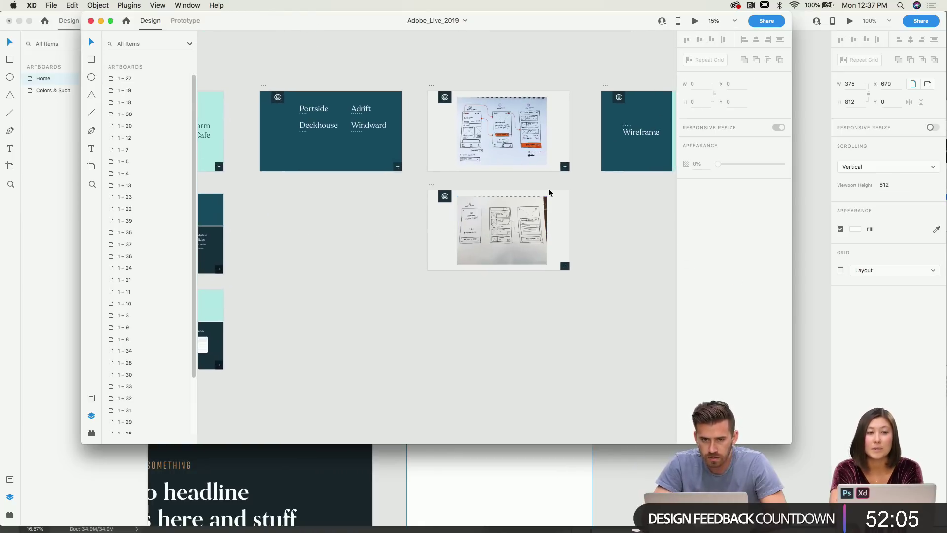
pyautogui.press('super+equal')
pyautogui.scroll(5, 549, 192)
pyautogui.click(468, 148)
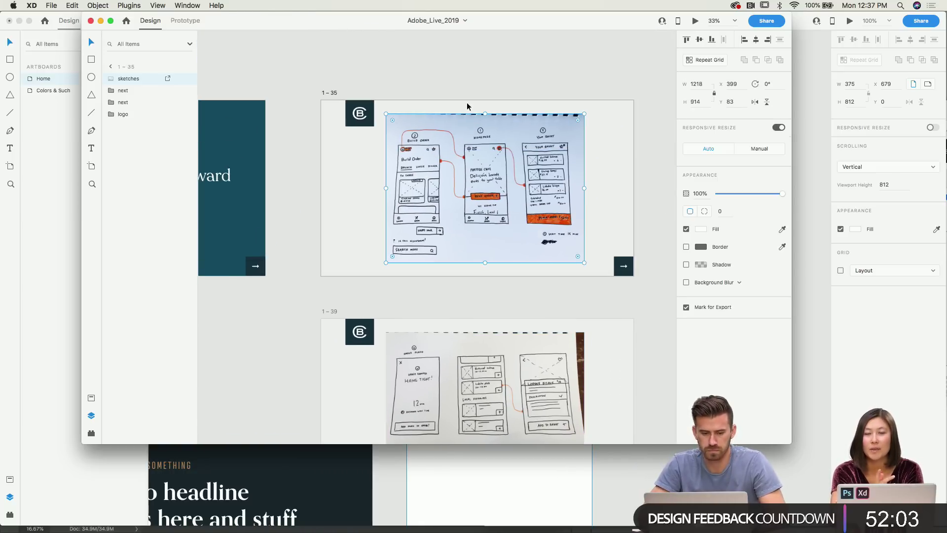
# Return to the Good_luck_Cody document and paste the copied sketches photo.
pyautogui.click(37, 136)
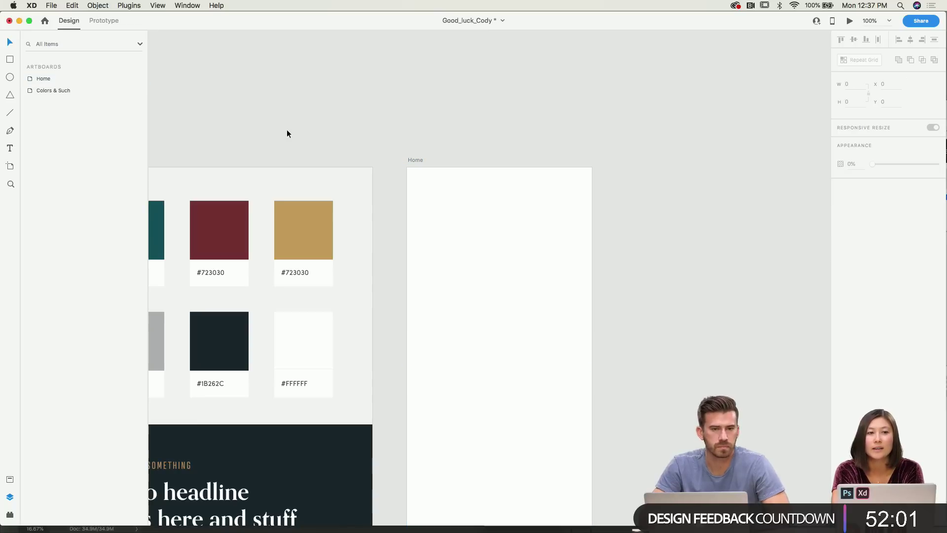
pyautogui.press('super+minus')
pyautogui.press('super+v')
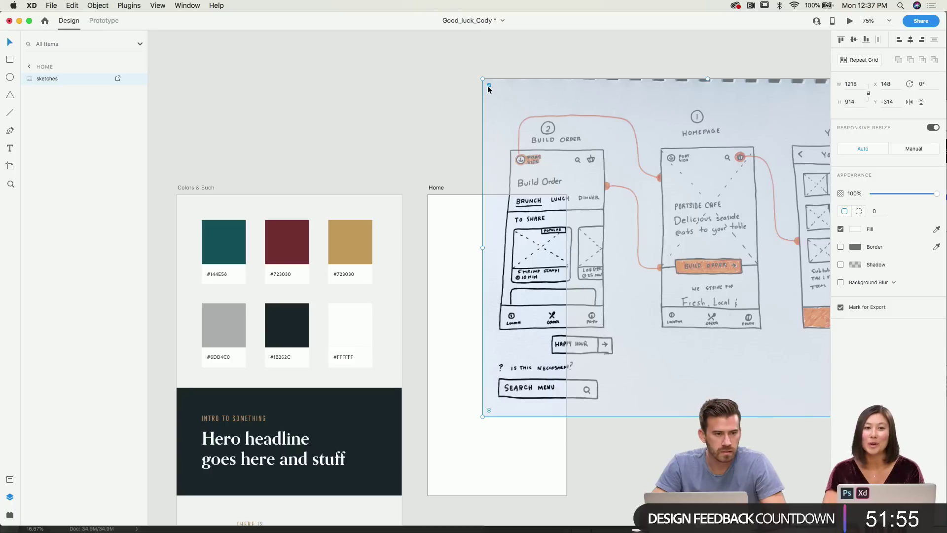
# Scale the sketches photo down to about 633 × 475 and place it beside the Home artboard, level with its top edge.
pyautogui.moveTo(482, 79)
pyautogui.mouseDown()
pyautogui.moveTo(599, 181)
pyautogui.moveTo(644, 202)
pyautogui.mouseUp()
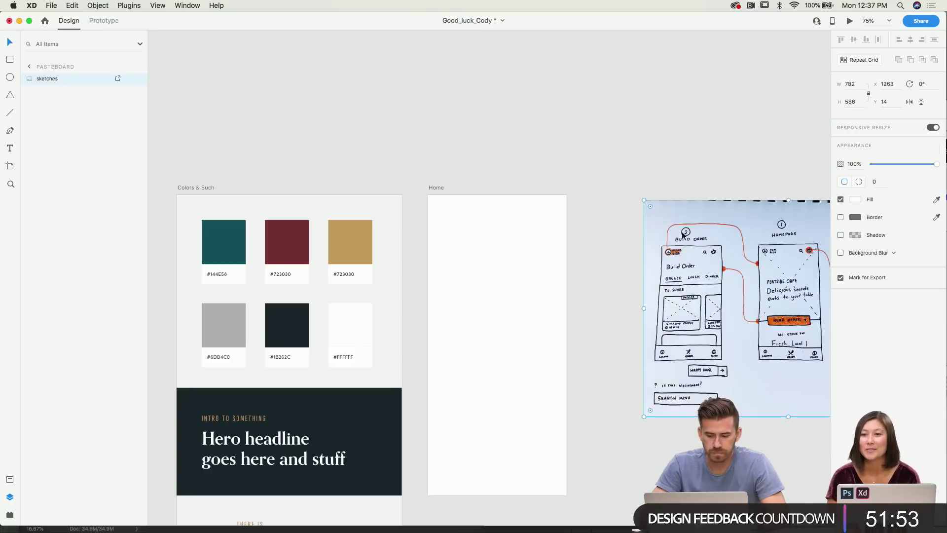
pyautogui.moveTo(700, 241); pyautogui.dragTo(648, 235)
pyautogui.scroll(-3, 756, 197)
pyautogui.hscroll(2, 756, 196)
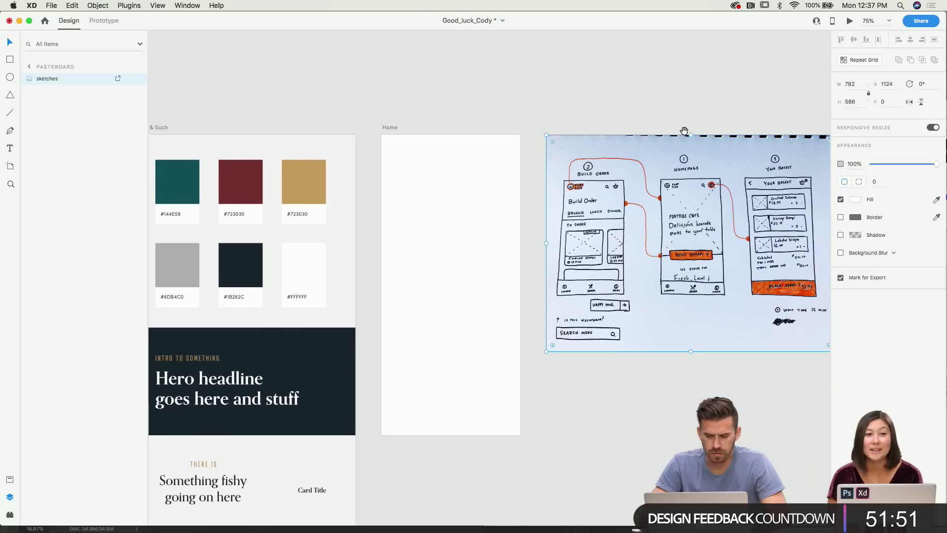
pyautogui.hscroll(3, 756, 197)
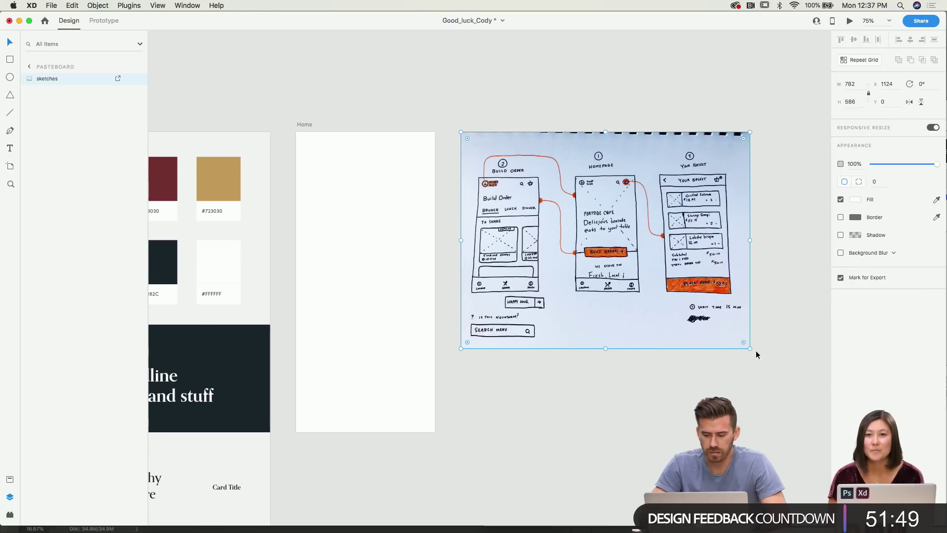
pyautogui.moveTo(748, 344); pyautogui.dragTo(736, 330)
pyautogui.press('super+z')
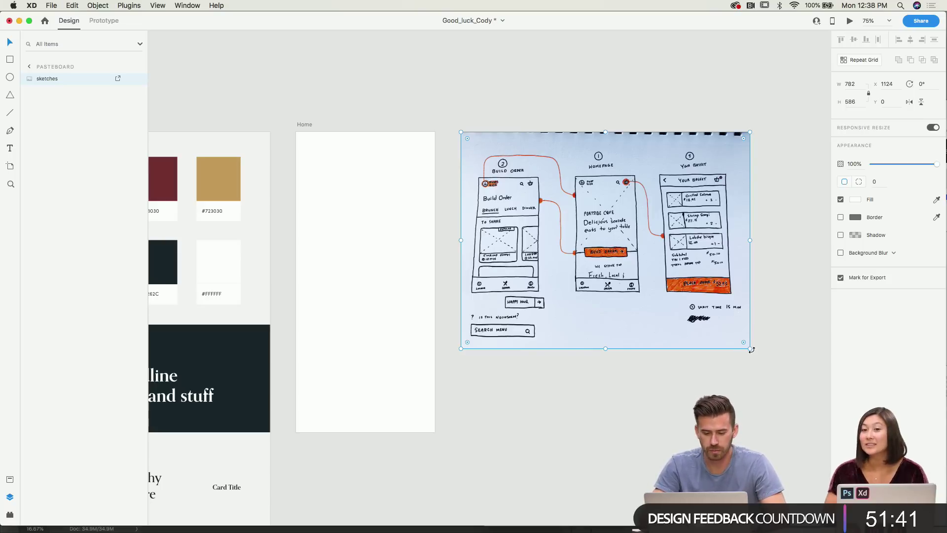
pyautogui.moveTo(750, 348); pyautogui.dragTo(696, 304)
pyautogui.press('super+equal')
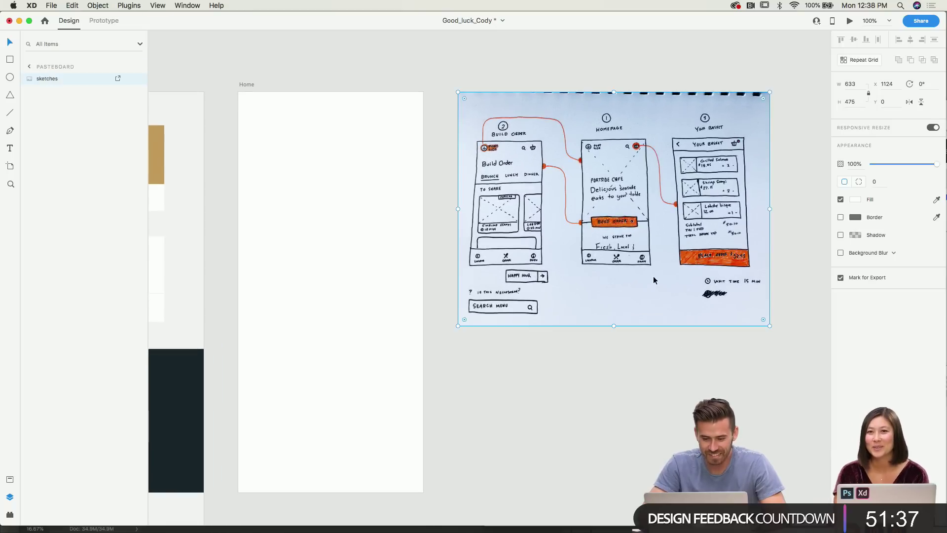
# Draw a full-width rectangle about 375 × 688 from the top edge of the Home artboard.
pyautogui.scroll(5, 620, 201)
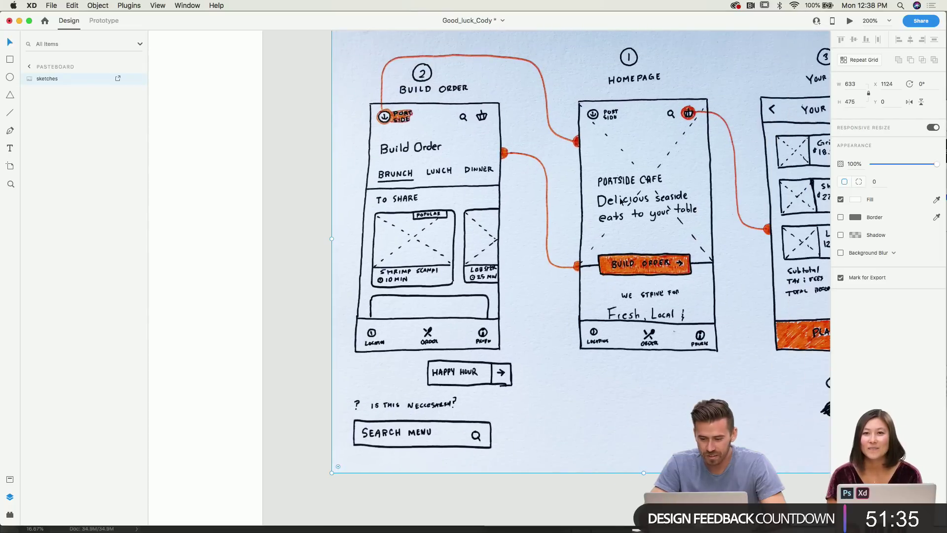
pyautogui.scroll(-5, 630, 173)
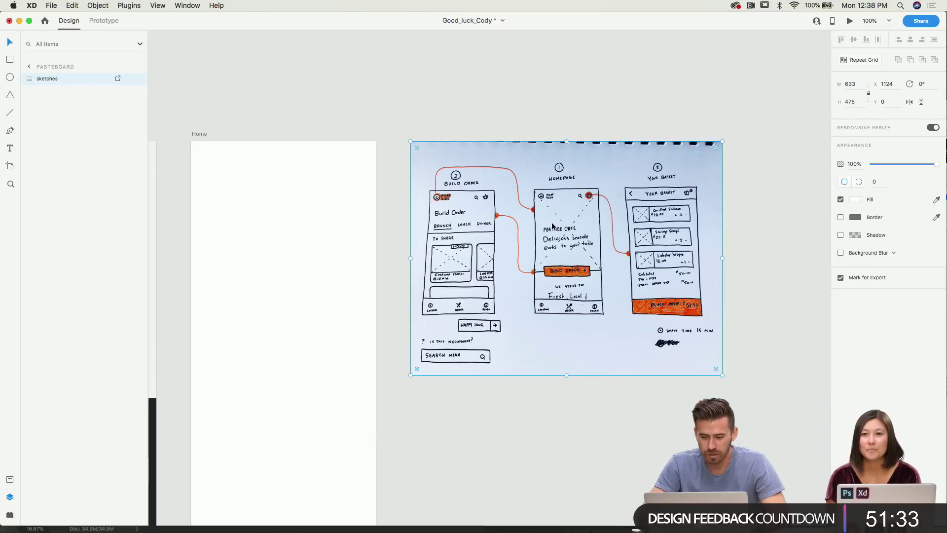
pyautogui.hscroll(-3, 503, 272)
pyautogui.scroll(-1, 504, 272)
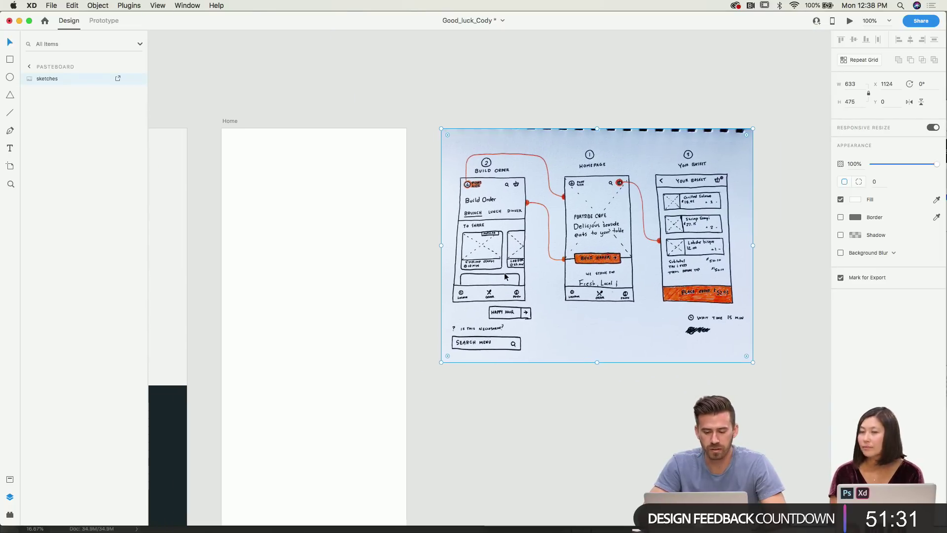
pyautogui.hscroll(-3, 481, 284)
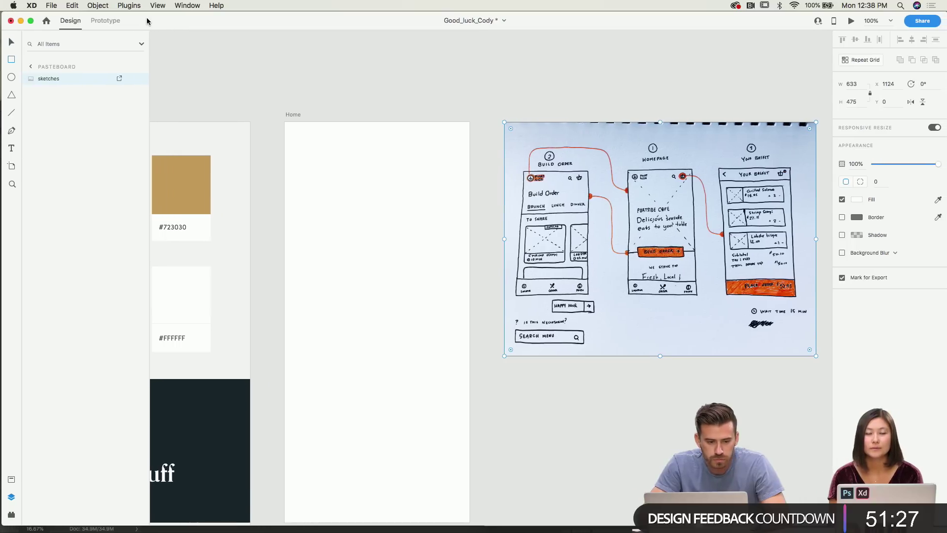
pyautogui.hscroll(-3, 321, 148)
pyautogui.scroll(-2, 321, 149)
pyautogui.moveTo(320, 99); pyautogui.dragTo(377, 187)
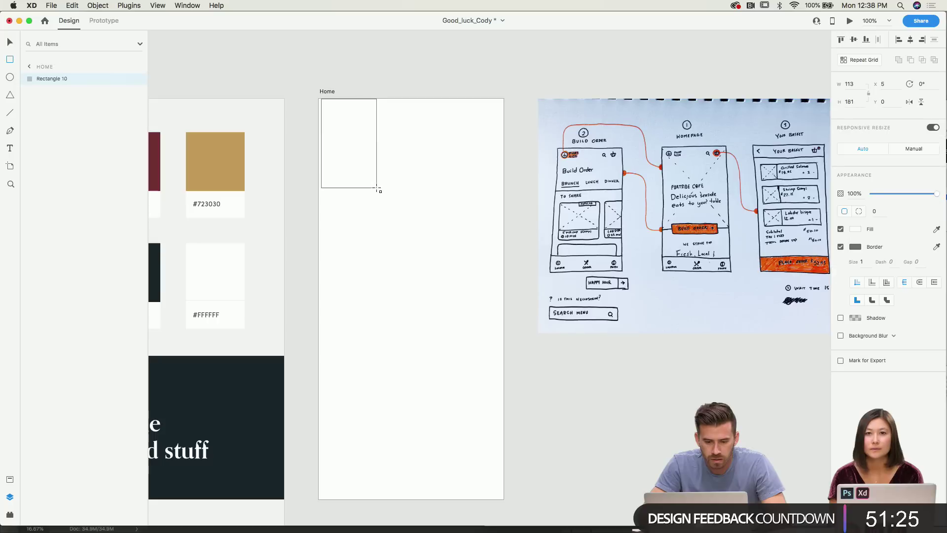
pyautogui.press('Delete')
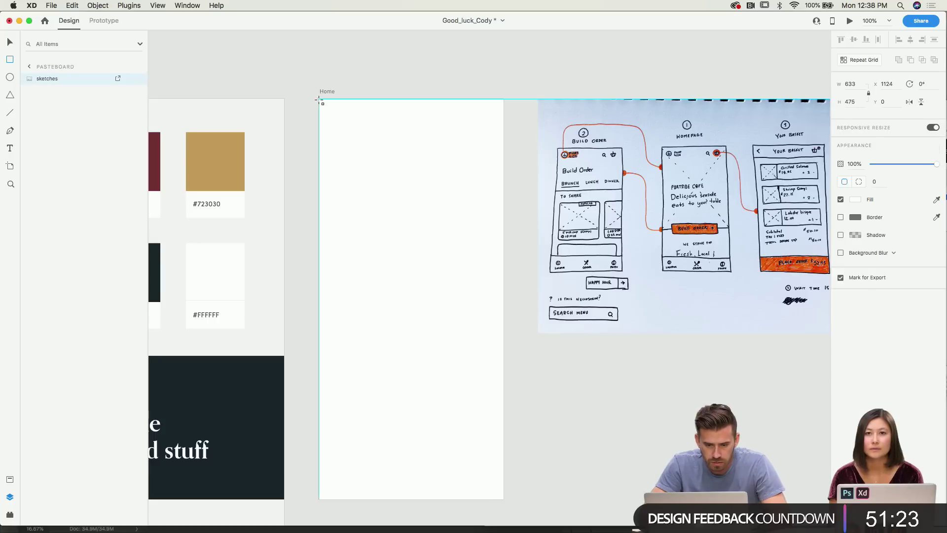
pyautogui.moveTo(319, 99)
pyautogui.mouseDown()
pyautogui.moveTo(422, 319)
pyautogui.moveTo(495, 410)
pyautogui.moveTo(503, 437)
pyautogui.mouseUp()
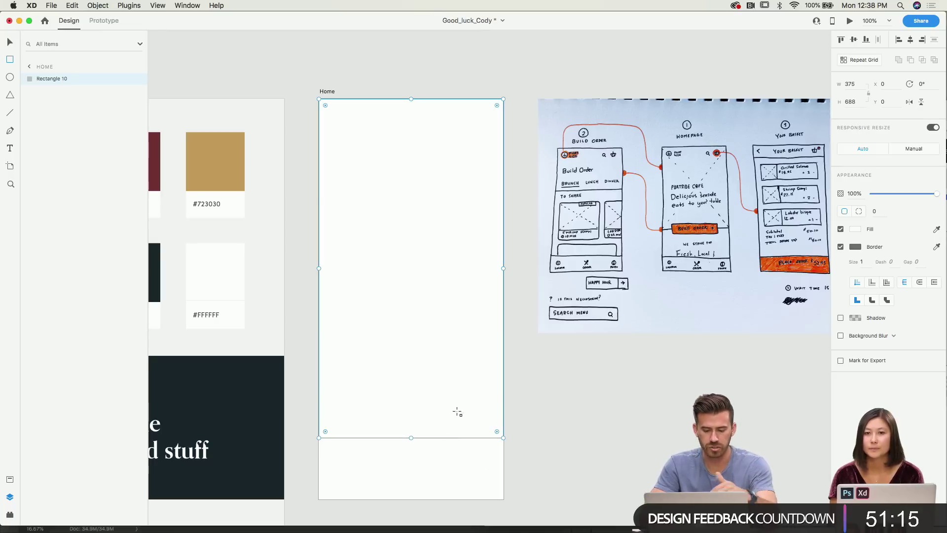
# Remove the border of the Home artboard's rectangle and fill it with light grey.
pyautogui.click(840, 246)
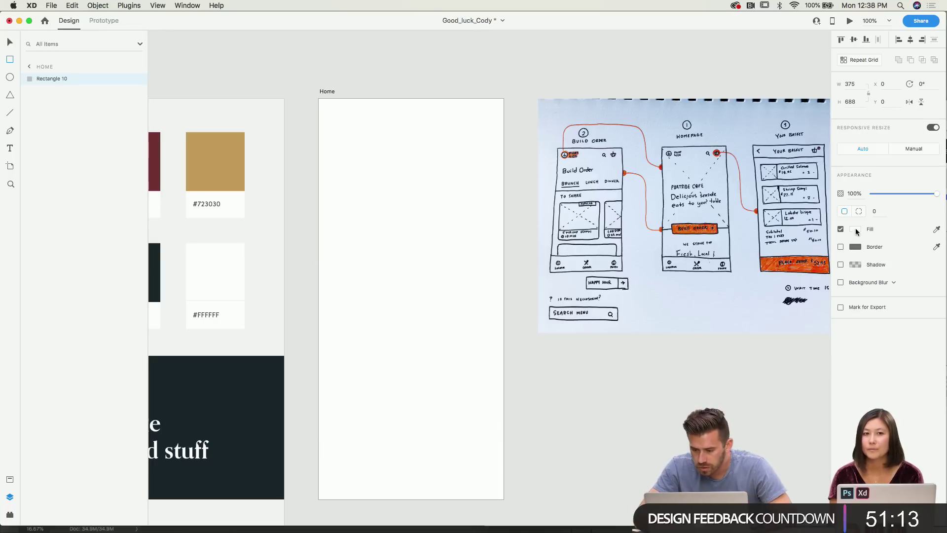
pyautogui.click(856, 229)
pyautogui.moveTo(742, 192); pyautogui.dragTo(724, 203)
pyautogui.click(105, 82)
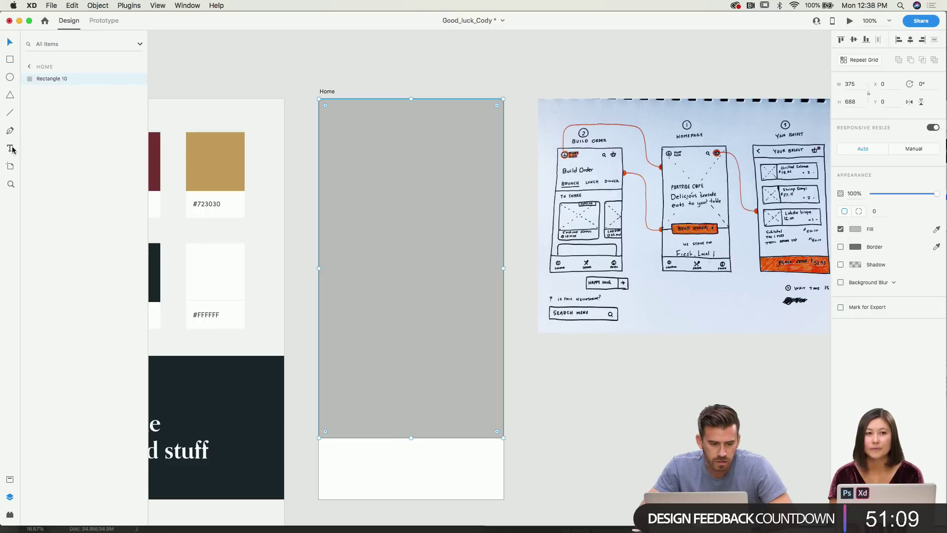
# Draw a circle about 42 × 42 near the upper-left corner of the Home artboard's grey rectangle.
pyautogui.hscroll(-10, 268, 178)
pyautogui.scroll(-2, 268, 179)
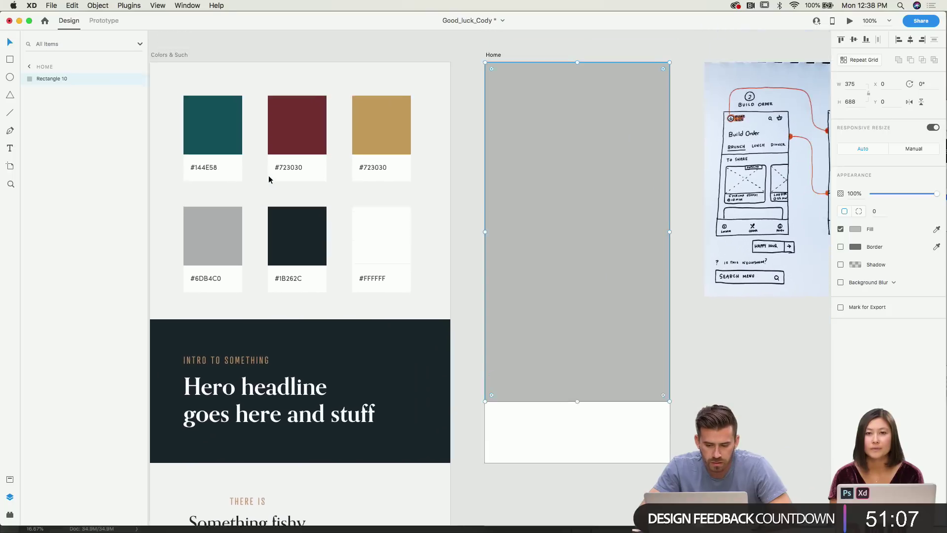
pyautogui.click(427, 108)
pyautogui.press('super+2')
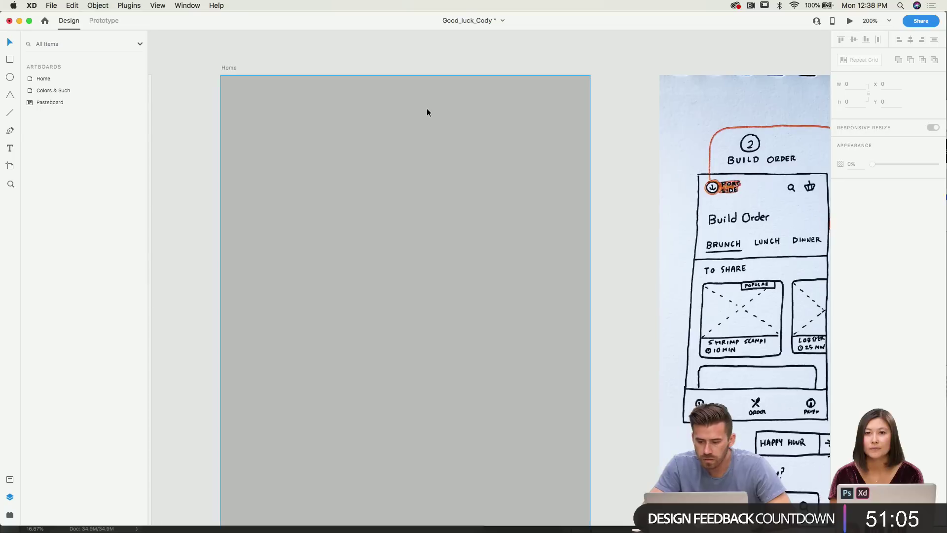
pyautogui.hscroll(-3, 651, 154)
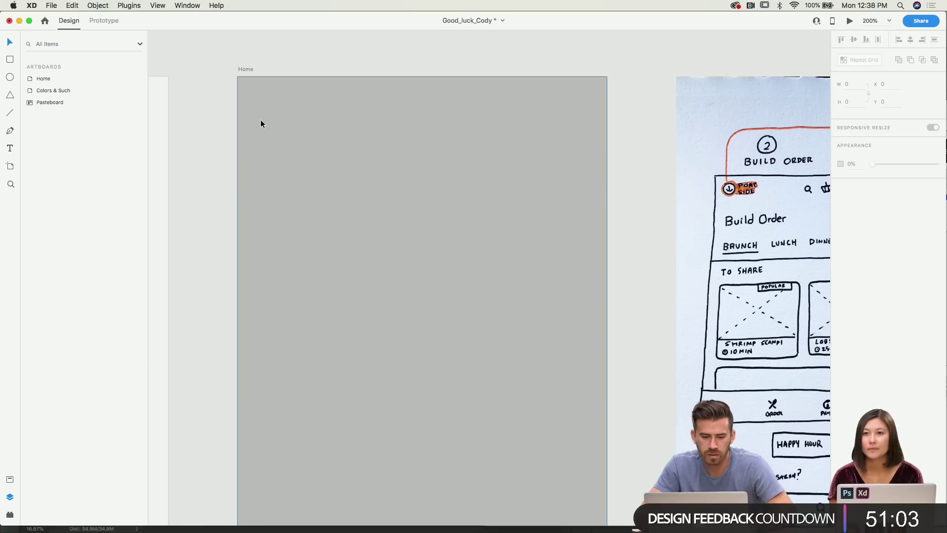
pyautogui.click(10, 77)
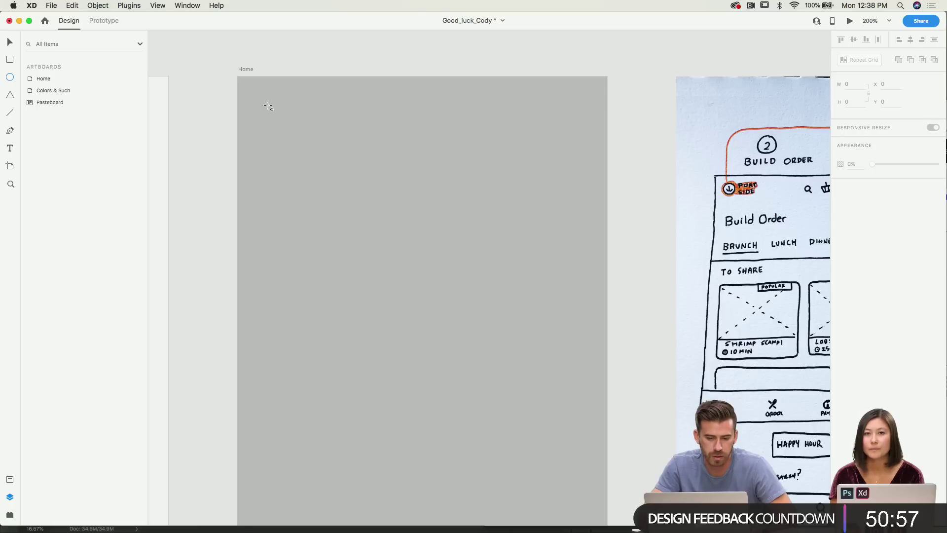
pyautogui.moveTo(265, 102); pyautogui.dragTo(305, 143)
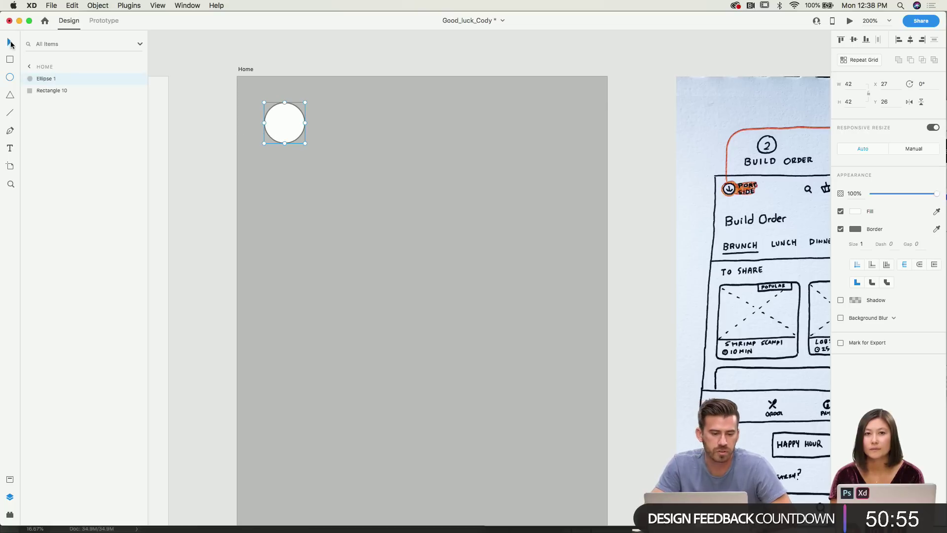
pyautogui.click(10, 43)
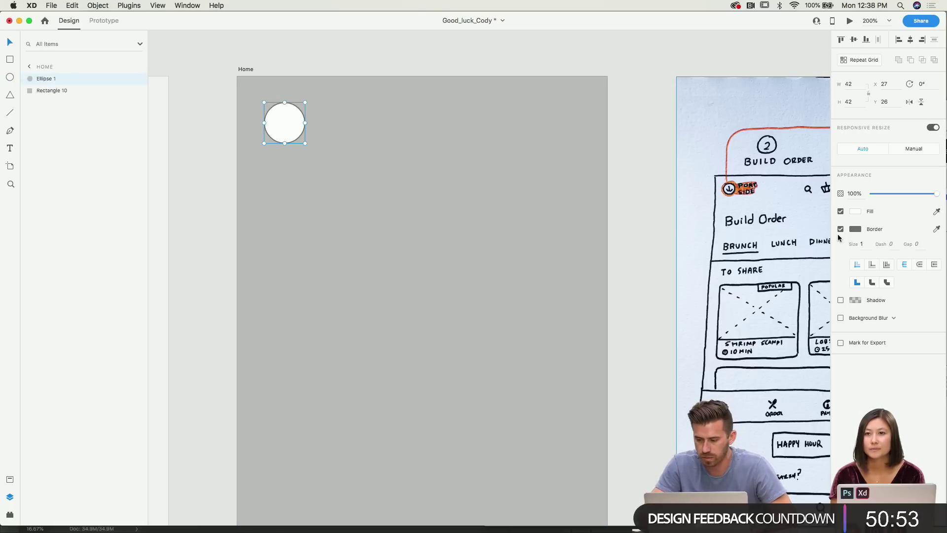
# Remove the circle's border and fill it with dark grey.
pyautogui.click(840, 229)
pyautogui.click(855, 211)
pyautogui.moveTo(746, 190); pyautogui.dragTo(724, 218)
pyautogui.click(289, 125)
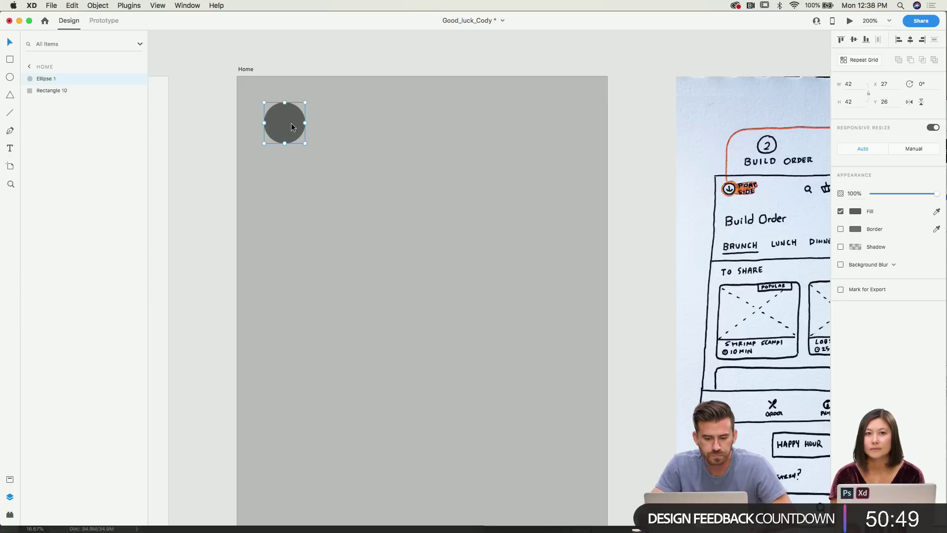
# Draw a borderless rectangle about 74 × 21 beside the circle and fill it with the circle's dark grey #5C5C5C.
pyautogui.moveTo(314, 116)
pyautogui.mouseDown()
pyautogui.moveTo(340, 131)
pyautogui.moveTo(387, 135)
pyautogui.mouseUp()
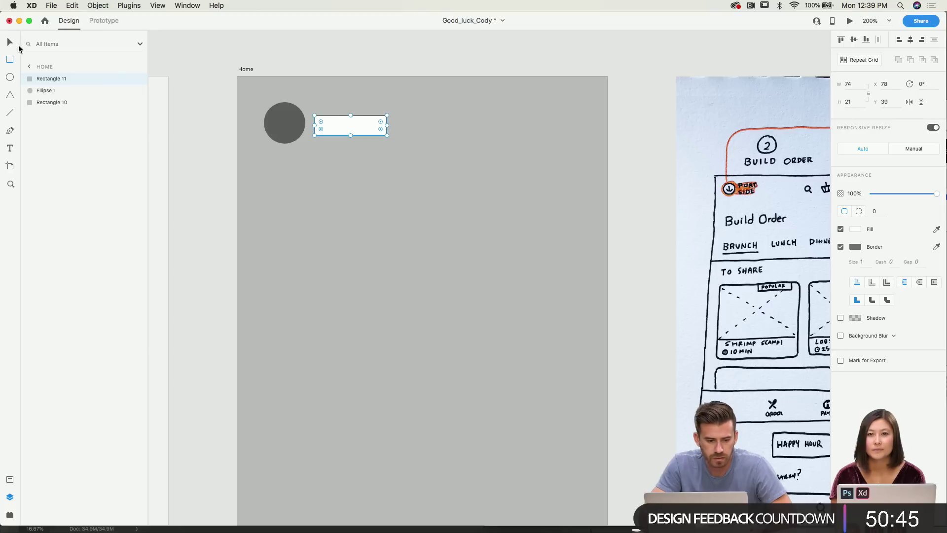
pyautogui.click(10, 43)
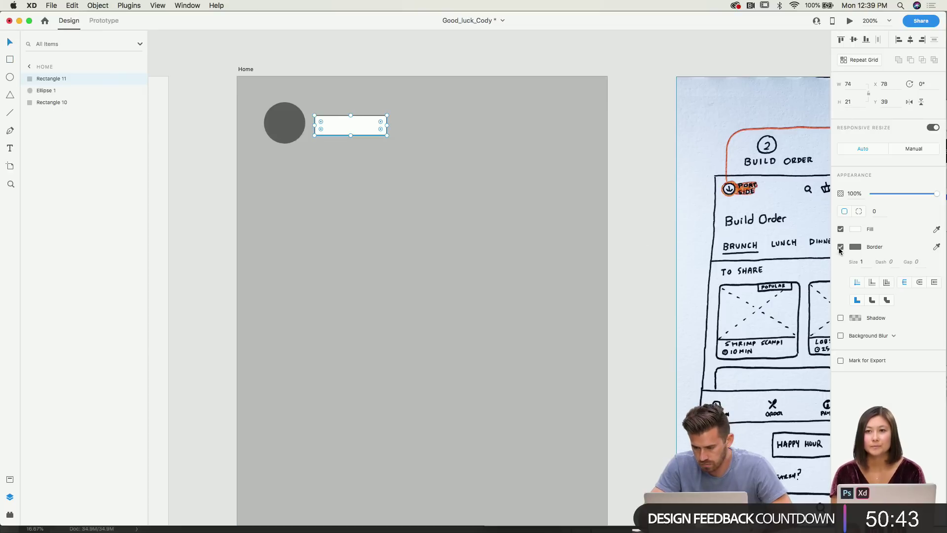
pyautogui.click(840, 247)
pyautogui.click(855, 229)
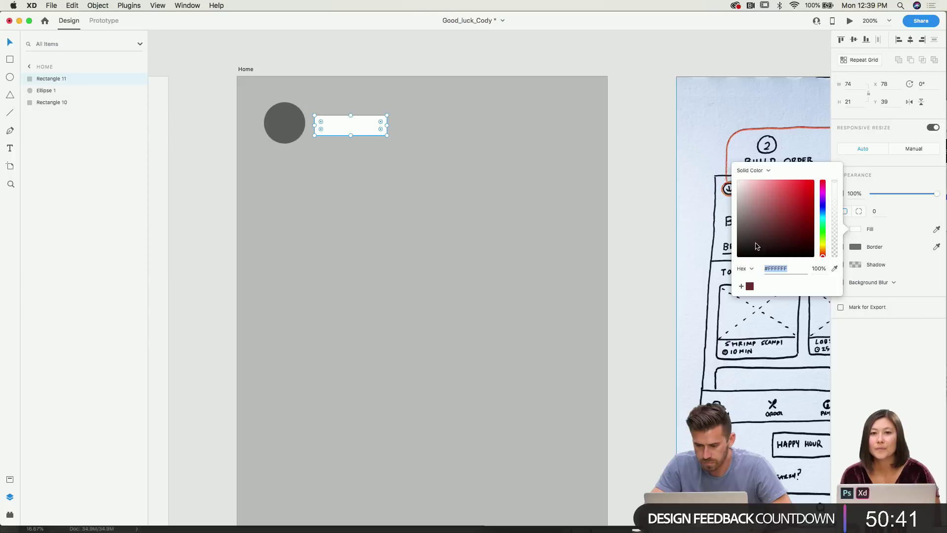
pyautogui.click(834, 268)
pyautogui.click(295, 123)
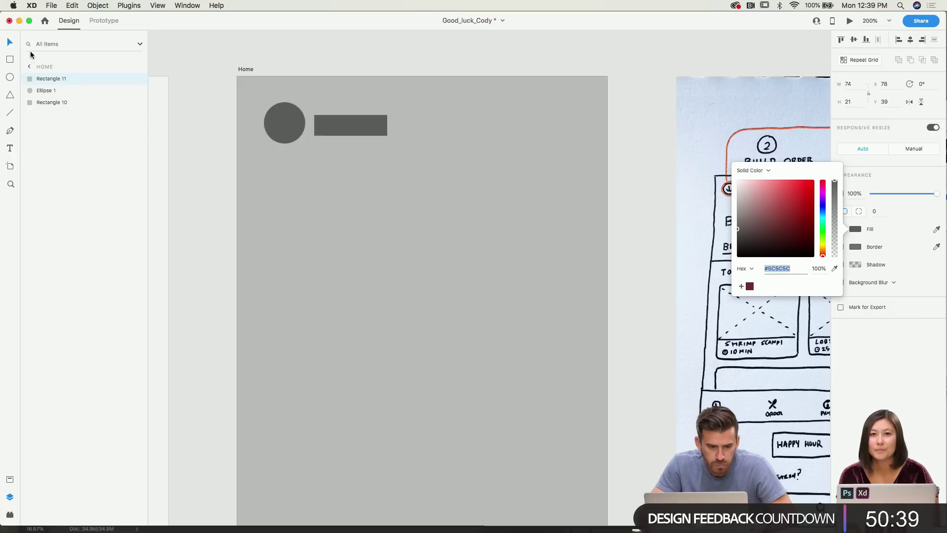
pyautogui.press('Escape')
# Group the circle with the dark grey rectangle beside it and name the group "logo".
pyautogui.keyDown('shift'); pyautogui.click(294, 120); pyautogui.keyUp('shift')
pyautogui.rightClick(296, 122)
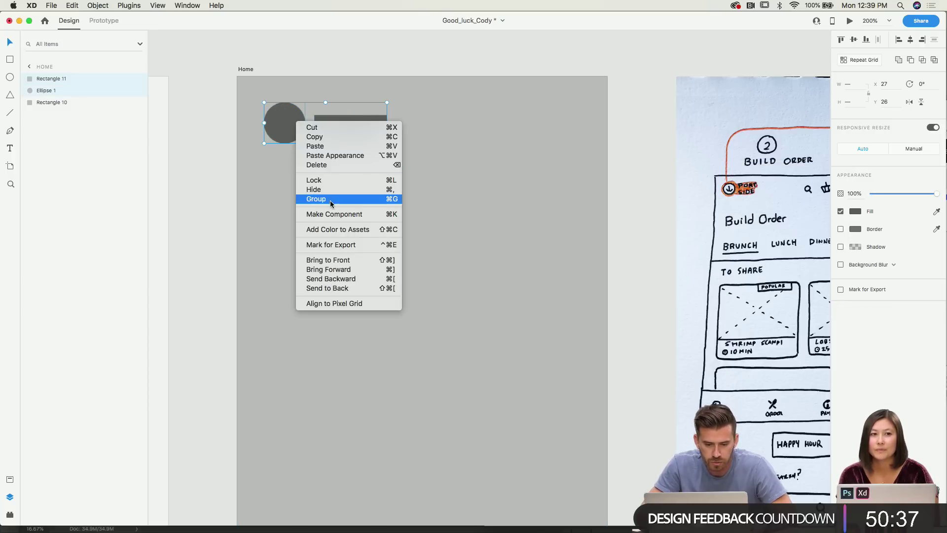
pyautogui.click(316, 199)
pyautogui.doubleClick(50, 79)
pyautogui.write('logo')
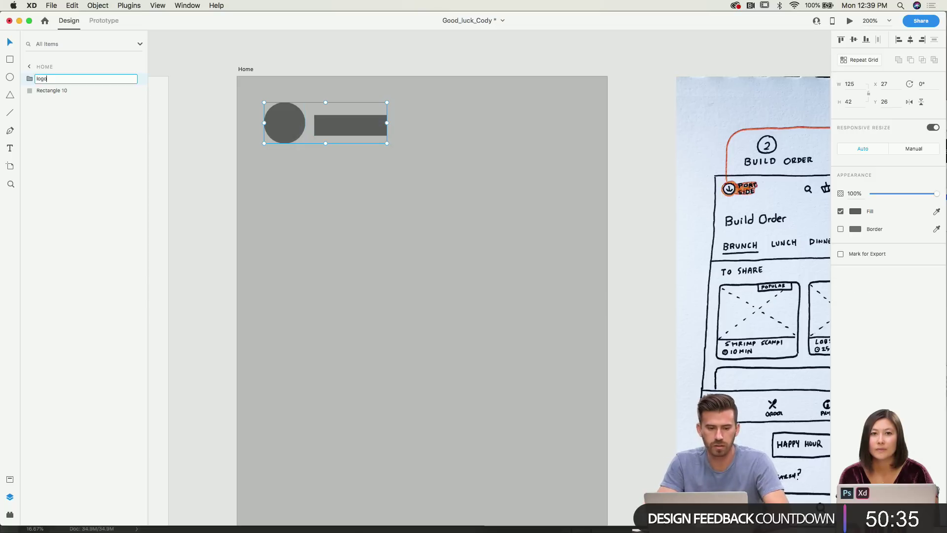
pyautogui.press('Return')
# Move the logo group down to about Y 46 on the Home artboard.
pyautogui.moveTo(370, 124); pyautogui.dragTo(366, 143)
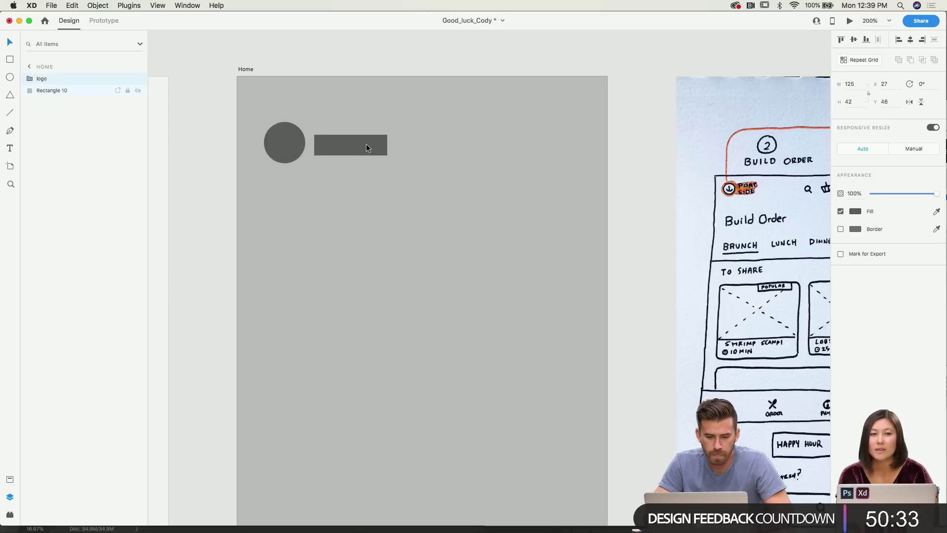
pyautogui.click(220, 119)
pyautogui.click(377, 144)
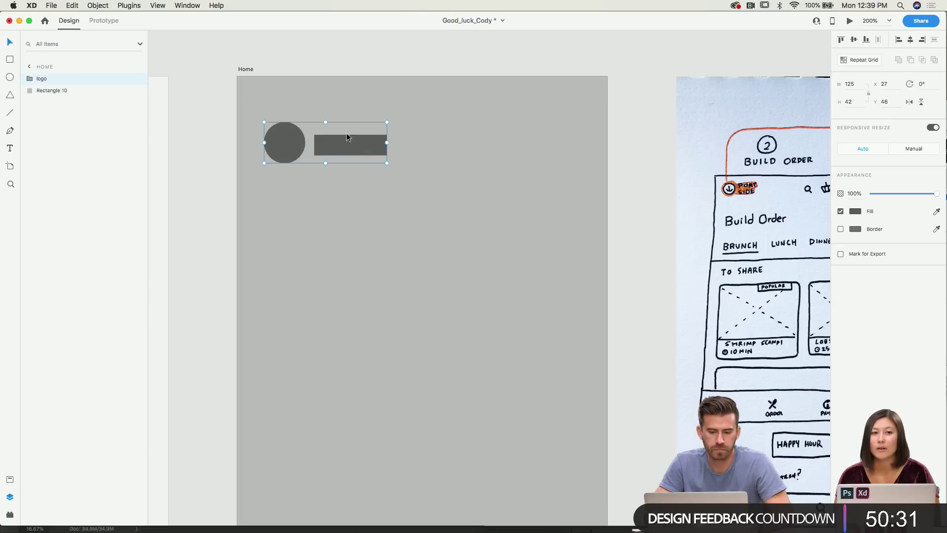
pyautogui.click(304, 74)
# Place a borderless square about 22 × 22 in the logo's dark grey to the right of the logo, at about X 256, Y 59.
pyautogui.hscroll(-1, 308, 61)
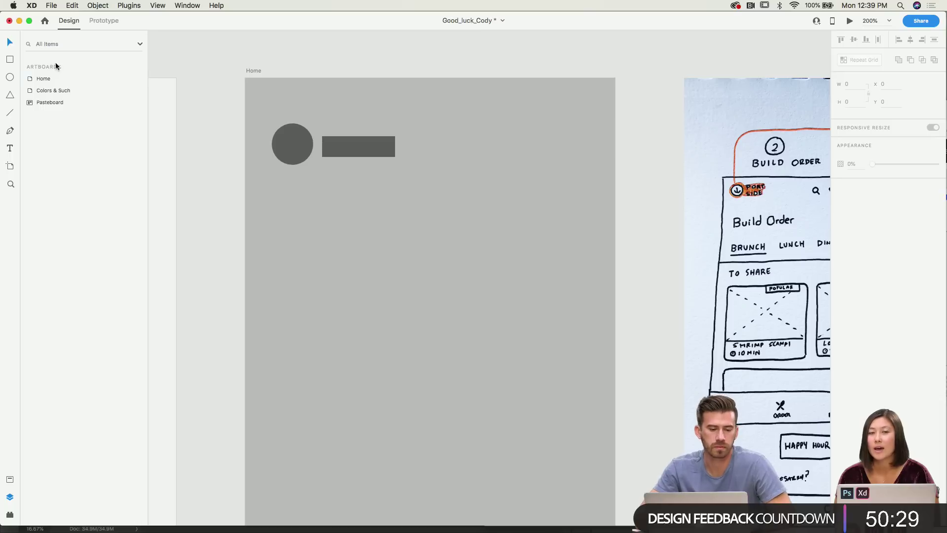
pyautogui.click(10, 60)
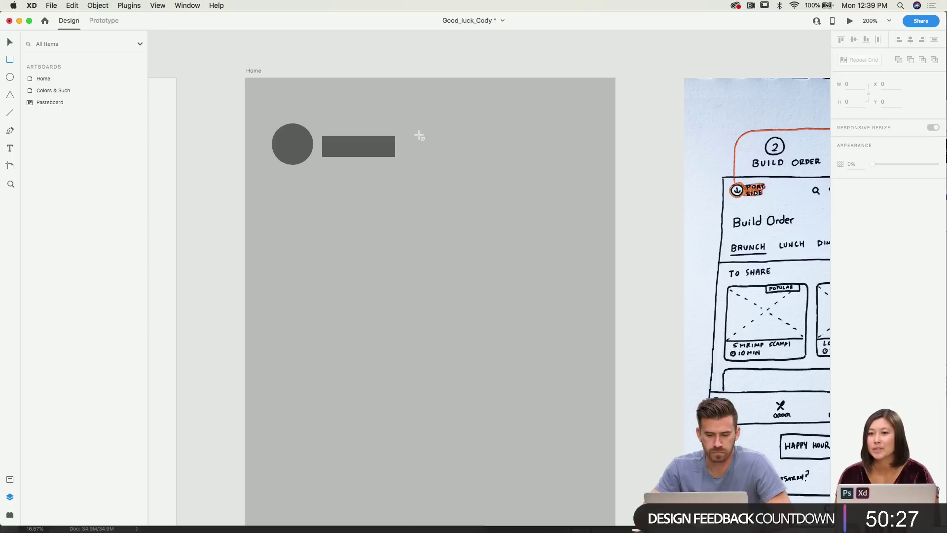
pyautogui.moveTo(419, 136); pyautogui.dragTo(441, 157)
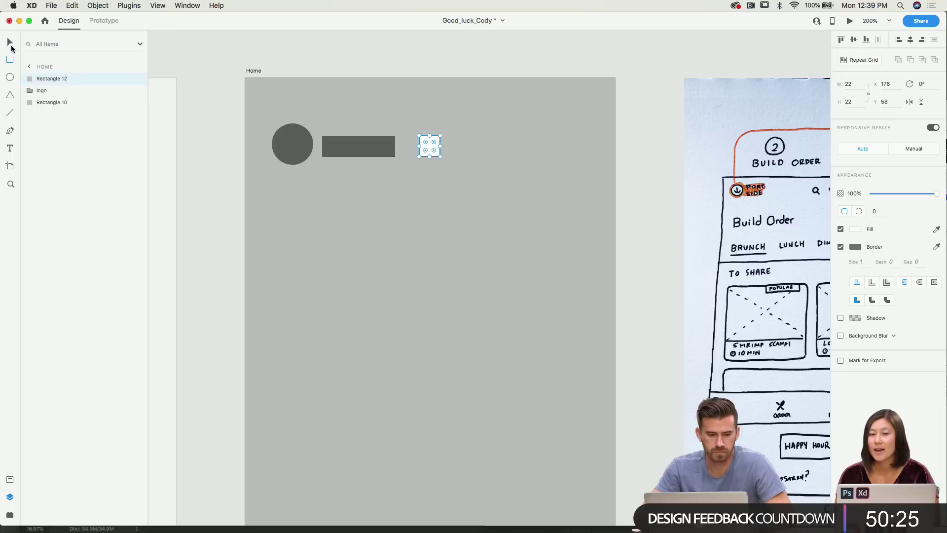
pyautogui.click(11, 45)
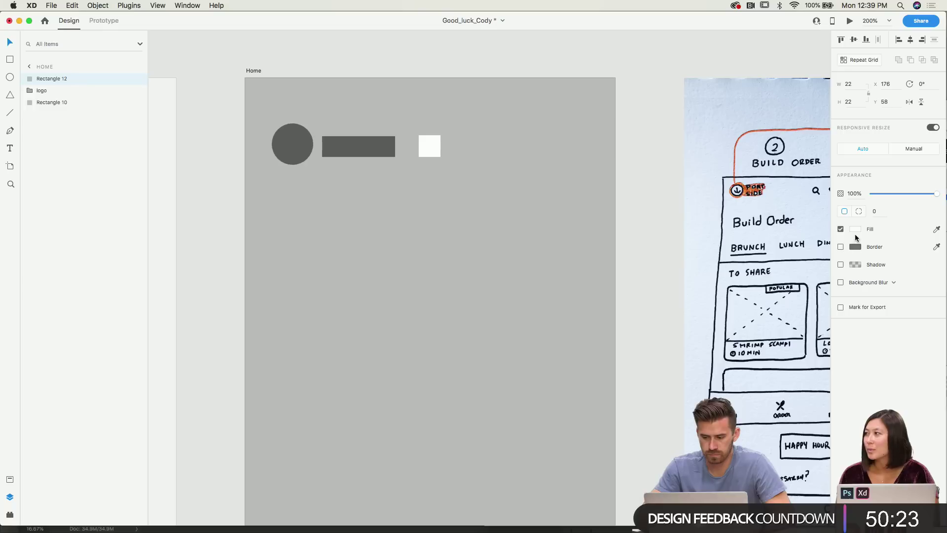
pyautogui.click(855, 229)
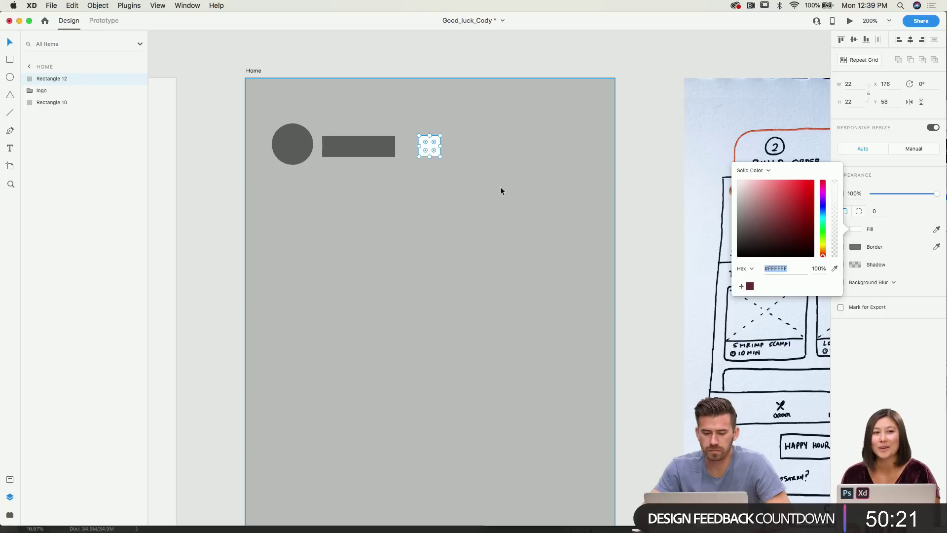
pyautogui.click(834, 268)
pyautogui.click(375, 149)
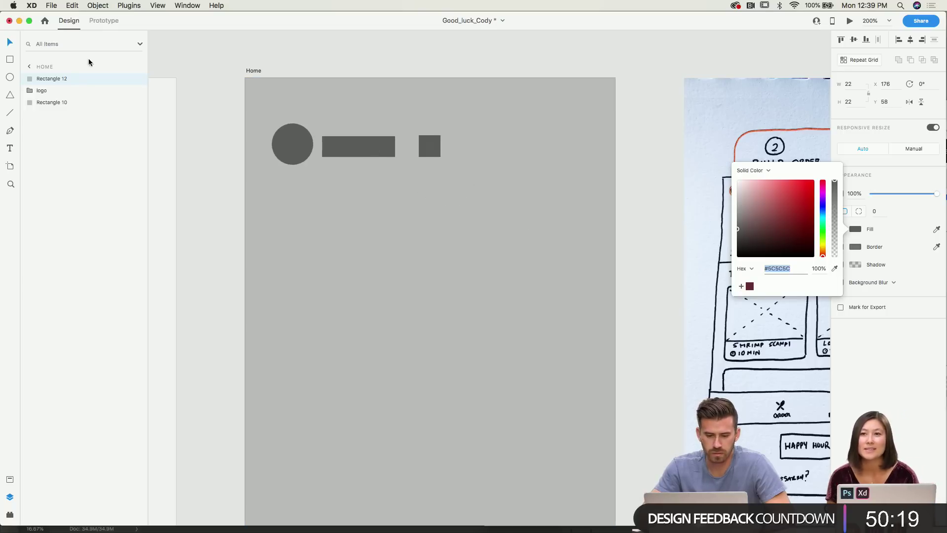
pyautogui.click(10, 42)
pyautogui.moveTo(437, 150); pyautogui.dragTo(515, 141)
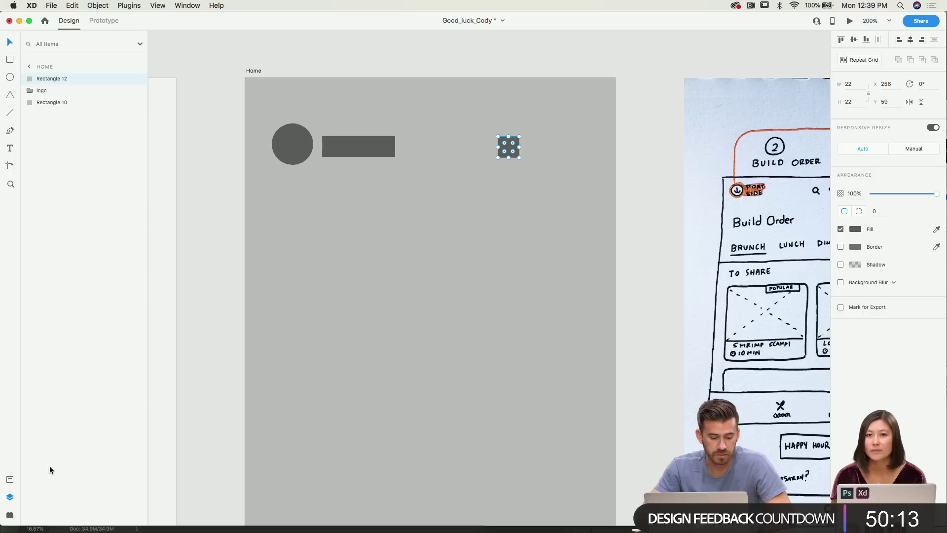
# Open the Icons & Symbols plugin and shift the small grey square right to about X 278.
pyautogui.click(10, 514)
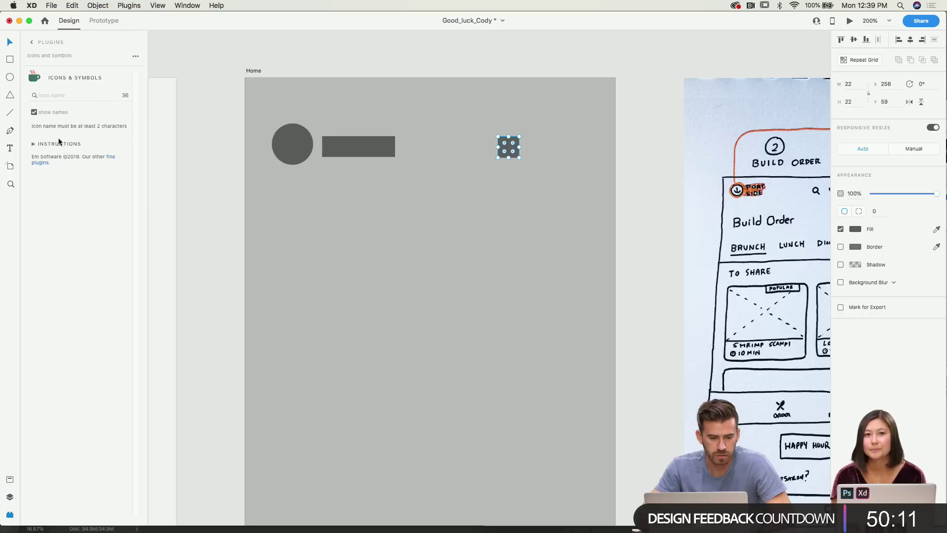
pyautogui.click(72, 94)
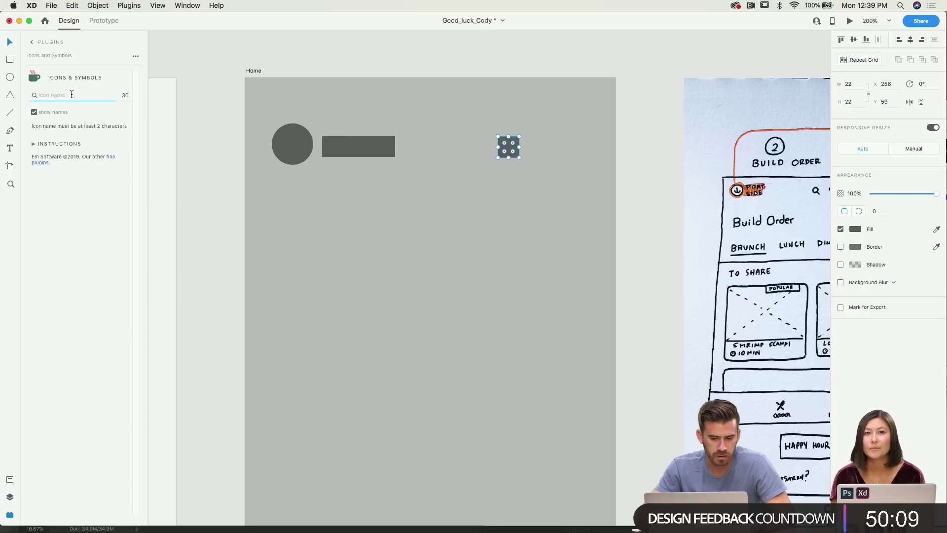
pyautogui.doubleClick(507, 141)
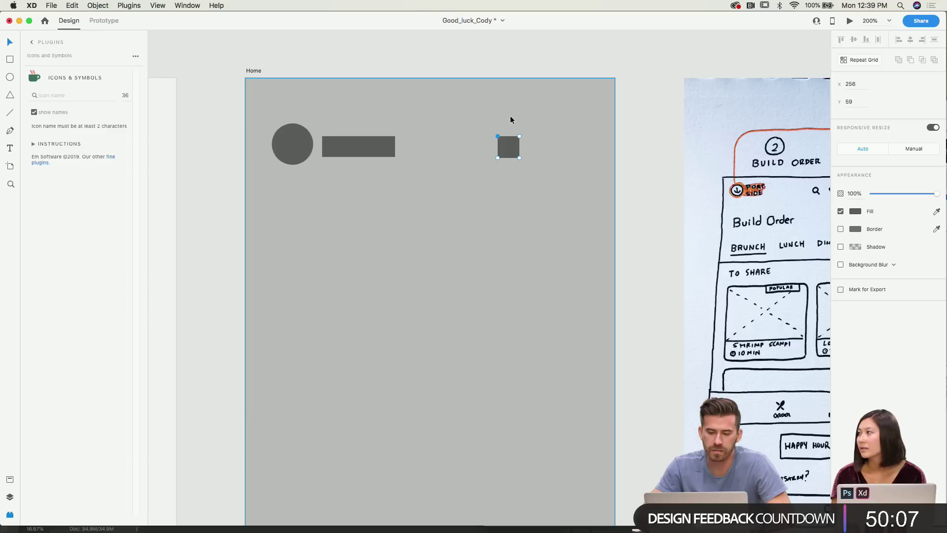
pyautogui.click(510, 120)
pyautogui.hscroll(4, 518, 75)
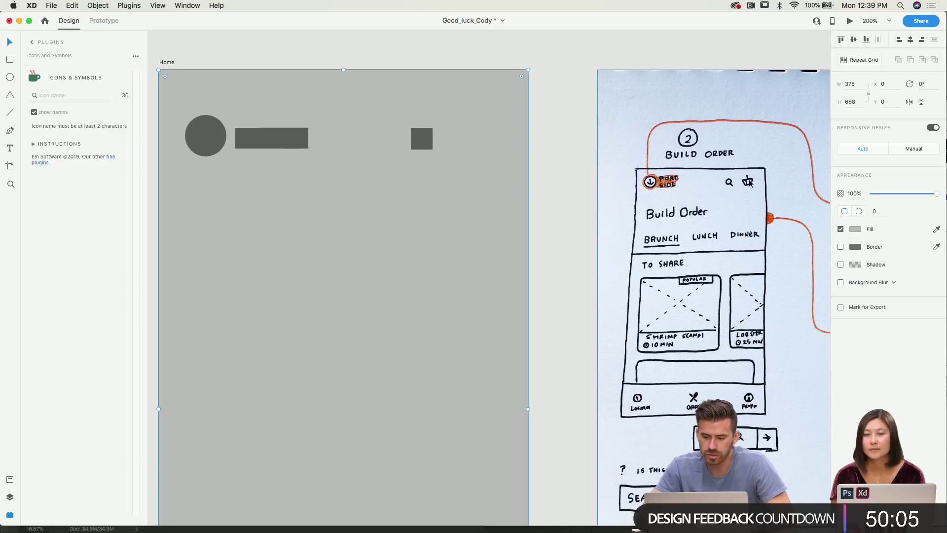
pyautogui.moveTo(425, 139); pyautogui.dragTo(449, 139)
pyautogui.hscroll(-3, 449, 139)
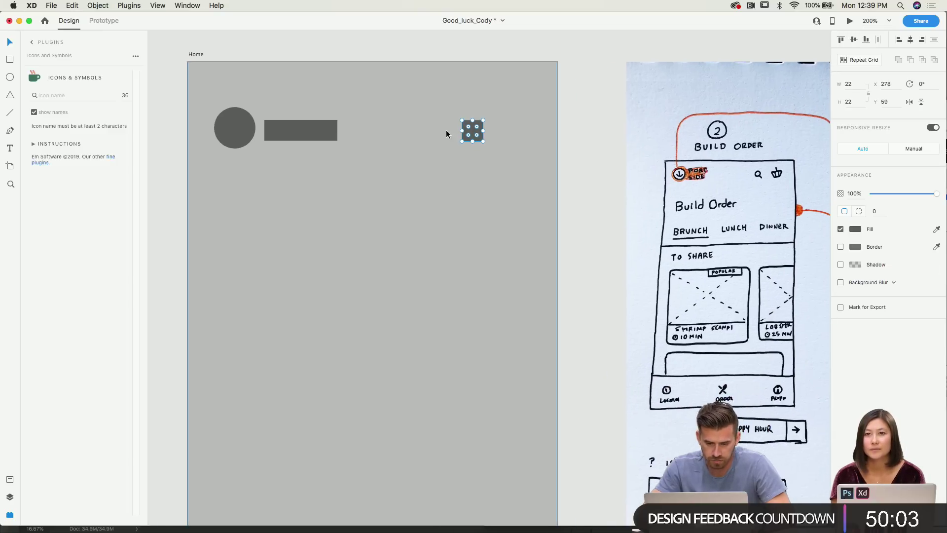
# Search the icon library for "basket" and insert the Awesome shopping-basket icon.
pyautogui.click(54, 96)
pyautogui.write('b')
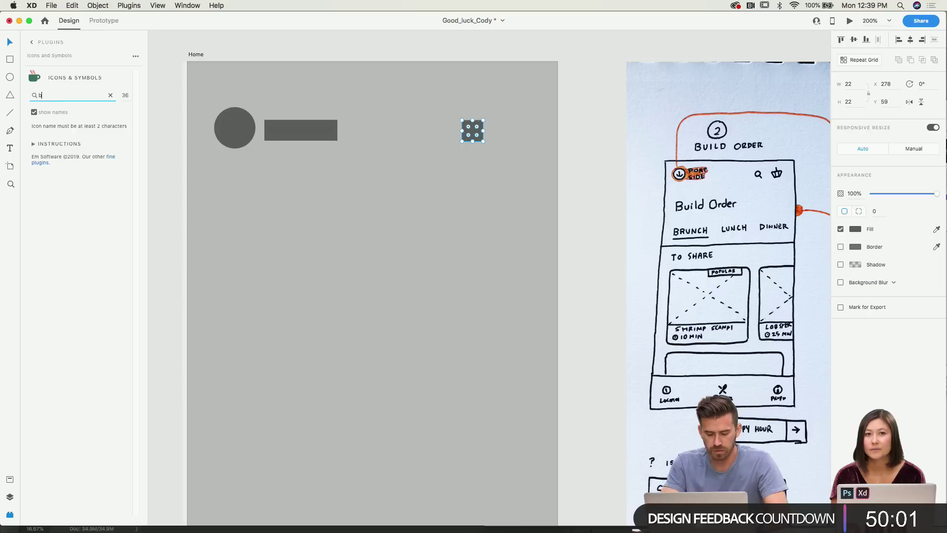
pyautogui.write('asket')
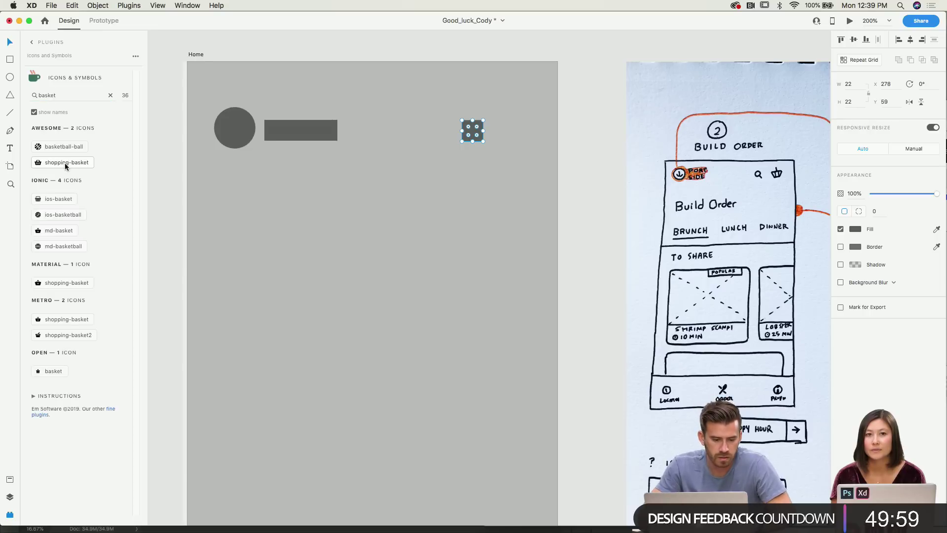
pyautogui.click(65, 163)
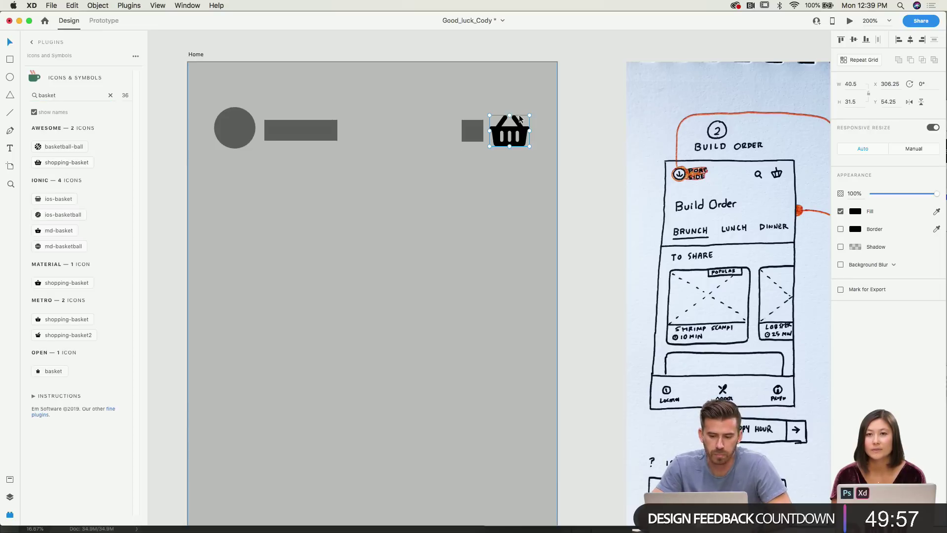
# Scale the basket icon down to about 28 × 22 and move it to about X 311, Y 59, level with the grey square.
pyautogui.moveTo(530, 115); pyautogui.dragTo(516, 124)
pyautogui.click(510, 141)
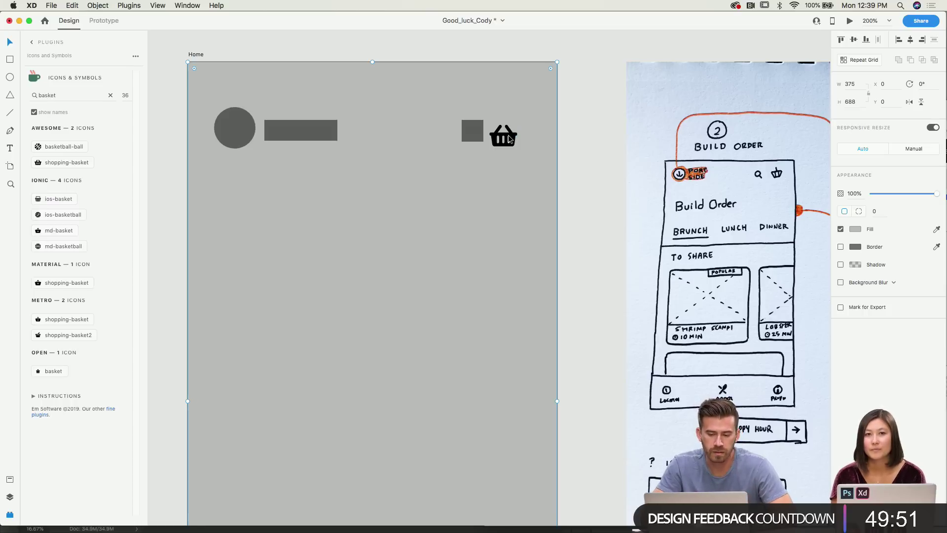
pyautogui.click(510, 140)
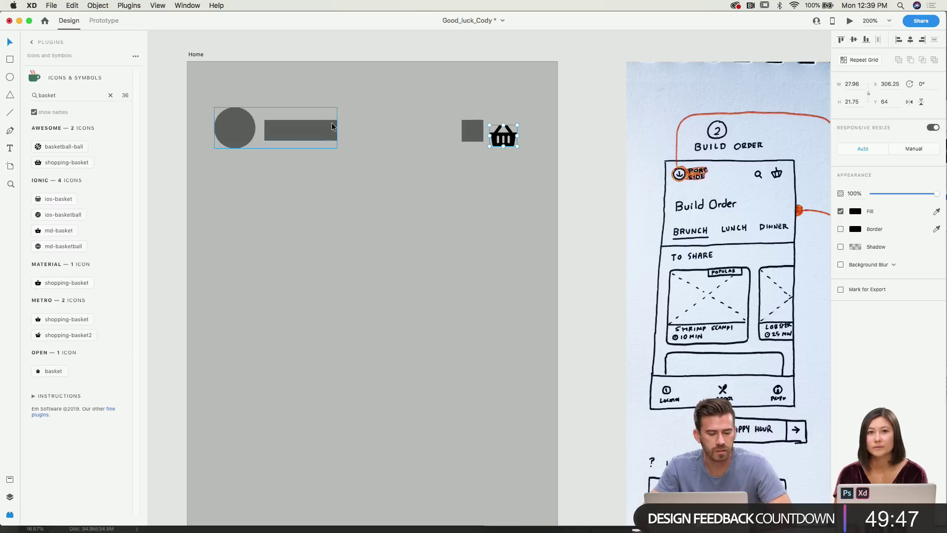
pyautogui.moveTo(515, 138); pyautogui.dragTo(520, 135)
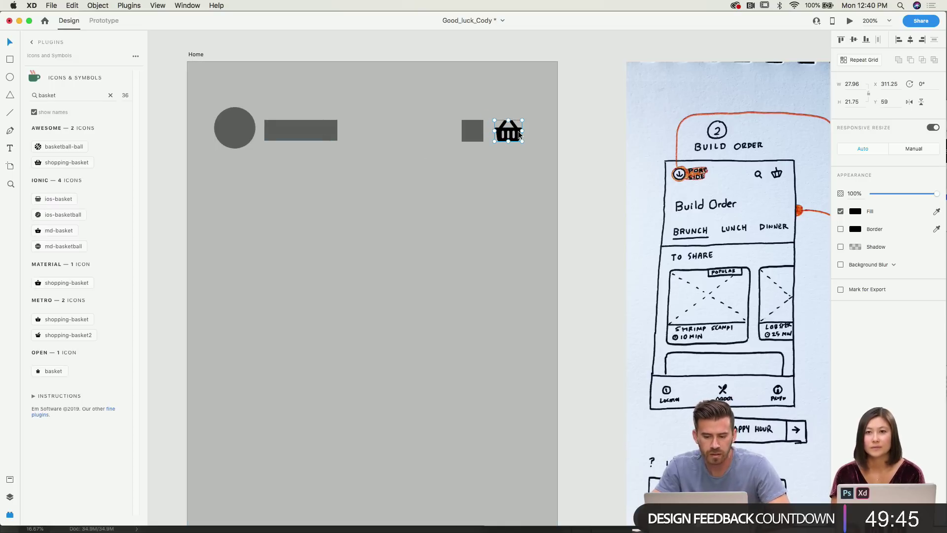
# Search the icon library for "search" and insert the Feather search icon.
pyautogui.doubleClick(59, 96)
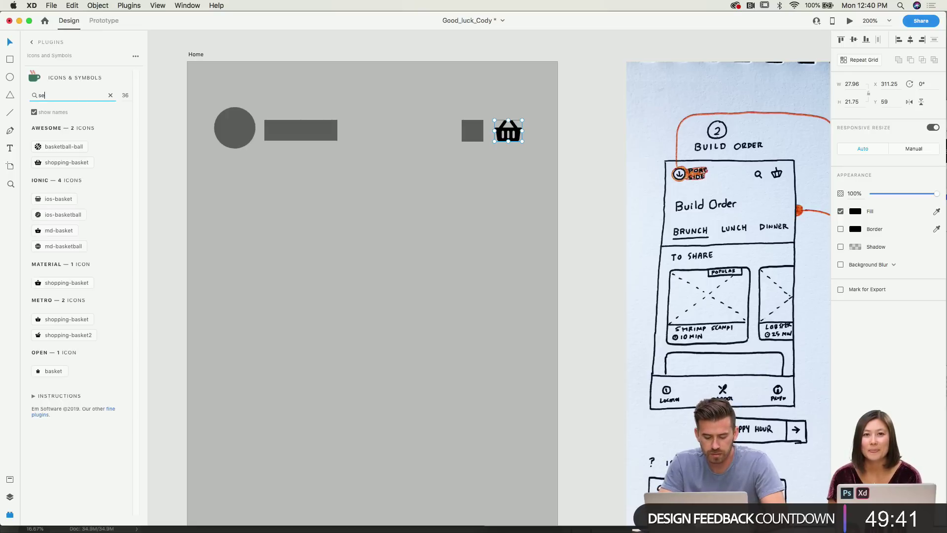
pyautogui.write('search')
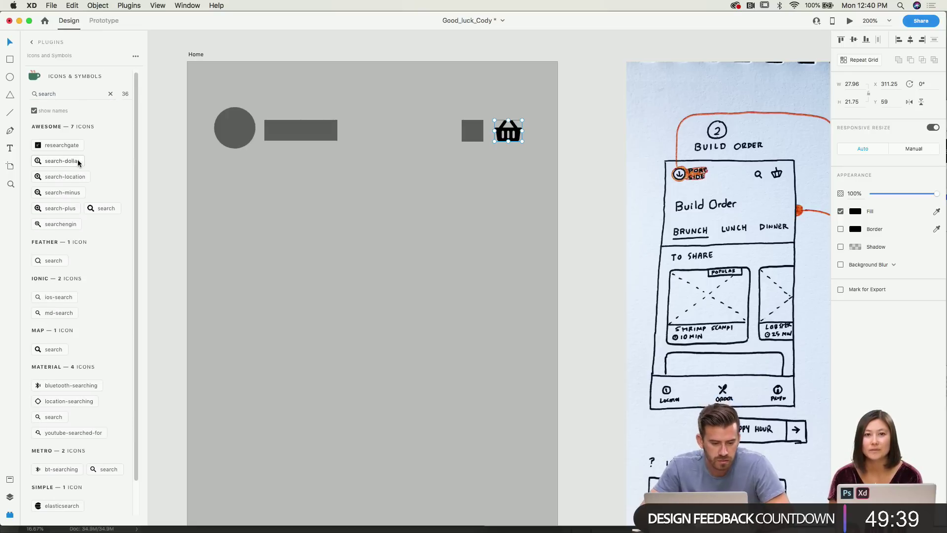
pyautogui.scroll(-2, 77, 163)
pyautogui.scroll(-1, 58, 236)
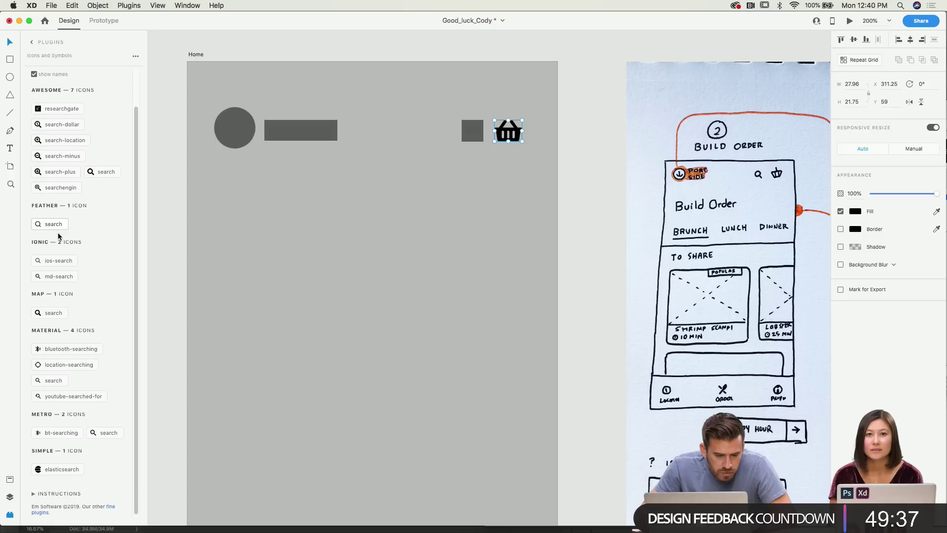
pyautogui.click(59, 225)
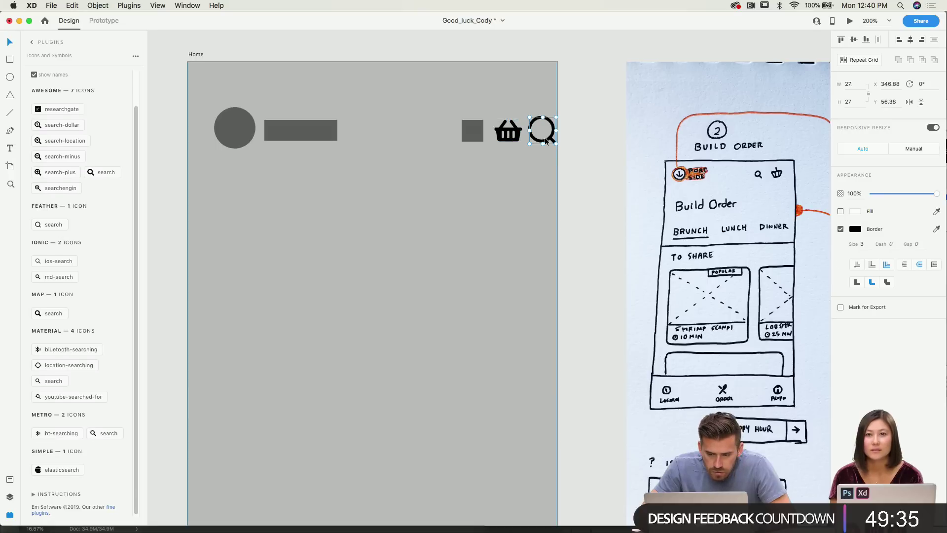
# Move the search icon to the left of the basket and delete the small grey placeholder square.
pyautogui.moveTo(543, 130); pyautogui.dragTo(461, 130)
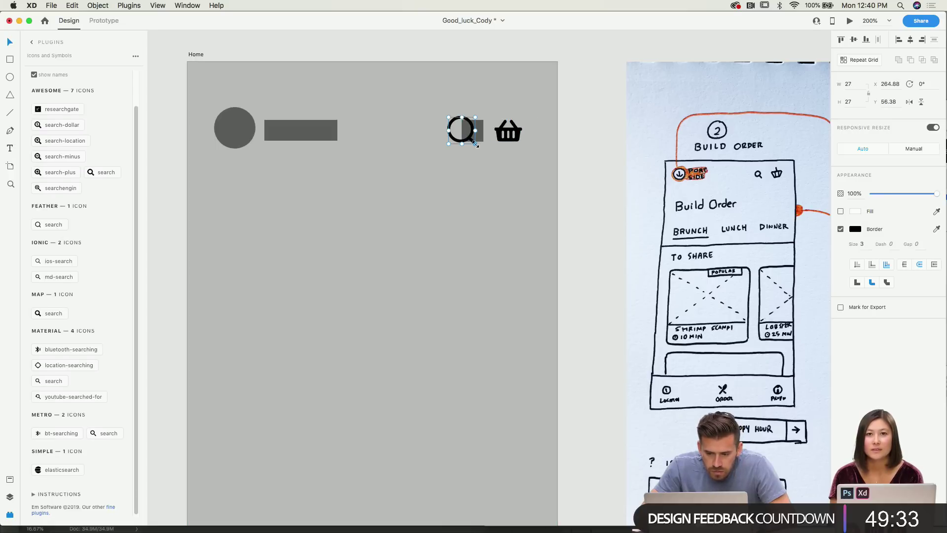
pyautogui.click(480, 137)
pyautogui.press('Delete')
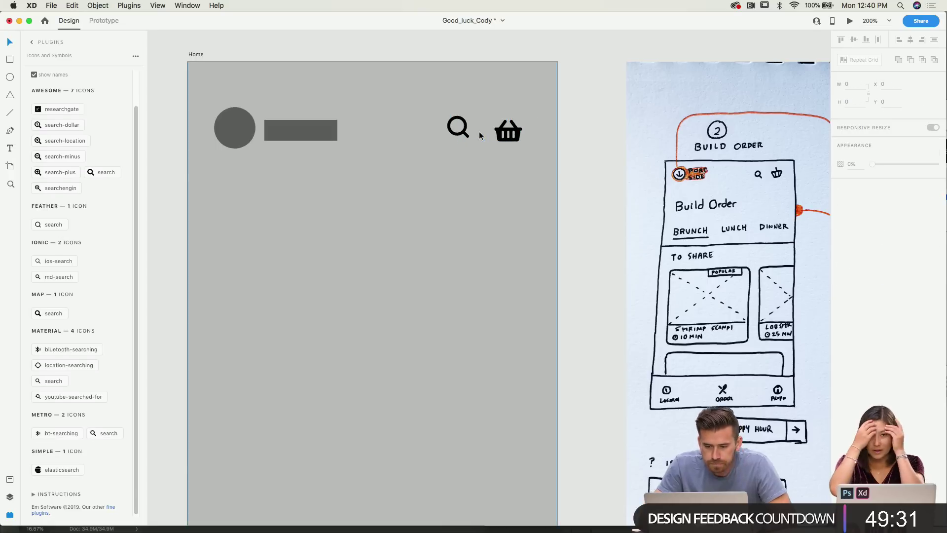
# Move the basket icon up to Y 54 so it sits level with the search icon.
pyautogui.press('super+equal')
pyautogui.scroll(2, 468, 118)
pyautogui.click(523, 95)
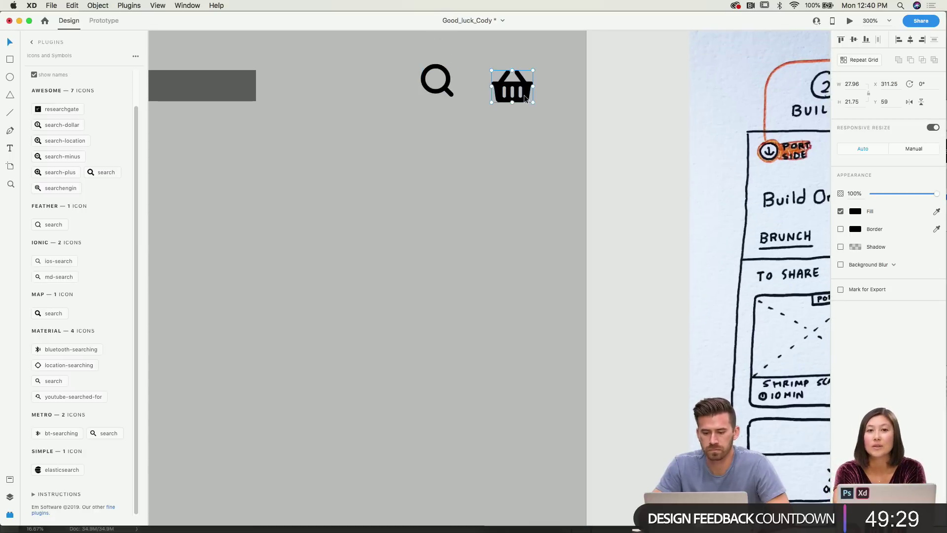
pyautogui.moveTo(523, 95); pyautogui.dragTo(525, 88)
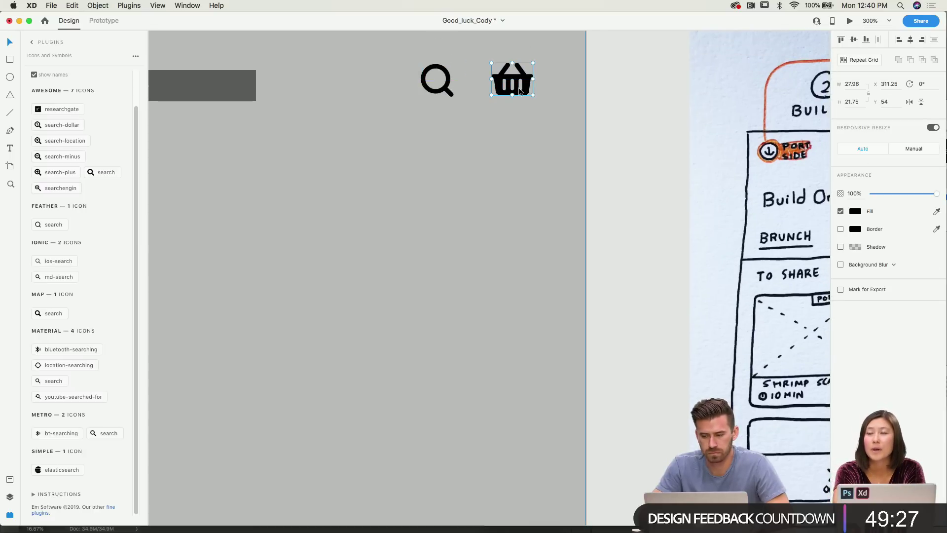
# Select the basket and search icons together and set their fill to the mid grey #767676.
pyautogui.keyDown('shift'); pyautogui.click(437, 80); pyautogui.keyUp('shift')
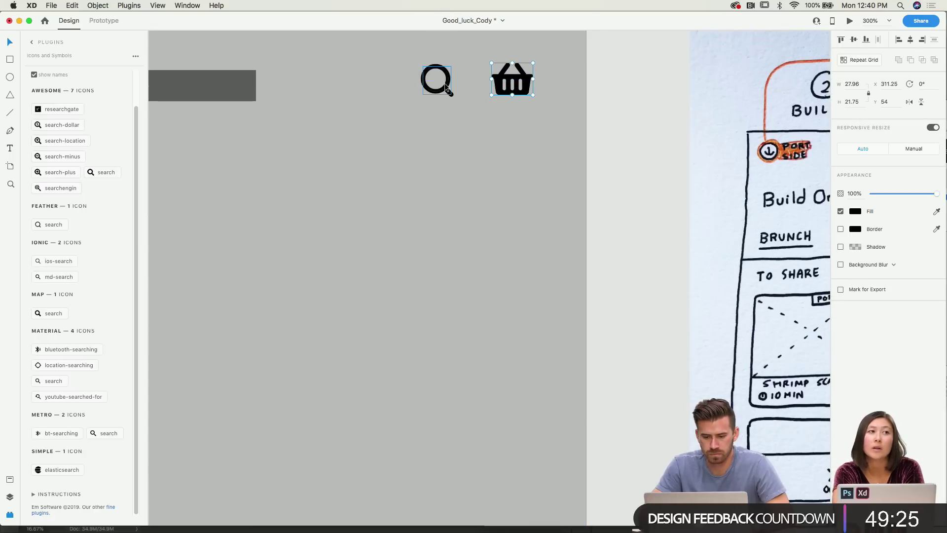
pyautogui.click(859, 212)
pyautogui.moveTo(762, 209); pyautogui.dragTo(728, 206)
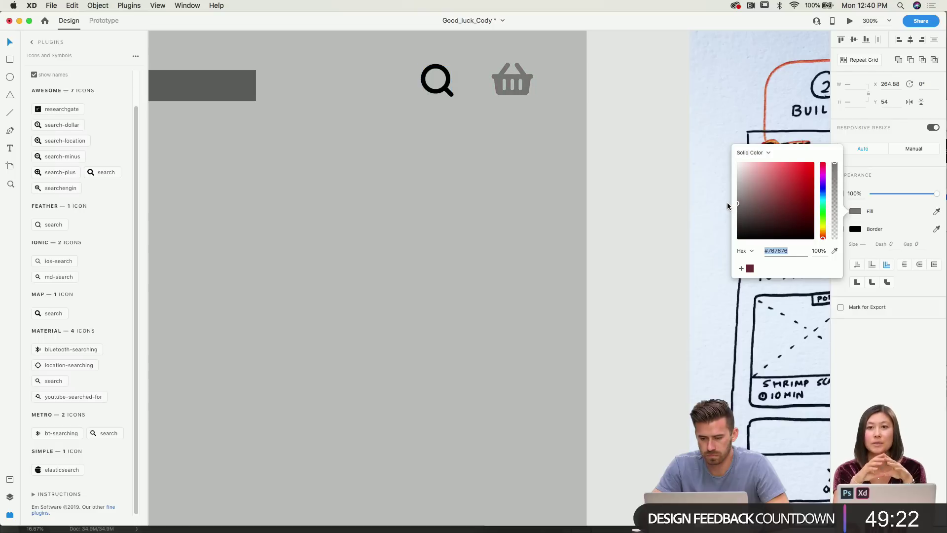
pyautogui.click(563, 113)
# Set the search icon's border to #767676 by sampling the colour of the basket icon.
pyautogui.click(446, 87)
pyautogui.click(853, 230)
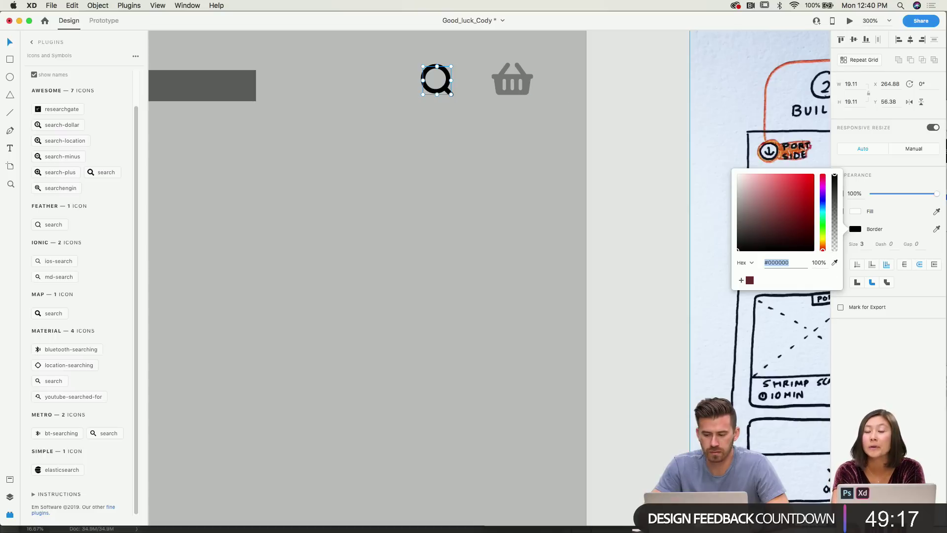
pyautogui.click(834, 263)
pyautogui.click(524, 79)
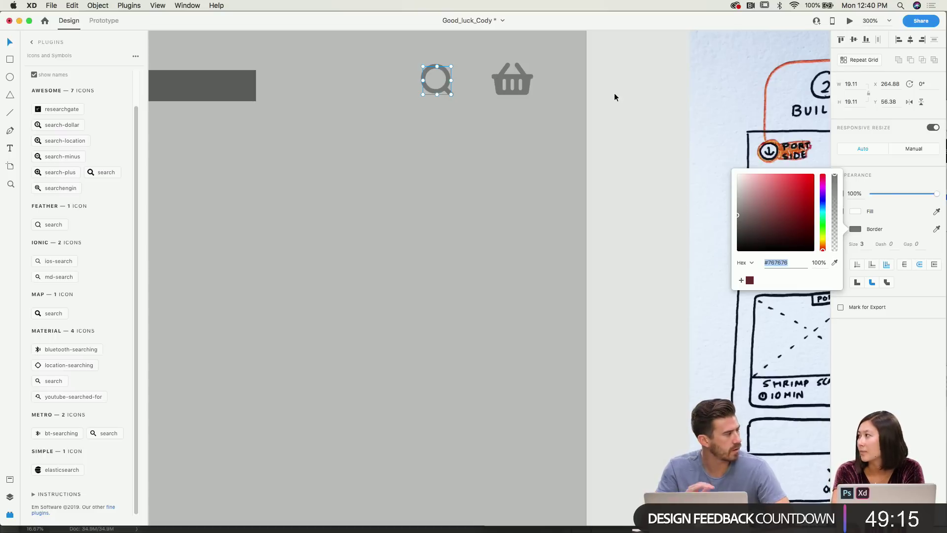
pyautogui.click(637, 100)
pyautogui.scroll(3, 534, 105)
pyautogui.hscroll(-2, 534, 104)
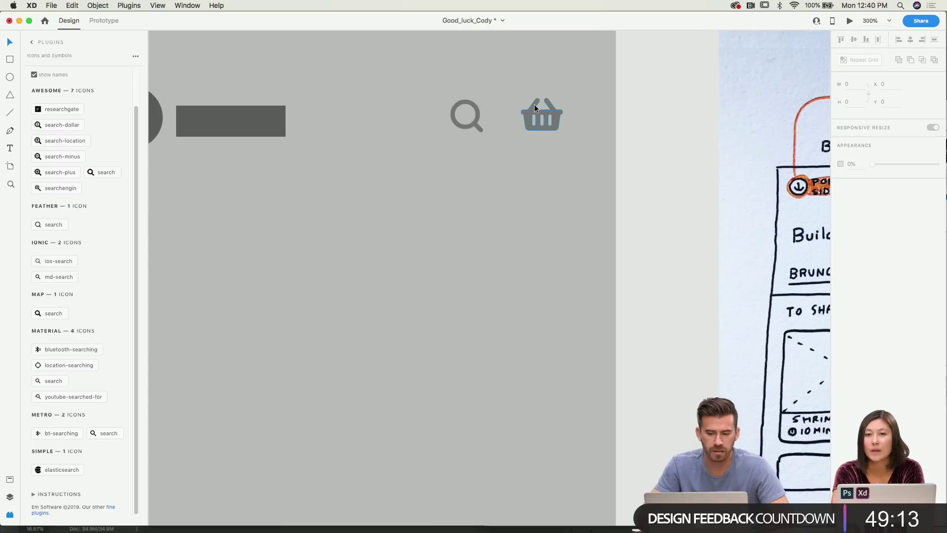
# Select the search and basket icons together and move them down to Y 56.
pyautogui.click(534, 105)
pyautogui.click(476, 121)
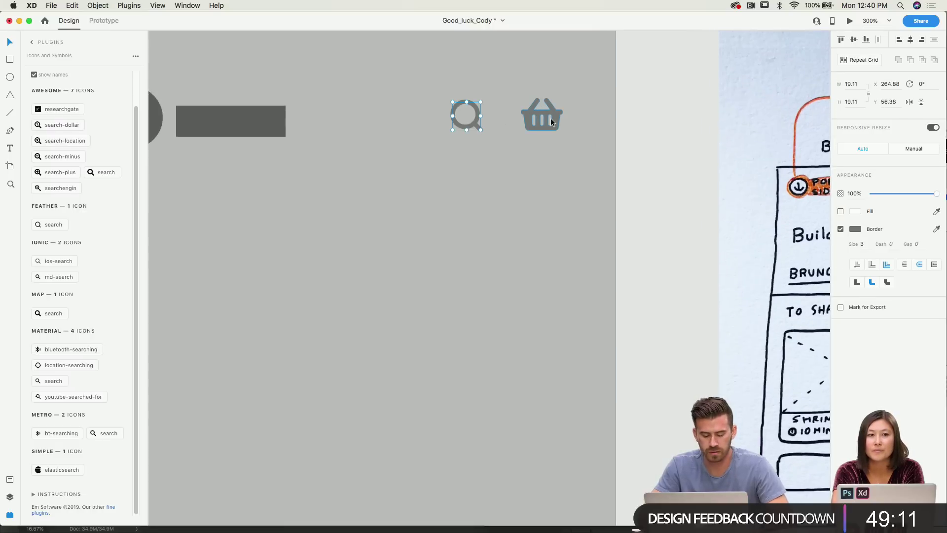
pyautogui.click(549, 117)
pyautogui.keyDown('shift'); pyautogui.click(476, 119); pyautogui.keyUp('shift')
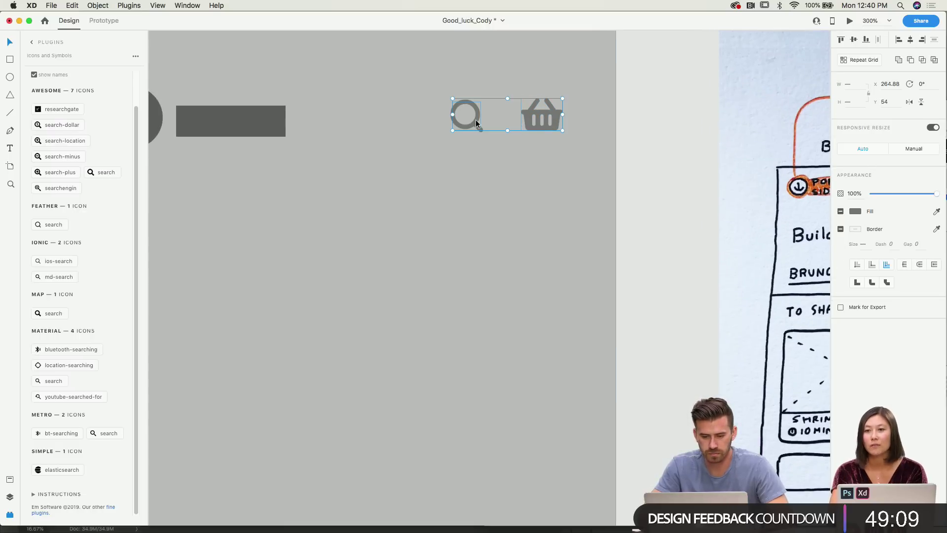
pyautogui.moveTo(475, 120); pyautogui.dragTo(475, 122)
# Recolour the basket's fill and the search icon's circle border with the dark grey sampled from the logo placeholder.
pyautogui.hscroll(-5, 751, 188)
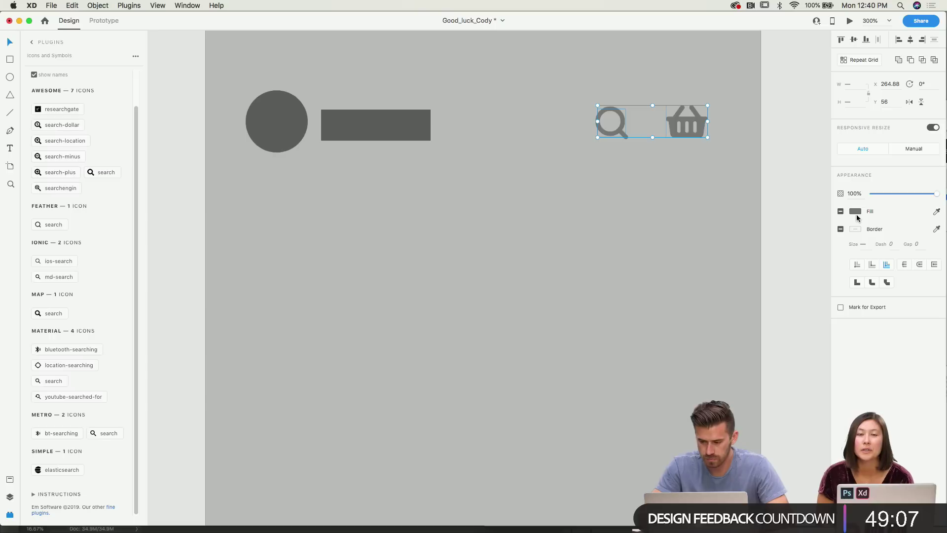
pyautogui.click(855, 212)
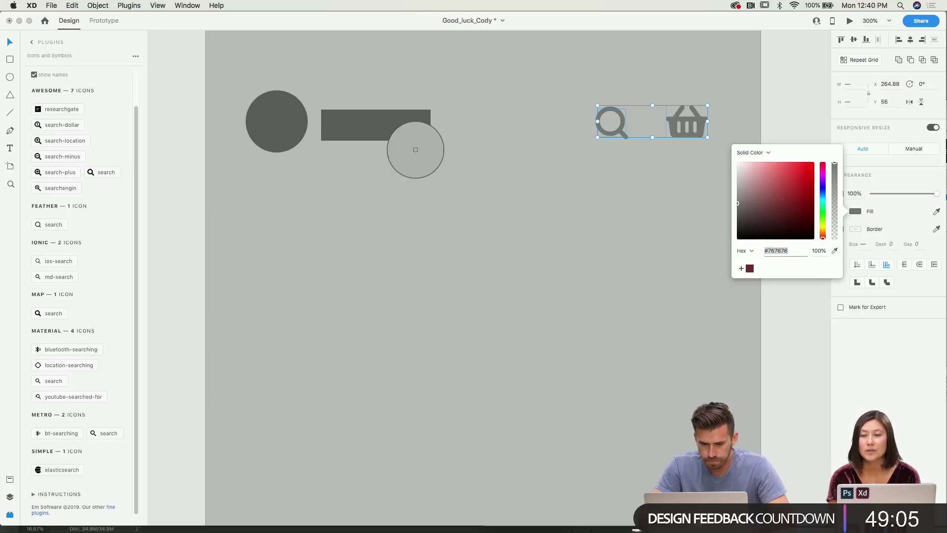
pyautogui.doubleClick(622, 121)
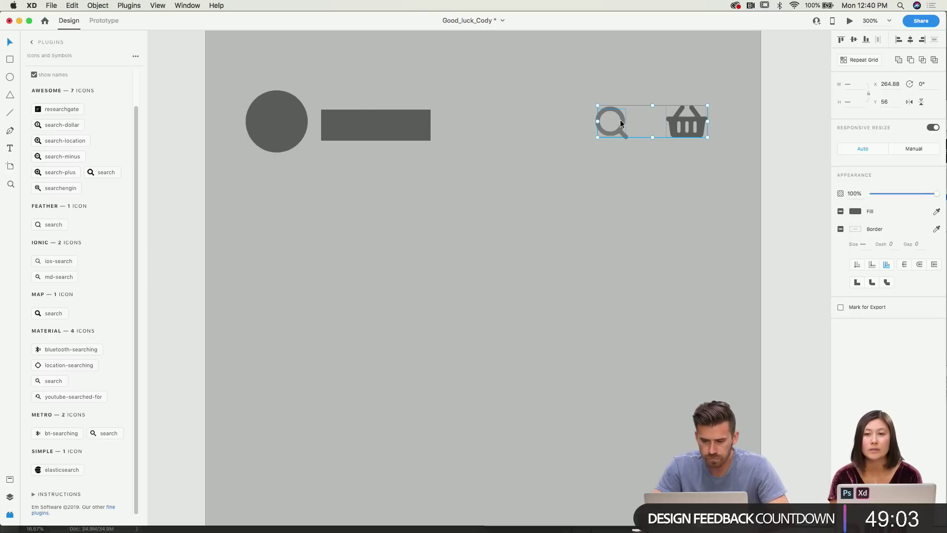
pyautogui.click(855, 231)
pyautogui.click(834, 262)
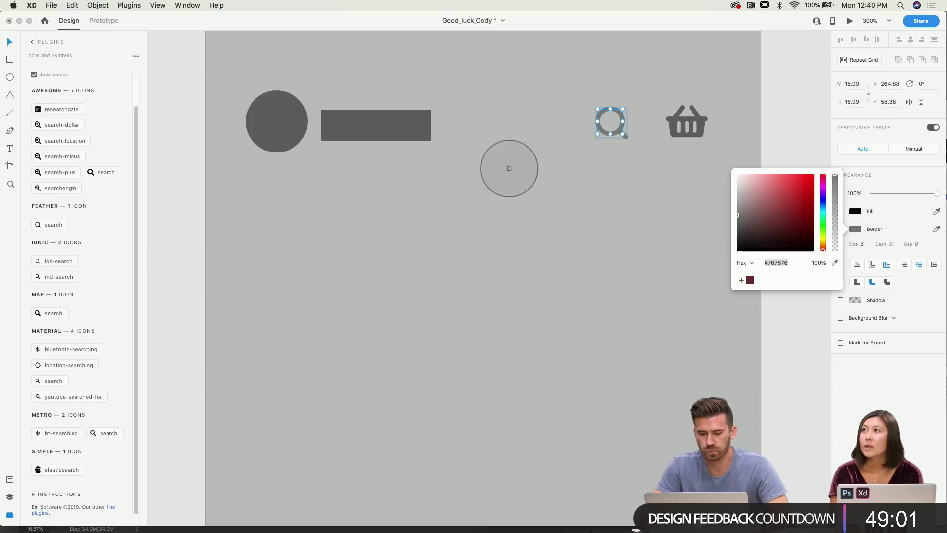
# Set the border of the search icon's handle to #5C5C5C, sampled from the logo placeholder rectangle.
pyautogui.click(624, 134)
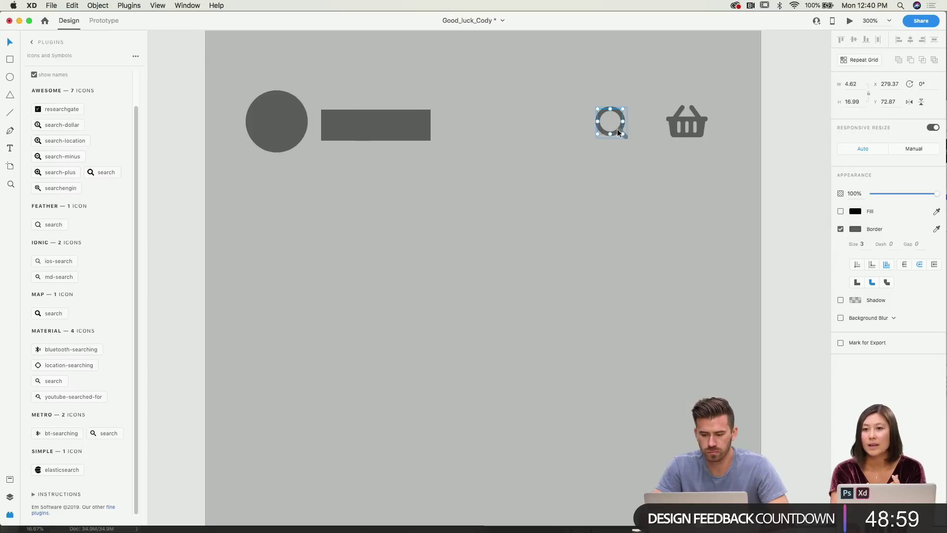
pyautogui.click(622, 133)
pyautogui.click(855, 231)
pyautogui.click(834, 263)
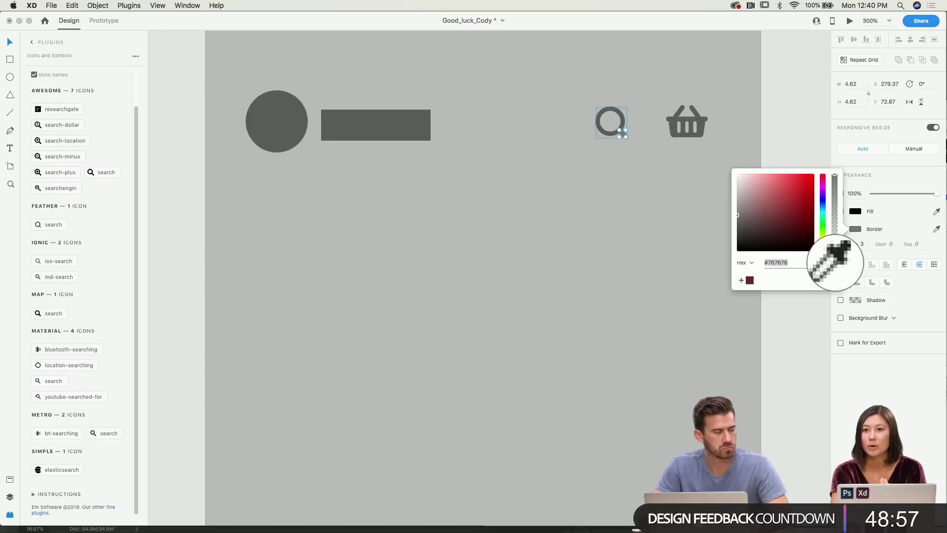
pyautogui.click(414, 129)
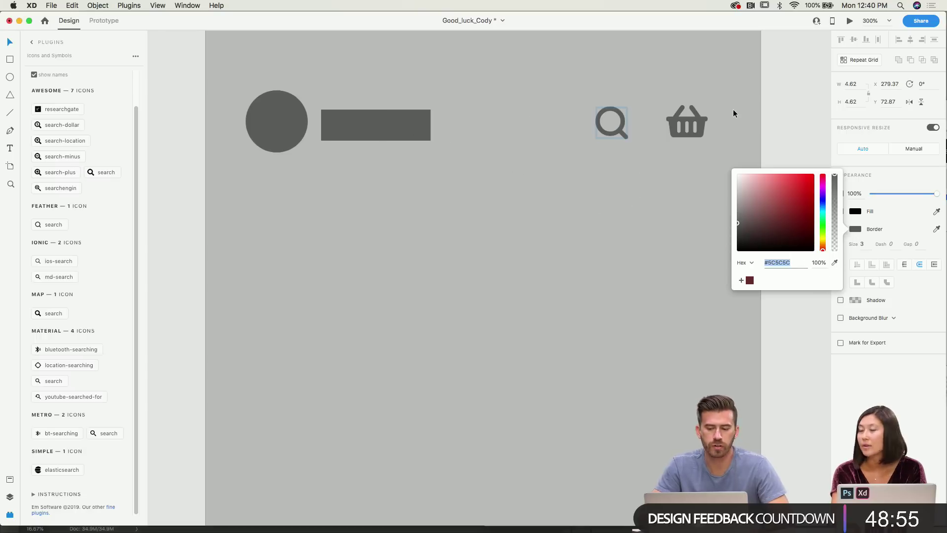
pyautogui.click(776, 102)
# Move the search and basket icons together down to Y 59, centring them on the logo placeholder.
pyautogui.press('super+minus')
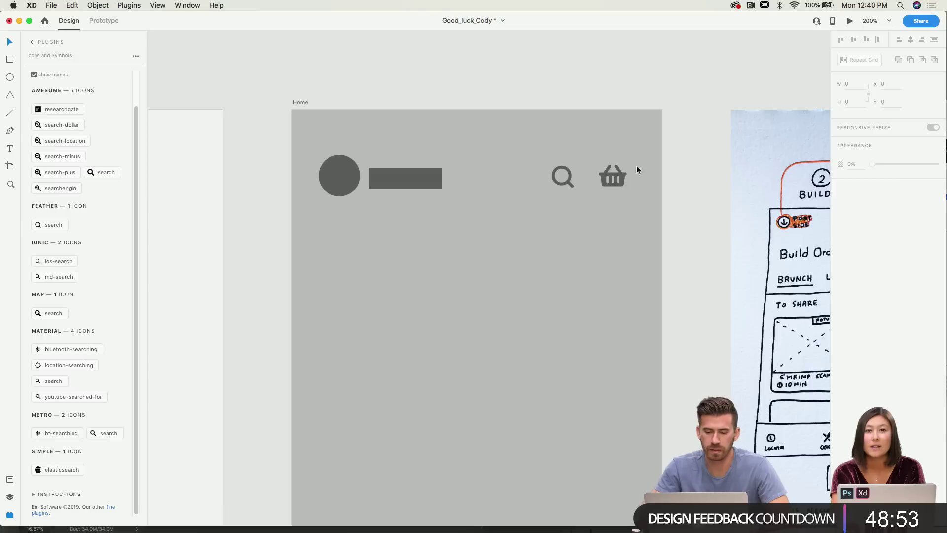
pyautogui.click(611, 174)
pyautogui.click(569, 174)
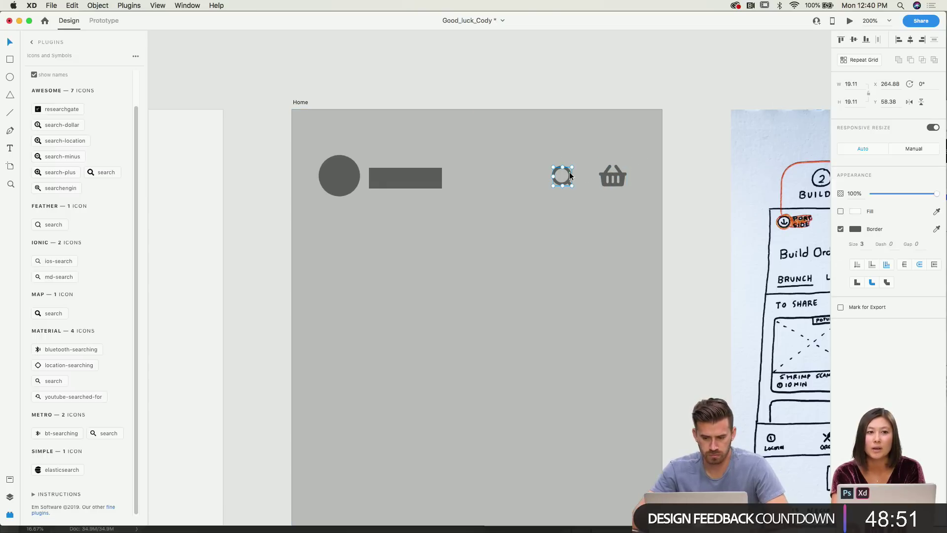
pyautogui.keyDown('shift'); pyautogui.click(610, 177); pyautogui.keyUp('shift')
pyautogui.moveTo(610, 176); pyautogui.dragTo(610, 179)
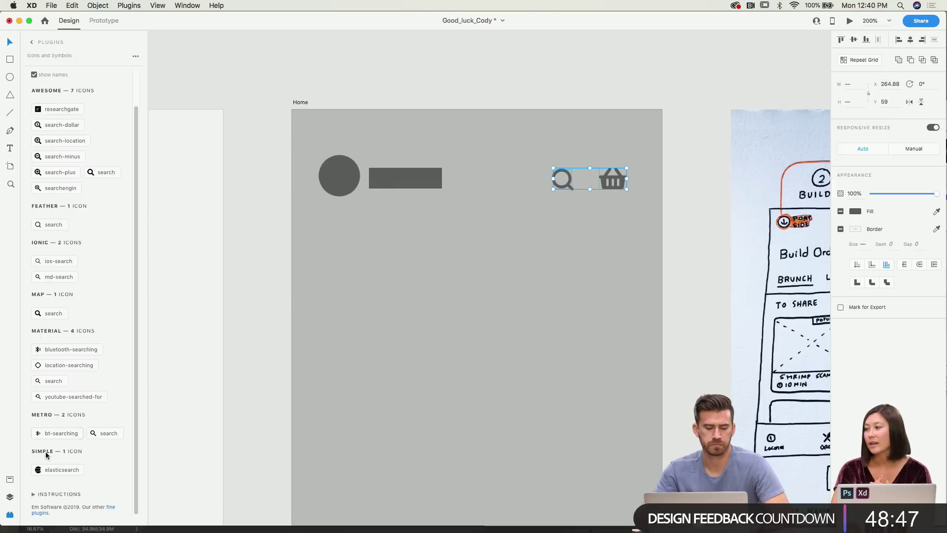
# Rename the shopping basket icon's layer as icn_basket.
pyautogui.click(10, 478)
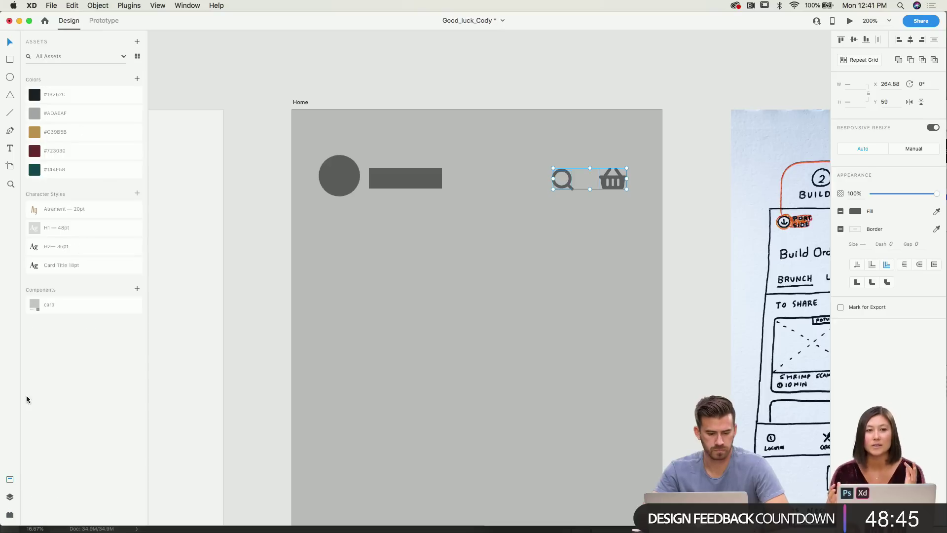
pyautogui.click(10, 494)
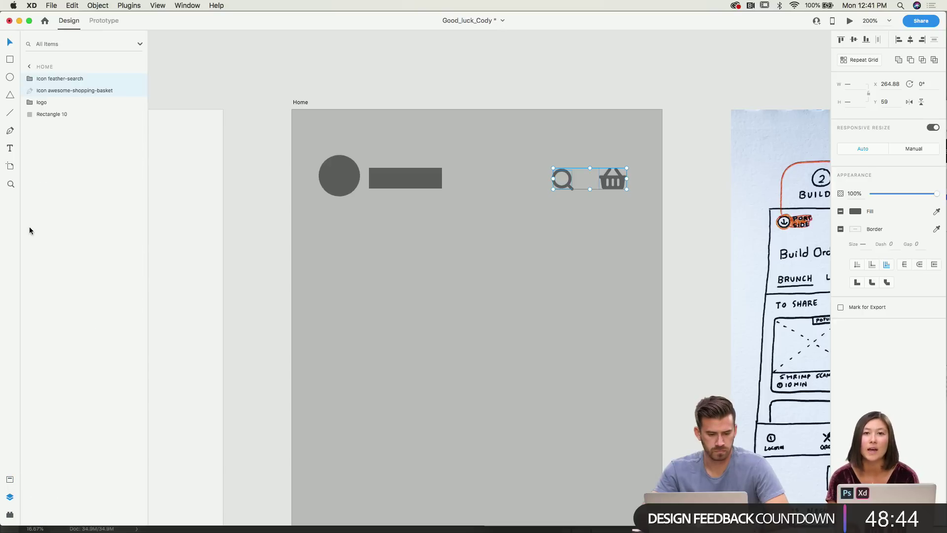
pyautogui.click(56, 103)
pyautogui.click(60, 90)
pyautogui.doubleClick(60, 91)
pyautogui.write('ba')
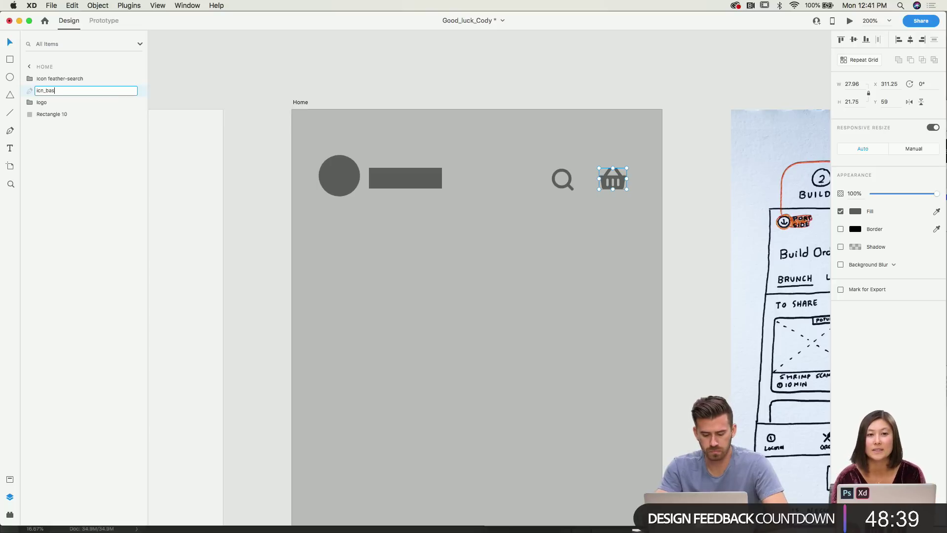
pyautogui.press('Return')
# Rename the feather search icon's layer as icn_search.
pyautogui.click(54, 79)
pyautogui.doubleClick(54, 79)
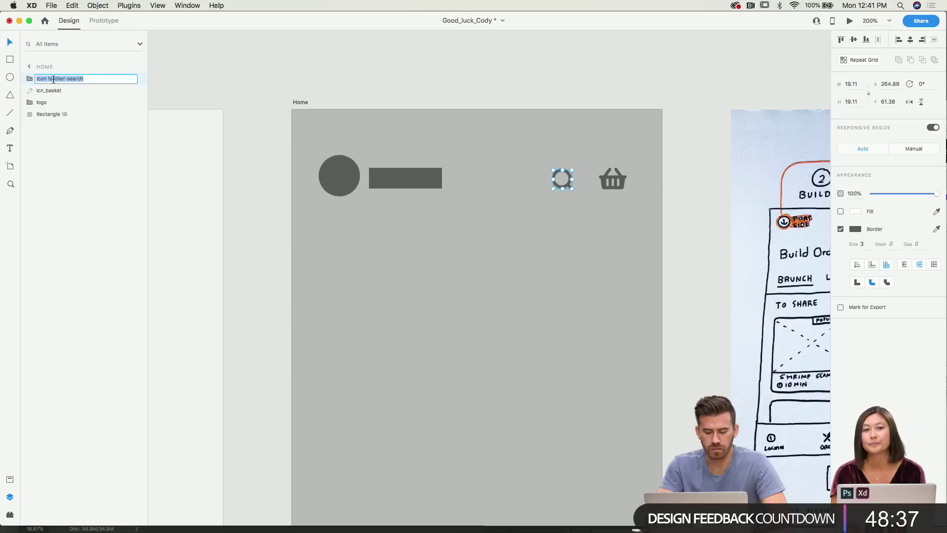
pyautogui.write('icn_')
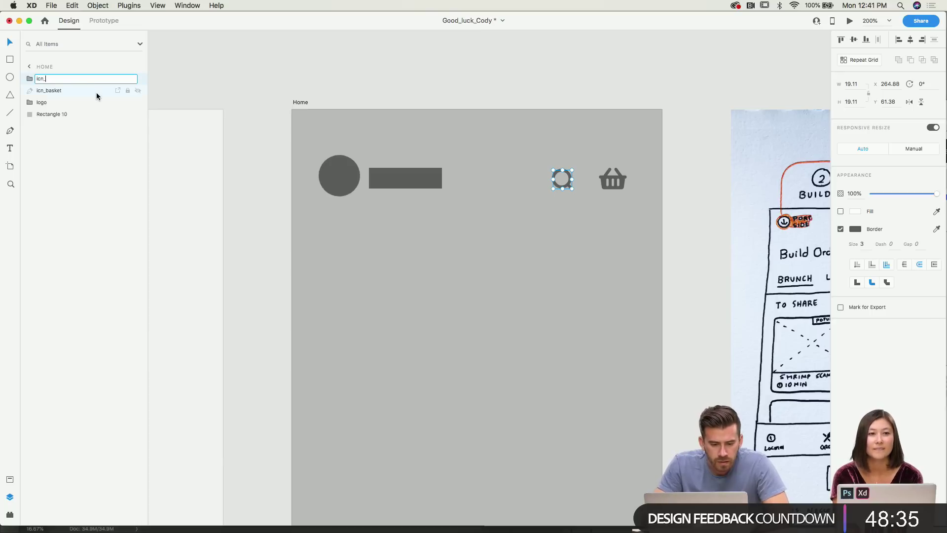
pyautogui.press('Return')
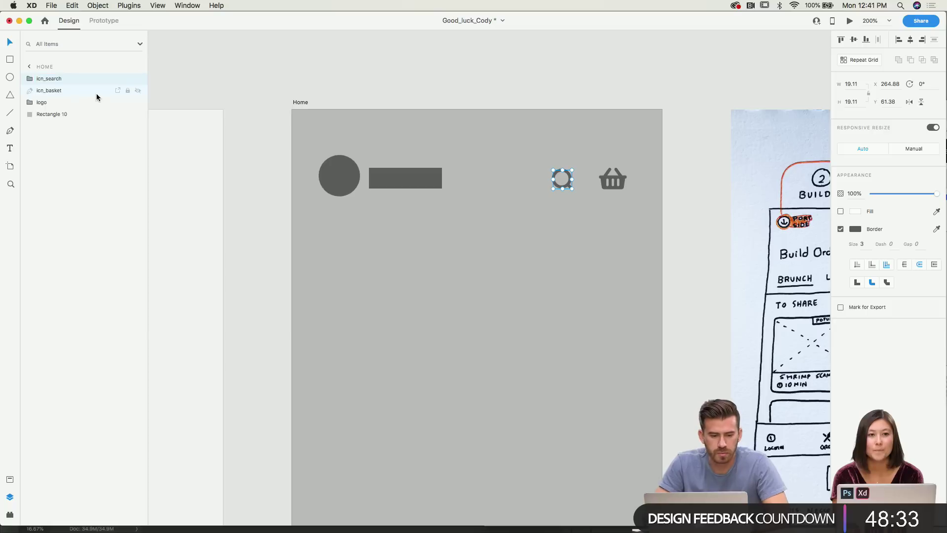
# Group the icn_search, icn_basket and logo layers and name the group nav.
pyautogui.keyDown('shift'); pyautogui.click(70, 90); pyautogui.keyUp('shift')
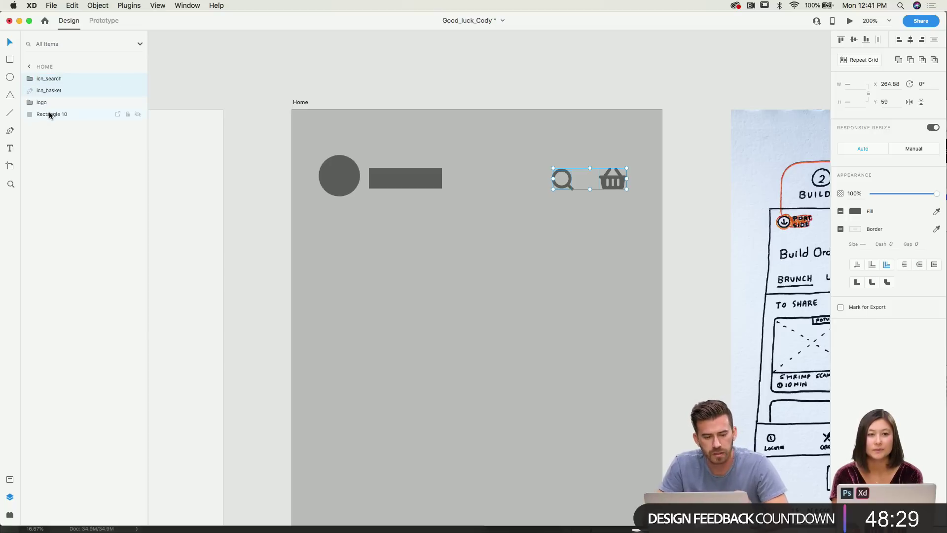
pyautogui.click(48, 105)
pyautogui.keyDown('shift'); pyautogui.click(51, 81); pyautogui.keyUp('shift')
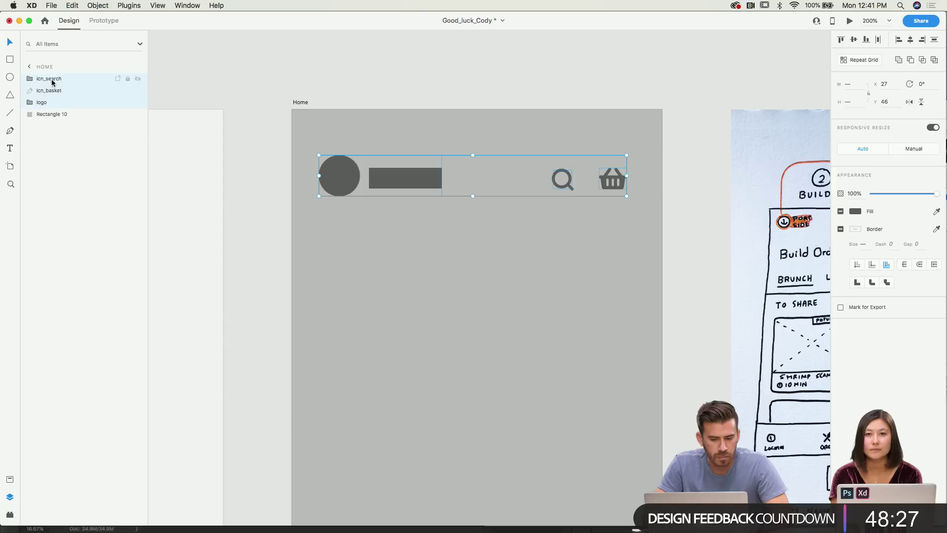
pyautogui.rightClick(78, 79)
pyautogui.click(101, 156)
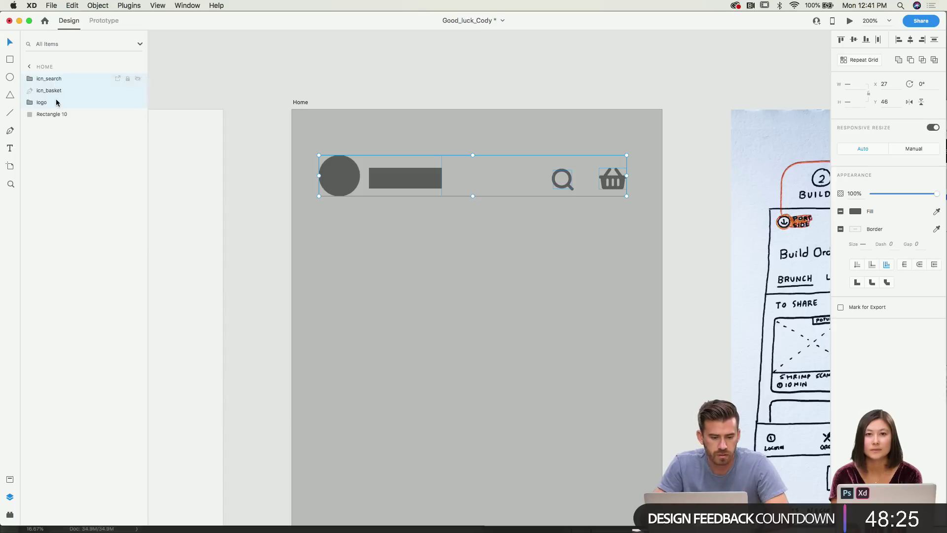
pyautogui.click(29, 79)
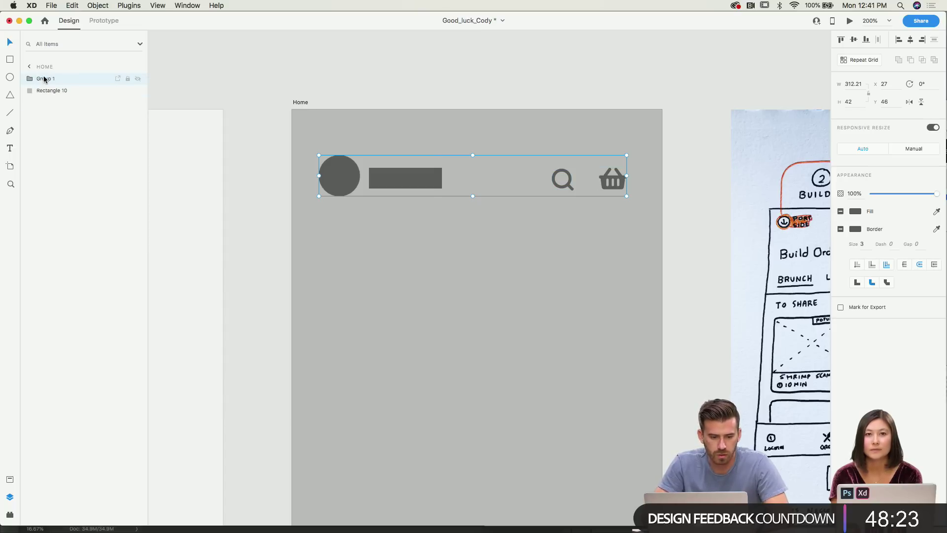
pyautogui.doubleClick(44, 78)
pyautogui.press('Return')
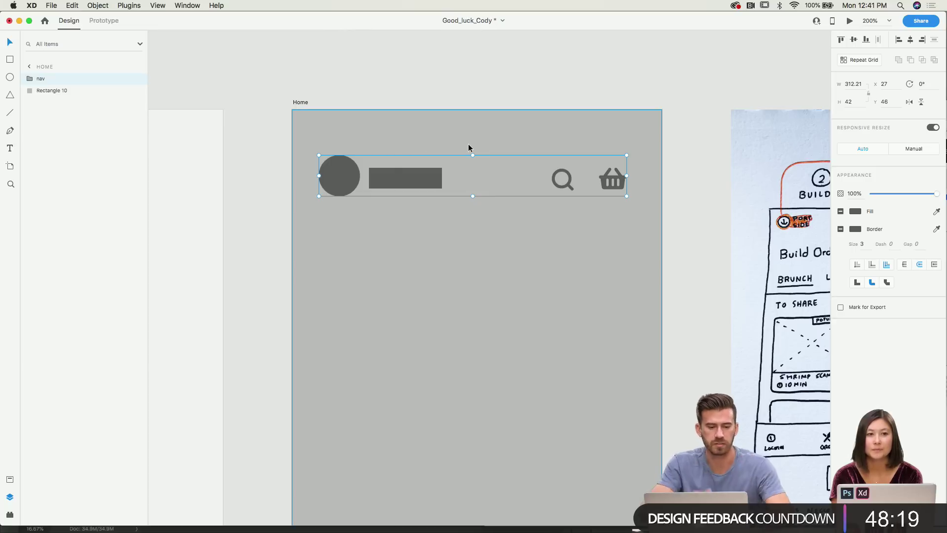
# Move the nav group right to X 31 to centre it horizontally on the Home artboard.
pyautogui.hscroll(1, 521, 200)
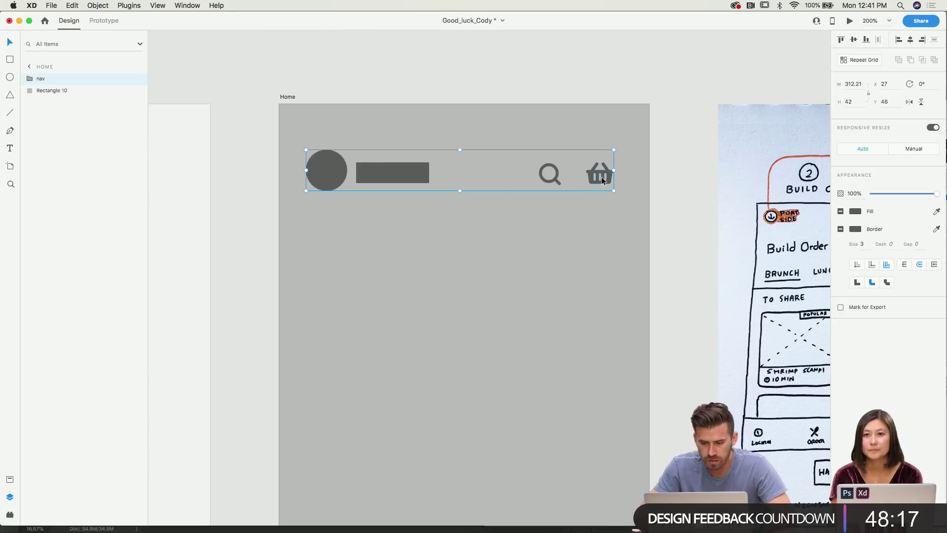
pyautogui.moveTo(601, 176); pyautogui.dragTo(604, 176)
pyautogui.scroll(-2, 603, 178)
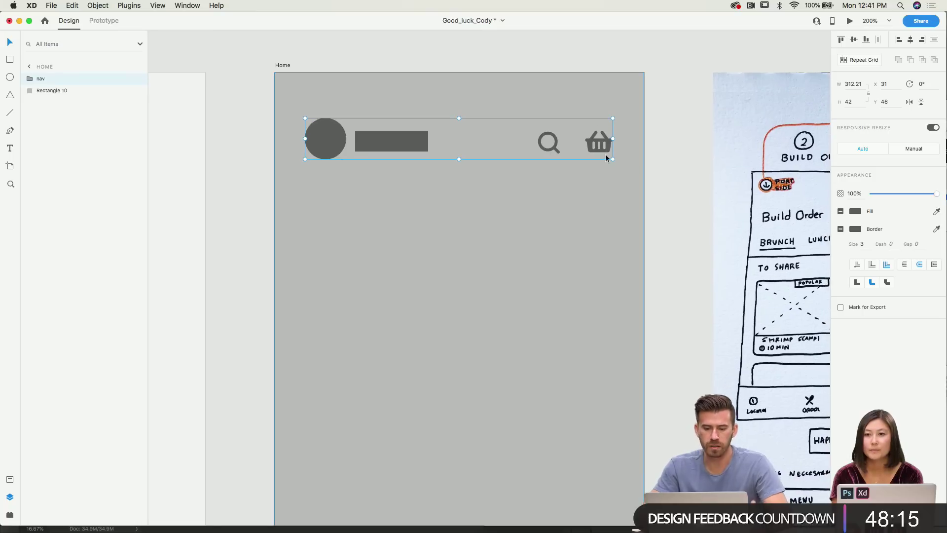
pyautogui.scroll(-1, 645, 111)
pyautogui.click(600, 94)
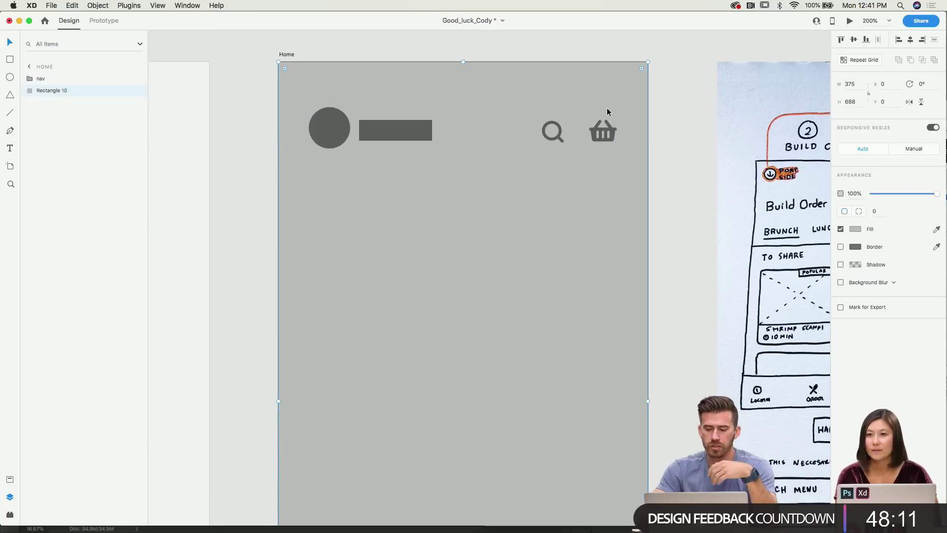
pyautogui.scroll(-3, 606, 107)
pyautogui.press('super+minus')
pyautogui.press('super+minus')
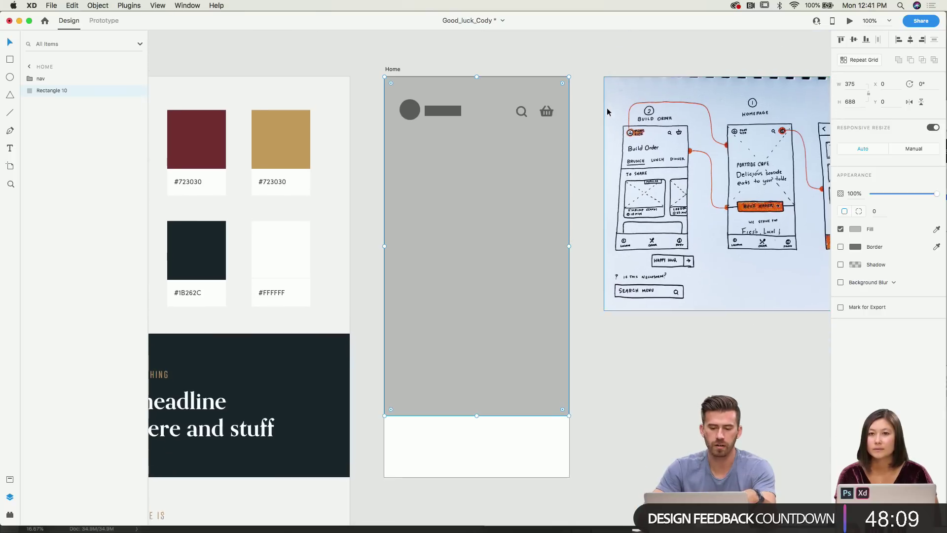
pyautogui.scroll(1, 607, 111)
pyautogui.click(478, 73)
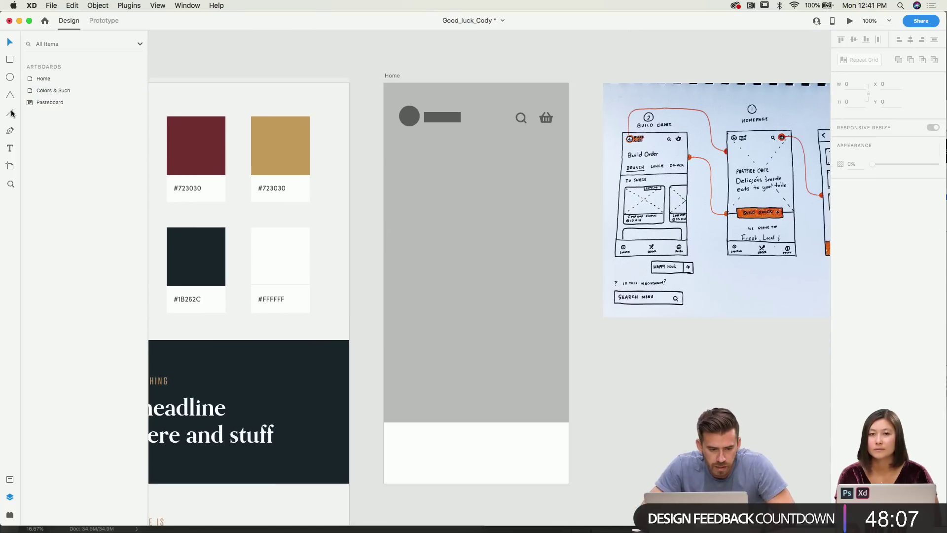
# Cross the grey Home rectangle corner to corner with a diagonal line and its mirrored copy, stacking both line layers below nav.
pyautogui.moveTo(385, 84); pyautogui.dragTo(567, 422)
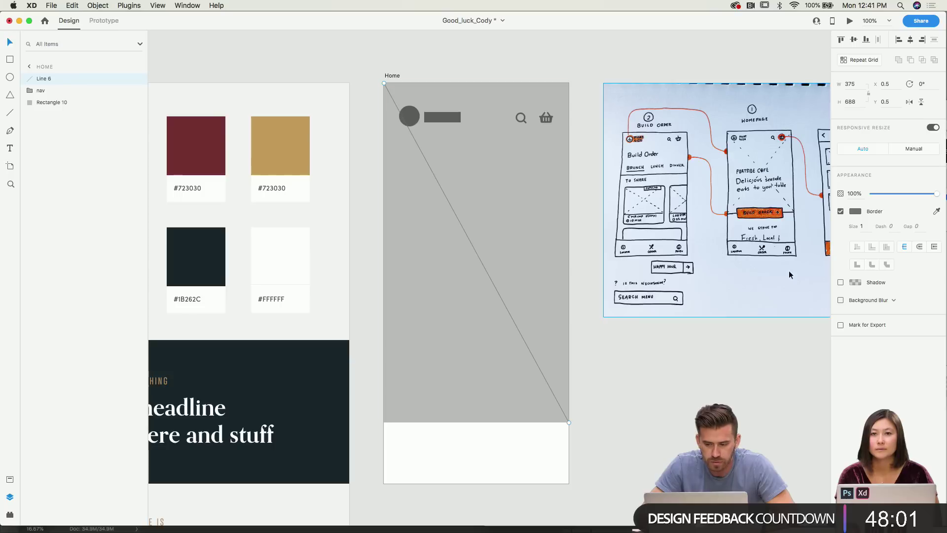
pyautogui.moveTo(50, 81); pyautogui.dragTo(47, 99)
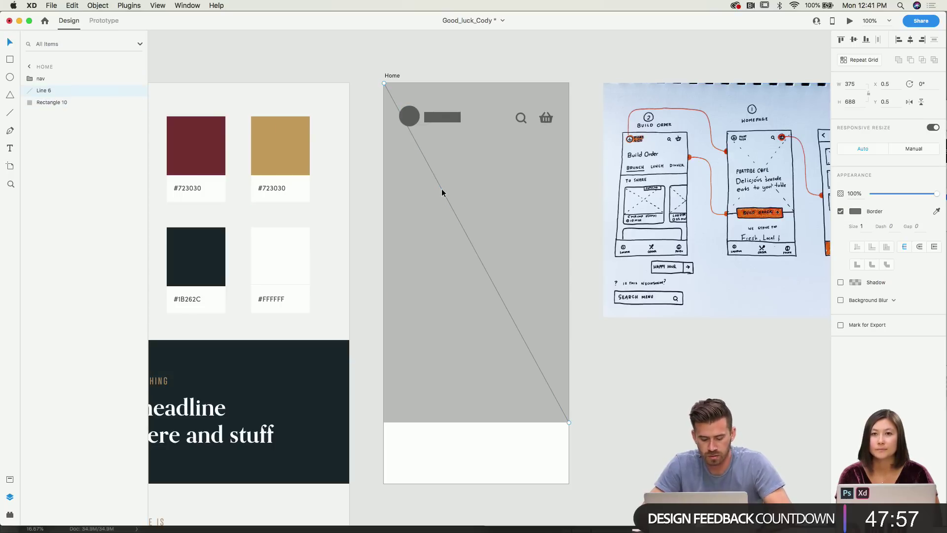
pyautogui.press('super+v')
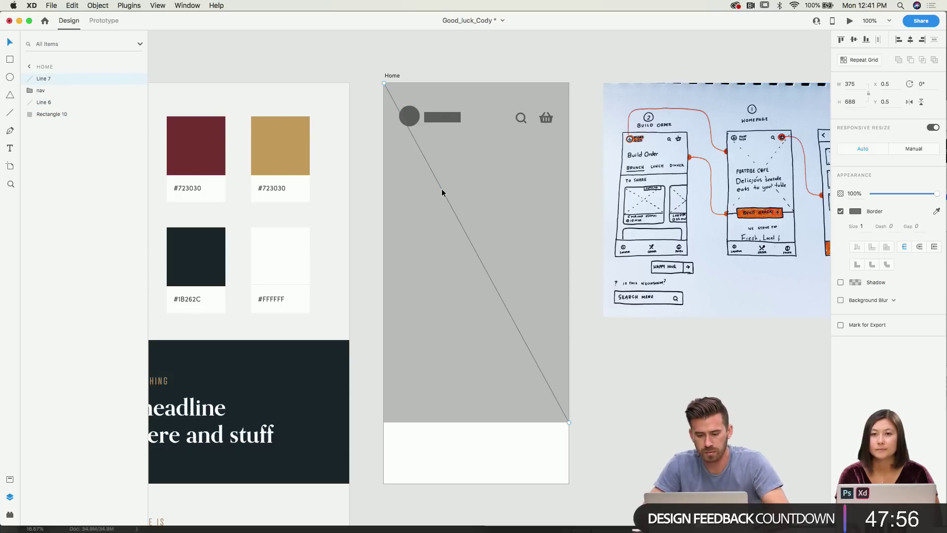
pyautogui.click(910, 103)
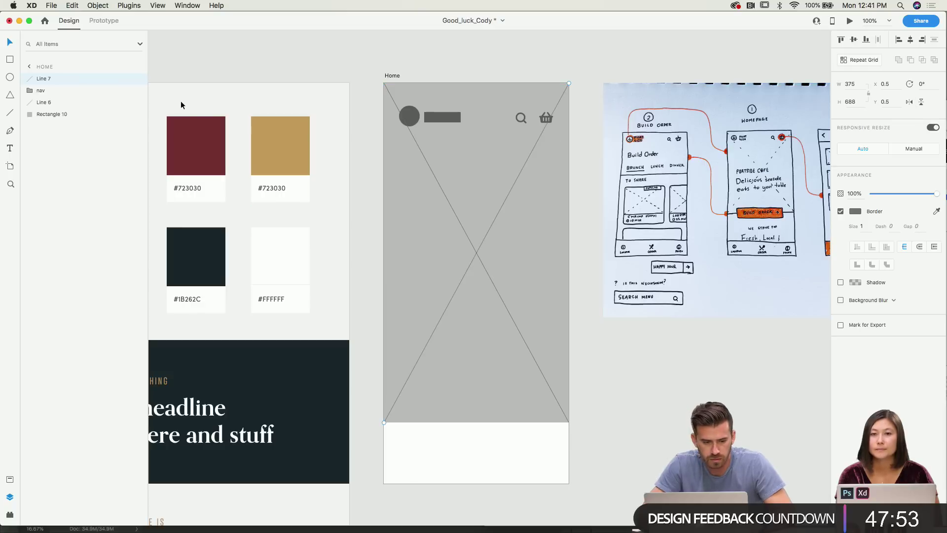
pyautogui.moveTo(64, 79); pyautogui.dragTo(63, 95)
# Group the two diagonal lines with the grey rectangle and name the group image.
pyautogui.rightClick(58, 103)
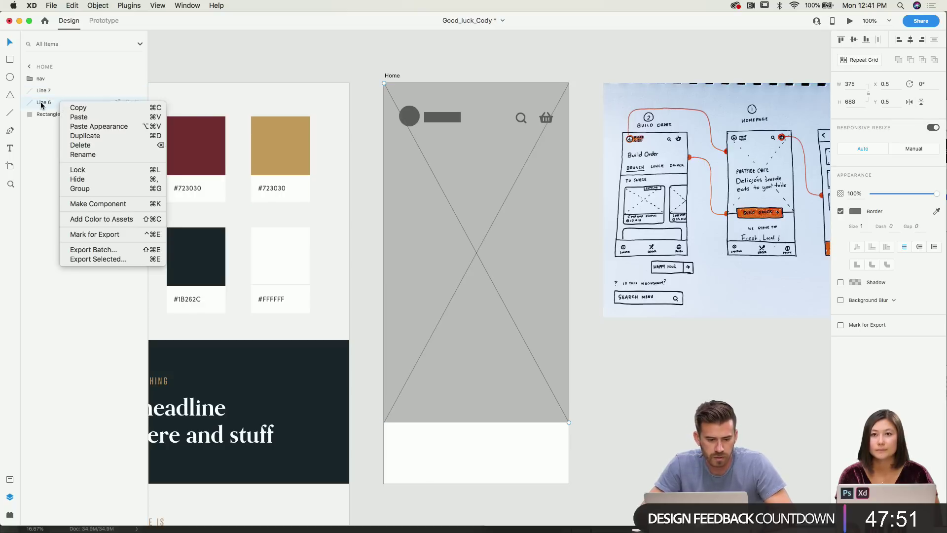
pyautogui.click(55, 101)
pyautogui.click(51, 90)
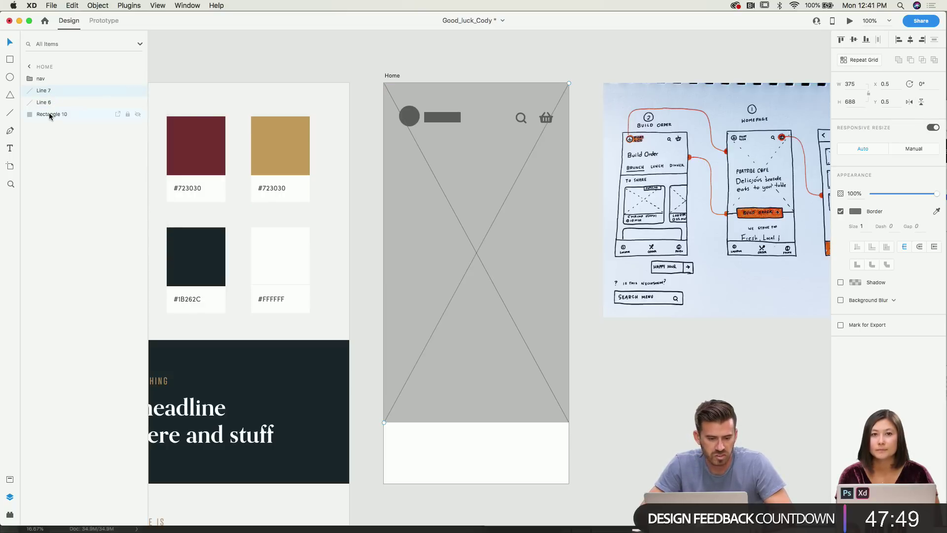
pyautogui.keyDown('shift'); pyautogui.click(49, 113); pyautogui.keyUp('shift')
pyautogui.rightClick(49, 114)
pyautogui.click(69, 189)
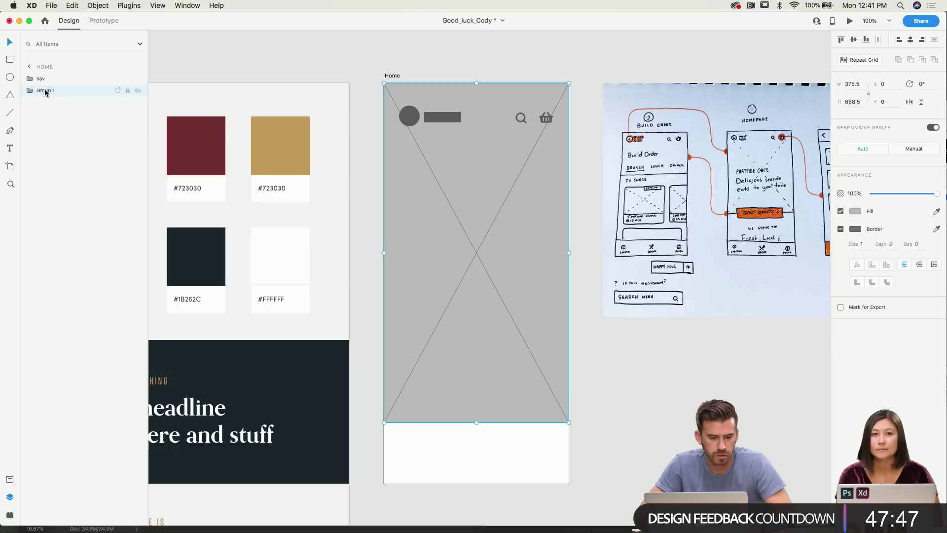
pyautogui.doubleClick(45, 91)
pyautogui.write('im')
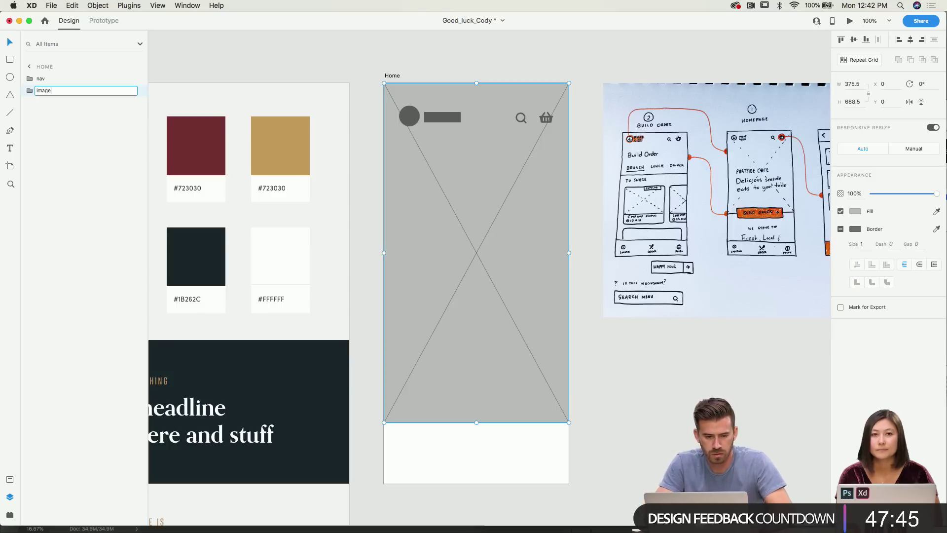
pyautogui.write('age')
pyautogui.press('Return')
pyautogui.click(401, 61)
# Copy the intro label and hero headline from Colors & Such onto the Home artboard, placing them at X 31, Y 401.
pyautogui.scroll(-1, 401, 60)
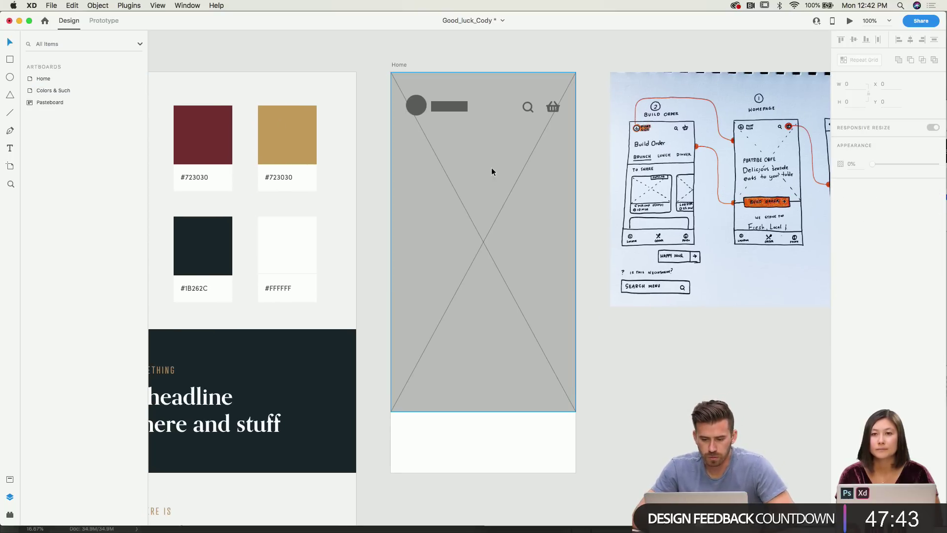
pyautogui.scroll(-2, 405, 165)
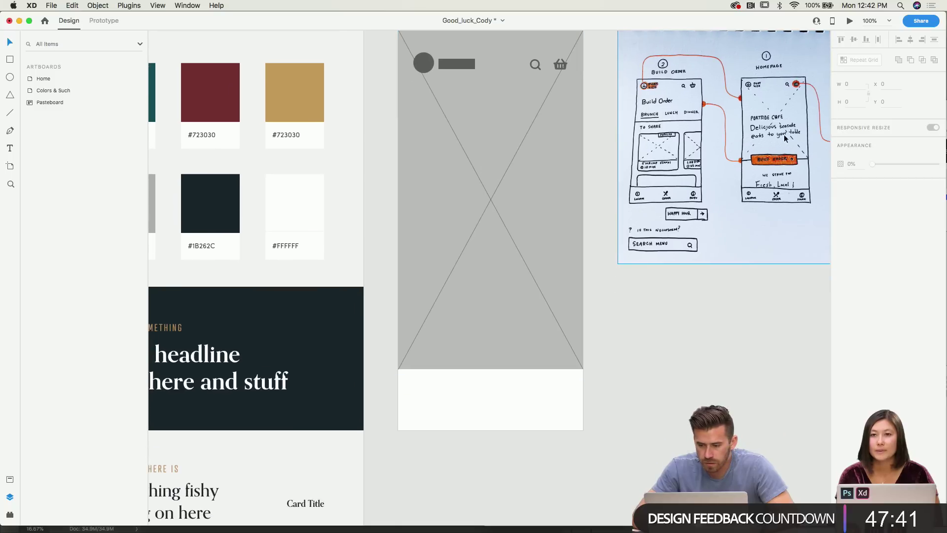
pyautogui.scroll(2, 487, 219)
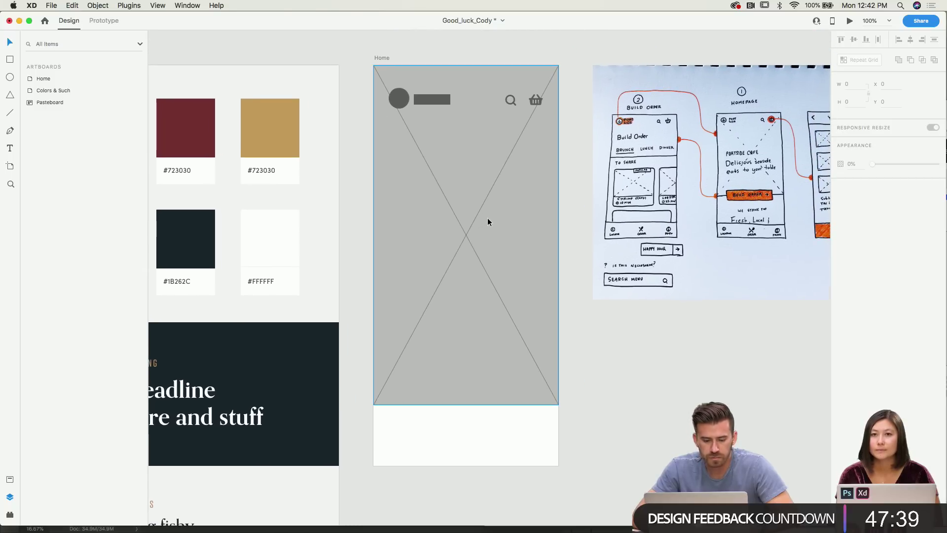
pyautogui.hscroll(-2, 488, 219)
pyautogui.hscroll(-4, 248, 390)
pyautogui.scroll(-1, 249, 390)
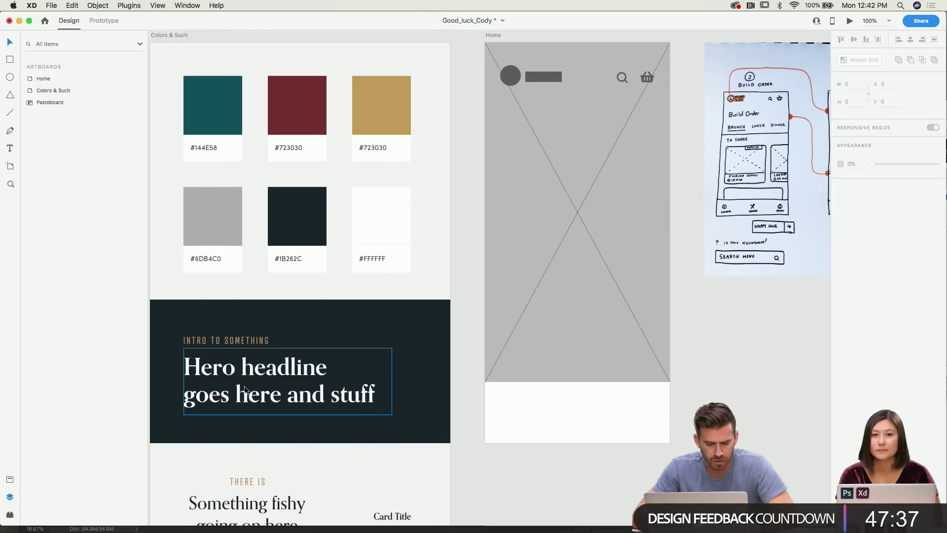
pyautogui.click(247, 388)
pyautogui.click(554, 258)
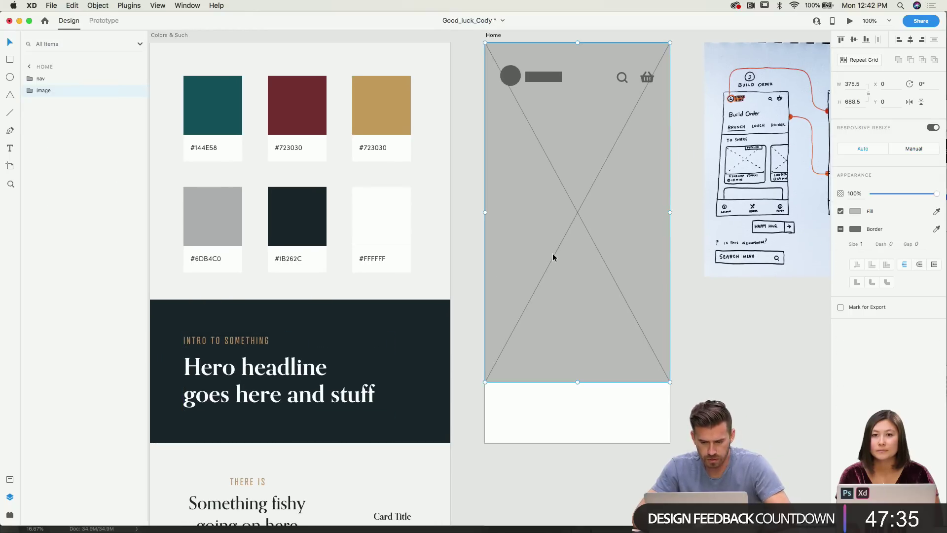
pyautogui.hscroll(3, 554, 258)
pyautogui.scroll(2, 553, 258)
pyautogui.press('cmd+v')
pyautogui.moveTo(540, 377); pyautogui.dragTo(521, 284)
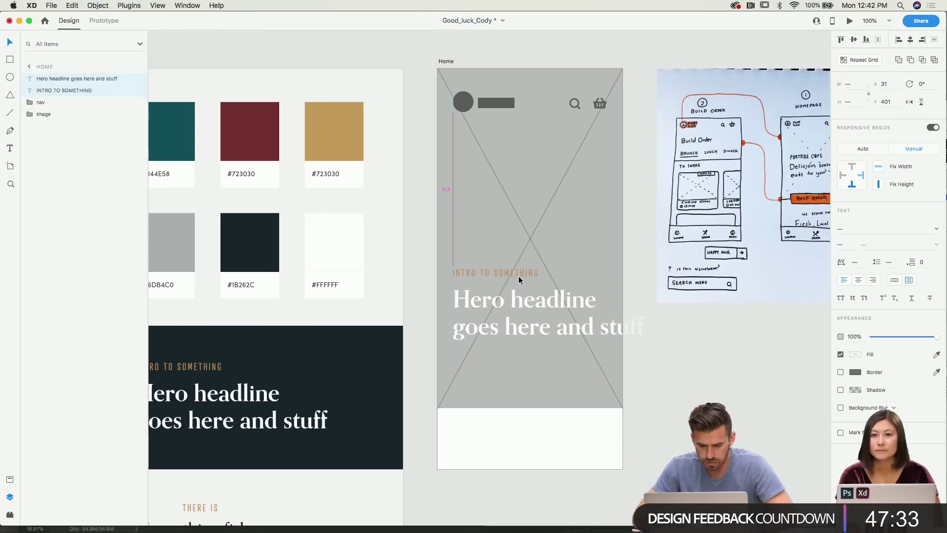
# Try narrowing the headline's text box, undo that, and extend the box to a height of 161.
pyautogui.click(598, 331)
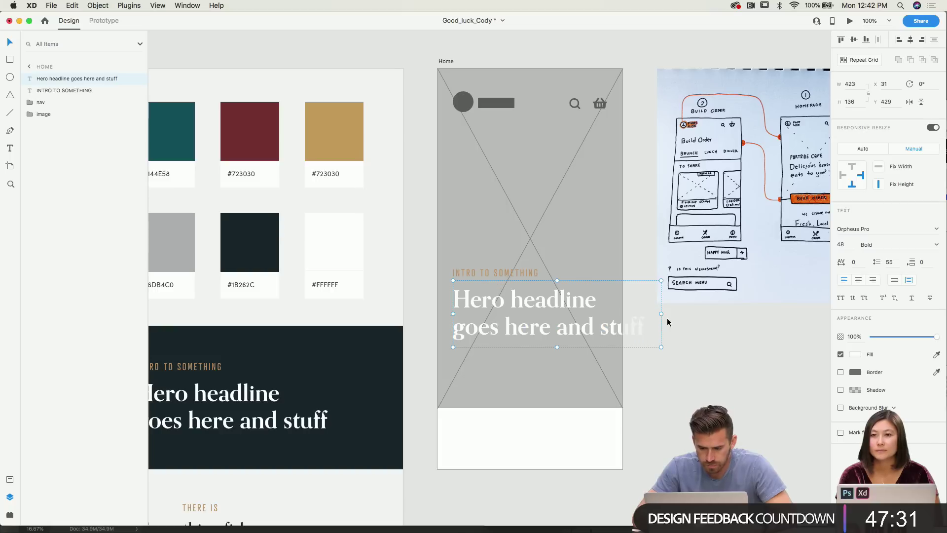
pyautogui.moveTo(661, 314); pyautogui.dragTo(619, 315)
pyautogui.press('cmd+z')
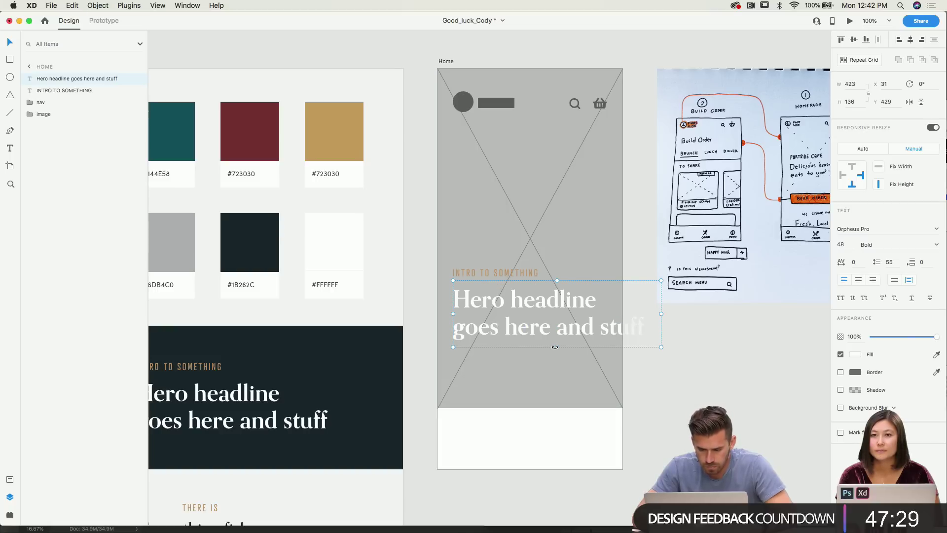
pyautogui.moveTo(557, 347); pyautogui.dragTo(557, 363)
pyautogui.doubleClick(553, 315)
pyautogui.click(554, 314)
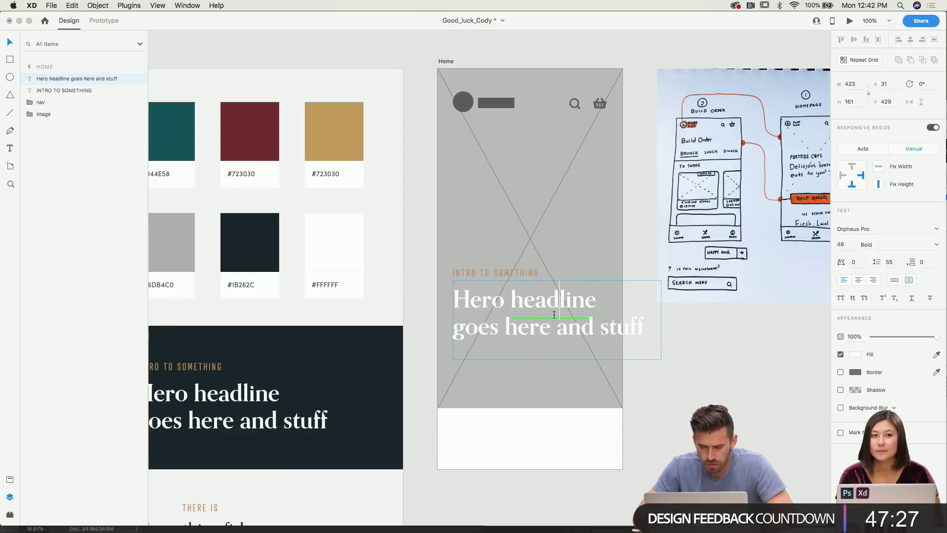
pyautogui.press('super+a')
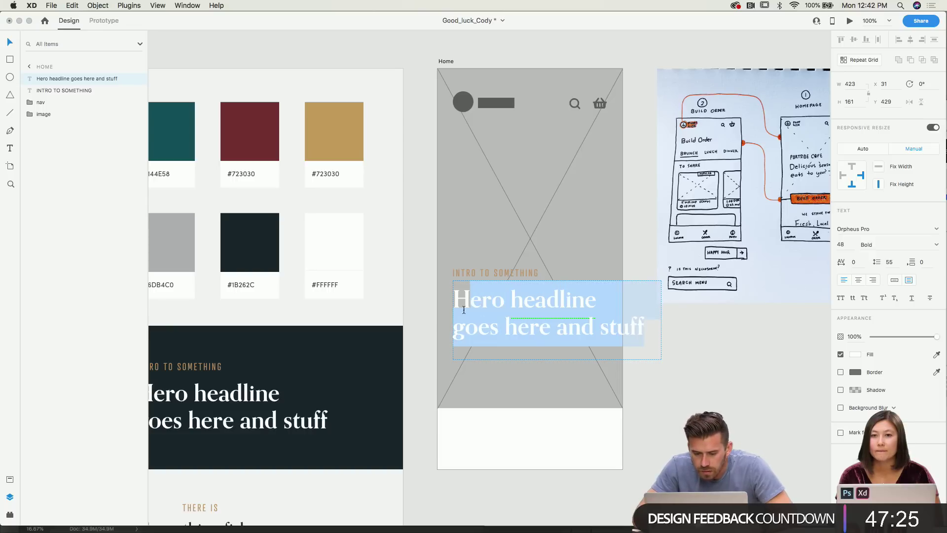
# Replace the intro label above the Home headline with PORTSIDE CAFE.
pyautogui.doubleClick(497, 272)
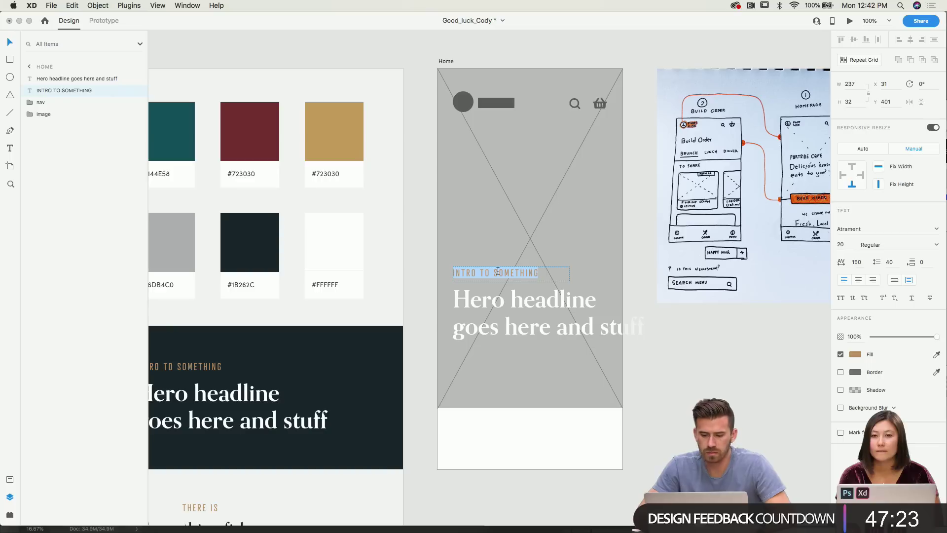
pyautogui.write('PORTSIDE')
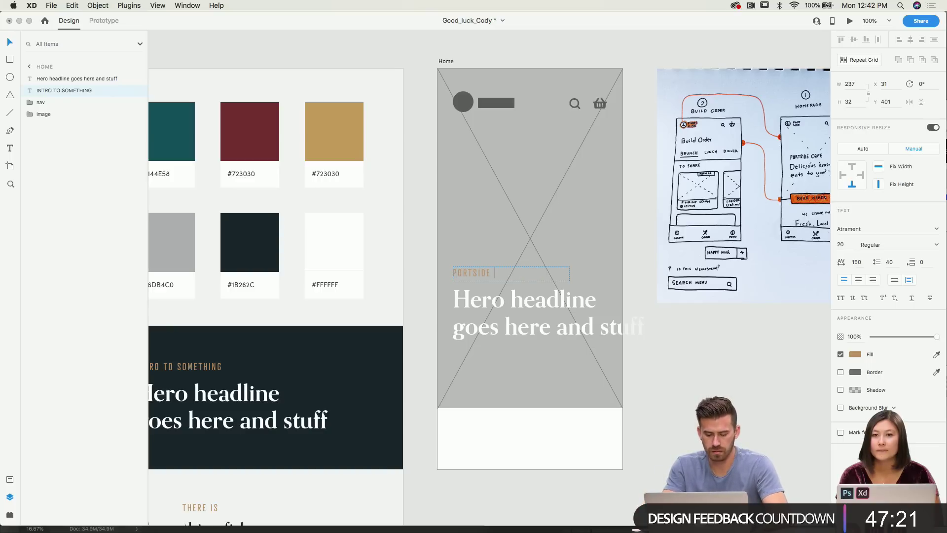
pyautogui.write(' CAFE')
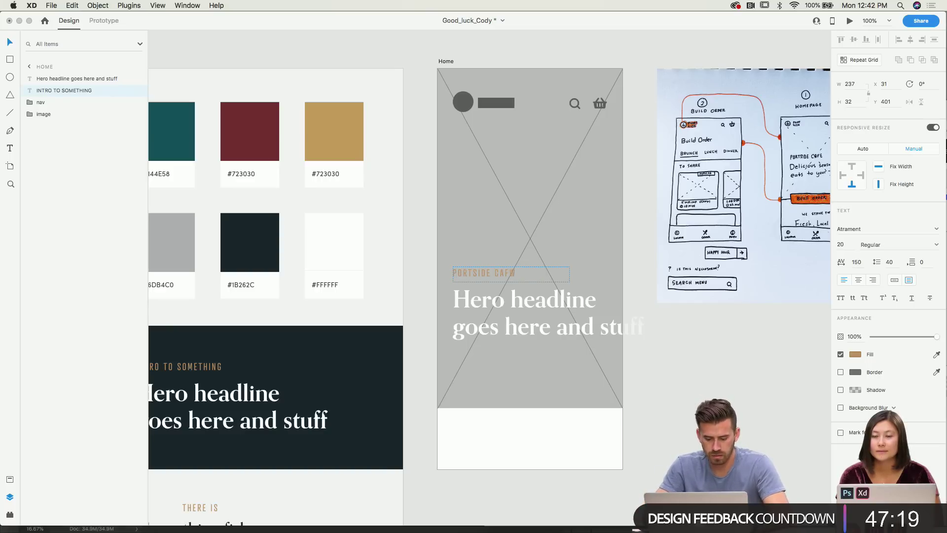
# Replace the Home headline with "Seaside eats" and "To your table" on two lines, and narrow its text box to fit inside the artboard.
pyautogui.doubleClick(523, 320)
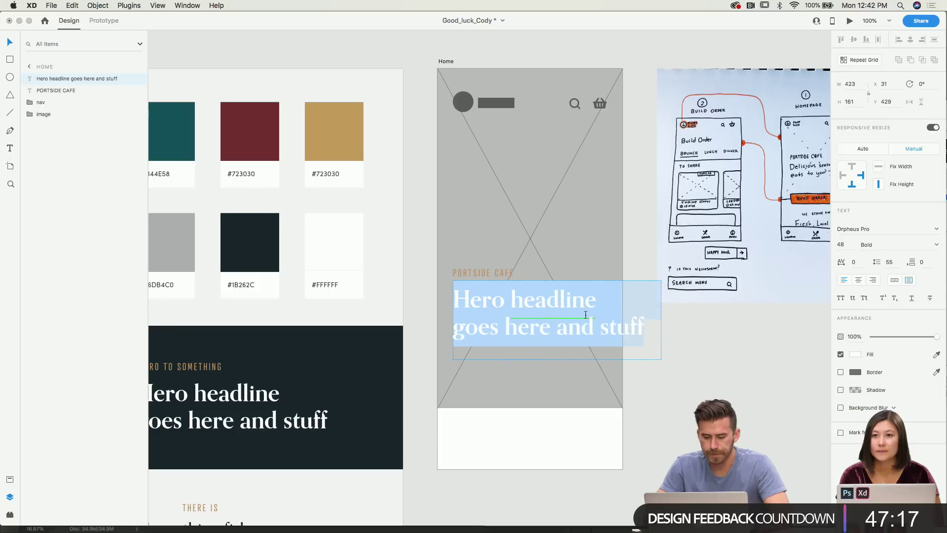
pyautogui.write('Seasid')
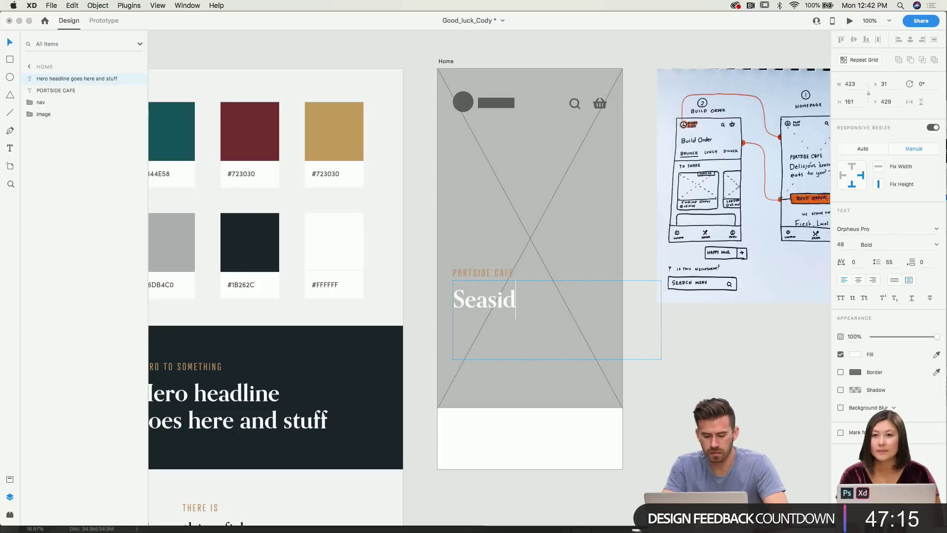
pyautogui.write('e eats')
pyautogui.press('Return')
pyautogui.write('to')
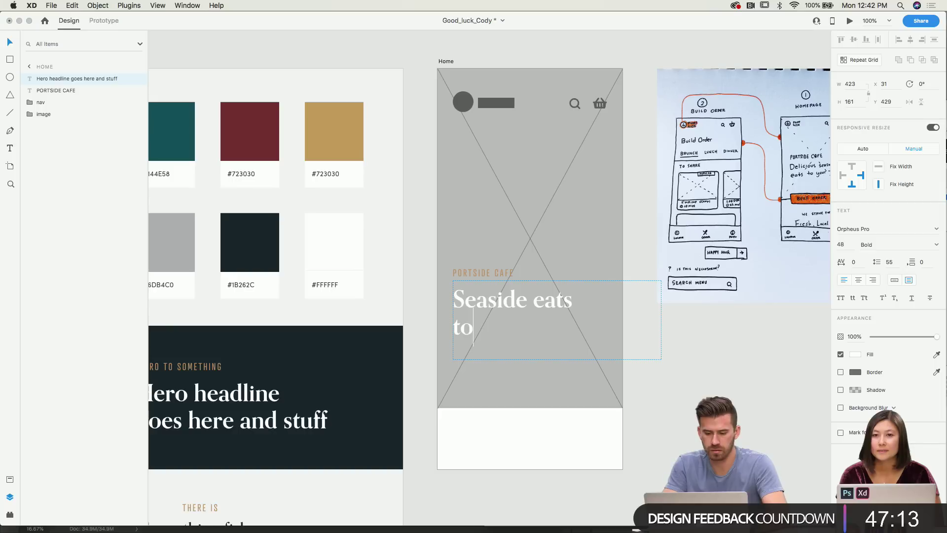
pyautogui.press('BackSpace')
pyautogui.press('BackSpace')
pyautogui.write('To your tab')
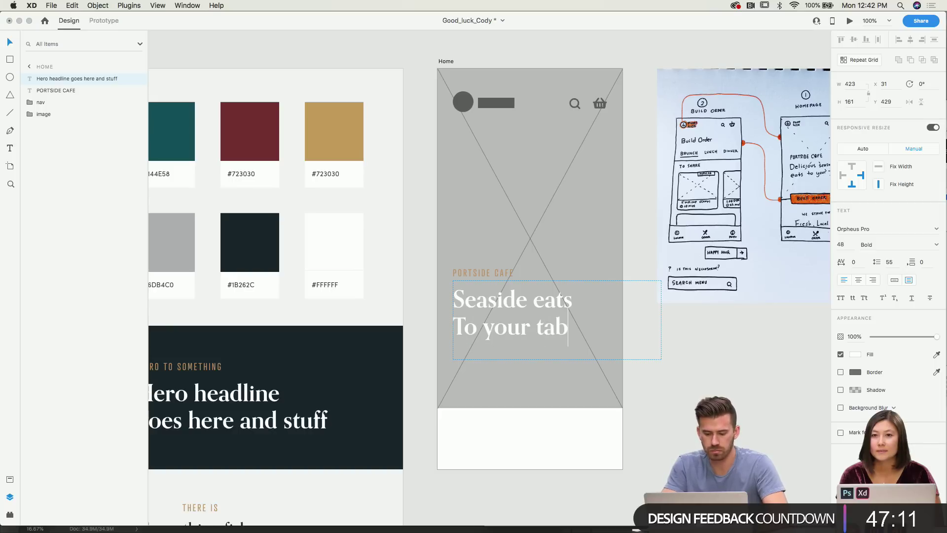
pyautogui.write('le')
pyautogui.press('Escape')
pyautogui.moveTo(659, 322); pyautogui.dragTo(545, 296)
# Recolour the label and headline with the dark grey sampled from the nav logo, and move both right to X 41.
pyautogui.keyDown('shift'); pyautogui.click(509, 280); pyautogui.keyUp('shift')
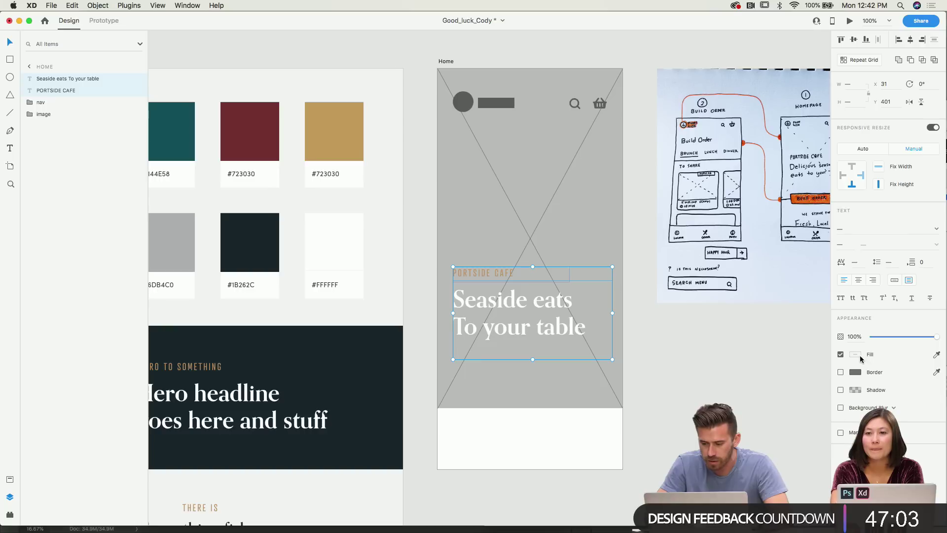
pyautogui.click(860, 357)
pyautogui.click(835, 390)
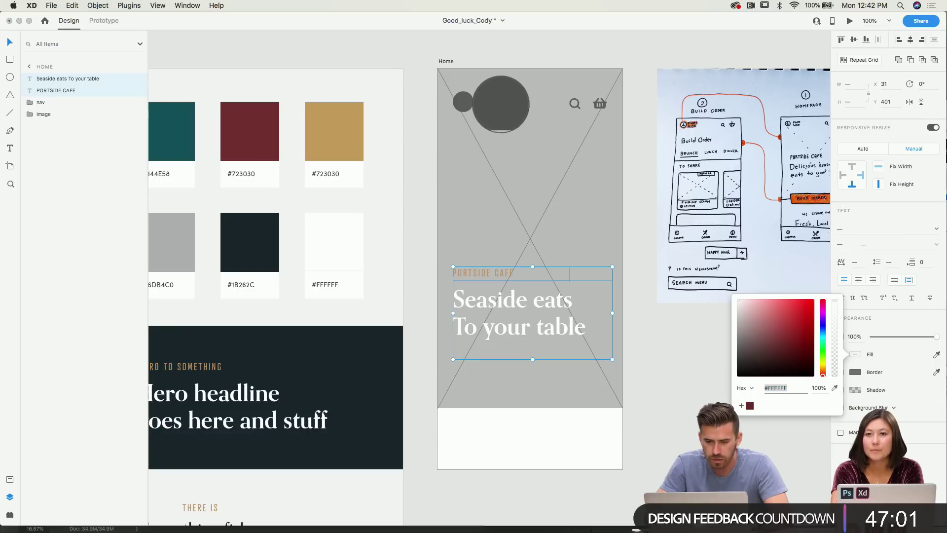
pyautogui.click(501, 103)
pyautogui.click(535, 313)
pyautogui.moveTo(490, 274); pyautogui.dragTo(495, 274)
pyautogui.click(659, 345)
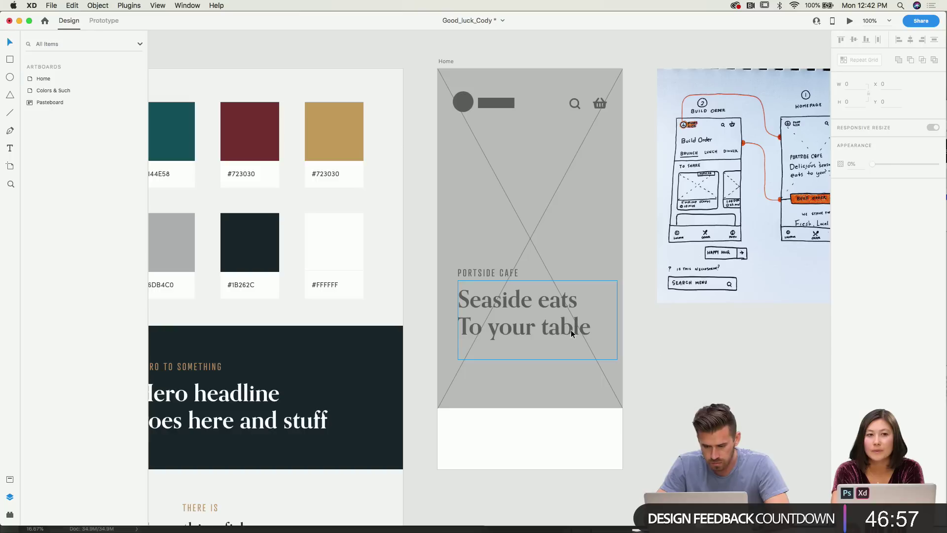
# Tighten the headline's text box to 302 by 134 and the PORTSIDE CAFE box to a width of 157.
pyautogui.click(570, 330)
pyautogui.moveTo(617, 321); pyautogui.dragTo(606, 321)
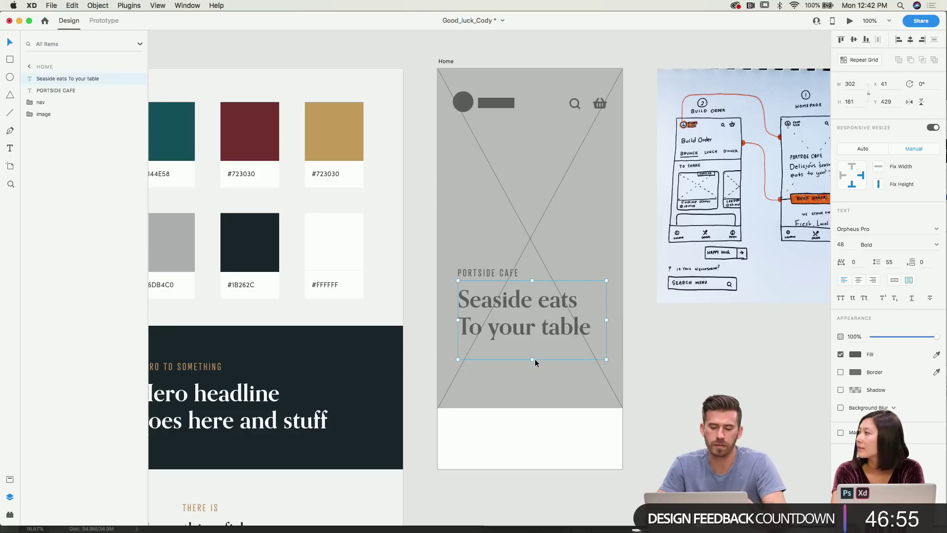
pyautogui.moveTo(537, 359); pyautogui.dragTo(532, 345)
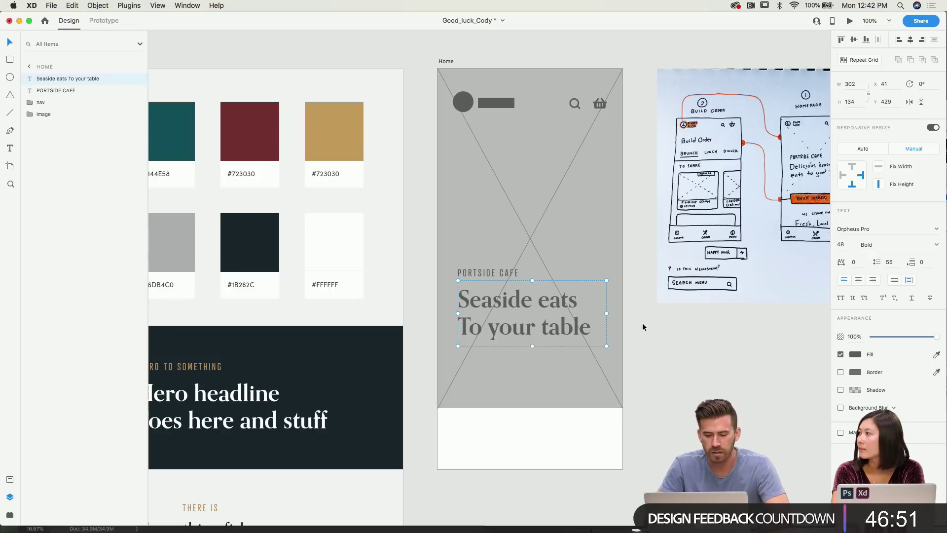
pyautogui.click(505, 272)
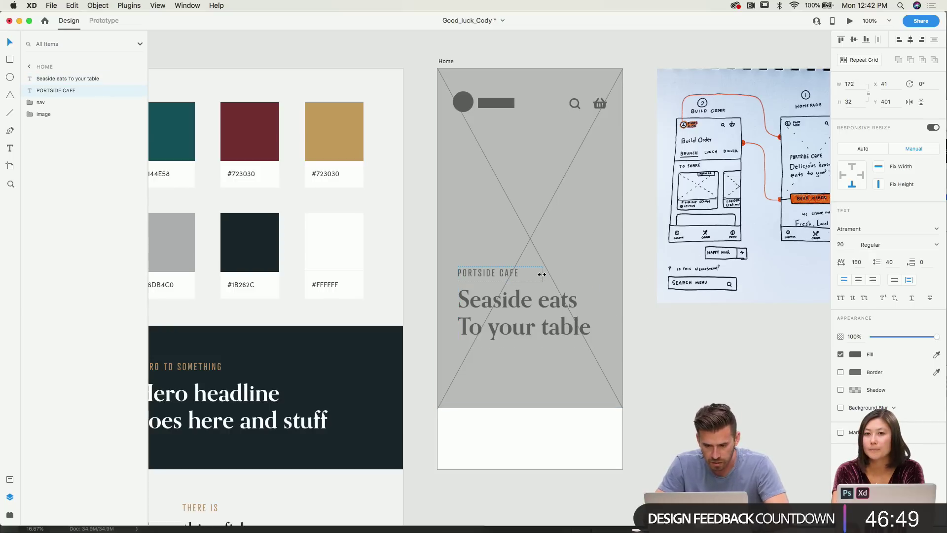
pyautogui.moveTo(542, 274); pyautogui.dragTo(534, 275)
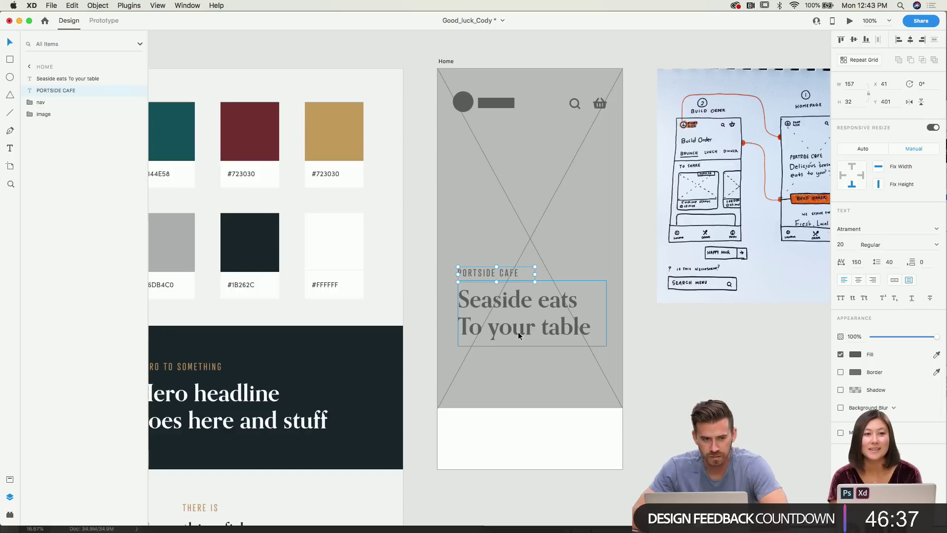
# Move the label and headline together down to Y 468, near the bottom of the grey image area.
pyautogui.keyDown('shift'); pyautogui.click(535, 331); pyautogui.keyUp('shift')
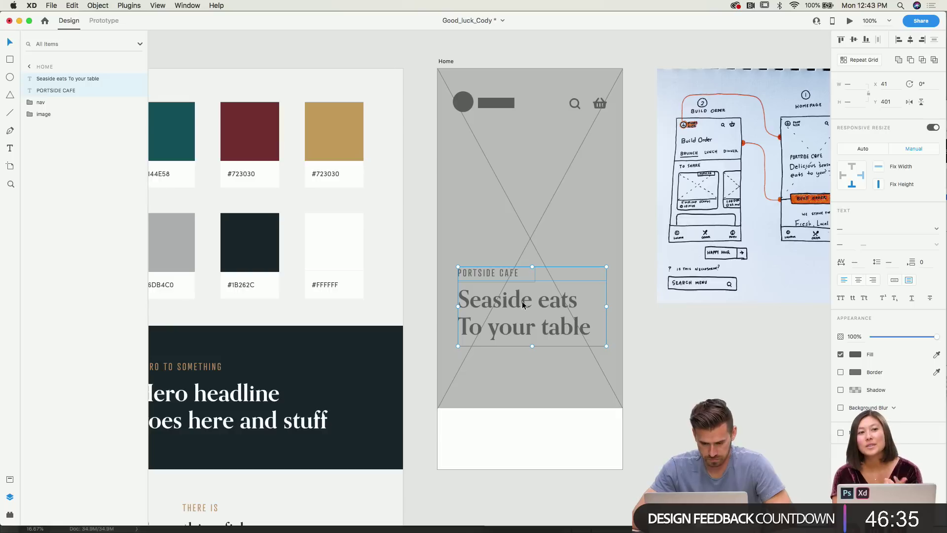
pyautogui.moveTo(523, 305); pyautogui.dragTo(514, 337)
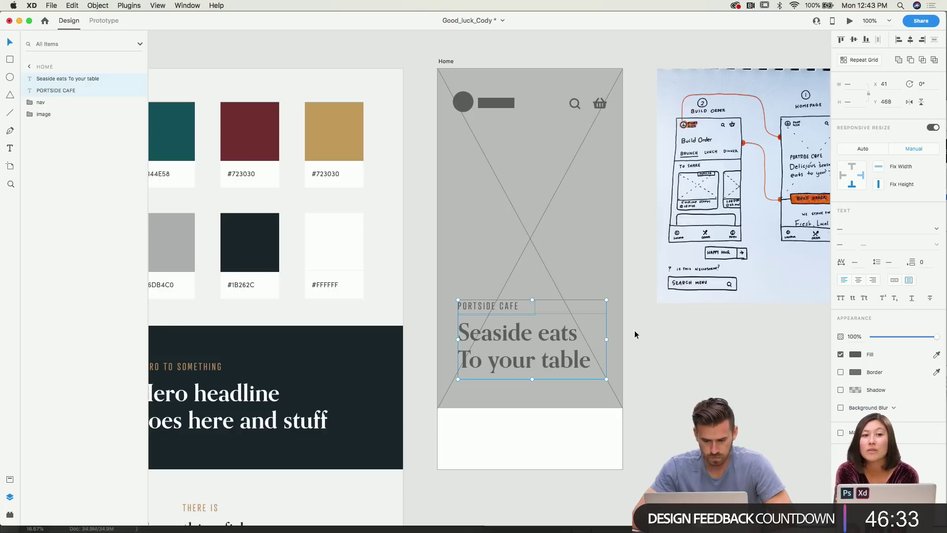
pyautogui.click(635, 335)
pyautogui.hscroll(2, 664, 336)
pyautogui.scroll(1, 664, 337)
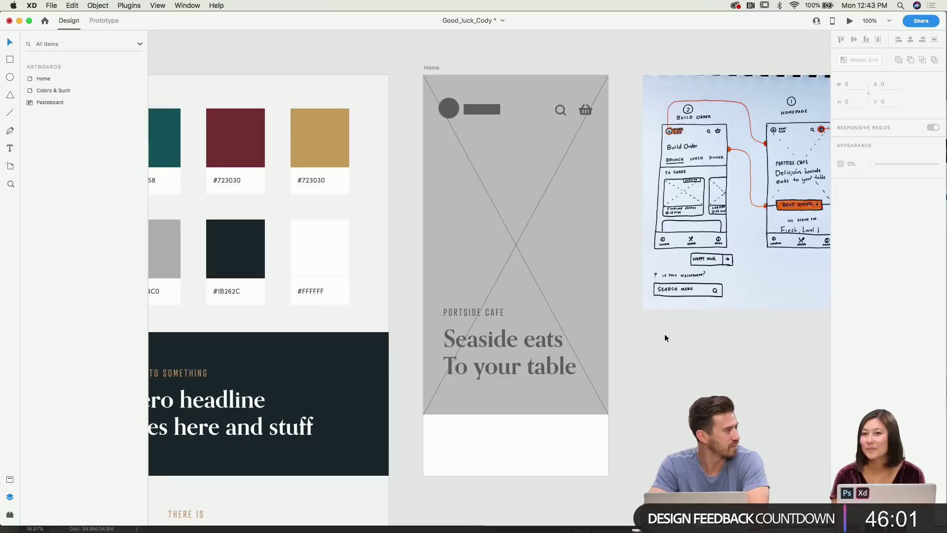
# Narrow the Home headline's text box to a width of 280 and group it with the PORTSIDE CAFE label.
pyautogui.click(572, 353)
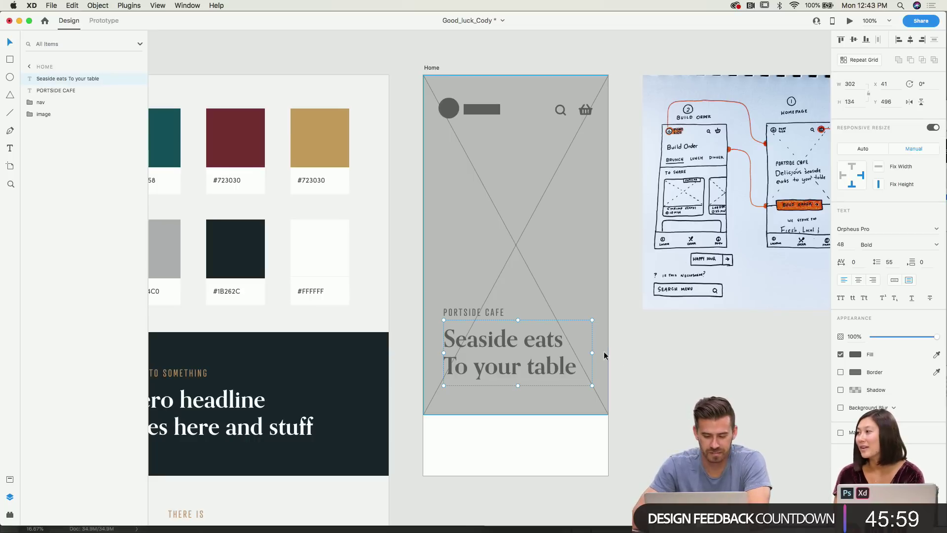
pyautogui.click(494, 314)
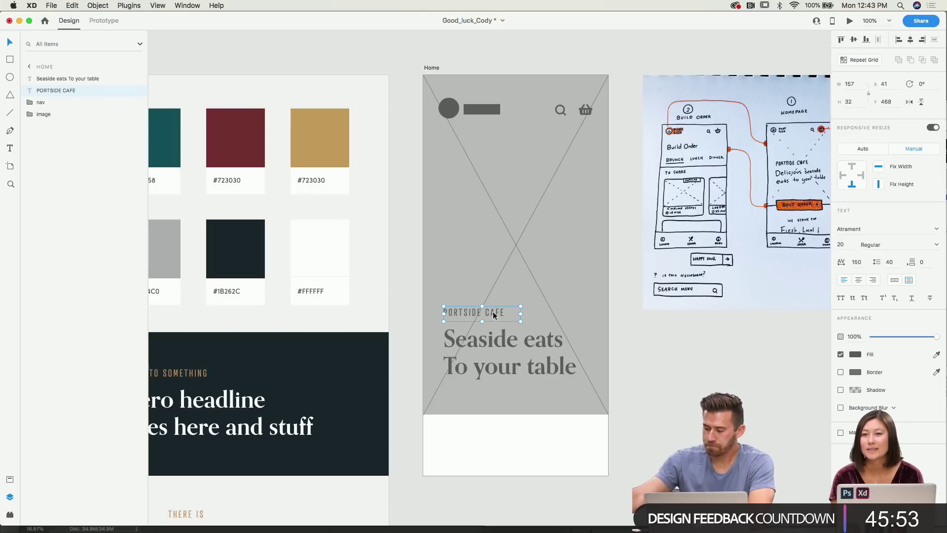
pyautogui.keyDown('shift'); pyautogui.click(495, 327); pyautogui.keyUp('shift')
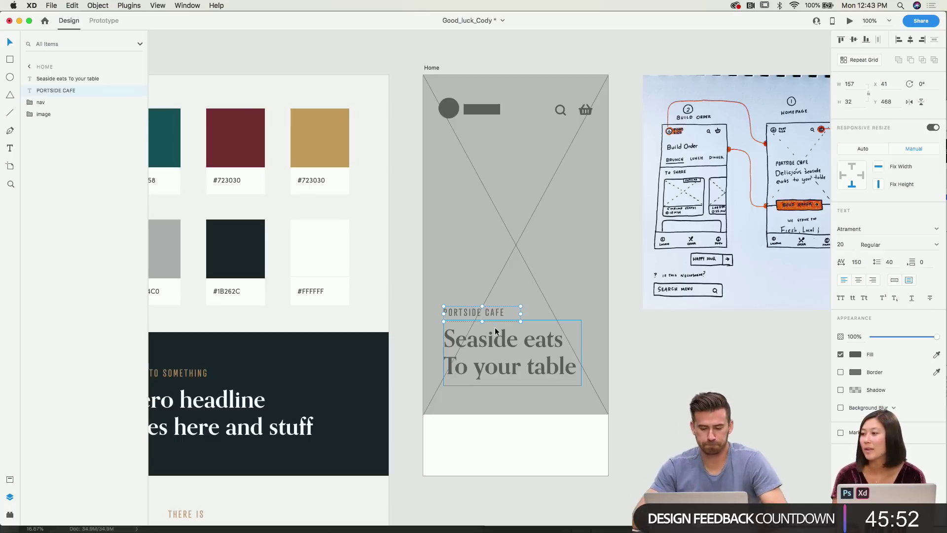
pyautogui.rightClick(60, 79)
pyautogui.click(84, 157)
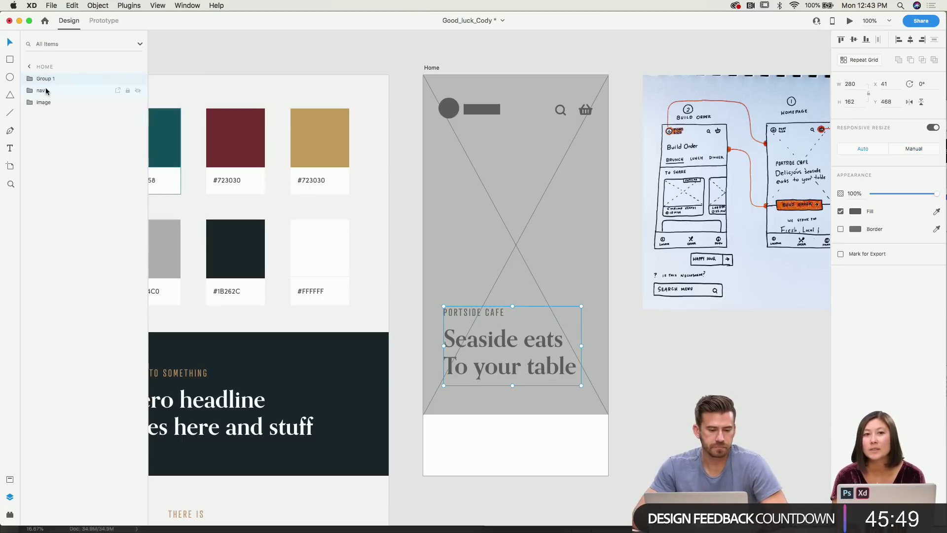
# Rename the group holding the label and headline as "titles".
pyautogui.doubleClick(46, 79)
pyautogui.write('fitle')
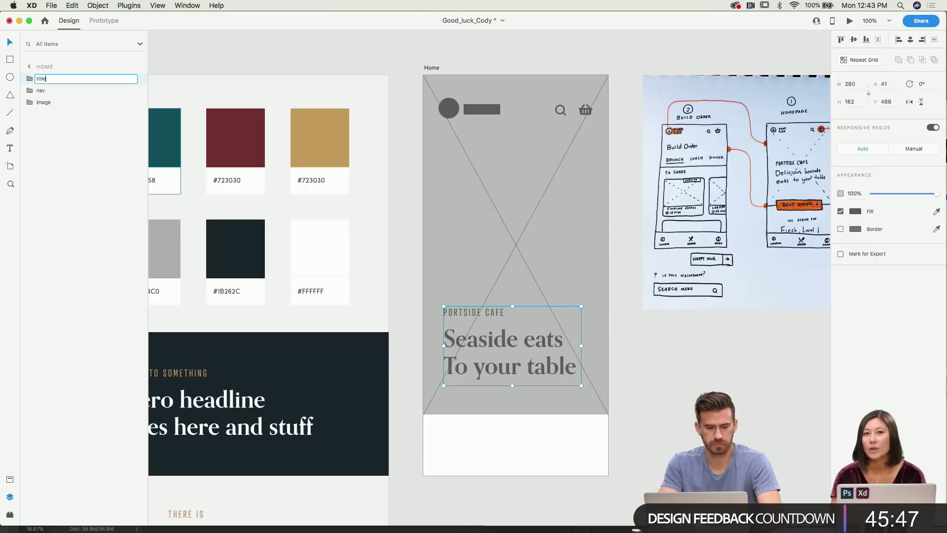
pyautogui.write('s')
pyautogui.press('Return')
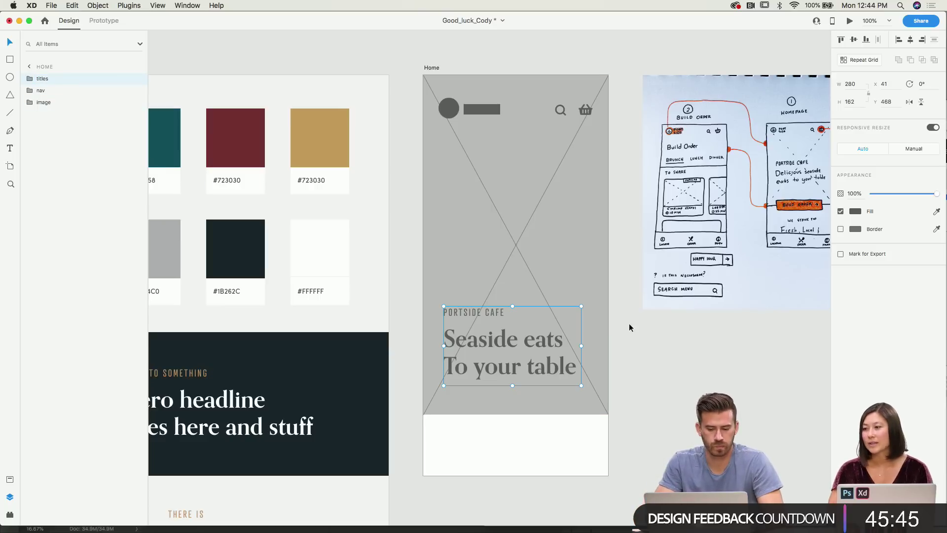
# Extend the Home artboard downward to a height of 1528, keeping its width.
pyautogui.click(438, 70)
pyautogui.hscroll(-1, 436, 72)
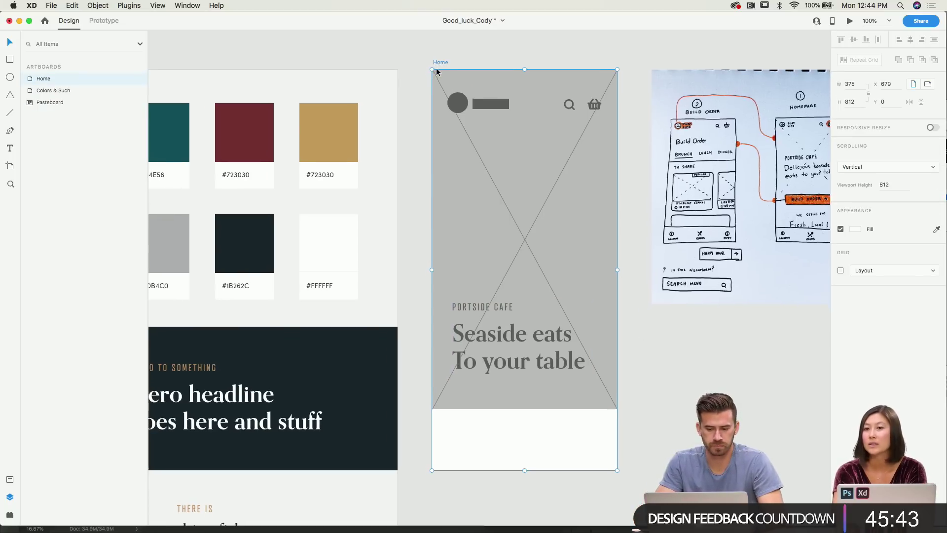
pyautogui.press('super+minus')
pyautogui.scroll(-2, 542, 362)
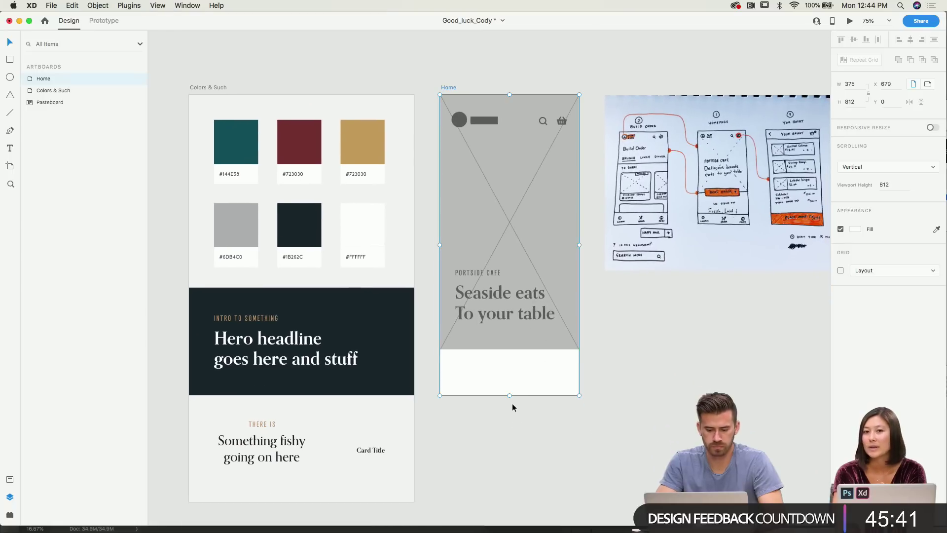
pyautogui.moveTo(509, 393); pyautogui.dragTo(498, 466)
pyautogui.scroll(-3, 498, 466)
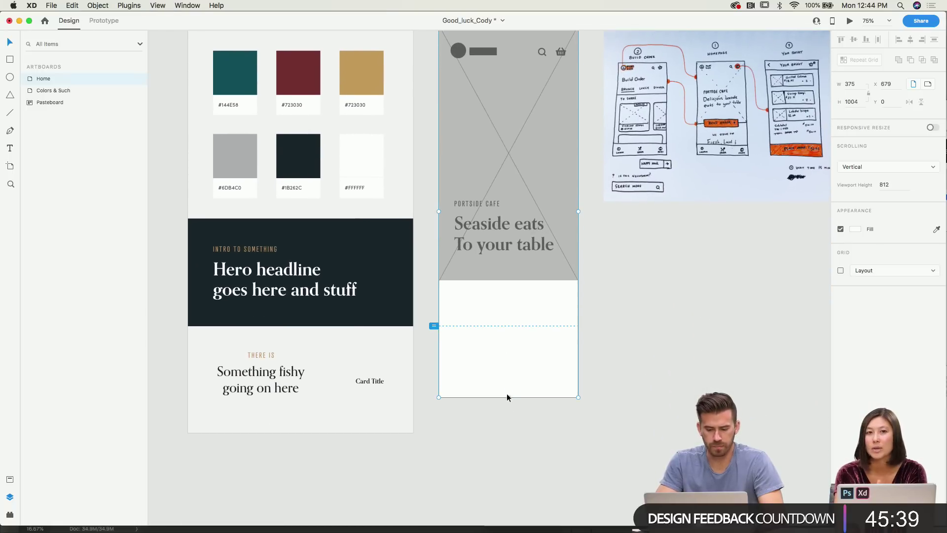
pyautogui.moveTo(508, 397); pyautogui.dragTo(503, 483)
pyautogui.scroll(-6, 514, 432)
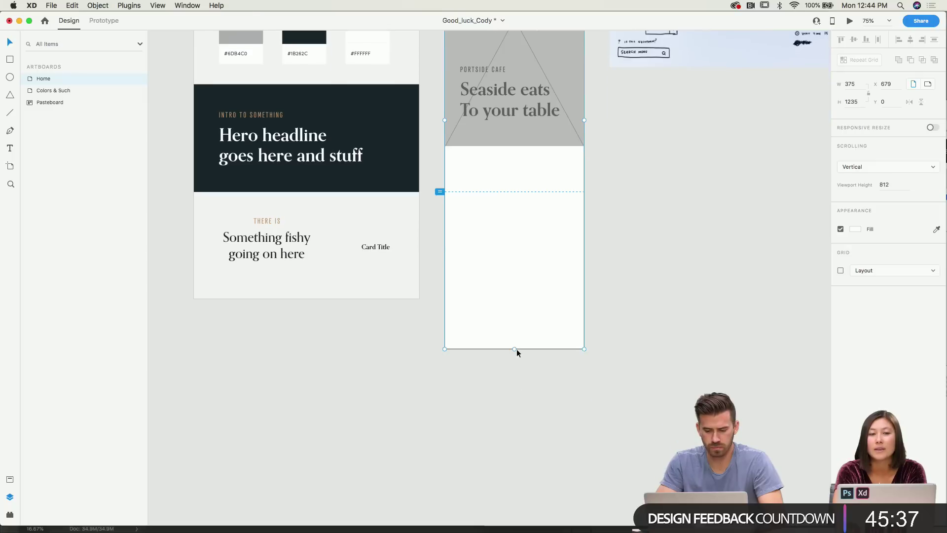
pyautogui.moveTo(516, 360); pyautogui.dragTo(509, 454)
pyautogui.scroll(8, 508, 453)
pyautogui.hscroll(2, 509, 453)
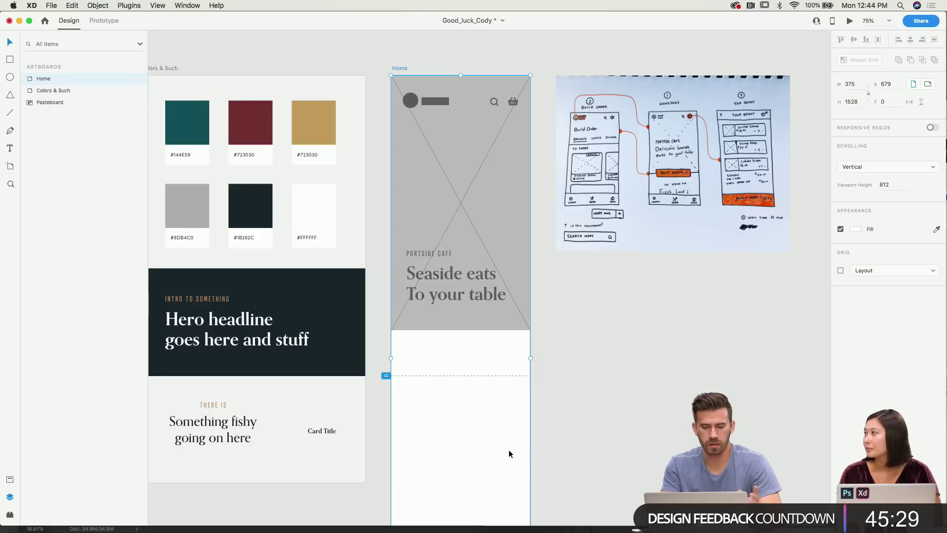
pyautogui.hscroll(-2, 346, 363)
pyautogui.scroll(1, 347, 363)
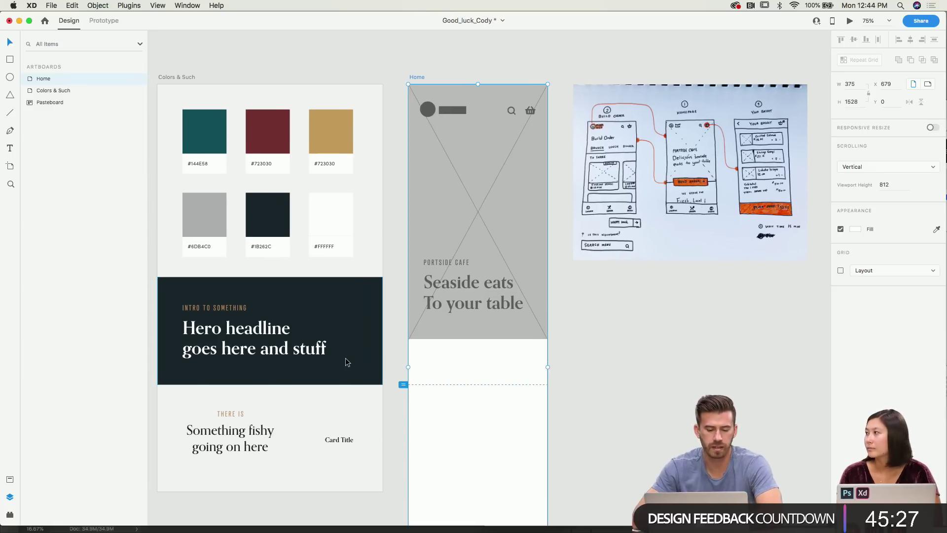
pyautogui.click(326, 344)
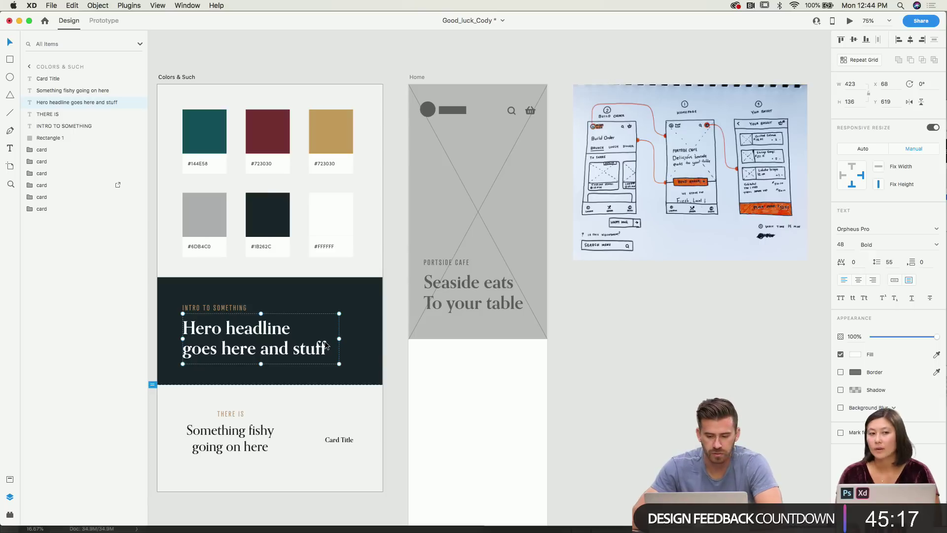
pyautogui.click(532, 342)
pyautogui.scroll(-2, 532, 346)
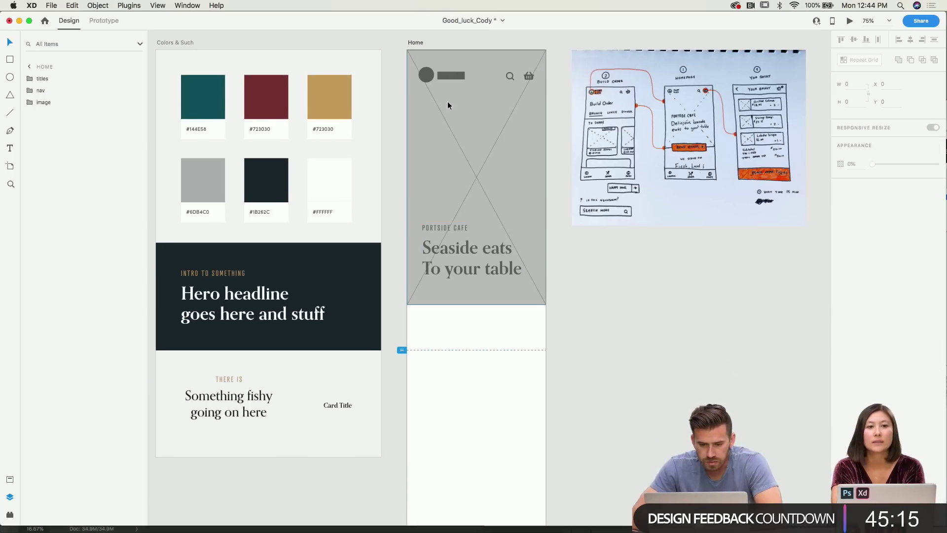
# Lengthen the Home artboard further by its bottom edge to a height of 1958.
pyautogui.click(413, 41)
pyautogui.scroll(-6, 413, 41)
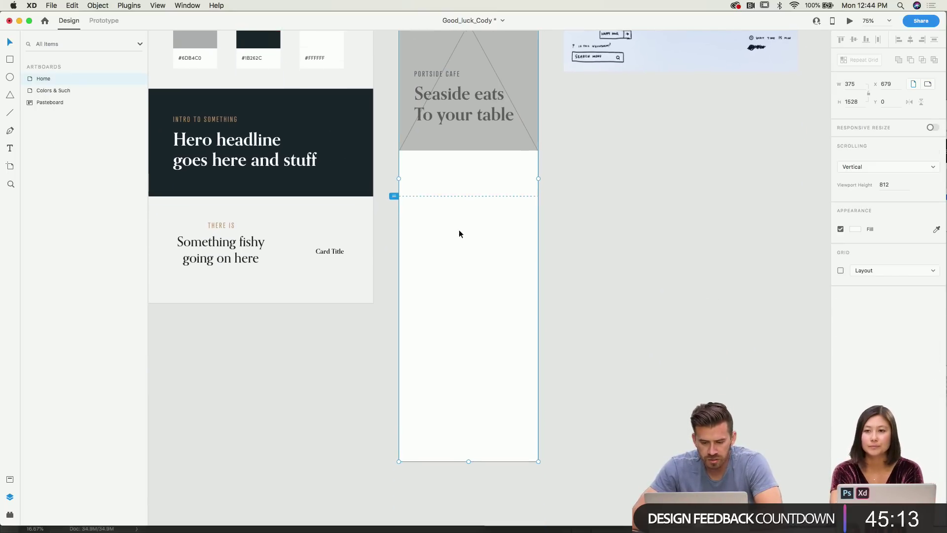
pyautogui.scroll(3, 458, 233)
pyautogui.scroll(-3, 463, 308)
pyautogui.scroll(7, 464, 312)
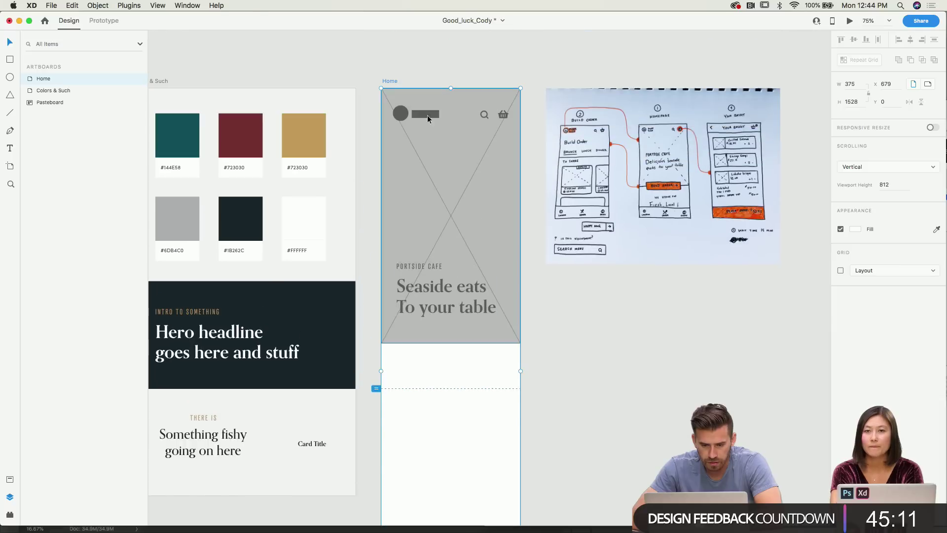
pyautogui.scroll(-10, 391, 121)
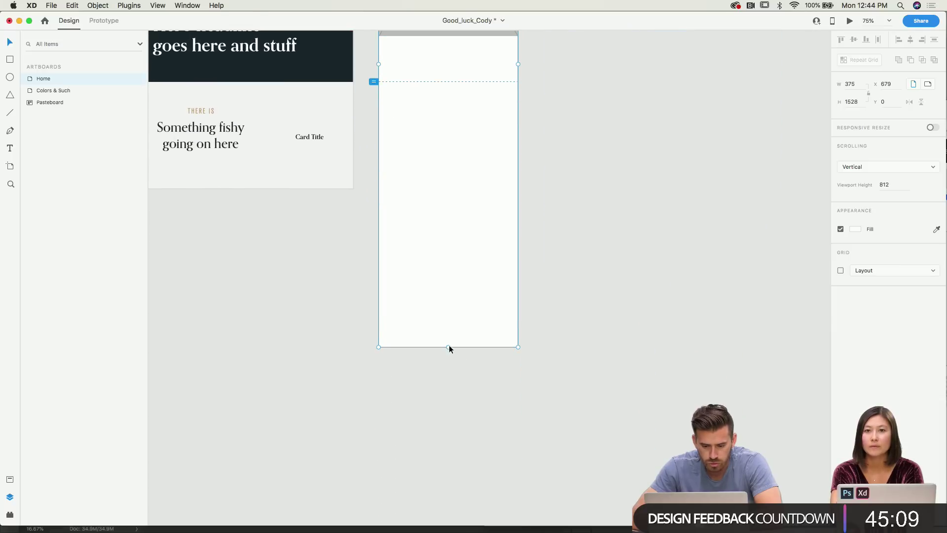
pyautogui.moveTo(448, 347); pyautogui.dragTo(432, 505)
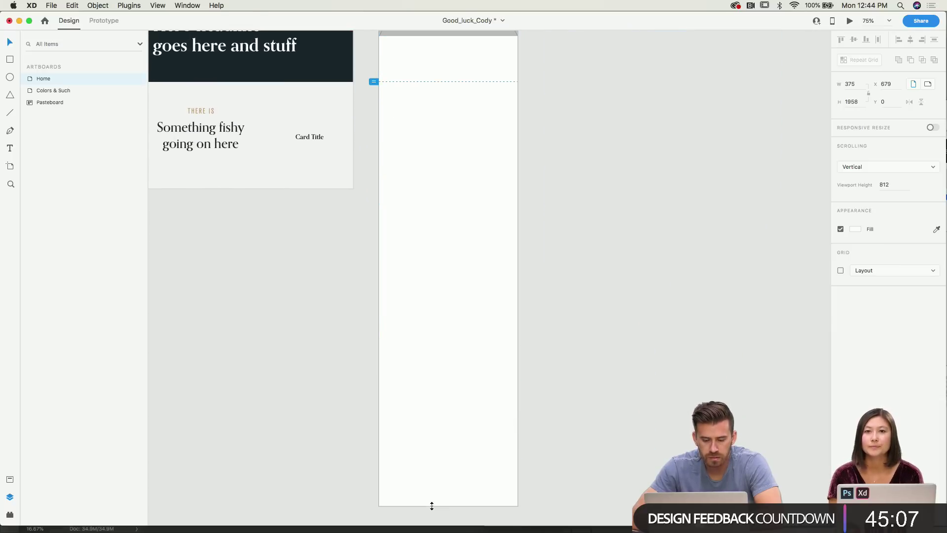
pyautogui.scroll(10, 445, 452)
pyautogui.click(513, 424)
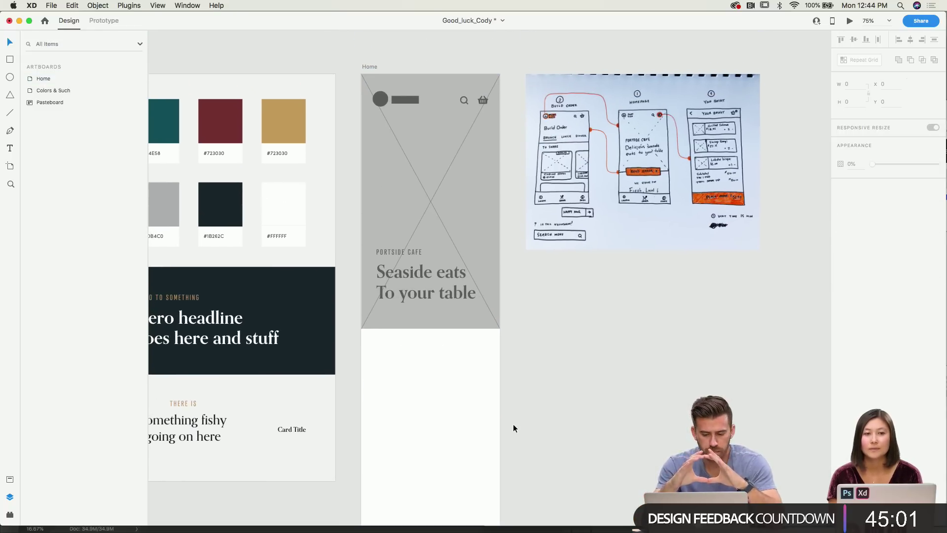
# Turn on the column layout grid for the Home artboard and return to the Select tool.
pyautogui.click(429, 318)
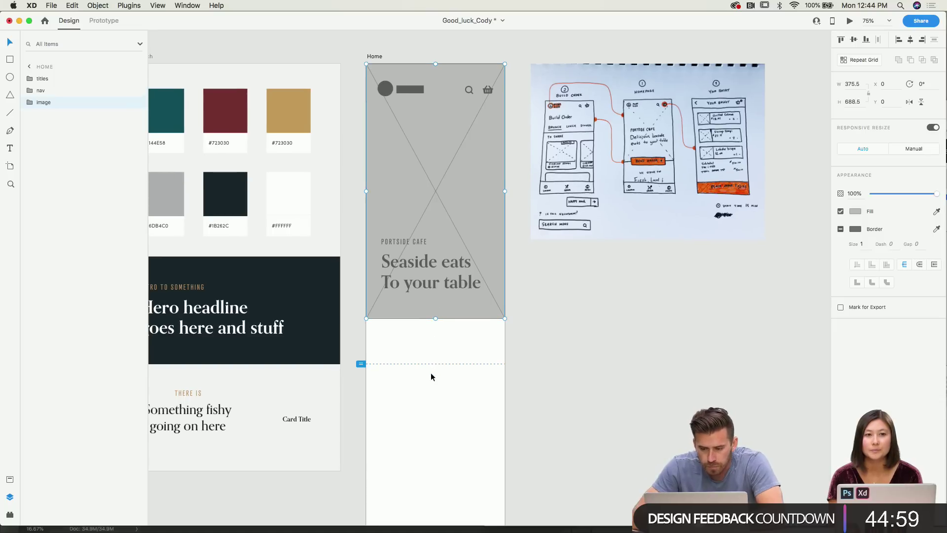
pyautogui.press('super+1')
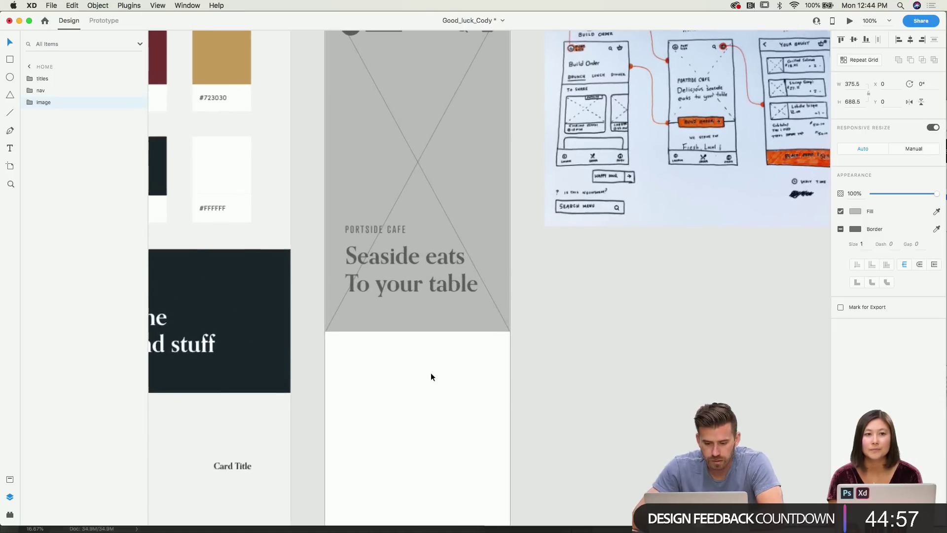
pyautogui.press('r')
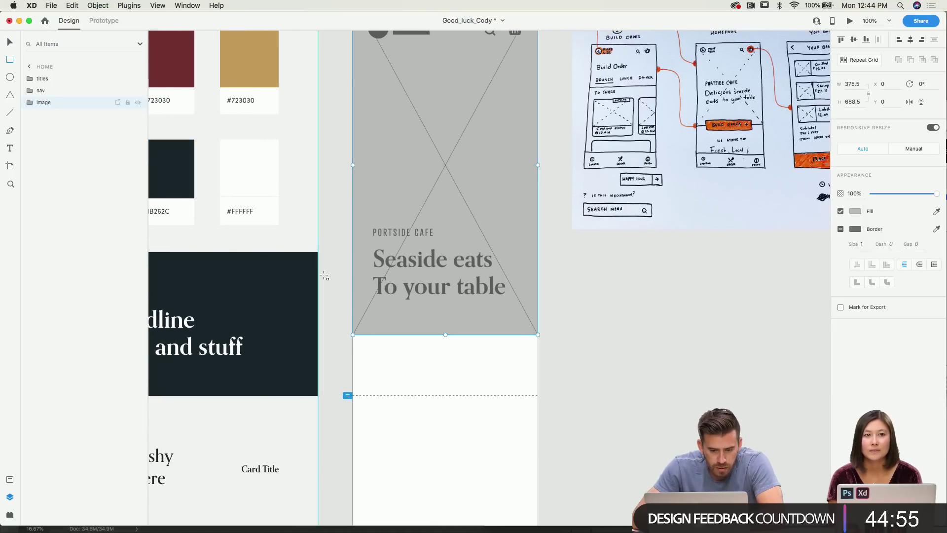
pyautogui.scroll(1, 389, 156)
pyautogui.scroll(5, 389, 156)
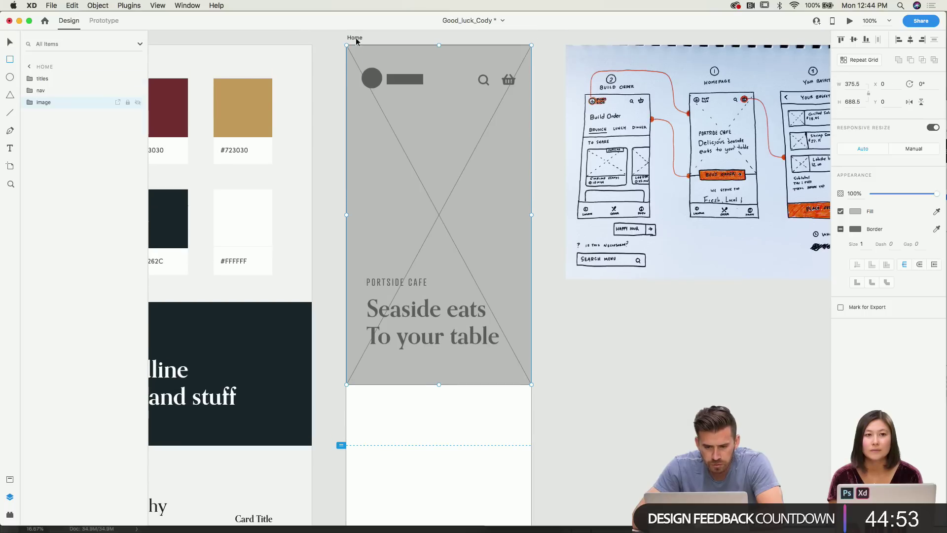
pyautogui.click(356, 38)
pyautogui.click(841, 271)
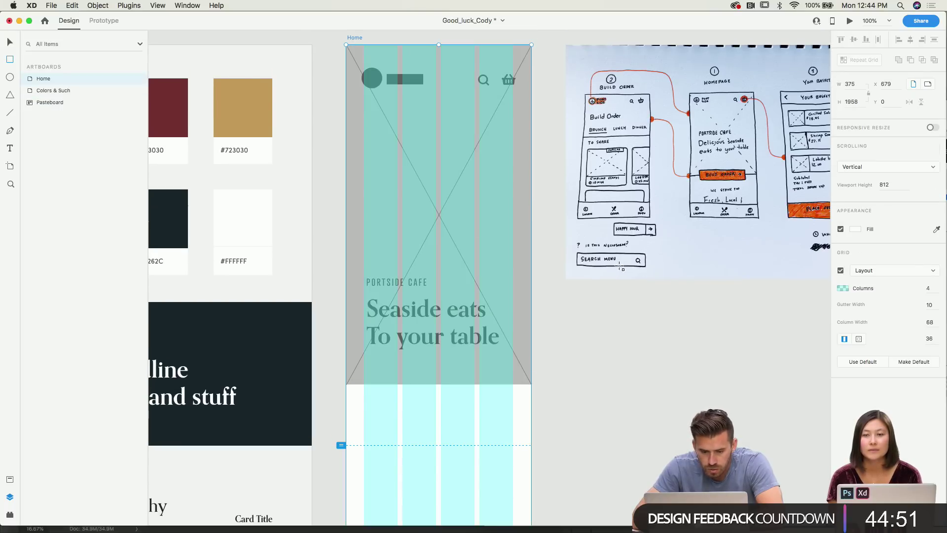
pyautogui.click(9, 42)
# Move the logo inside the nav group right to X 36, aligning it with the first grid column's left edge.
pyautogui.click(371, 80)
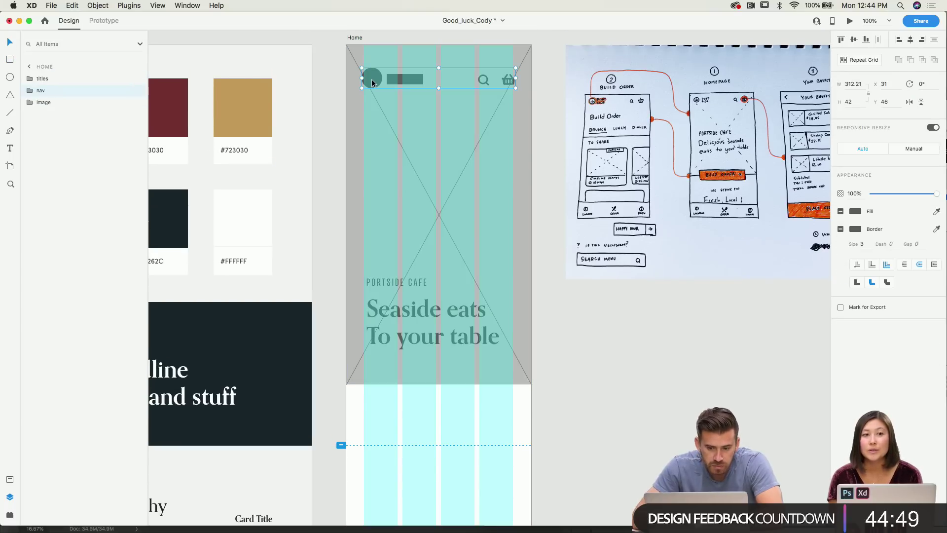
pyautogui.press('super+equal')
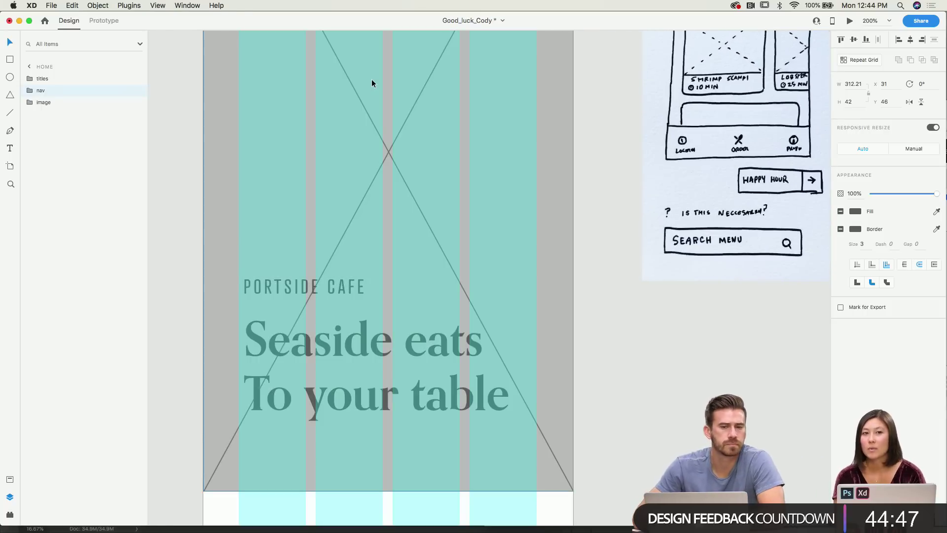
pyautogui.scroll(4, 372, 82)
pyautogui.scroll(6, 372, 81)
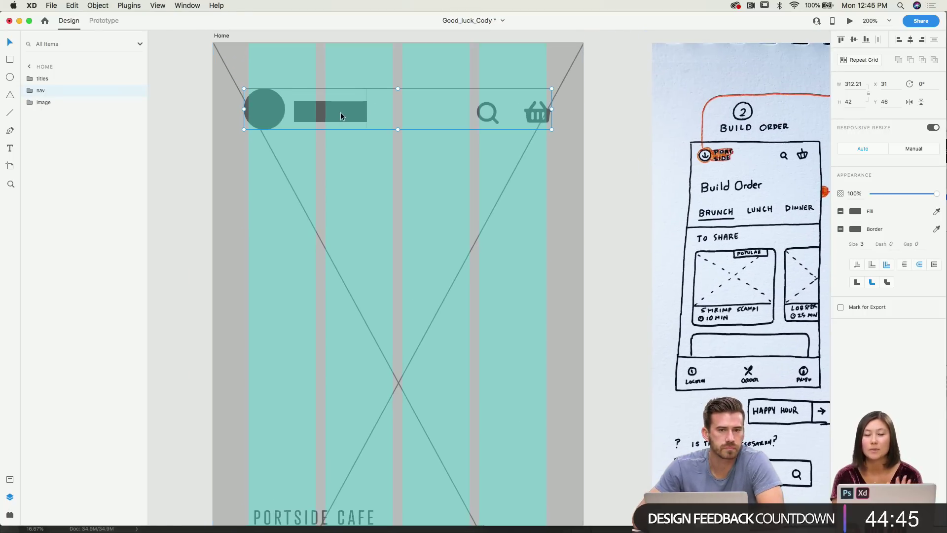
pyautogui.press('super+equal')
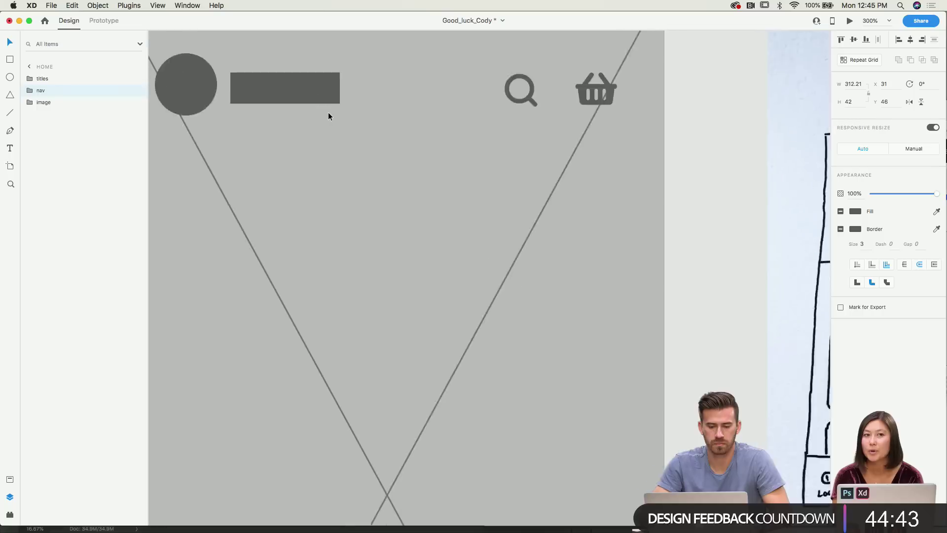
pyautogui.doubleClick(271, 198)
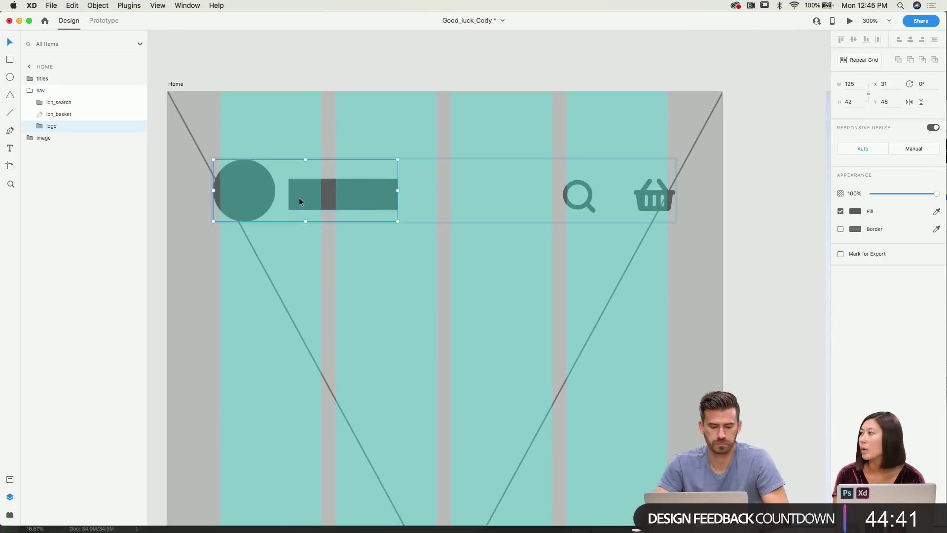
pyautogui.moveTo(299, 197); pyautogui.dragTo(307, 197)
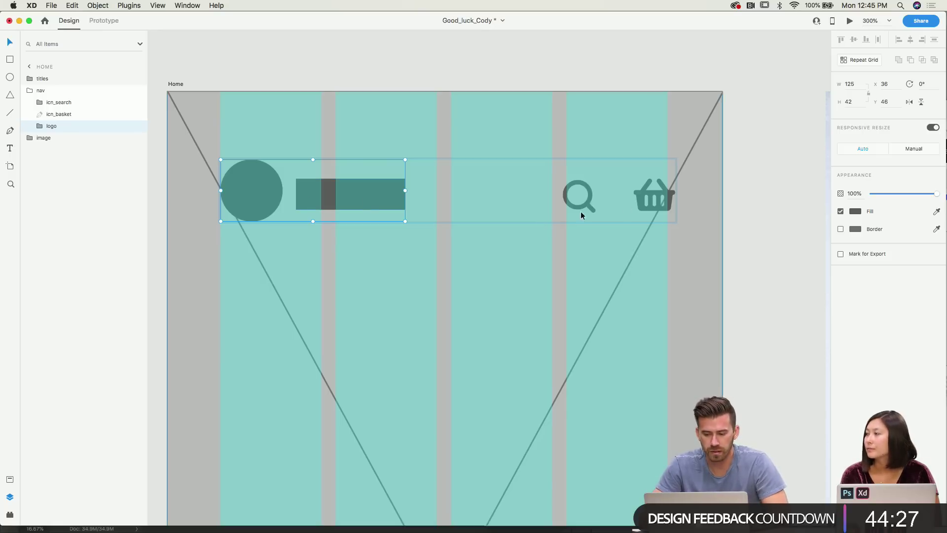
# Shift the search and basket icons together left to X 263.67, aligning the basket with the last grid column's right edge.
pyautogui.doubleClick(660, 197)
pyautogui.click(727, 197)
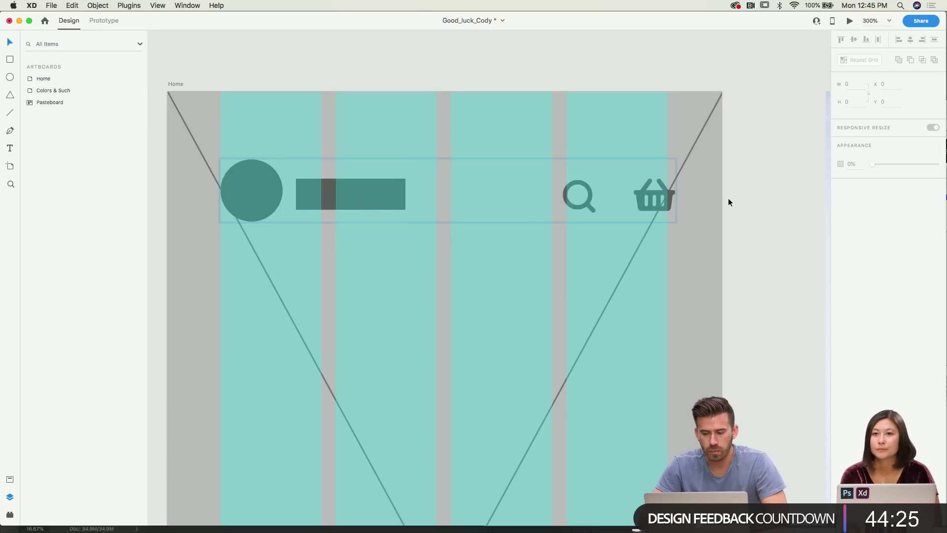
pyautogui.click(668, 198)
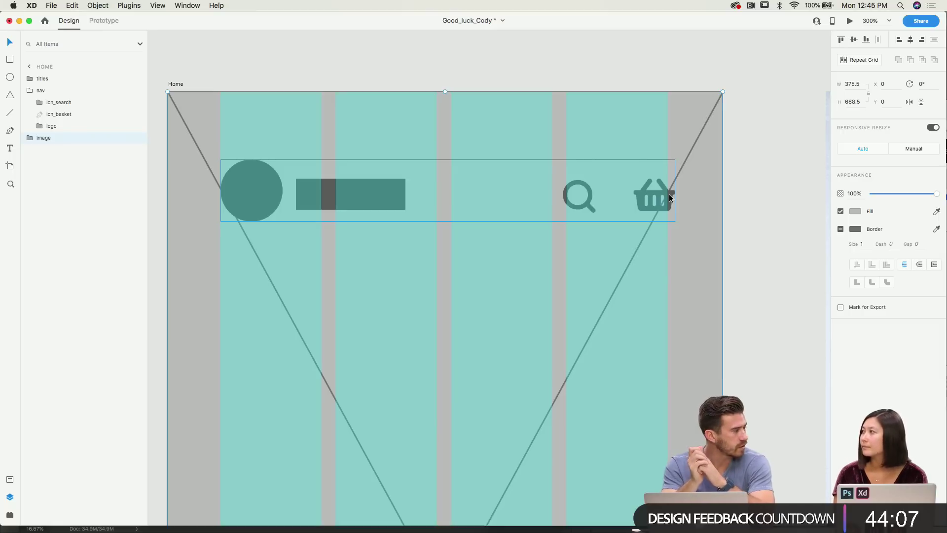
pyautogui.click(670, 197)
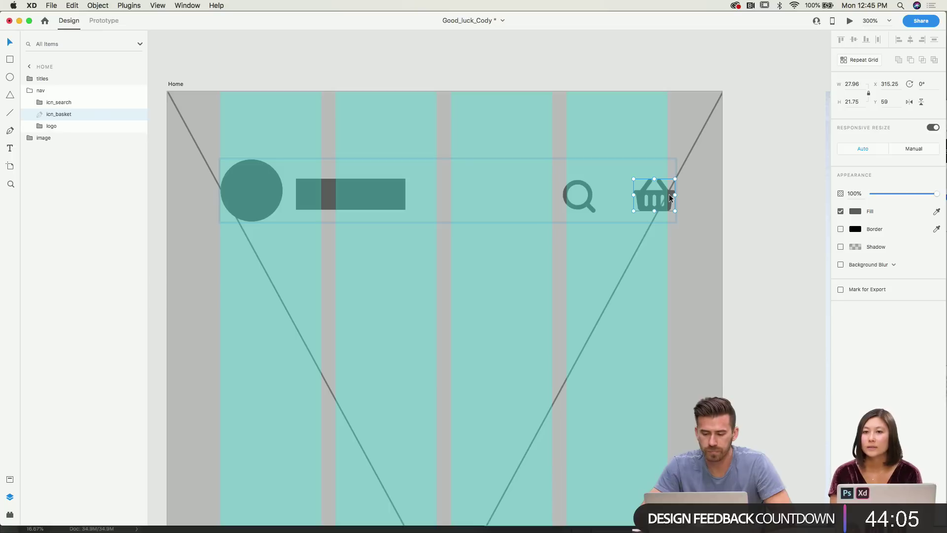
pyautogui.keyDown('shift'); pyautogui.click(589, 197); pyautogui.keyUp('shift')
pyautogui.moveTo(589, 197); pyautogui.dragTo(582, 196)
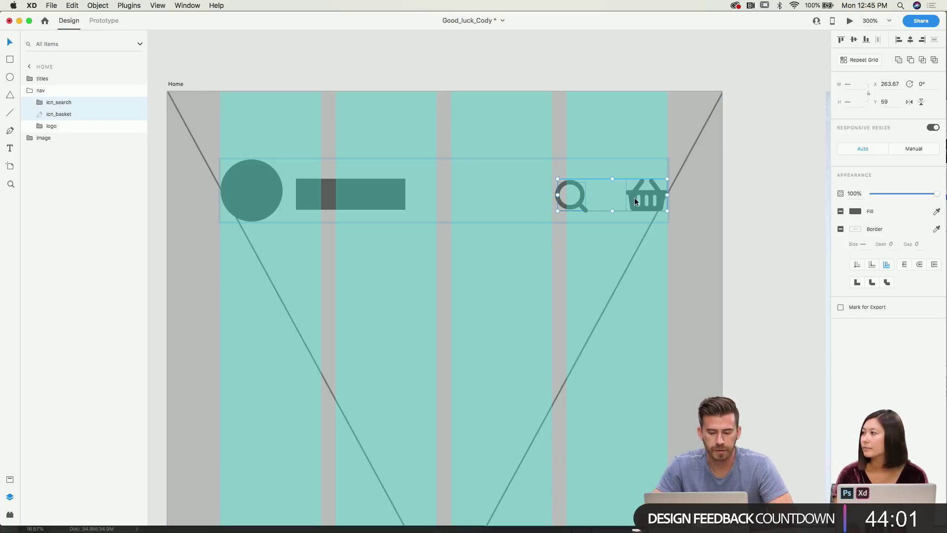
pyautogui.click(744, 208)
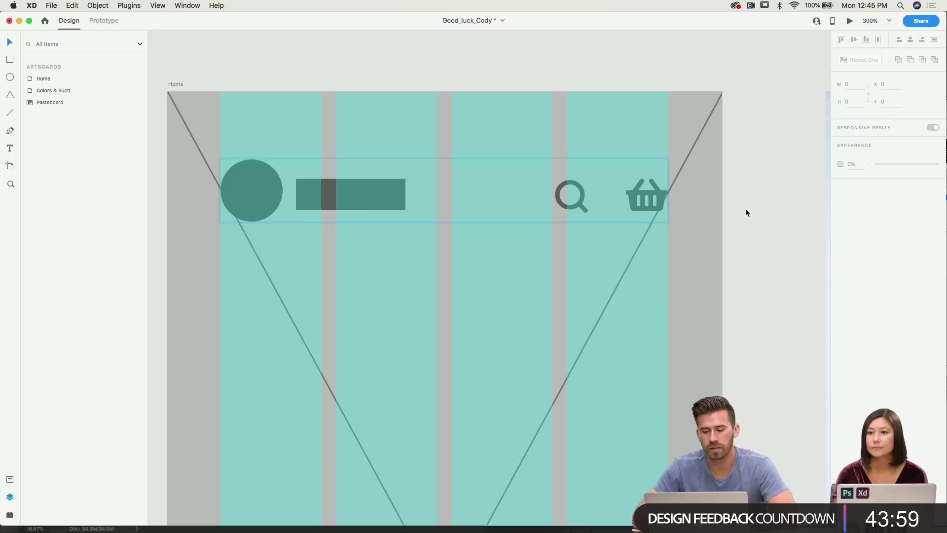
# Draw a rectangle about 302 × 58 below the headline, spanning all grid columns and overlapping the image placeholder's lower edge.
pyautogui.scroll(-1, 745, 209)
pyautogui.press('super+minus')
pyautogui.press('super+shift+apostrophe')
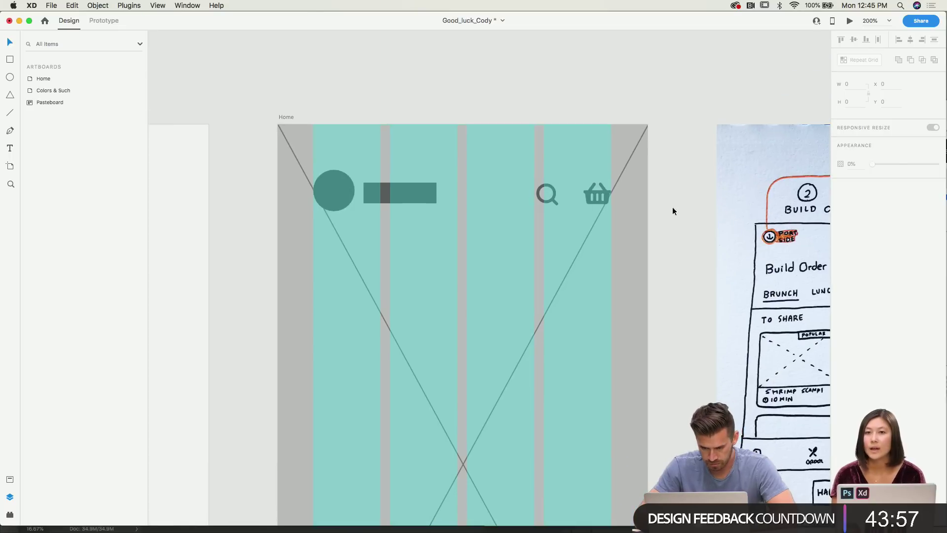
pyautogui.press('super+shift+apostrophe')
pyautogui.press('super+minus')
pyautogui.press('super+shift+apostrophe')
pyautogui.scroll(-5, 582, 238)
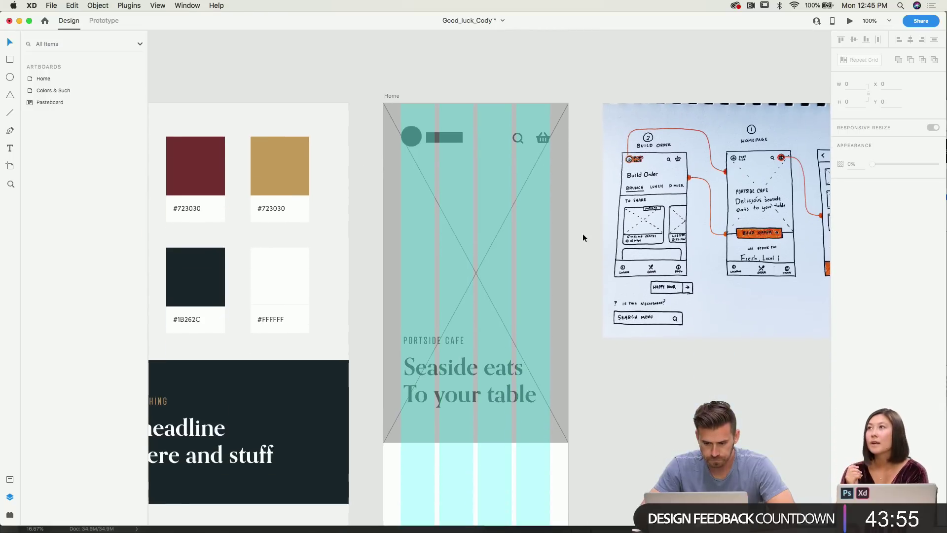
pyautogui.click(543, 311)
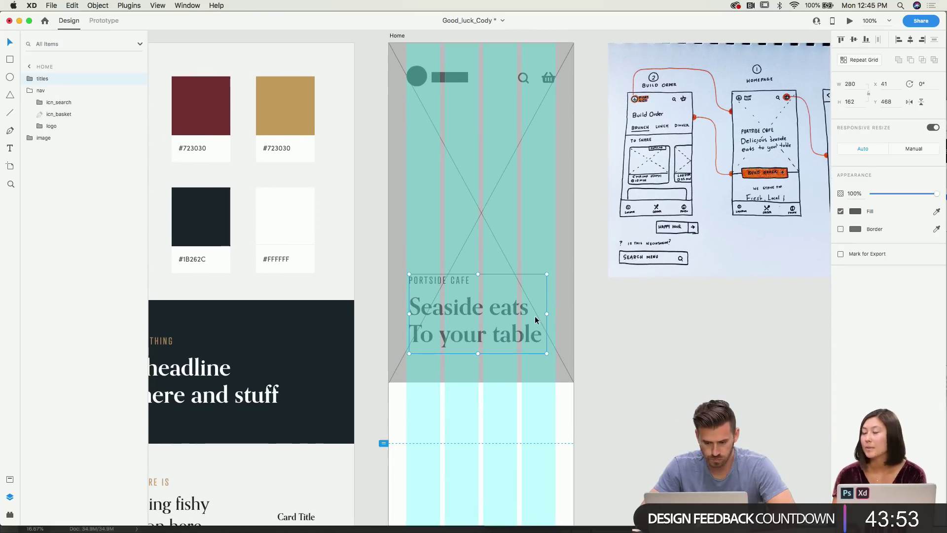
pyautogui.scroll(-1, 590, 328)
pyautogui.click(127, 130)
pyautogui.press('r')
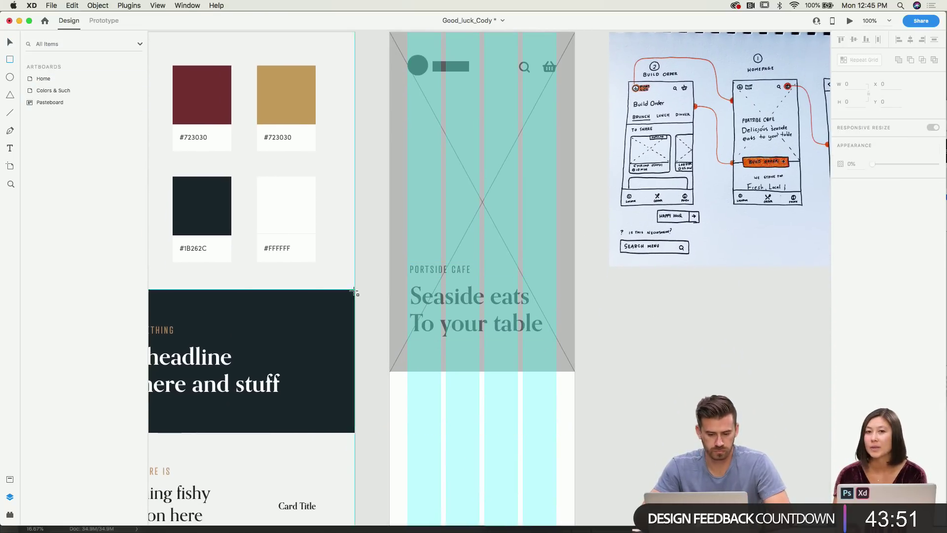
pyautogui.press('super+equal')
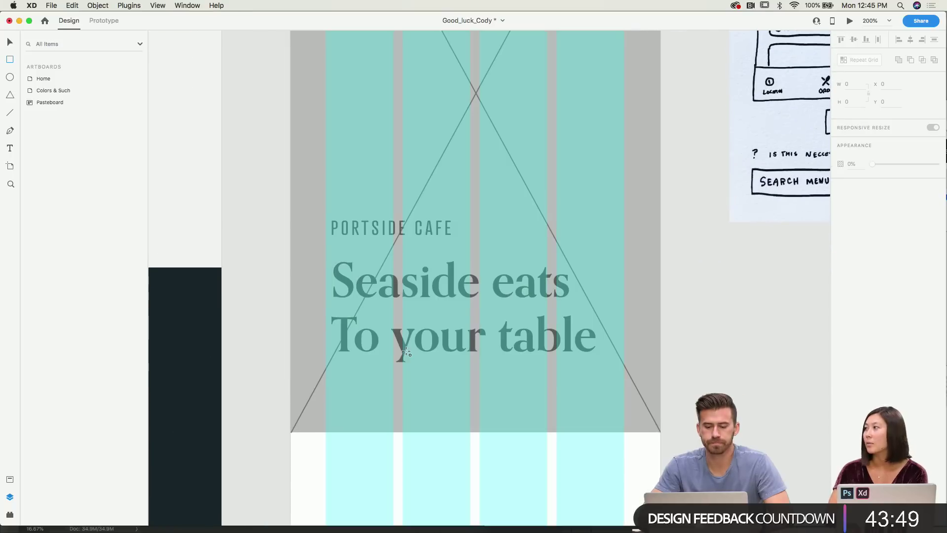
pyautogui.scroll(-5, 408, 351)
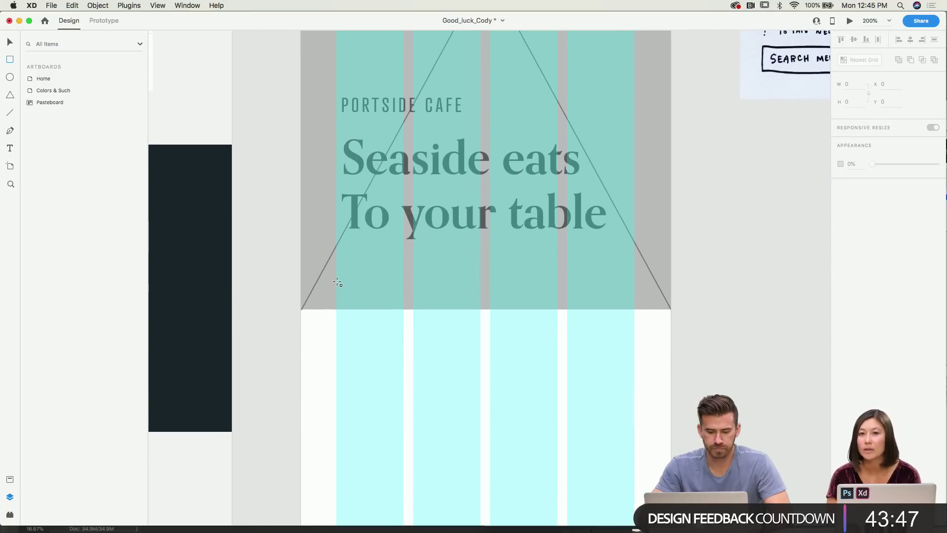
pyautogui.moveTo(337, 282); pyautogui.dragTo(636, 338)
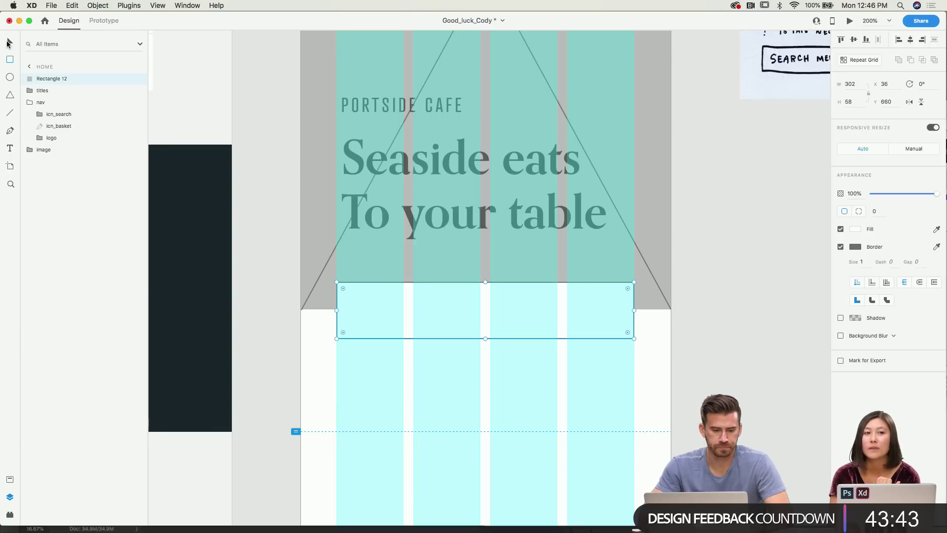
pyautogui.click(9, 42)
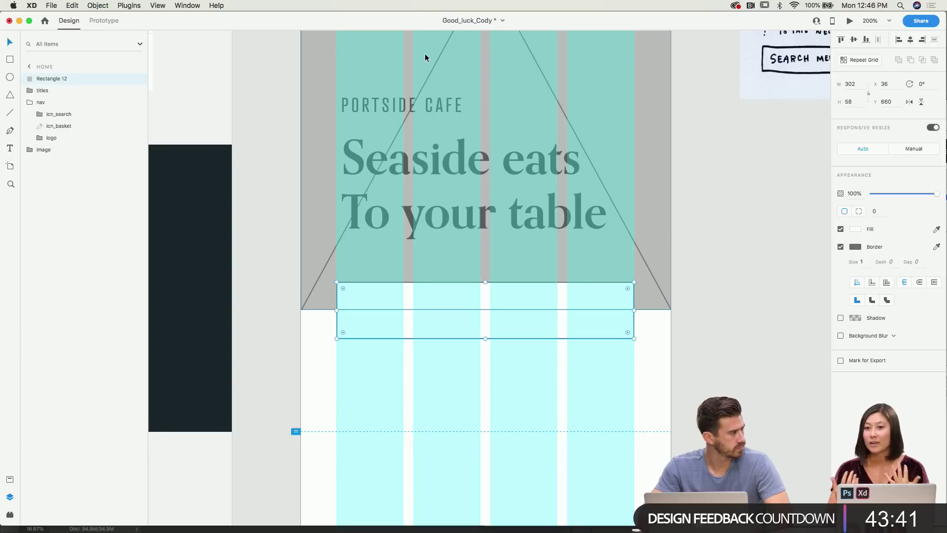
# Remove the new rectangle's border and fill it with the dark grey sampled from the headline text.
pyautogui.click(841, 247)
pyautogui.click(855, 230)
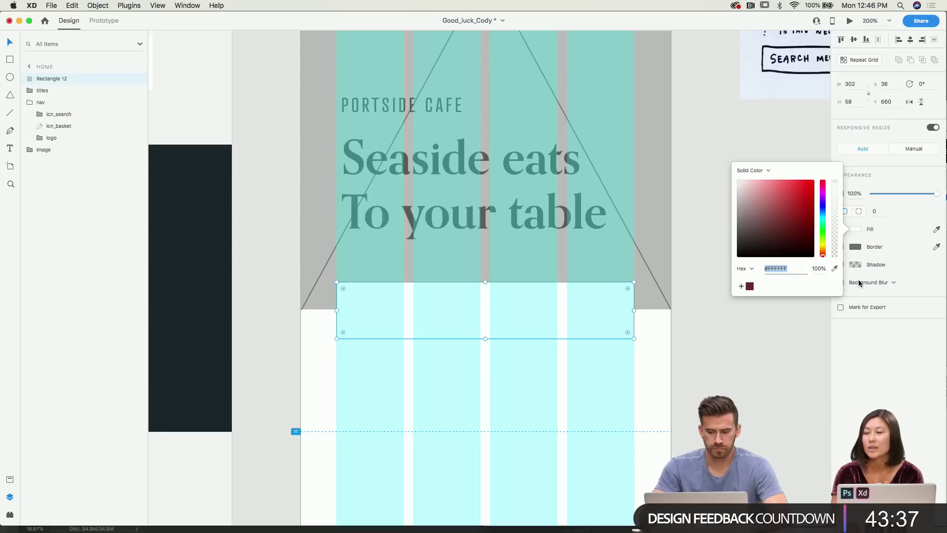
pyautogui.click(834, 269)
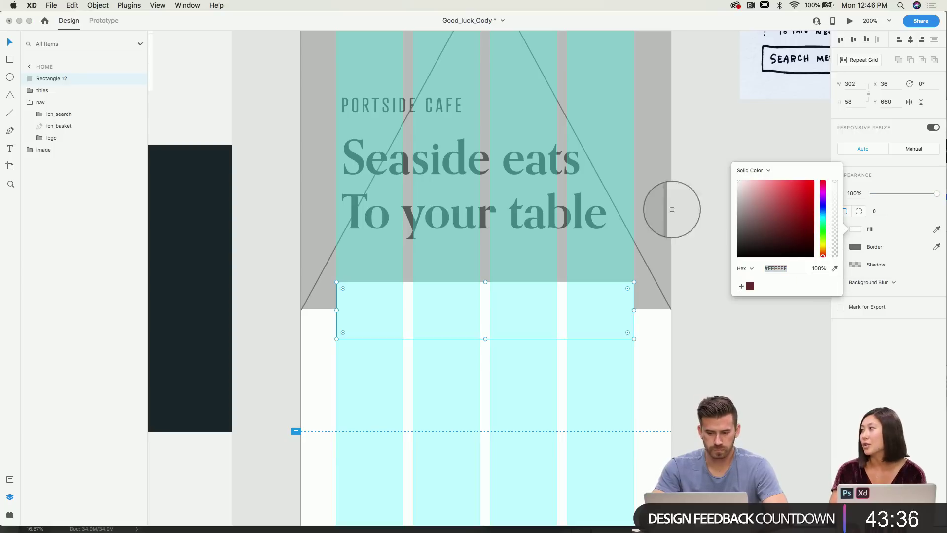
pyautogui.click(563, 211)
pyautogui.click(10, 44)
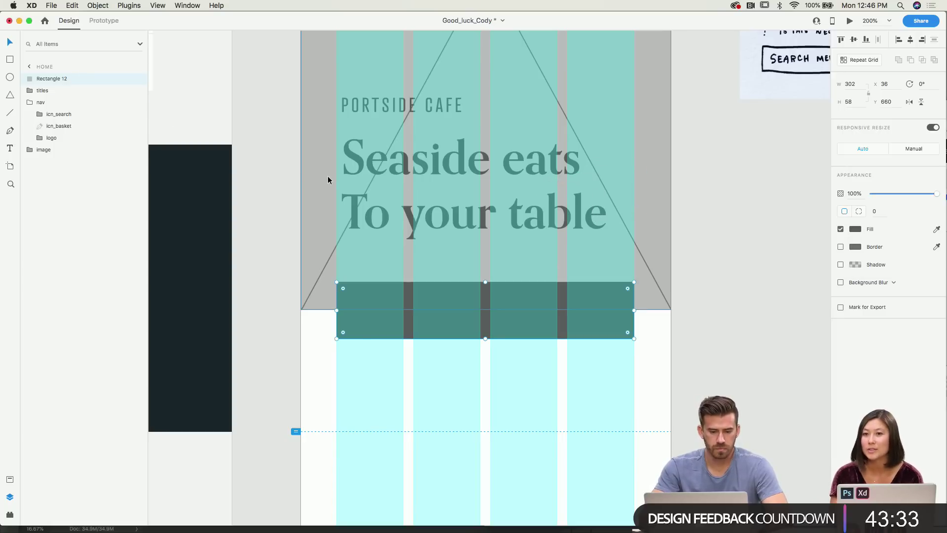
pyautogui.click(277, 180)
# Increase the dark rectangle's height to 62 evenly about its centre.
pyautogui.click(412, 316)
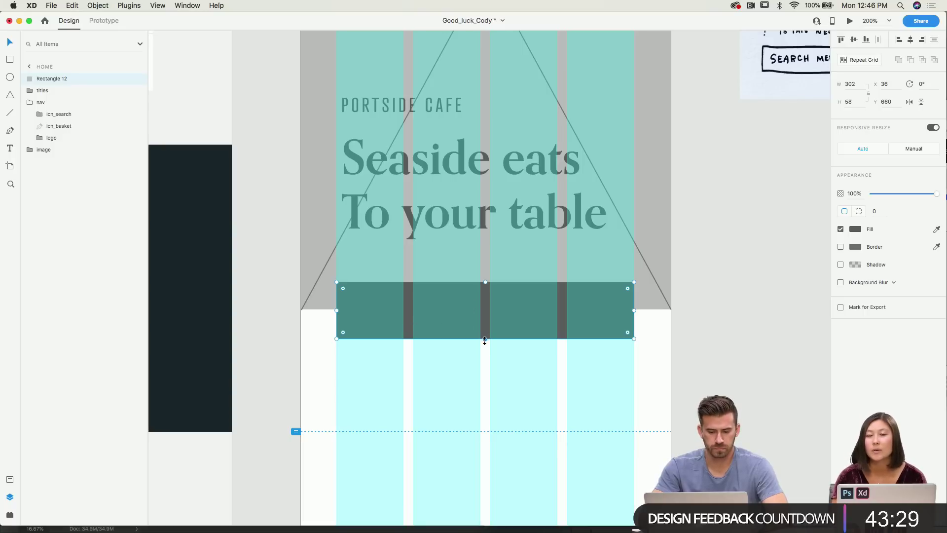
pyautogui.moveTo(484, 340); pyautogui.dragTo(494, 324)
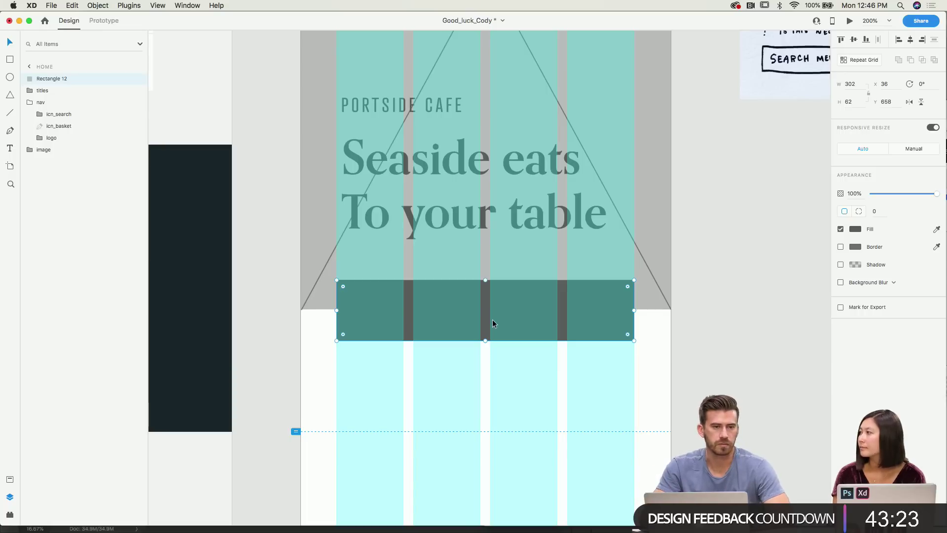
pyautogui.click(649, 345)
# Copy the PORTSIDE CAFE text from inside the titles group.
pyautogui.scroll(5, 650, 344)
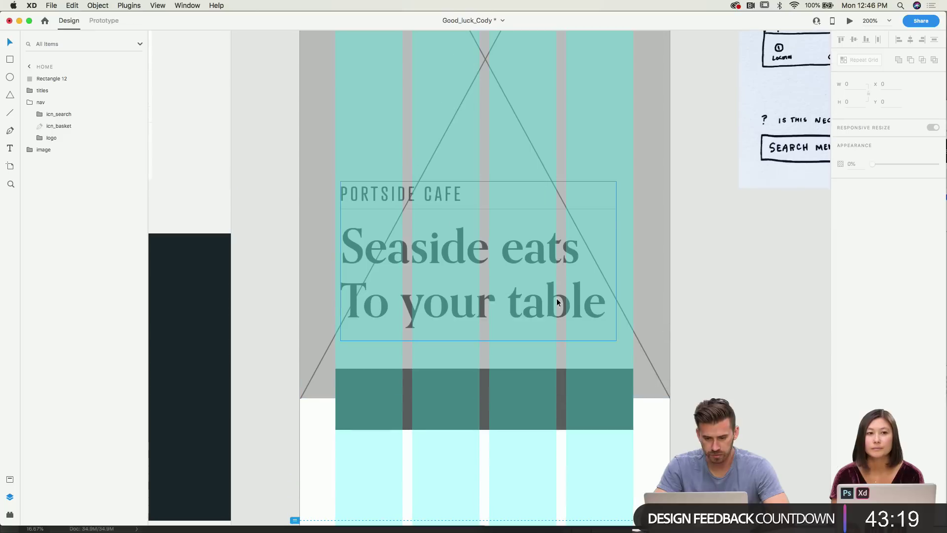
pyautogui.doubleClick(425, 191)
pyautogui.scroll(-2, 458, 306)
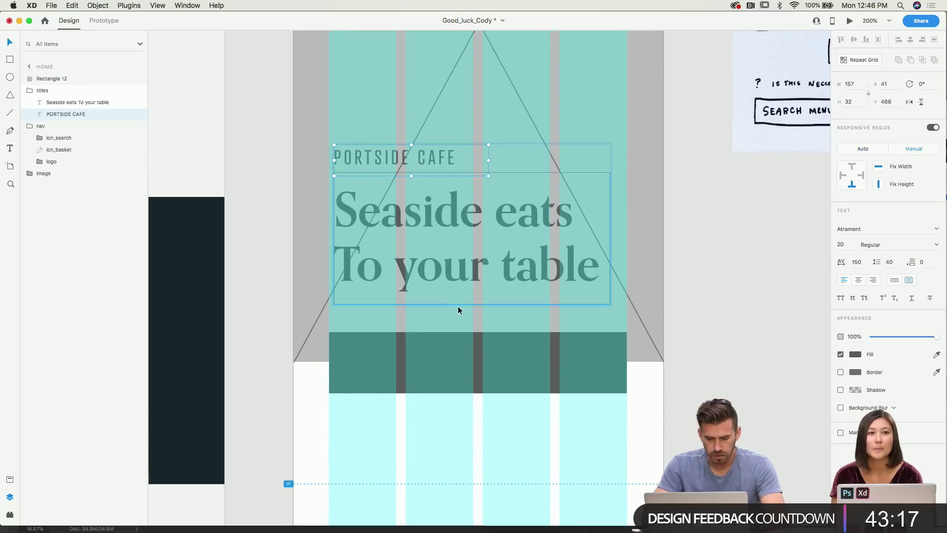
# Turn off the column layout grid on the Home artboard.
pyautogui.click(472, 349)
pyautogui.scroll(10, 468, 345)
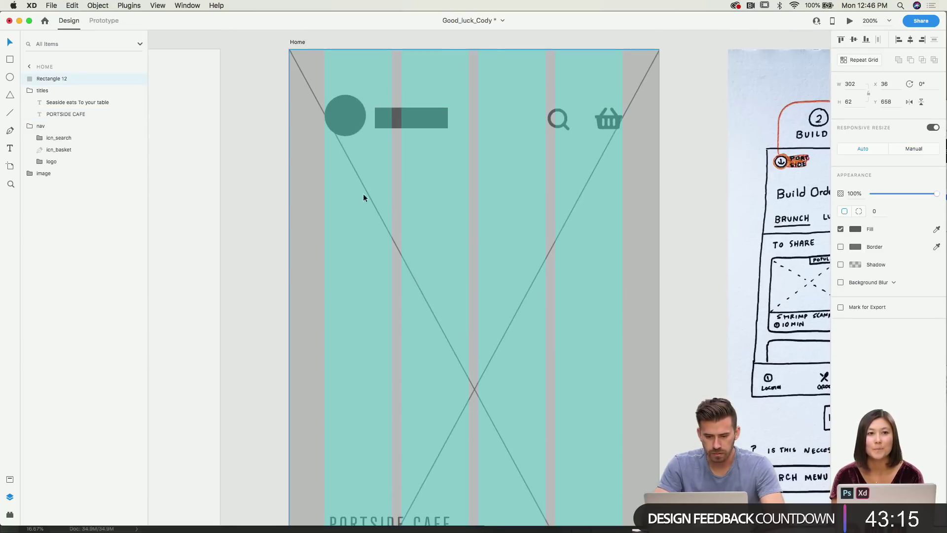
pyautogui.scroll(3, 363, 197)
pyautogui.click(301, 134)
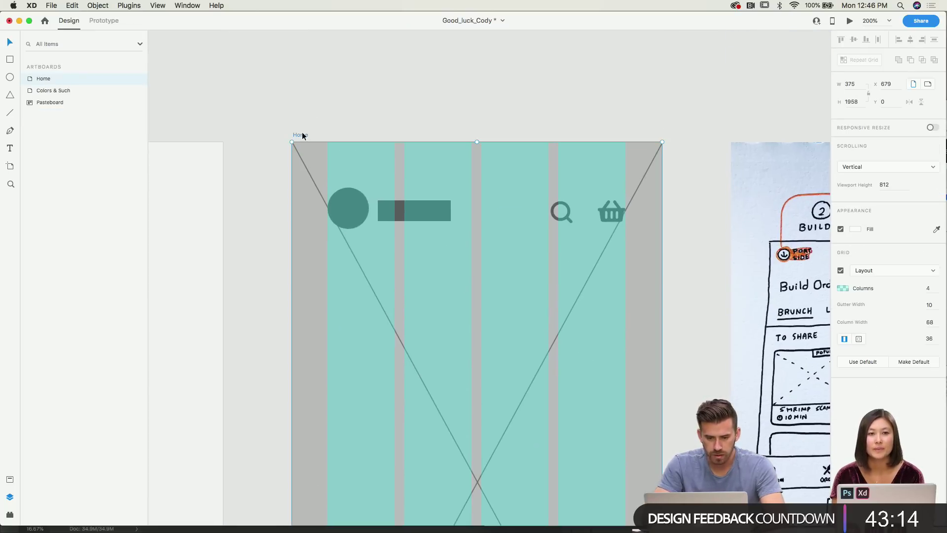
pyautogui.click(840, 271)
# Paste the copied PORTSIDE CAFE text and move it onto the dark button rectangle.
pyautogui.scroll(-14, 625, 283)
pyautogui.click(577, 313)
pyautogui.press('super+v')
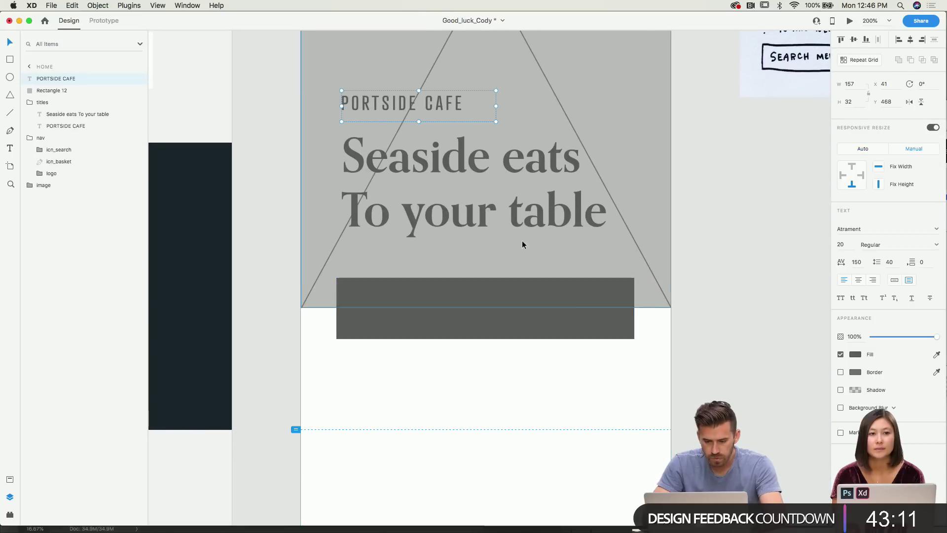
pyautogui.moveTo(419, 105); pyautogui.dragTo(516, 314)
# Set the pasted text's fill to white (ffffff) and center its text alignment.
pyautogui.click(856, 355)
pyautogui.write('ffffff')
pyautogui.press('Return')
pyautogui.click(858, 279)
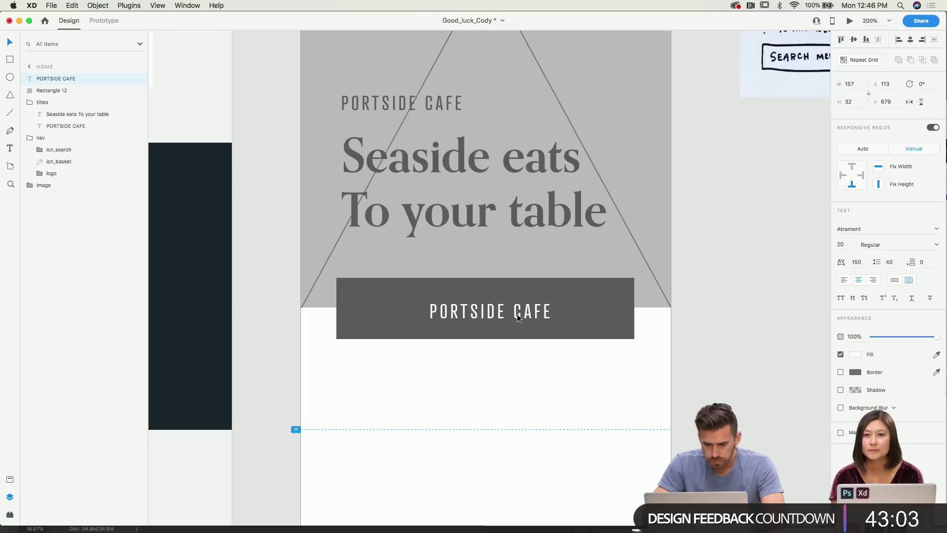
# Change the text on the dark button rectangle to BUILD YOUR ORDER.
pyautogui.doubleClick(518, 315)
pyautogui.write('BU')
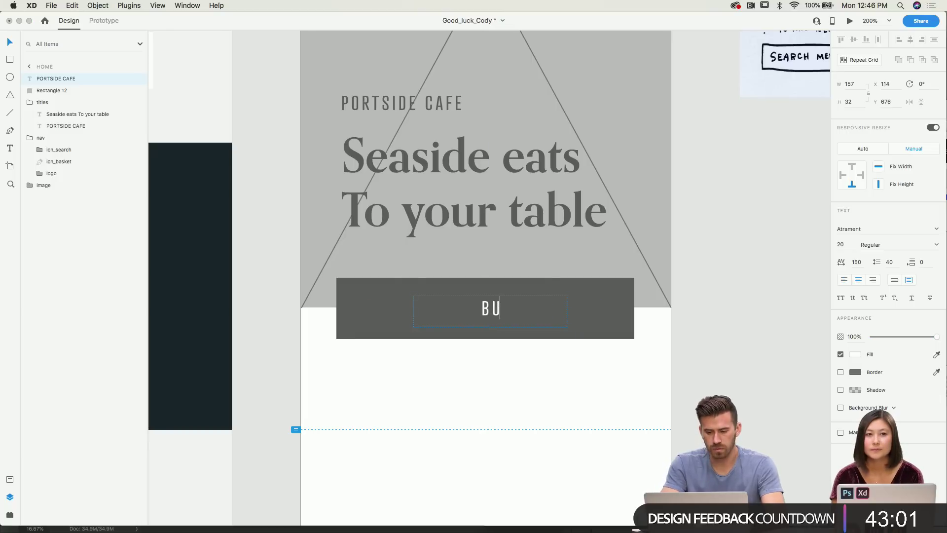
pyautogui.write('ILD YOUR ORDER')
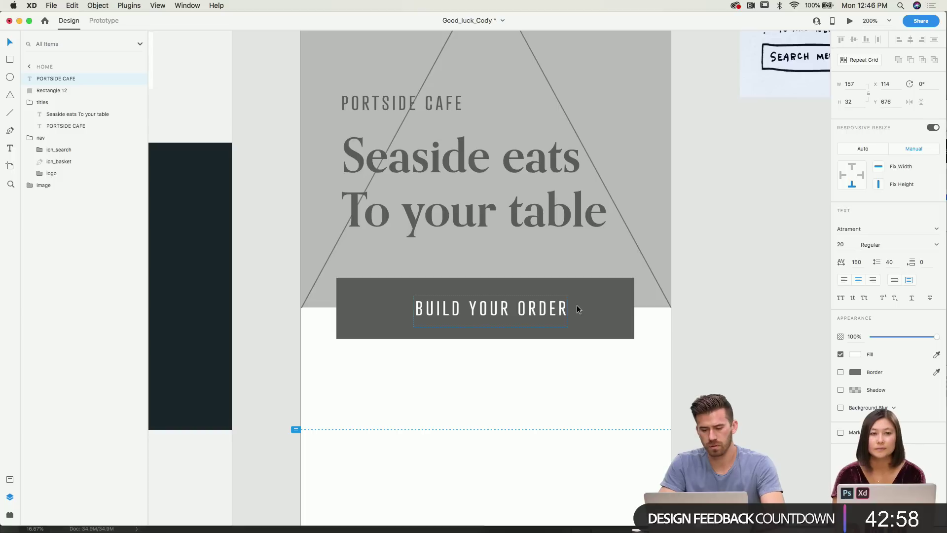
pyautogui.press('Escape')
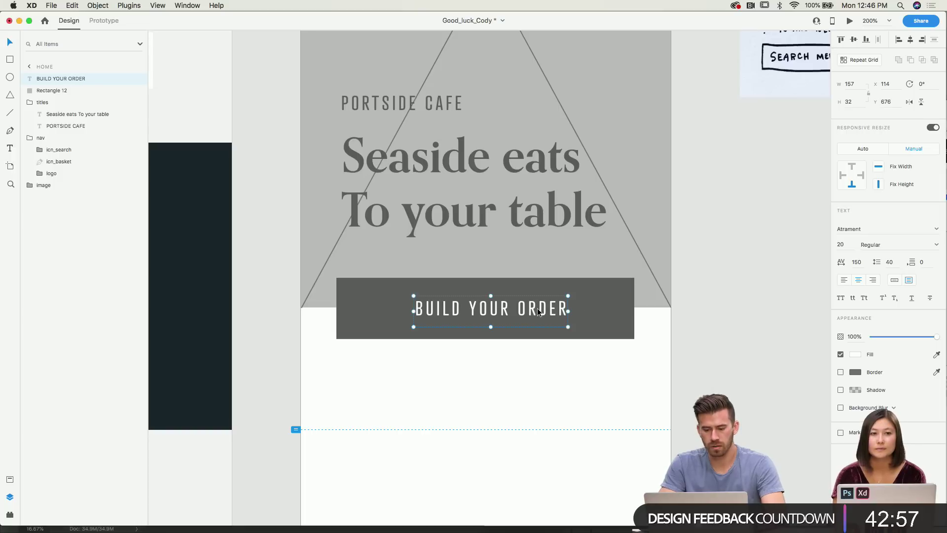
# Center the BUILD YOUR ORDER label horizontally and vertically on the button rectangle and fine-tune the label's position.
pyautogui.keyDown('shift'); pyautogui.click(582, 298); pyautogui.keyUp('shift')
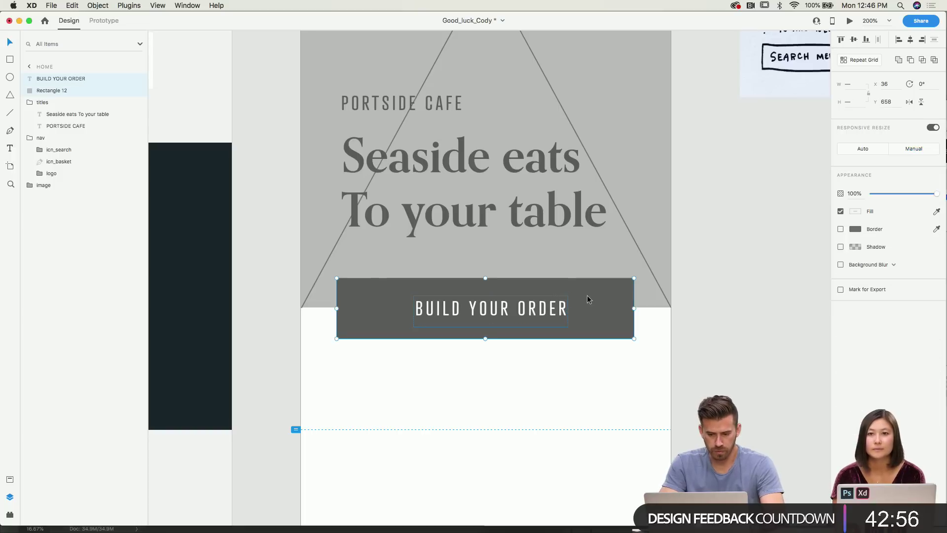
pyautogui.click(910, 40)
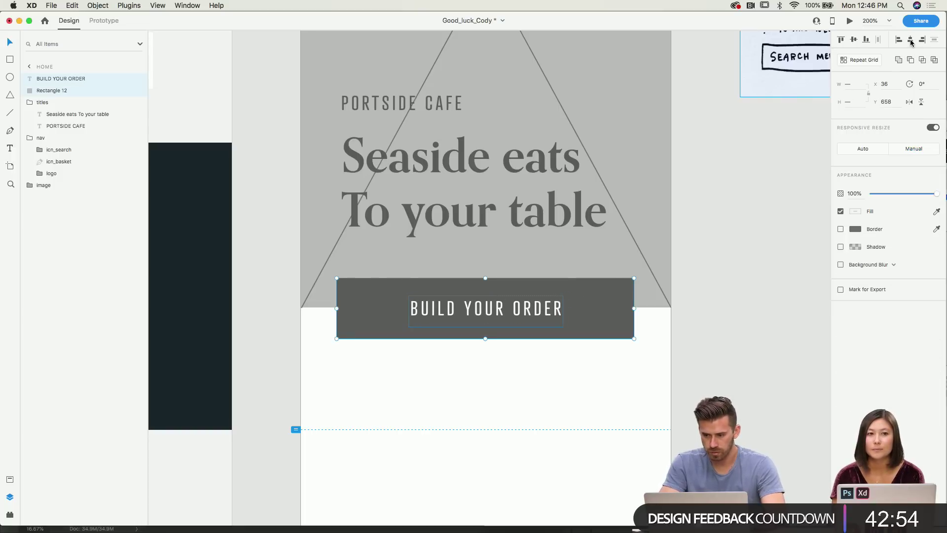
pyautogui.click(853, 40)
pyautogui.click(721, 272)
pyautogui.click(537, 314)
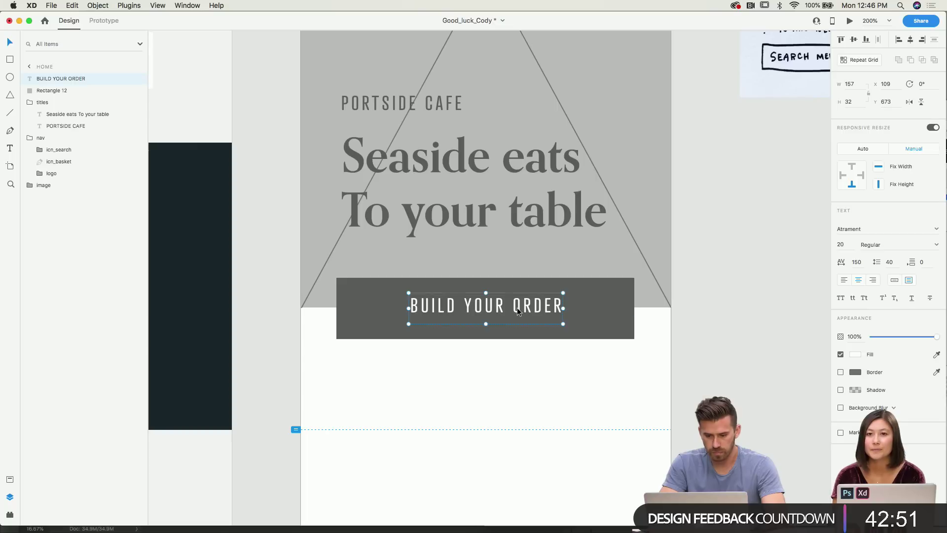
pyautogui.moveTo(485, 323); pyautogui.dragTo(486, 323)
# Group the button rectangle with its BUILD YOUR ORDER label.
pyautogui.press('cmd+minus')
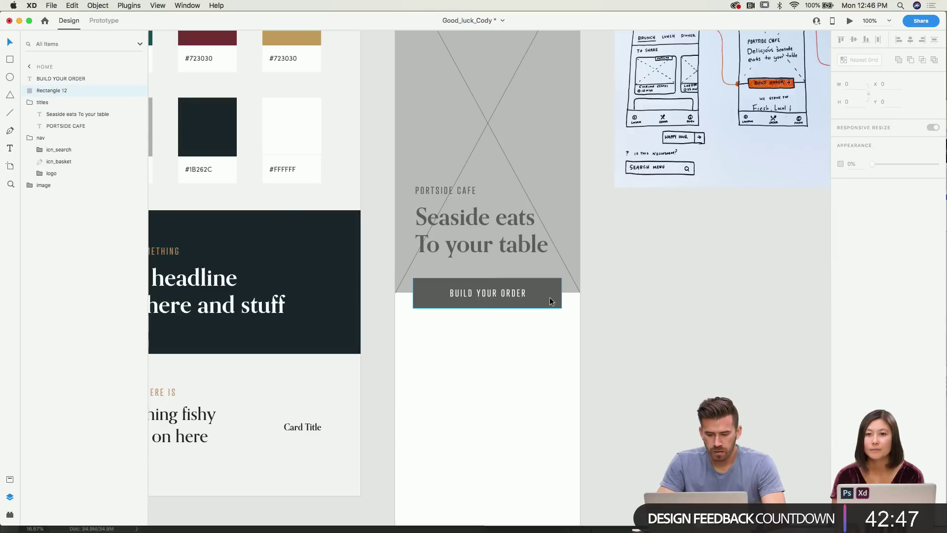
pyautogui.click(551, 301)
pyautogui.keyDown('shift'); pyautogui.click(520, 295); pyautogui.keyUp('shift')
pyautogui.rightClick(513, 292)
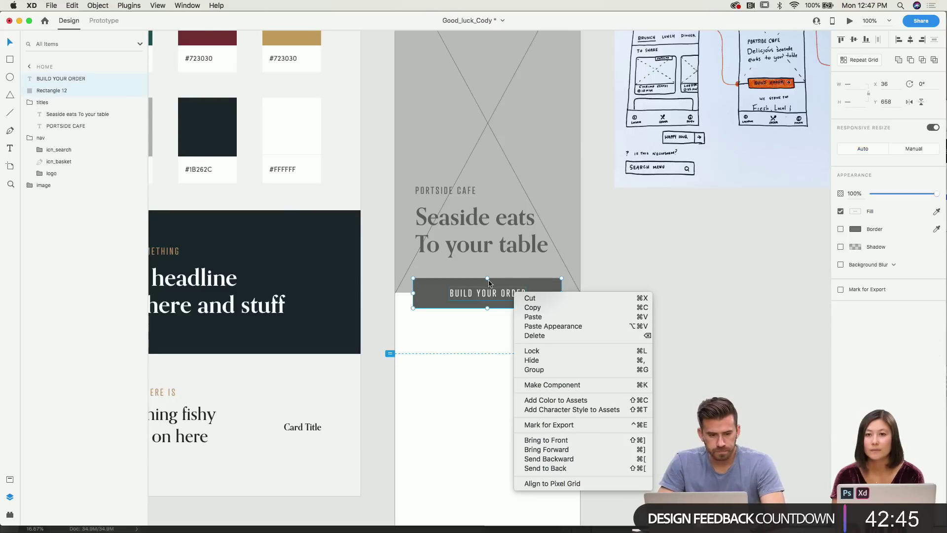
pyautogui.click(565, 370)
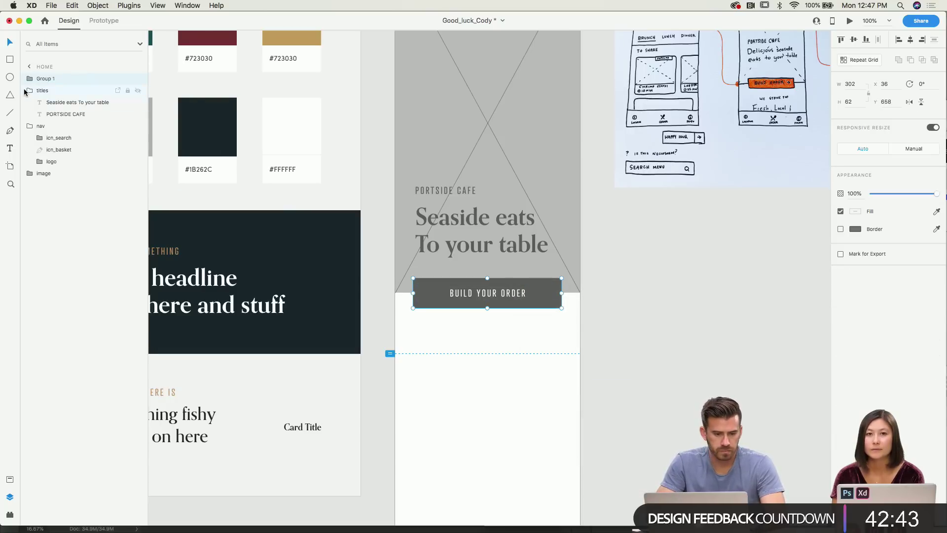
# Collapse the titles and nav groups in the layer list and rename the new button group to btn_build_order.
pyautogui.click(25, 90)
pyautogui.click(25, 102)
pyautogui.doubleClick(46, 79)
pyautogui.write('b')
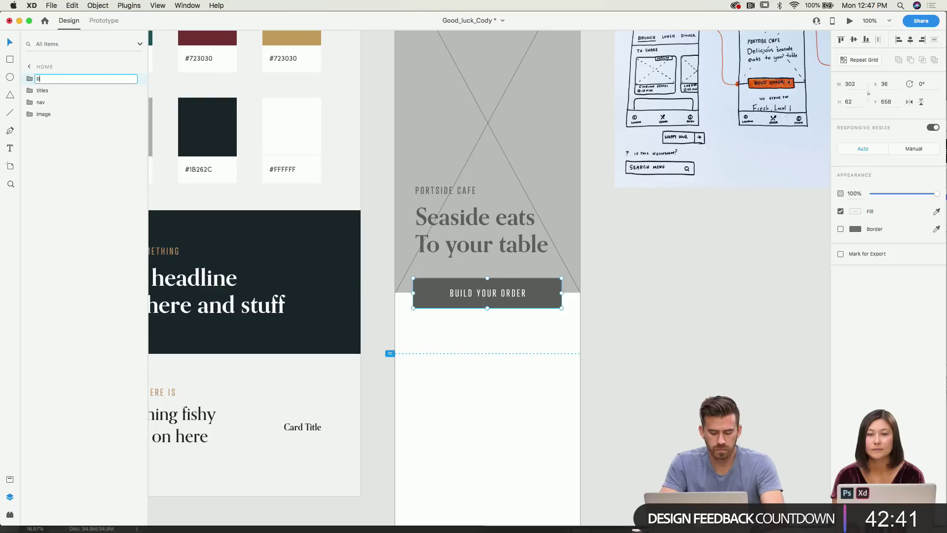
pyautogui.write('tn_')
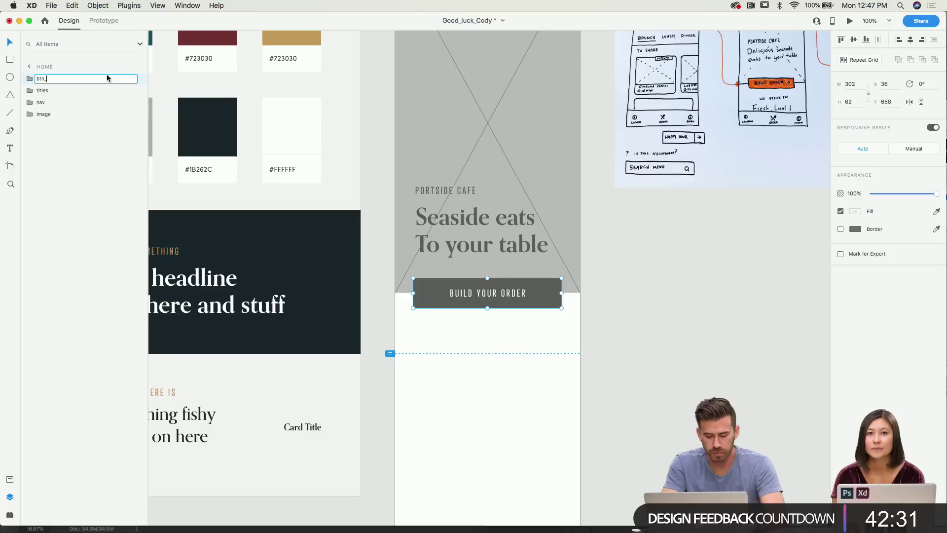
pyautogui.write('bu')
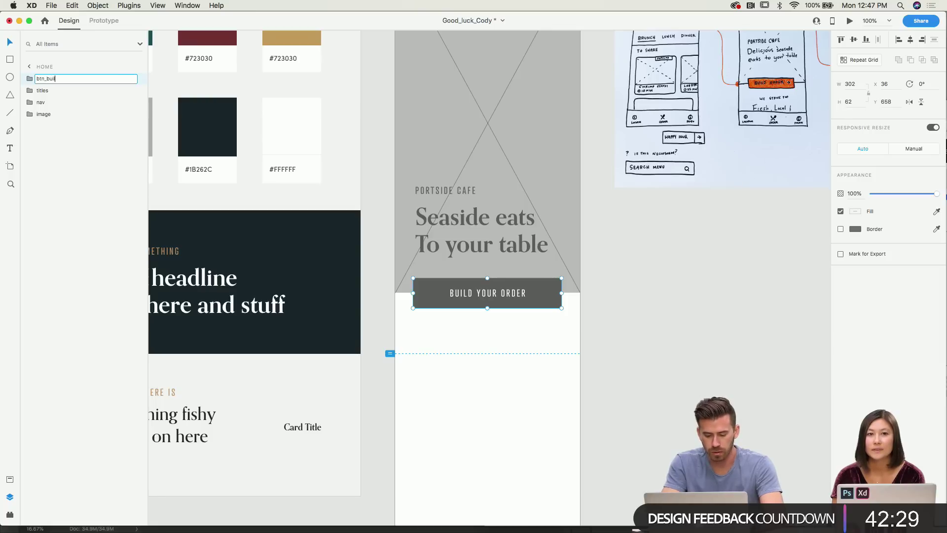
pyautogui.write('ild_order')
pyautogui.press('Return')
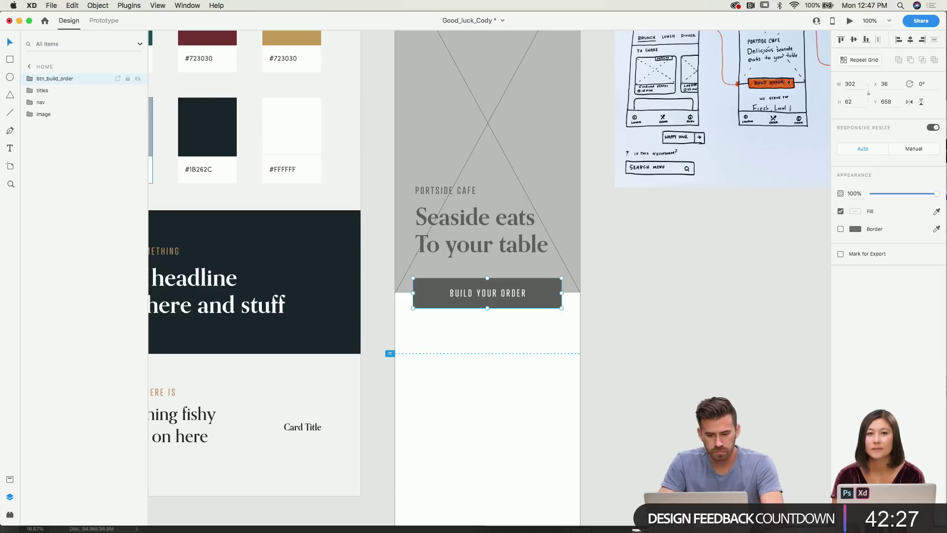
# Examine the Home screen's layout from the nav down to the order button.
pyautogui.click(589, 332)
pyautogui.scroll(3, 589, 331)
pyautogui.scroll(2, 588, 329)
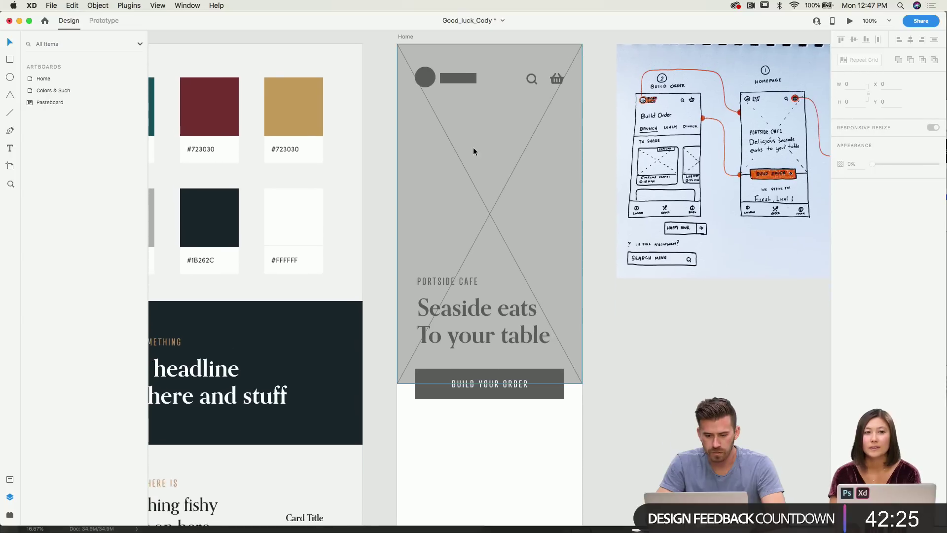
pyautogui.scroll(-3, 498, 187)
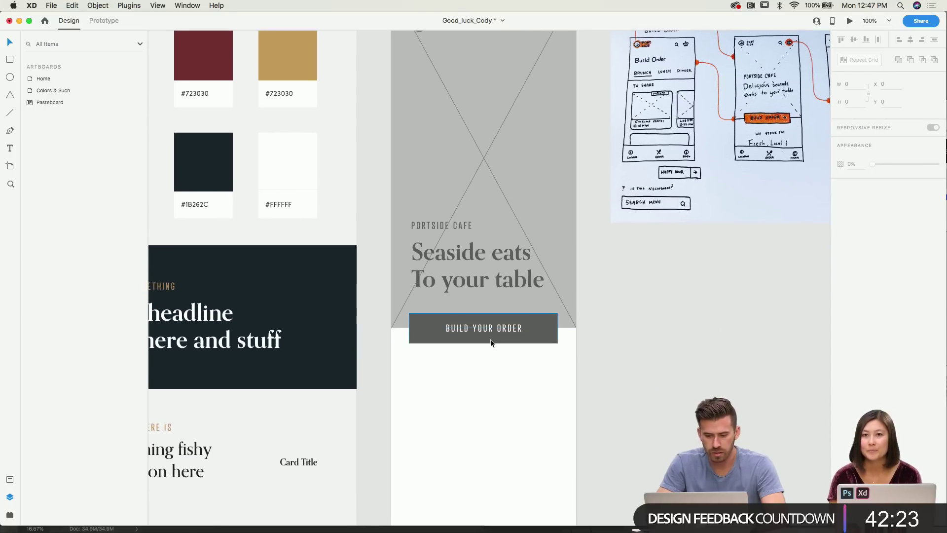
pyautogui.click(490, 339)
pyautogui.scroll(3, 490, 340)
pyautogui.scroll(1, 427, 144)
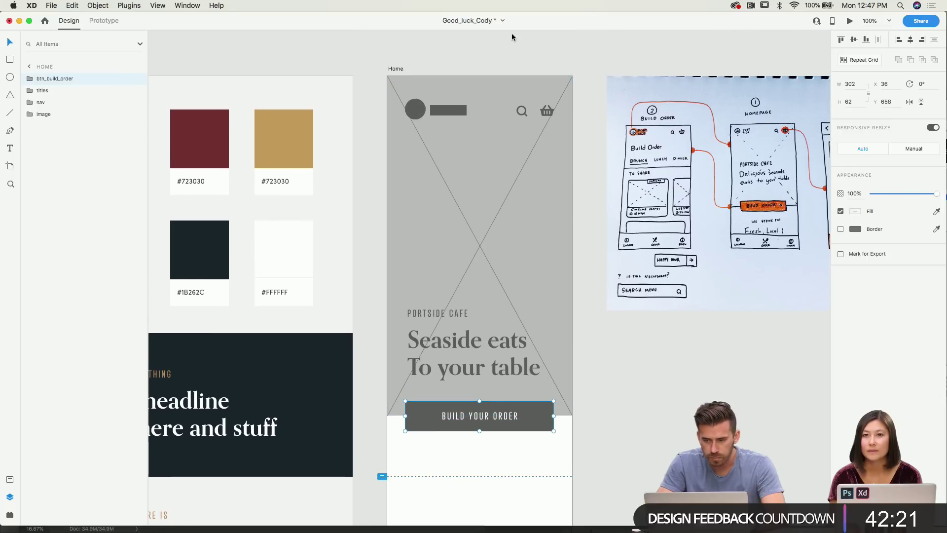
# Preview the Home artboard, check its layout down to the build-order button, and close the preview.
pyautogui.click(396, 69)
pyautogui.click(849, 20)
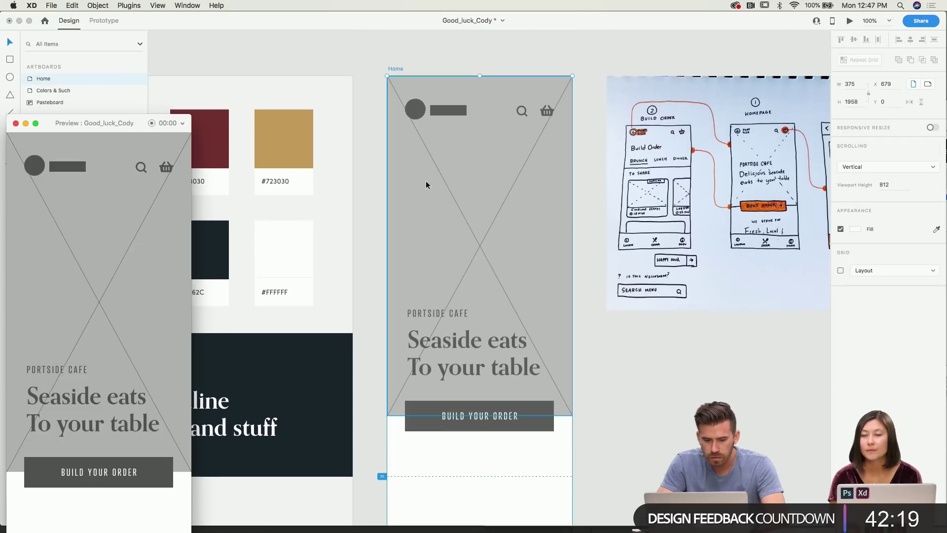
pyautogui.moveTo(109, 122); pyautogui.dragTo(282, 46)
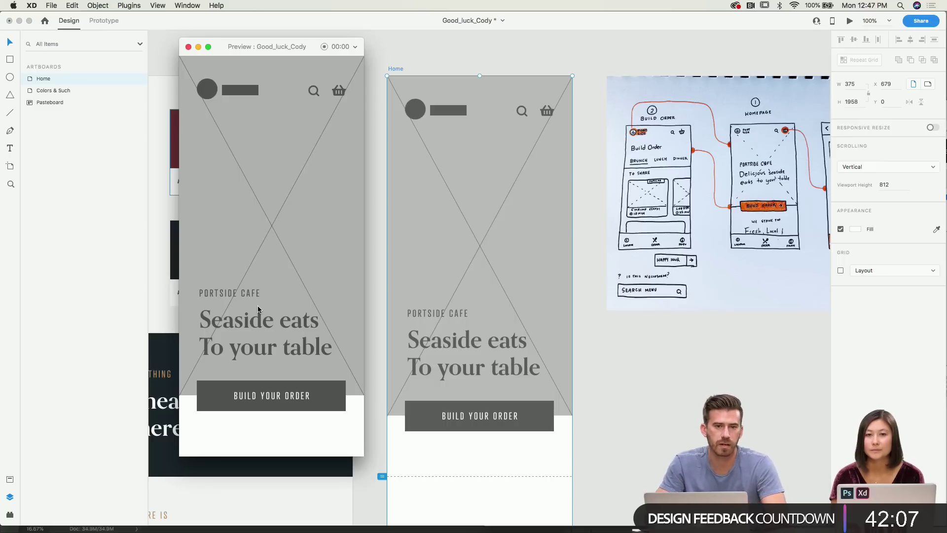
pyautogui.click(269, 395)
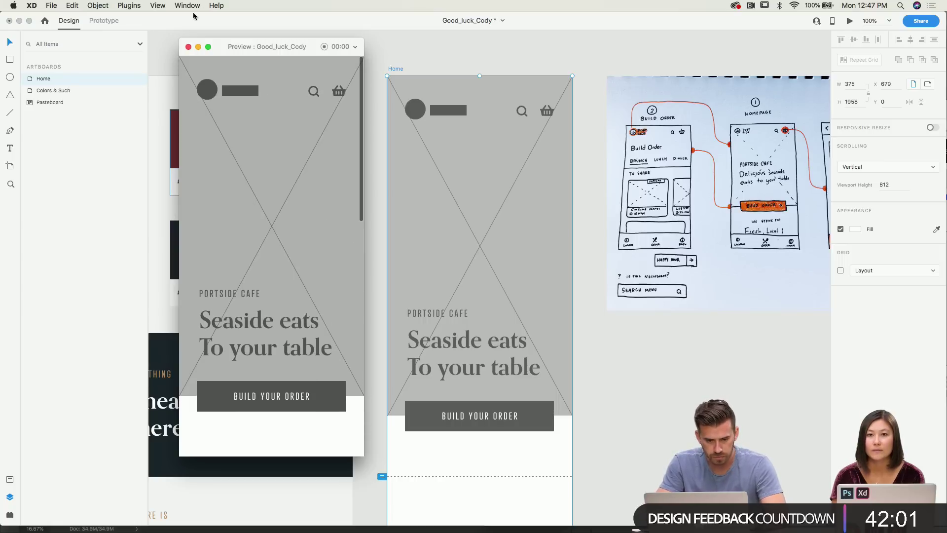
pyautogui.click(188, 46)
# Duplicate the titles group into the white area below the BUILD YOUR ORDER button on the Home artboard.
pyautogui.click(598, 269)
pyautogui.scroll(-5, 597, 269)
pyautogui.hscroll(5, 598, 269)
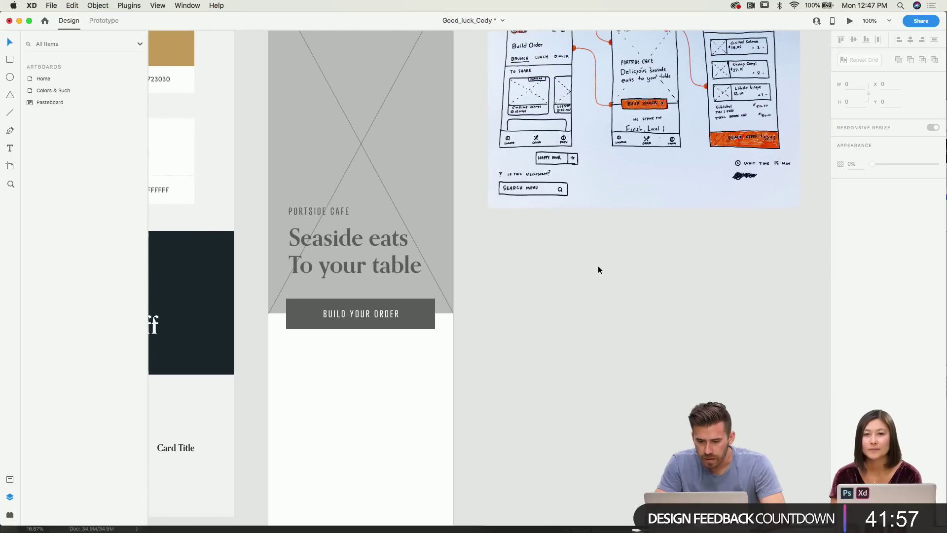
pyautogui.scroll(3, 600, 270)
pyautogui.hscroll(8, 600, 270)
pyautogui.hscroll(-10, 598, 269)
pyautogui.scroll(-4, 597, 269)
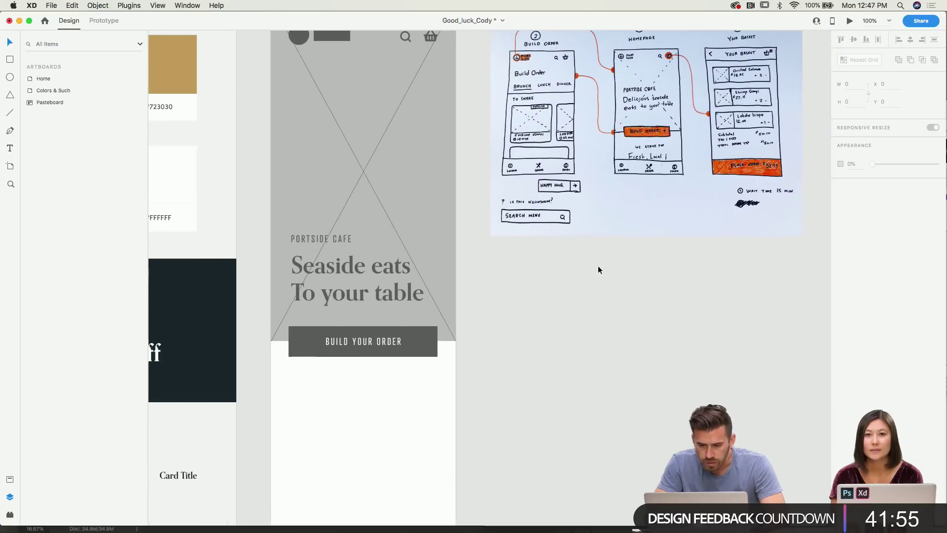
pyautogui.click(439, 207)
pyautogui.hscroll(-6, 438, 205)
pyautogui.scroll(-2, 438, 205)
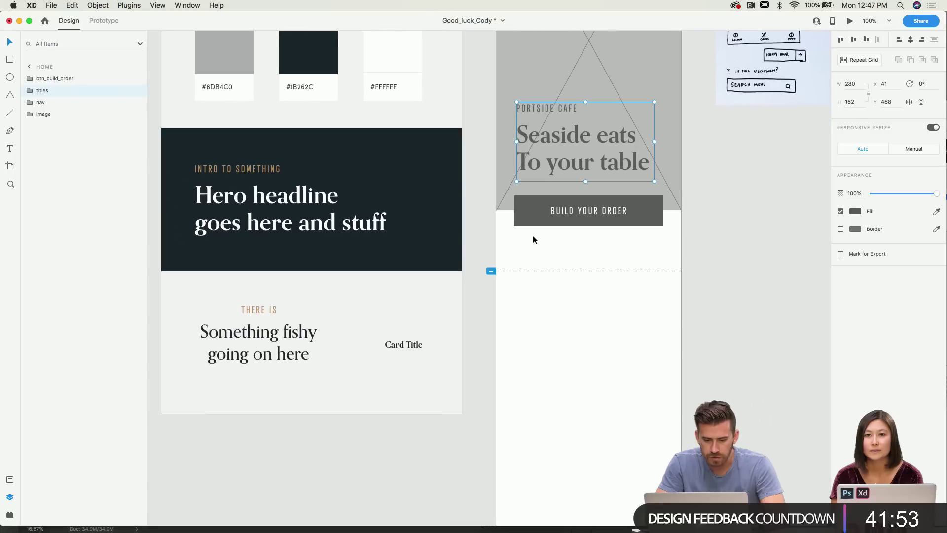
pyautogui.moveTo(598, 174); pyautogui.dragTo(602, 297)
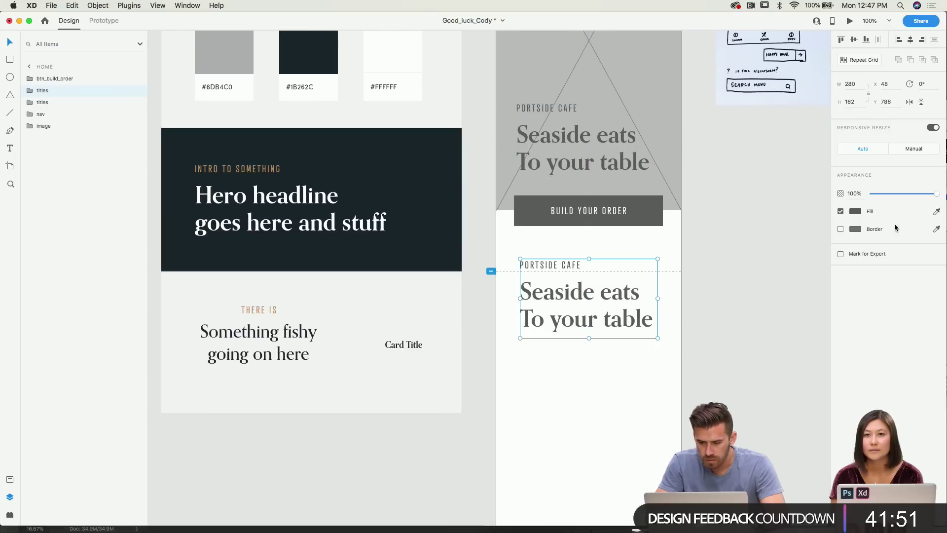
# Center-align the text of the copied PORTSIDE CAFE label and headline, and center the label above the headline.
pyautogui.doubleClick(545, 266)
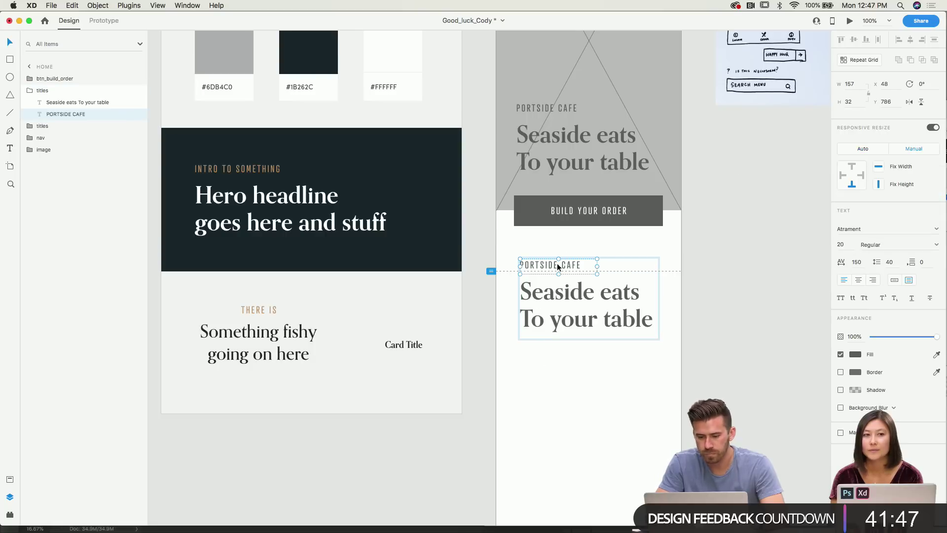
pyautogui.click(858, 279)
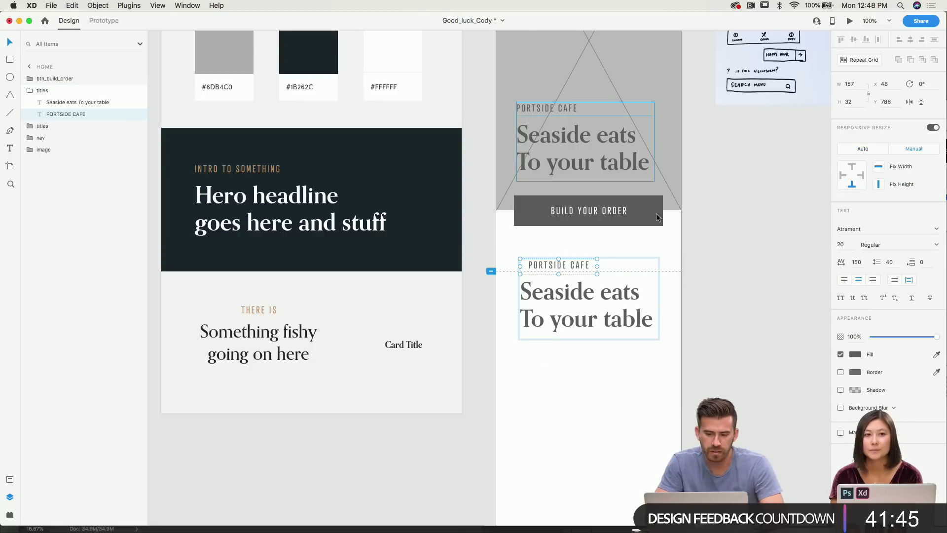
pyautogui.click(579, 299)
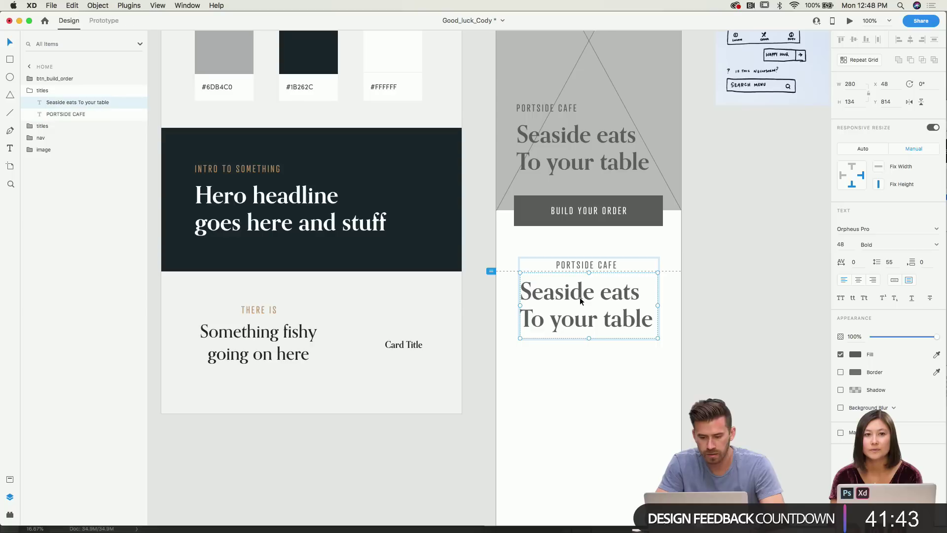
pyautogui.click(856, 282)
# Set the copied headline's font size to 36 and its line spacing to 45.
pyautogui.doubleClick(590, 323)
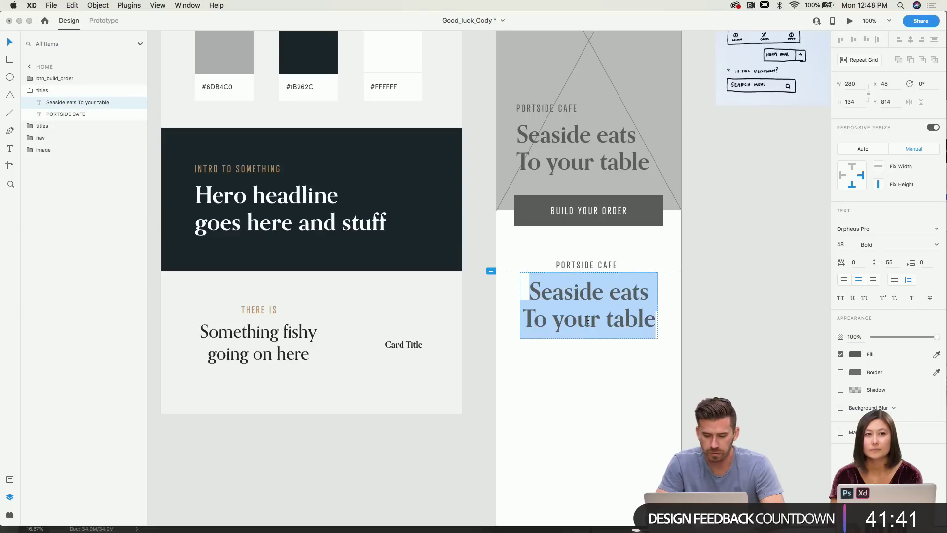
pyautogui.click(842, 245)
pyautogui.write('36')
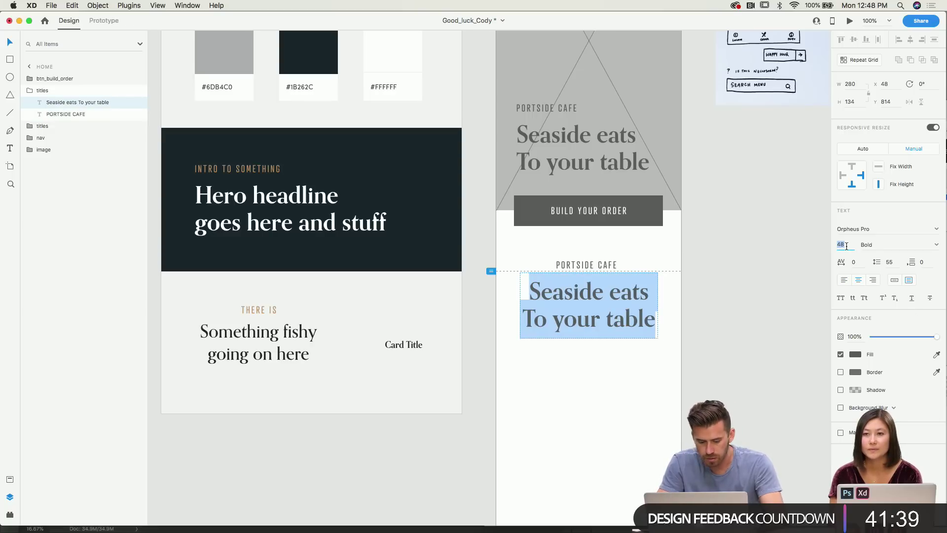
pyautogui.press('Return')
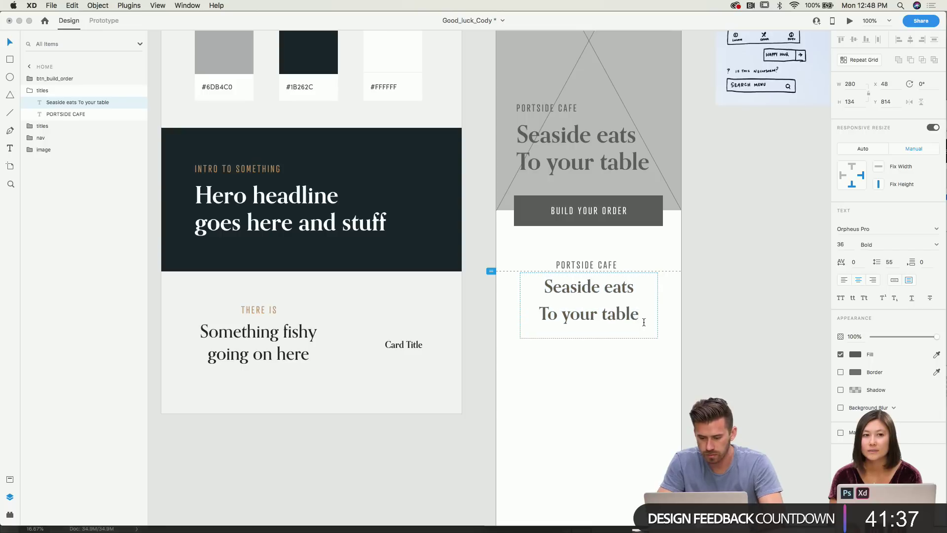
pyautogui.click(893, 263)
pyautogui.write('45')
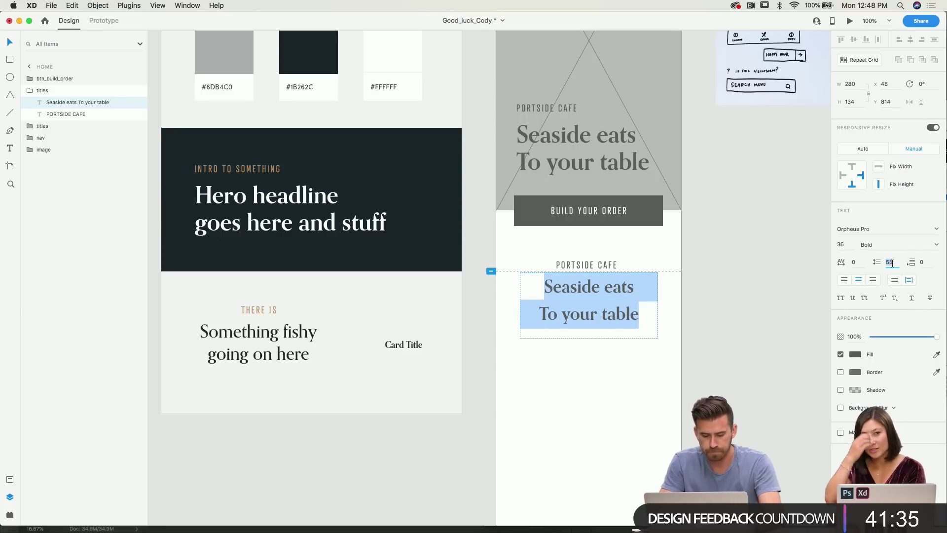
pyautogui.press('Return')
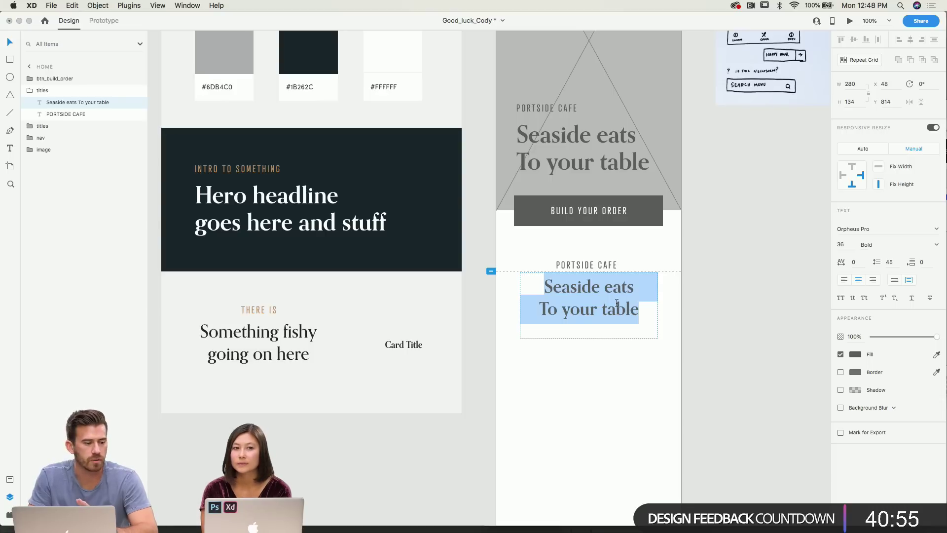
pyautogui.moveTo(402, 529)
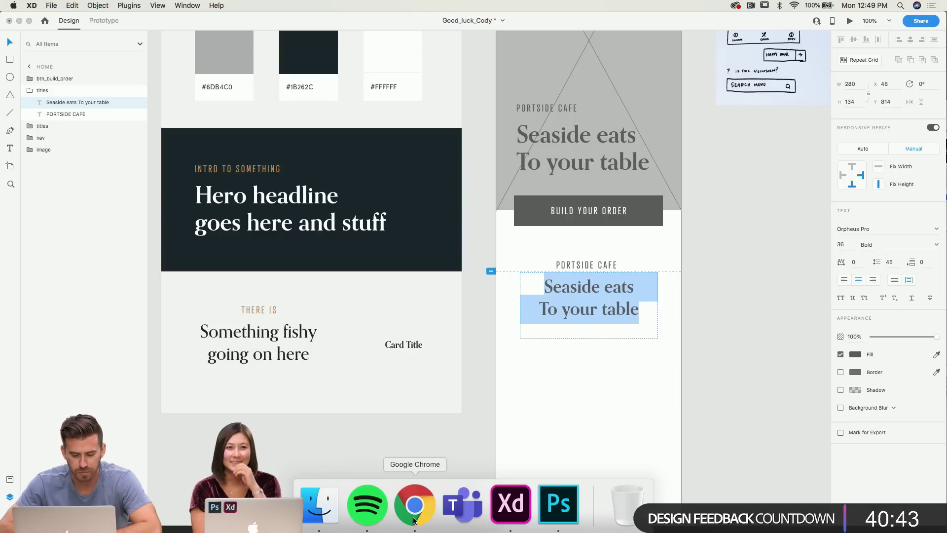
pyautogui.tripleClick(578, 294)
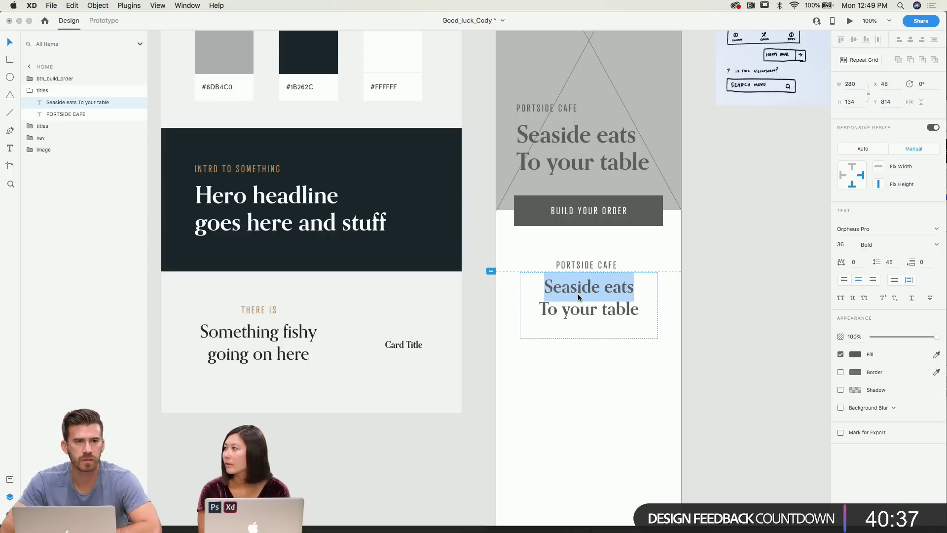
pyautogui.moveTo(646, 310); pyautogui.dragTo(501, 258)
pyautogui.press('Escape')
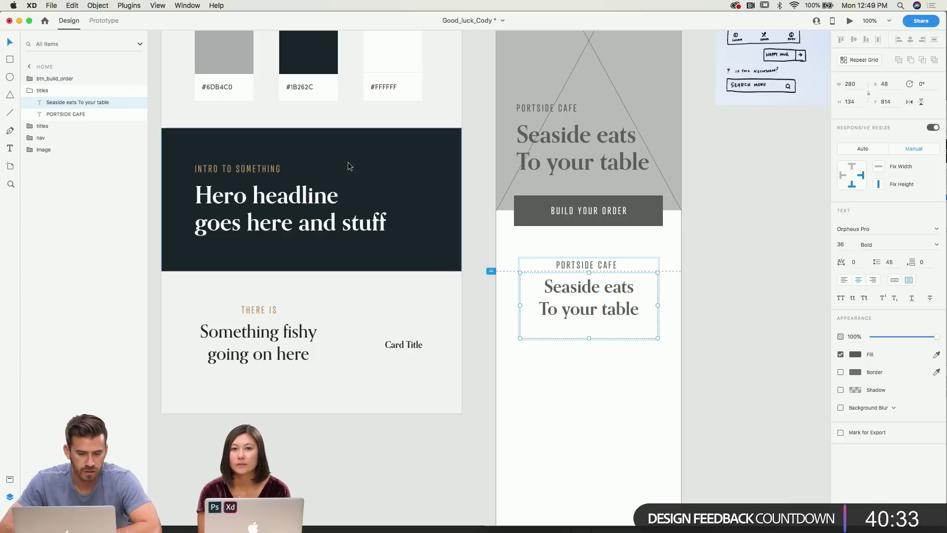
pyautogui.scroll(-1, 493, 221)
pyautogui.scroll(-2, 497, 223)
pyautogui.hscroll(2, 497, 223)
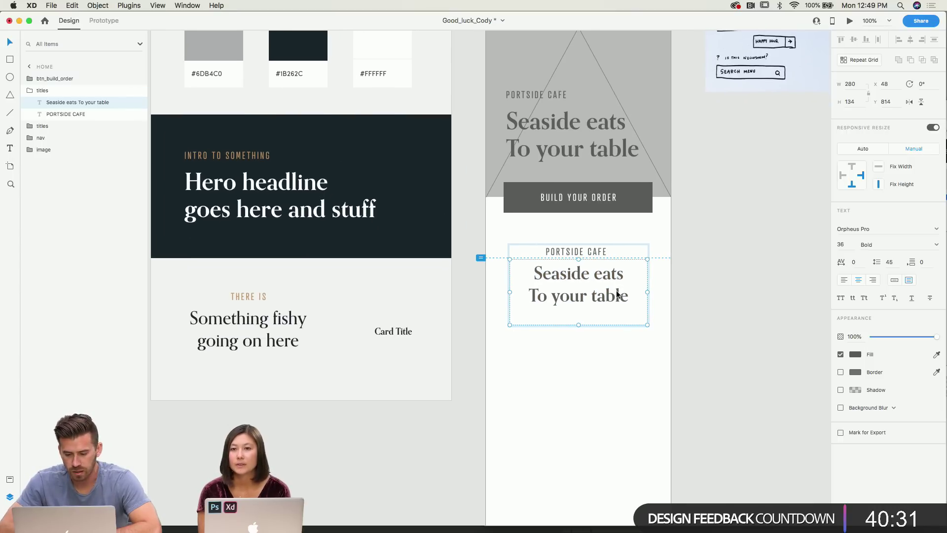
pyautogui.tripleClick(617, 291)
pyautogui.click(634, 294)
pyautogui.click(702, 295)
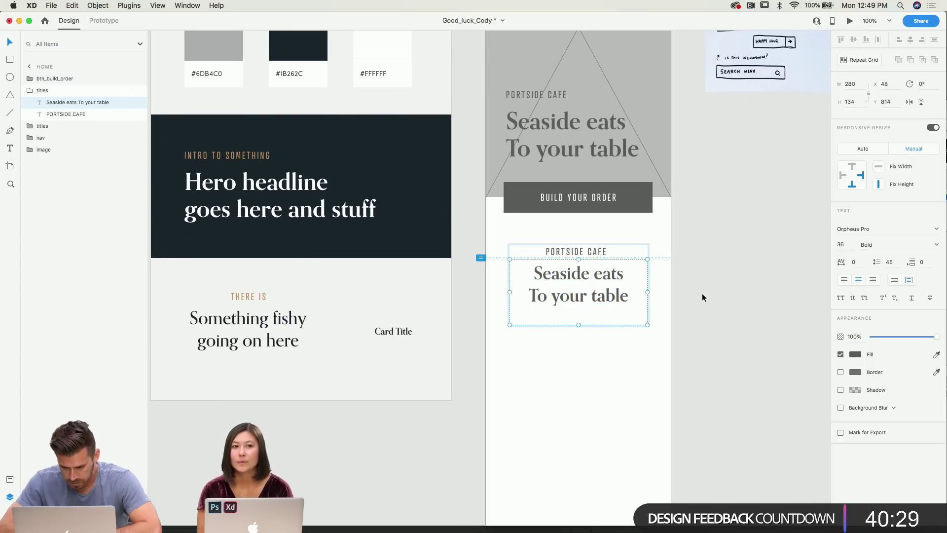
pyautogui.hscroll(-1, 702, 295)
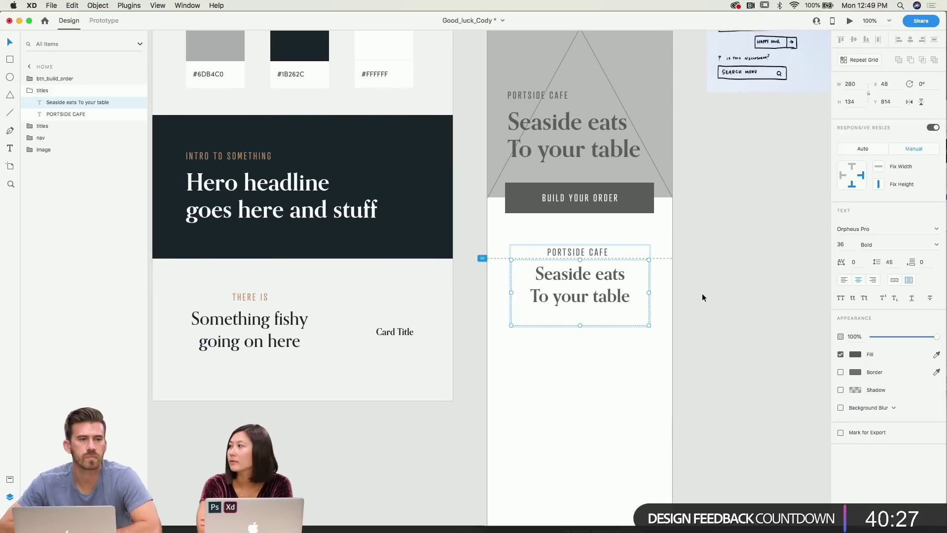
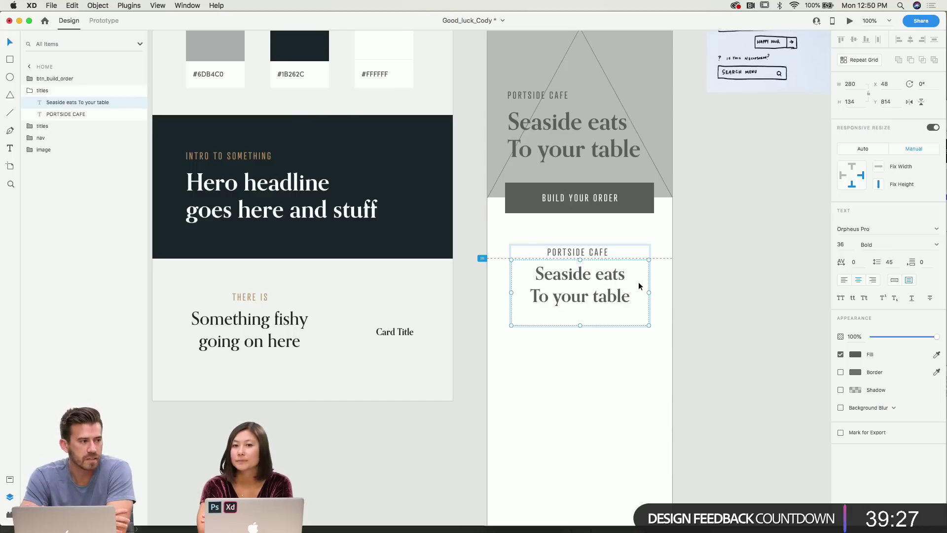
# Replace the copied PORTSIDE CAFE label with LOCALLY CAUGHT.
pyautogui.doubleClick(627, 299)
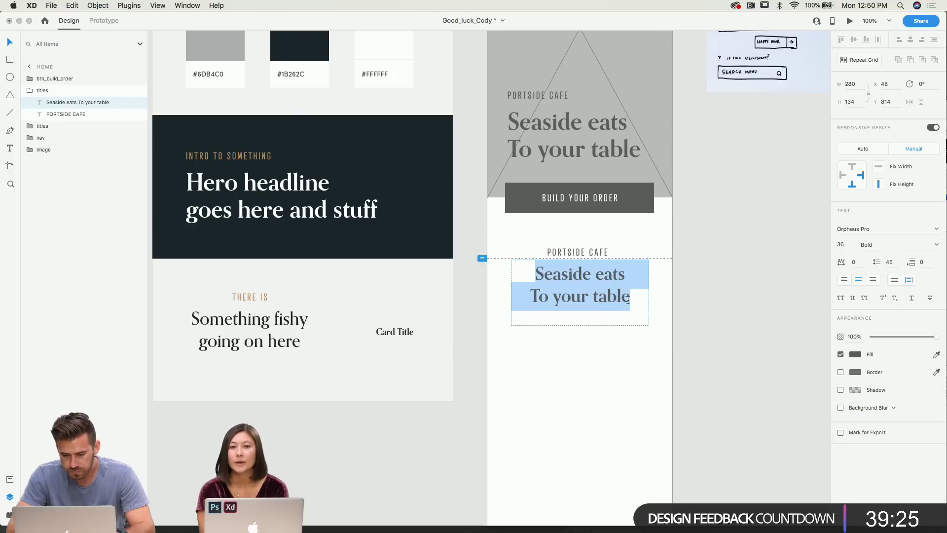
pyautogui.moveTo(627, 299); pyautogui.dragTo(502, 250)
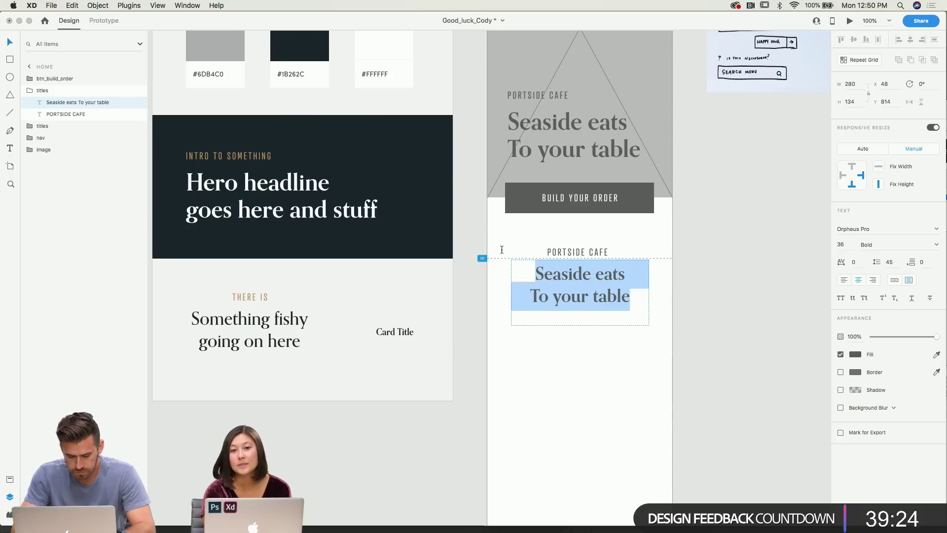
pyautogui.doubleClick(593, 256)
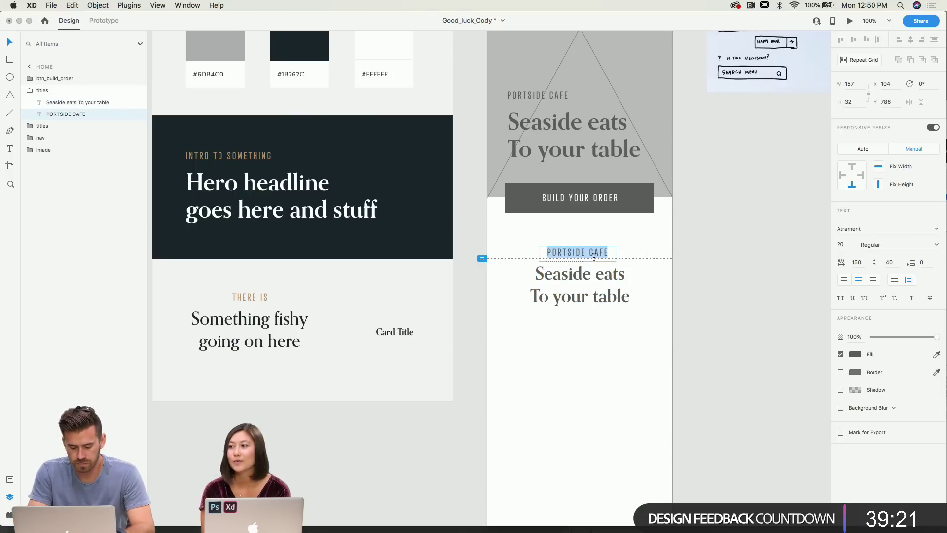
pyautogui.write('FRESH')
pyautogui.press('BackSpace')
pyautogui.press('BackSpace')
pyautogui.press('BackSpace')
pyautogui.press('BackSpace')
pyautogui.press('BackSpace')
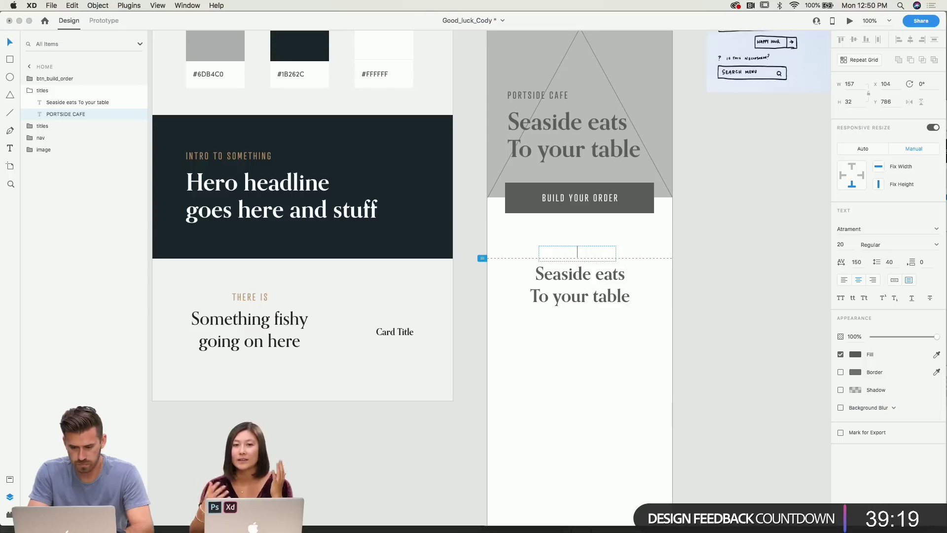
pyautogui.write('LOCALLY')
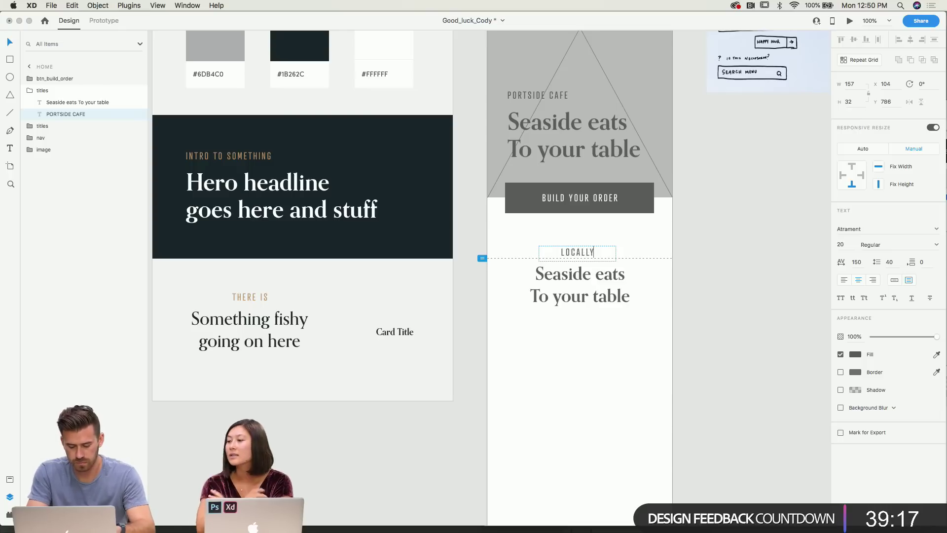
pyautogui.write(' CAUGHT')
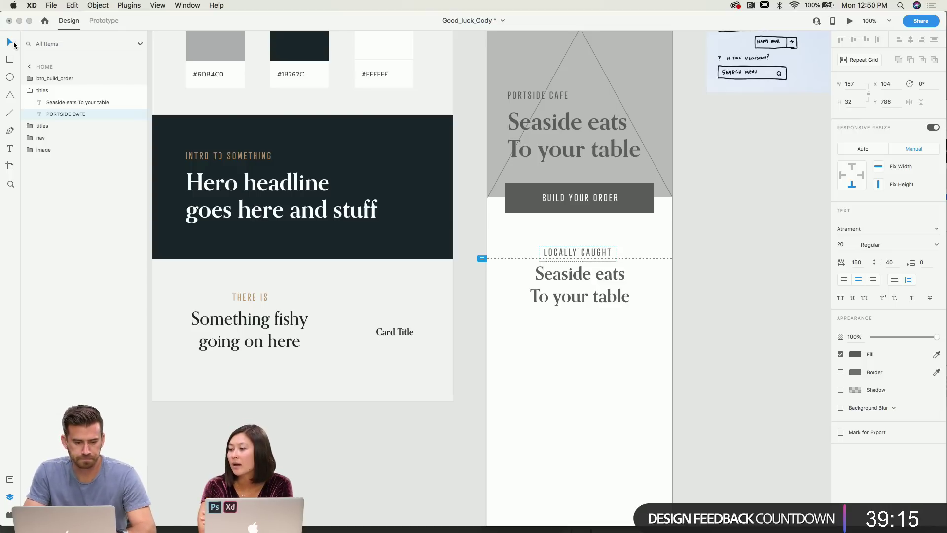
# Replace the headline text beneath the LOCALLY CAUGHT label with "Fresh seafood".
pyautogui.scroll(-2, 513, 222)
pyautogui.doubleClick(531, 243)
pyautogui.click(494, 239)
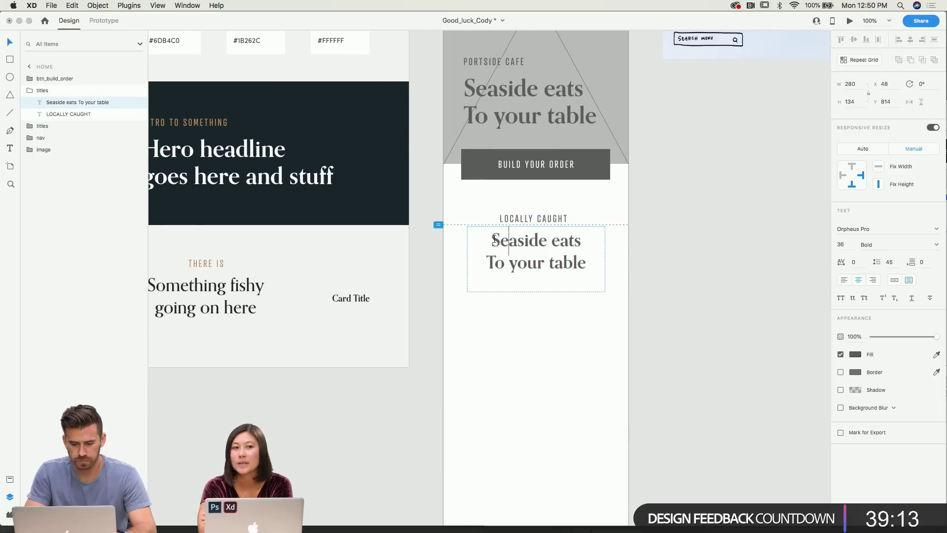
pyautogui.moveTo(495, 240); pyautogui.dragTo(646, 304)
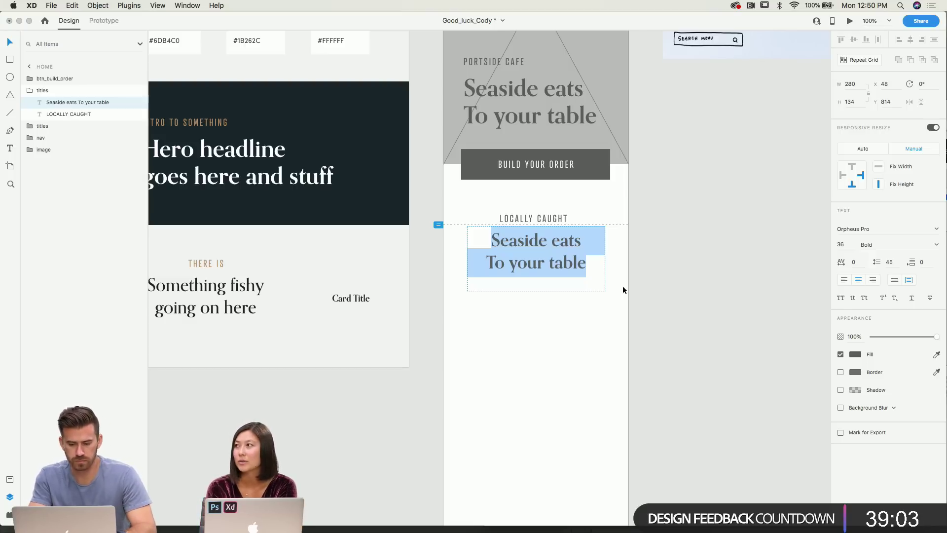
pyautogui.moveTo(588, 262); pyautogui.dragTo(487, 228)
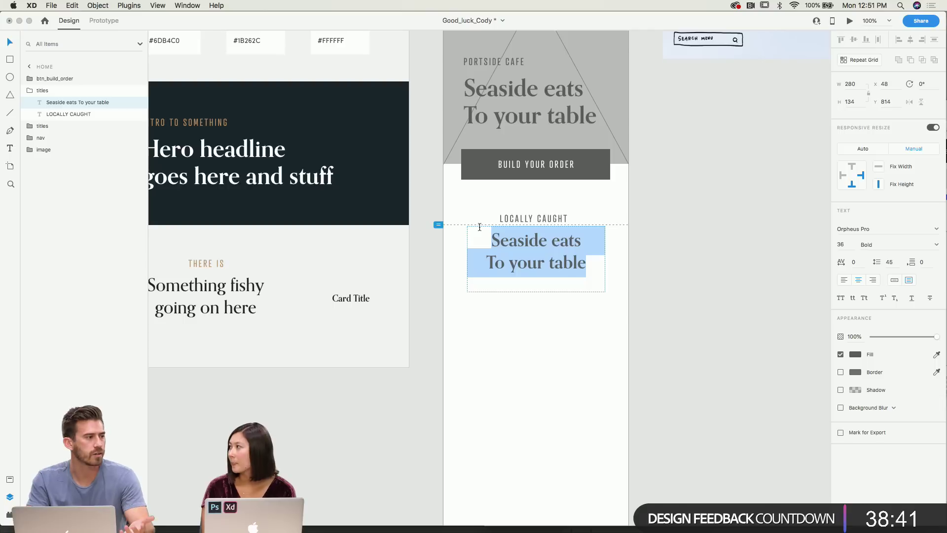
pyautogui.click(531, 246)
pyautogui.press('super+a')
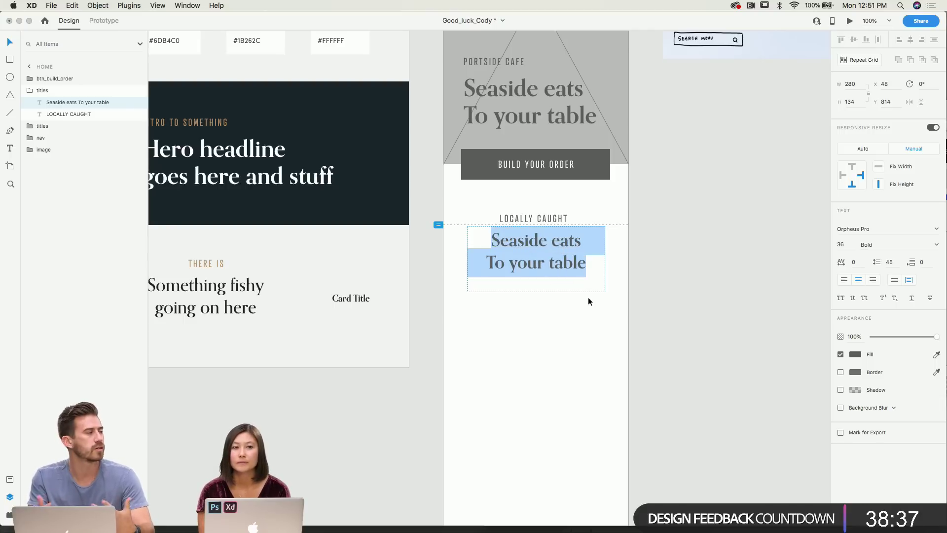
pyautogui.moveTo(582, 270); pyautogui.dragTo(485, 245)
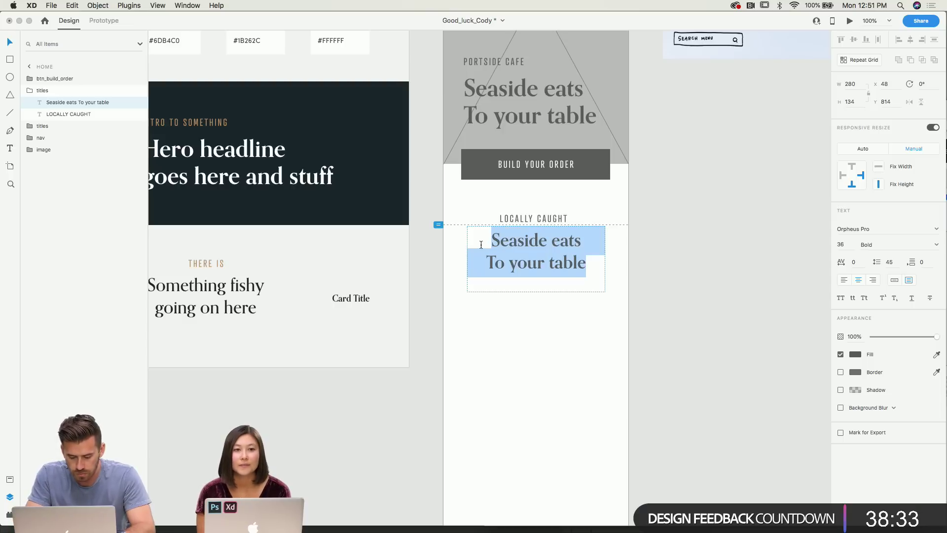
pyautogui.write('Fresh')
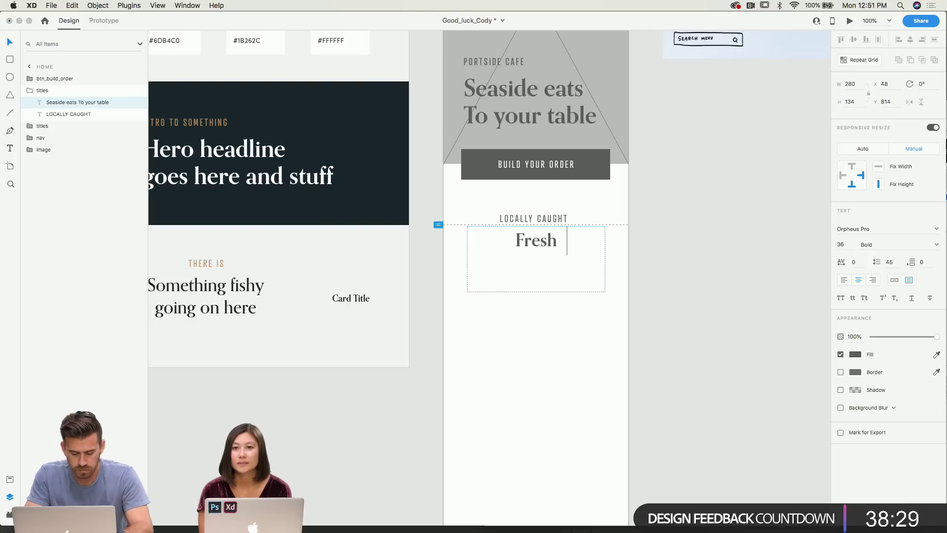
pyautogui.write(' seafood')
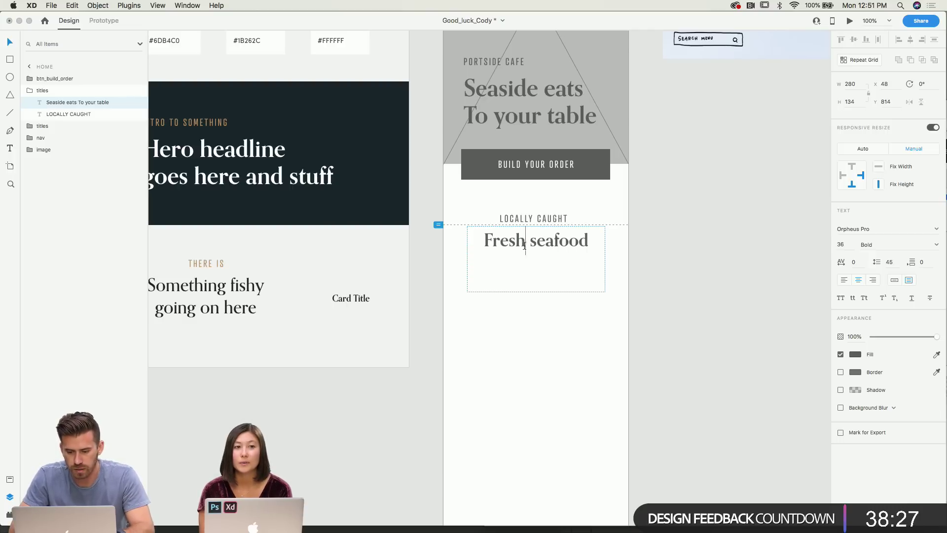
# Replace the headline beneath the LOCALLY CAUGHT label with "Always fresh" and "no exceptions" on two lines.
pyautogui.tripleClick(524, 245)
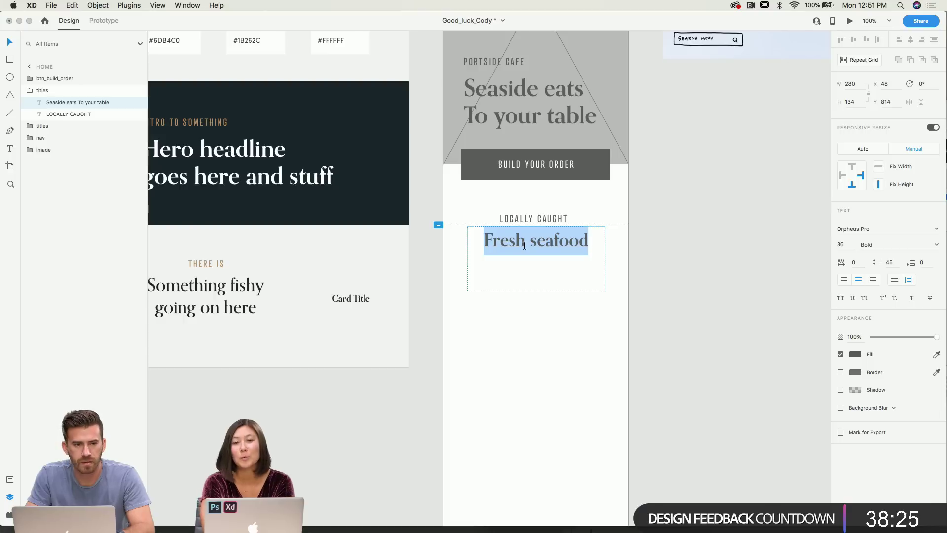
pyautogui.write('Alw')
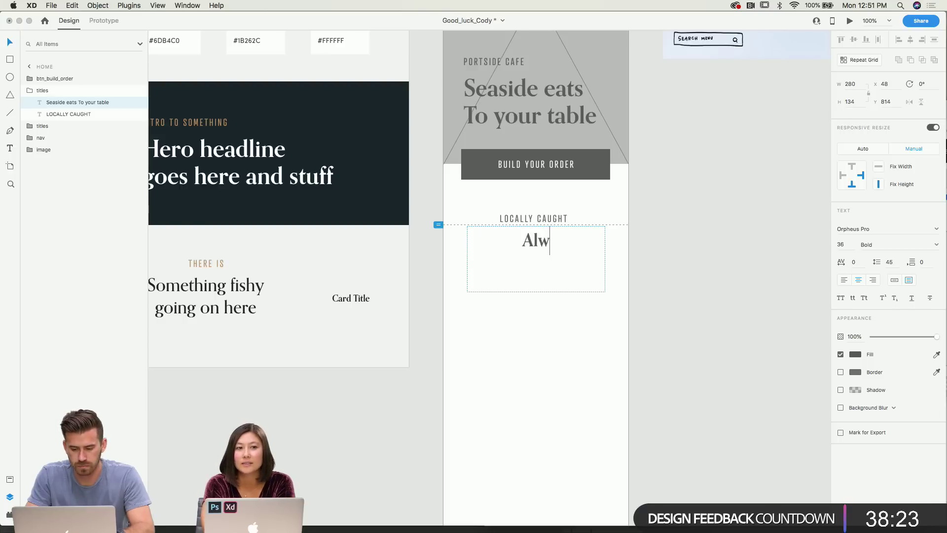
pyautogui.write('ays fresh')
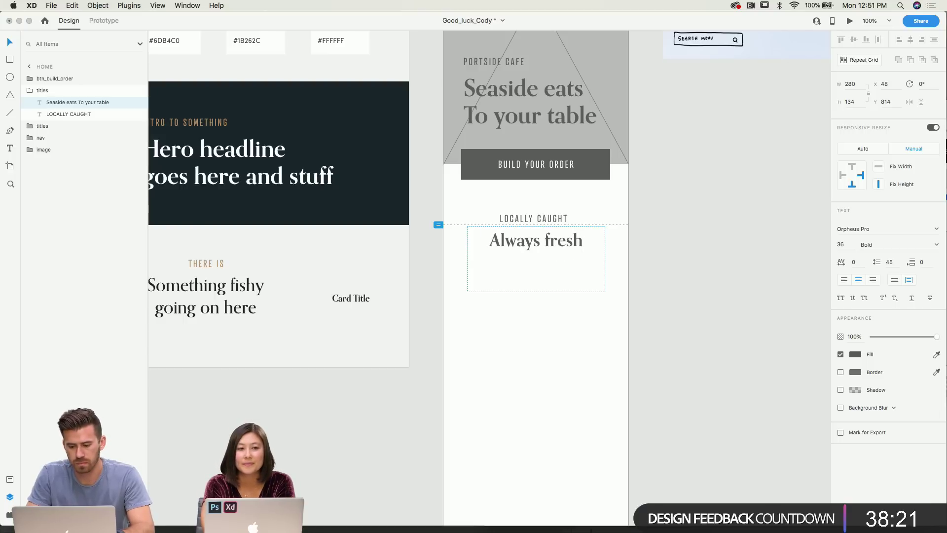
pyautogui.press('Return')
pyautogui.write('No ex')
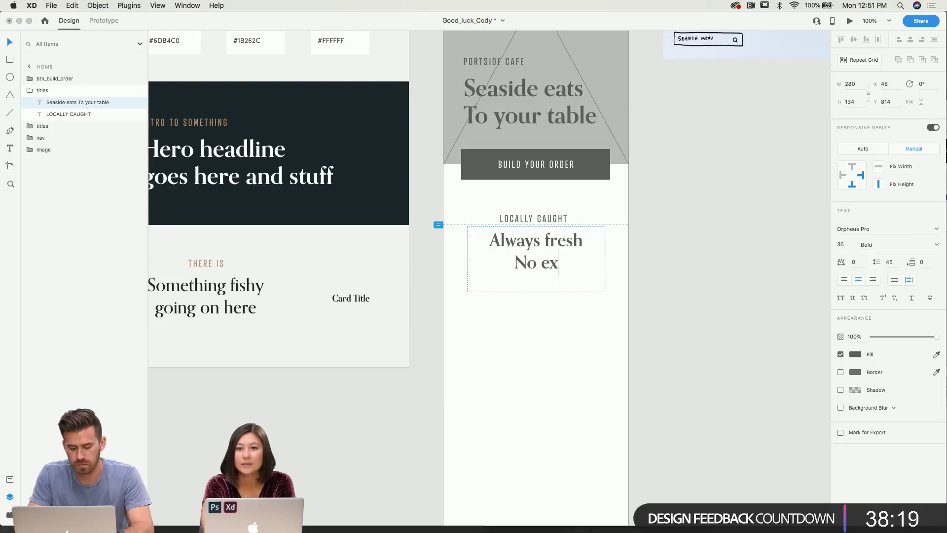
pyautogui.write('ceptions')
pyautogui.moveTo(495, 261); pyautogui.dragTo(483, 259)
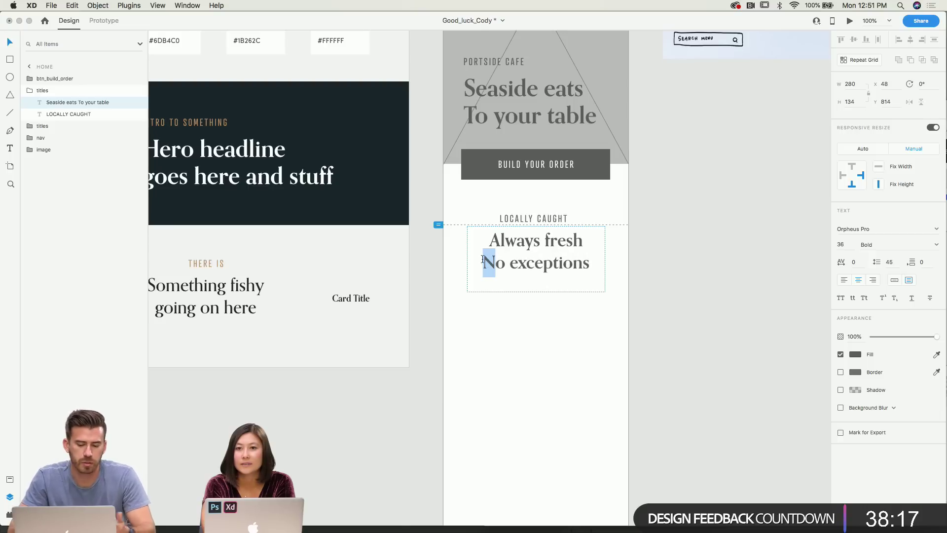
pyautogui.write('n')
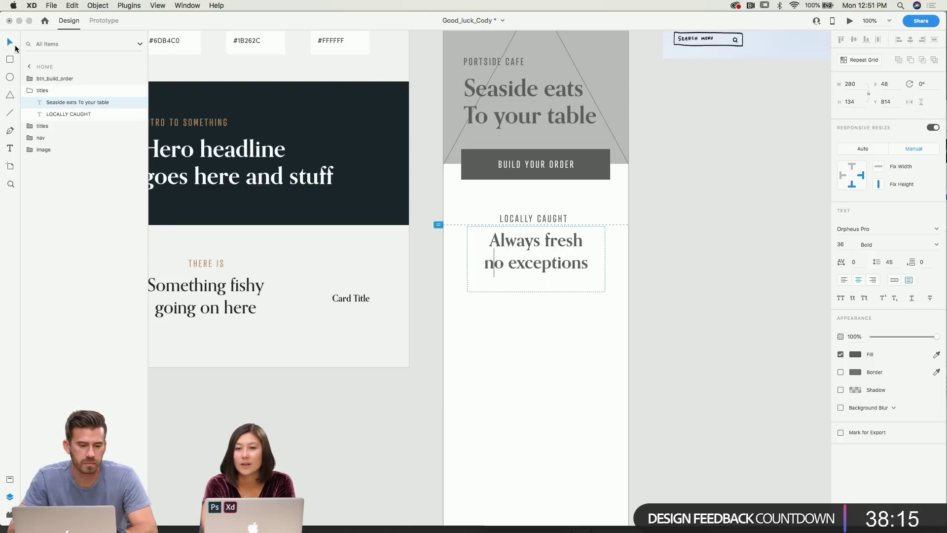
pyautogui.click(655, 212)
pyautogui.scroll(2, 655, 212)
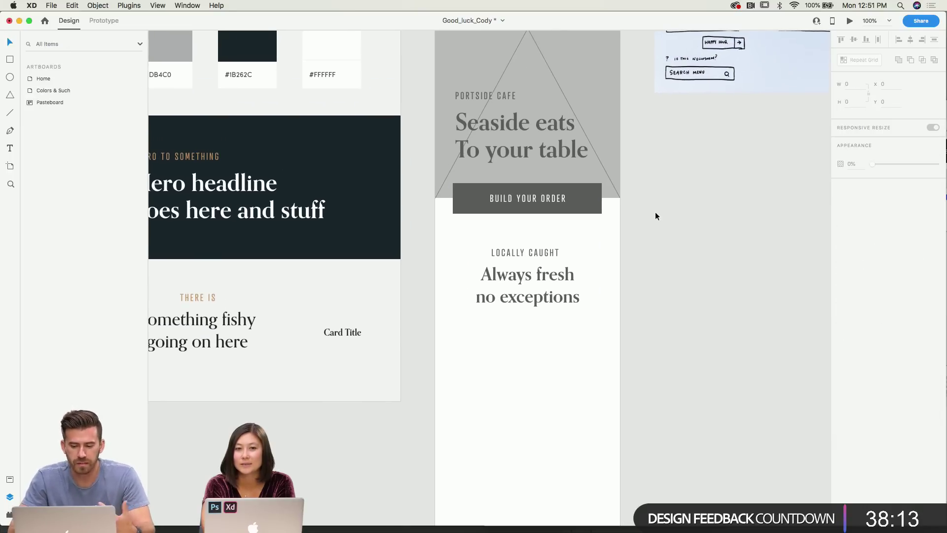
pyautogui.scroll(2, 655, 212)
pyautogui.scroll(-3, 653, 211)
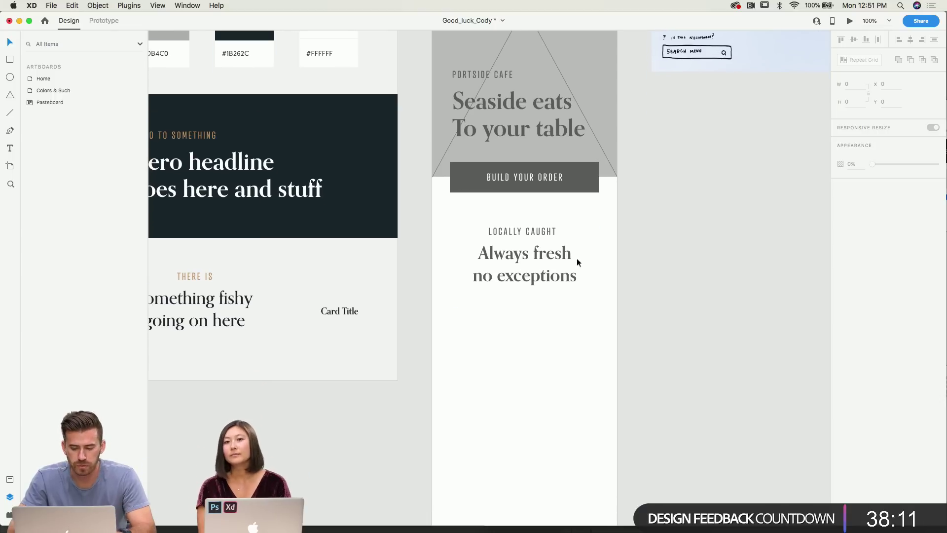
pyautogui.click(551, 243)
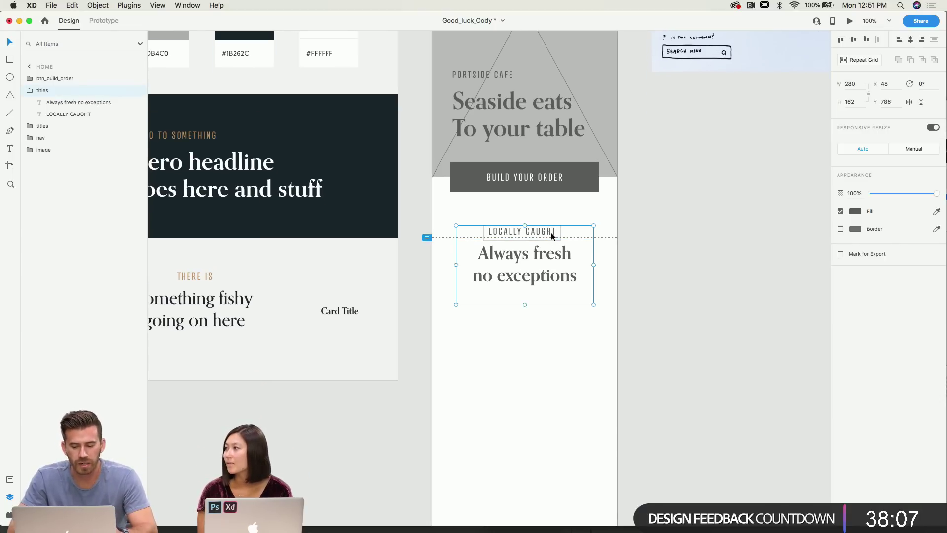
pyautogui.scroll(1, 551, 232)
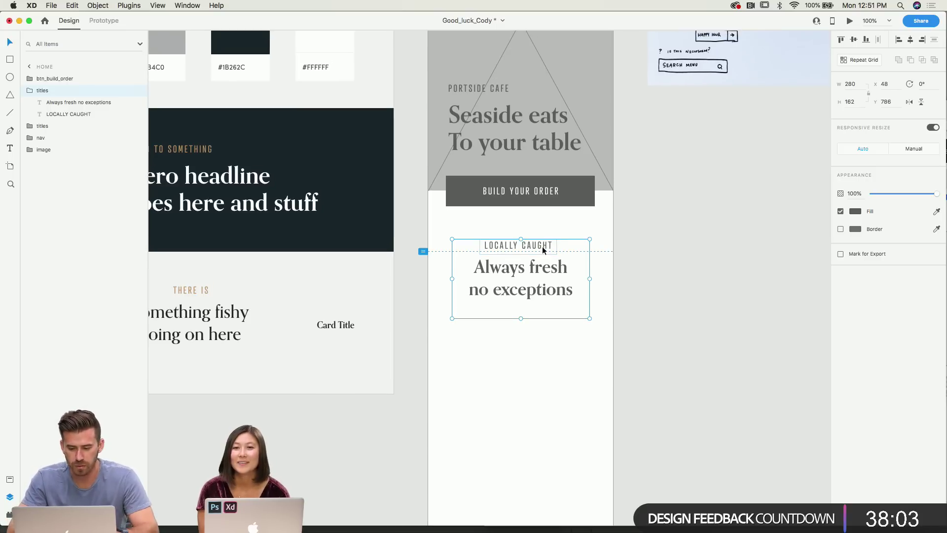
pyautogui.scroll(1, 542, 246)
pyautogui.scroll(-2, 543, 247)
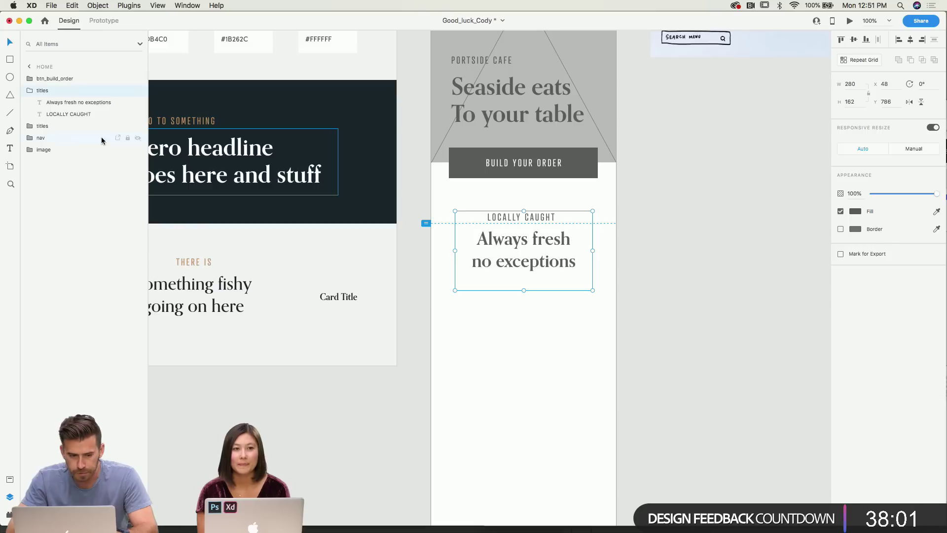
# Draw a square of about 292 by 292 beneath the "Always fresh no exceptions" headline and move it up closer to the text.
pyautogui.click(10, 59)
pyautogui.scroll(-2, 401, 277)
pyautogui.hscroll(1, 401, 277)
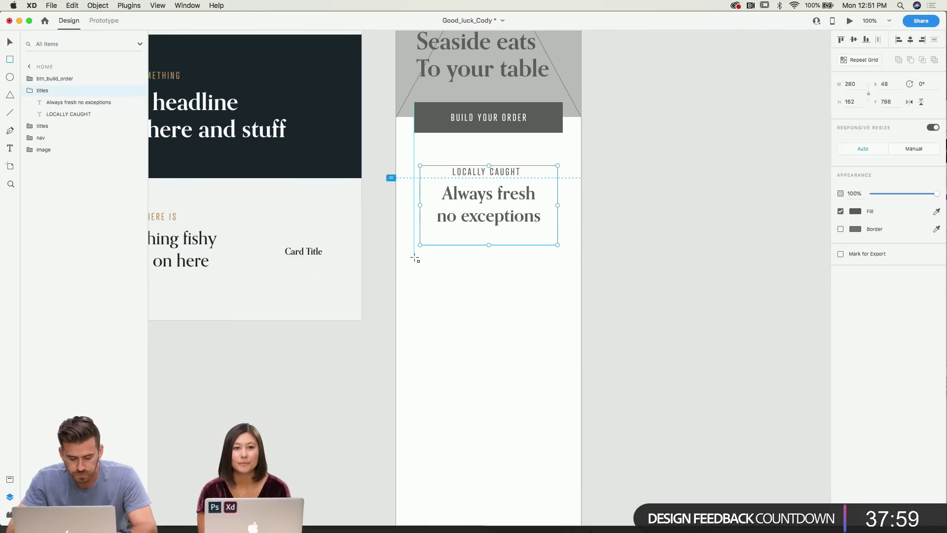
pyautogui.moveTo(416, 256); pyautogui.dragTo(561, 400)
pyautogui.click(10, 45)
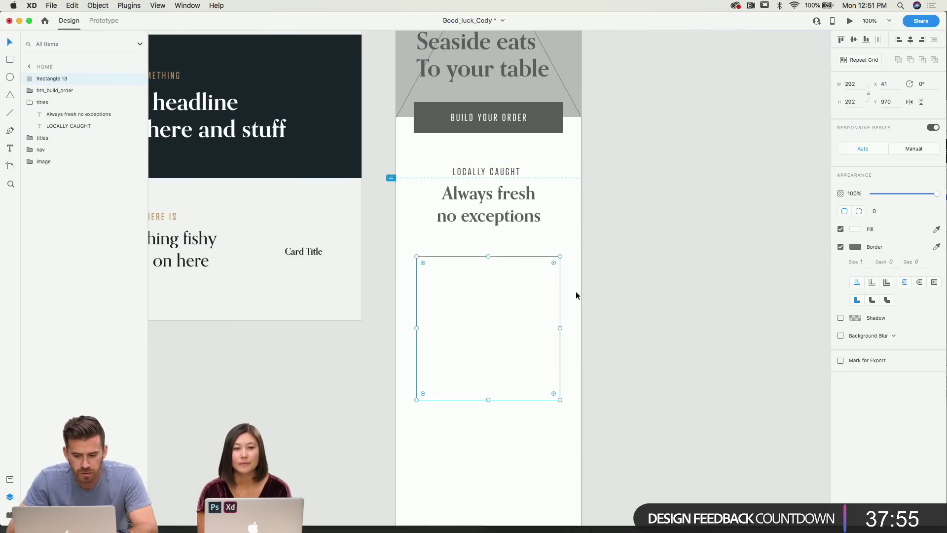
pyautogui.moveTo(534, 256); pyautogui.dragTo(536, 242)
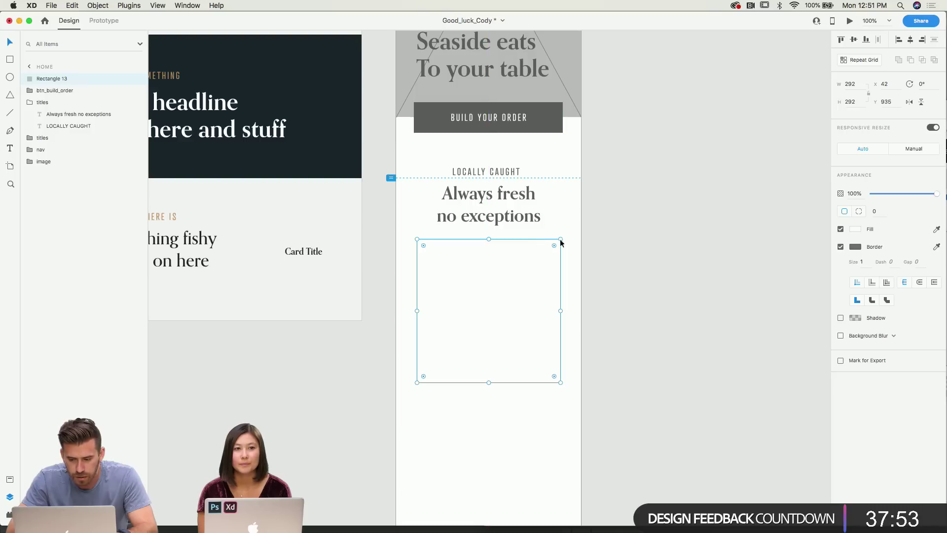
# Fill the new square with the hero image placeholder's grey, #BABABA, sampled from the canvas, and remove its border.
pyautogui.click(855, 230)
pyautogui.click(835, 268)
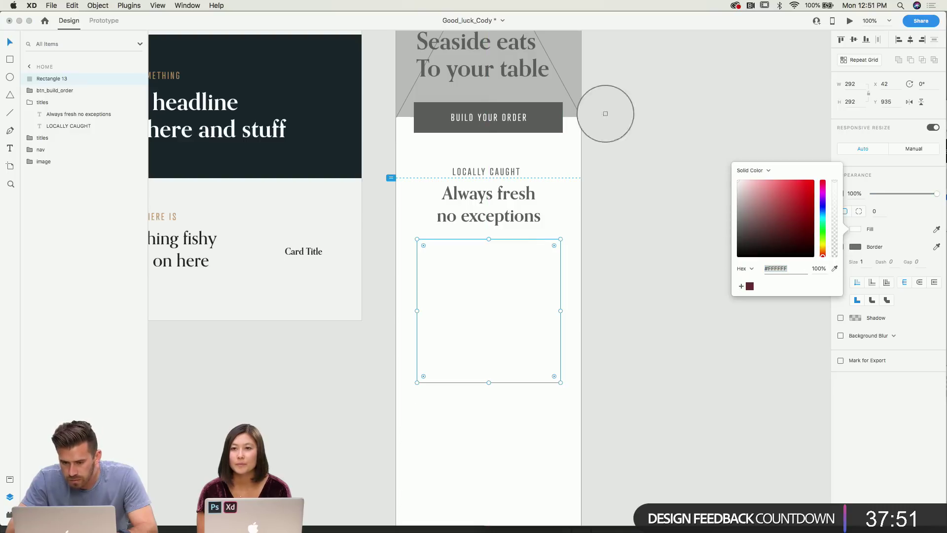
pyautogui.click(526, 82)
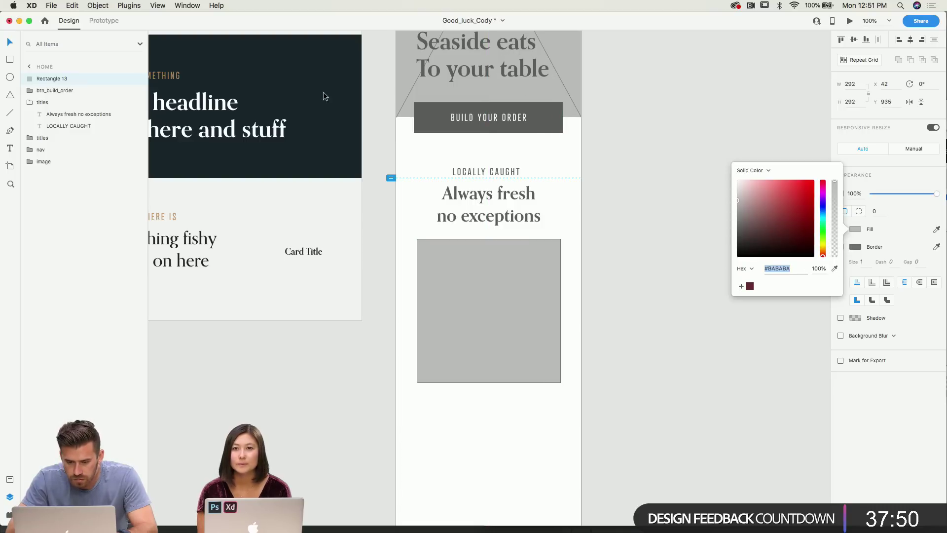
pyautogui.click(10, 44)
pyautogui.click(841, 246)
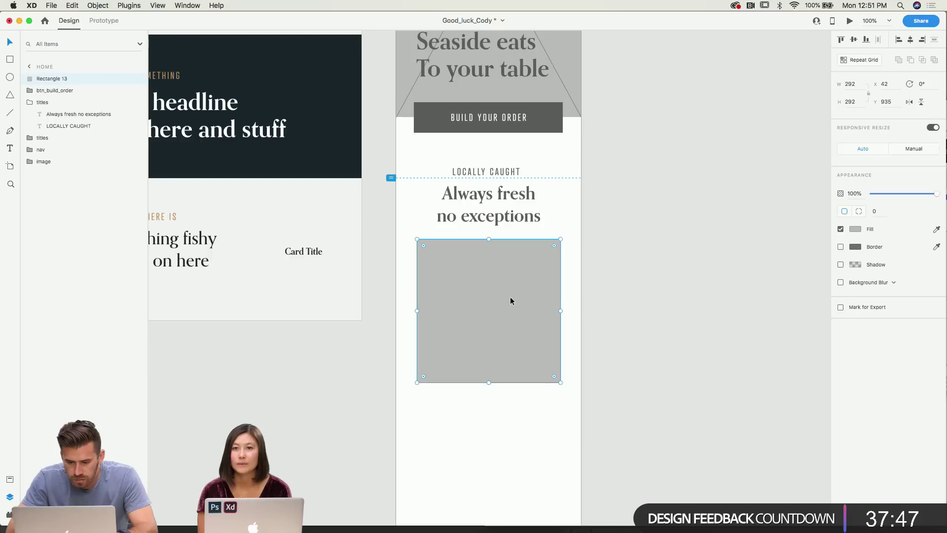
# Duplicate both diagonal lines of the hero image placeholder and place the copies lower down, over the grey square.
pyautogui.scroll(1, 510, 296)
pyautogui.doubleClick(565, 100)
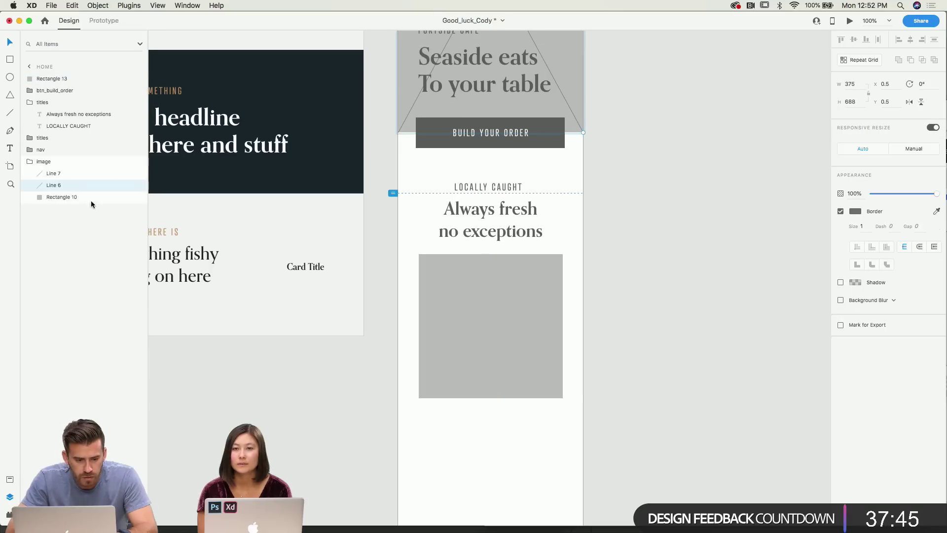
pyautogui.click(560, 88)
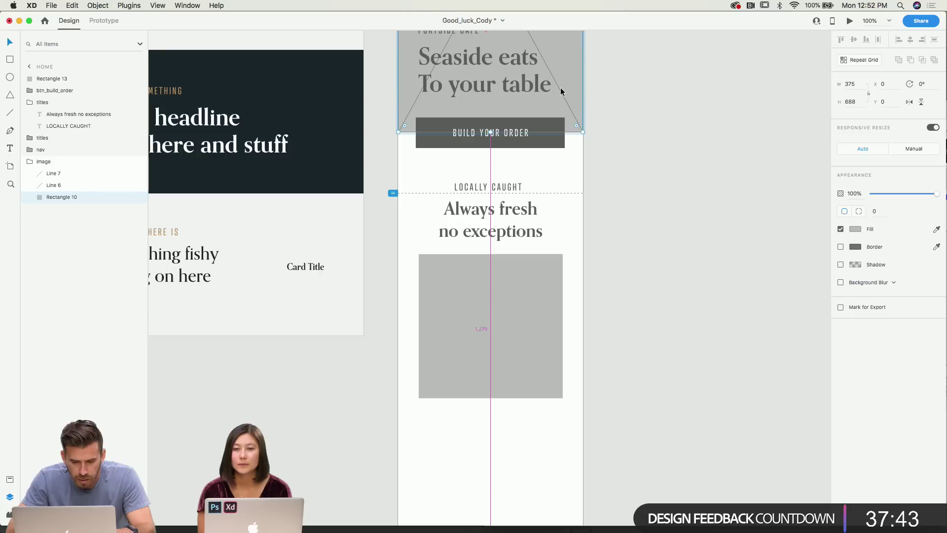
pyautogui.click(575, 116)
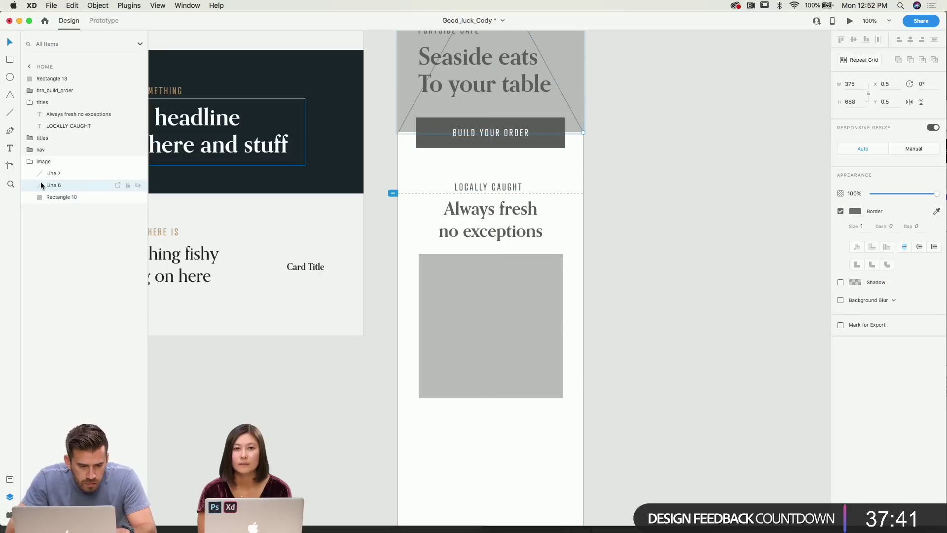
pyautogui.keyDown('shift'); pyautogui.click(400, 125); pyautogui.keyUp('shift')
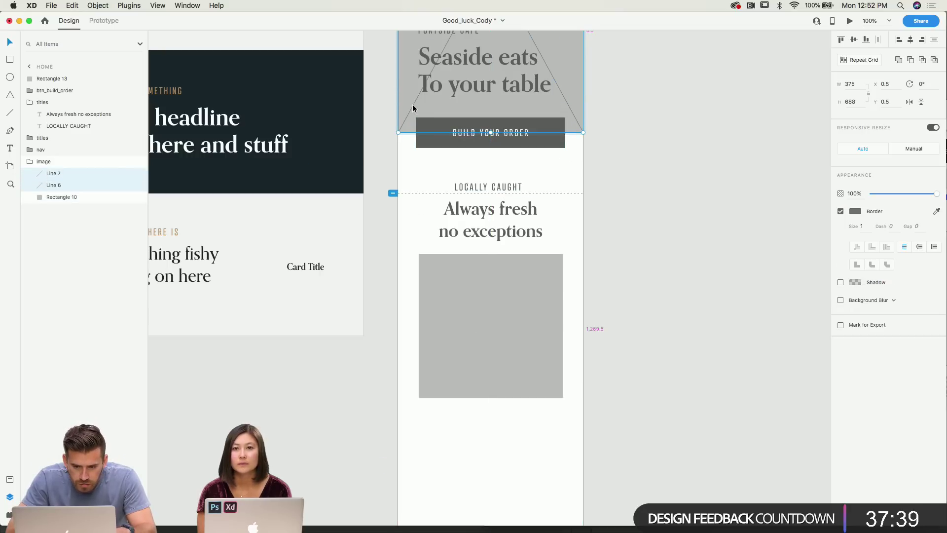
pyautogui.moveTo(412, 105); pyautogui.dragTo(424, 431)
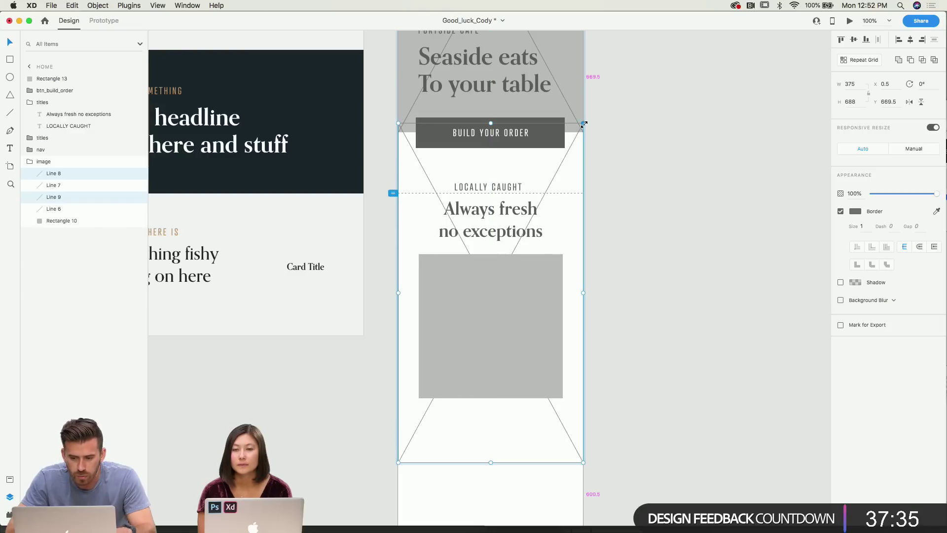
# Shrink the copied diagonal lines to about 168 by 308 and move them out of the image group onto the Home artboard.
pyautogui.moveTo(583, 122); pyautogui.dragTo(531, 192)
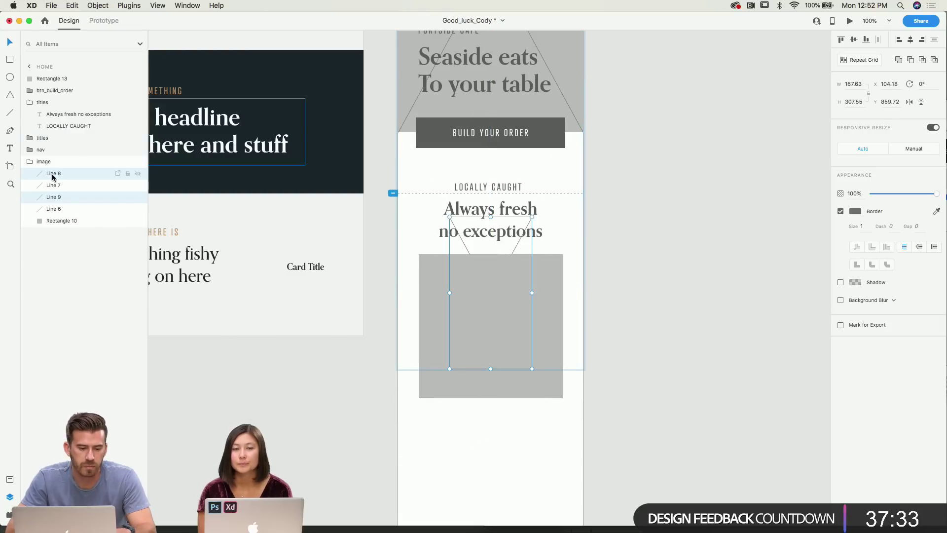
pyautogui.press('super+x')
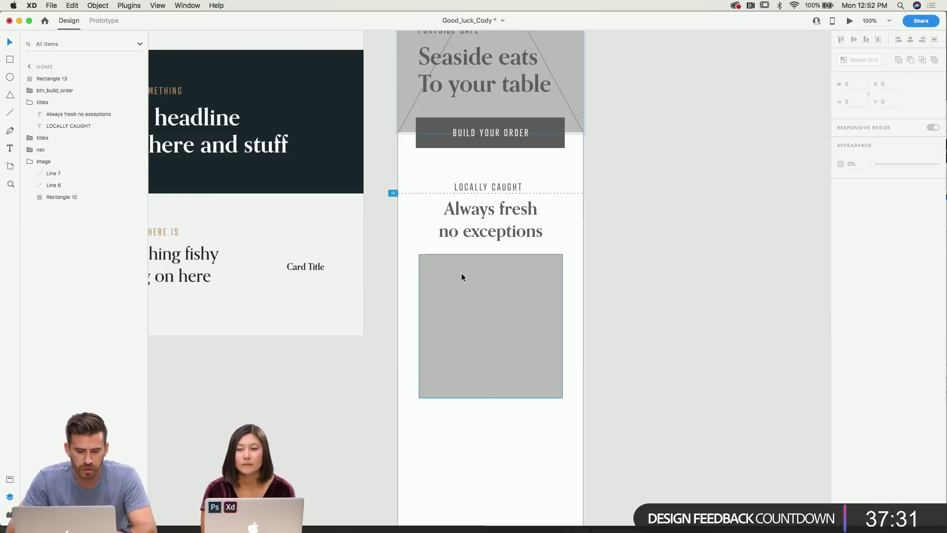
pyautogui.press('super+v')
# Move the crossed lines over the grey square and stretch them to its top, bottom and left edges.
pyautogui.scroll(-2, 462, 274)
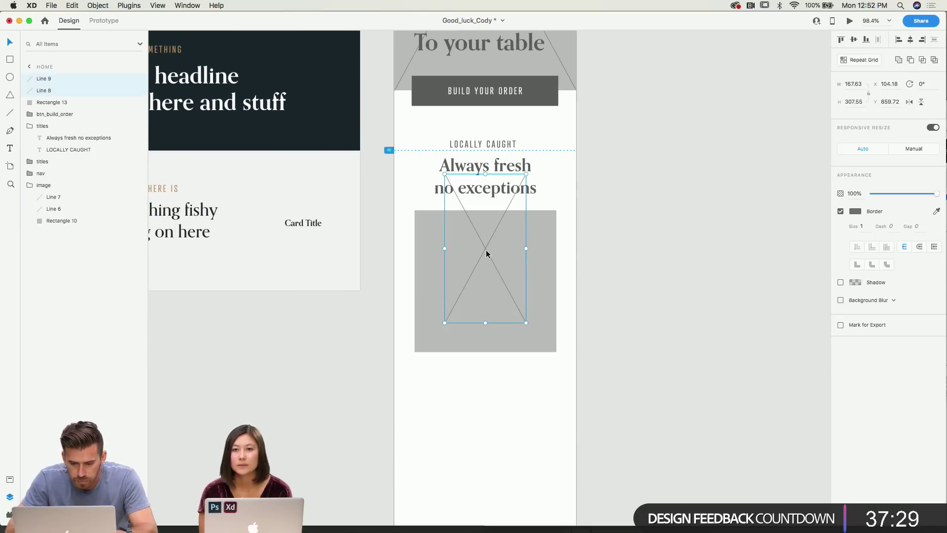
pyautogui.moveTo(486, 253); pyautogui.dragTo(482, 281)
pyautogui.moveTo(487, 203); pyautogui.dragTo(486, 210)
pyautogui.moveTo(445, 279); pyautogui.dragTo(413, 280)
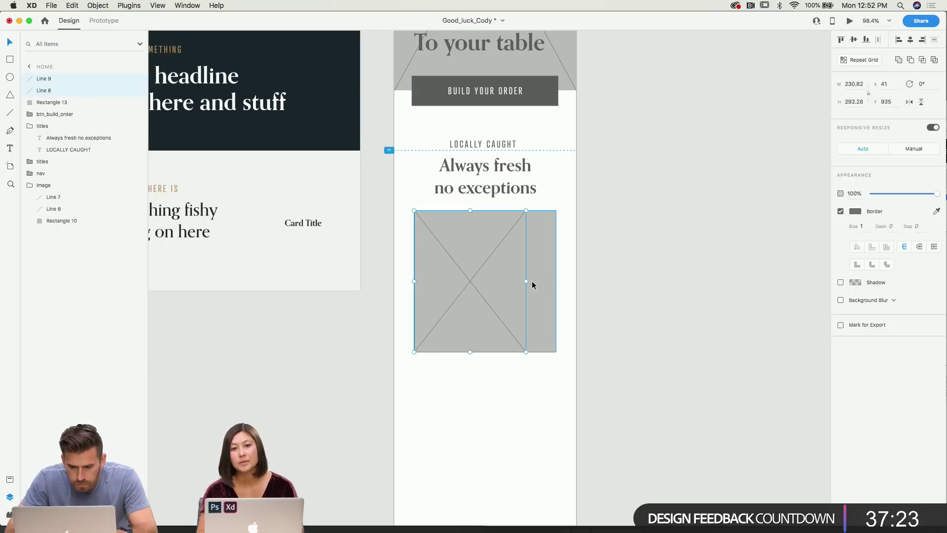
# Widen the two diagonal lines to 293 to span the grey rectangle and group them with Rectangle 13.
pyautogui.moveTo(525, 280); pyautogui.dragTo(556, 282)
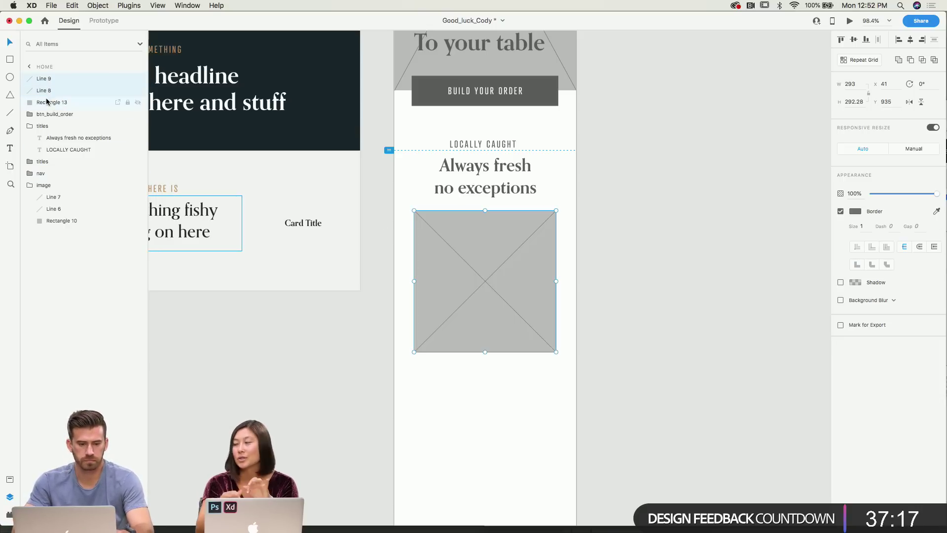
pyautogui.keyDown('shift'); pyautogui.click(46, 103); pyautogui.keyUp('shift')
pyautogui.rightClick(46, 81)
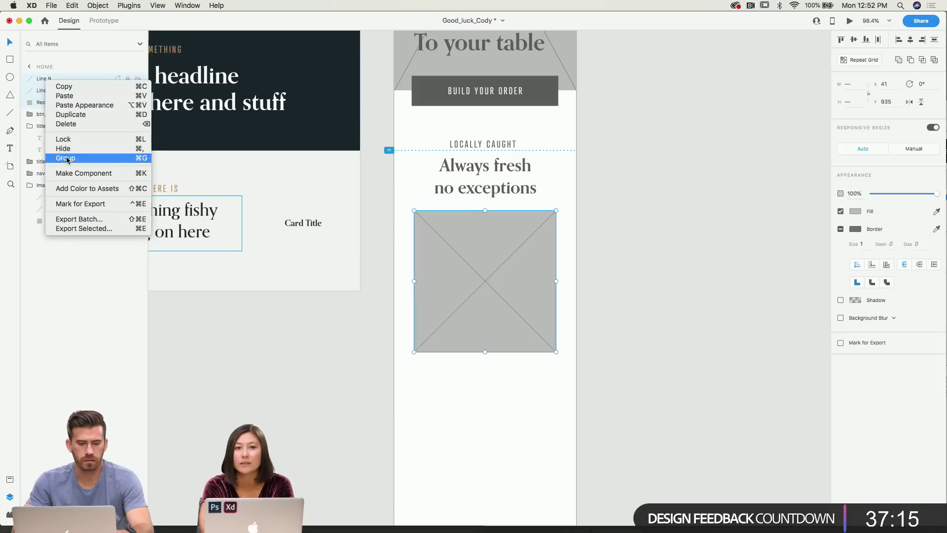
pyautogui.click(67, 158)
# Rename the new group image_feature and collapse the expanded titles and image groups in the layer list.
pyautogui.doubleClick(50, 78)
pyautogui.press('BackSpace')
pyautogui.write('image')
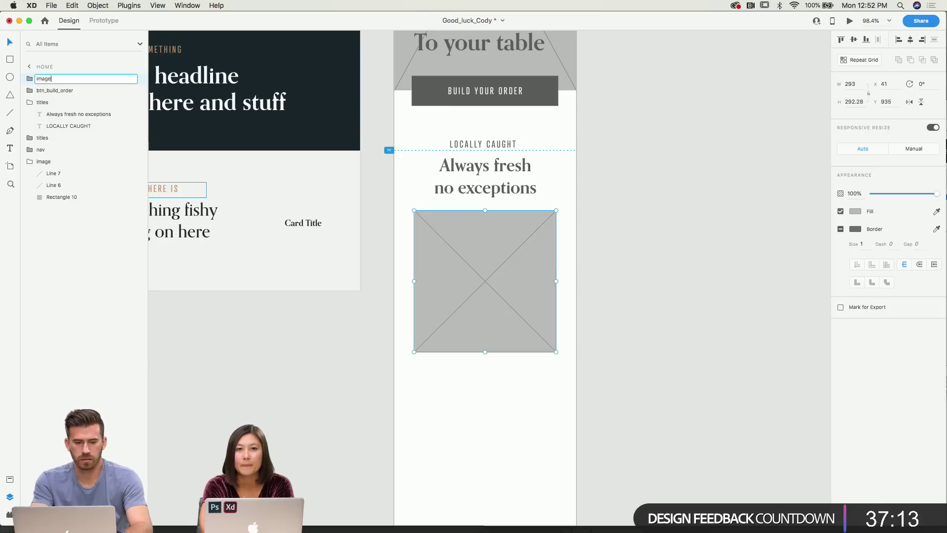
pyautogui.write('_feature')
pyautogui.press('Return')
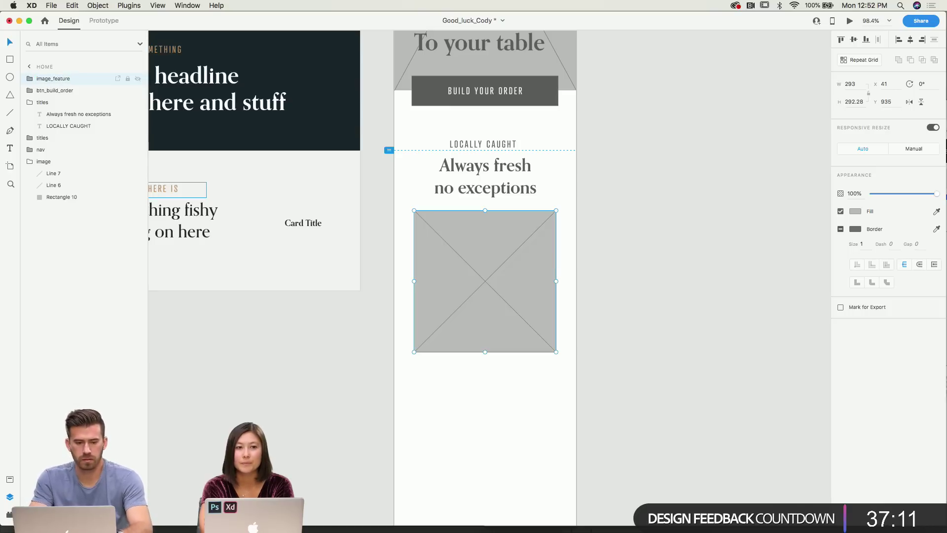
pyautogui.click(30, 102)
pyautogui.click(30, 138)
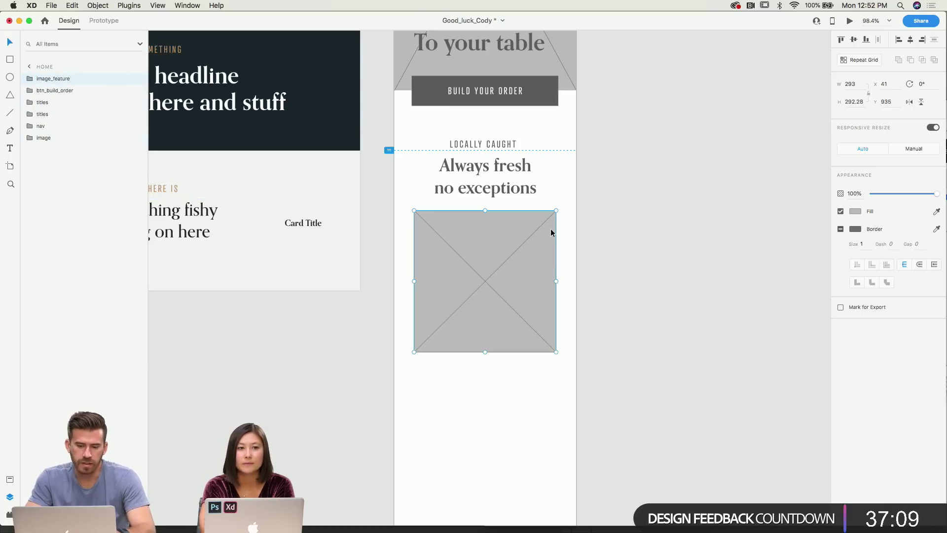
pyautogui.scroll(5, 552, 232)
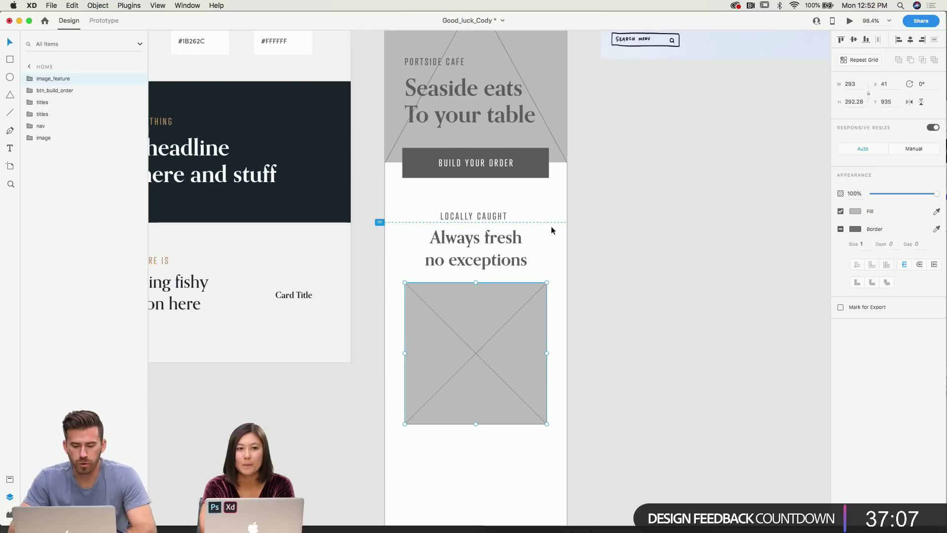
pyautogui.scroll(-5, 559, 310)
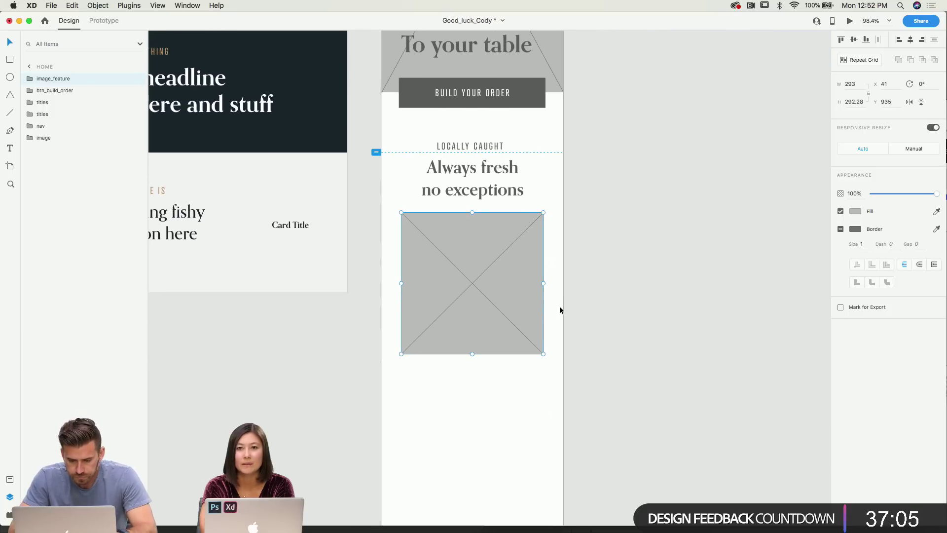
pyautogui.scroll(5, 560, 309)
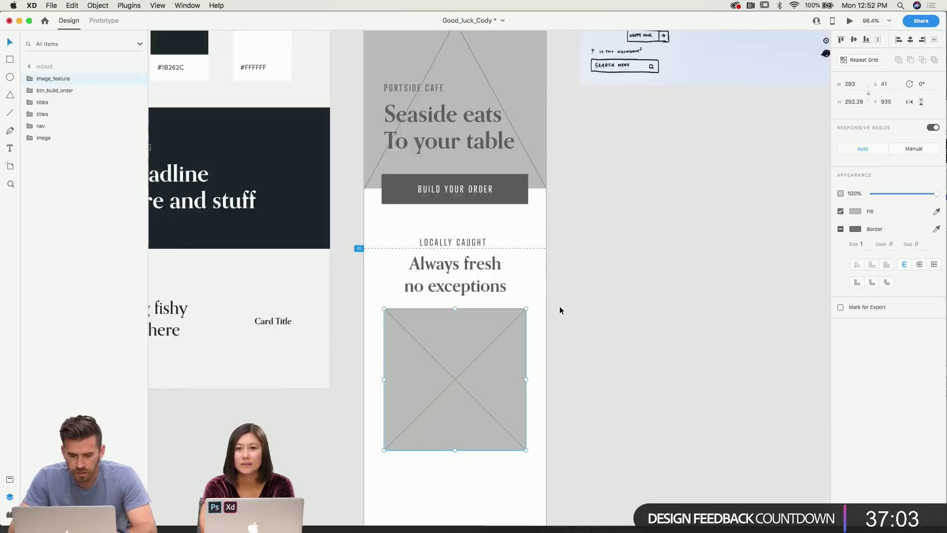
pyautogui.scroll(5, 560, 309)
pyautogui.scroll(-10, 559, 309)
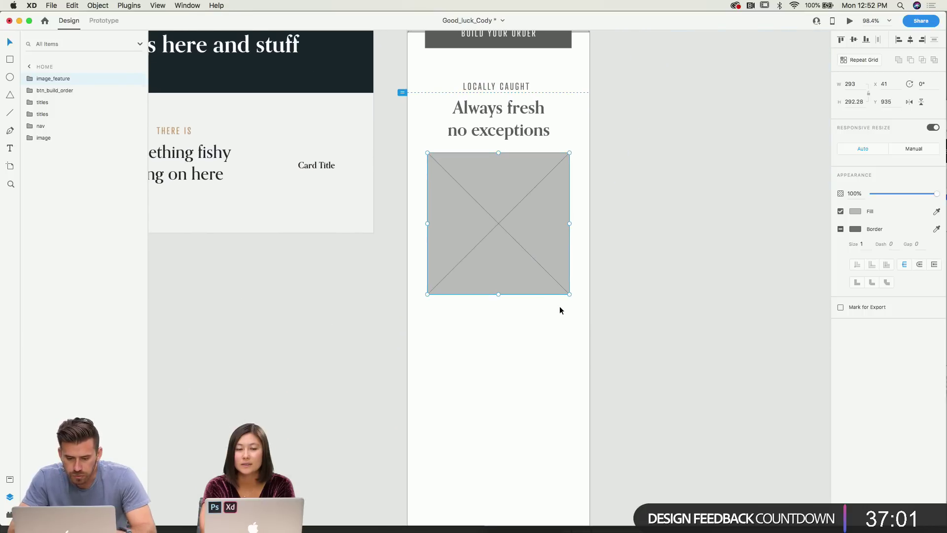
pyautogui.scroll(1, 500, 380)
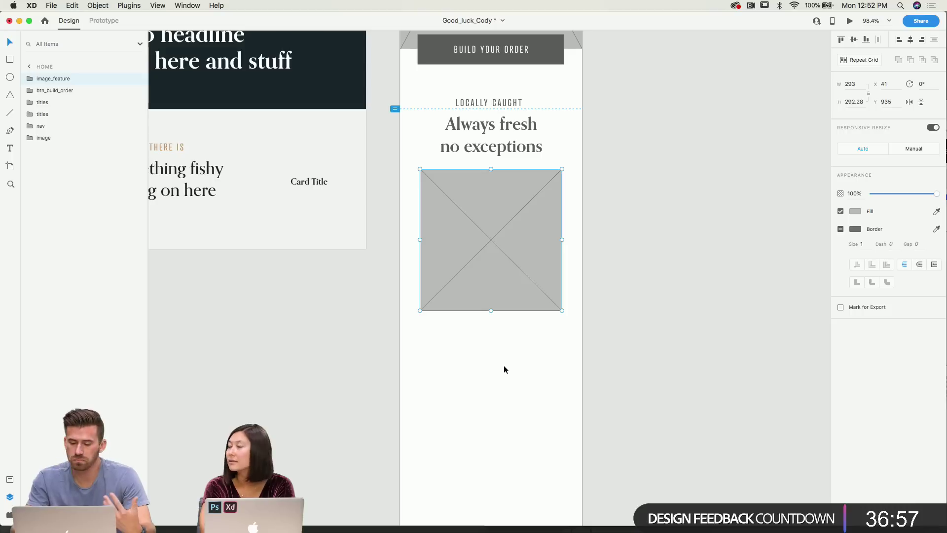
# Paste a copy of the hero image placeholder below the feature image at X 0, Y 1276, and shorten it to about 428 high.
pyautogui.scroll(3, 504, 369)
pyautogui.scroll(4, 560, 110)
pyautogui.click(560, 110)
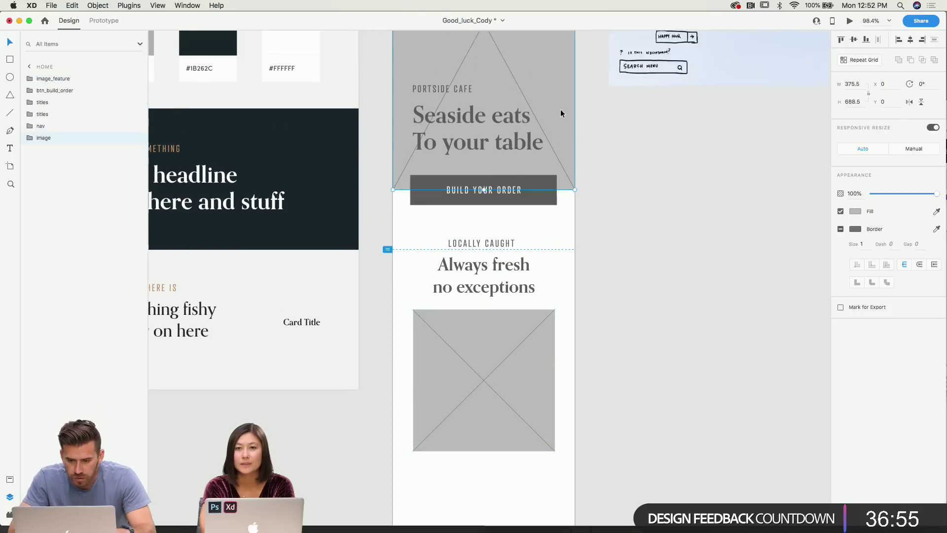
pyautogui.scroll(6, 542, 152)
pyautogui.press('super+c')
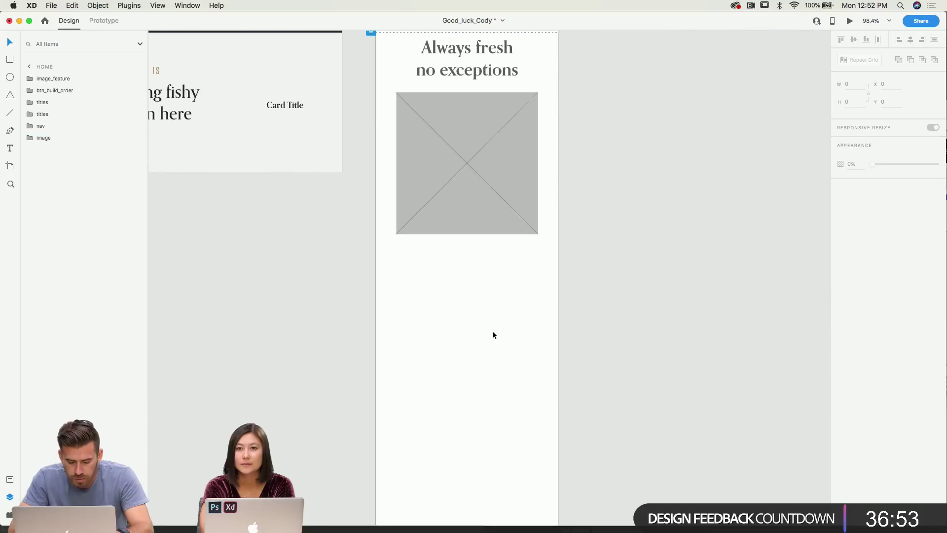
pyautogui.press('super+v')
pyautogui.moveTo(511, 225); pyautogui.dragTo(499, 370)
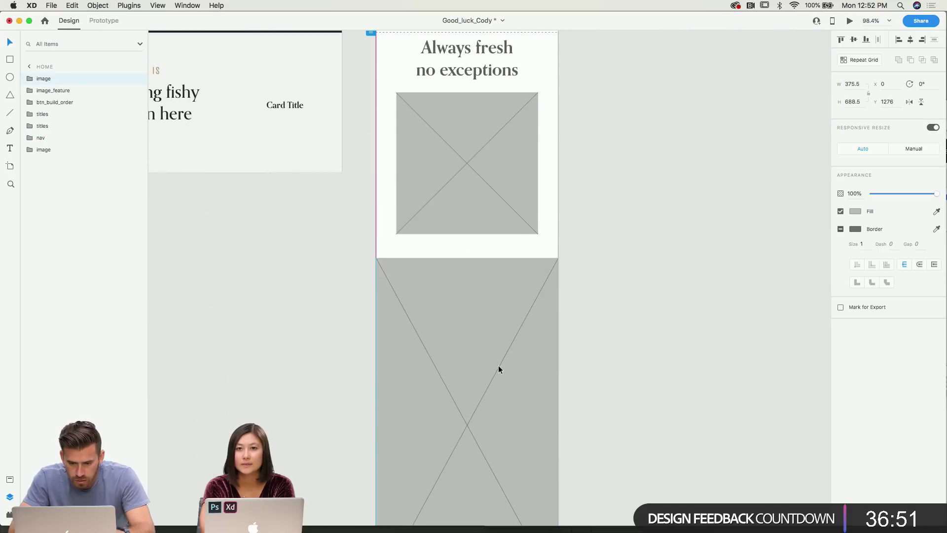
pyautogui.scroll(-5, 483, 395)
pyautogui.moveTo(463, 446); pyautogui.dragTo(473, 333)
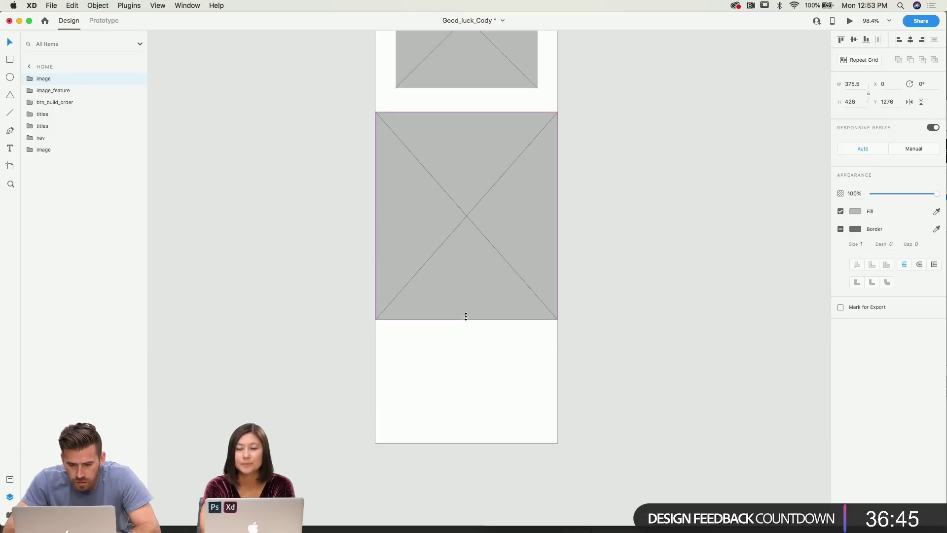
# Duplicate the "Always fresh no exceptions" titles group and place the copy over the new full-width placeholder at X 48, Y 1405.
pyautogui.scroll(5, 465, 316)
pyautogui.click(461, 138)
pyautogui.press('super+d')
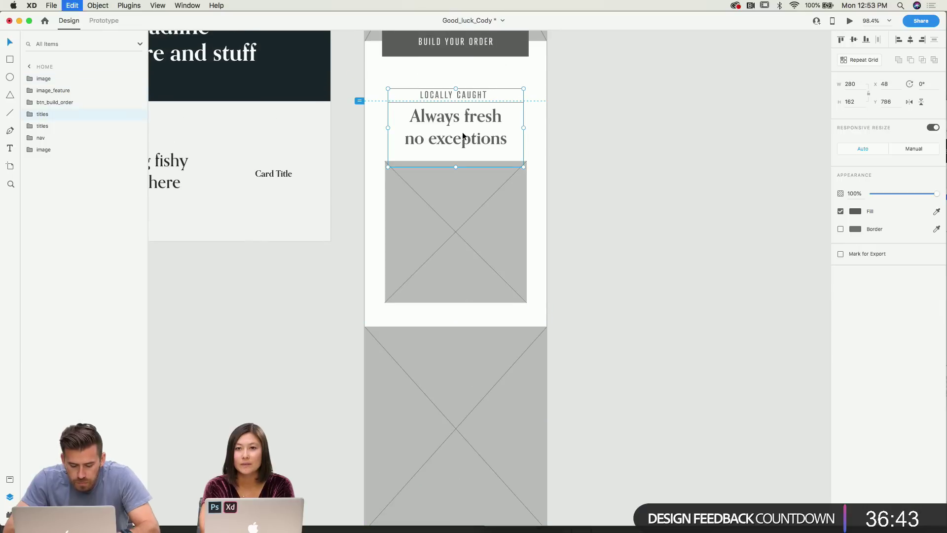
pyautogui.scroll(-3, 461, 134)
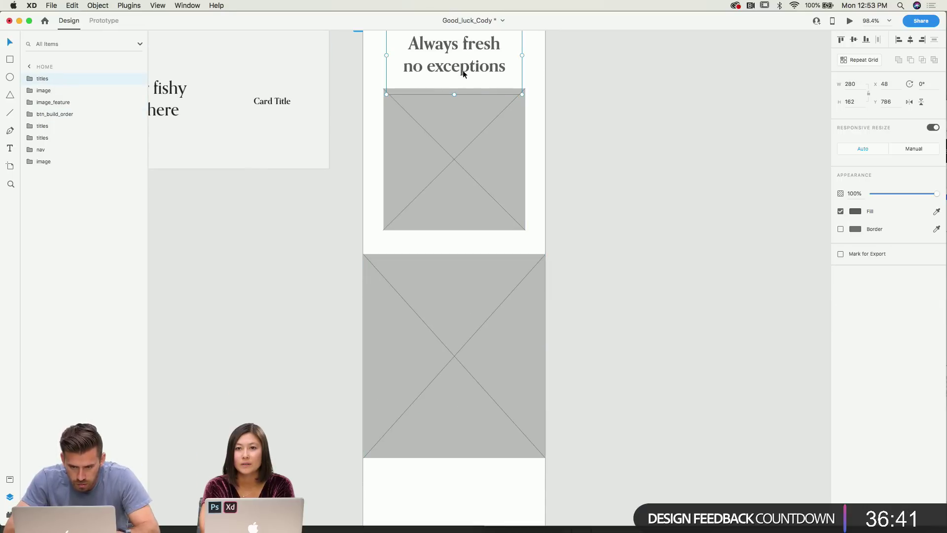
pyautogui.moveTo(463, 70); pyautogui.dragTo(451, 370)
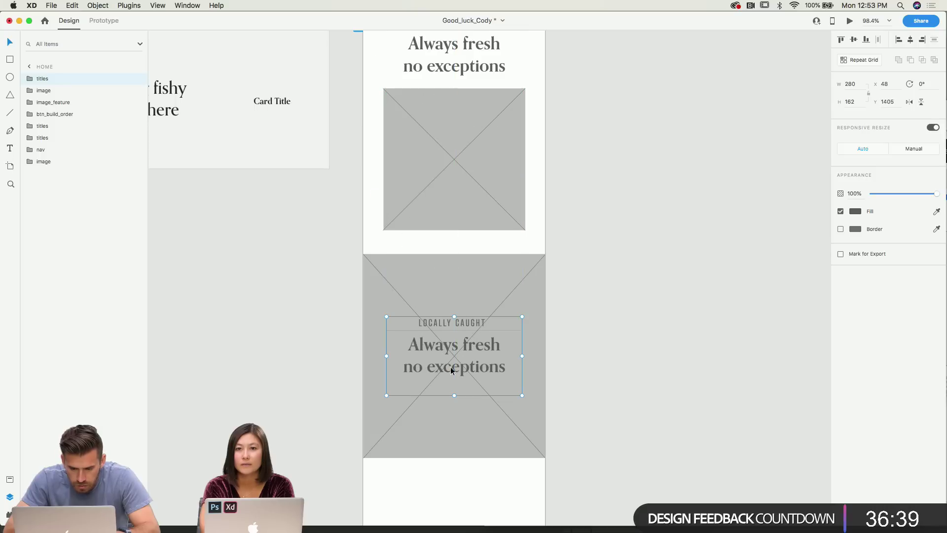
# Change the small heading in the duplicated titles group to "LOCATED NEAR".
pyautogui.doubleClick(466, 322)
pyautogui.doubleClick(466, 322)
pyautogui.press('super+a')
pyautogui.write('LOCA')
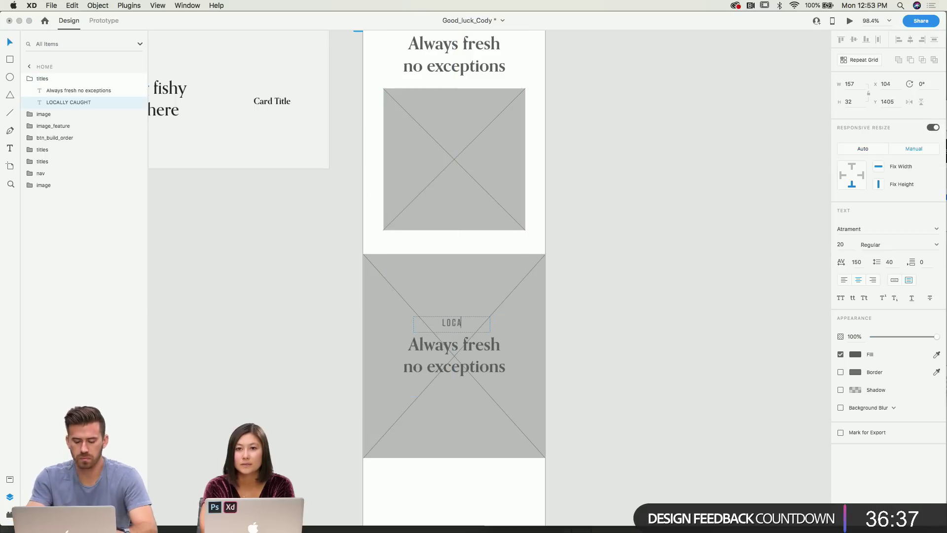
pyautogui.write('TED NEAR')
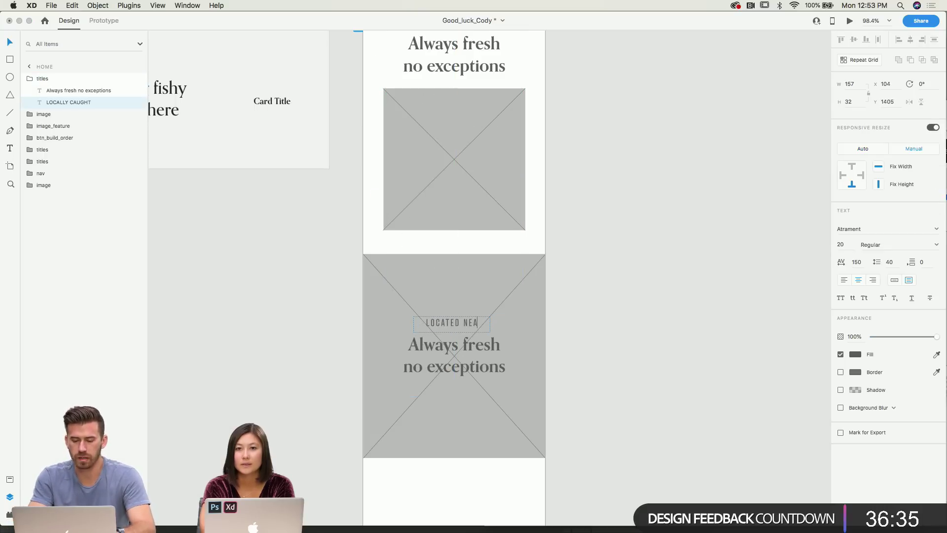
# Replace the large headline under LOCATED NEAR with "Pier 32" and shorten its text box to about 75 high.
pyautogui.tripleClick(477, 352)
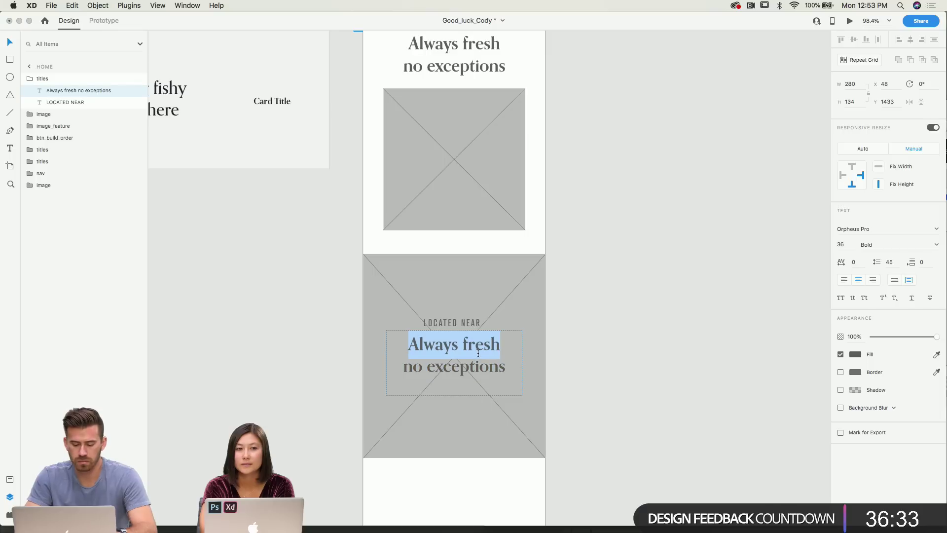
pyautogui.write('Plno exceptions')
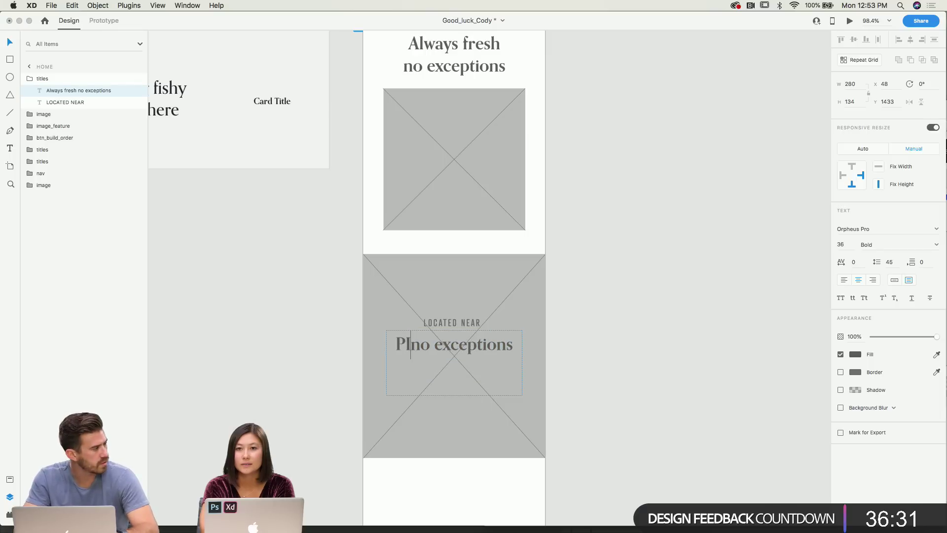
pyautogui.press('super+a')
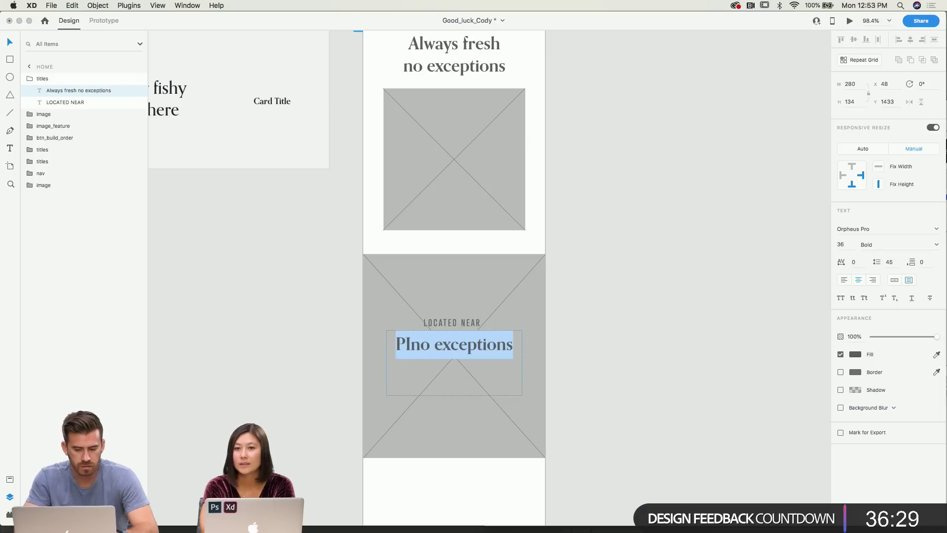
pyautogui.write('Pier 32')
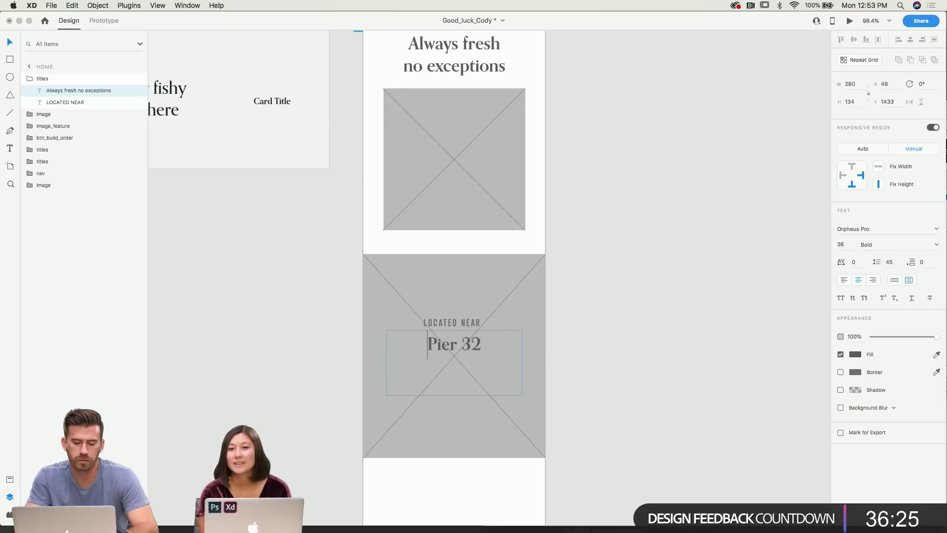
pyautogui.press('Escape')
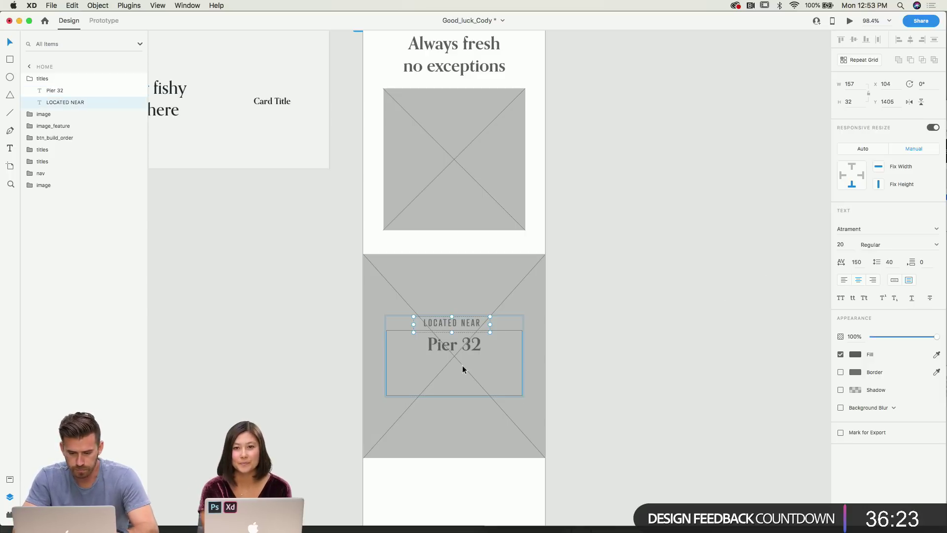
pyautogui.moveTo(454, 395); pyautogui.dragTo(452, 366)
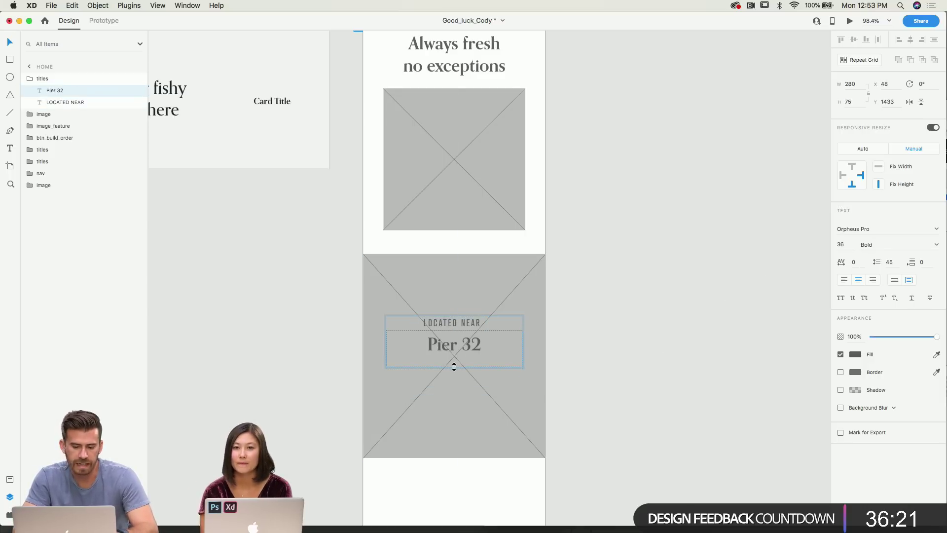
# Paste a copy of the BUILD YOUR ORDER button below the Pier 32 headline at X 37, Y 1531.
pyautogui.scroll(5, 443, 128)
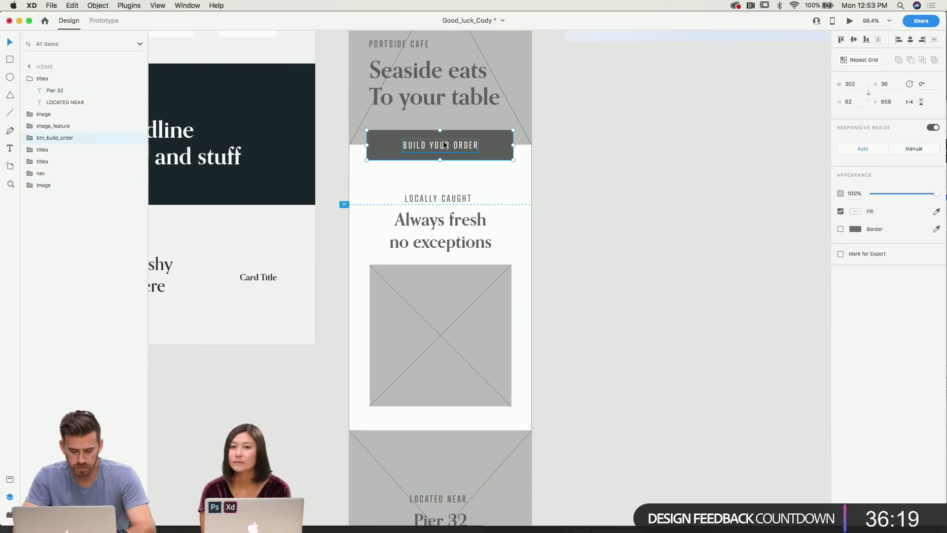
pyautogui.scroll(-5, 443, 141)
pyautogui.press('super+a')
pyautogui.press('super+v')
pyautogui.moveTo(457, 255); pyautogui.dragTo(452, 293)
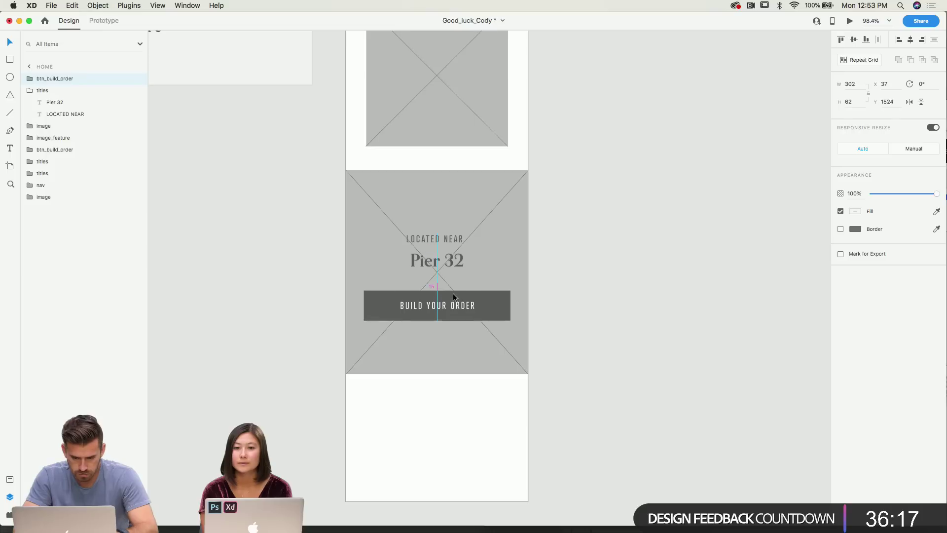
# Change the copied button's label to "LEARN MORE".
pyautogui.doubleClick(445, 313)
pyautogui.write('LEARN MORE')
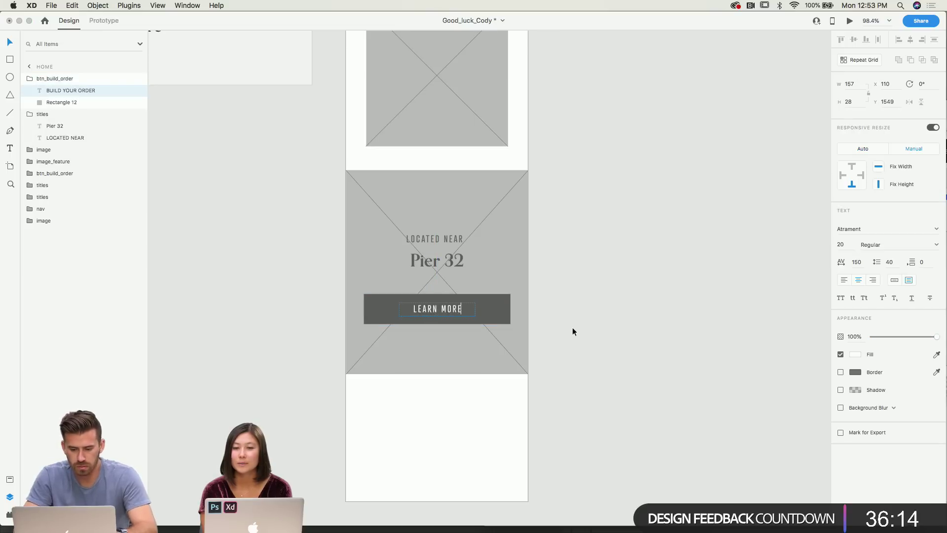
pyautogui.press('Escape')
pyautogui.click(508, 310)
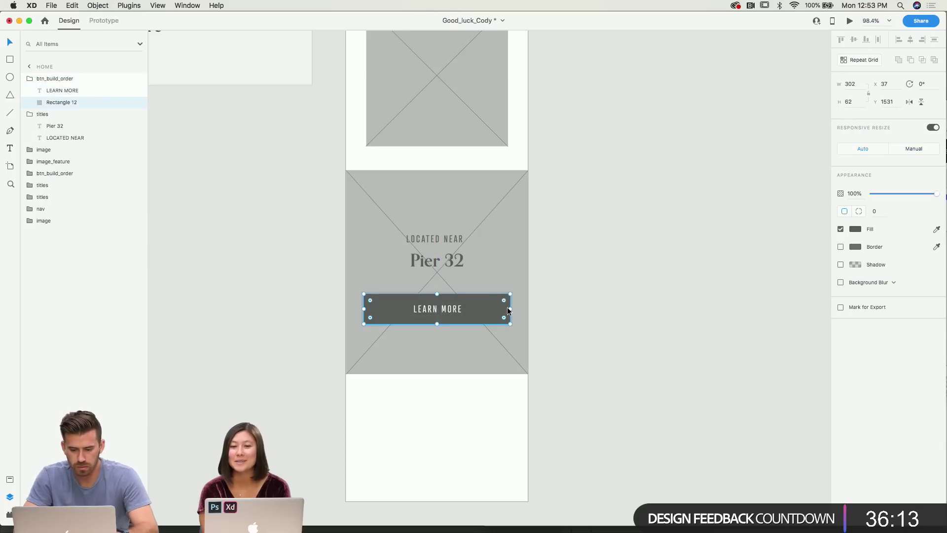
# Change the headline under LOCATED NEAR to "Pier 30".
pyautogui.doubleClick(457, 263)
pyautogui.doubleClick(457, 262)
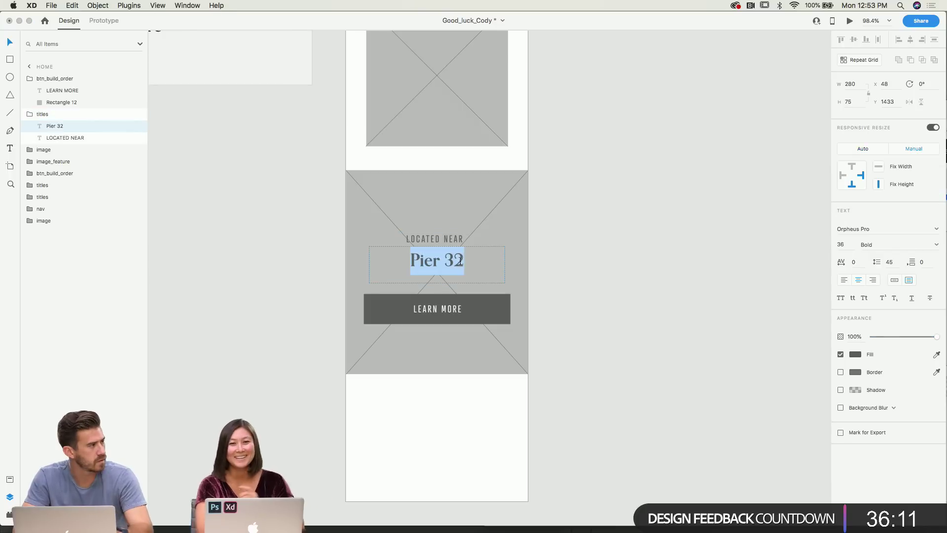
pyautogui.write('Pier 30')
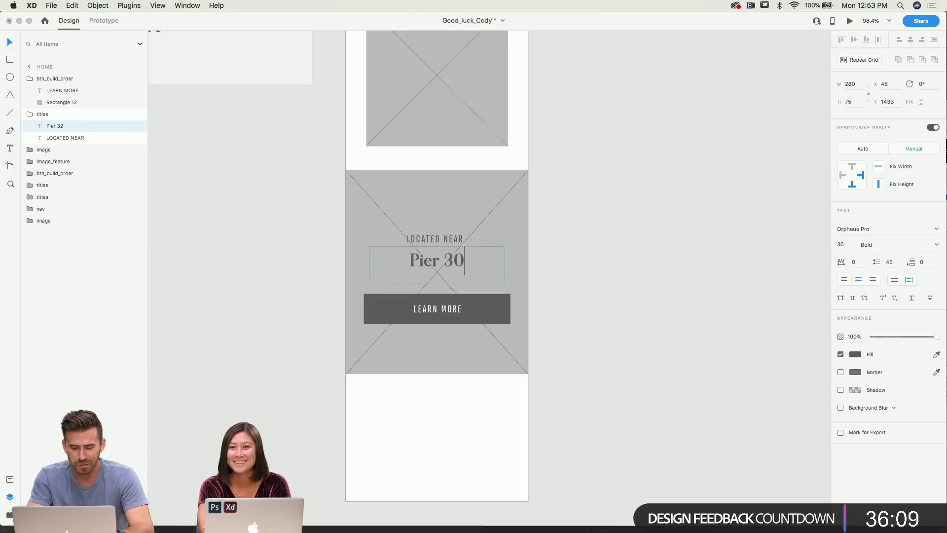
pyautogui.press('Escape')
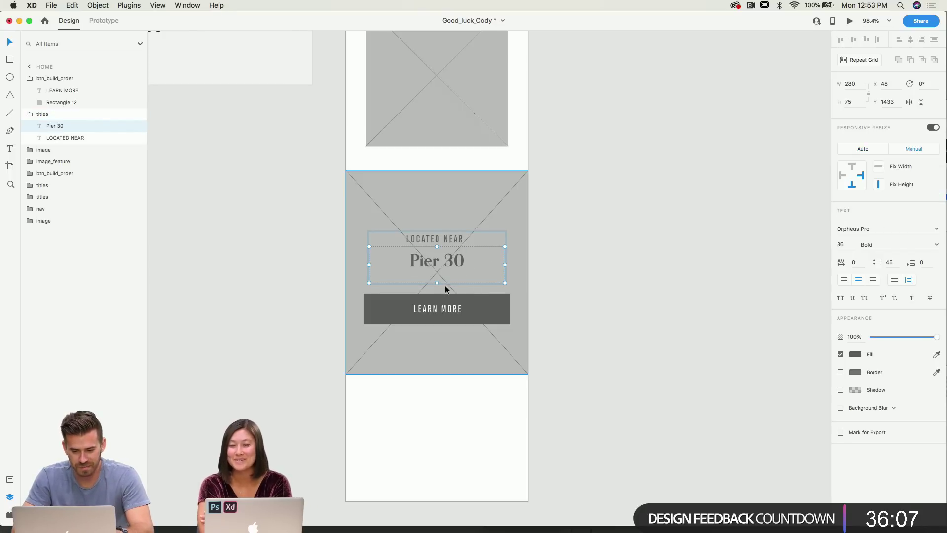
# Move the LEARN MORE button up to Y 1509, and nudge it together with the Pier 30 titles slightly upward.
pyautogui.click(450, 313)
pyautogui.moveTo(450, 314); pyautogui.dragTo(494, 301)
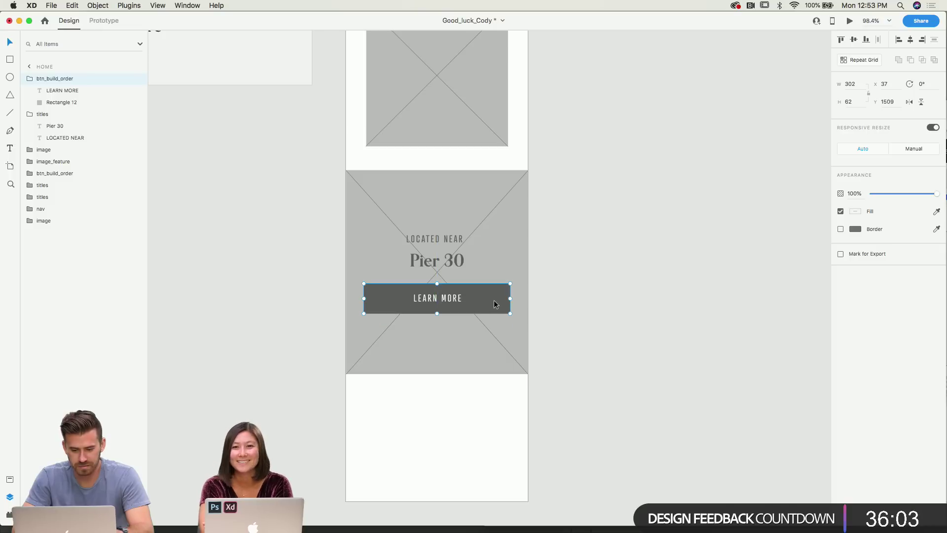
pyautogui.keyDown('shift'); pyautogui.click(442, 258); pyautogui.keyUp('shift')
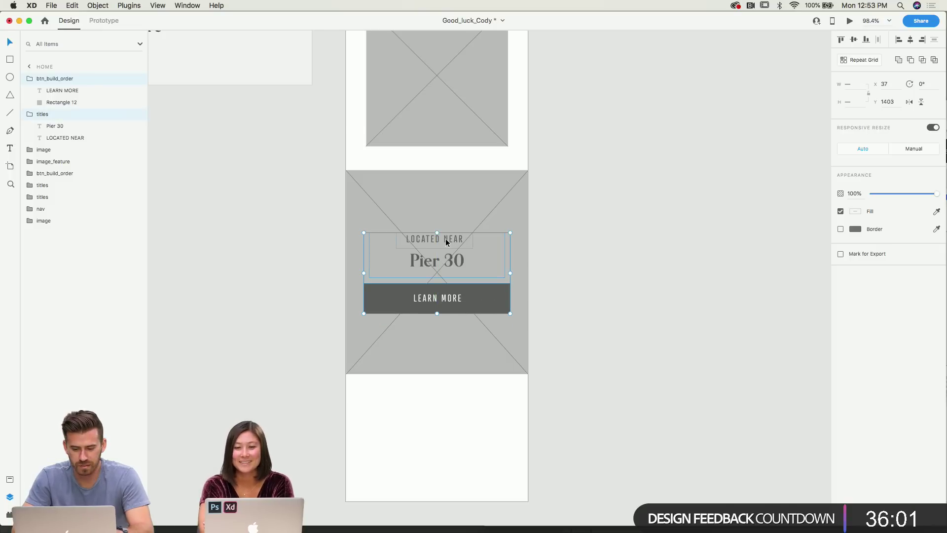
pyautogui.moveTo(445, 241); pyautogui.dragTo(445, 236)
pyautogui.click(598, 323)
pyautogui.scroll(15, 599, 323)
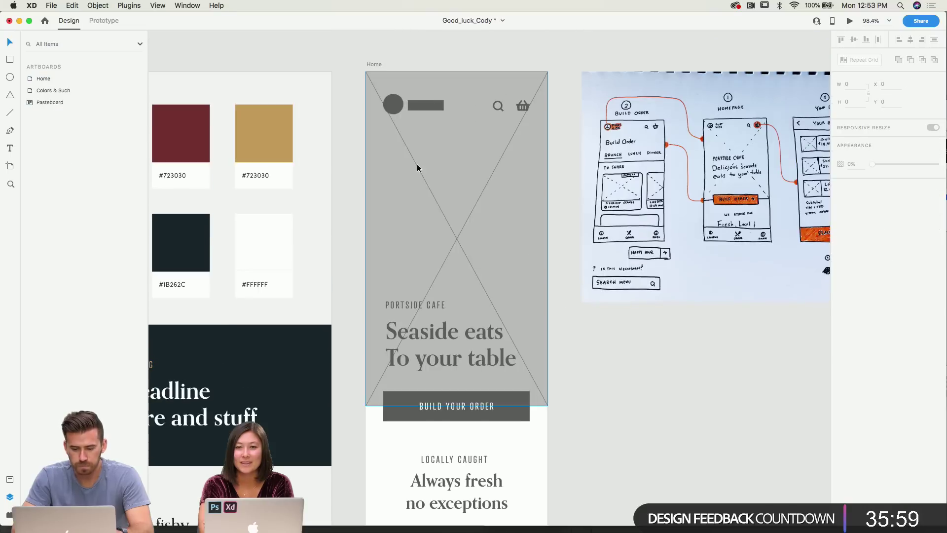
# Extend the Home artboard downward to a height of 2279.
pyautogui.click(377, 64)
pyautogui.scroll(-8, 378, 64)
pyautogui.scroll(10, 378, 64)
pyautogui.hscroll(2, 378, 64)
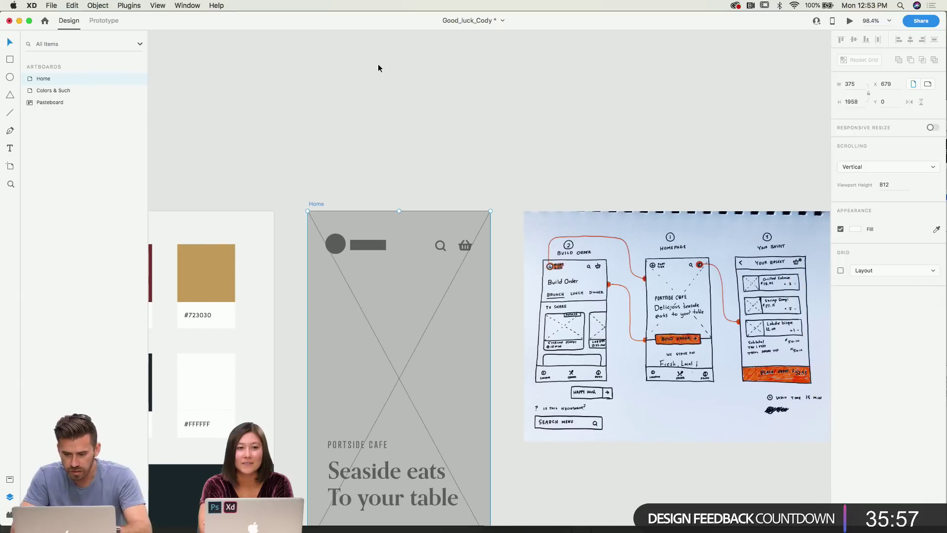
pyautogui.scroll(-3, 377, 64)
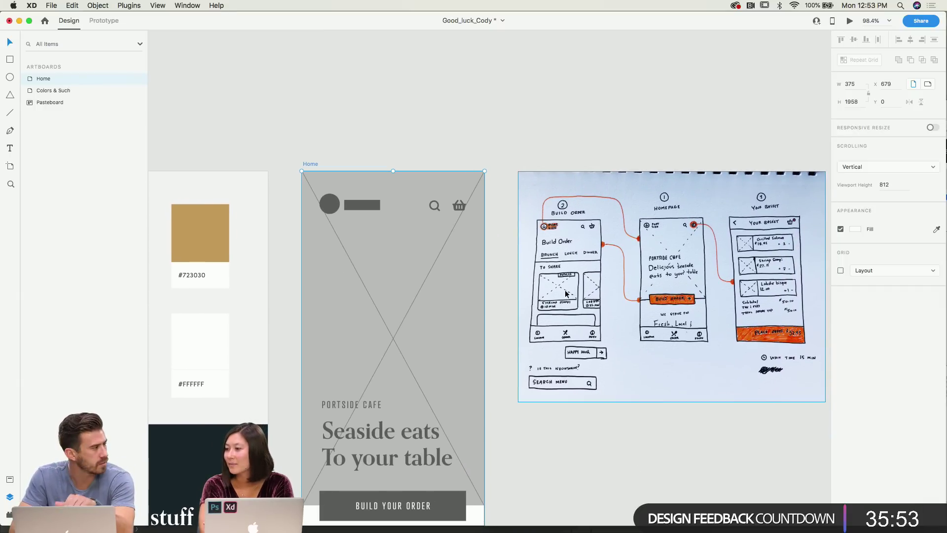
pyautogui.scroll(-15, 565, 293)
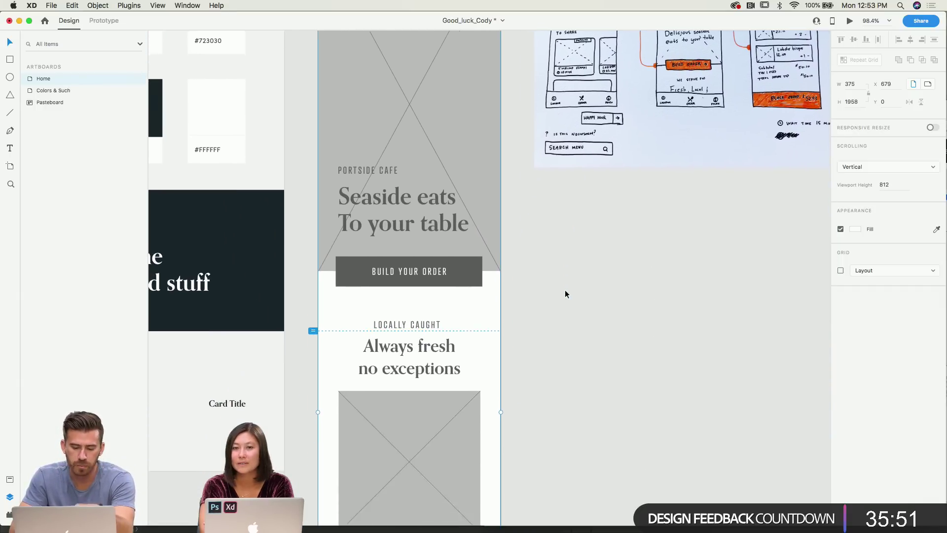
pyautogui.scroll(-13, 565, 293)
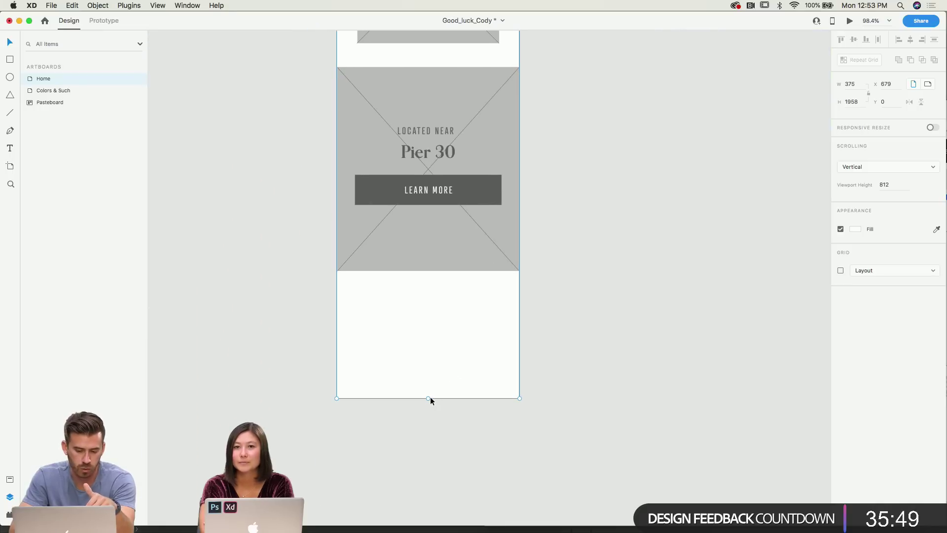
pyautogui.moveTo(428, 397); pyautogui.dragTo(428, 523)
# Lengthen the Home artboard further below the Pier 30 location section.
pyautogui.scroll(14, 441, 331)
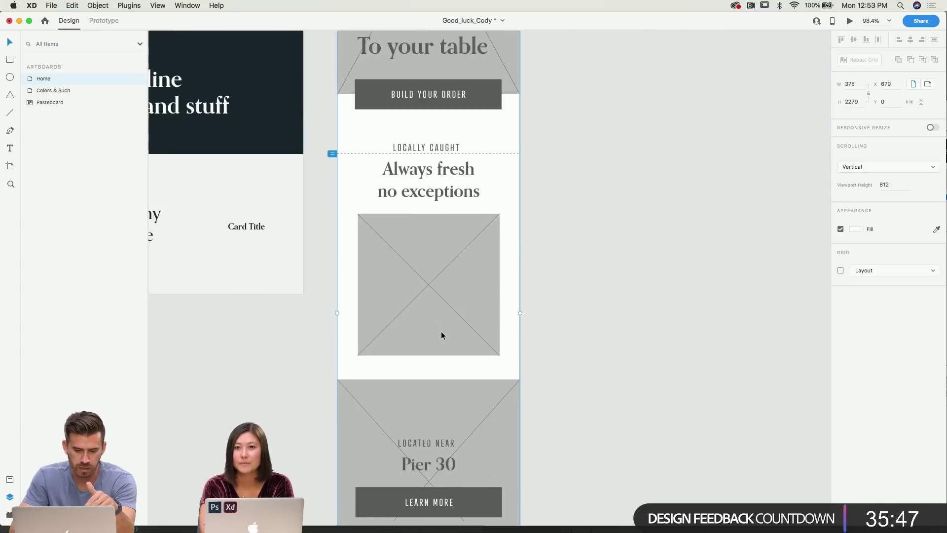
pyautogui.scroll(-1, 441, 332)
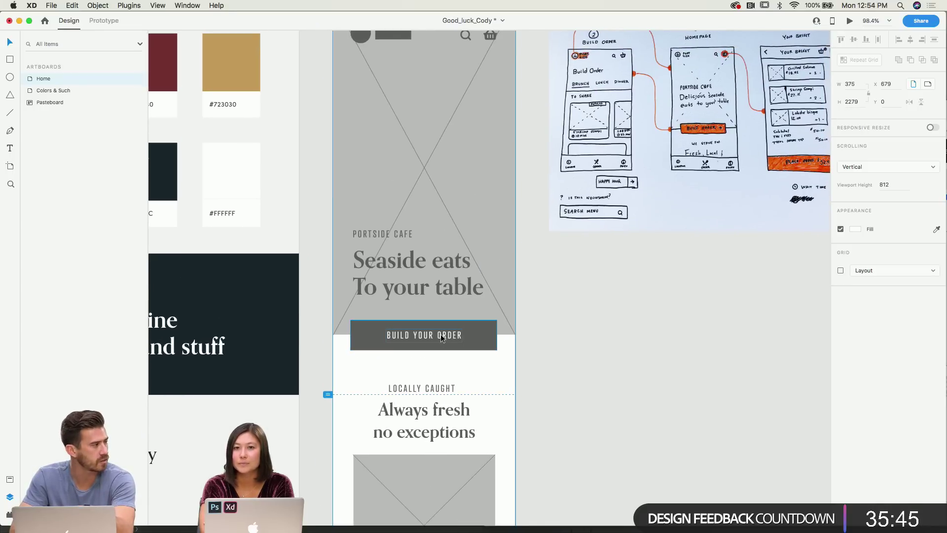
pyautogui.scroll(-20, 441, 337)
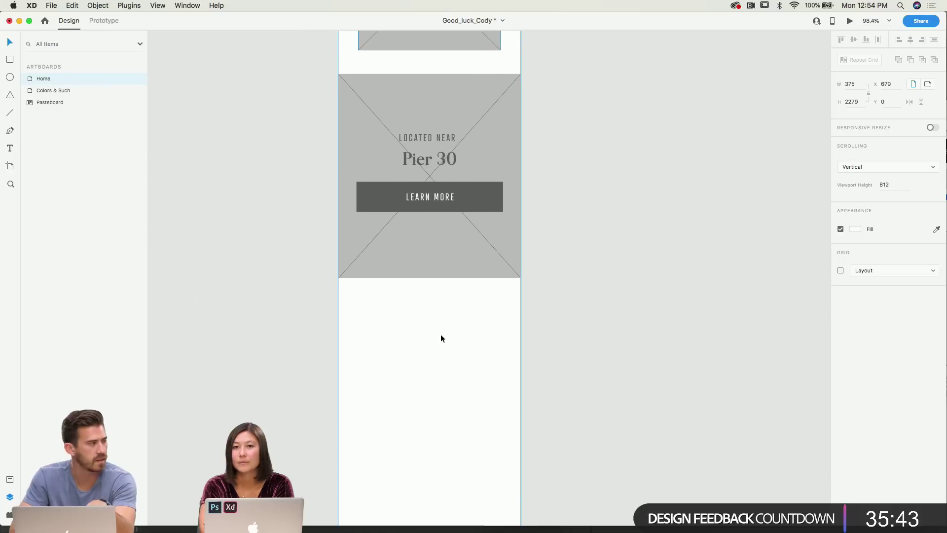
pyautogui.scroll(-5, 441, 337)
pyautogui.moveTo(434, 425); pyautogui.dragTo(434, 490)
pyautogui.click(89, 112)
pyautogui.scroll(10, 446, 254)
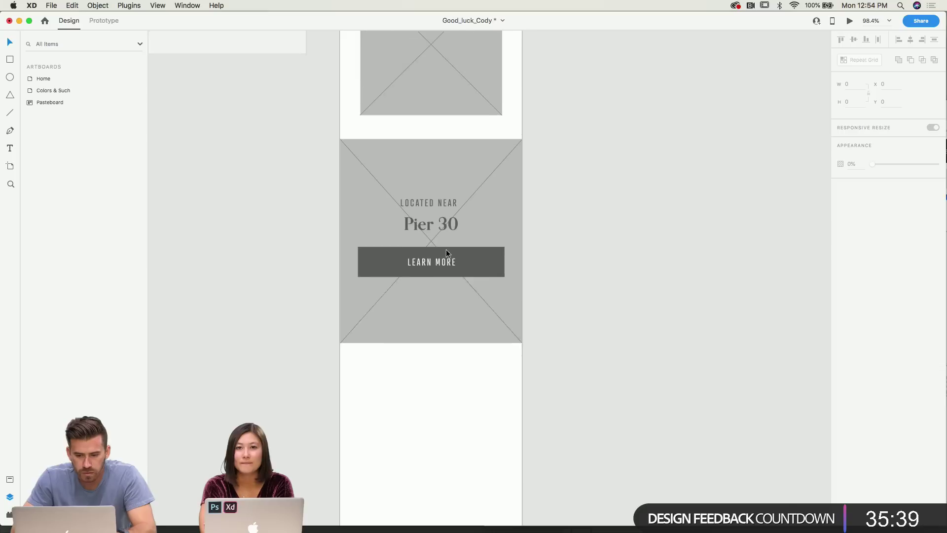
# Copy the feature image from above the location section and place the duplicate below that section at X 41, Y 1768.
pyautogui.click(442, 122)
pyautogui.press('super+c')
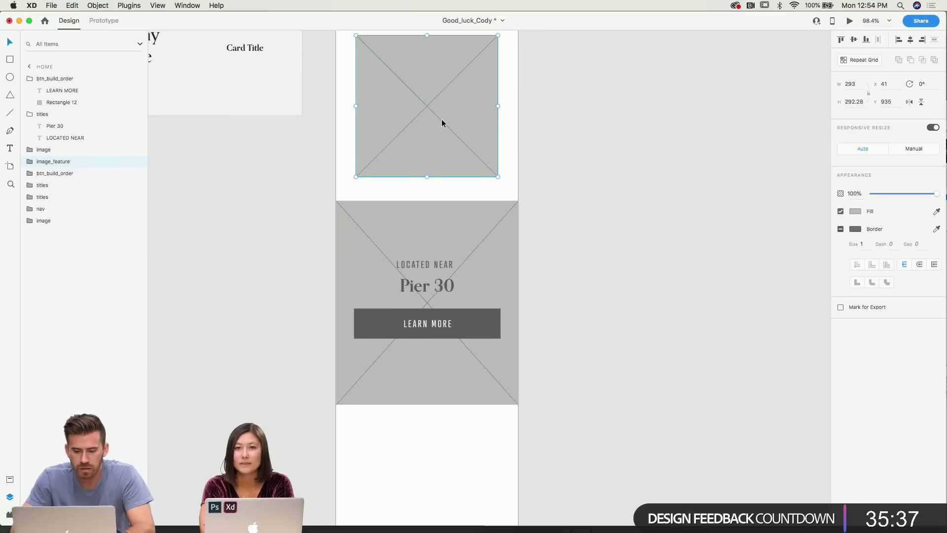
pyautogui.scroll(-10, 442, 123)
pyautogui.press('super+v')
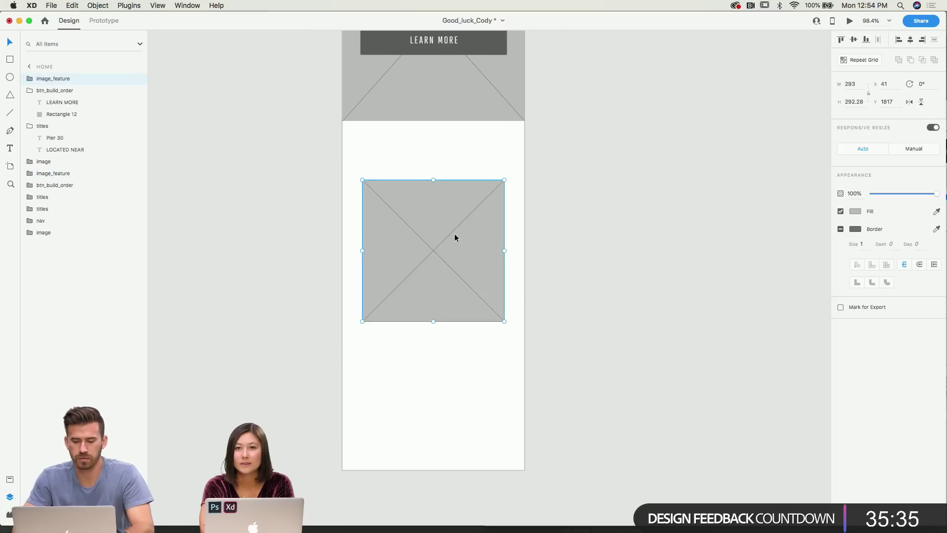
pyautogui.moveTo(454, 233); pyautogui.dragTo(453, 209)
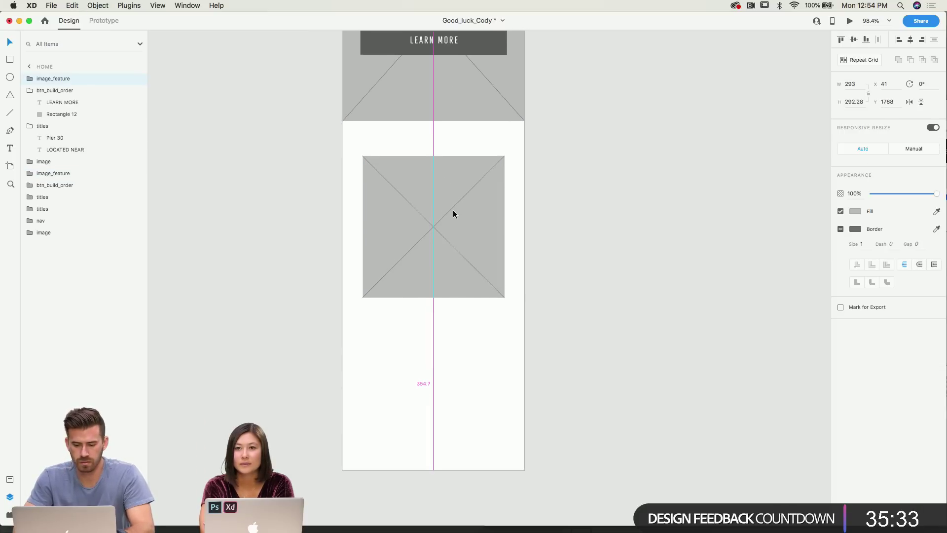
# Draw a 293 × 86 rectangle flush beneath the copied feature image at X 41, Y 2060.
pyautogui.click(454, 347)
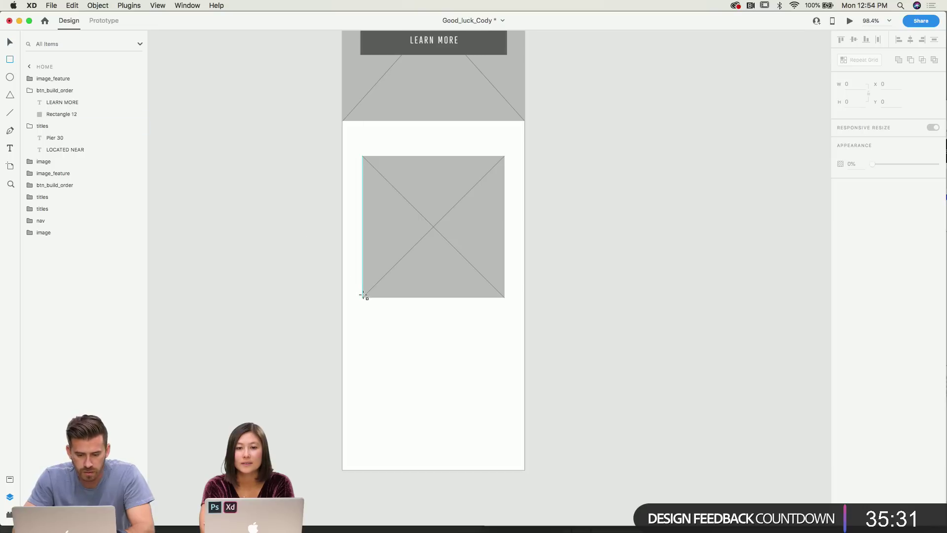
pyautogui.moveTo(363, 298)
pyautogui.mouseDown()
pyautogui.moveTo(450, 341)
pyautogui.moveTo(495, 348)
pyautogui.moveTo(504, 338)
pyautogui.mouseUp()
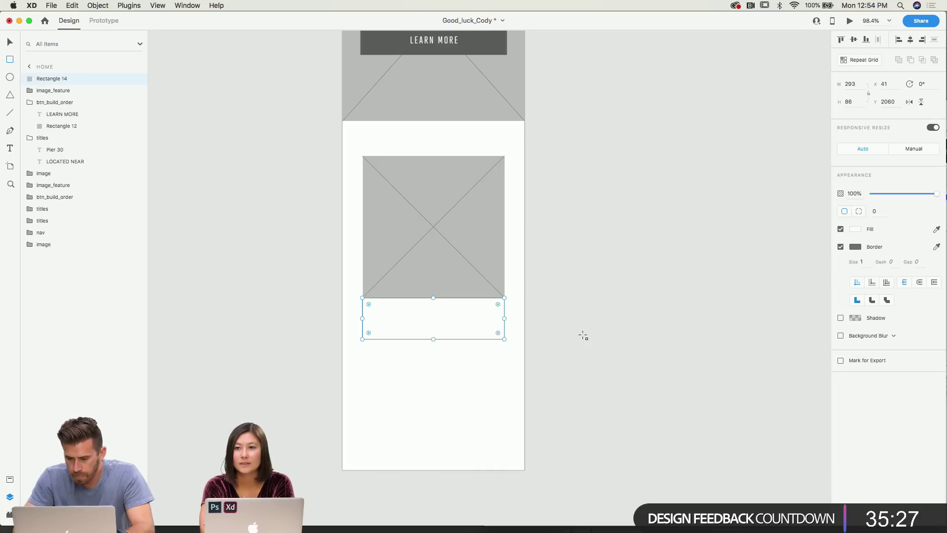
pyautogui.click(10, 43)
pyautogui.click(247, 156)
pyautogui.scroll(5, 470, 365)
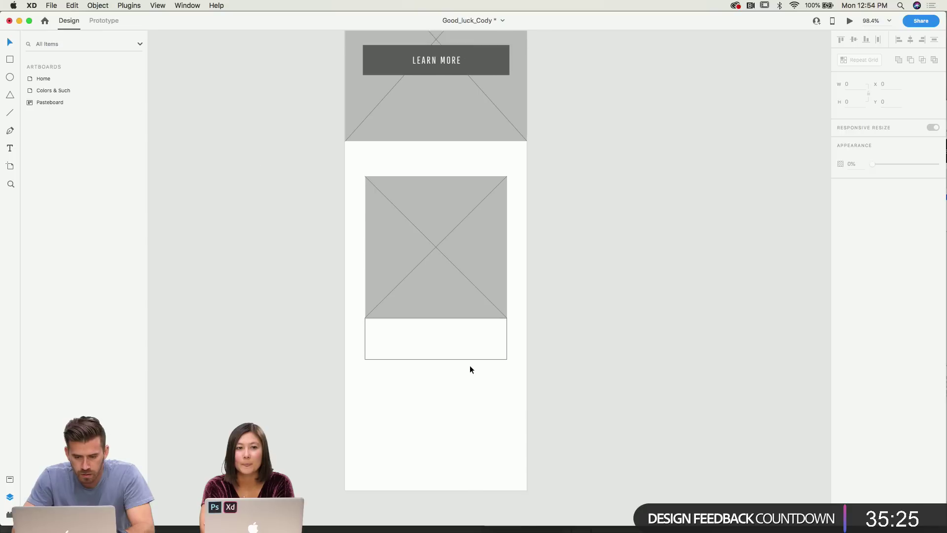
# Increase the height of the rectangle beneath the image to 103.
pyautogui.scroll(-5, 471, 305)
pyautogui.click(453, 329)
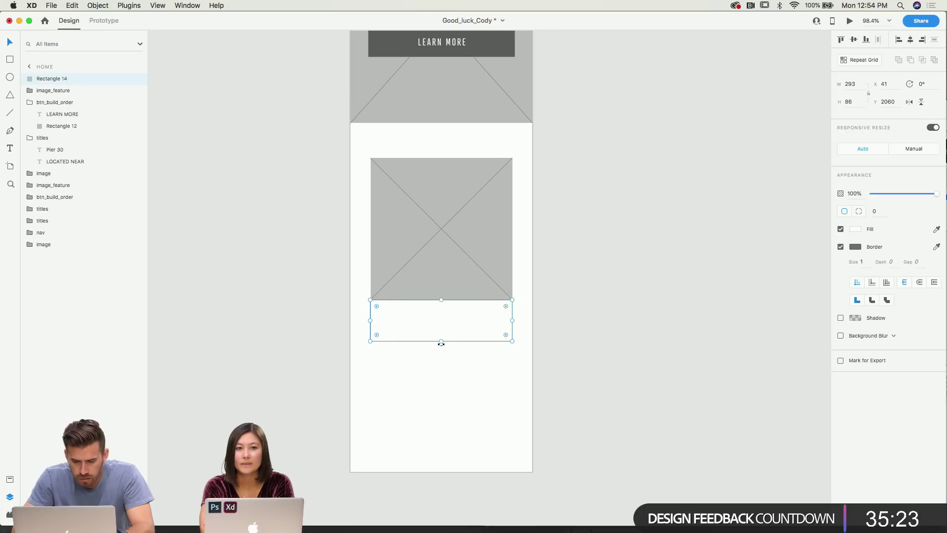
pyautogui.moveTo(441, 341); pyautogui.dragTo(440, 350)
pyautogui.click(418, 377)
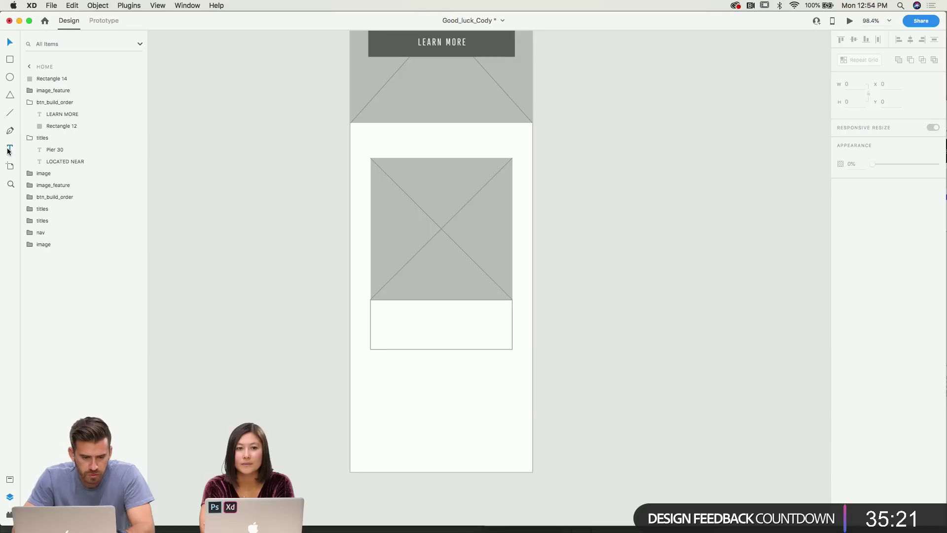
pyautogui.click(433, 328)
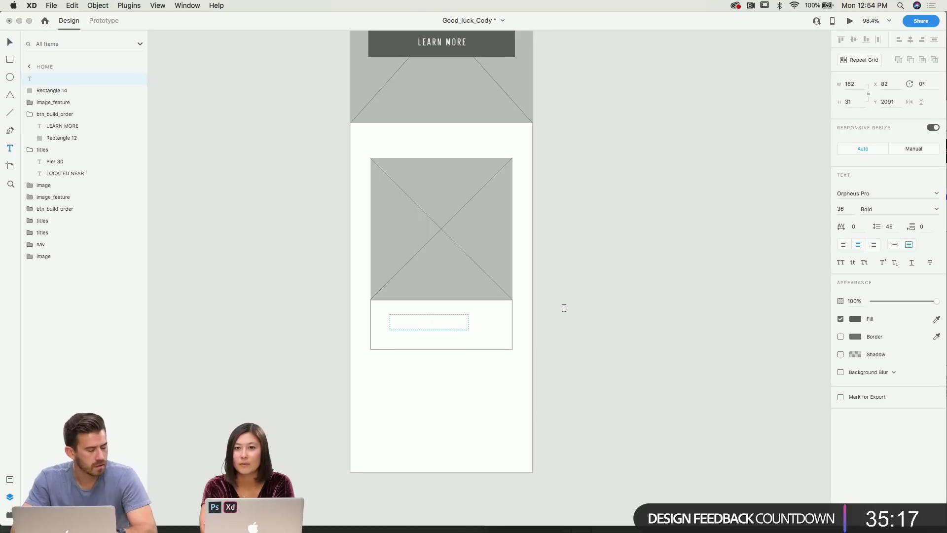
pyautogui.click(847, 208)
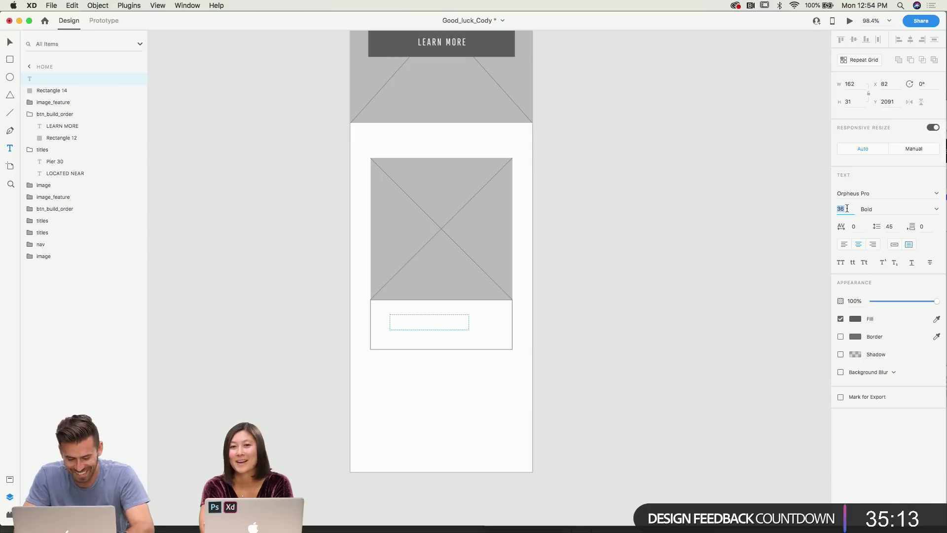
pyautogui.write('18')
pyautogui.press('Return')
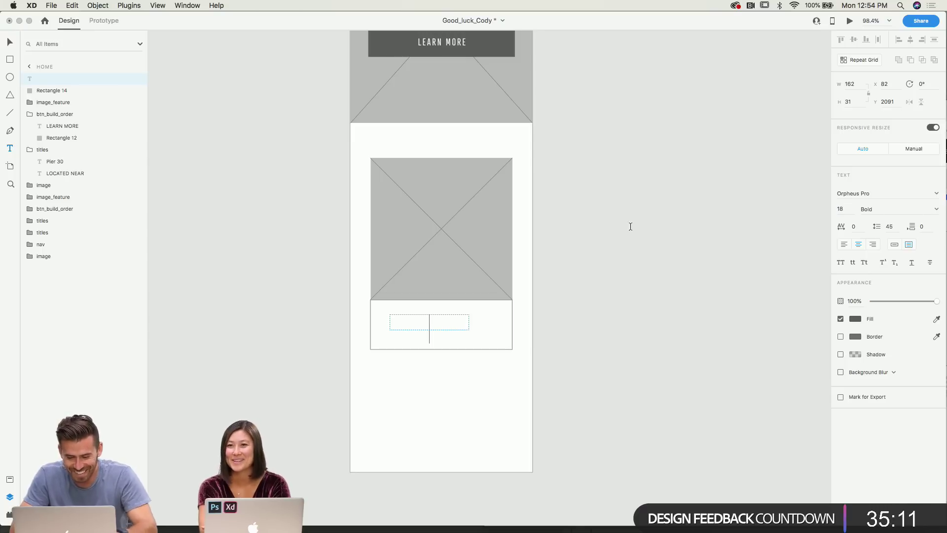
pyautogui.press('Escape')
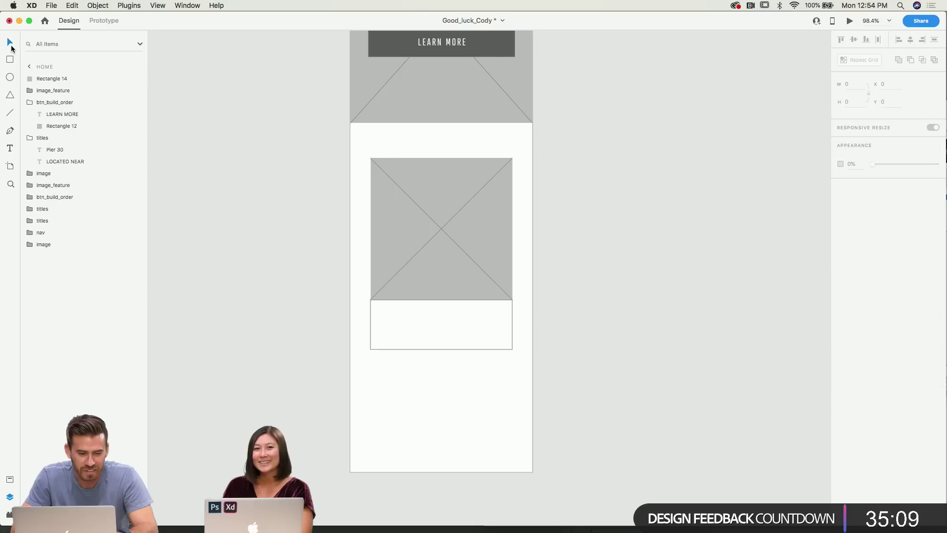
pyautogui.click(400, 325)
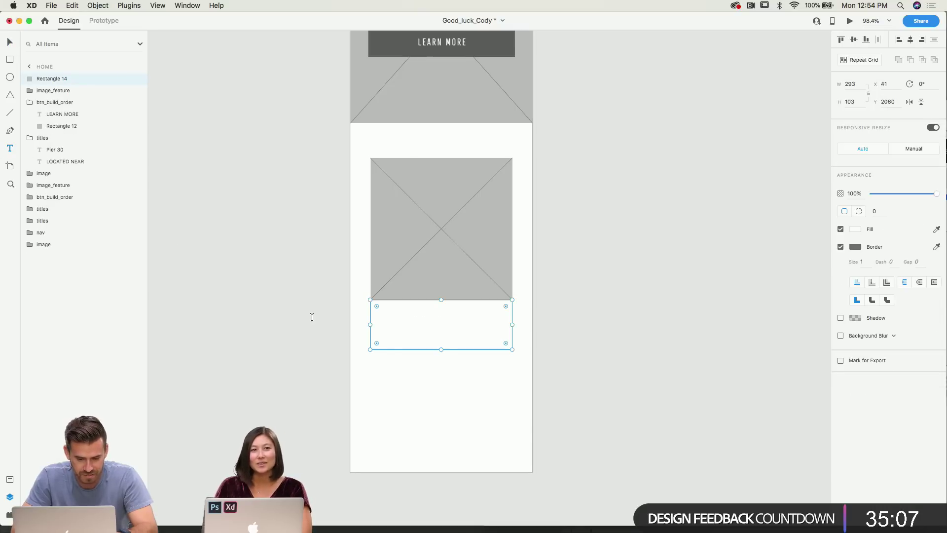
# Add a 234 × 110 area text reading "Shrimp" below the card rectangle at X 105, Y 2246.
pyautogui.moveTo(400, 389); pyautogui.dragTo(515, 443)
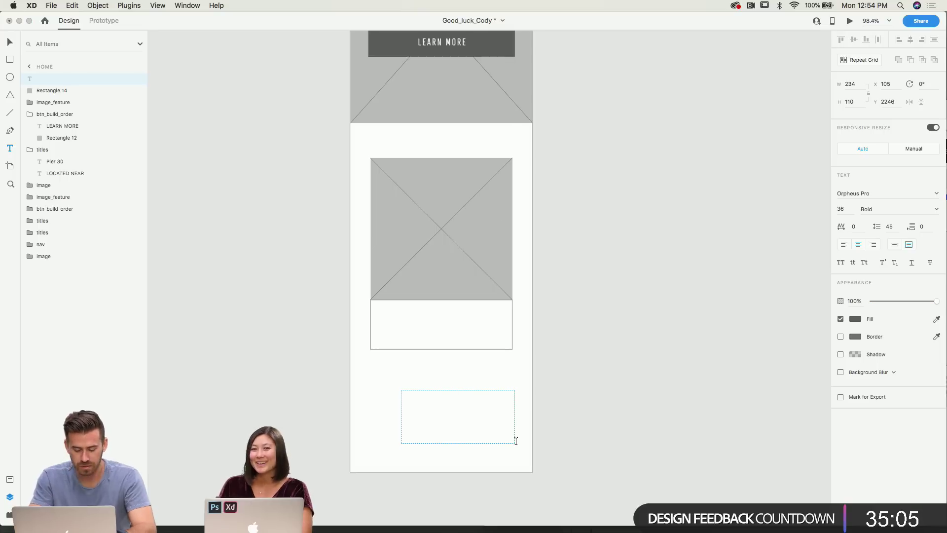
pyautogui.write('Shr')
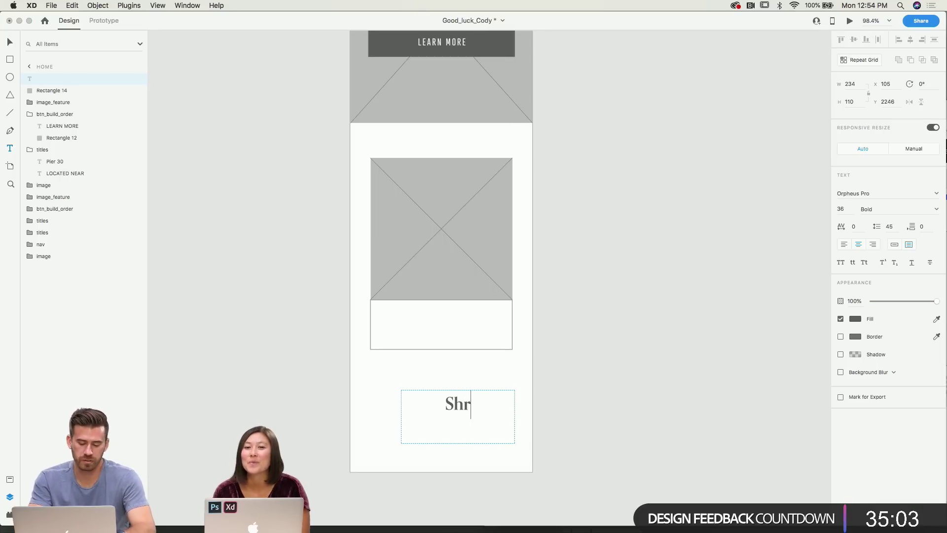
pyautogui.write('imp')
pyautogui.press('BackSpace')
pyautogui.press('BackSpace')
pyautogui.press('BackSpace')
pyautogui.write('imp')
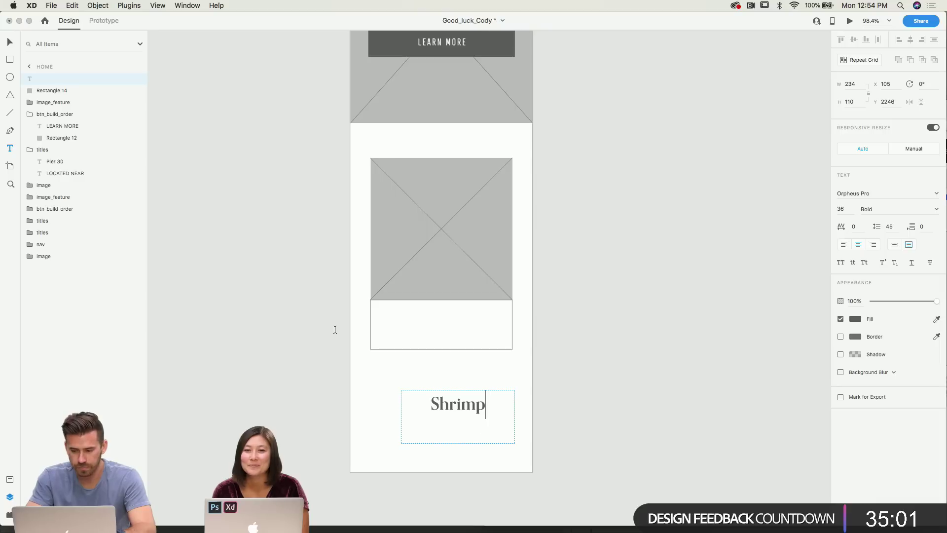
pyautogui.press('Escape')
# Set the "Shrimp" text's font size to 18.
pyautogui.click(841, 209)
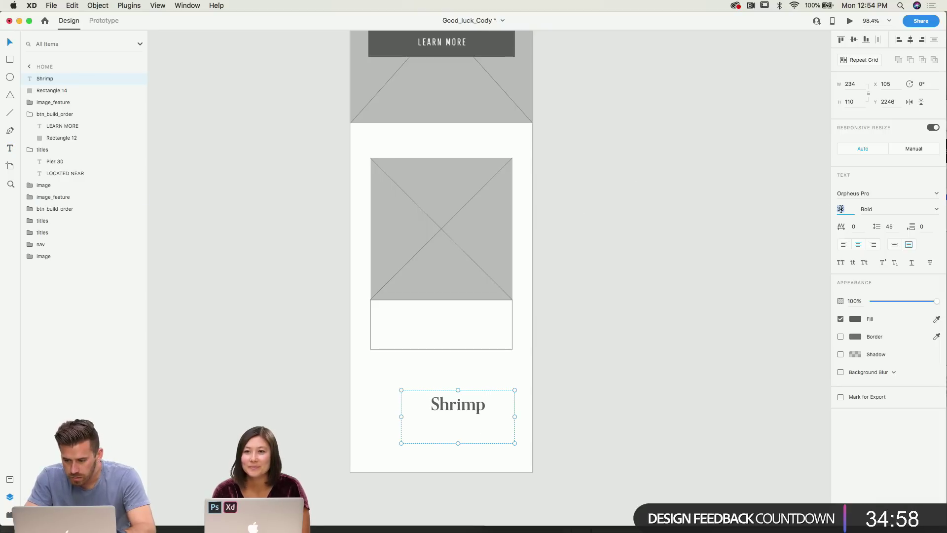
pyautogui.write('18')
pyautogui.press('Return')
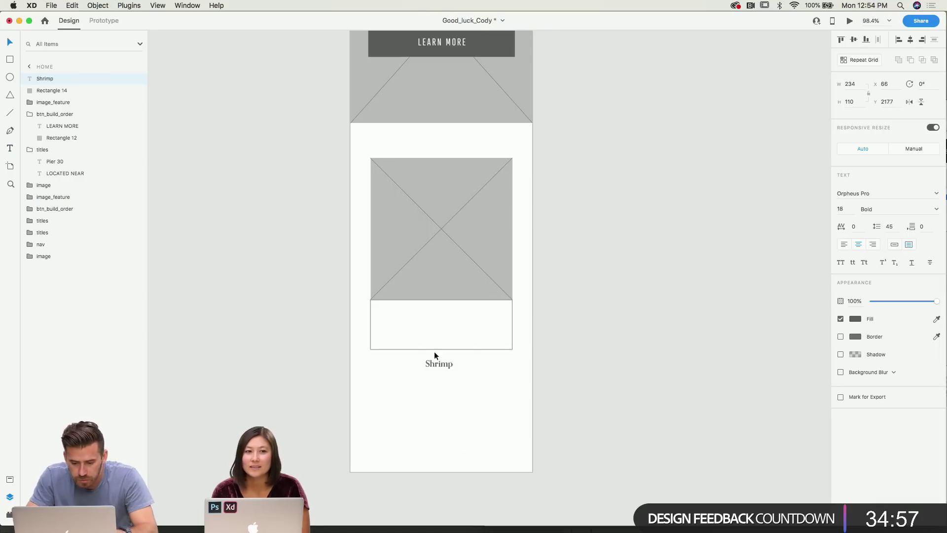
# Fit the "Shrimp" text box inside the card rectangle at X 63, Y 2076, sized 156 × 31 and left-aligned.
pyautogui.moveTo(434, 354); pyautogui.dragTo(414, 316)
pyautogui.press('super+2')
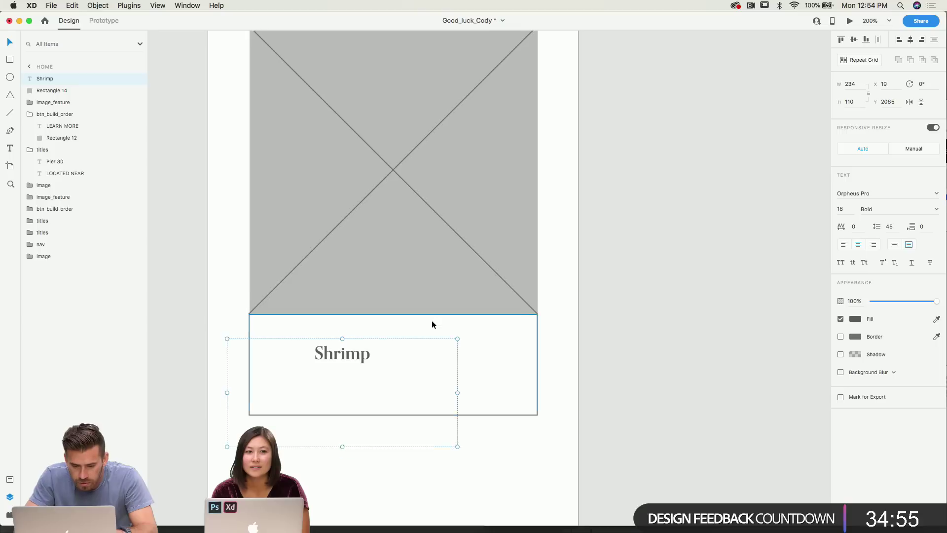
pyautogui.moveTo(354, 431); pyautogui.dragTo(359, 366)
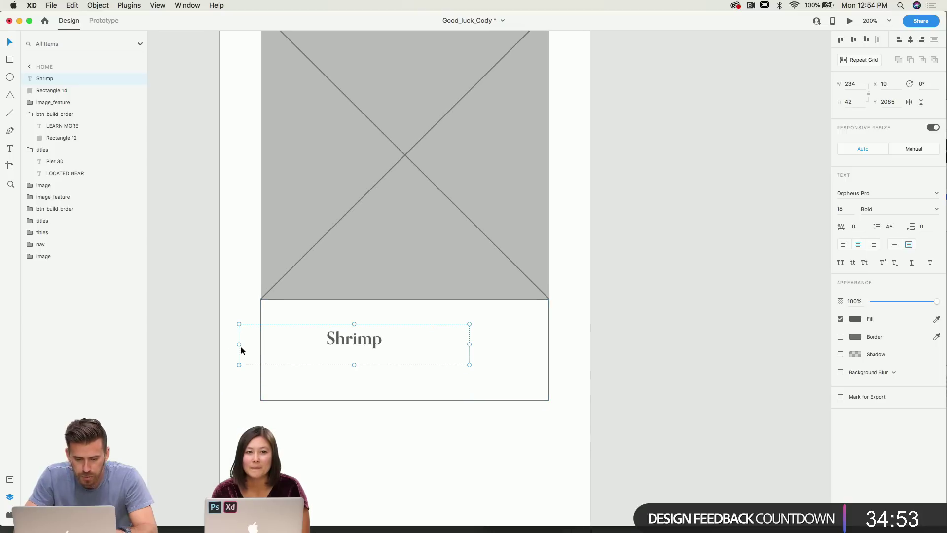
pyautogui.moveTo(240, 346); pyautogui.dragTo(332, 328)
pyautogui.click(845, 244)
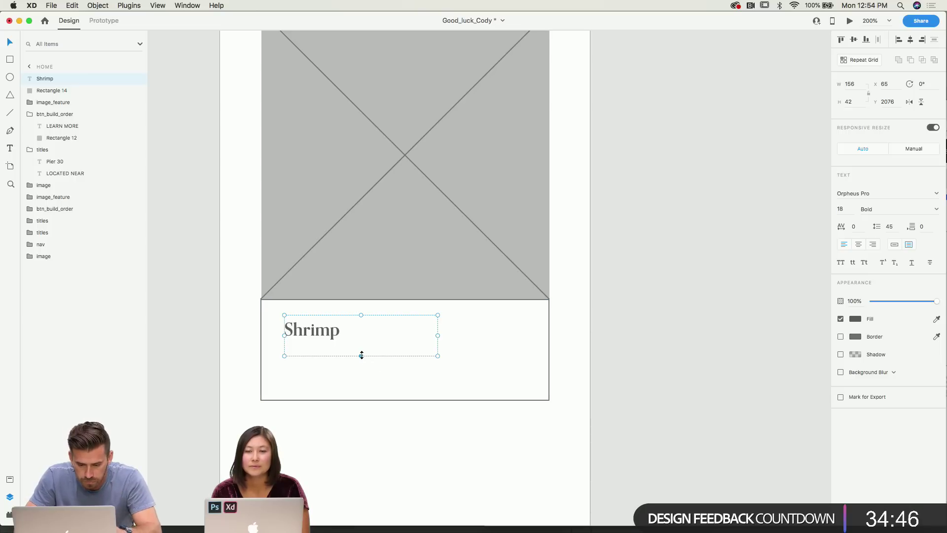
pyautogui.moveTo(362, 355); pyautogui.dragTo(360, 345)
# Extend the card title to read "Shrimp plate".
pyautogui.doubleClick(330, 332)
pyautogui.doubleClick(333, 332)
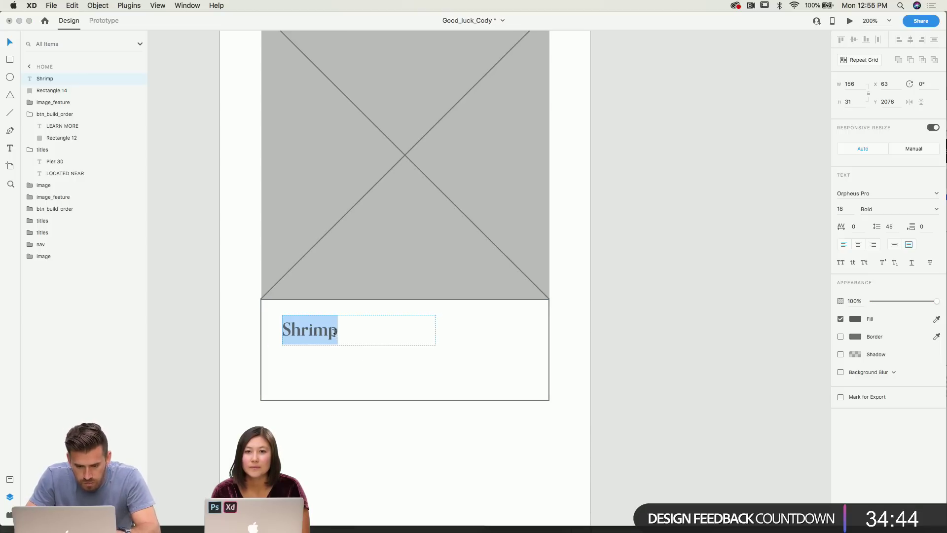
pyautogui.click(334, 332)
pyautogui.write('plate')
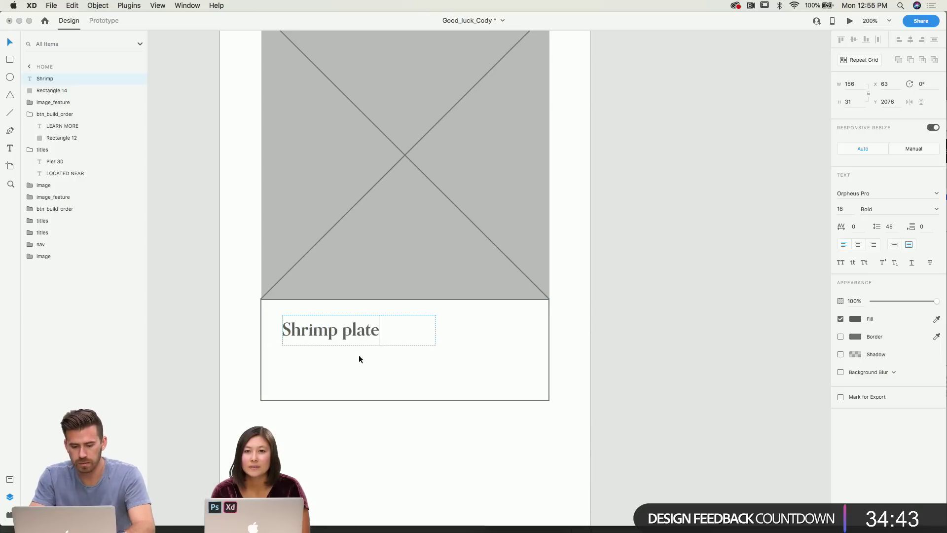
pyautogui.press('Escape')
pyautogui.press('Return')
pyautogui.press('Escape')
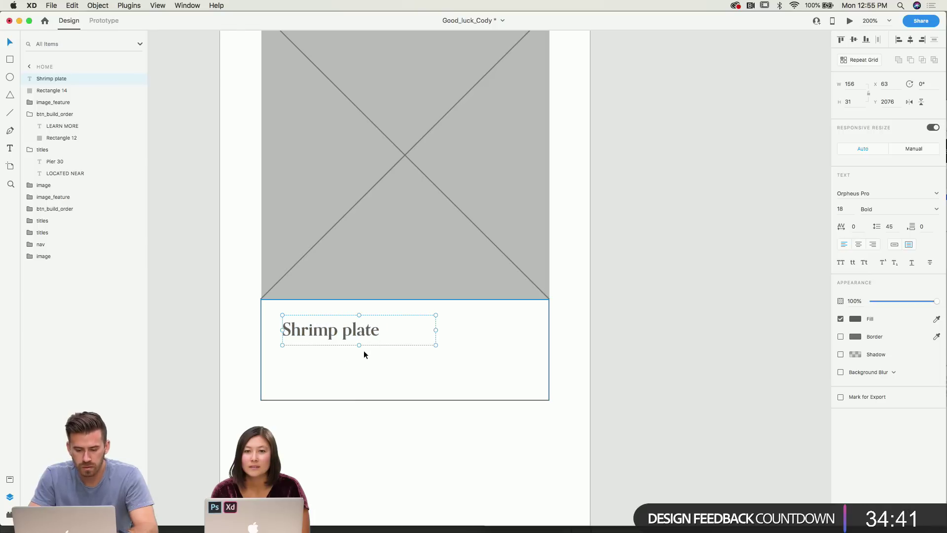
# Resize the "Shrimp plate" text box to 120 × 28 and delete the duplicate title placed below it.
pyautogui.moveTo(360, 344); pyautogui.dragTo(360, 342)
pyautogui.moveTo(436, 329); pyautogui.dragTo(368, 350)
pyautogui.hscroll(-1, 400, 330)
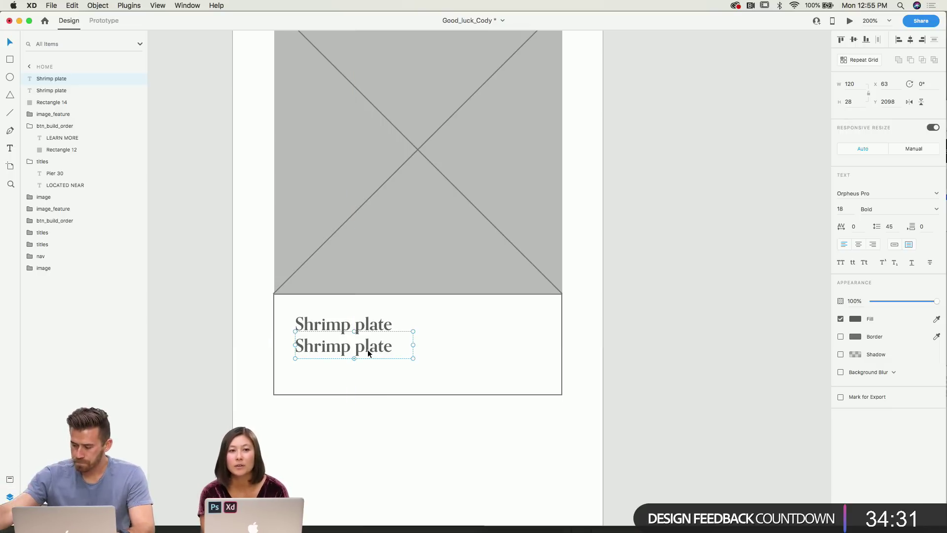
pyautogui.press('Delete')
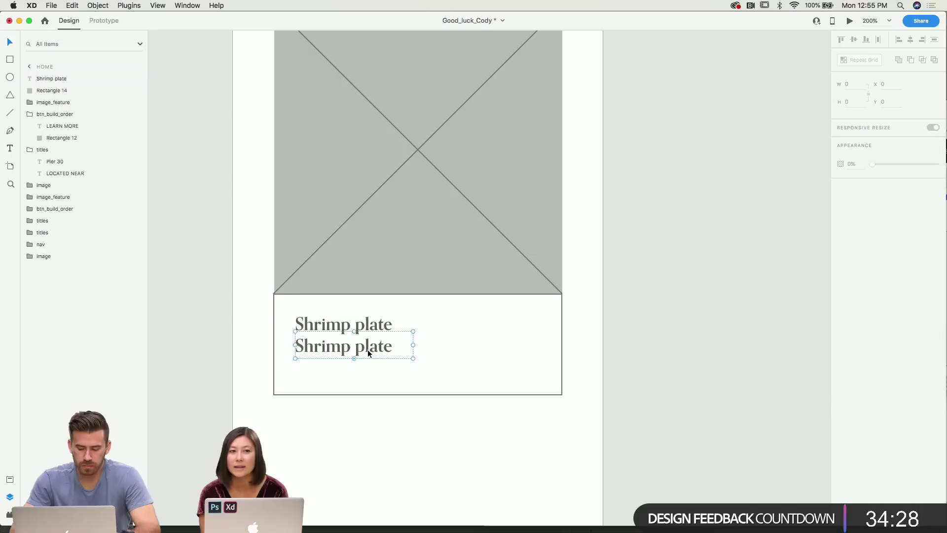
# Move the "Shrimp plate" title to X 41, Y 2054, against the card rectangle's upper-left corner.
pyautogui.click(356, 325)
pyautogui.moveTo(363, 326); pyautogui.dragTo(345, 309)
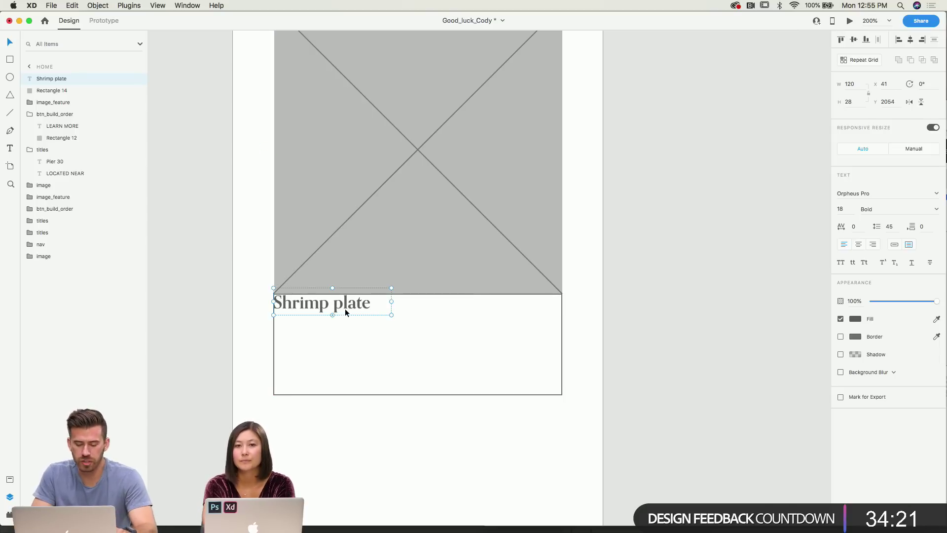
# Move the "Shrimp plate" title to X 71, Y 2074, inside the card rectangle.
pyautogui.hotkey('shift', 'Right')
pyautogui.hotkey('shift', 'Right')
pyautogui.hotkey('shift', 'Right')
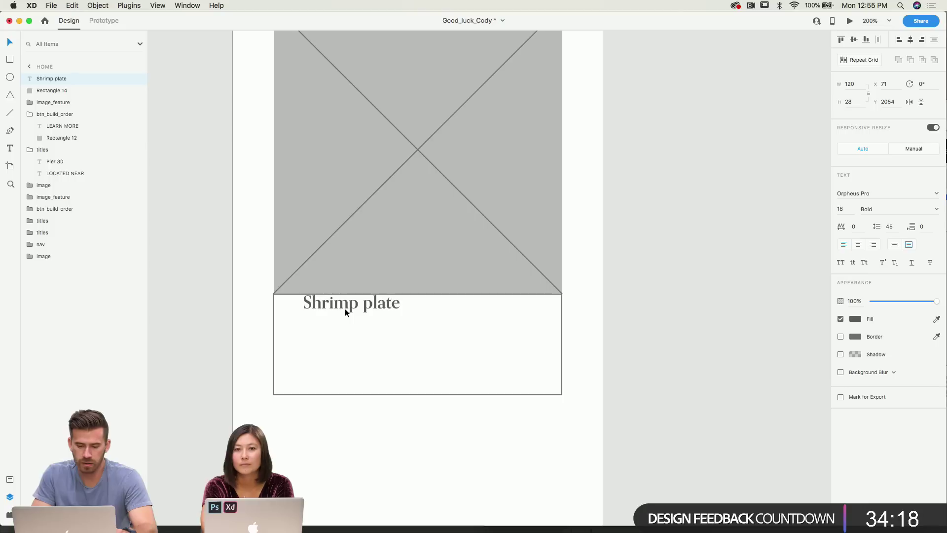
pyautogui.hotkey('shift', 'Down')
pyautogui.hotkey('shift', 'Down')
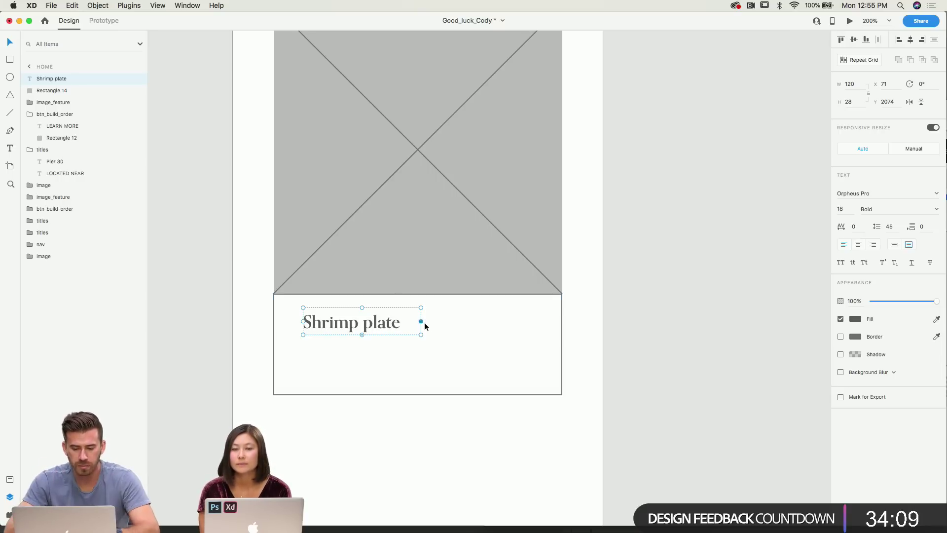
# Narrow the "Shrimp plate" text box to a width of 114.
pyautogui.scroll(5, 397, 330)
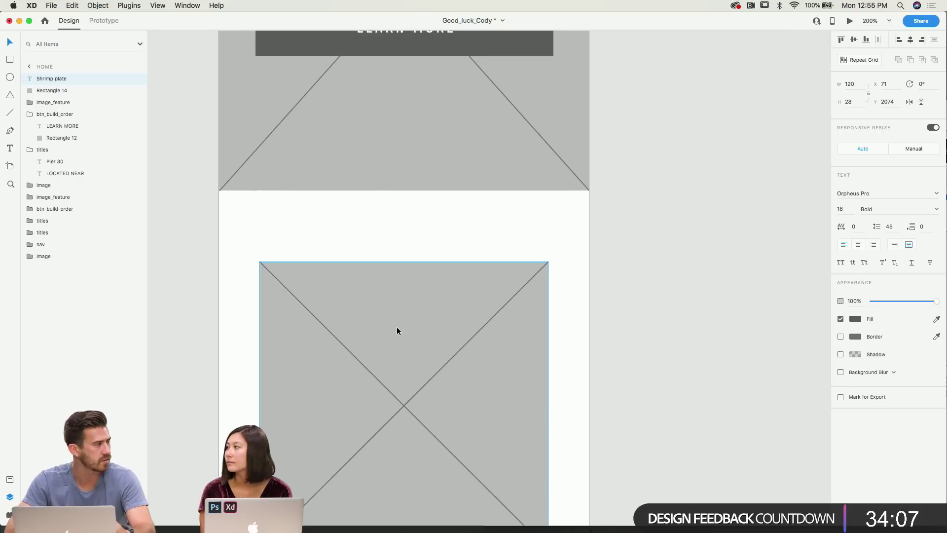
pyautogui.scroll(-2, 397, 330)
pyautogui.scroll(-3, 398, 331)
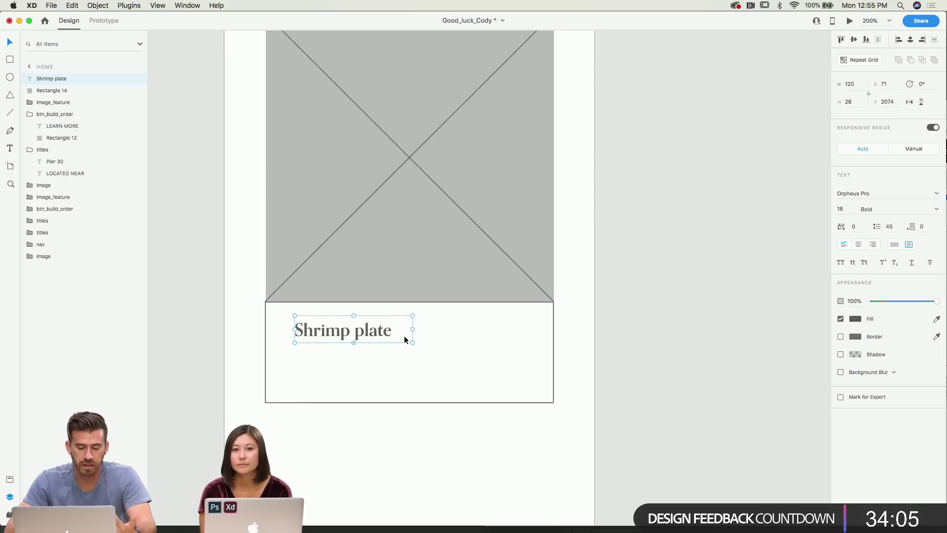
pyautogui.moveTo(412, 330); pyautogui.dragTo(407, 330)
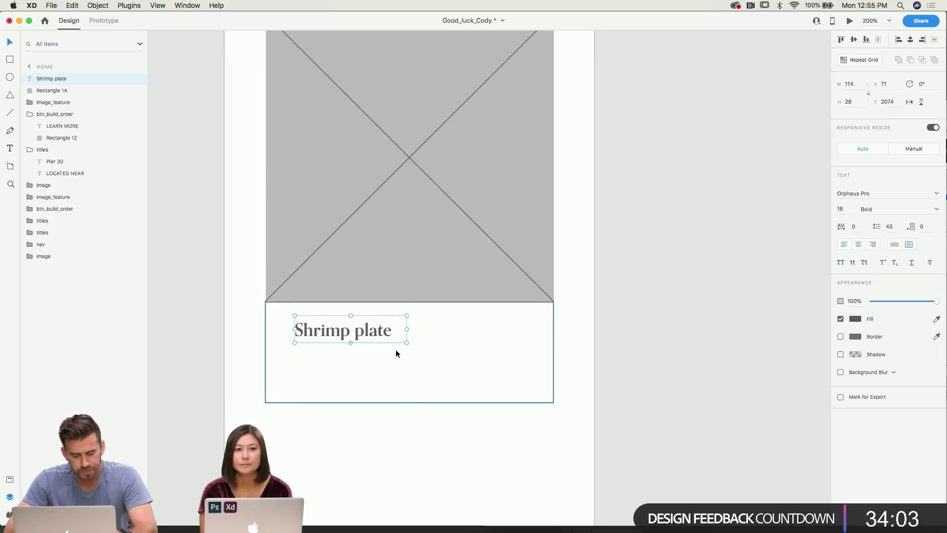
pyautogui.scroll(-1, 396, 350)
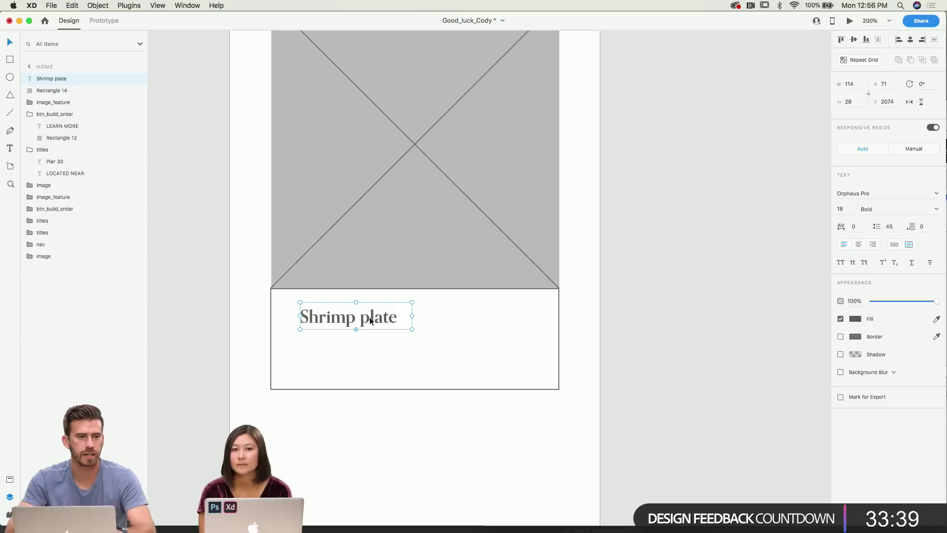
# Duplicate the "Shrimp plate" title directly below at X 71, Y 2102, and change the copy's text to "10-15 min".
pyautogui.scroll(-2, 369, 317)
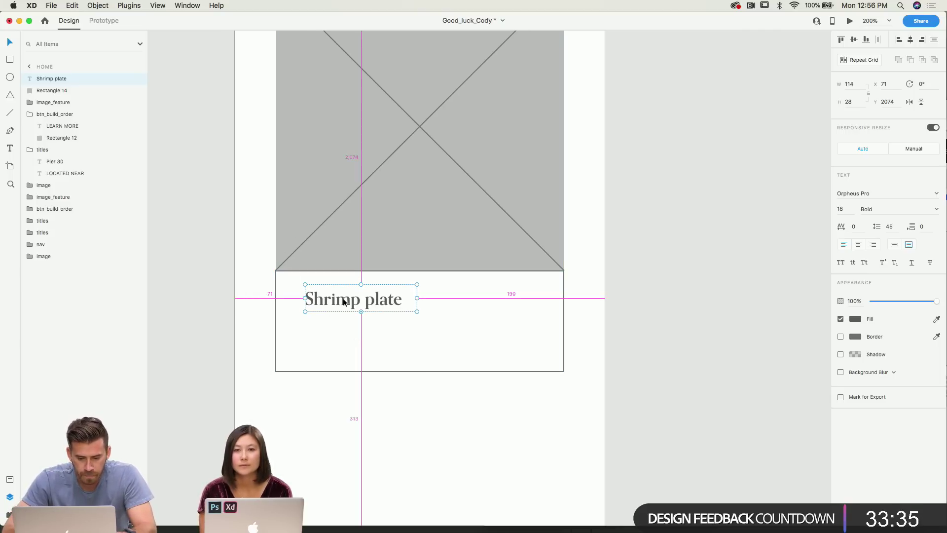
pyautogui.moveTo(342, 298); pyautogui.dragTo(338, 328)
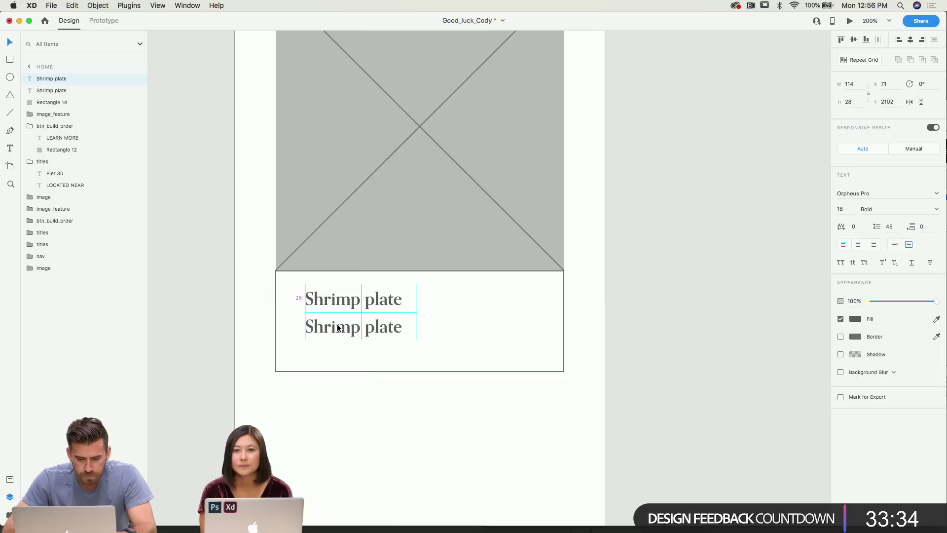
pyautogui.click(846, 208)
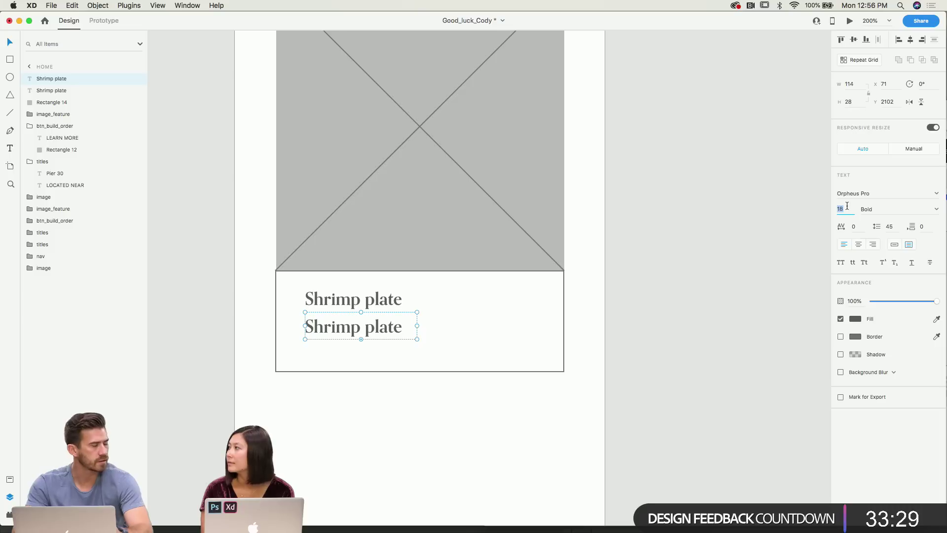
pyautogui.doubleClick(392, 320)
pyautogui.write('10-1')
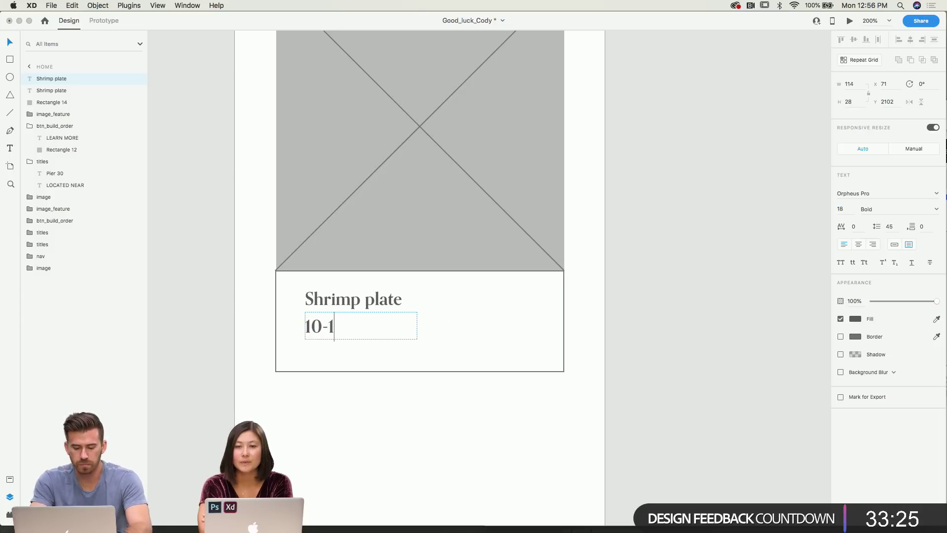
pyautogui.write('5 min')
# Set the "10-15 min" text to the Atrament font in Regular weight.
pyautogui.tripleClick(364, 335)
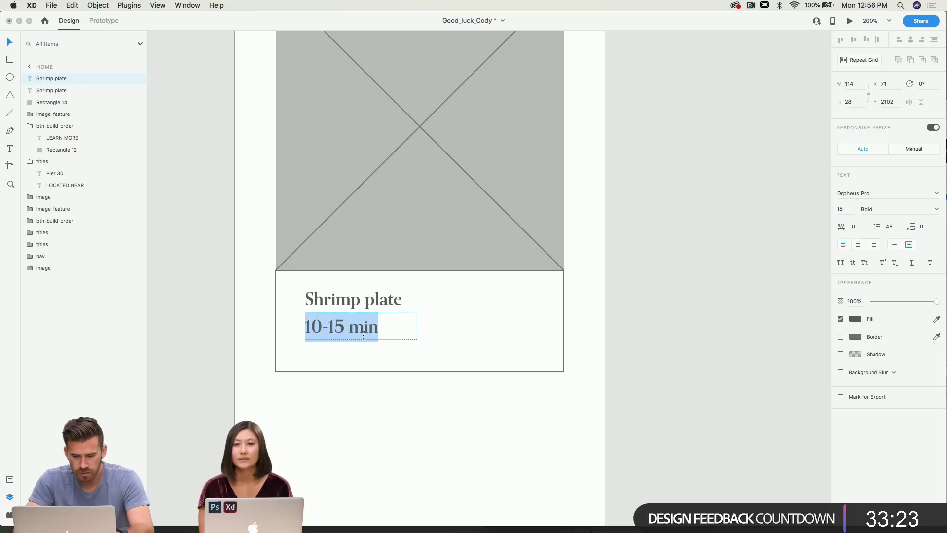
pyautogui.click(897, 196)
pyautogui.write('Atrament')
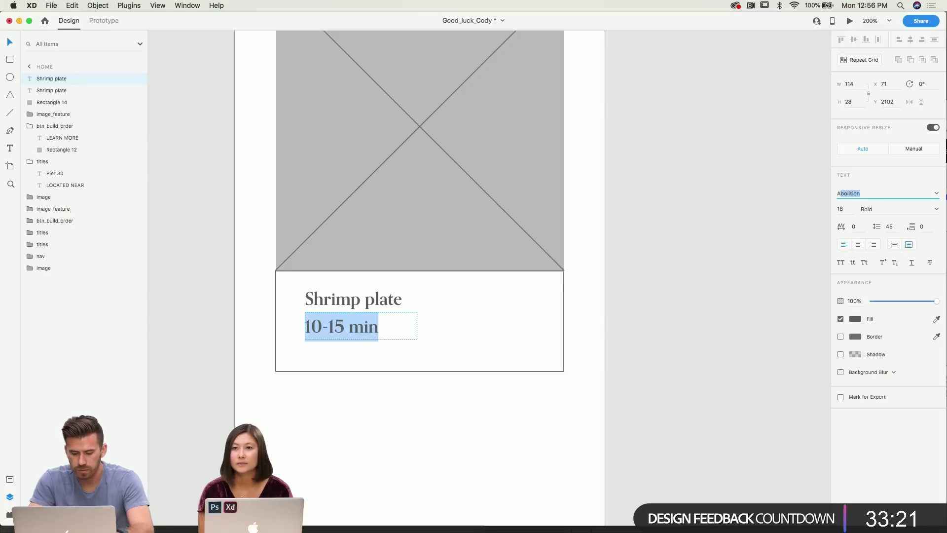
pyautogui.press('Return')
pyautogui.click(937, 211)
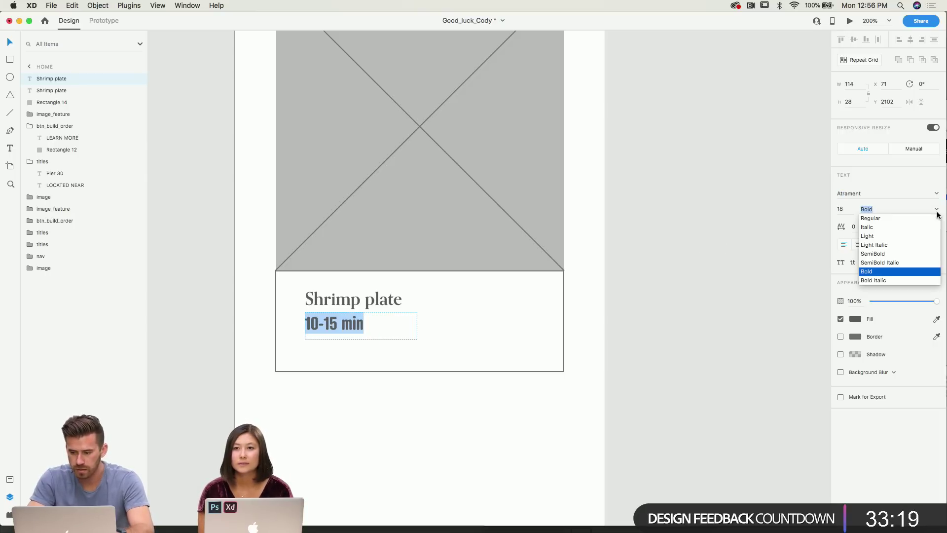
pyautogui.click(882, 218)
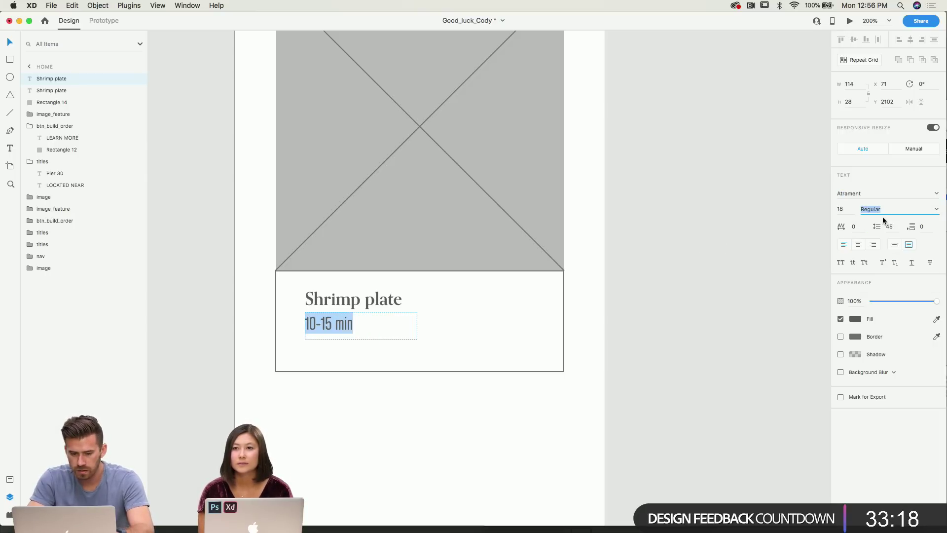
# Replace "min" with uppercase "MIN" in the card's time text.
pyautogui.click(364, 324)
pyautogui.doubleClick(364, 324)
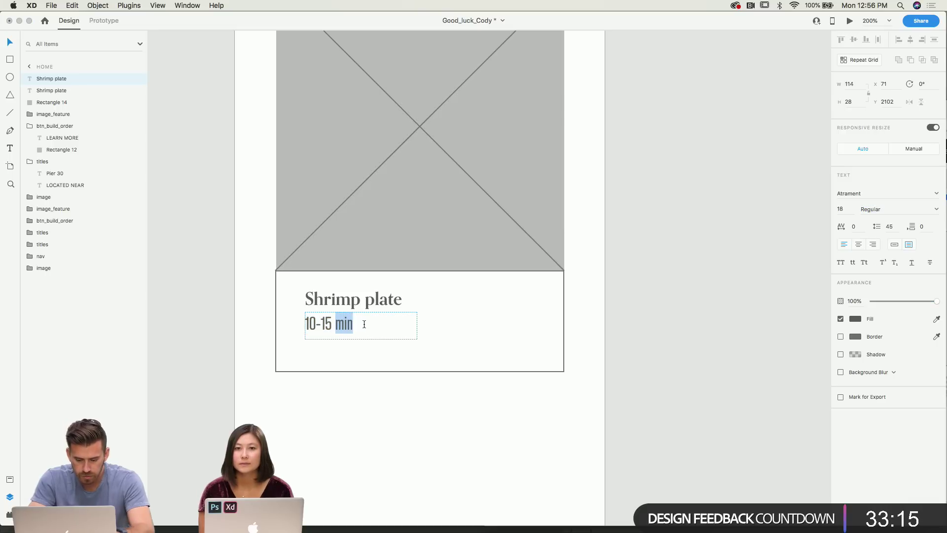
pyautogui.write('MIN')
# Set the character spacing of the "10-15 MIN" text to 80.
pyautogui.moveTo(360, 323); pyautogui.dragTo(304, 324)
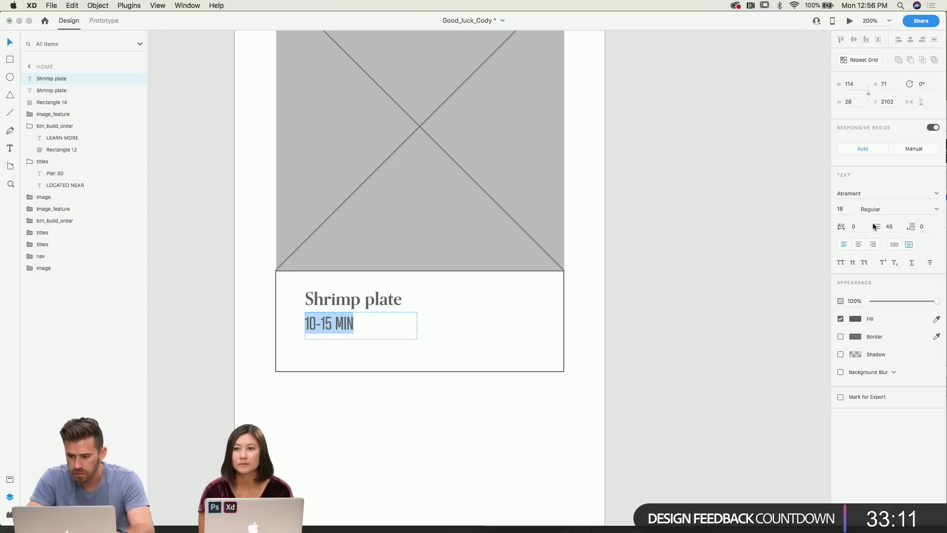
pyautogui.click(854, 226)
pyautogui.write('60')
pyautogui.press('Return')
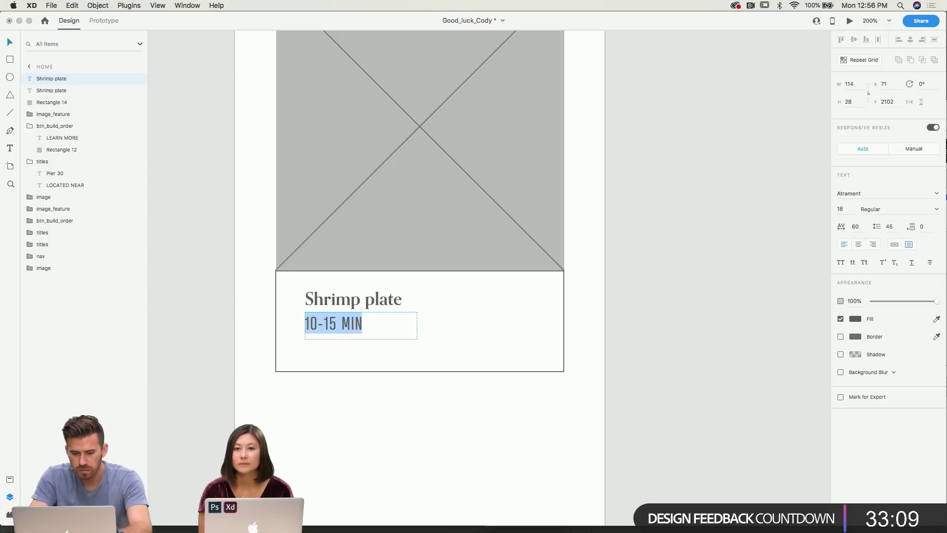
pyautogui.click(855, 227)
pyautogui.write('80')
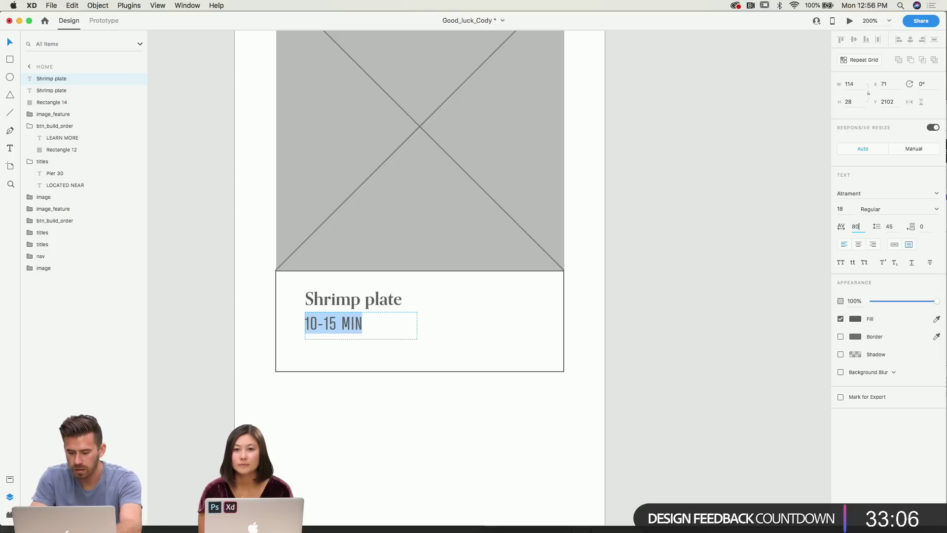
pyautogui.press('Return')
# Set the font size of the "10-15 MIN" text to 16.
pyautogui.click(848, 211)
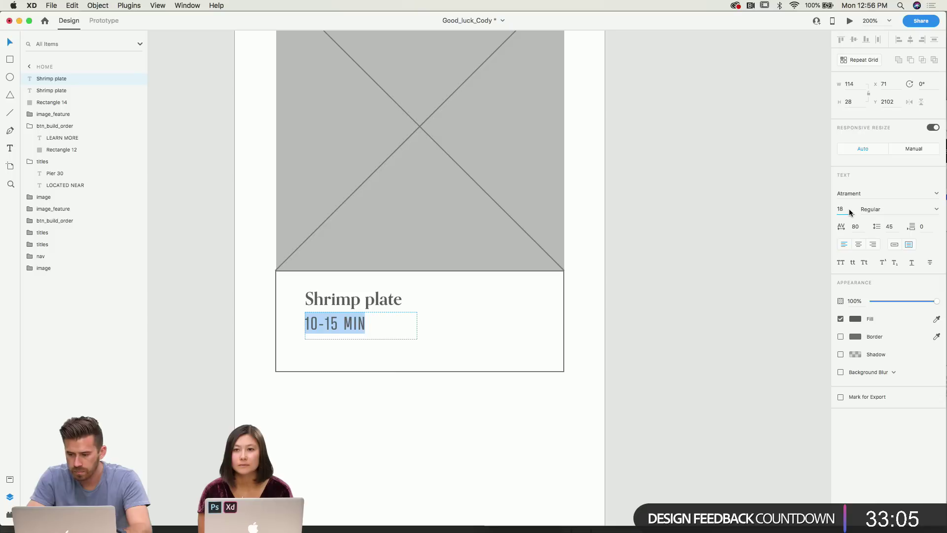
pyautogui.write('16')
pyautogui.press('Return')
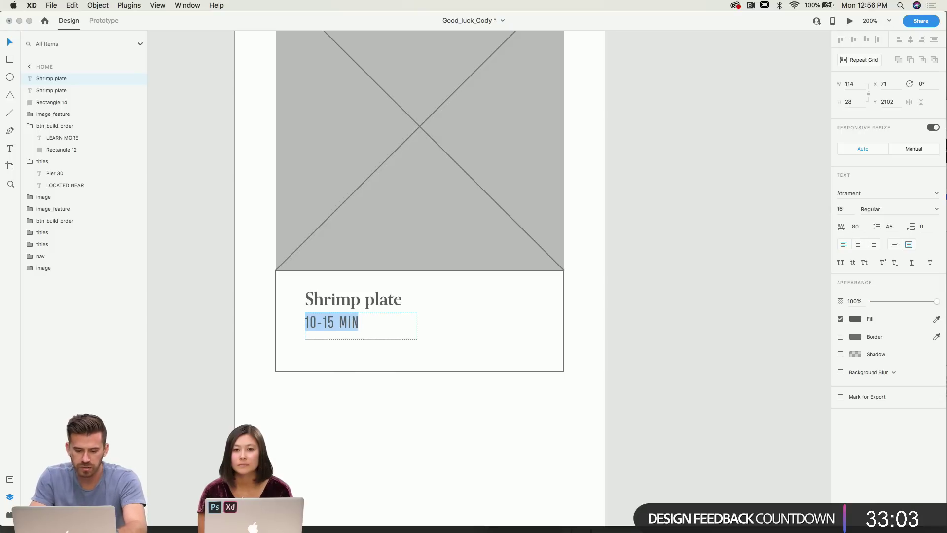
pyautogui.press('Escape')
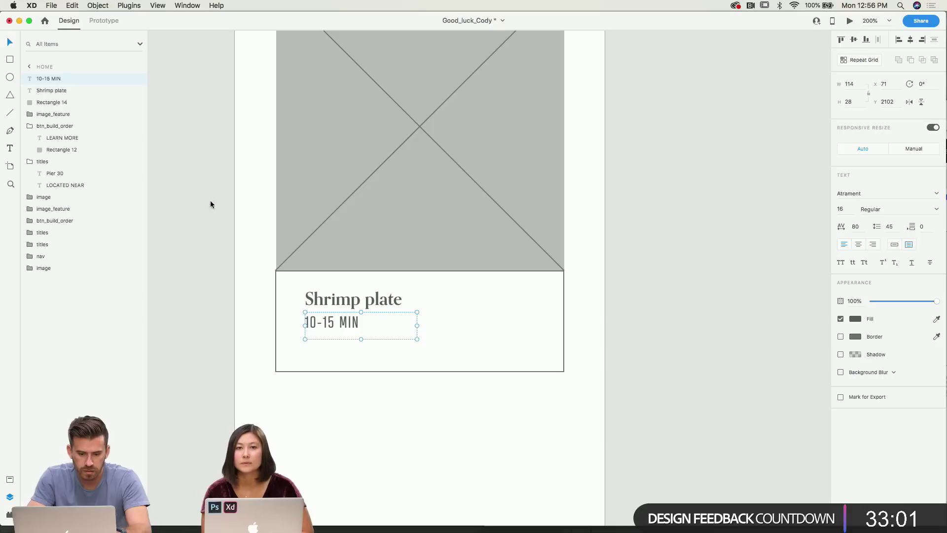
# Resize the "10-15 MIN" text box to 69 × 24 and move it to X 88, Y 2106.
pyautogui.moveTo(361, 340); pyautogui.dragTo(347, 326)
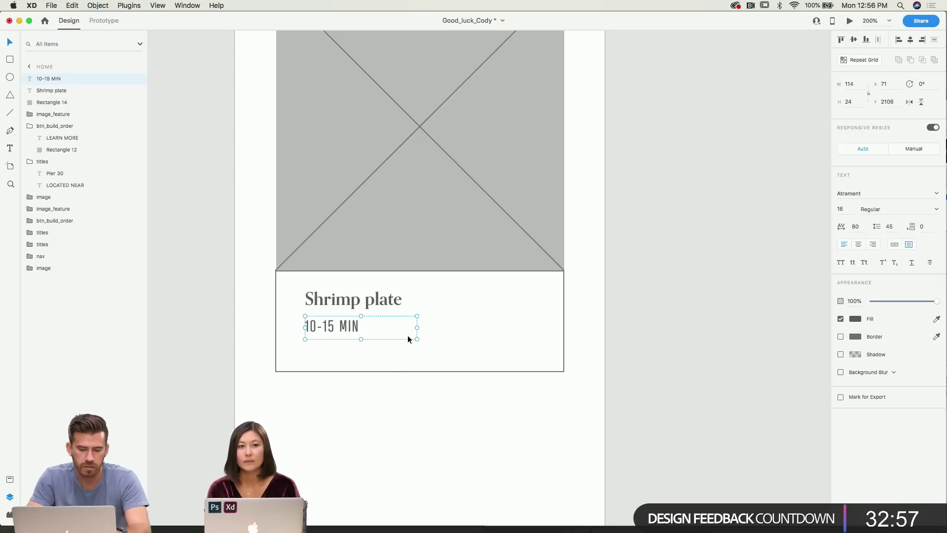
pyautogui.moveTo(417, 328); pyautogui.dragTo(352, 324)
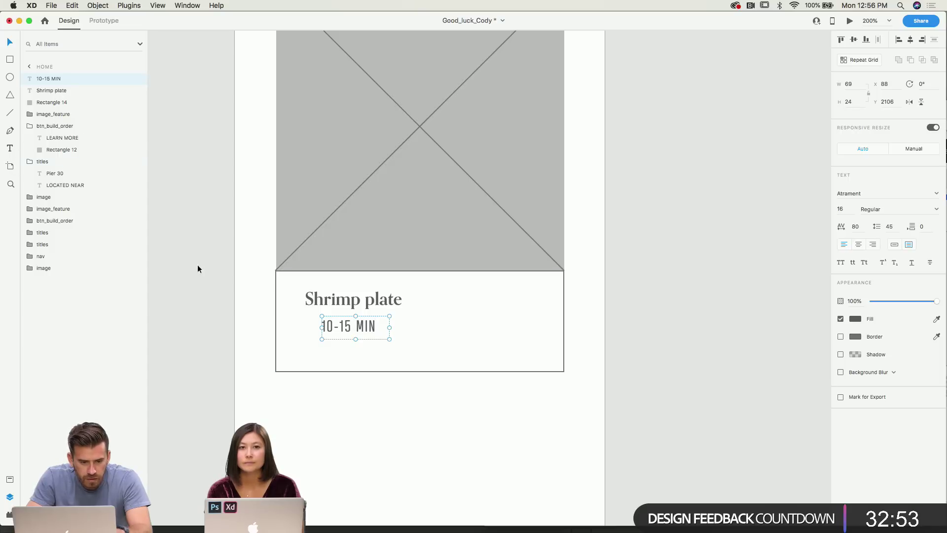
# Draw a 17 × 17 square icon placeholder at X 59, Y 2106, just before the "10-15 MIN" text.
pyautogui.click(10, 59)
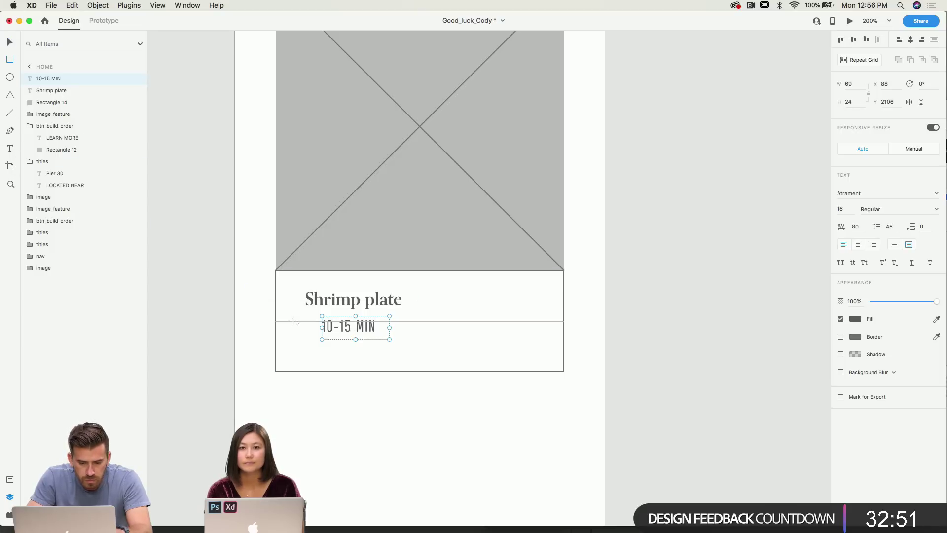
pyautogui.moveTo(293, 316); pyautogui.dragTo(310, 332)
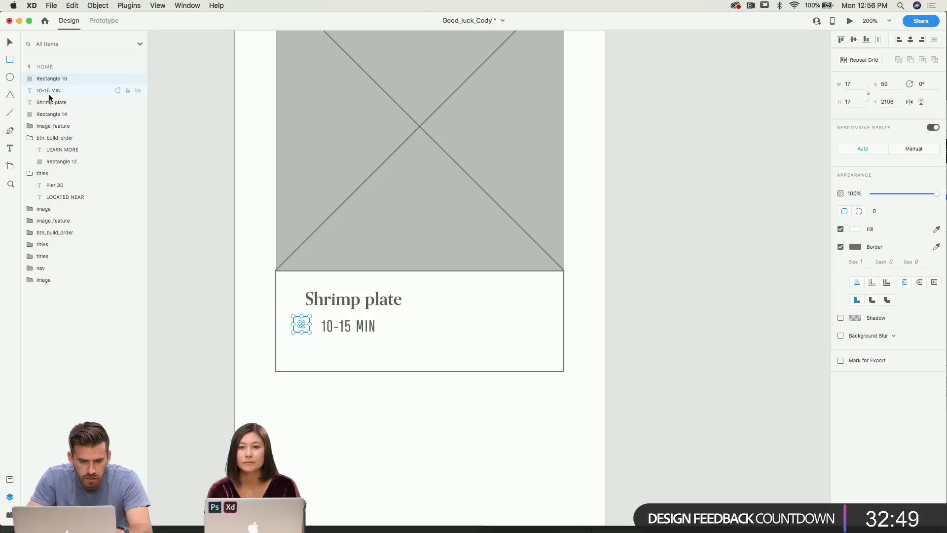
pyautogui.click(10, 42)
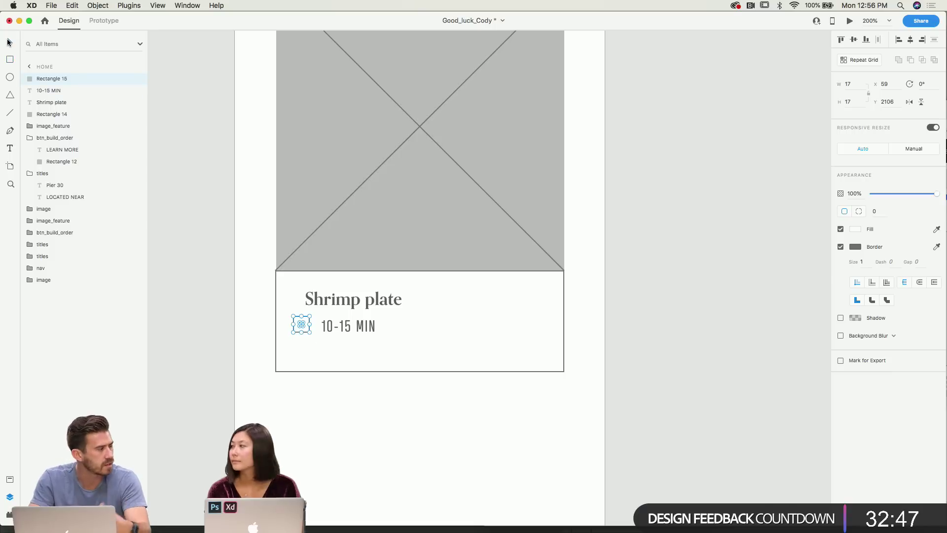
# Align the square with the title at X 71 and place the "10-15 MIN" text, 17 high, beside it at X 96, Y 2104.
pyautogui.press('super+equal')
pyautogui.hscroll(-3, 209, 292)
pyautogui.scroll(-2, 209, 292)
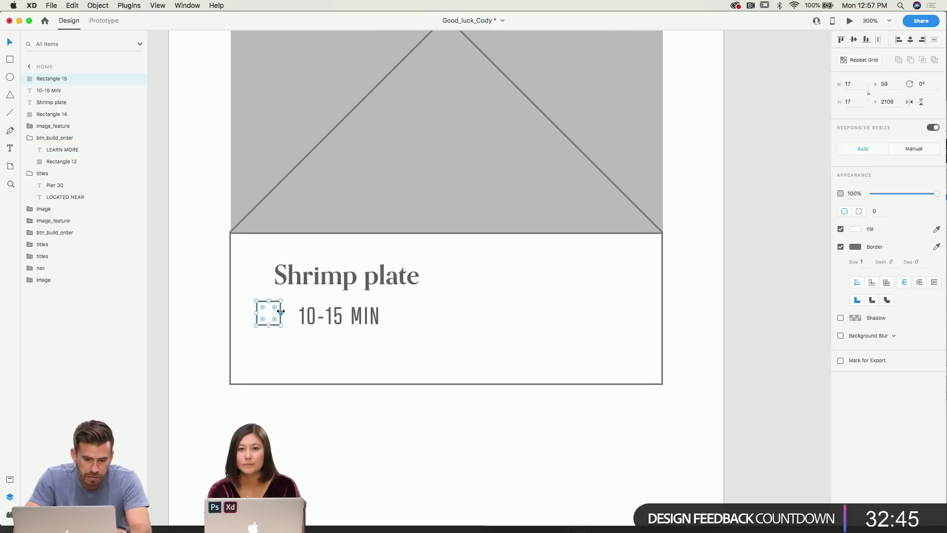
pyautogui.moveTo(279, 306); pyautogui.dragTo(360, 315)
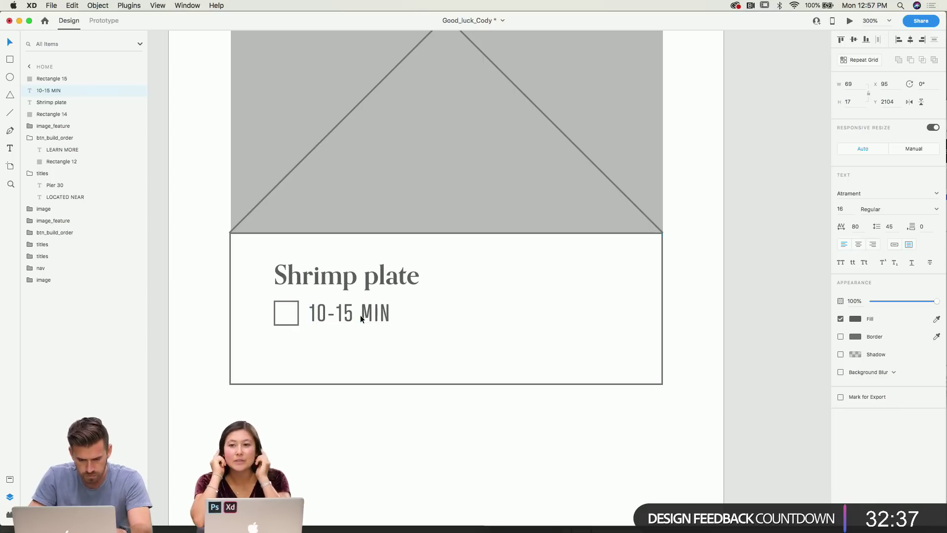
pyautogui.press('Right')
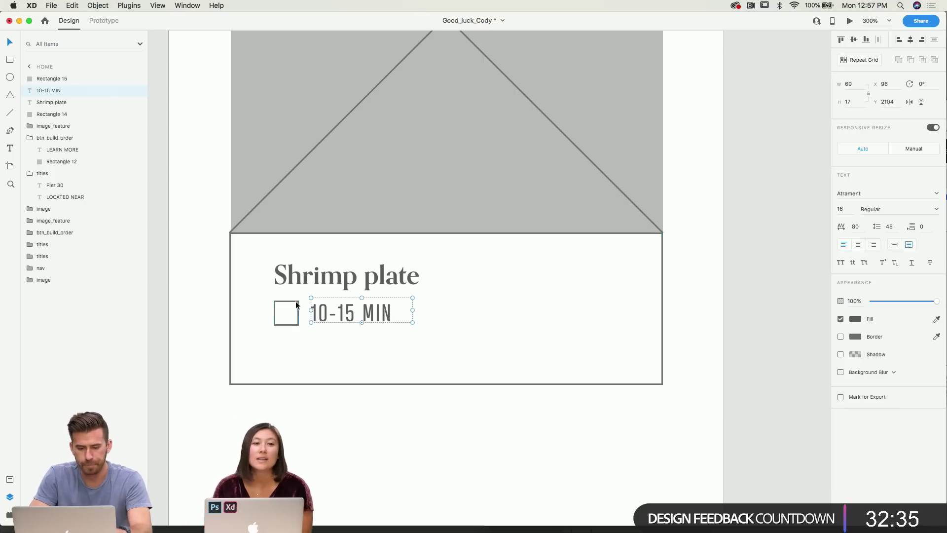
# Remove the border from the icon placeholder square and fill it with a light neutral grey.
pyautogui.click(296, 305)
pyautogui.click(840, 246)
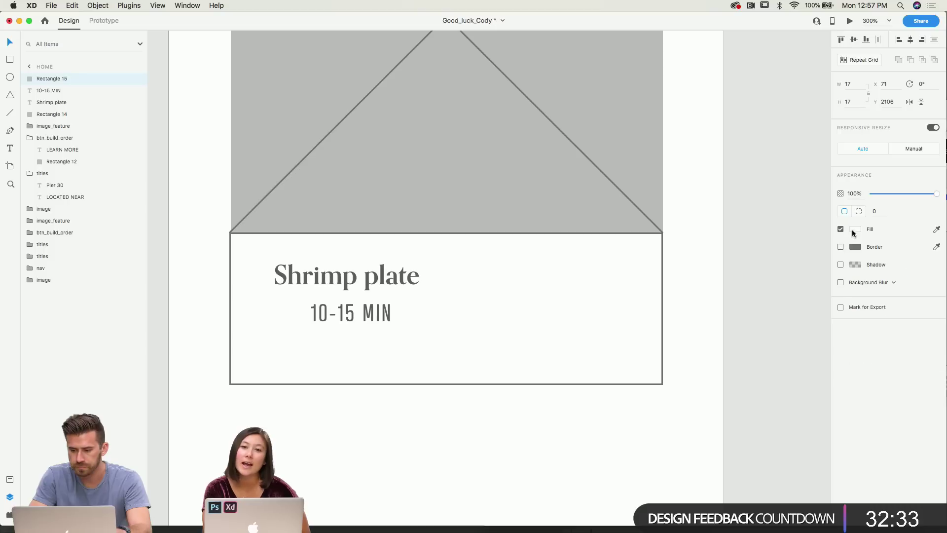
pyautogui.click(855, 229)
pyautogui.moveTo(740, 217); pyautogui.dragTo(737, 201)
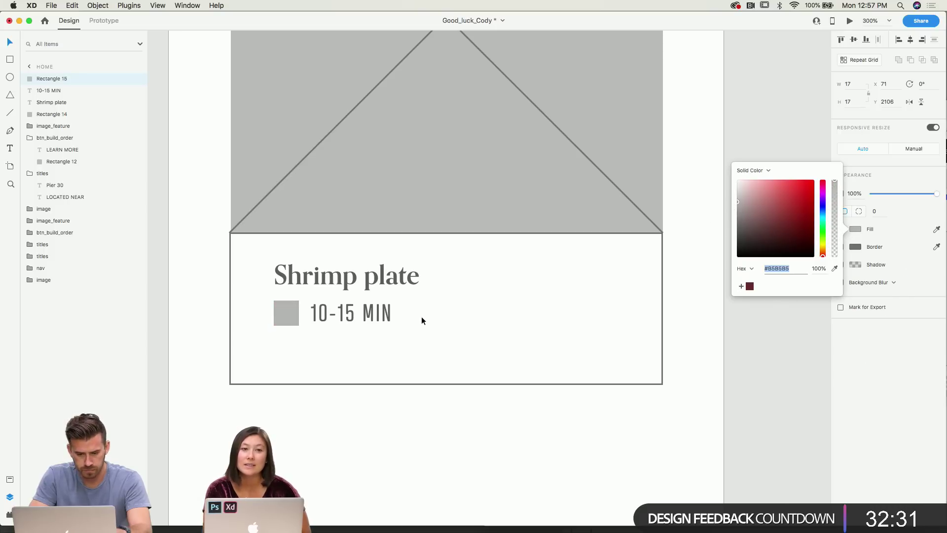
# Narrow the "10-15 MIN" text box to a width of 61 and set its line spacing to 55.
pyautogui.click(367, 312)
pyautogui.moveTo(414, 309); pyautogui.dragTo(401, 309)
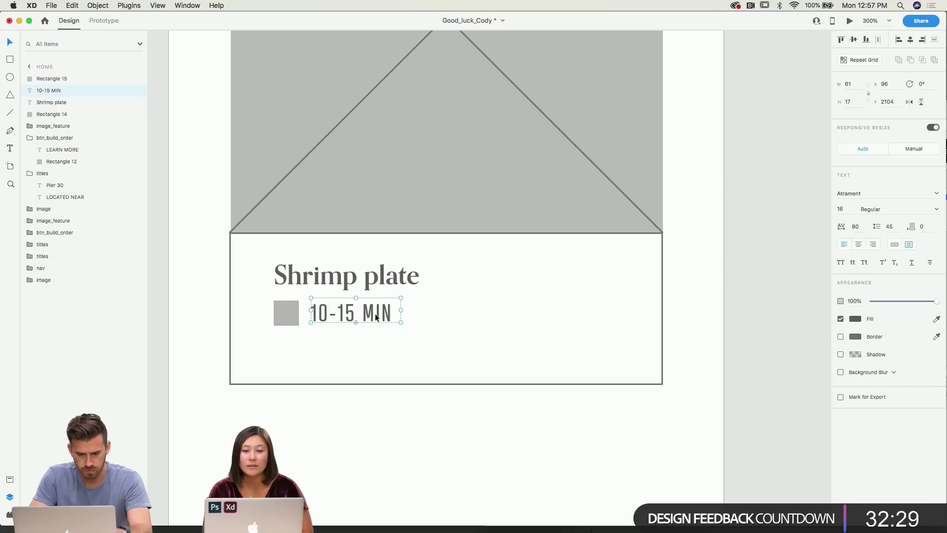
pyautogui.click(897, 227)
pyautogui.write('55')
pyautogui.press('Return')
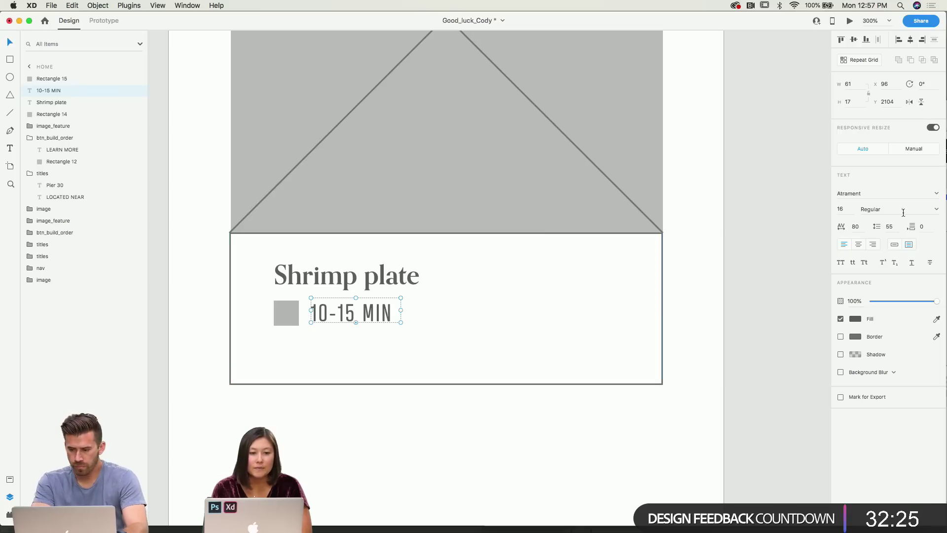
pyautogui.click(890, 226)
pyautogui.write('6')
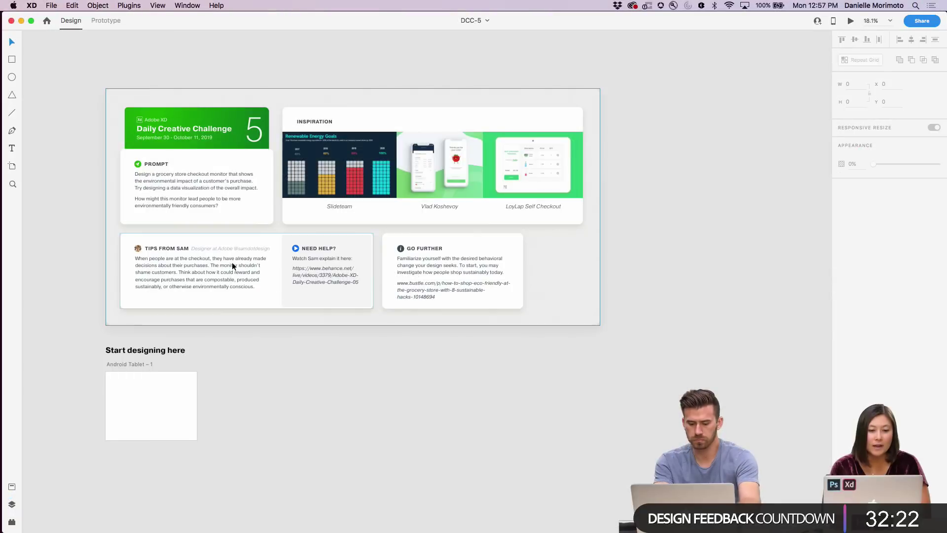
# Examine the Daily Creative Challenge 5 brief, including its prompt, tips, inspiration images and further reading.
pyautogui.scroll(5, 232, 262)
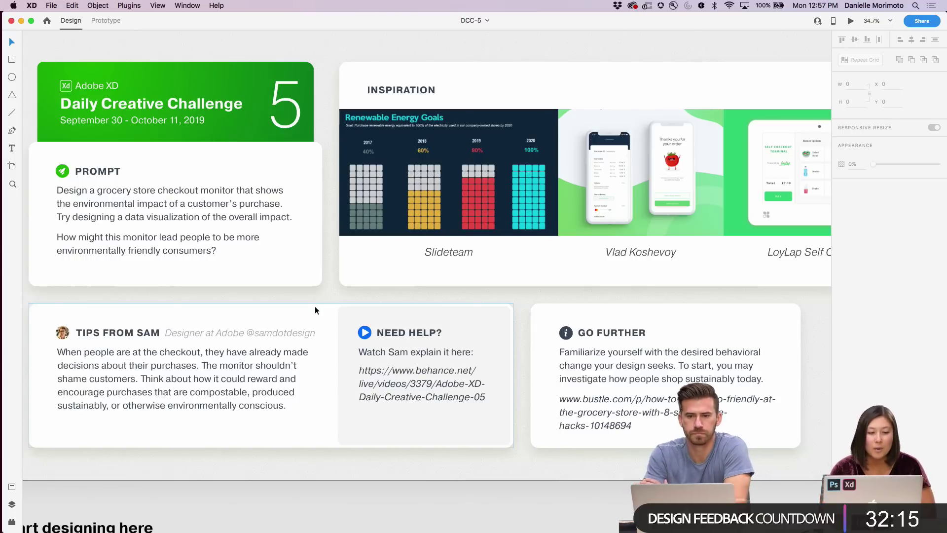
pyautogui.hscroll(3, 300, 288)
pyautogui.hscroll(-3, 300, 289)
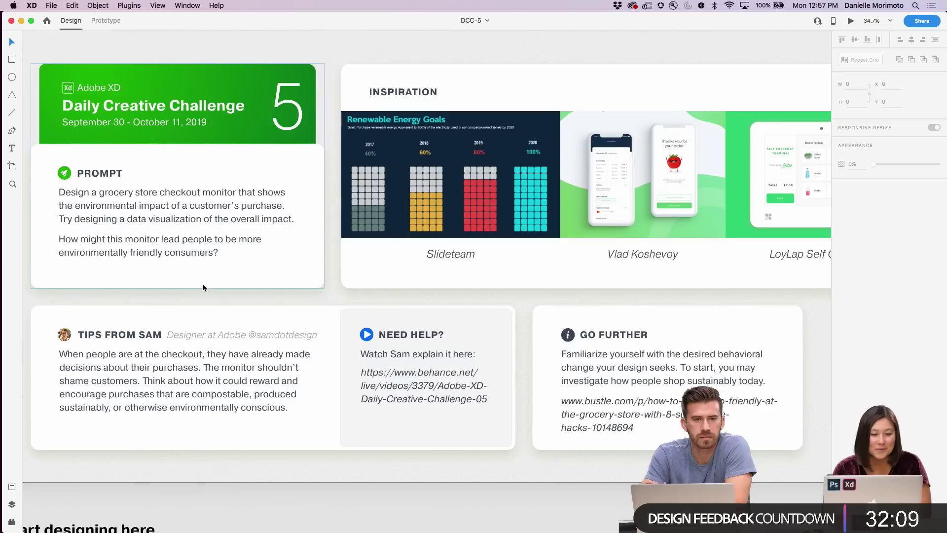
pyautogui.scroll(-2, 332, 313)
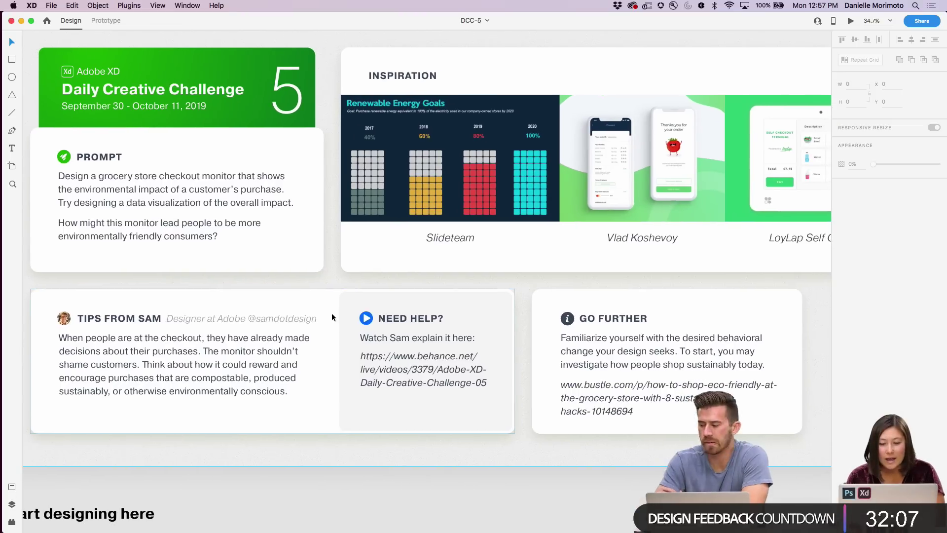
pyautogui.hscroll(3, 259, 363)
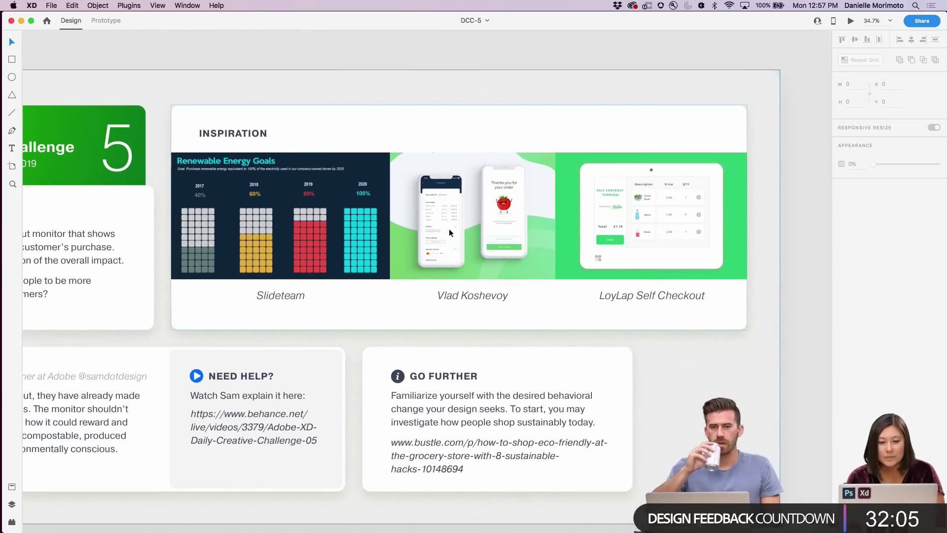
pyautogui.scroll(-3, 449, 229)
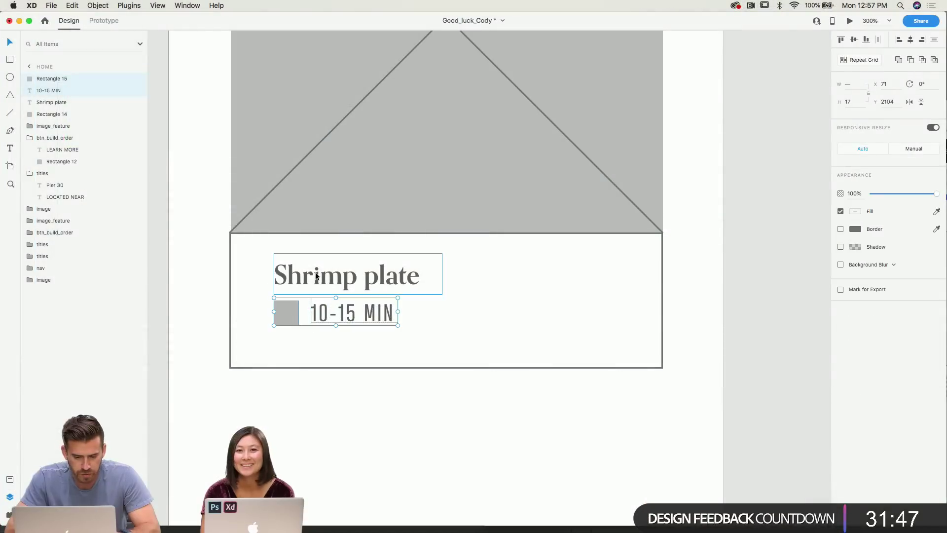
# Group the "Shrimp plate" title, icon square and "10-15 MIN" text as "left", and collapse the expanded layer groups.
pyautogui.keyDown('shift'); pyautogui.click(316, 275); pyautogui.keyUp('shift')
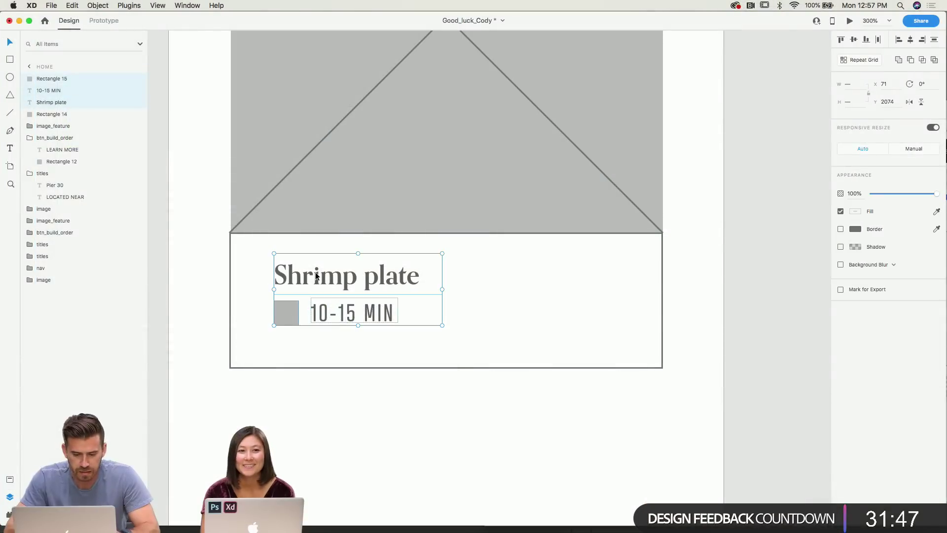
pyautogui.rightClick(316, 275)
pyautogui.click(338, 351)
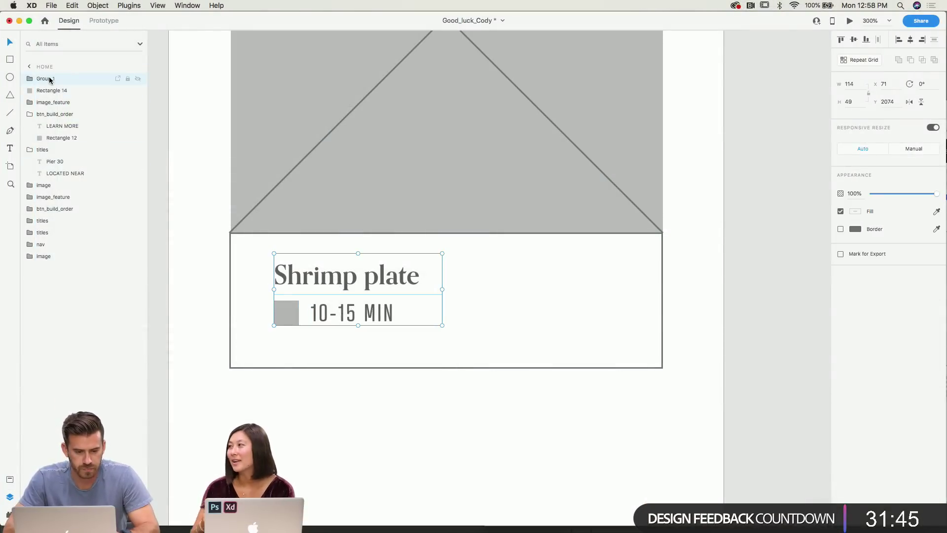
pyautogui.doubleClick(50, 80)
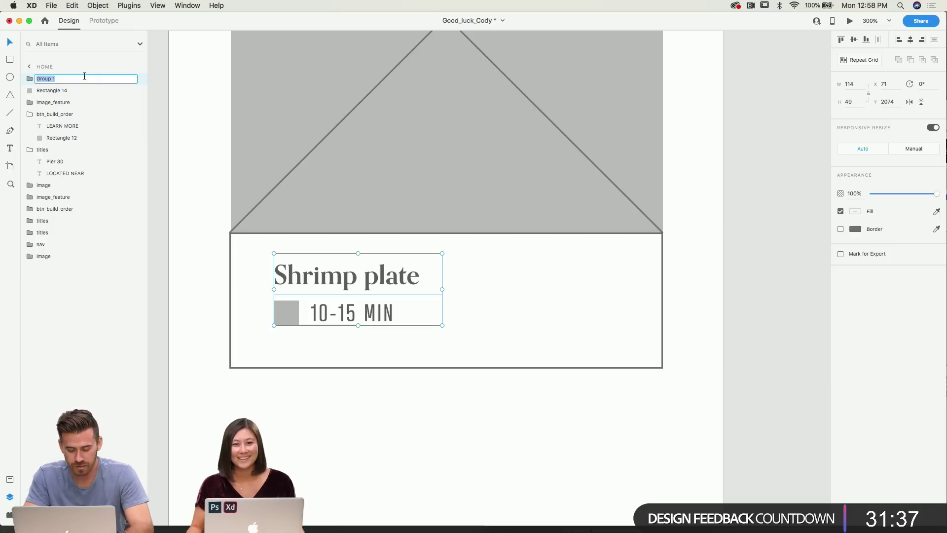
pyautogui.write('teft')
pyautogui.press('Return')
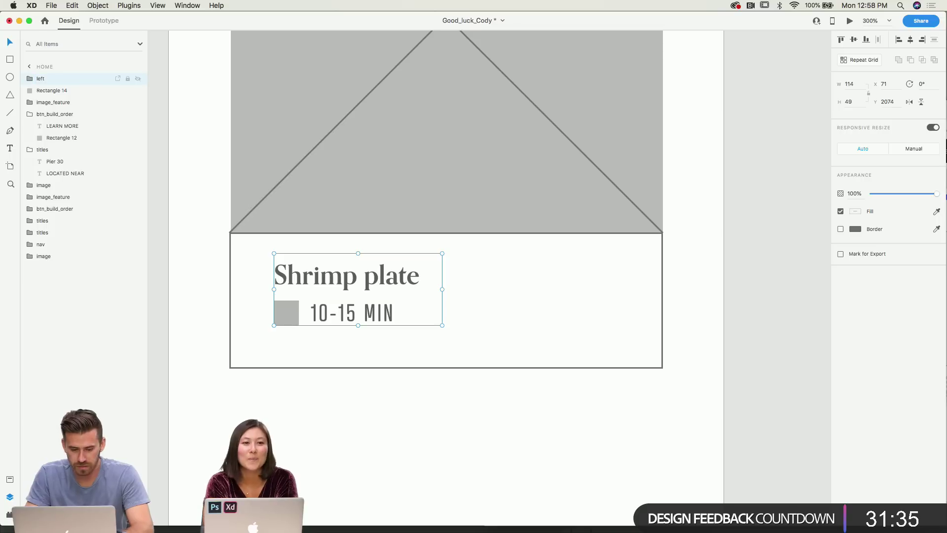
pyautogui.click(30, 115)
pyautogui.click(29, 126)
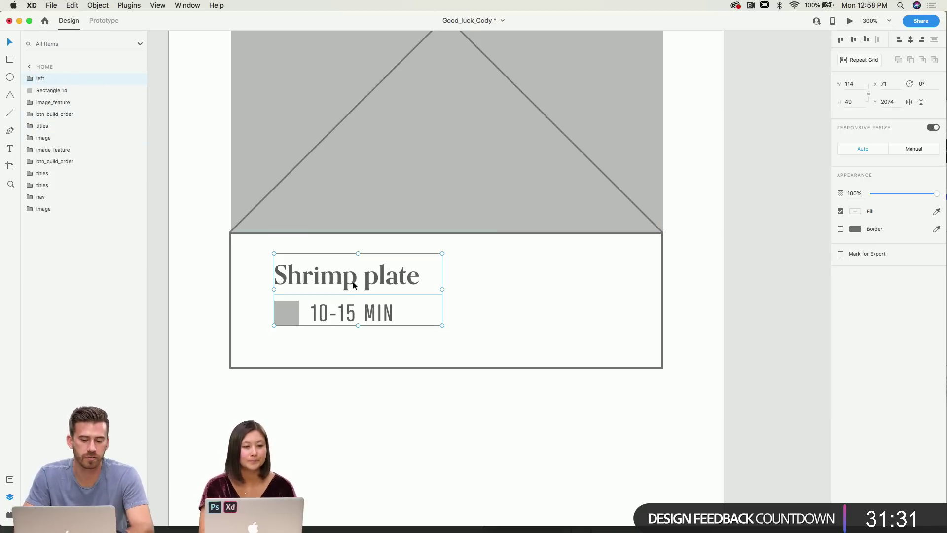
# Draw a 101 × 92 rectangle at X 233, Y 2060, covering the right end of the card's white text area.
pyautogui.click(503, 329)
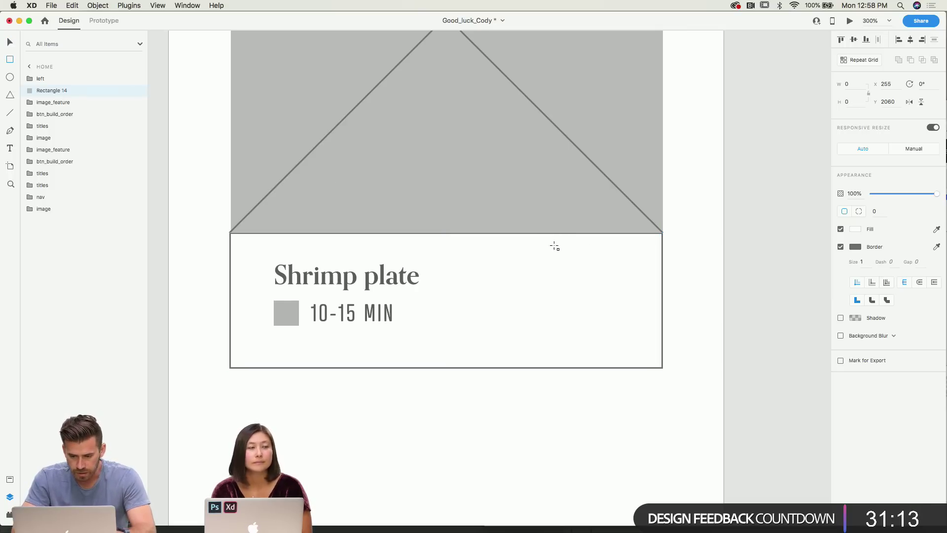
pyautogui.moveTo(547, 234); pyautogui.dragTo(661, 366)
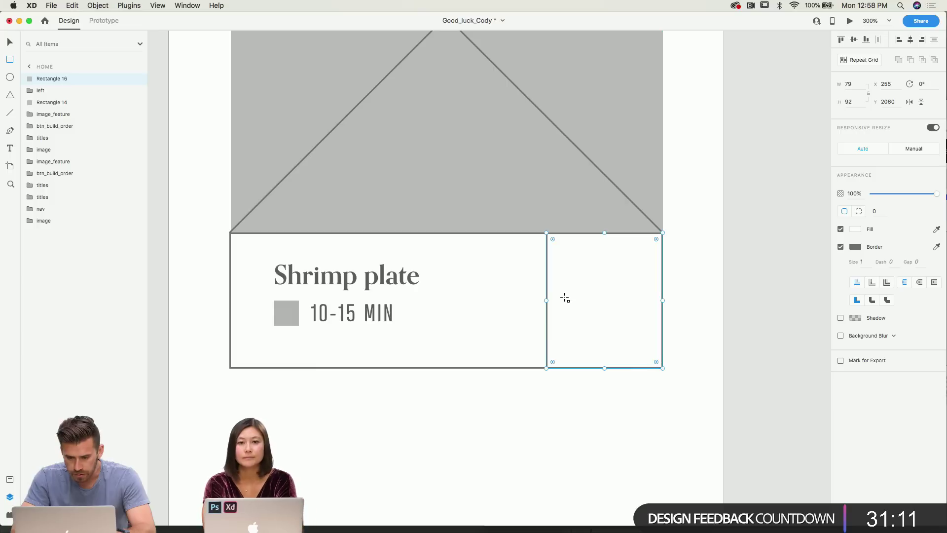
pyautogui.moveTo(545, 298); pyautogui.dragTo(513, 305)
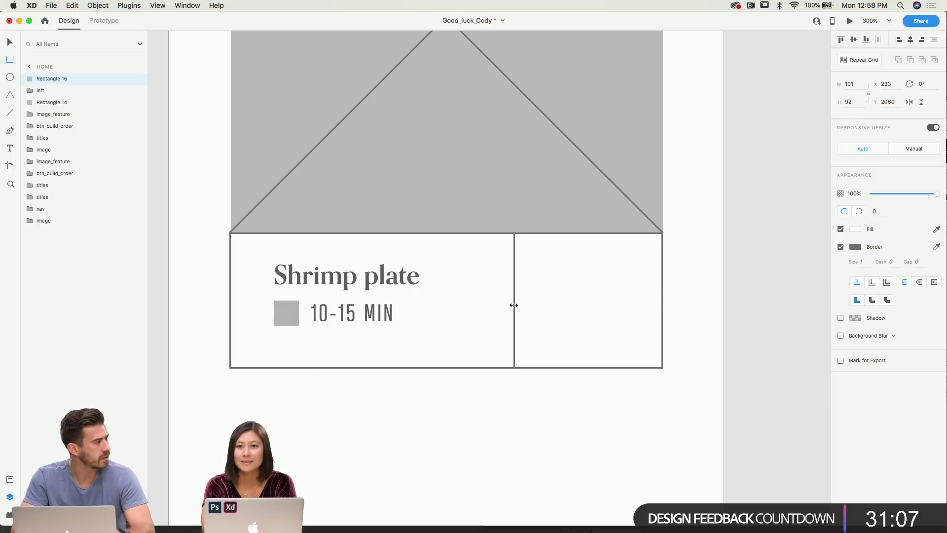
pyautogui.moveTo(513, 304); pyautogui.dragTo(514, 306)
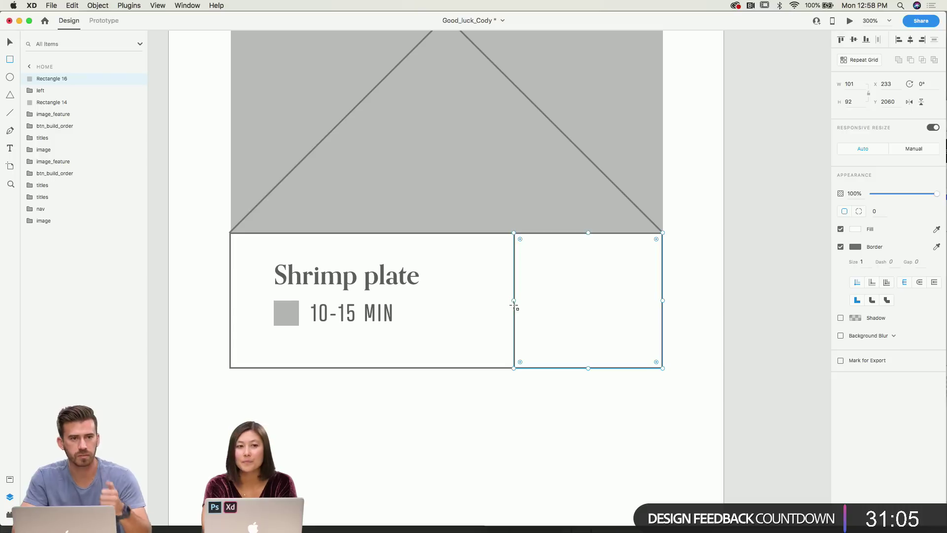
# Remove the new rectangle's border and fill it with the mid grey #808080.
pyautogui.click(840, 246)
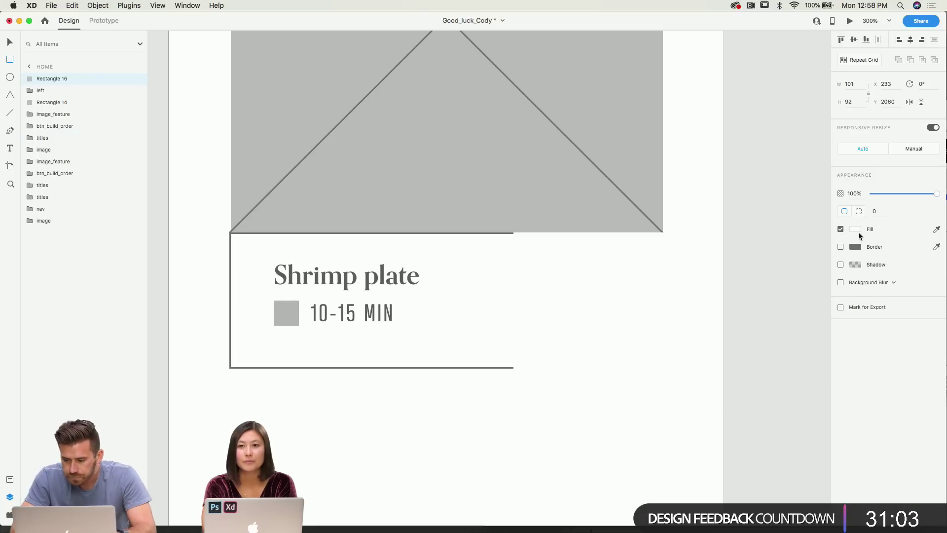
pyautogui.click(857, 230)
pyautogui.moveTo(743, 226); pyautogui.dragTo(723, 220)
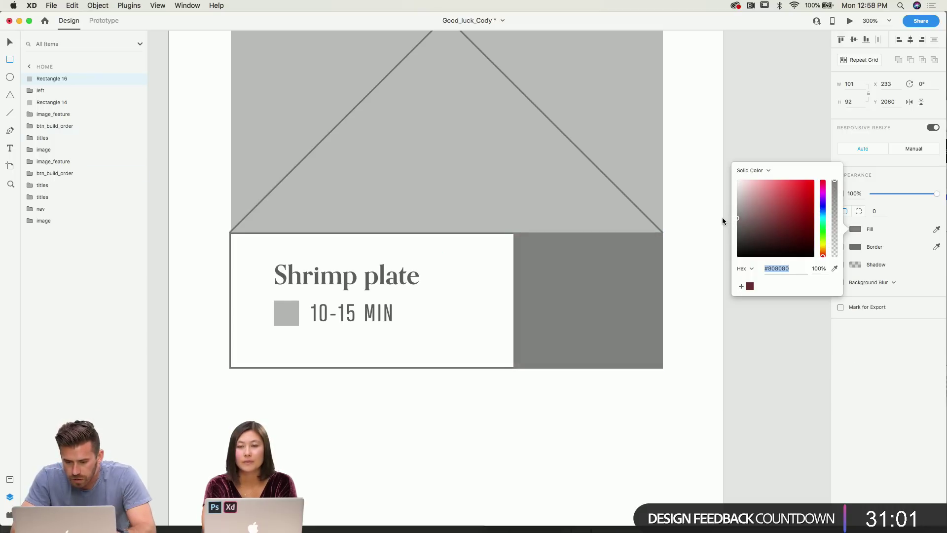
pyautogui.press('Escape')
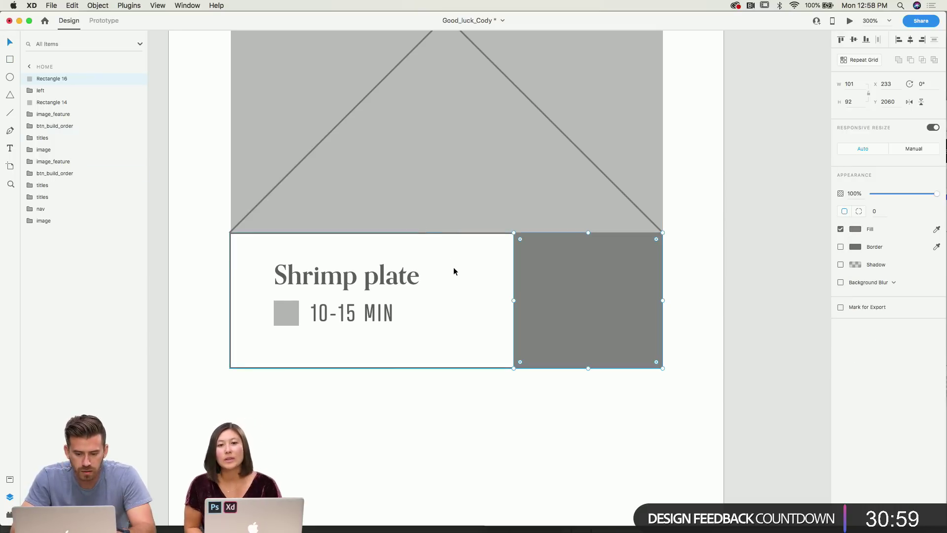
pyautogui.click(752, 279)
pyautogui.click(618, 294)
pyautogui.press('super+minus')
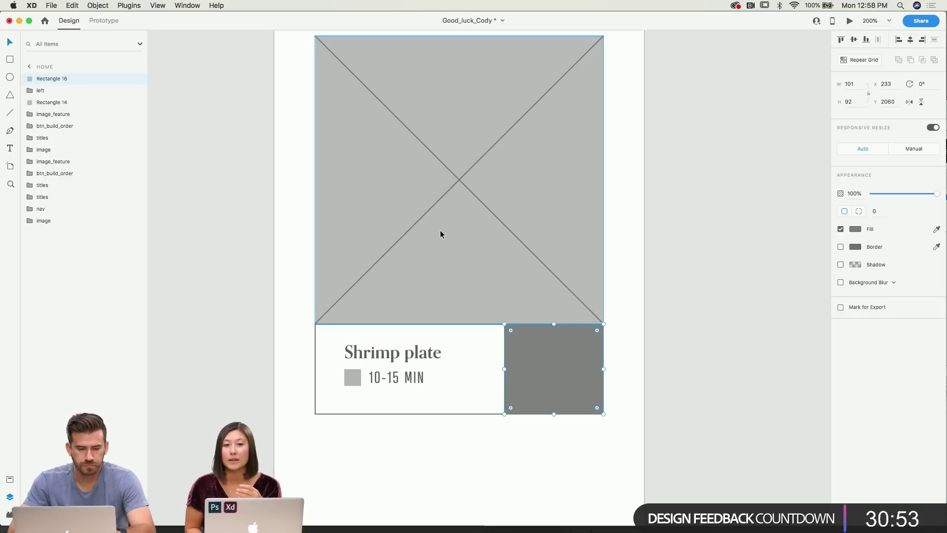
# Copy the 17 × 17 icon placeholder and centre the copy in the dark grey rectangle at X 275, Y 2098.
pyautogui.scroll(-2, 232, 246)
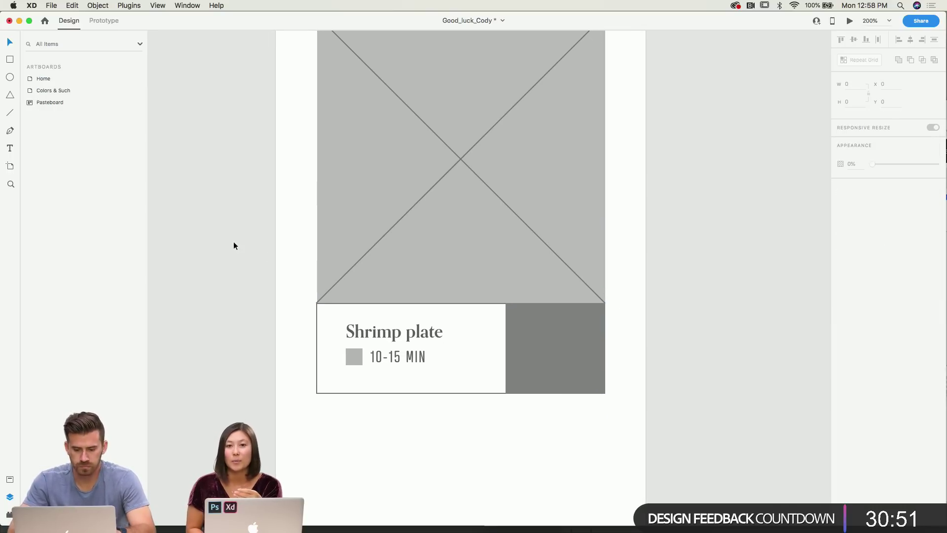
pyautogui.click(347, 359)
pyautogui.doubleClick(347, 357)
pyautogui.press('super+c')
pyautogui.click(528, 358)
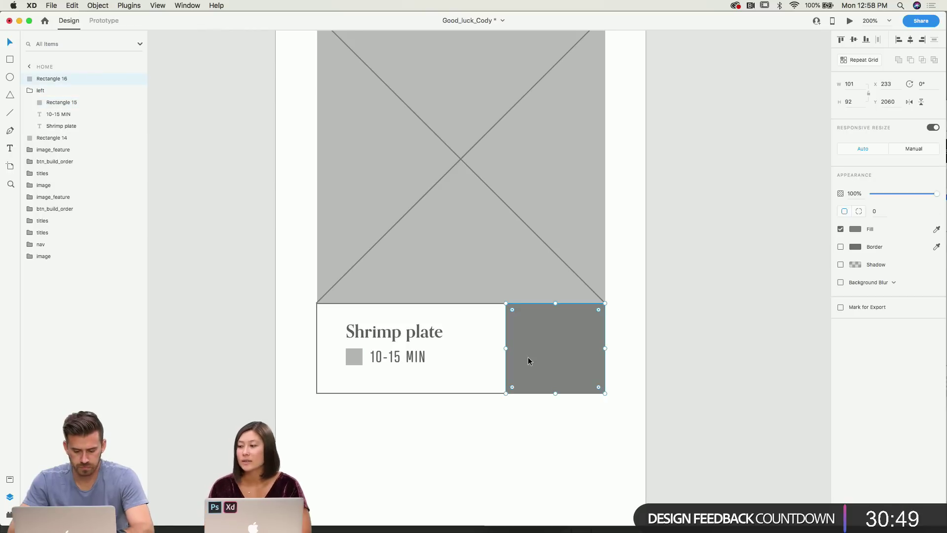
pyautogui.press('super+v')
pyautogui.moveTo(360, 351); pyautogui.dragTo(560, 342)
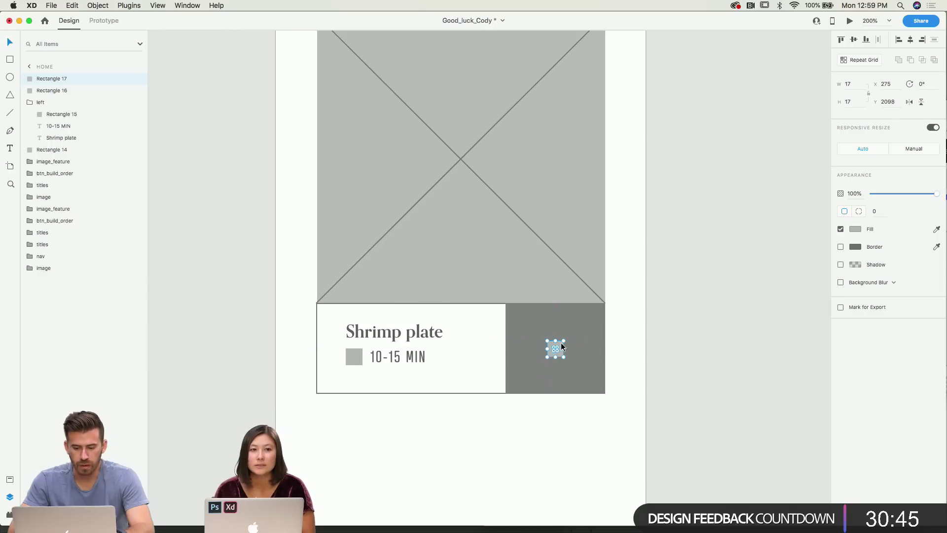
# Lighten the copied square's grey fill and enlarge it about its centre to 23 × 23 at X 272, Y 2095.
pyautogui.click(855, 230)
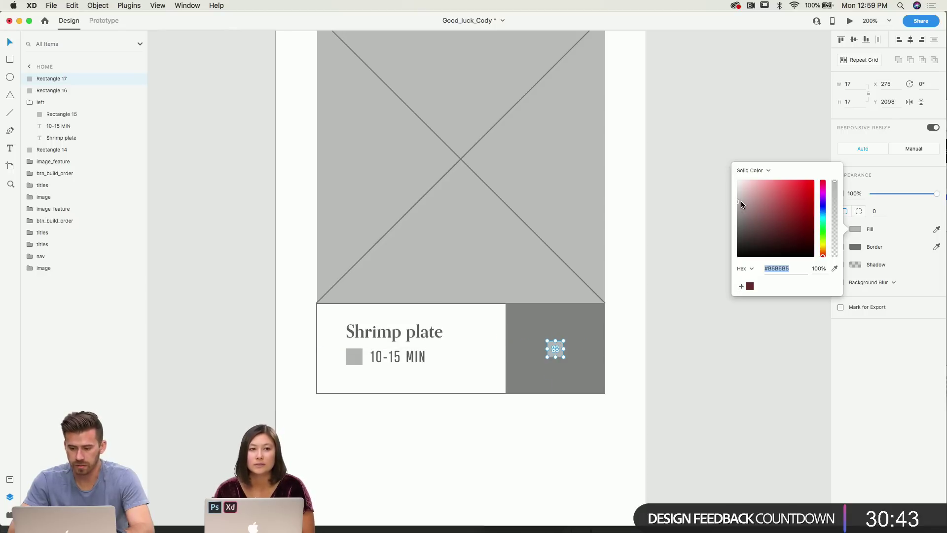
pyautogui.click(623, 329)
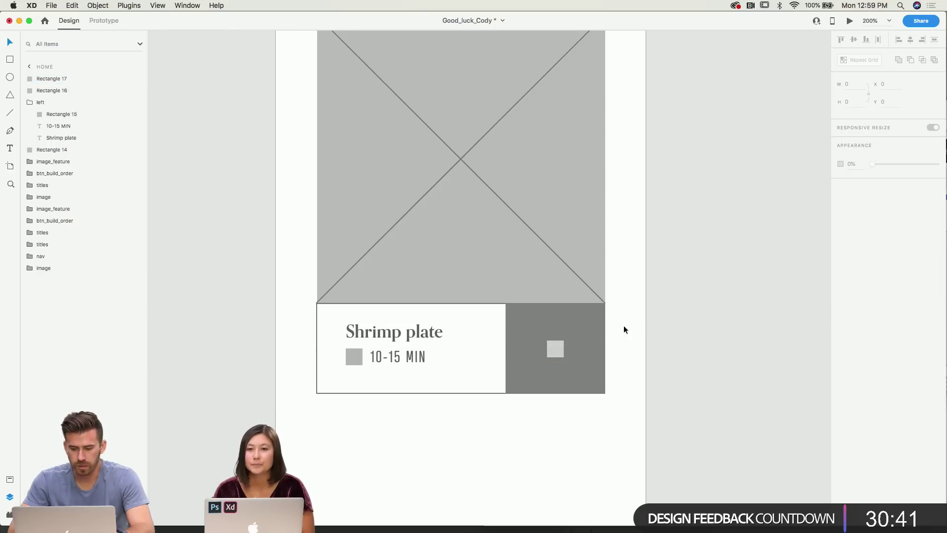
pyautogui.click(559, 348)
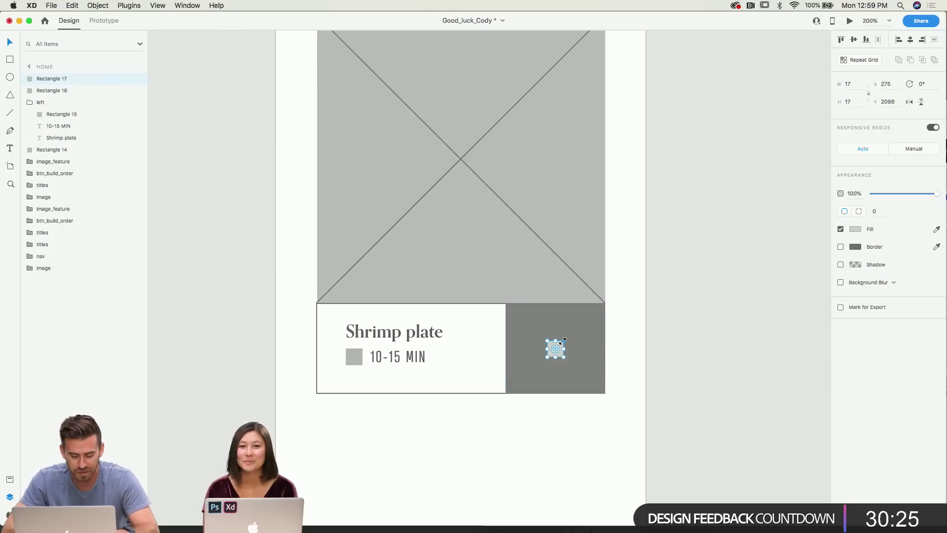
pyautogui.moveTo(563, 340); pyautogui.dragTo(555, 354)
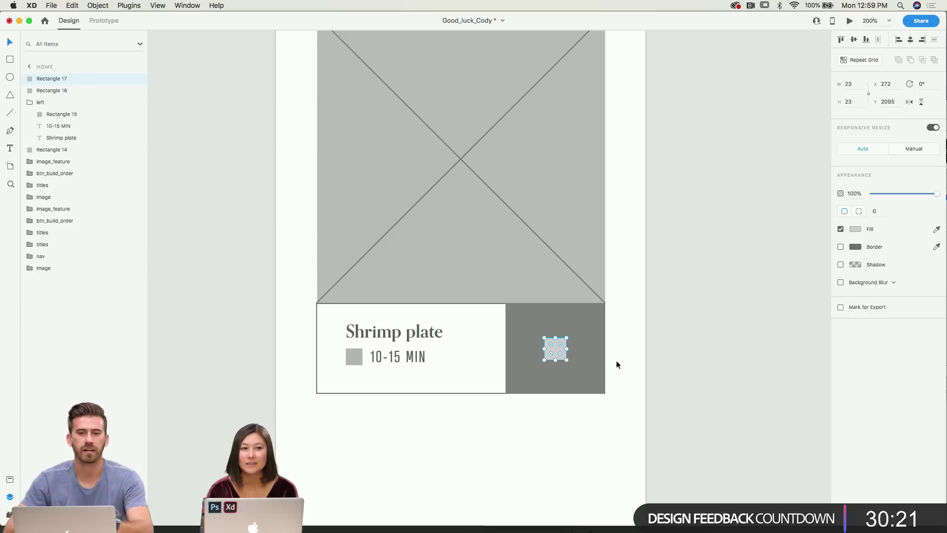
pyautogui.click(595, 378)
pyautogui.click(563, 351)
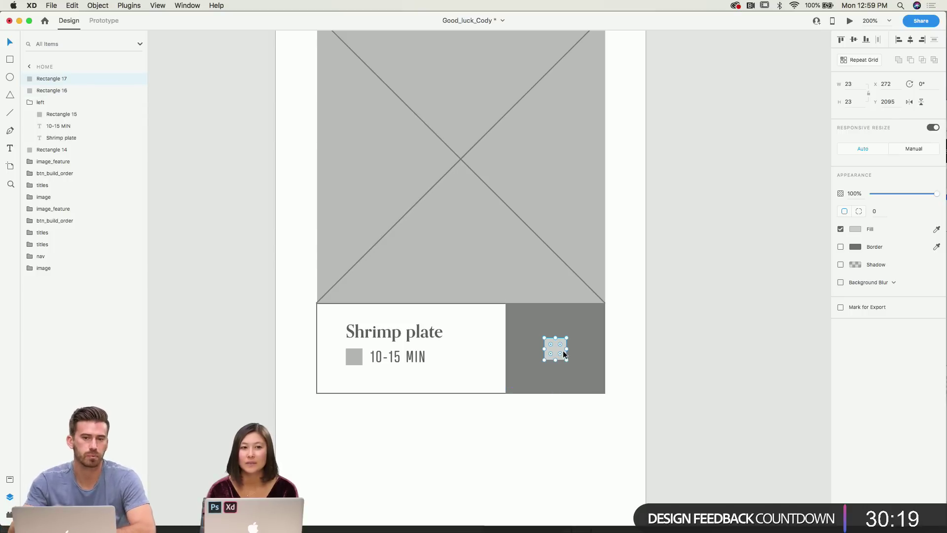
pyautogui.click(612, 355)
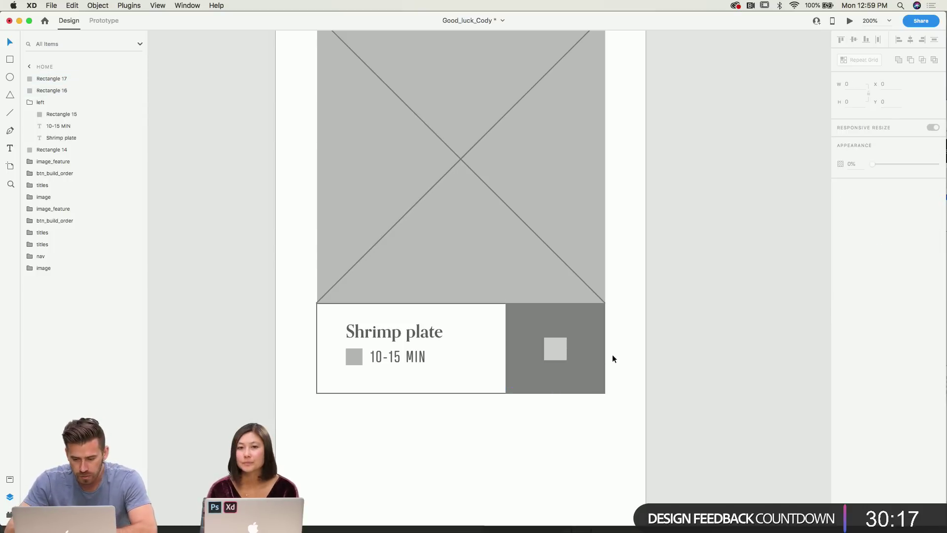
# Group the light square with the dark grey rectangle as "btn_add", and collapse the "left" group in the layer list.
pyautogui.click(555, 345)
pyautogui.keyDown('shift'); pyautogui.click(566, 323); pyautogui.keyUp('shift')
pyautogui.rightClick(567, 326)
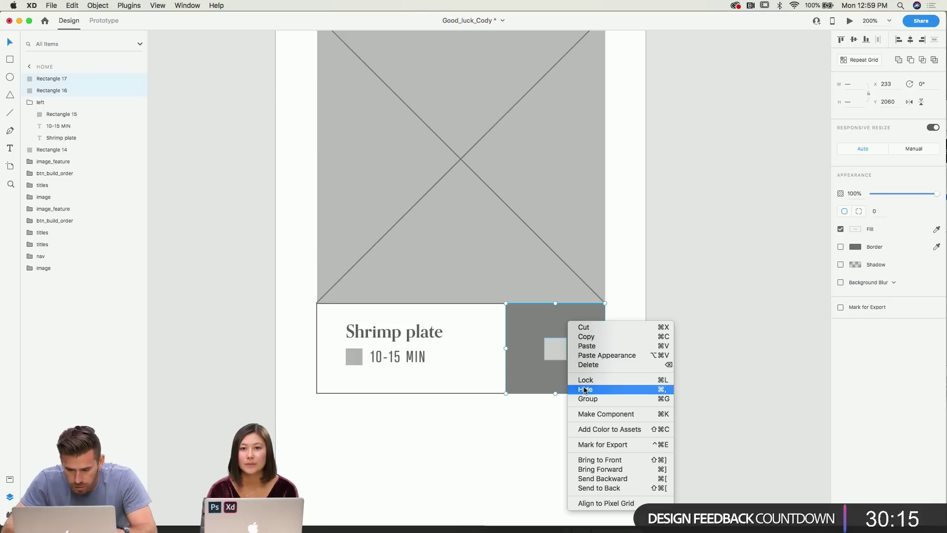
pyautogui.click(582, 391)
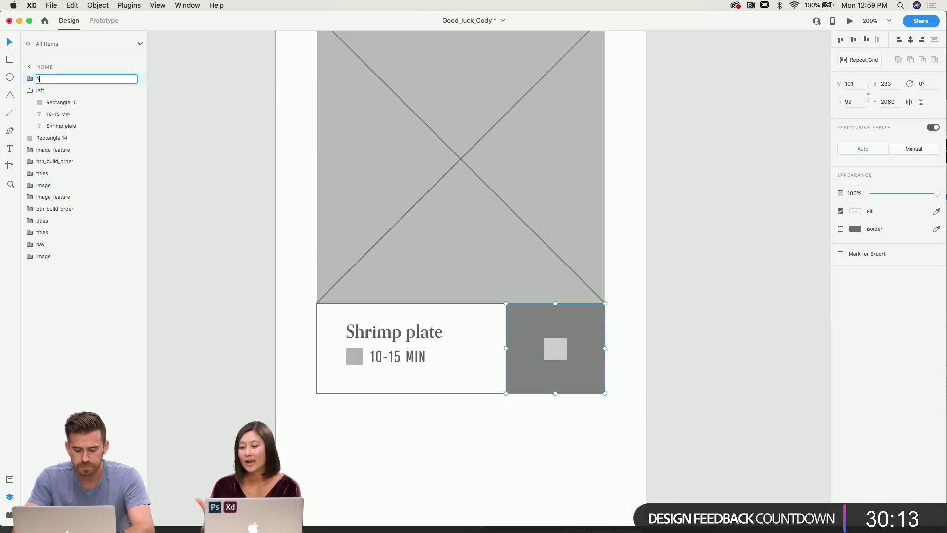
pyautogui.press('Return')
pyautogui.click(28, 91)
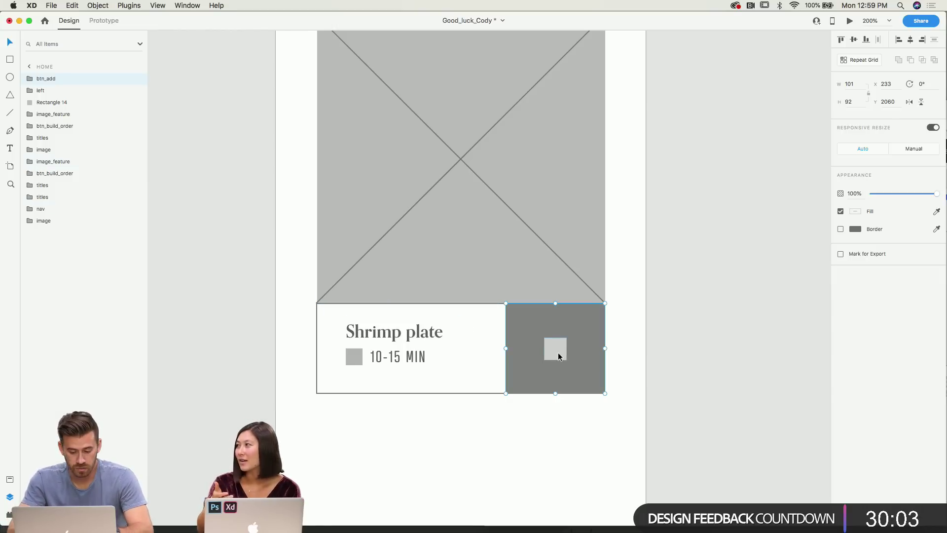
# Group the crossed image, card outline, plate details and add button, and name the group "card_shrimp".
pyautogui.press('super+minus')
pyautogui.click(606, 346)
pyautogui.click(538, 320)
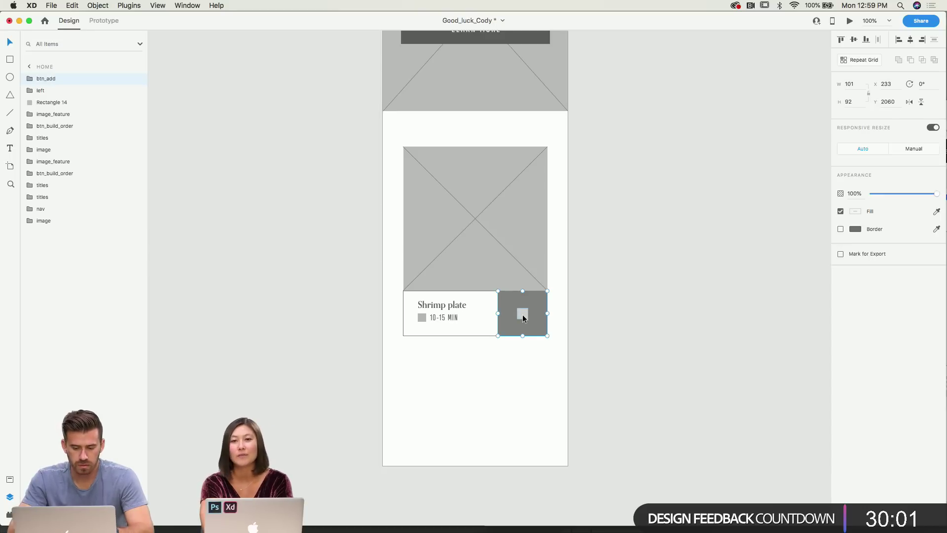
pyautogui.press('super+plus')
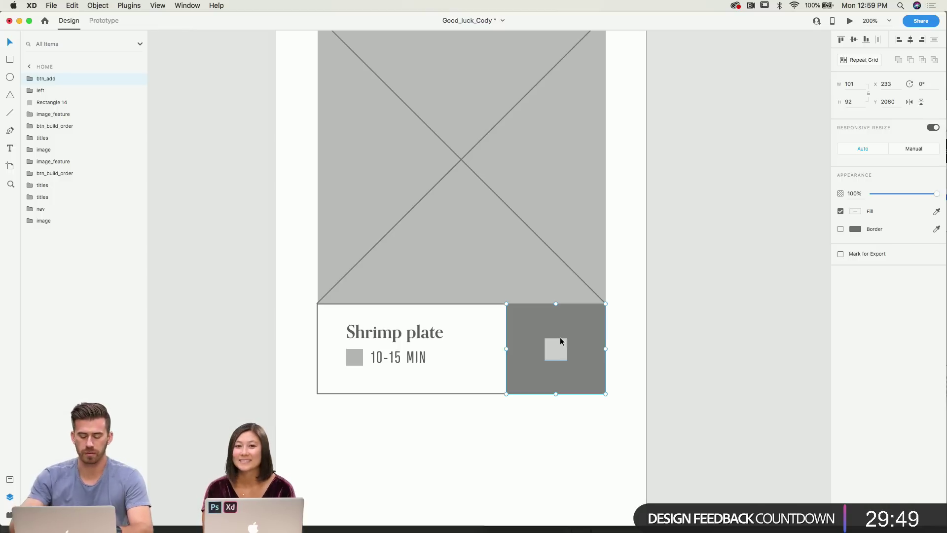
pyautogui.press('super+minus')
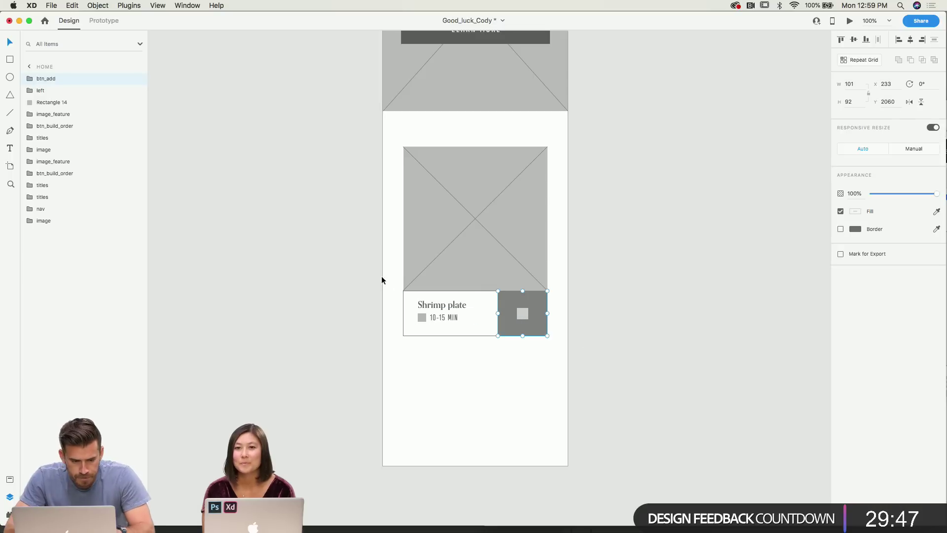
pyautogui.moveTo(385, 160); pyautogui.dragTo(550, 357)
pyautogui.rightClick(468, 223)
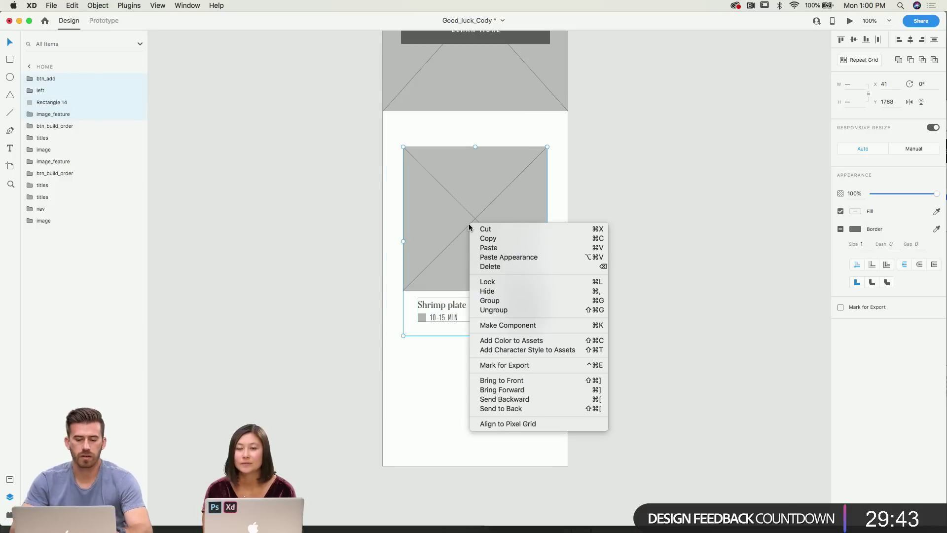
pyautogui.click(490, 301)
pyautogui.doubleClick(50, 79)
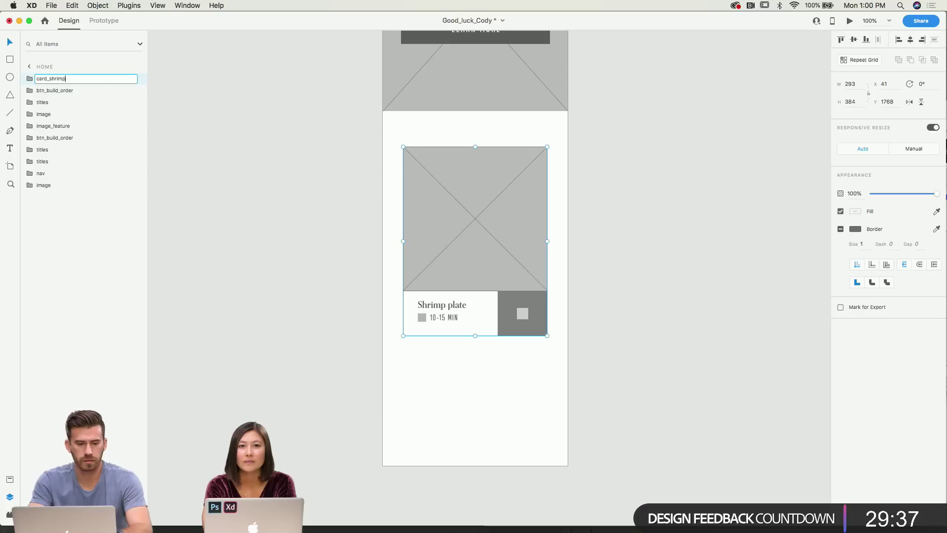
pyautogui.press('Return')
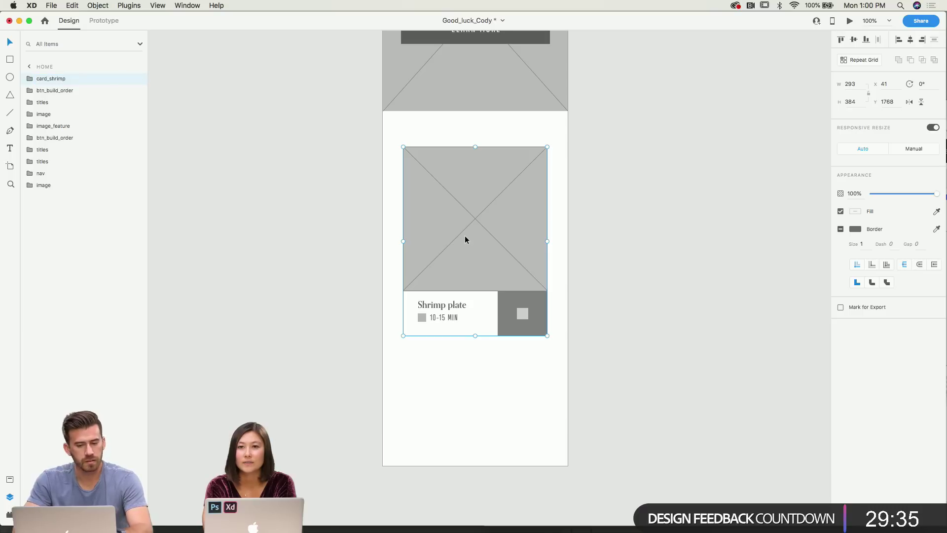
# Move the "card_shrimp" group straight down to Y 1817, leaving room for a heading under the Pier 30 section.
pyautogui.scroll(8, 464, 240)
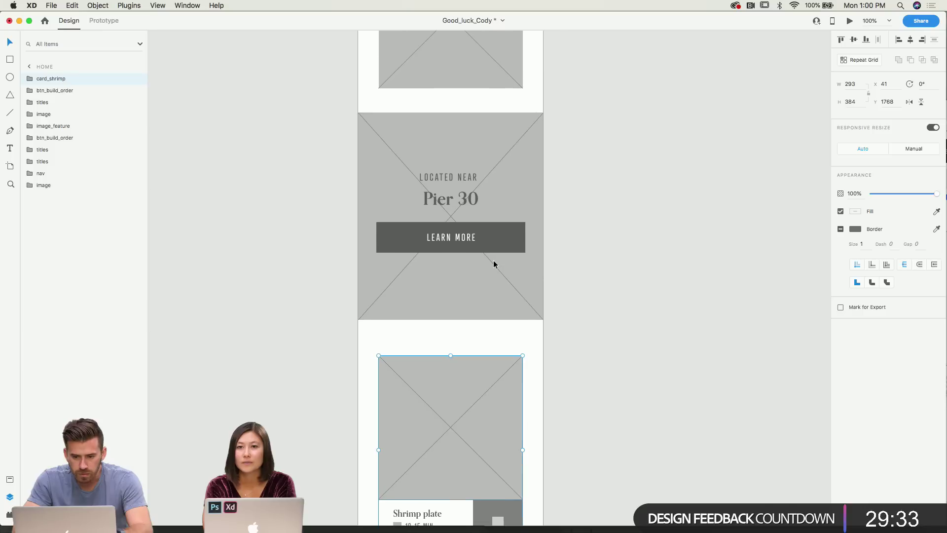
pyautogui.scroll(-2, 470, 305)
pyautogui.moveTo(471, 375); pyautogui.dragTo(472, 399)
pyautogui.scroll(4, 472, 400)
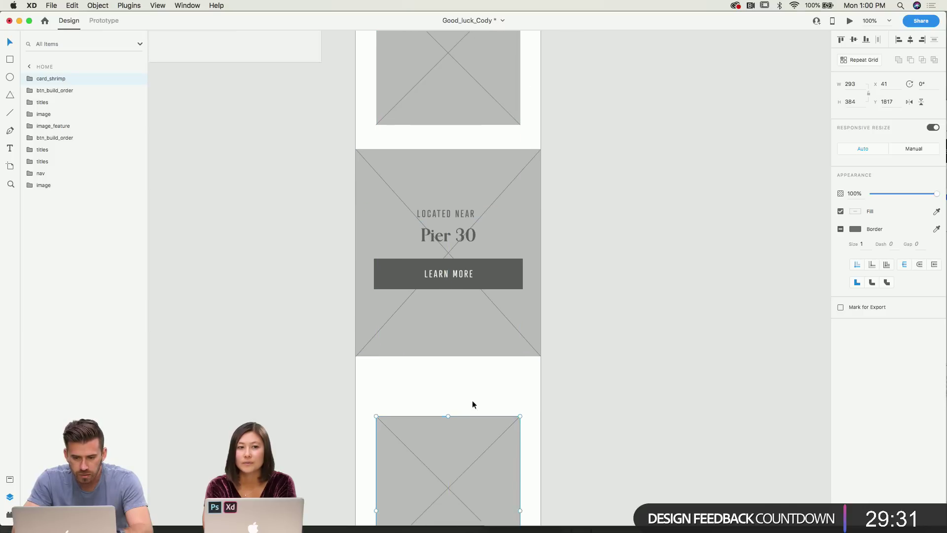
# Copy the "Always fresh no exceptions" heading and place the copy directly below the Pier 30 section at X 48, Y 1696.
pyautogui.scroll(10, 471, 400)
pyautogui.doubleClick(443, 200)
pyautogui.press('super+c')
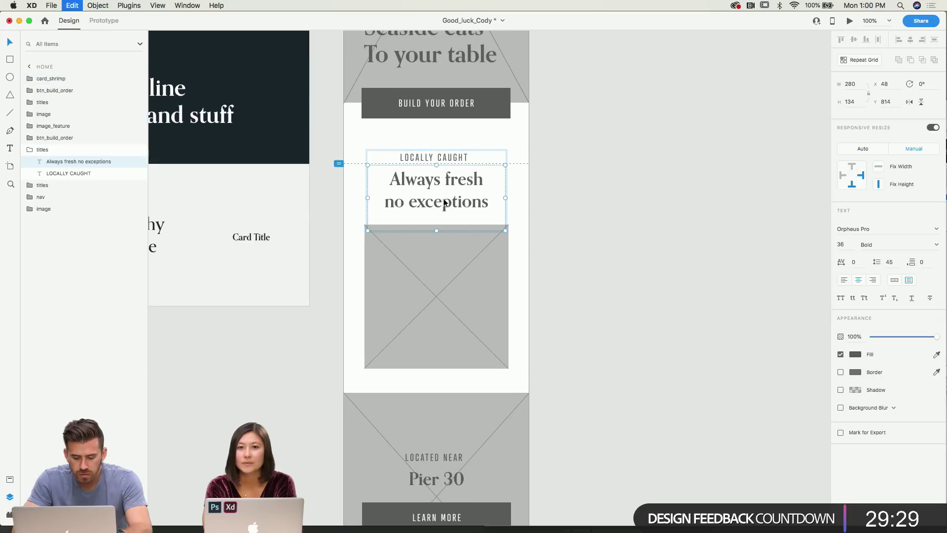
pyautogui.scroll(-11, 442, 198)
pyautogui.click(446, 347)
pyautogui.press('super+v')
pyautogui.moveTo(451, 292); pyautogui.dragTo(447, 357)
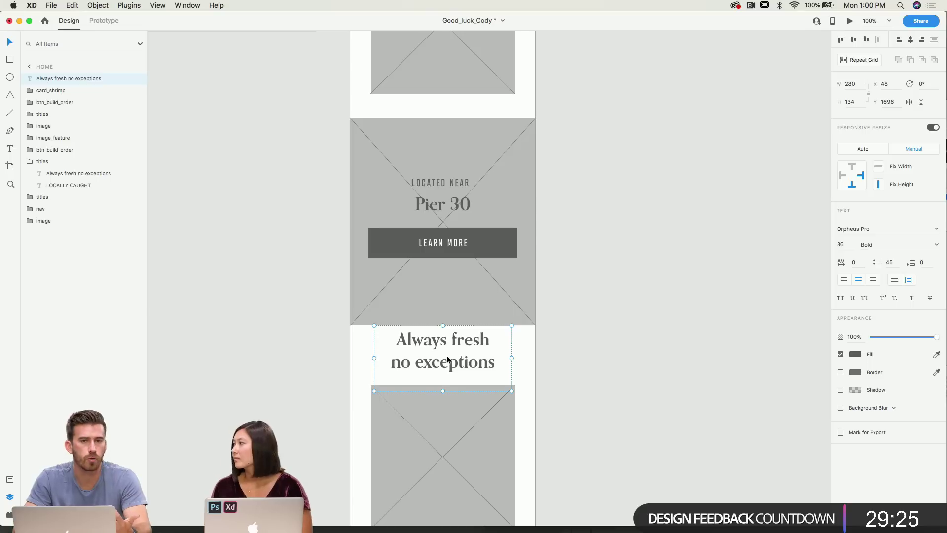
# Replace the copied heading's text with "Popular" and align it left.
pyautogui.doubleClick(446, 355)
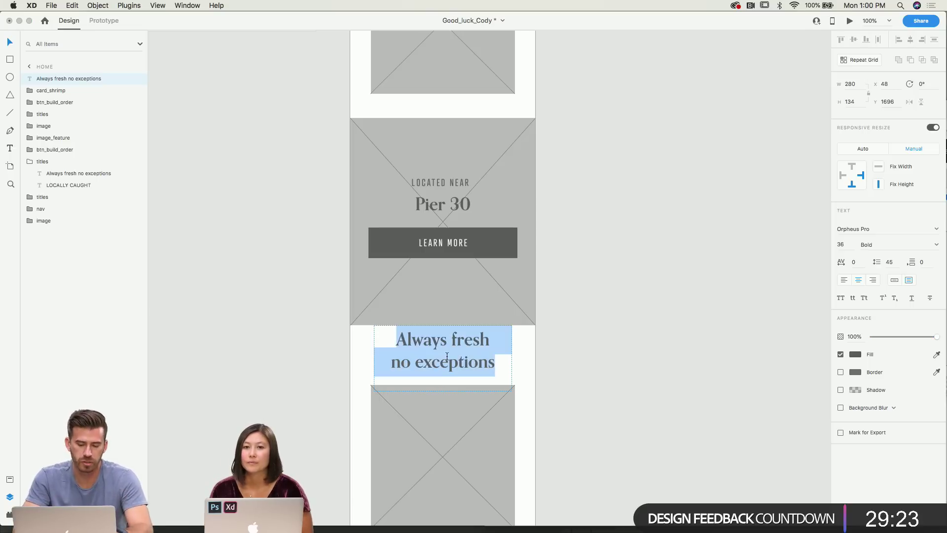
pyautogui.click(446, 355)
pyautogui.click(446, 355)
pyautogui.doubleClick(446, 358)
pyautogui.press('super+a')
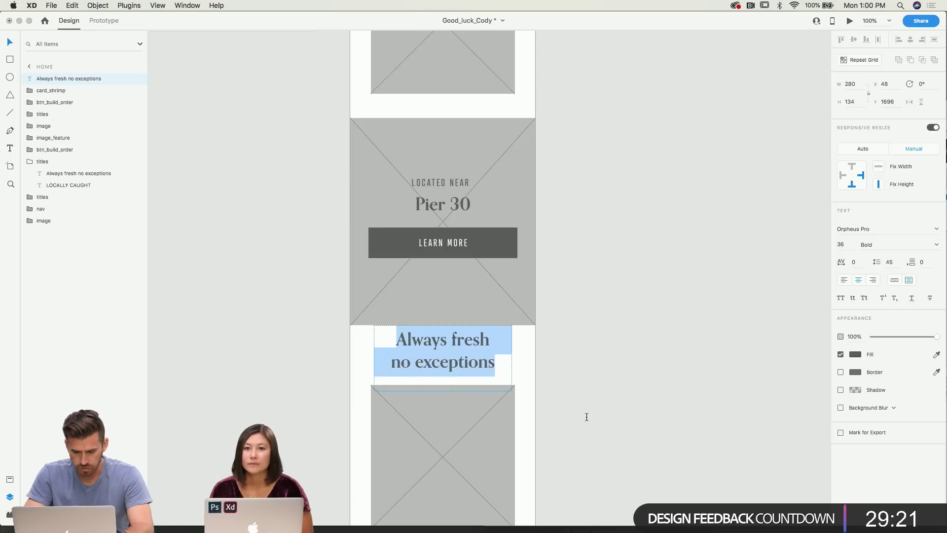
pyautogui.write('Popul')
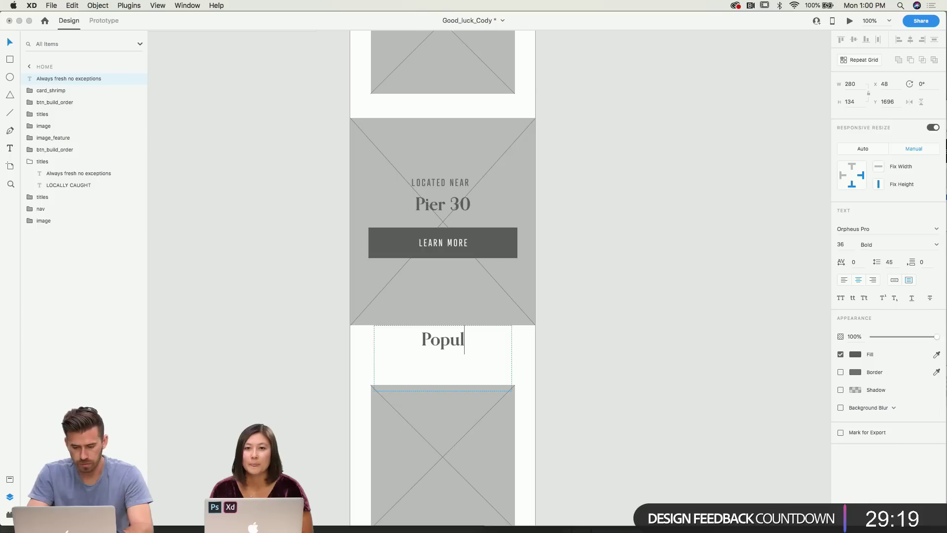
pyautogui.write('ar')
pyautogui.press('Escape')
pyautogui.click(844, 279)
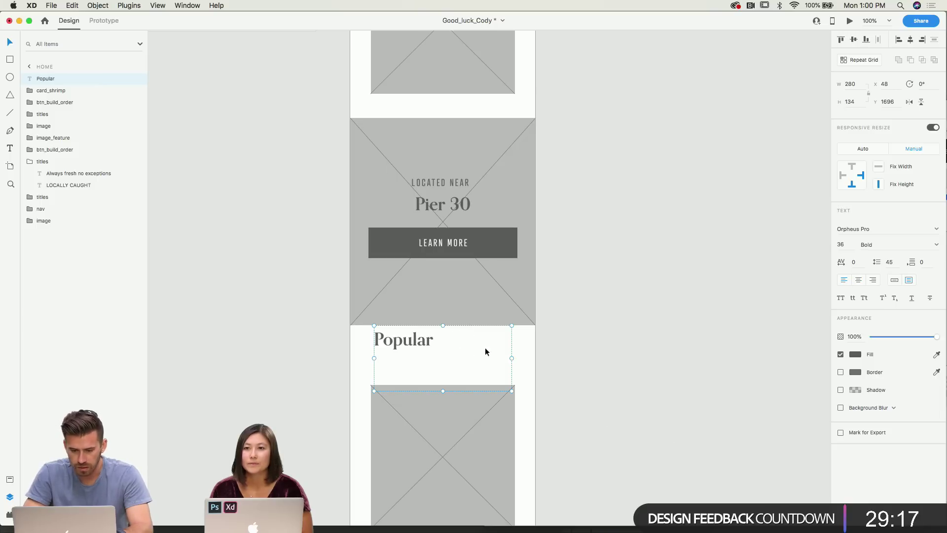
# Shorten the "Popular" text box to 280 × 52 at X 48, Y 1727, and move the card below it to Y 1810.
pyautogui.moveTo(442, 388); pyautogui.dragTo(402, 358)
pyautogui.scroll(-2, 401, 358)
pyautogui.click(451, 382)
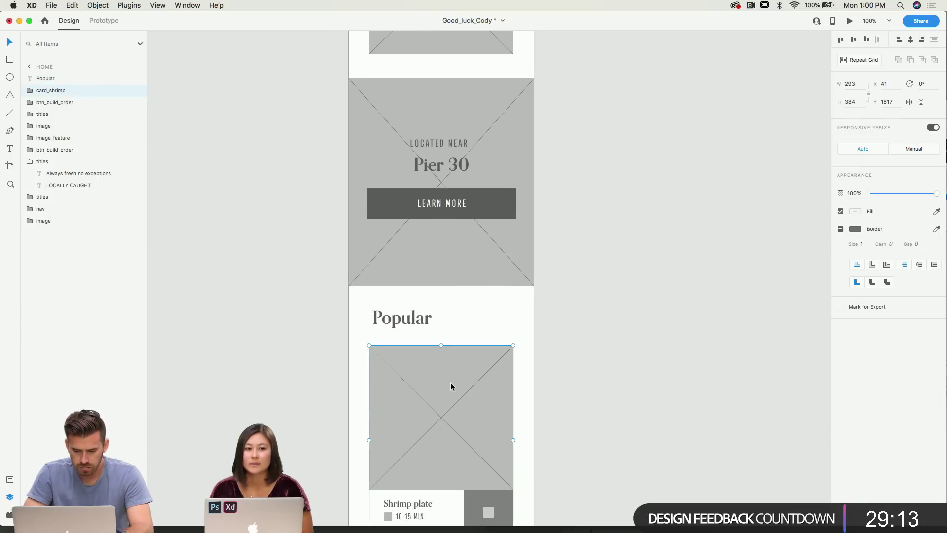
pyautogui.scroll(-4, 587, 375)
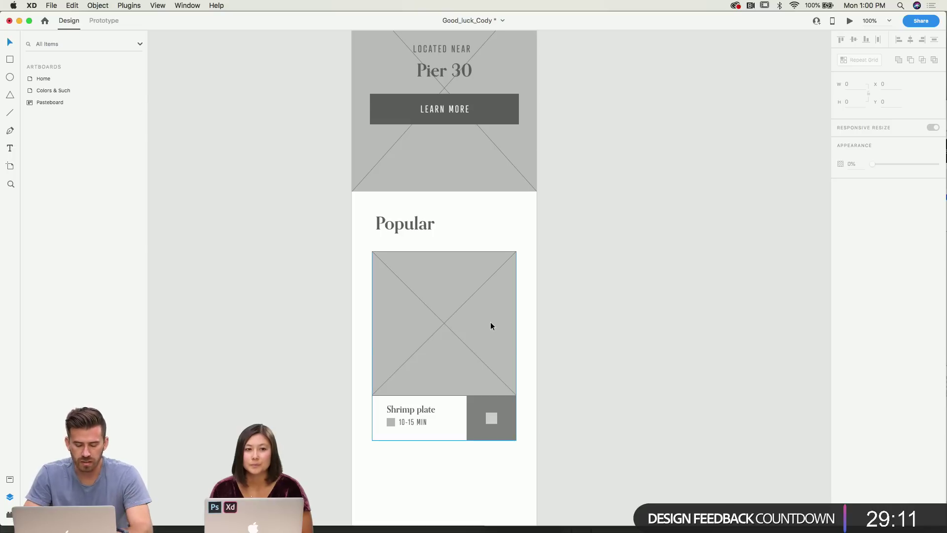
pyautogui.moveTo(403, 226); pyautogui.dragTo(403, 224)
pyautogui.scroll(-1, 485, 306)
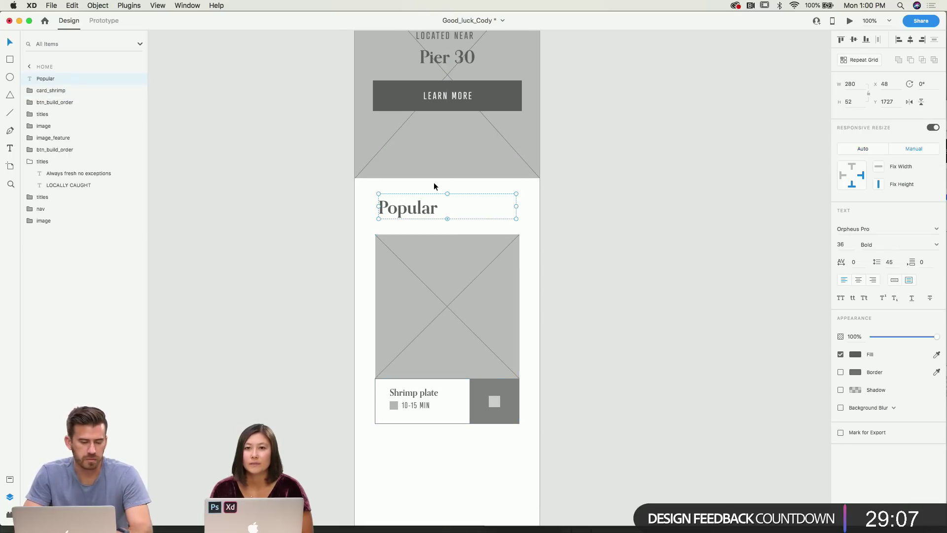
# Collapse the open "titles" group in the layer list and turn "card_shrimp" into a component.
pyautogui.click(445, 258)
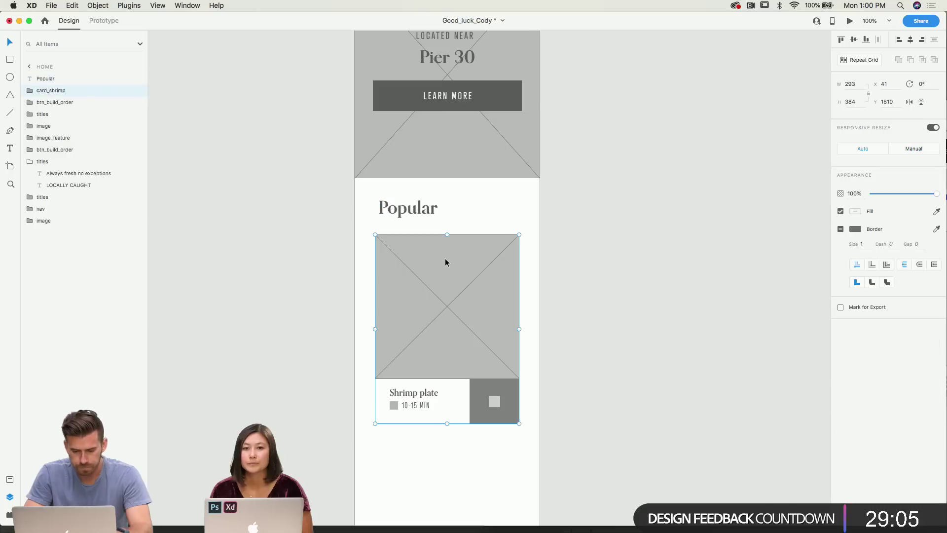
pyautogui.scroll(-2, 488, 267)
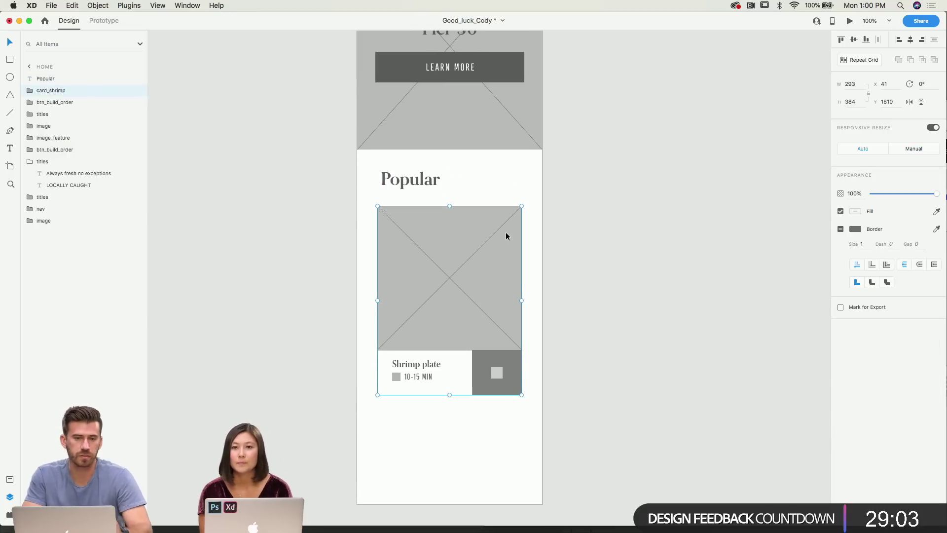
pyautogui.click(31, 162)
pyautogui.scroll(-1, 468, 276)
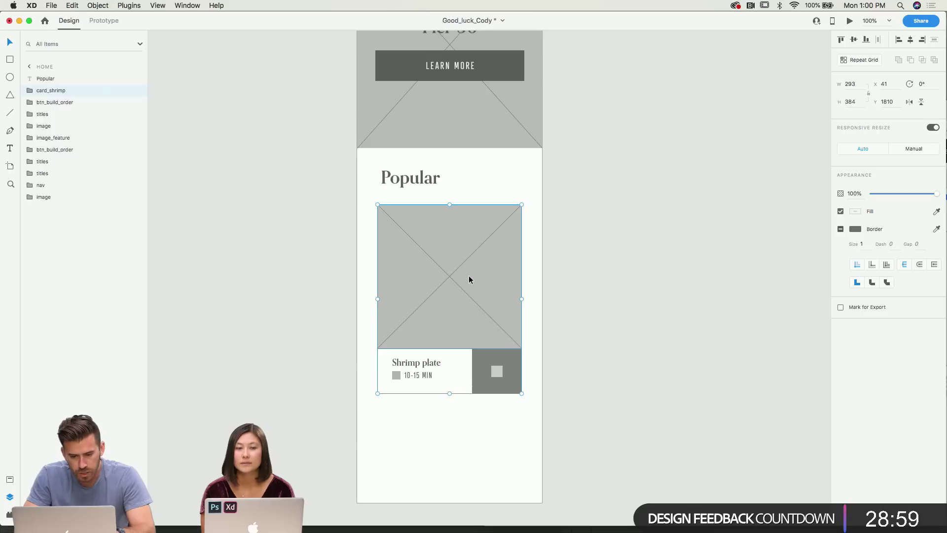
pyautogui.rightClick(407, 259)
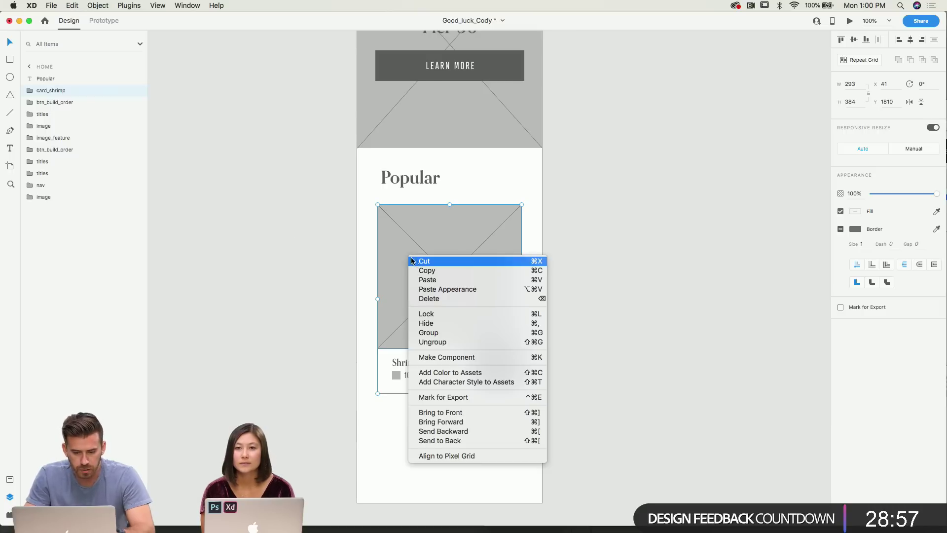
pyautogui.click(448, 357)
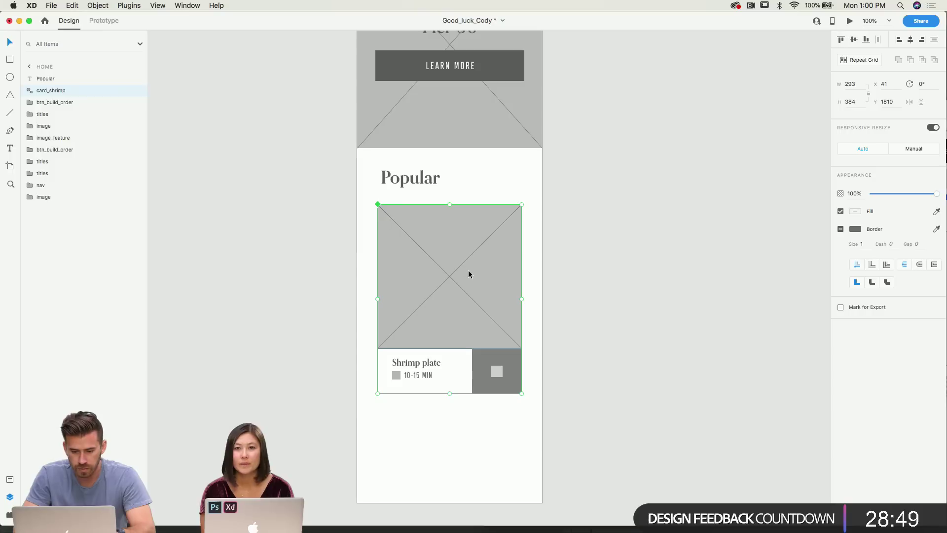
# Create a repeat grid from the shrimp card and extend it horizontally to four cards, 1249.71 wide.
pyautogui.click(844, 60)
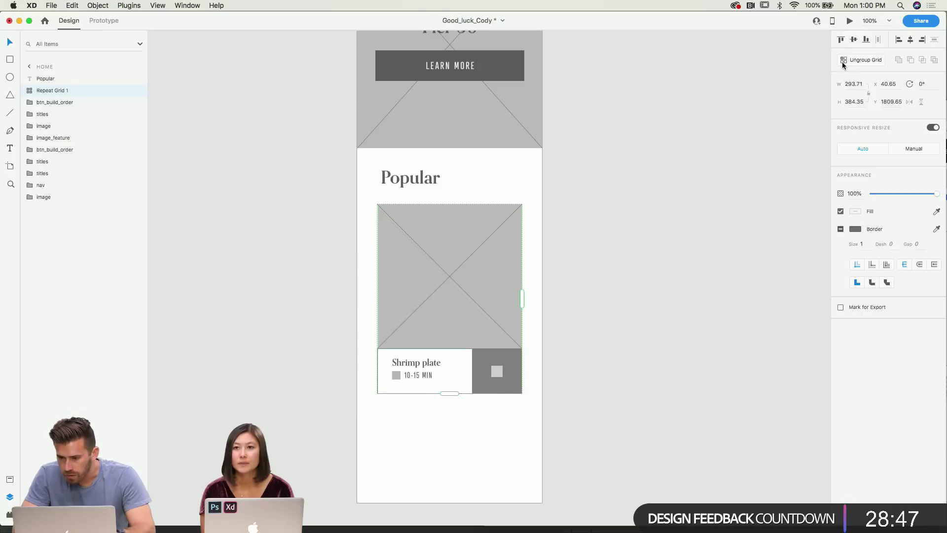
pyautogui.scroll(-2, 598, 269)
pyautogui.moveTo(543, 267); pyautogui.dragTo(762, 292)
pyautogui.hscroll(-3, 511, 147)
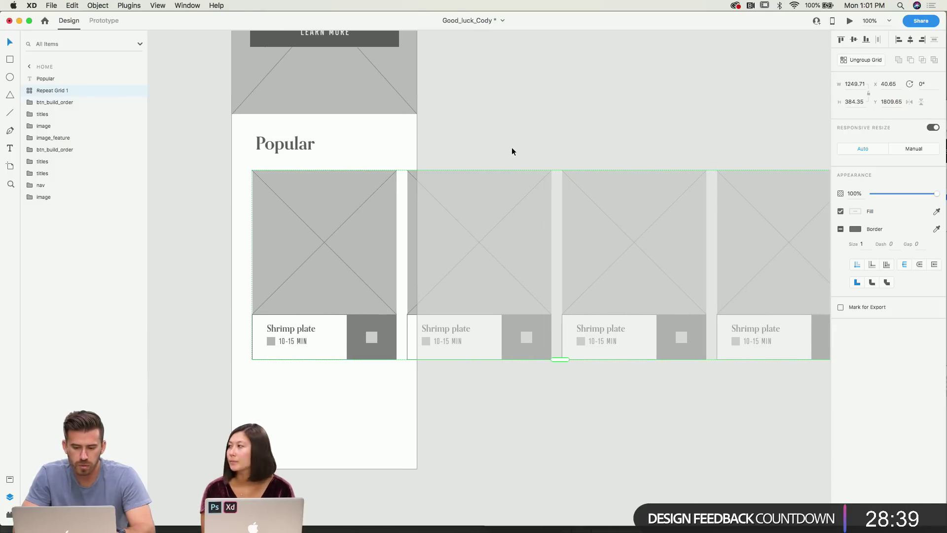
# Slide the card row sideways to preview the carousel, and settle it at X 25.65 with the second card peeking in.
pyautogui.click(416, 148)
pyautogui.hscroll(-1, 415, 148)
pyautogui.click(397, 268)
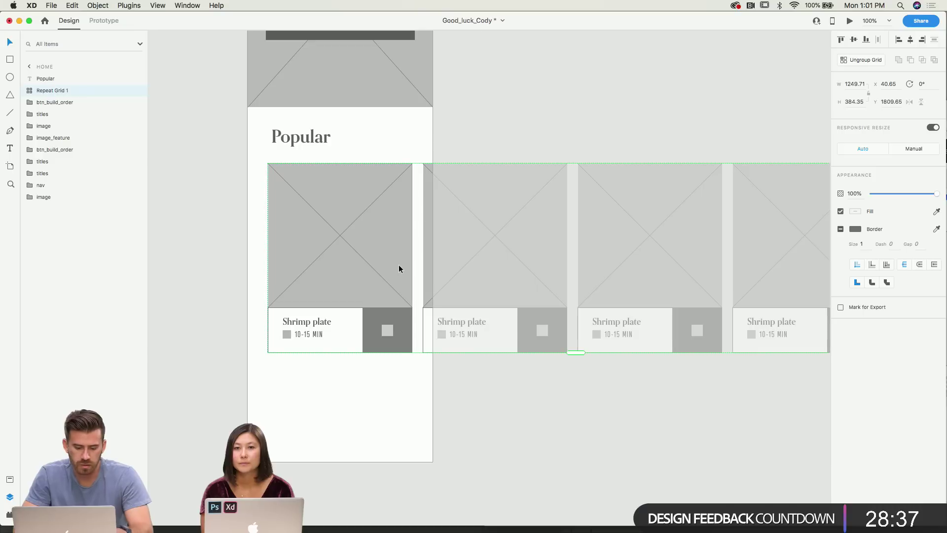
pyautogui.moveTo(370, 268); pyautogui.dragTo(296, 262)
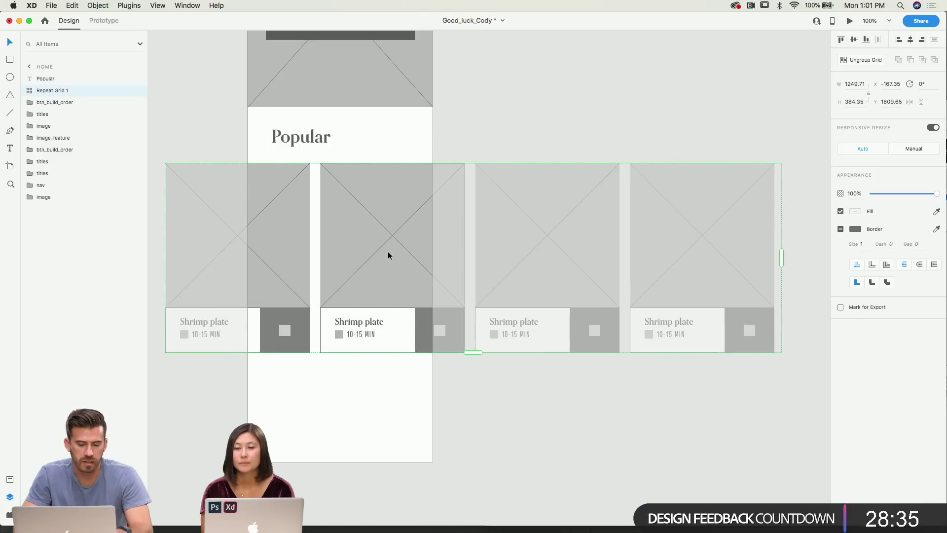
pyautogui.moveTo(388, 251); pyautogui.dragTo(540, 233)
pyautogui.click(634, 413)
pyautogui.moveTo(522, 296); pyautogui.dragTo(606, 303)
pyautogui.click(617, 404)
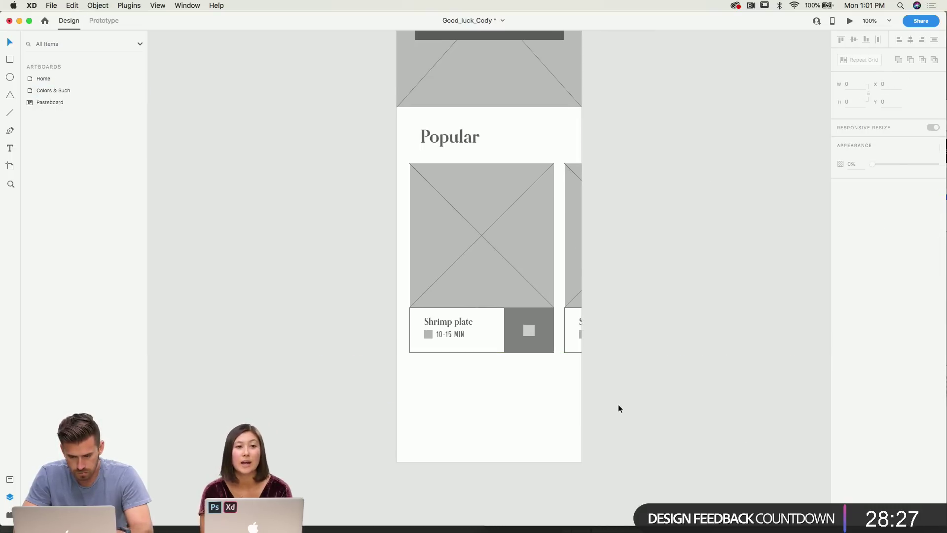
# Apply the "Card Title 18pt" character style from the assets to the "Shrimp plate" title in the first card.
pyautogui.scroll(2, 617, 404)
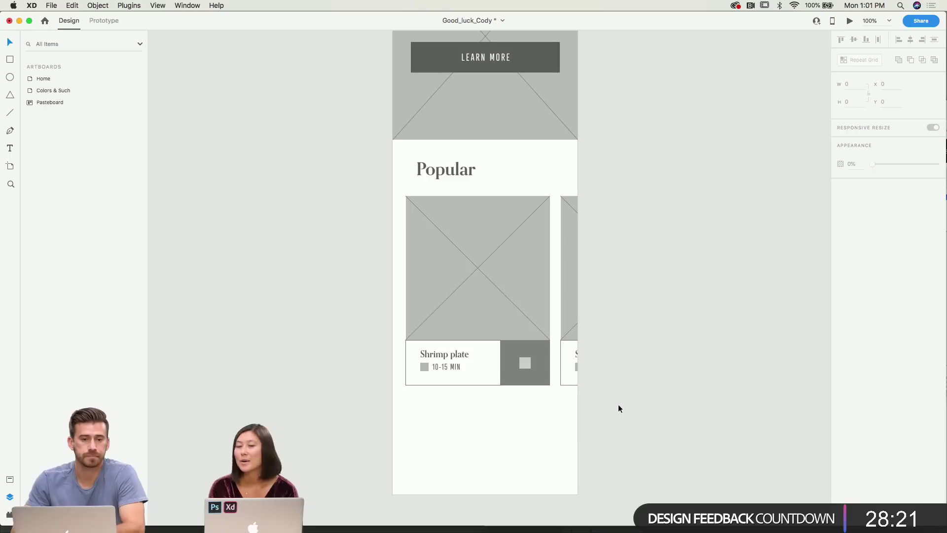
pyautogui.click(462, 387)
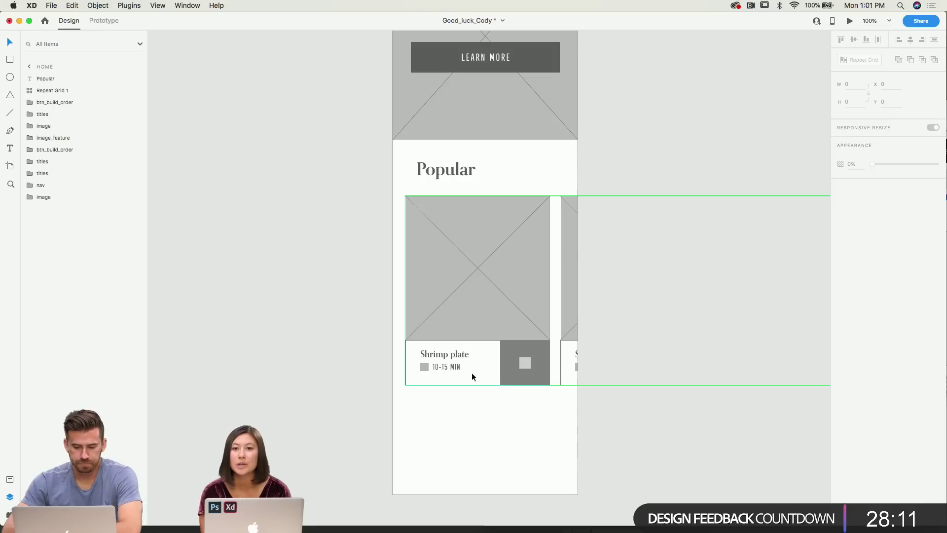
pyautogui.click(472, 375)
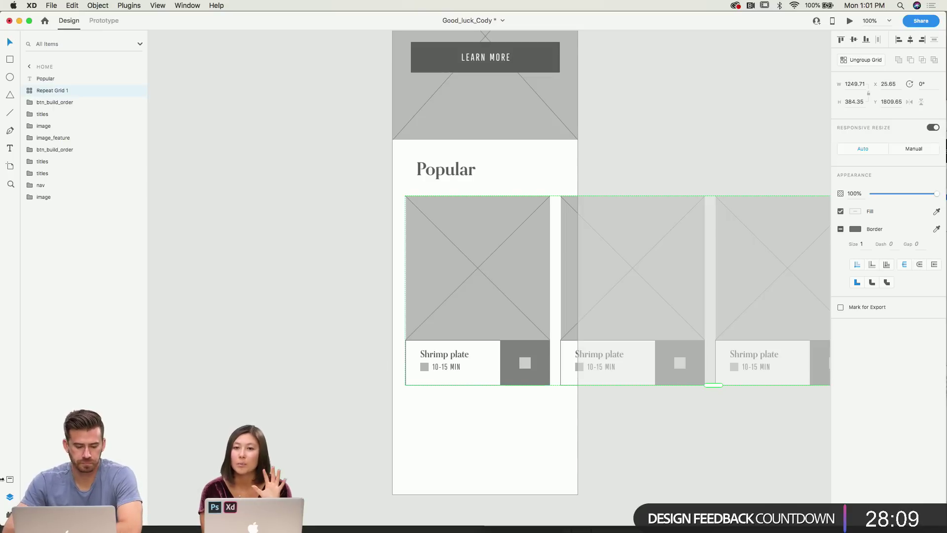
pyautogui.click(9, 479)
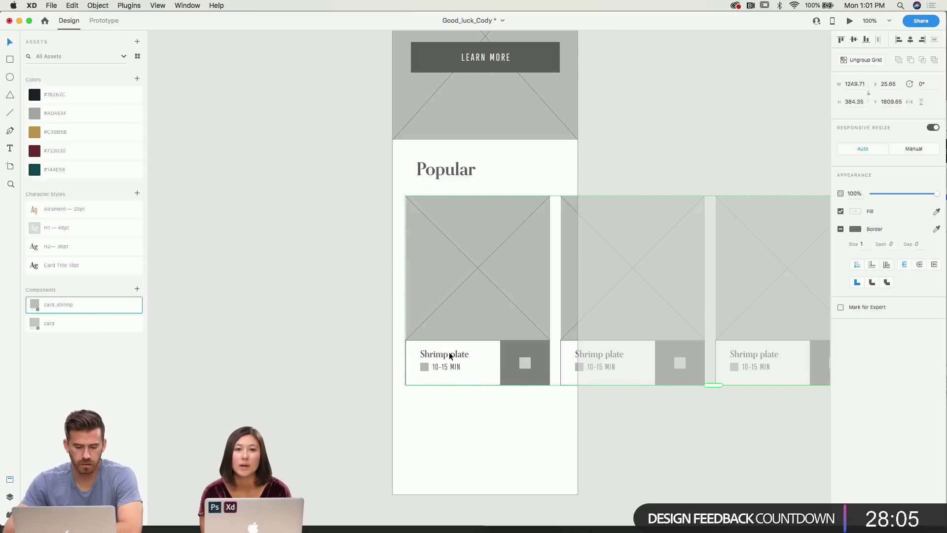
pyautogui.press('super+equal')
pyautogui.press('super+equal')
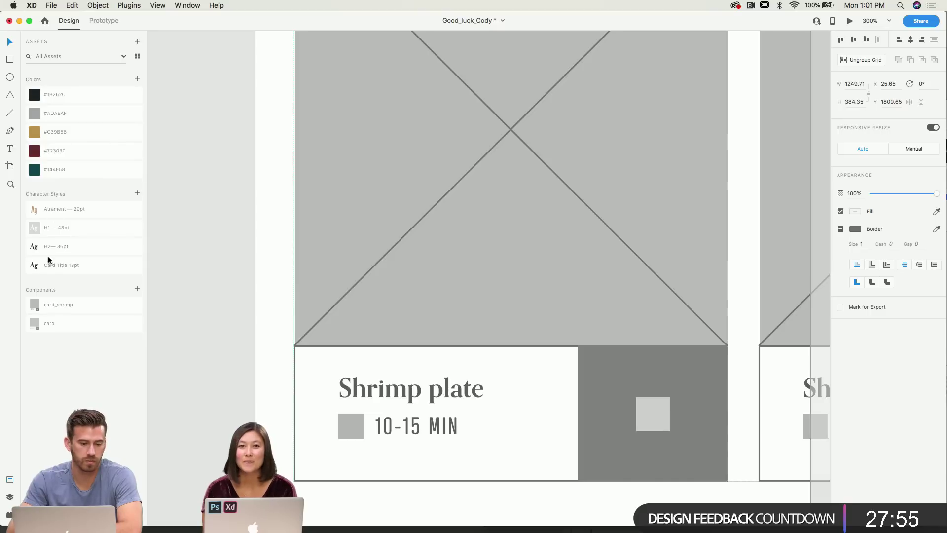
pyautogui.doubleClick(412, 392)
pyautogui.doubleClick(412, 392)
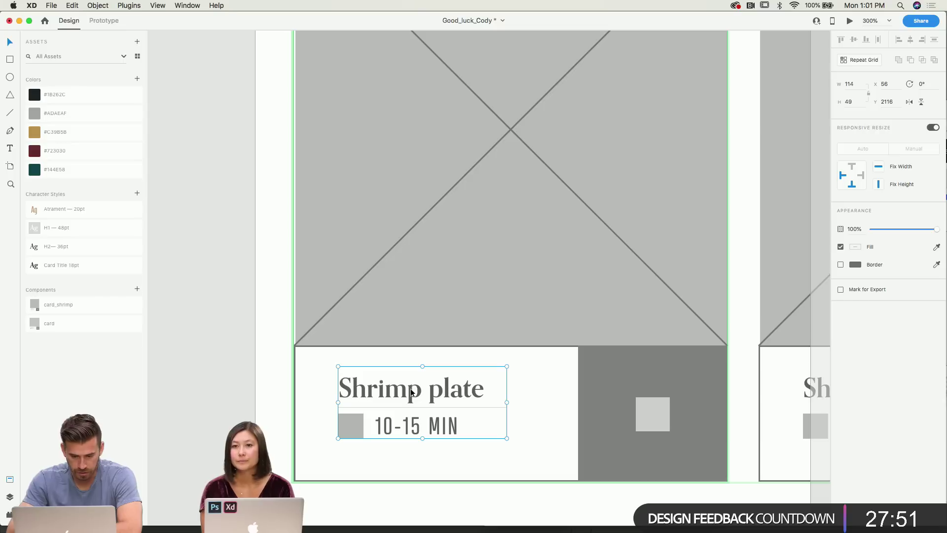
pyautogui.doubleClick(412, 392)
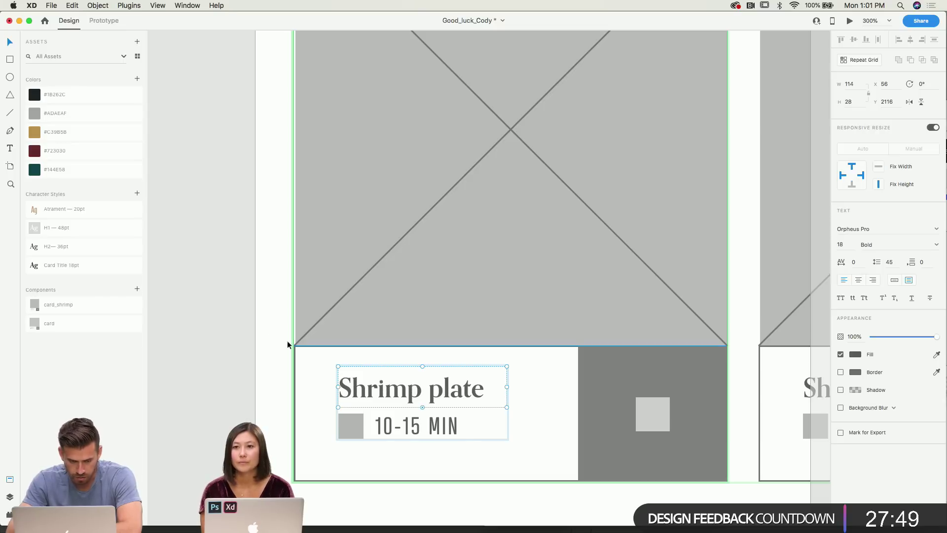
pyautogui.click(78, 266)
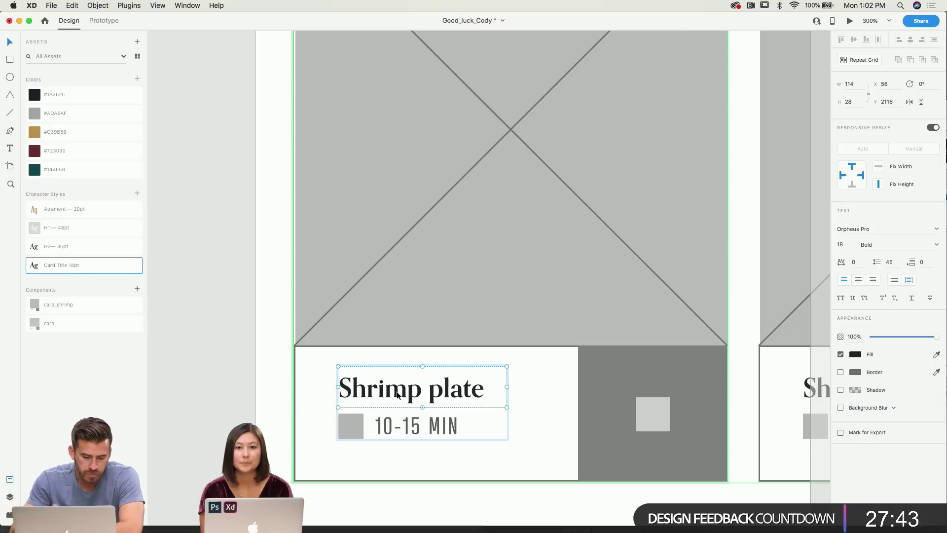
# Save the first card's "10-15 MIN" text as a character style in the assets and rename it "Time Title — 16pt".
pyautogui.click(416, 425)
pyautogui.press('Return')
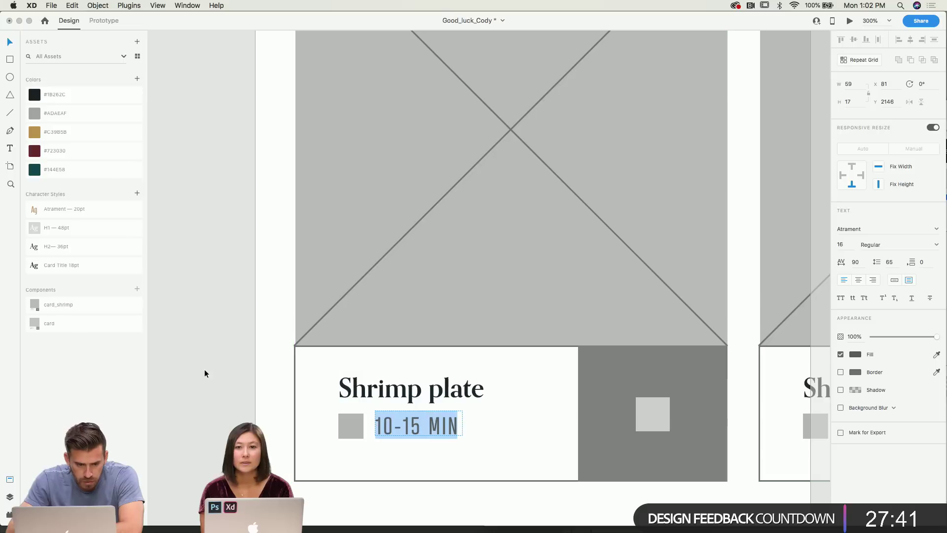
pyautogui.click(420, 422)
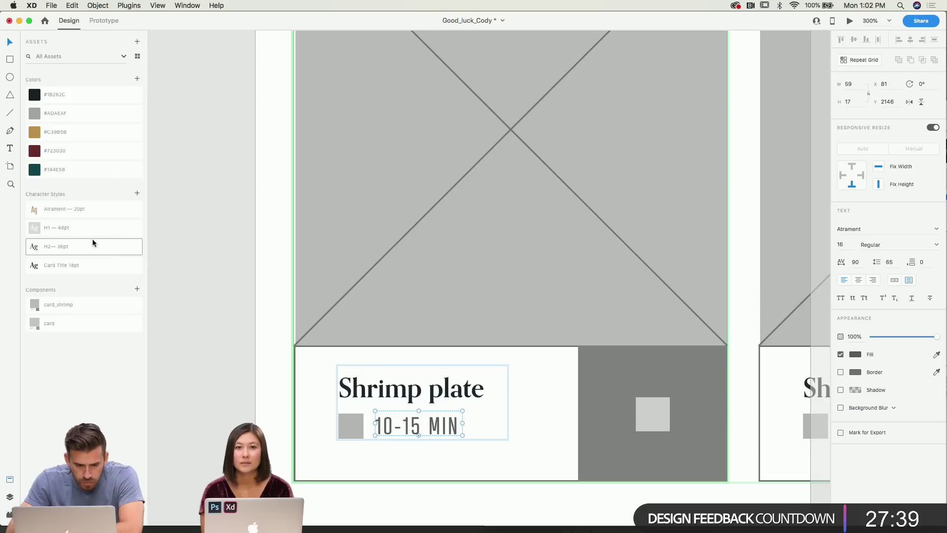
pyautogui.click(137, 194)
pyautogui.doubleClick(65, 228)
pyautogui.click(65, 228)
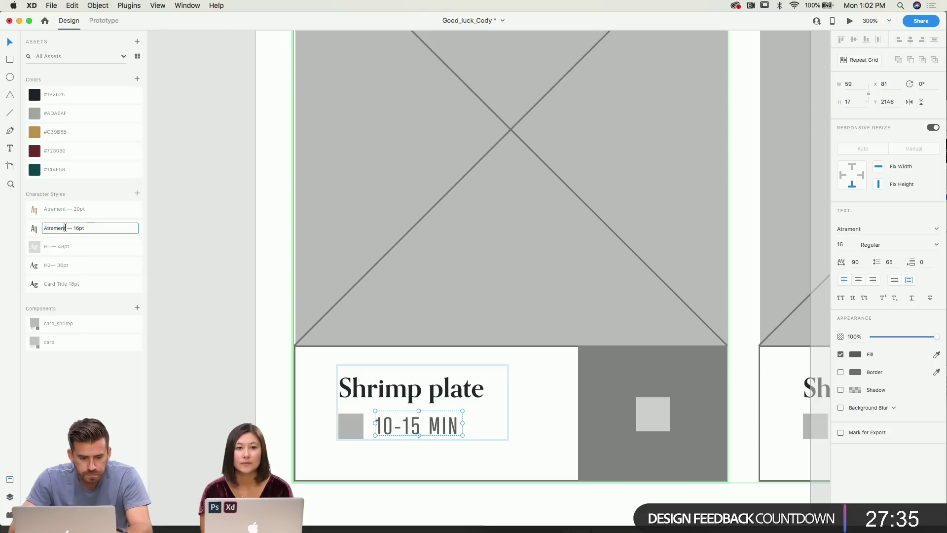
pyautogui.write('Time')
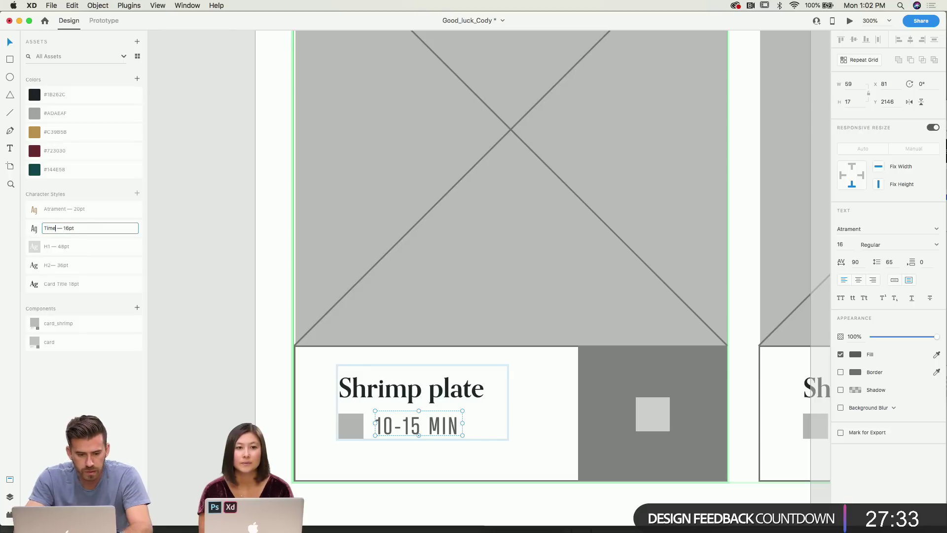
pyautogui.write(' Title')
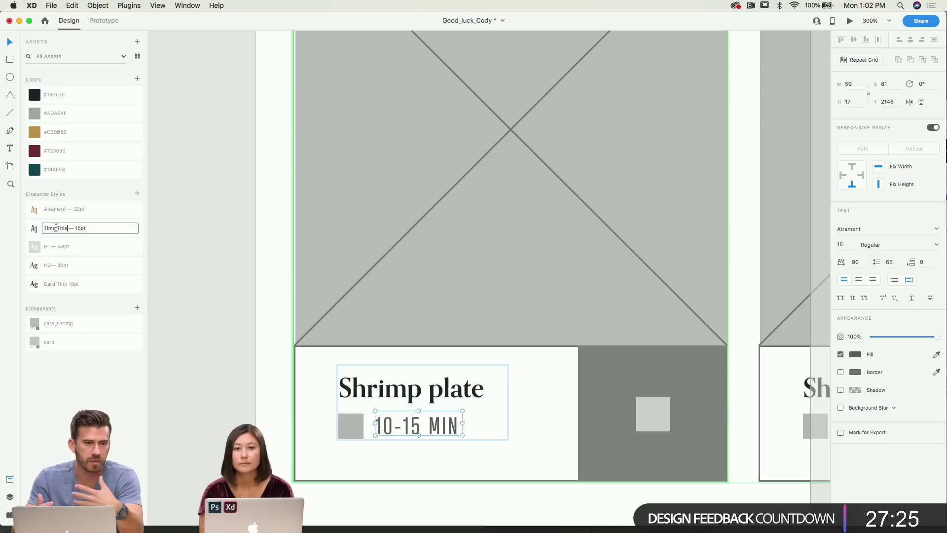
pyautogui.click(176, 223)
# Review the Home artboard from the Popular card row up through the Pier 30 and "Always fresh" sections.
pyautogui.press('super+minus')
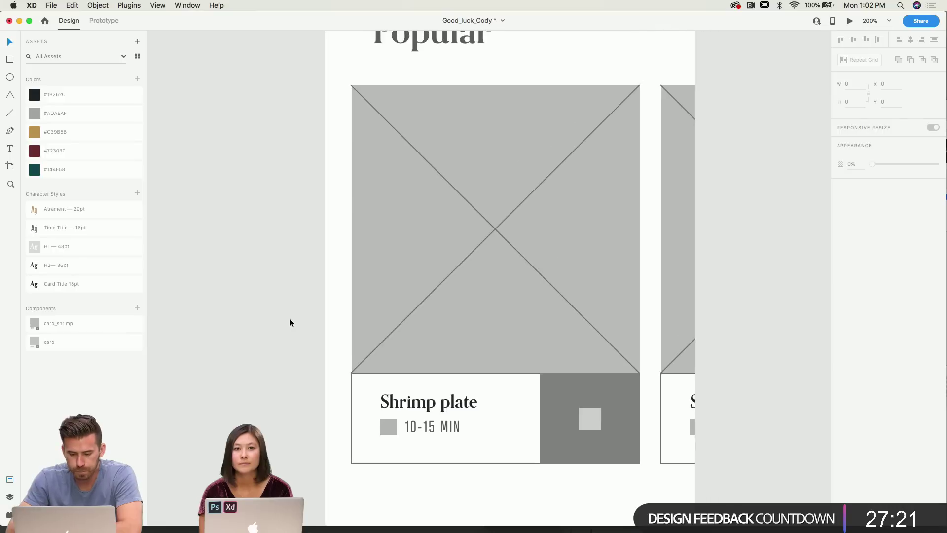
pyautogui.scroll(2, 357, 382)
pyautogui.click(361, 387)
pyautogui.press('super+minus')
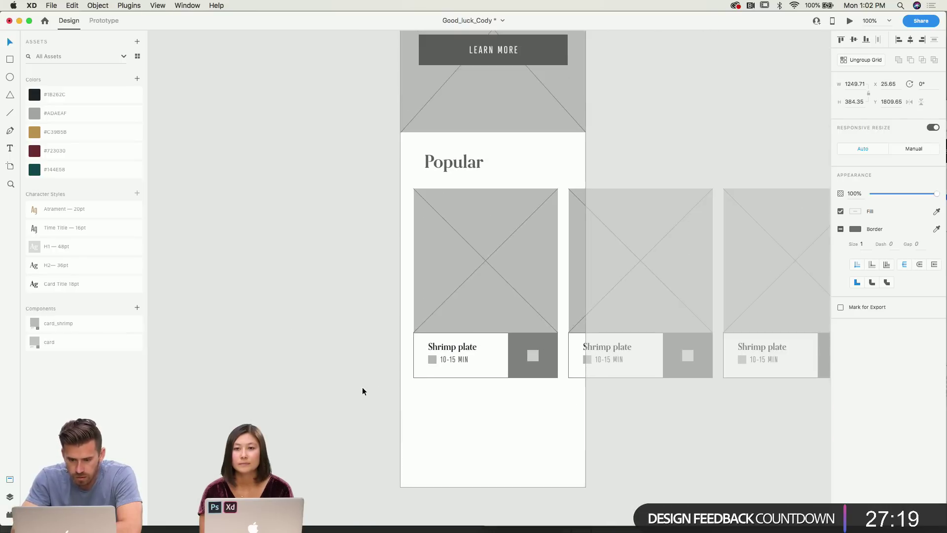
pyautogui.press('super+minus')
pyautogui.click(438, 392)
pyautogui.scroll(2, 438, 392)
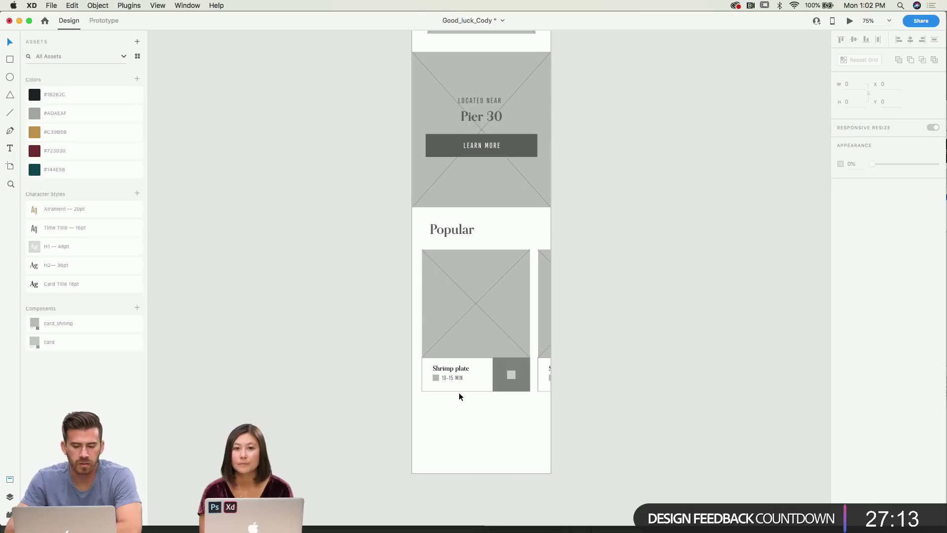
pyautogui.scroll(1, 464, 378)
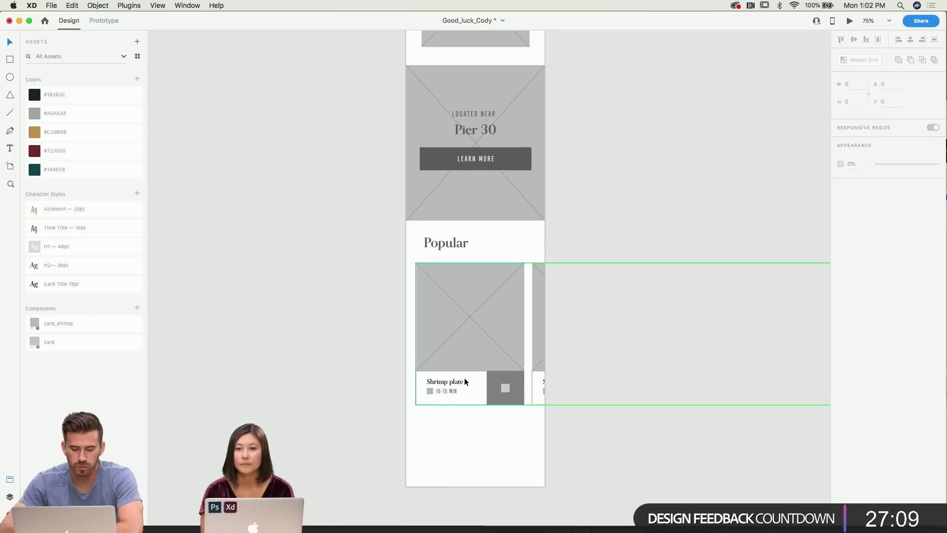
pyautogui.scroll(10, 465, 381)
pyautogui.scroll(5, 465, 381)
pyautogui.scroll(-15, 465, 381)
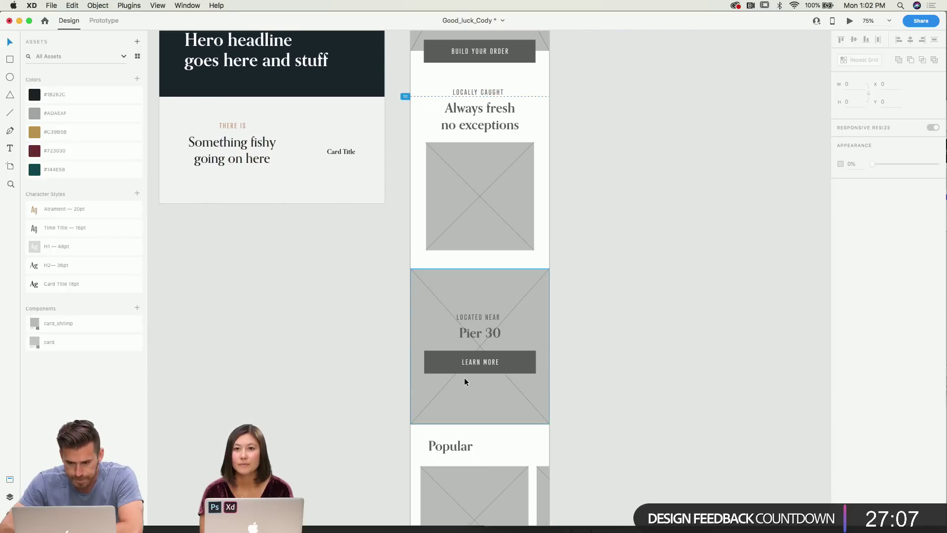
# Extend the Home artboard downward to a height of 2871 to make room below the Popular cards.
pyautogui.scroll(20, 450, 298)
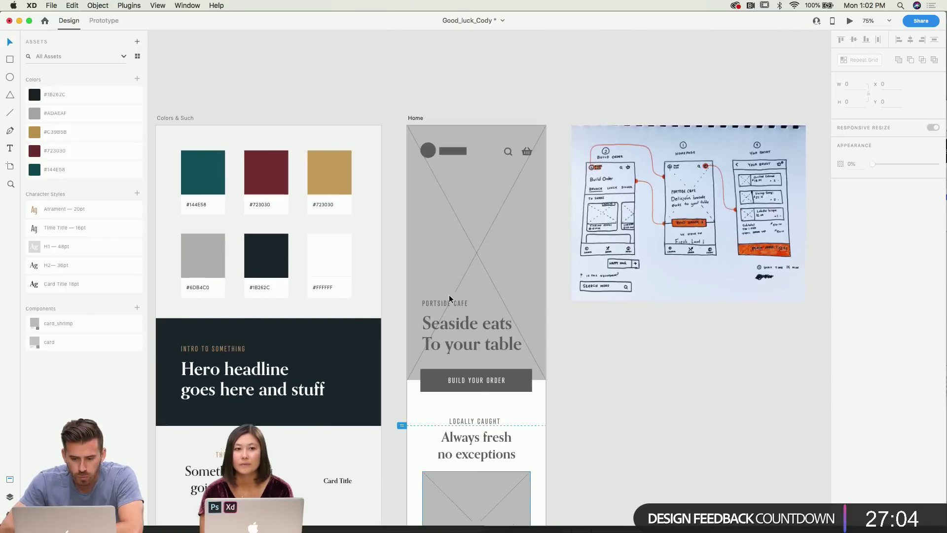
pyautogui.click(418, 145)
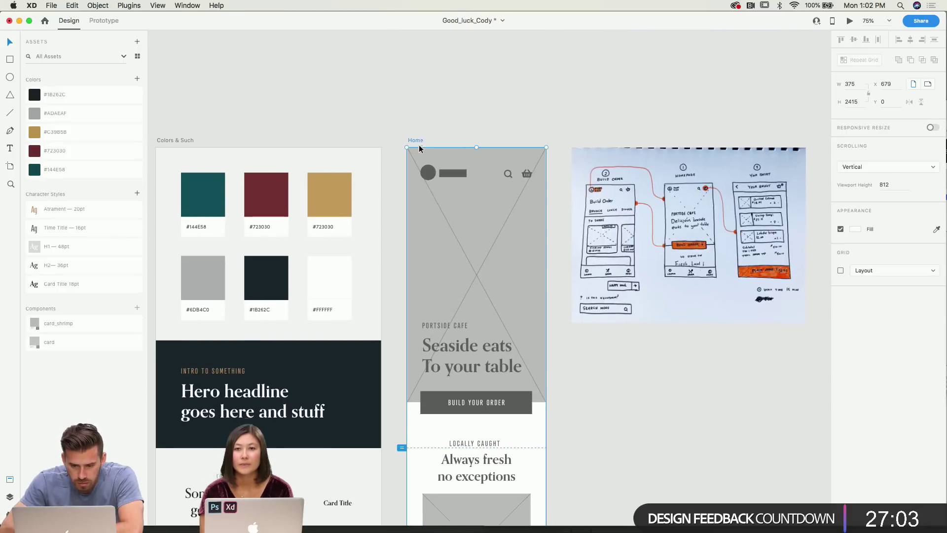
pyautogui.scroll(-20, 419, 148)
pyautogui.scroll(-2, 481, 287)
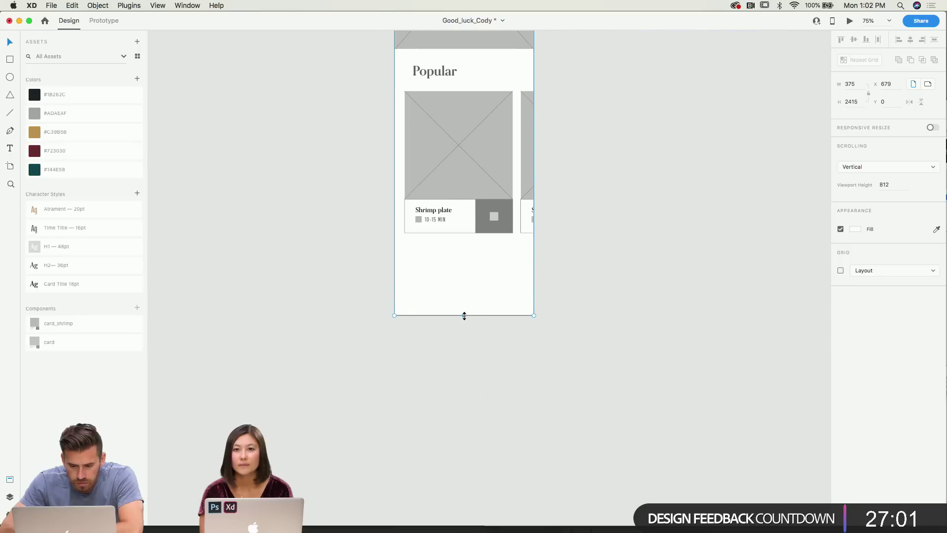
pyautogui.moveTo(464, 316); pyautogui.dragTo(463, 484)
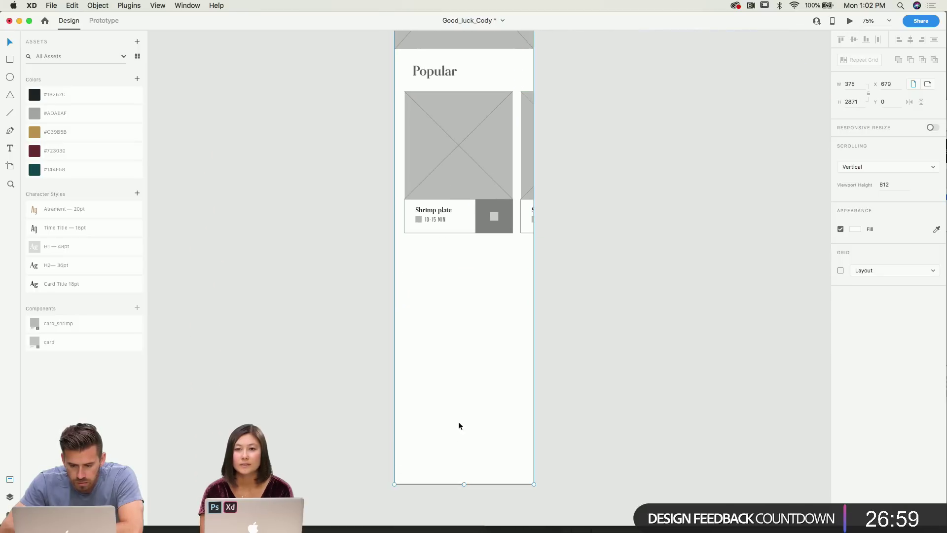
pyautogui.click(459, 425)
# Draw a full-width 375 × 603 footer rectangle below the Popular cards, with no border and a dark grey fill.
pyautogui.scroll(-1, 459, 419)
pyautogui.hscroll(1, 459, 420)
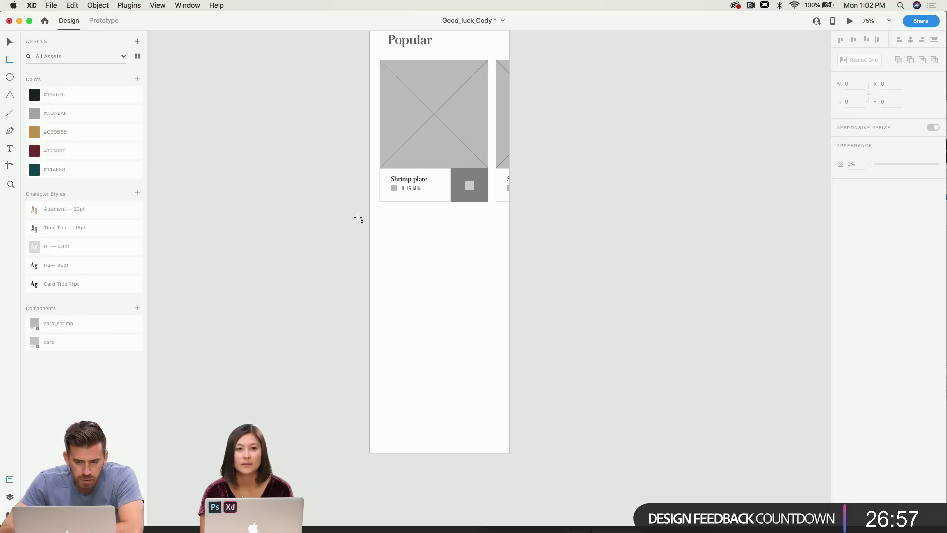
pyautogui.moveTo(370, 229); pyautogui.dragTo(509, 452)
pyautogui.click(840, 247)
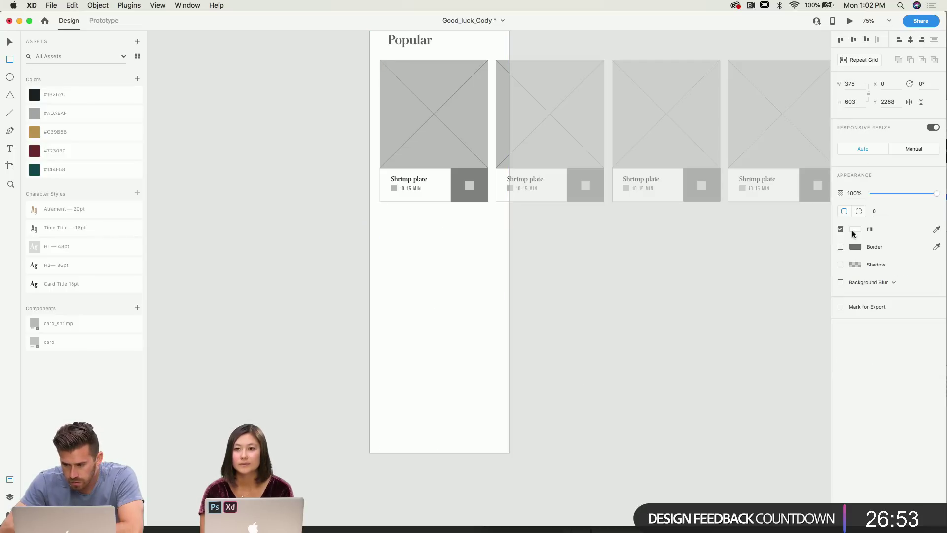
pyautogui.click(855, 228)
pyautogui.moveTo(750, 220); pyautogui.dragTo(715, 231)
pyautogui.press('Escape')
pyautogui.click(253, 144)
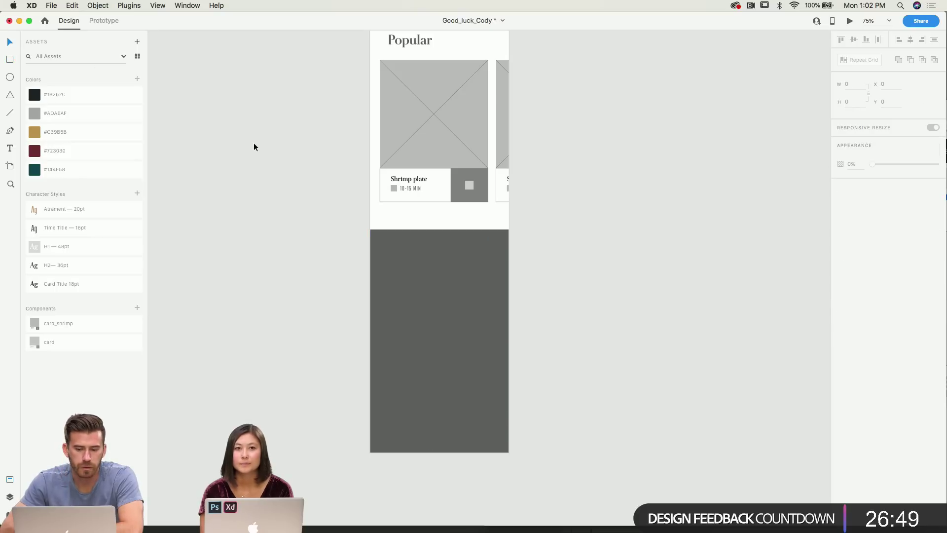
# Review the Home wireframe's sections from the hero through the Popular row down to the dark footer block.
pyautogui.scroll(10, 254, 144)
pyautogui.scroll(8, 254, 146)
pyautogui.hscroll(-2, 254, 146)
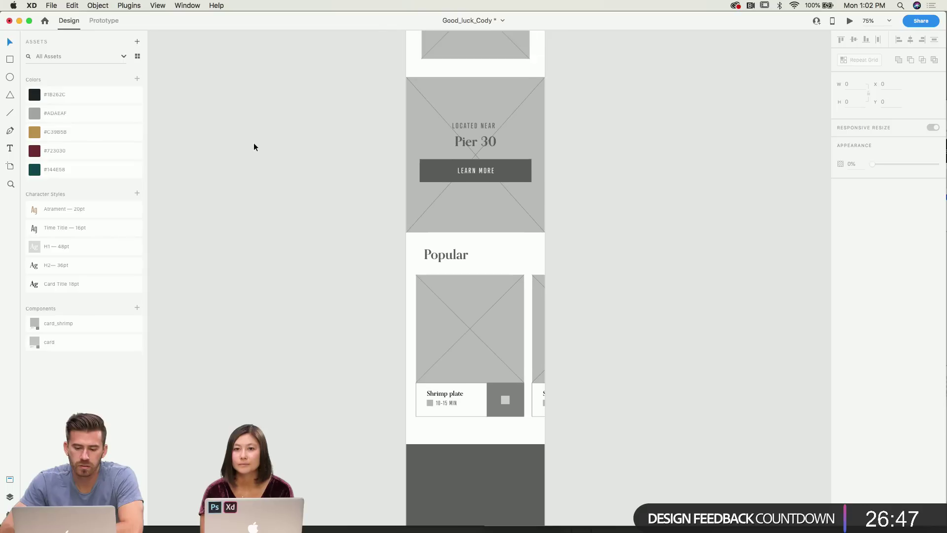
pyautogui.scroll(3, 444, 99)
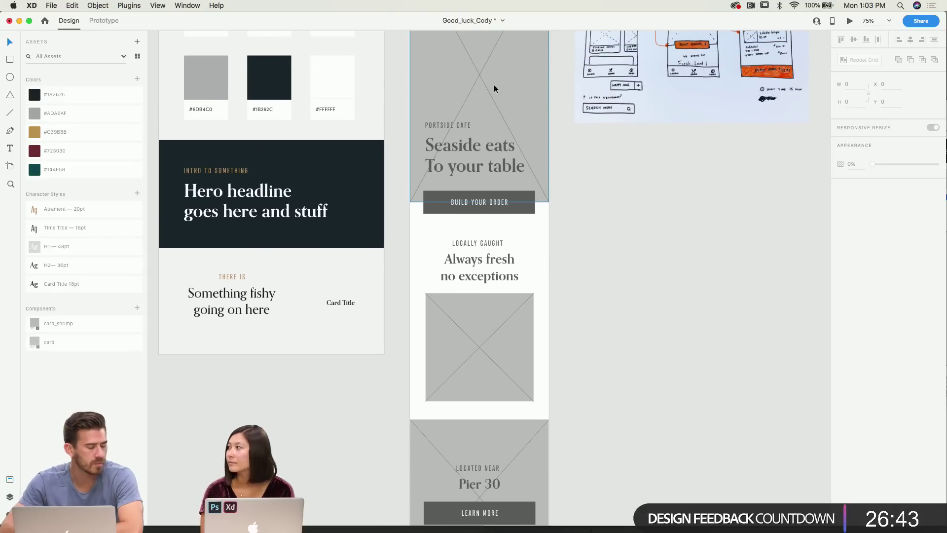
pyautogui.scroll(-2, 493, 87)
pyautogui.scroll(-5, 507, 73)
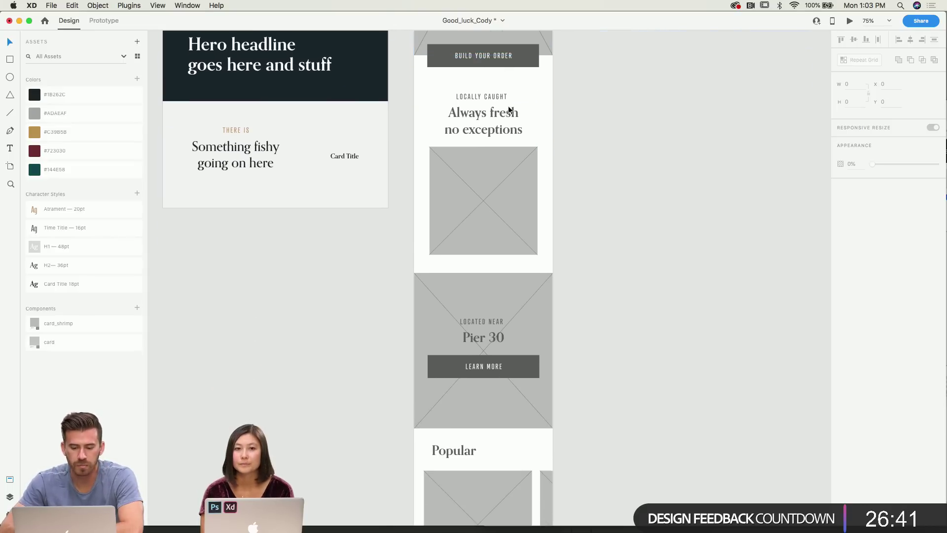
pyautogui.click(518, 233)
pyautogui.scroll(-1, 519, 237)
pyautogui.scroll(-4, 519, 236)
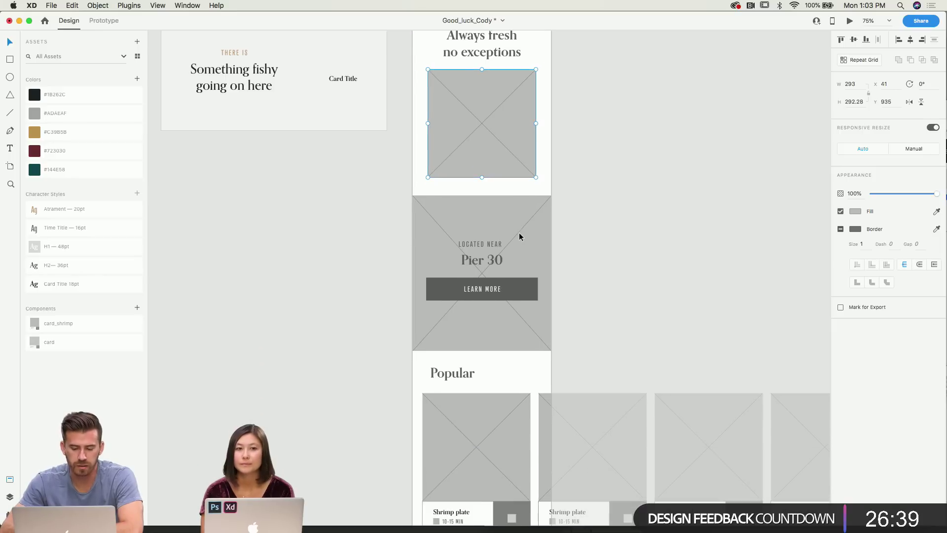
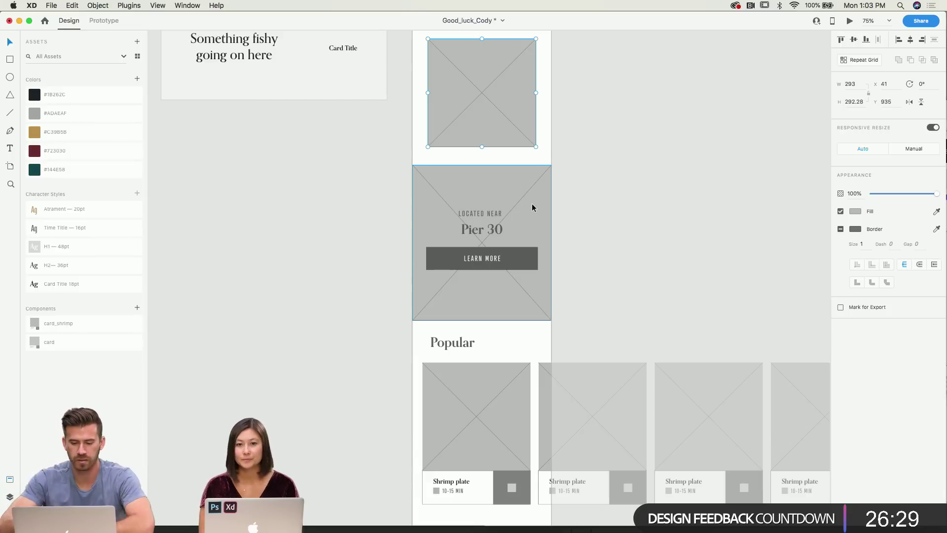
pyautogui.click(315, 185)
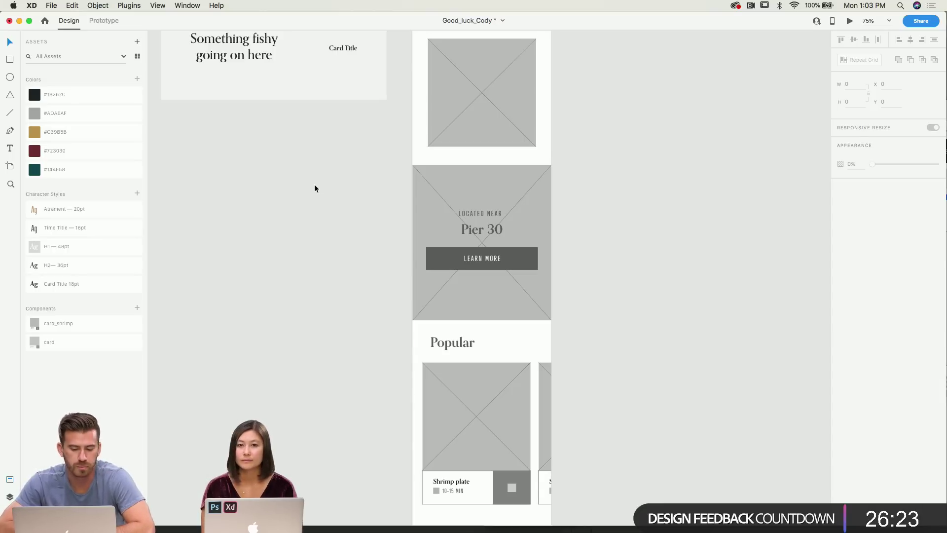
pyautogui.scroll(-10, 315, 188)
pyautogui.click(543, 350)
pyautogui.click(370, 317)
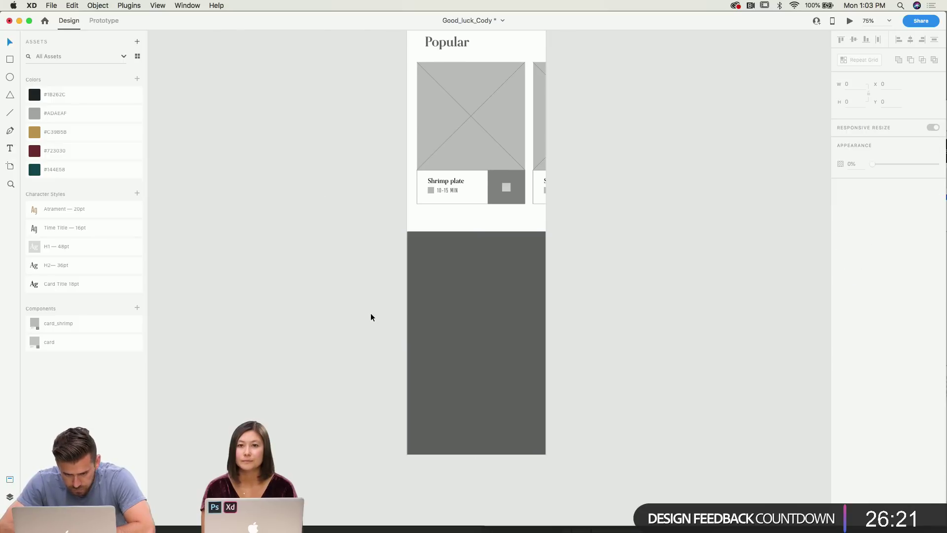
# Copy the "LEARN MORE" button label from the Pier 30 section and paste it into the dark footer block.
pyautogui.press('super+equal')
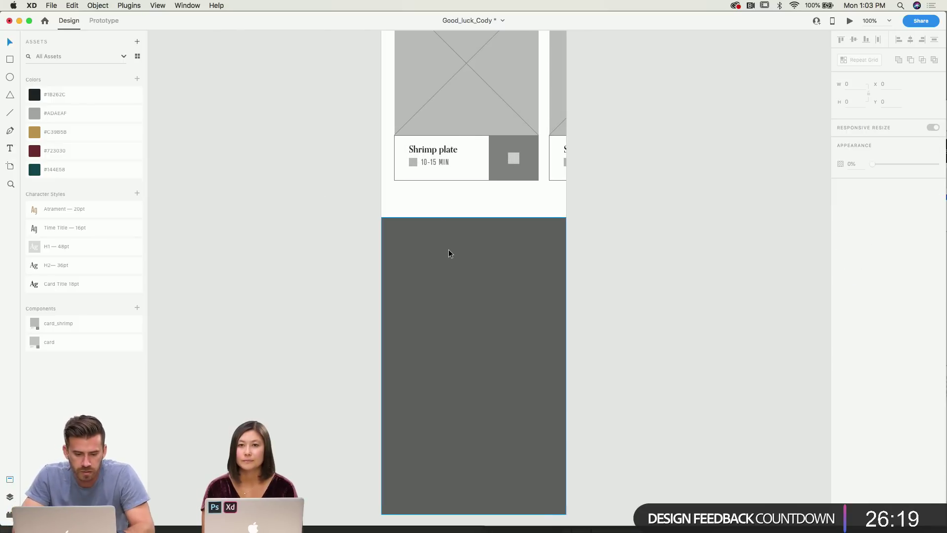
pyautogui.scroll(5, 449, 250)
pyautogui.click(436, 132)
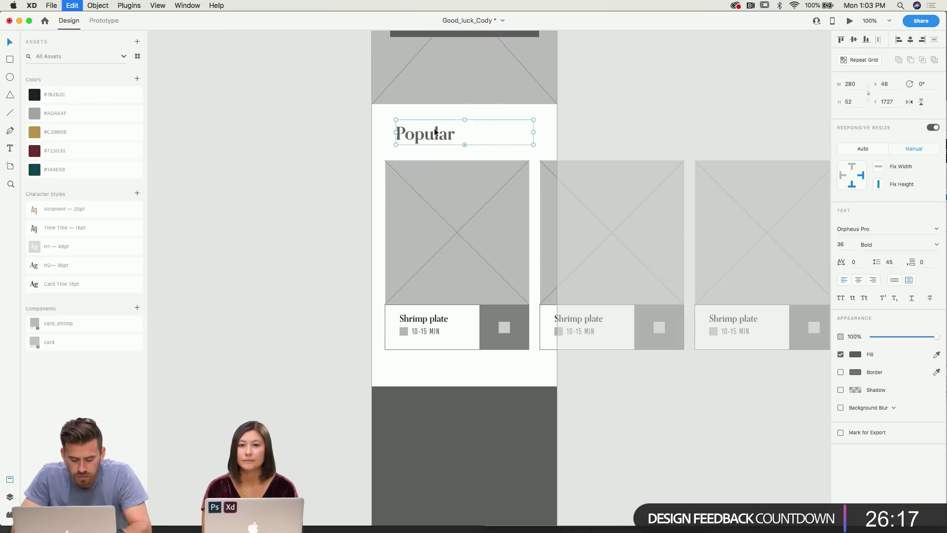
pyautogui.press('super+z')
pyautogui.scroll(8, 432, 176)
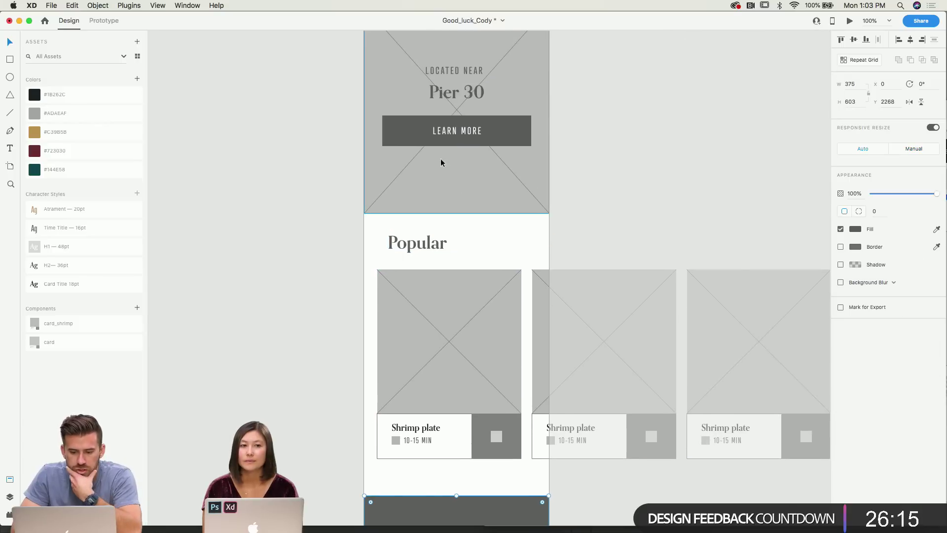
pyautogui.doubleClick(461, 130)
pyautogui.scroll(-6, 479, 136)
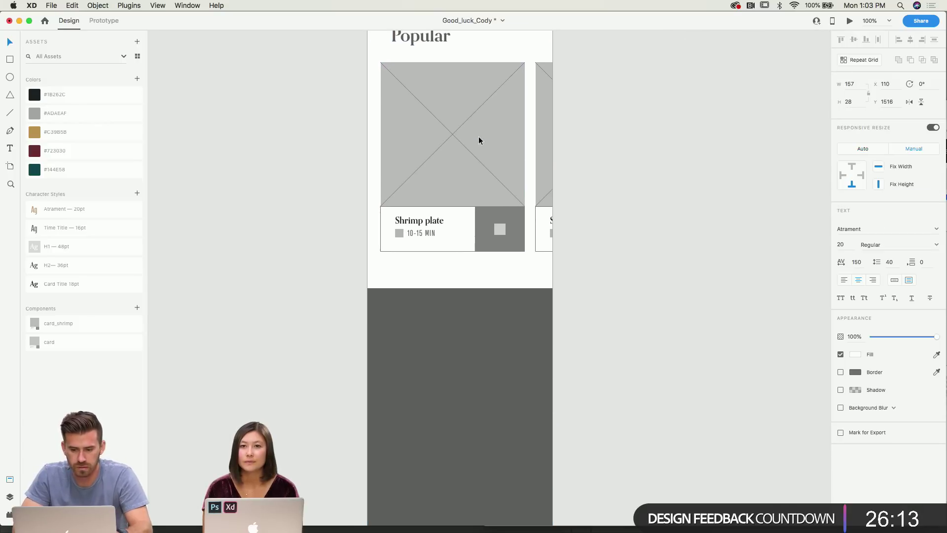
pyautogui.press('super+v')
# Change the pasted footer label to "ABOUT US" and move it up to Y 2356.
pyautogui.doubleClick(460, 266)
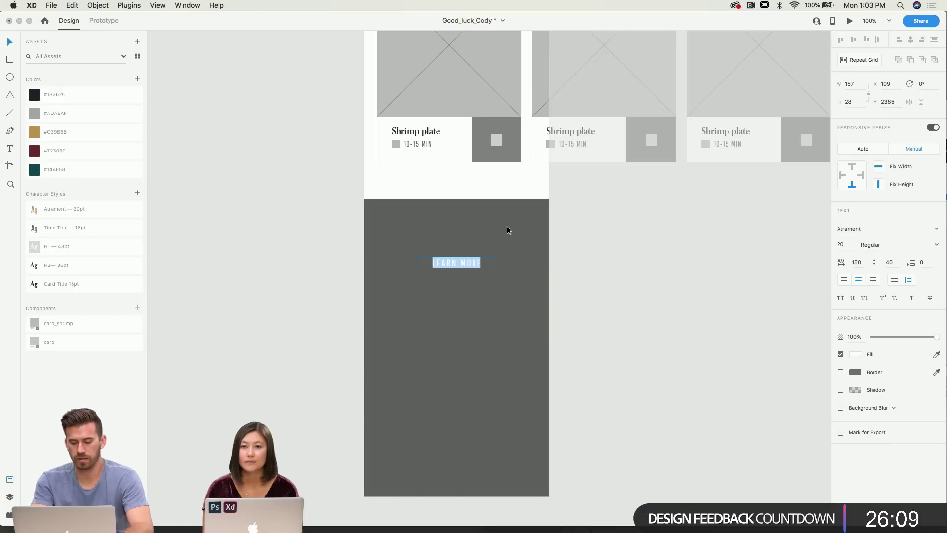
pyautogui.write('AB')
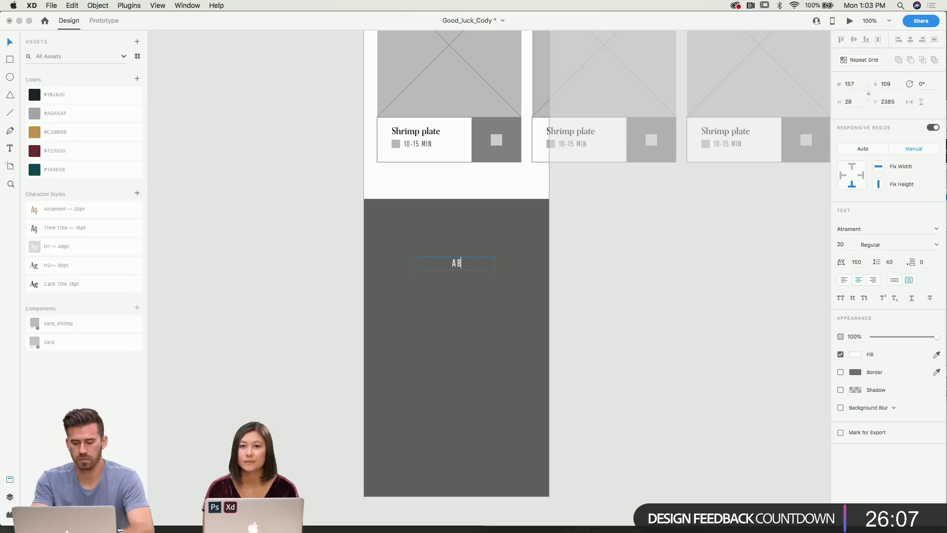
pyautogui.write('OUT US')
pyautogui.press('Escape')
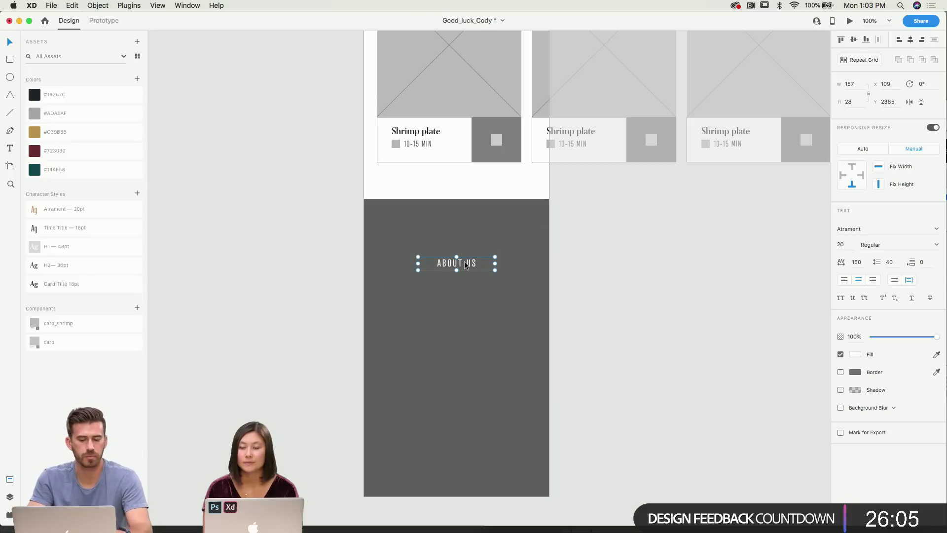
pyautogui.moveTo(464, 262); pyautogui.dragTo(462, 250)
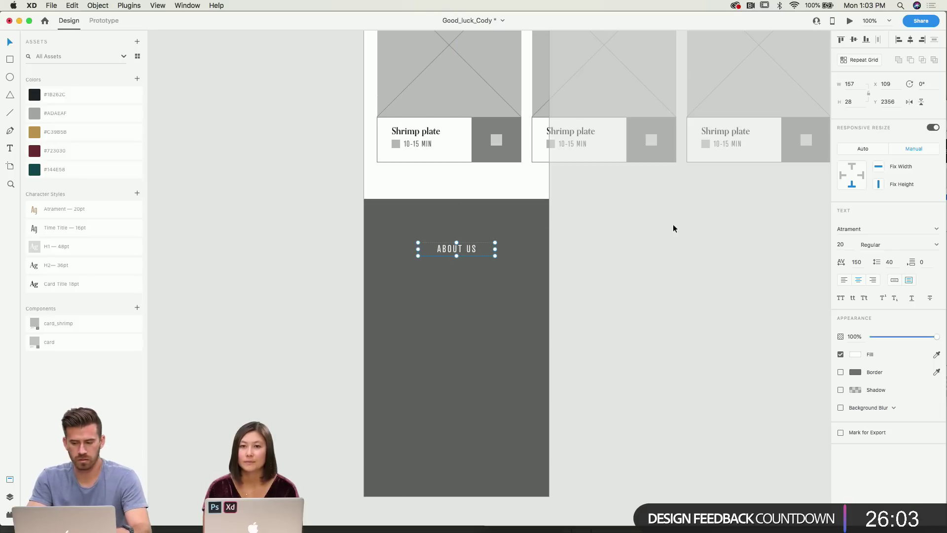
# Turn the "ABOUT US" label into a vertical repeat grid of six links and widen their spacing to a 388 overall height.
pyautogui.click(871, 62)
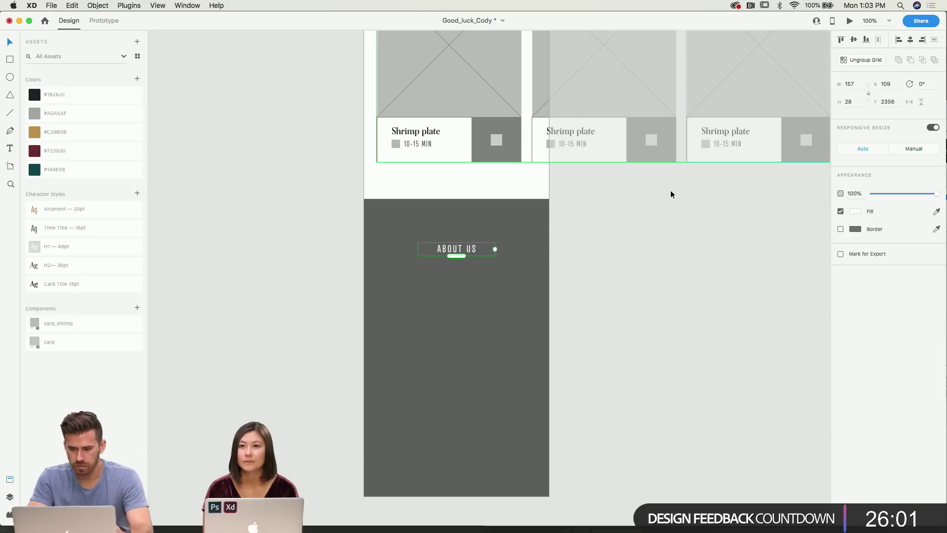
pyautogui.moveTo(454, 256); pyautogui.dragTo(456, 383)
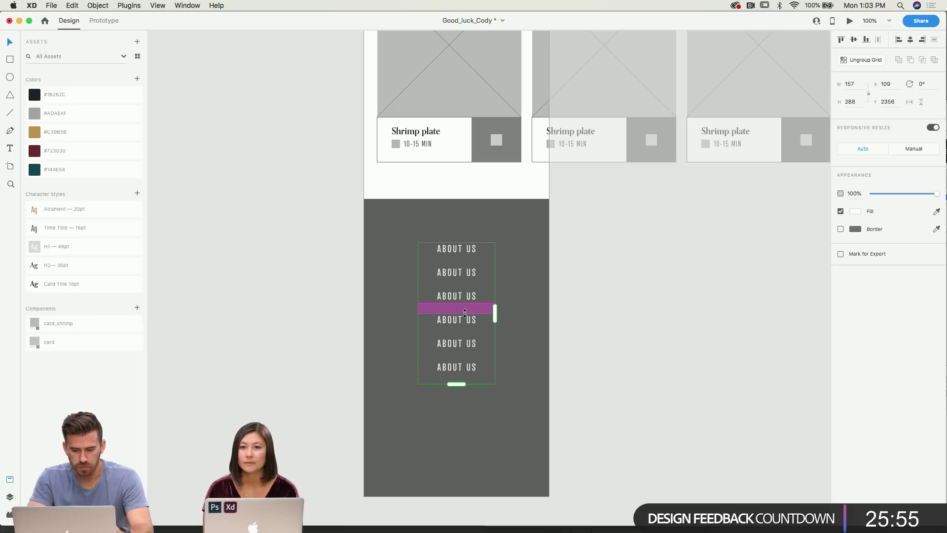
pyautogui.moveTo(466, 279); pyautogui.dragTo(464, 303)
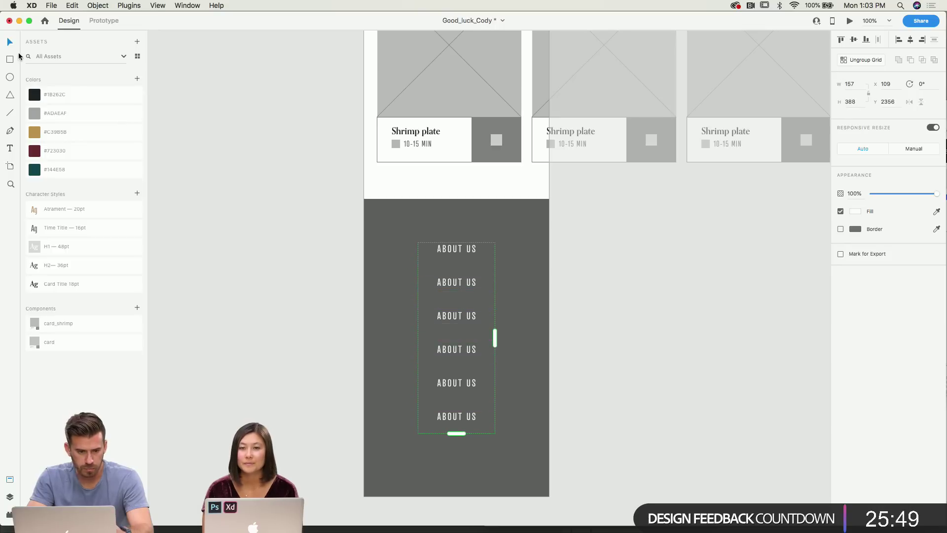
# Change the second footer link to "BUILD YOUR ORDER" and the third one to "YOUR BASKET".
pyautogui.doubleClick(470, 285)
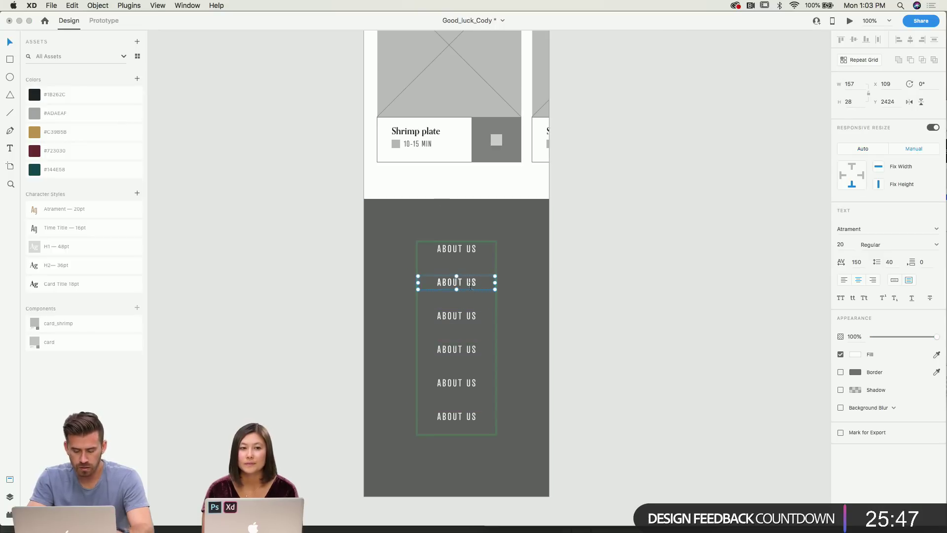
pyautogui.doubleClick(470, 285)
pyautogui.write('B')
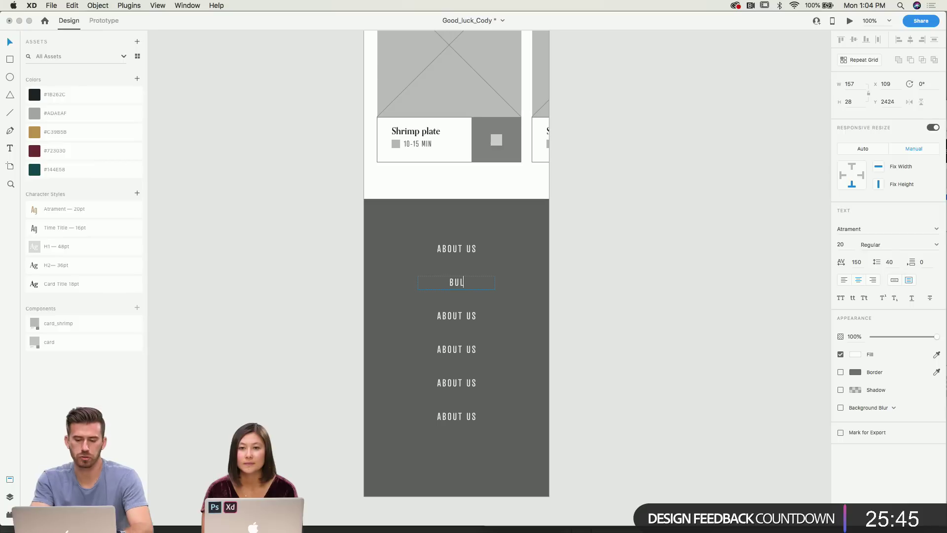
pyautogui.write('UILD YOUR')
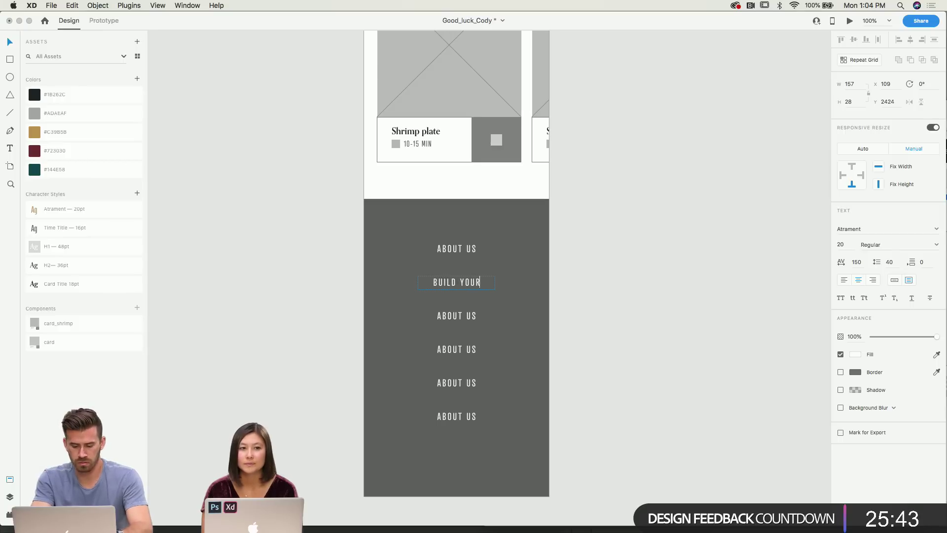
pyautogui.write(' ORDER')
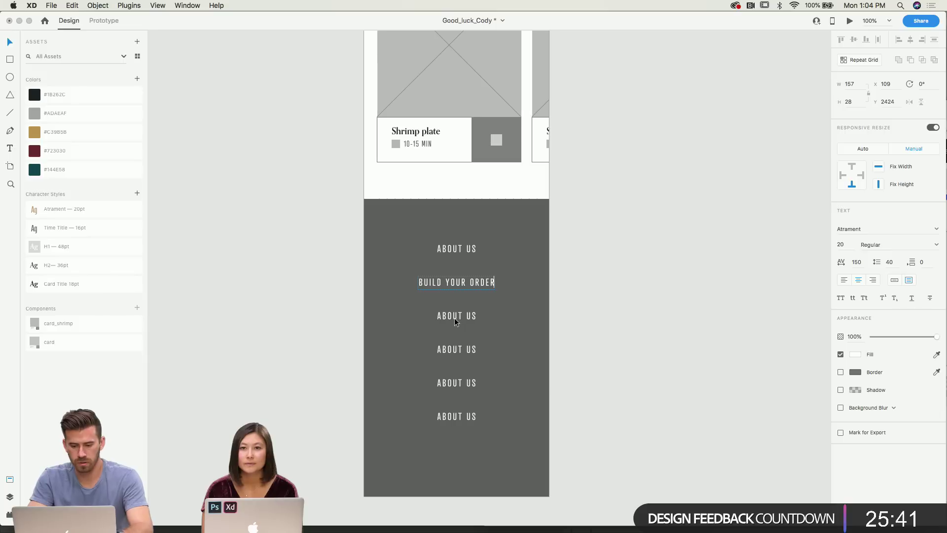
pyautogui.write('U')
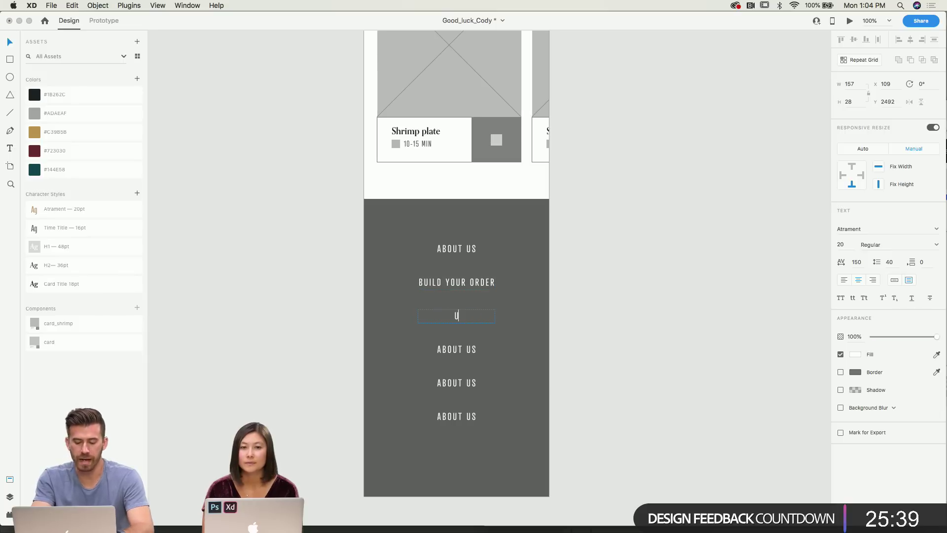
pyautogui.write('OUR B')
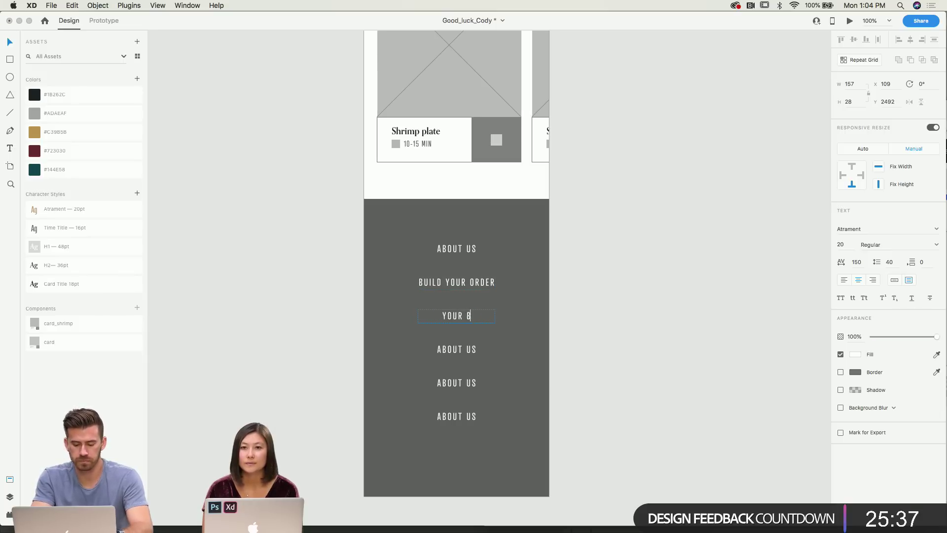
pyautogui.write('ASKET')
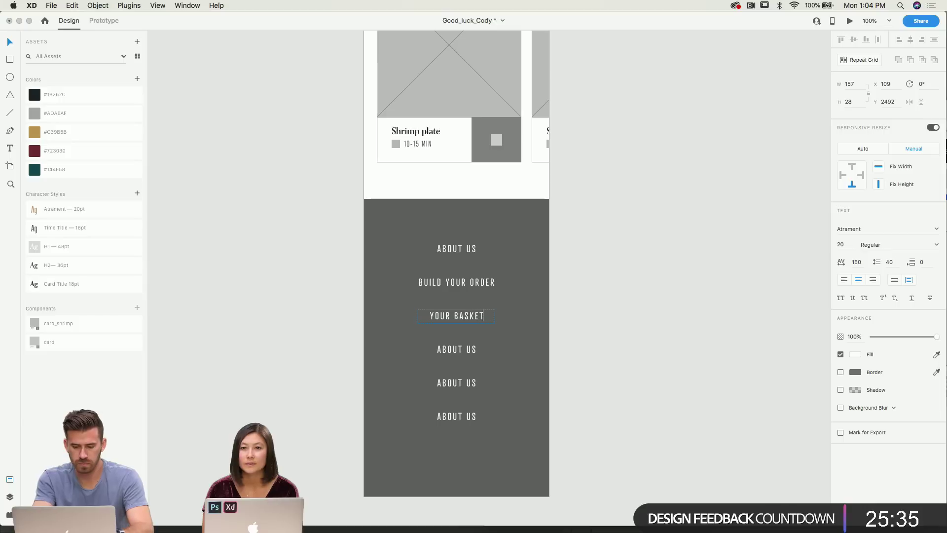
# Change the fourth footer link, below "YOUR BASKET", to "CONTACT US".
pyautogui.doubleClick(474, 349)
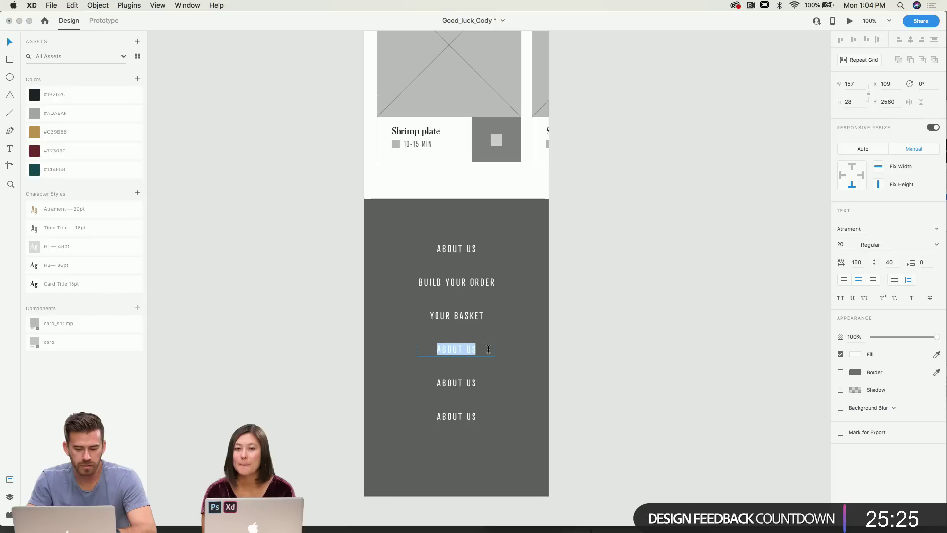
pyautogui.write('CONTA')
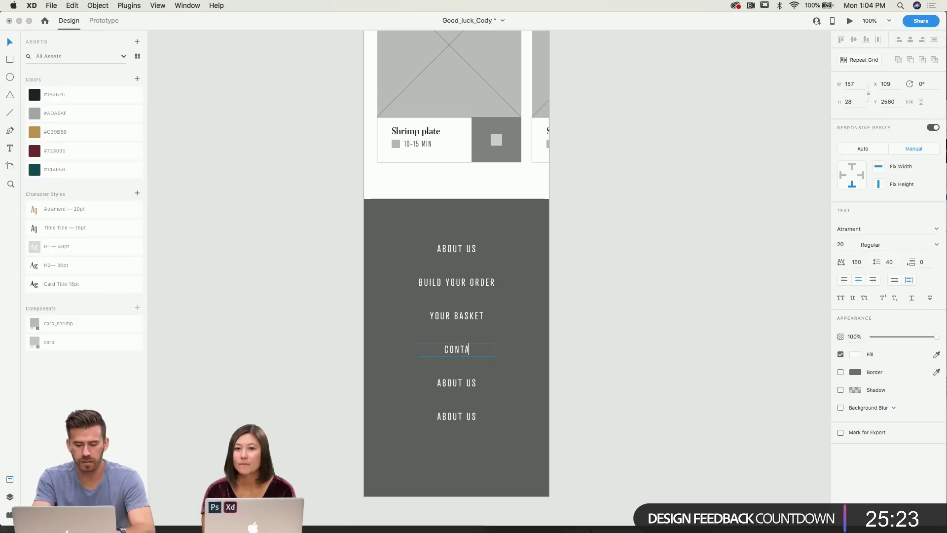
pyautogui.write('CT US')
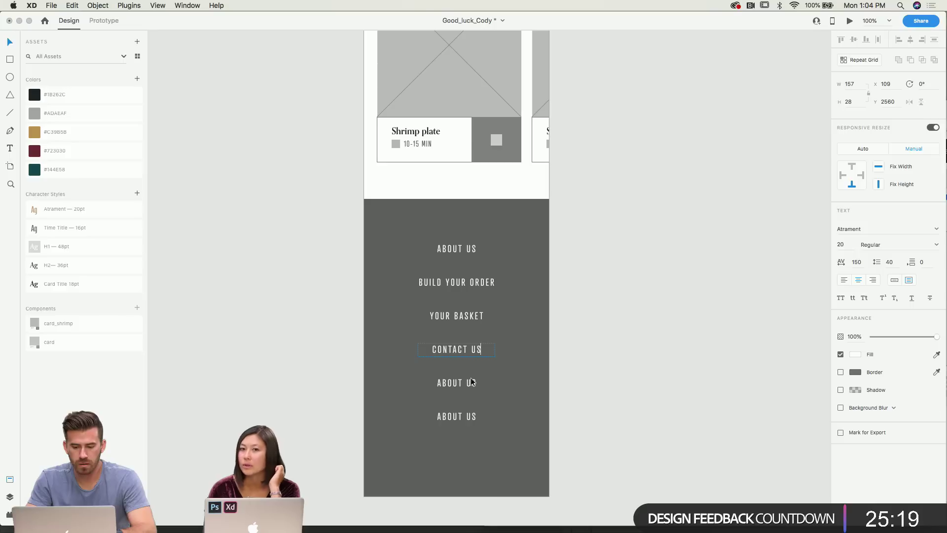
pyautogui.press('Escape')
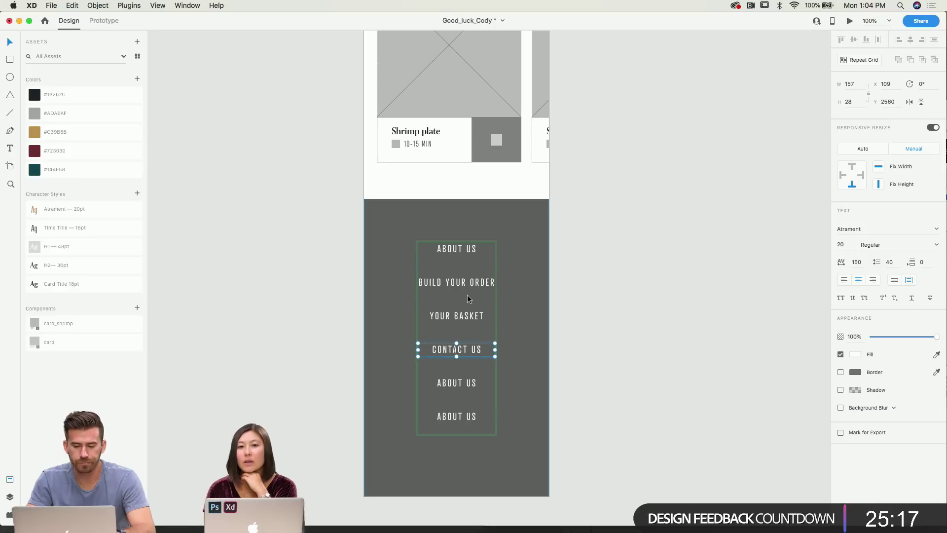
# Change the fifth footer link, below "CONTACT US", to "HOME".
pyautogui.doubleClick(462, 384)
pyautogui.write('H')
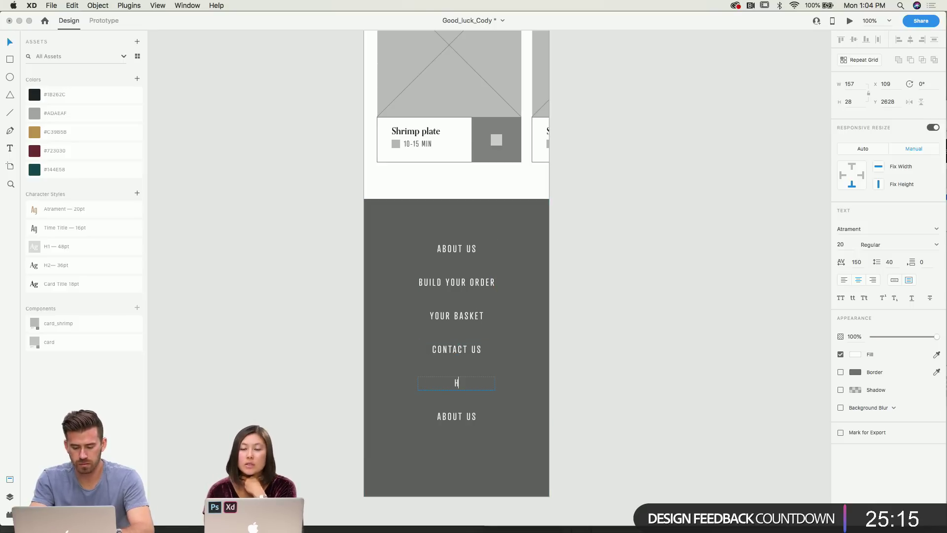
pyautogui.write('OME')
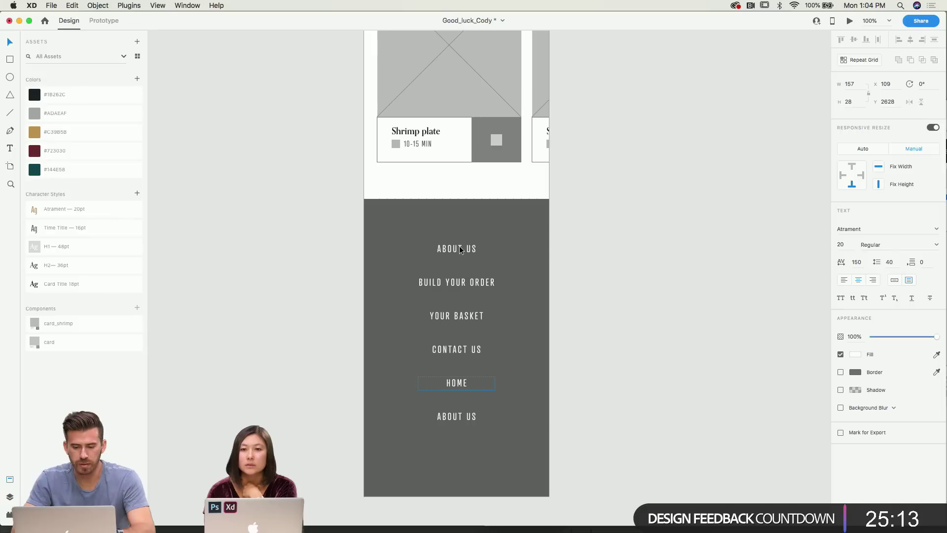
# Change the topmost footer link to "HOME" and the fifth one, below "CONTACT US", to "LOCATIONS".
pyautogui.doubleClick(459, 247)
pyautogui.write('HOME')
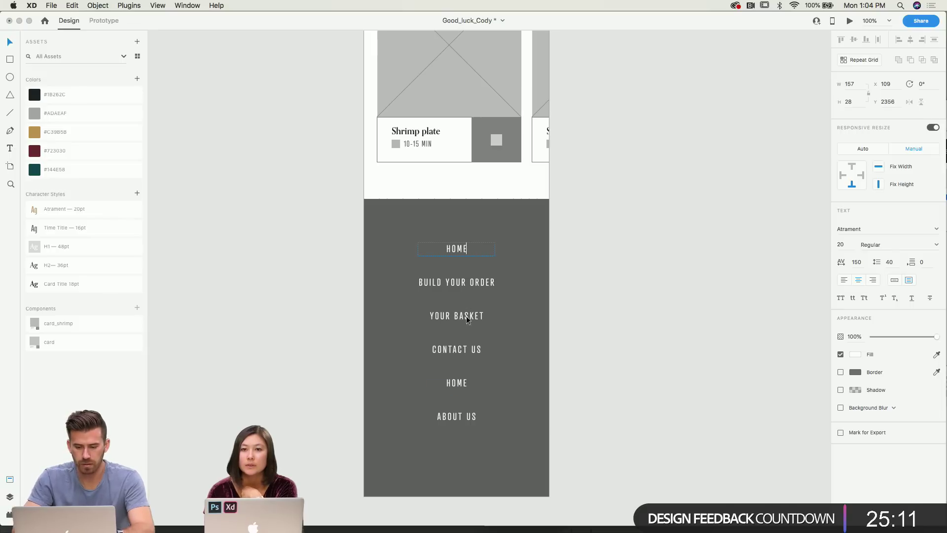
pyautogui.click(460, 388)
pyautogui.doubleClick(461, 379)
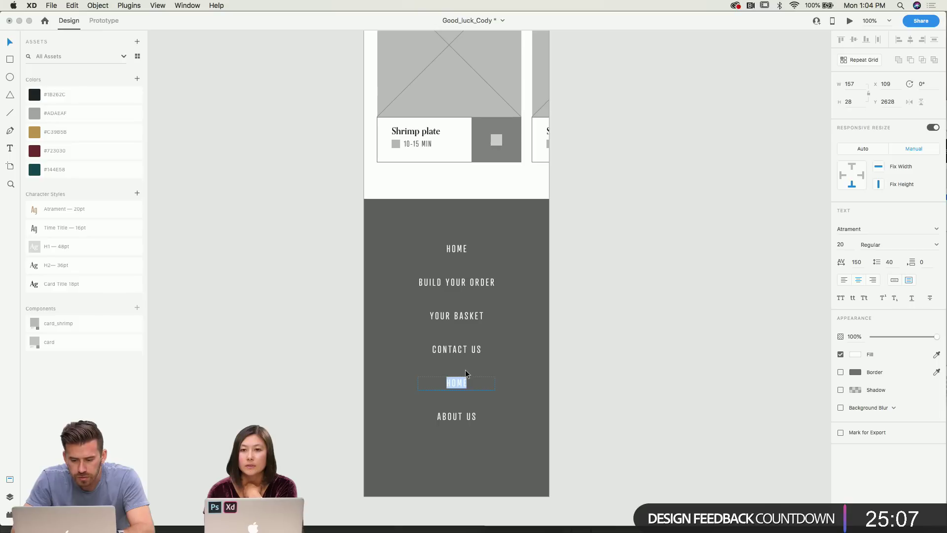
pyautogui.write('L')
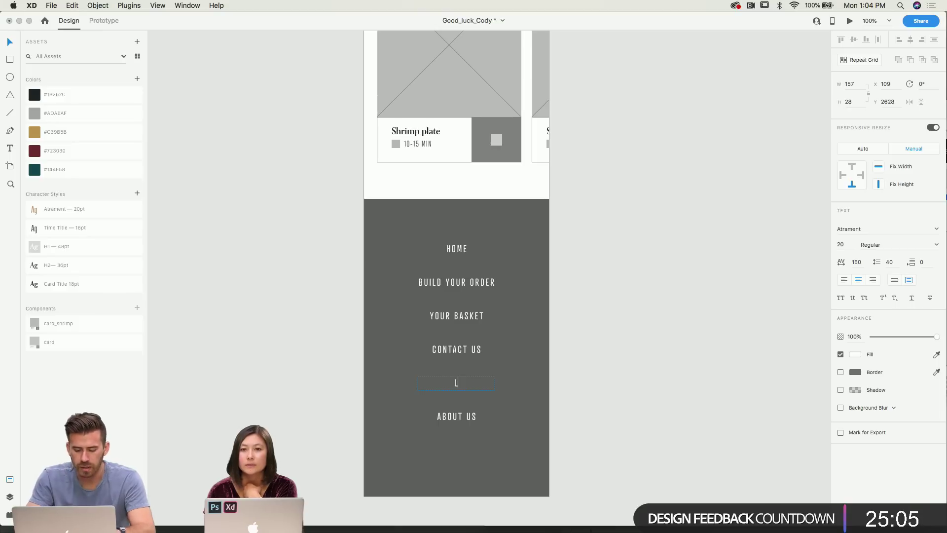
pyautogui.write('OCATIONS')
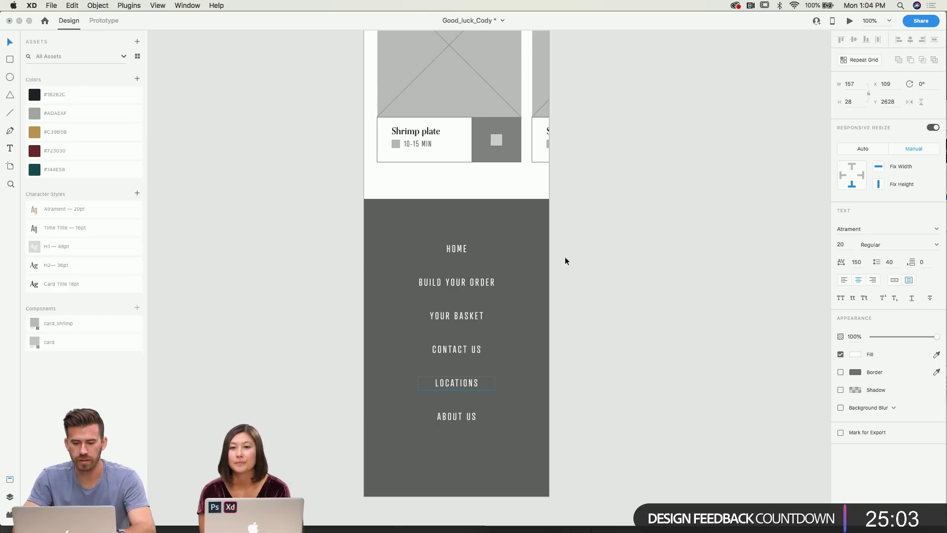
# Move the repeat grid of footer links up to Y 2345.
pyautogui.scroll(10, 565, 261)
pyautogui.scroll(-3, 476, 179)
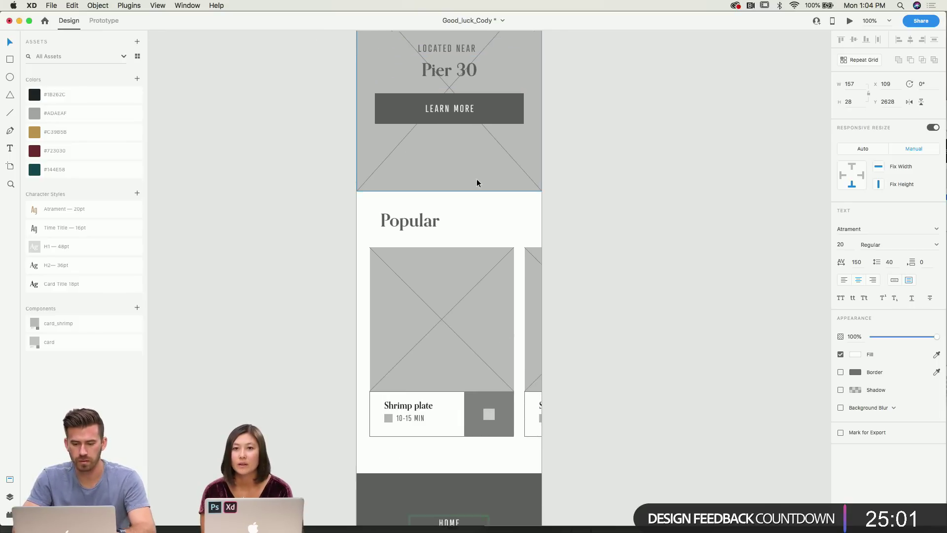
pyautogui.scroll(-10, 476, 179)
pyautogui.click(437, 284)
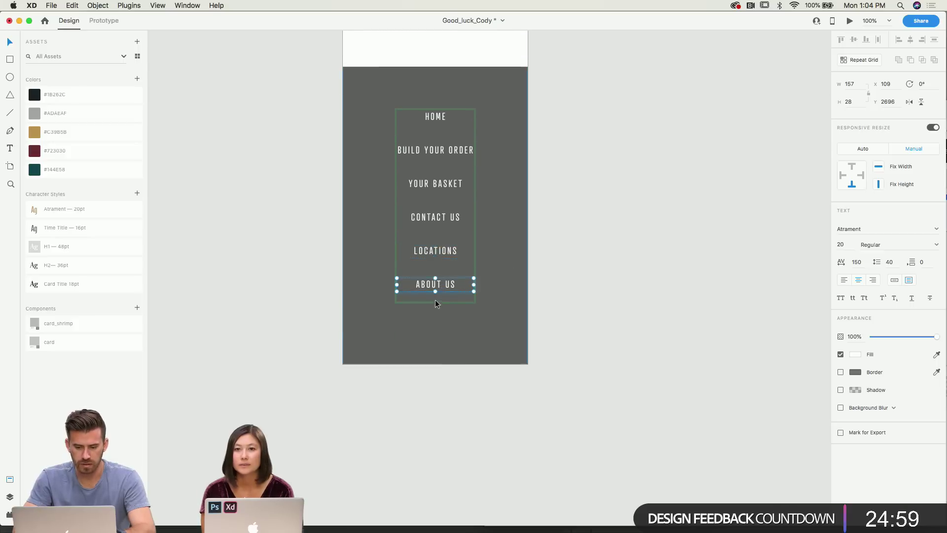
pyautogui.press('Escape')
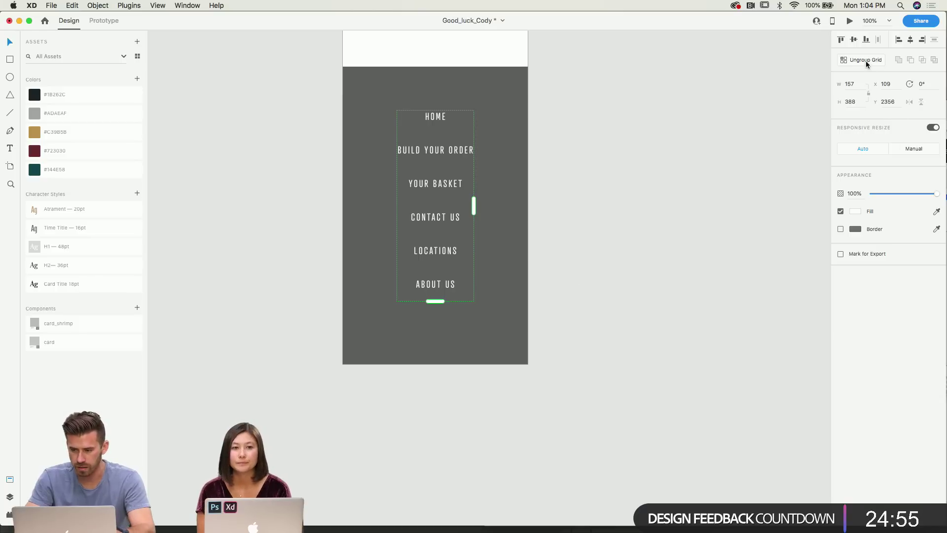
pyautogui.moveTo(436, 301)
pyautogui.mouseDown()
pyautogui.moveTo(438, 279)
pyautogui.moveTo(438, 300)
pyautogui.mouseUp()
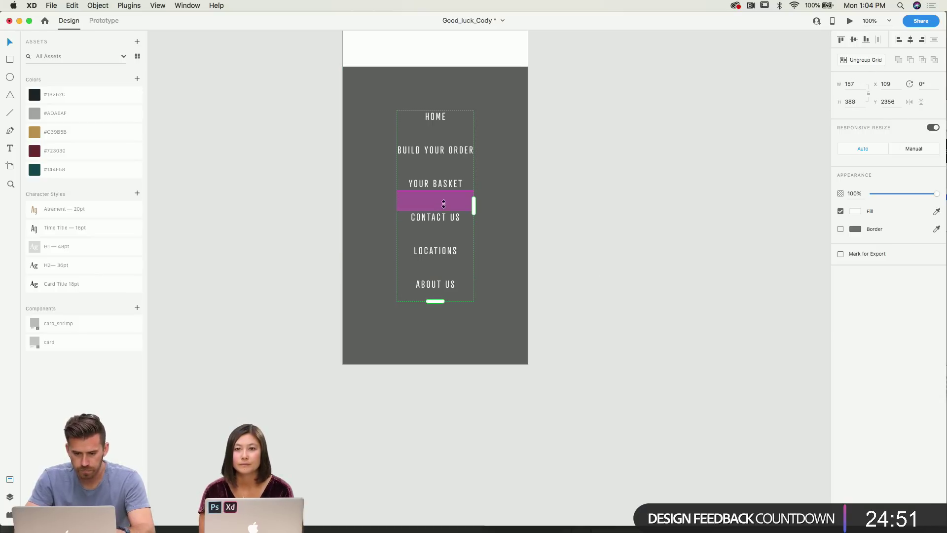
pyautogui.press('Escape')
pyautogui.click(445, 198)
pyautogui.moveTo(445, 188); pyautogui.dragTo(447, 182)
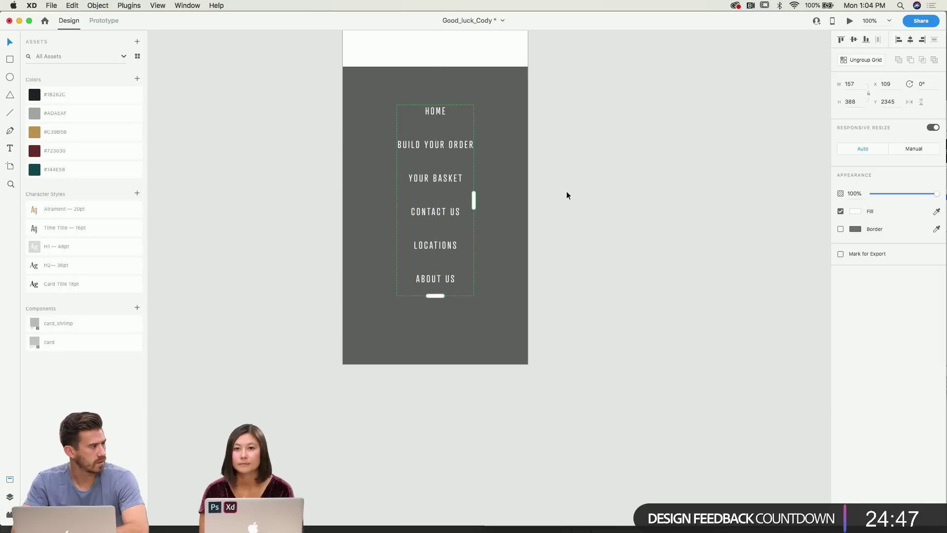
# Widen the spacing between the footer links to an overall grid height of 408 and reposition the grid within the dark block.
pyautogui.scroll(3, 605, 205)
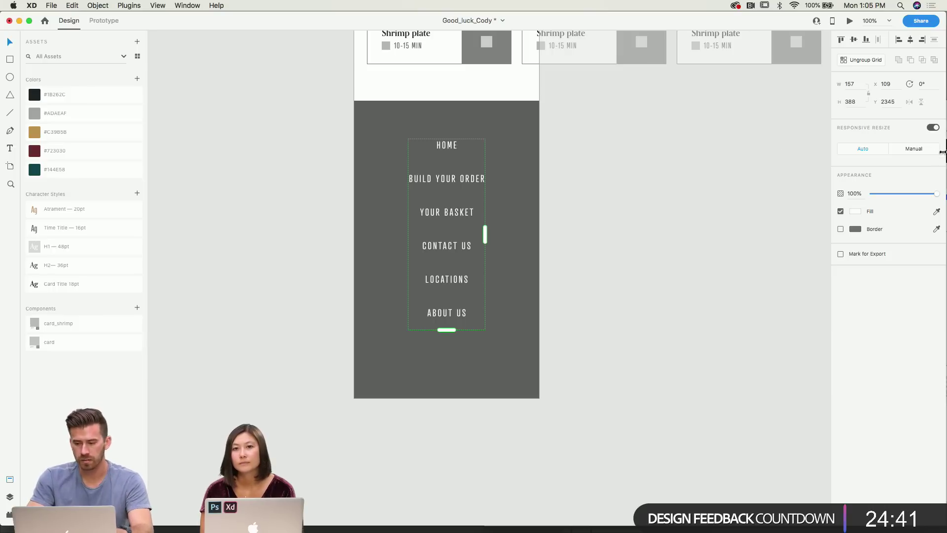
pyautogui.moveTo(461, 267); pyautogui.dragTo(460, 275)
pyautogui.moveTo(444, 185)
pyautogui.mouseDown()
pyautogui.moveTo(463, 173)
pyautogui.moveTo(461, 189)
pyautogui.mouseUp()
pyautogui.click(606, 206)
pyautogui.scroll(3, 460, 191)
# Copy the logo placeholder, a circle with a bar, from the header of the Home artboard.
pyautogui.click(460, 187)
pyautogui.scroll(15, 460, 186)
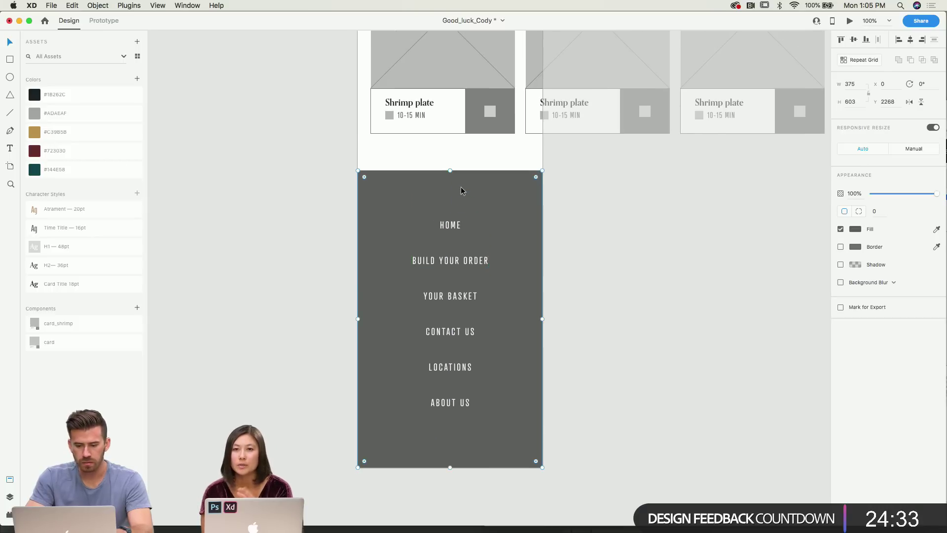
pyautogui.scroll(8, 460, 186)
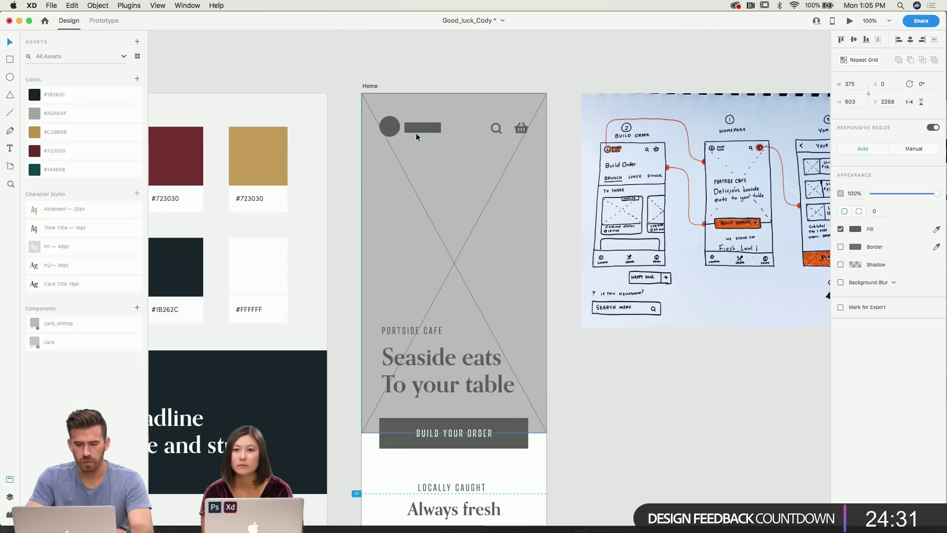
pyautogui.click(414, 132)
pyautogui.doubleClick(414, 132)
pyautogui.scroll(-20, 414, 132)
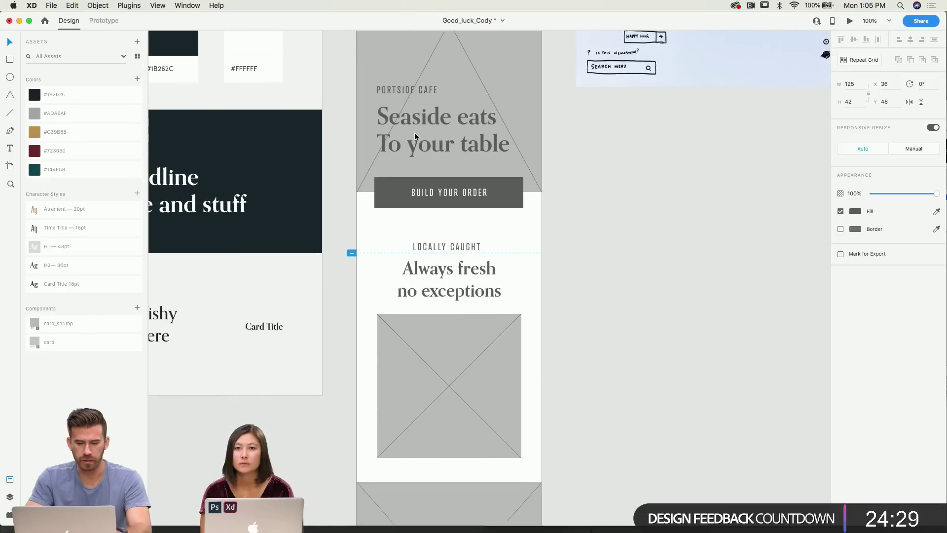
# Lower the footer link grid to Y 2386, keeping it horizontally centred in the dark block.
pyautogui.click(415, 132)
pyautogui.scroll(2, 414, 132)
pyautogui.scroll(6, 414, 137)
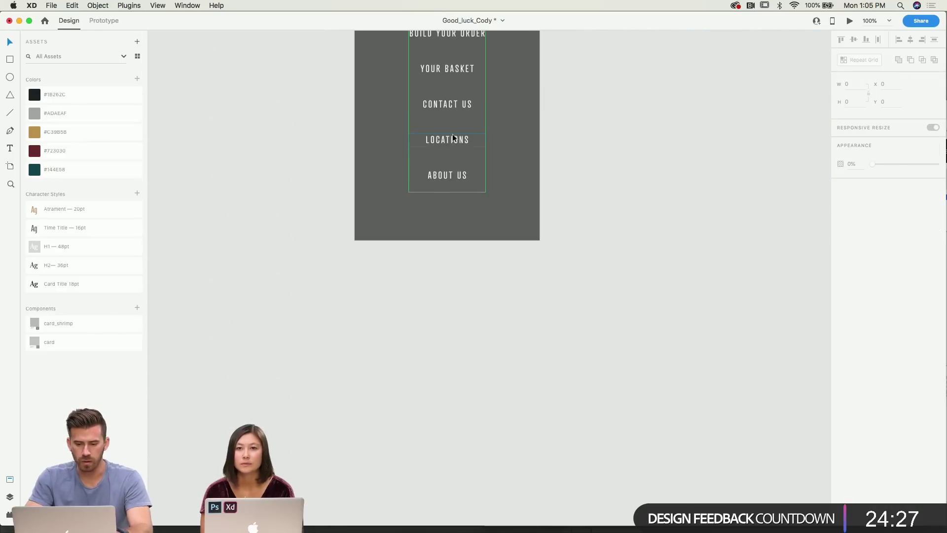
pyautogui.click(454, 127)
pyautogui.doubleClick(453, 125)
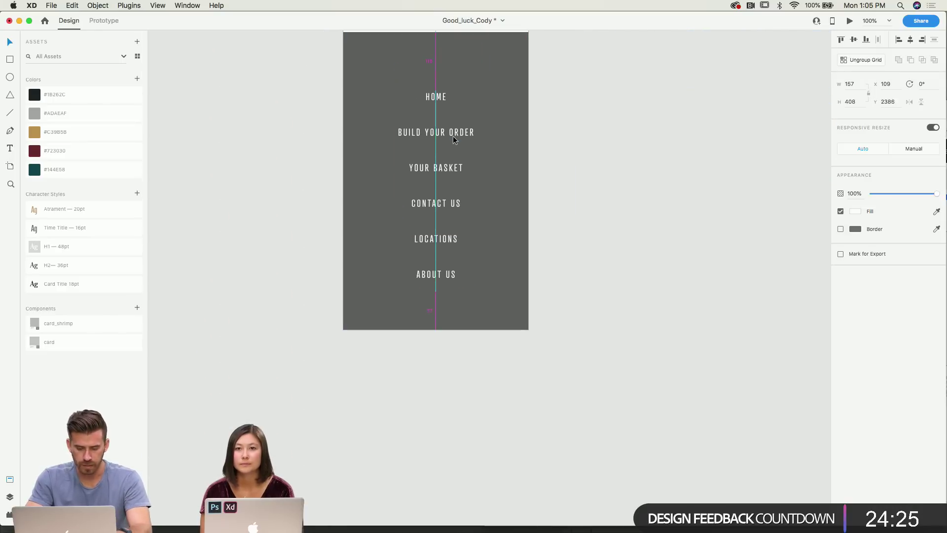
# Paste the logo placeholder into the footer, centre it above the "HOME" link and fill it with grey #959595.
pyautogui.scroll(4, 452, 144)
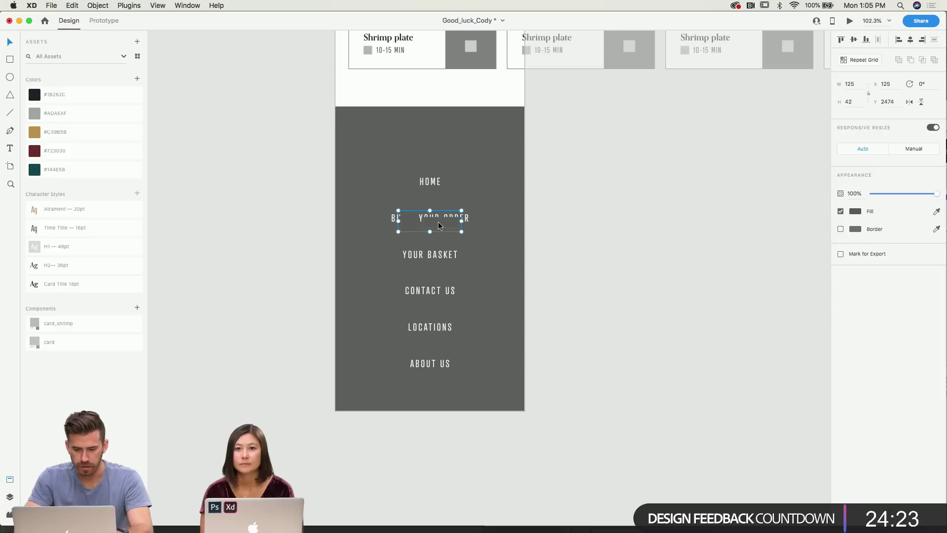
pyautogui.moveTo(438, 221); pyautogui.dragTo(439, 143)
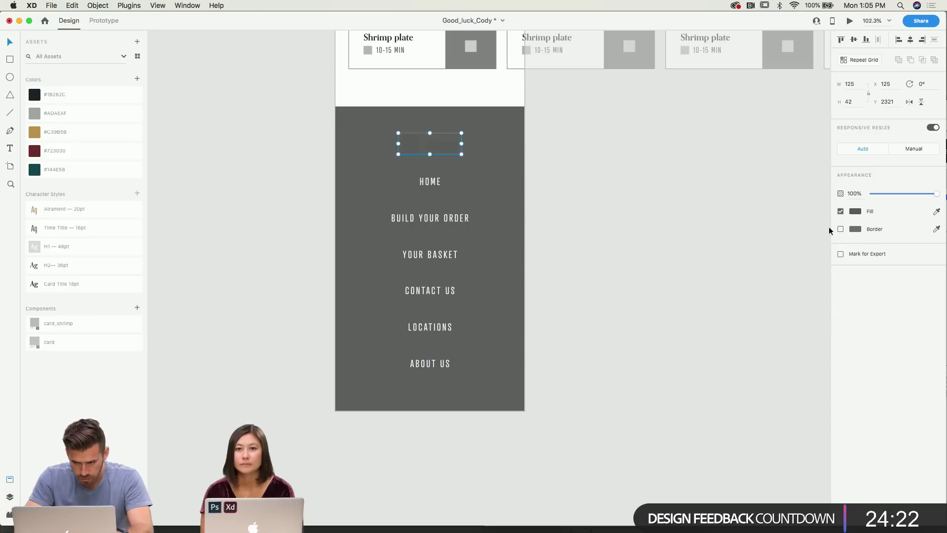
pyautogui.click(854, 211)
pyautogui.click(738, 193)
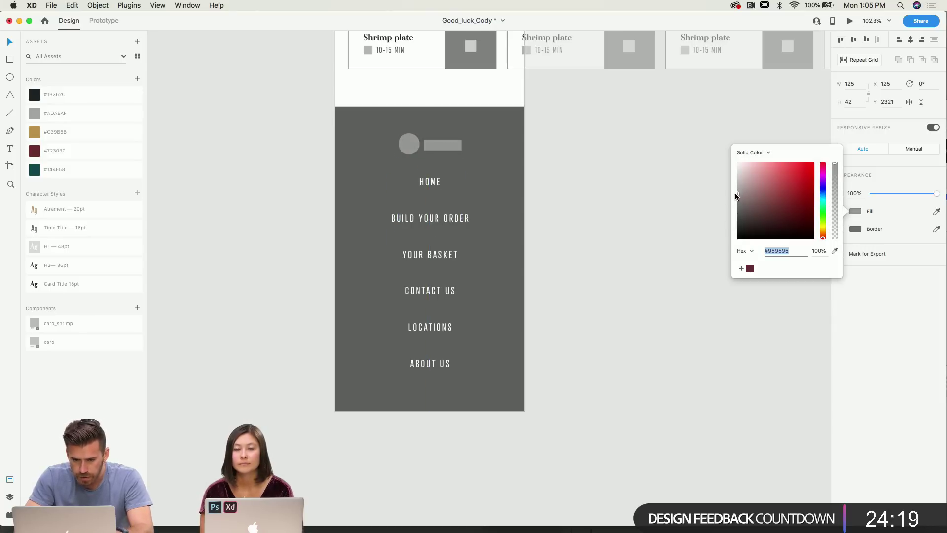
pyautogui.click(434, 151)
pyautogui.moveTo(435, 150); pyautogui.dragTo(434, 148)
# Try to extend the dark footer block downward, and undo the change.
pyautogui.click(522, 346)
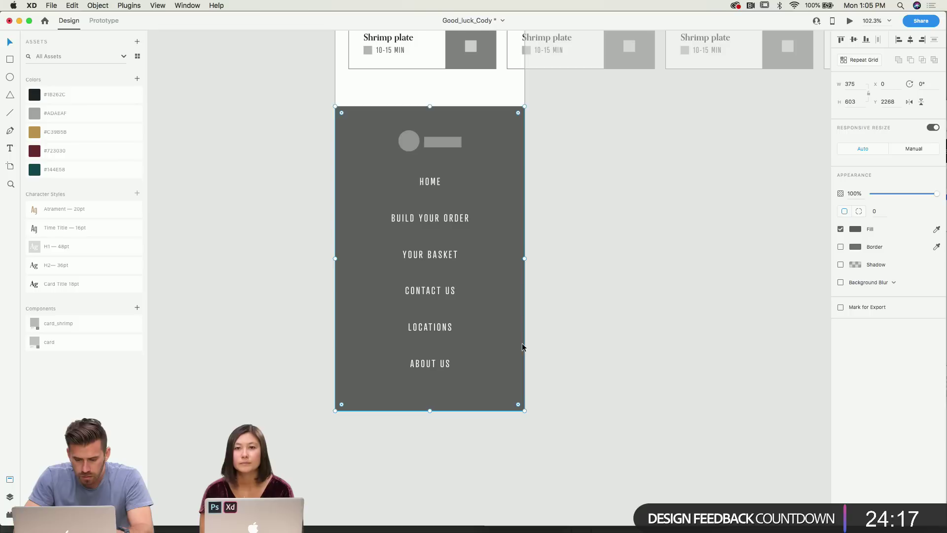
pyautogui.moveTo(432, 409); pyautogui.dragTo(423, 446)
pyautogui.moveTo(353, 118)
pyautogui.mouseDown()
pyautogui.moveTo(379, 128)
pyautogui.moveTo(360, 120)
pyautogui.mouseUp()
pyautogui.press('super+z')
pyautogui.click(442, 469)
# Extend the Home artboard downward to a height of about 2942, with the dark footer block reaching about 673 tall.
pyautogui.scroll(10, 436, 428)
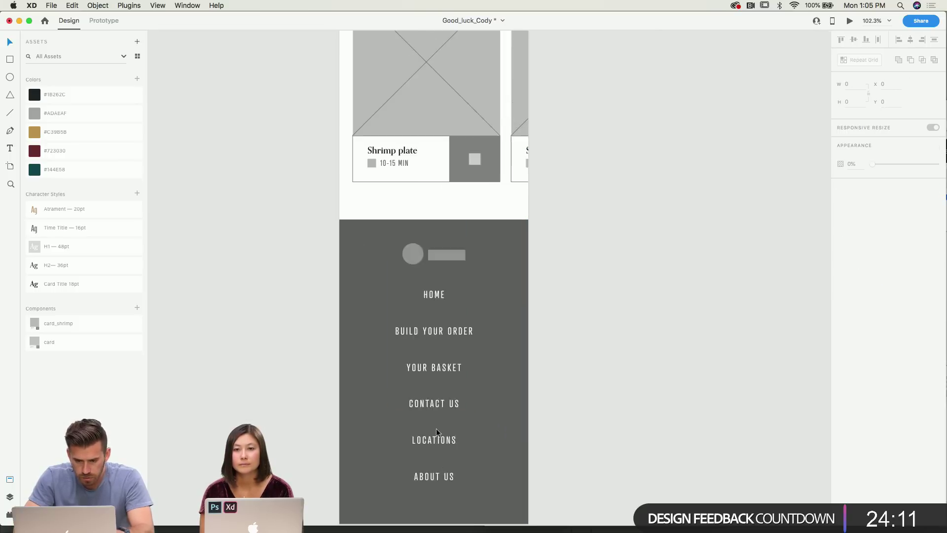
pyautogui.scroll(15, 436, 428)
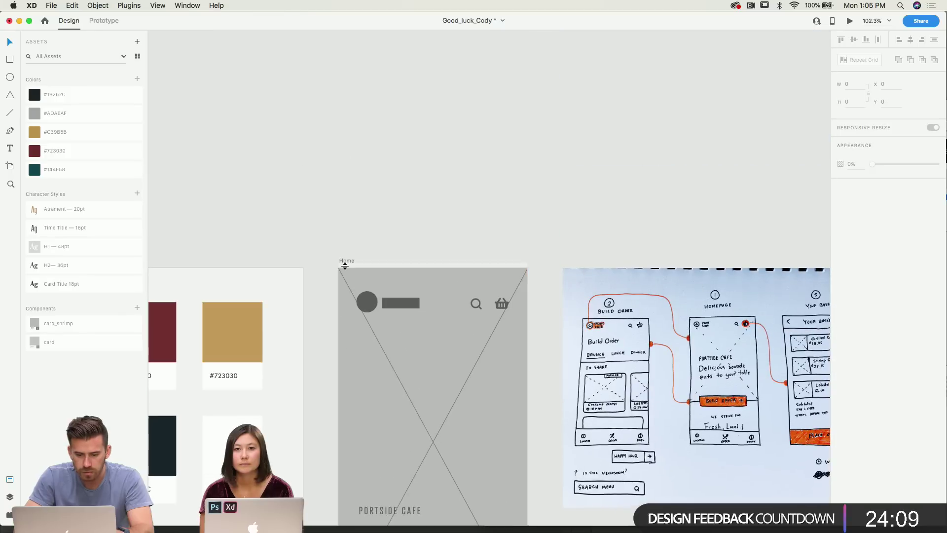
pyautogui.click(346, 260)
pyautogui.scroll(-15, 346, 266)
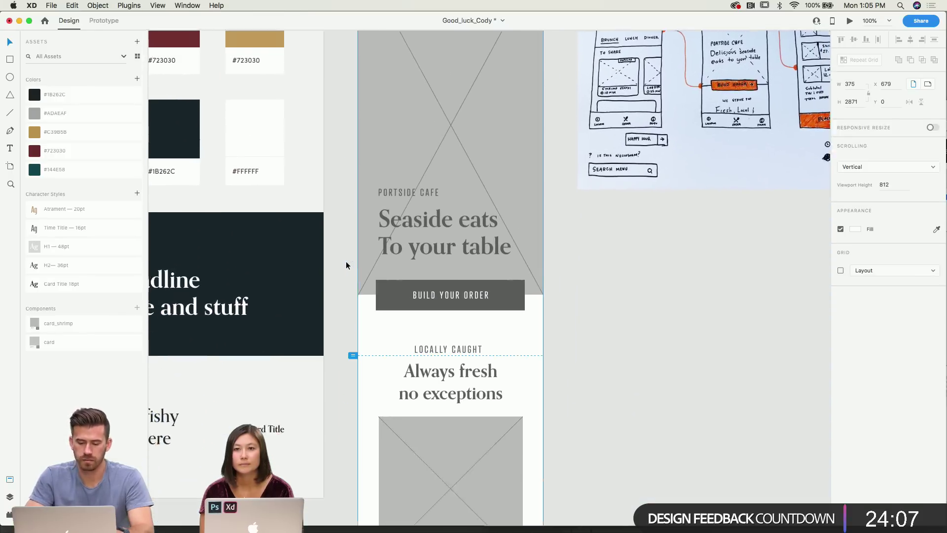
pyautogui.scroll(-10, 346, 265)
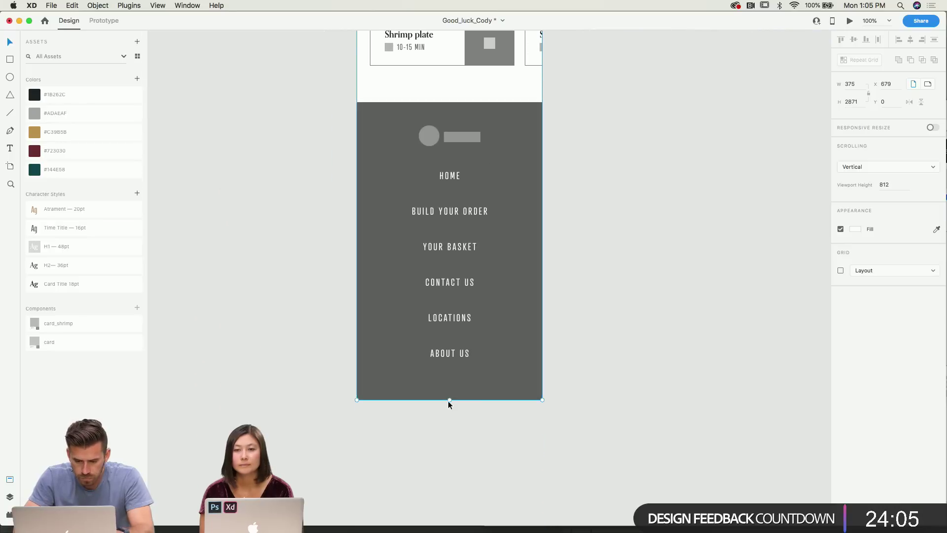
pyautogui.moveTo(450, 400); pyautogui.dragTo(450, 434)
# Lower the footer link grid slightly, keeping it horizontally centred in the dark block.
pyautogui.click(450, 282)
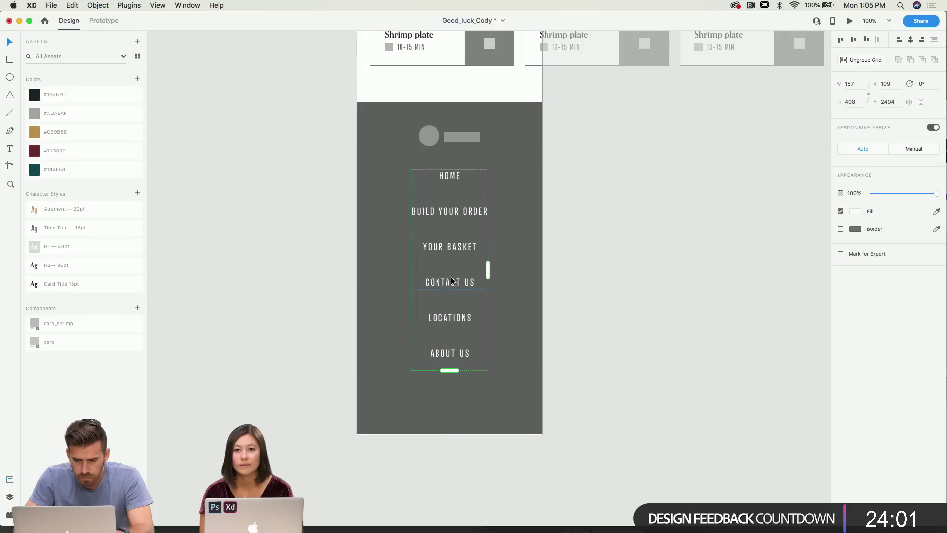
pyautogui.moveTo(453, 244); pyautogui.dragTo(451, 250)
pyautogui.click(393, 271)
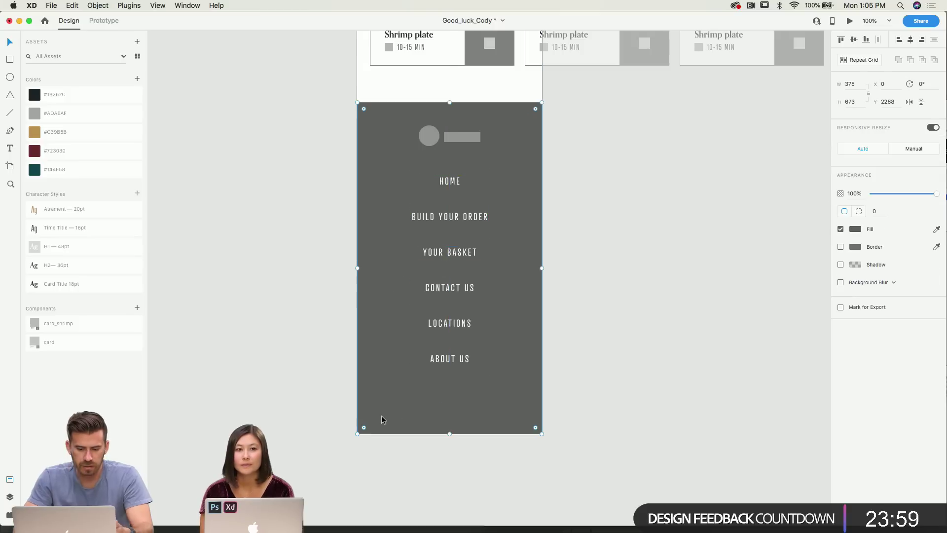
pyautogui.press('Escape')
# Copy the footer logo's bar to the block's lower left corner, reshape it into a small square and duplicate that square beside it.
pyautogui.doubleClick(468, 138)
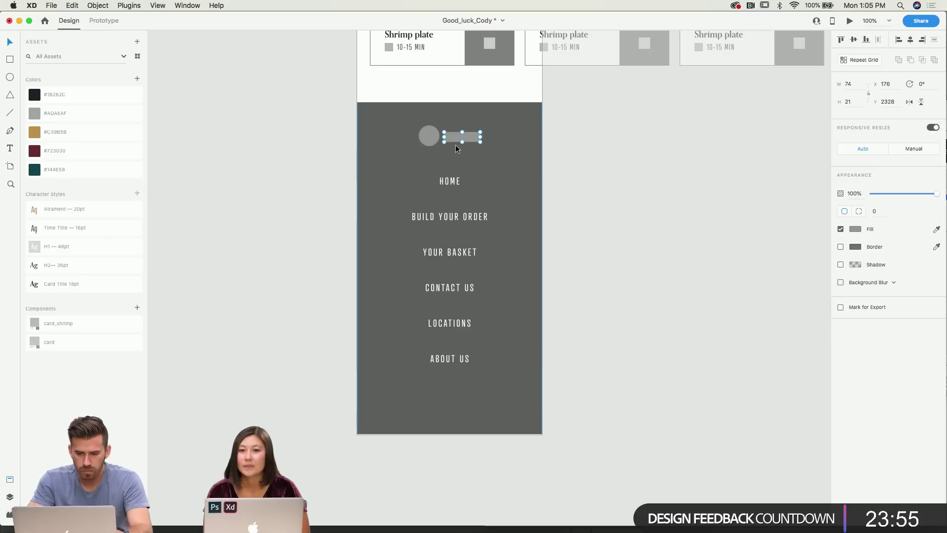
pyautogui.moveTo(457, 139); pyautogui.dragTo(386, 413)
pyautogui.press('super+equal')
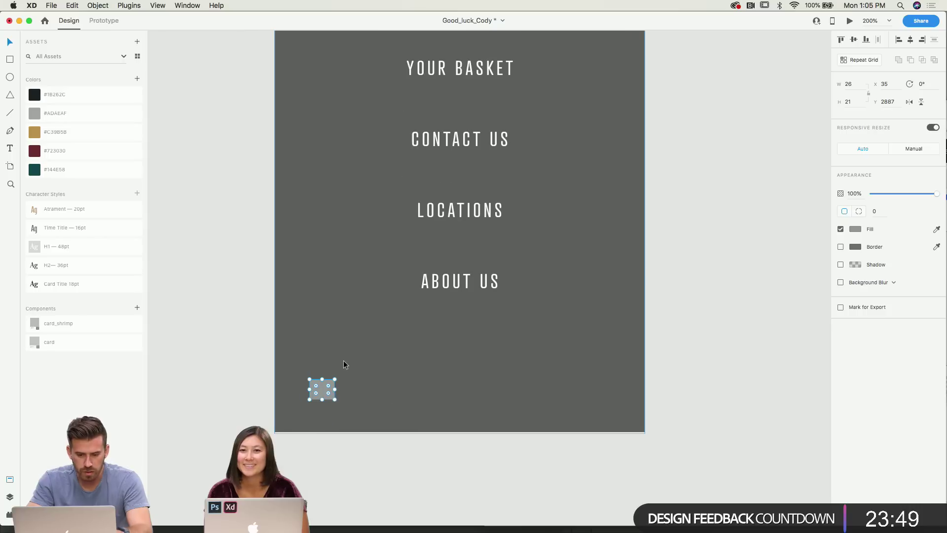
pyautogui.moveTo(321, 401); pyautogui.dragTo(367, 396)
pyautogui.click(253, 333)
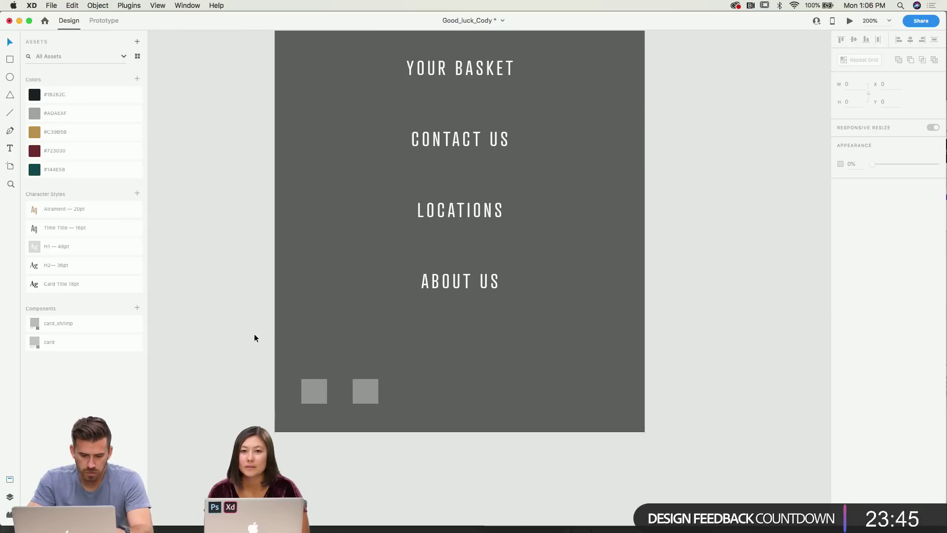
# Preview the Home artboard, check how its header scrolls, and close the preview.
pyautogui.press('super+minus')
pyautogui.press('super+minus')
pyautogui.press('super+minus')
pyautogui.scroll(10, 253, 334)
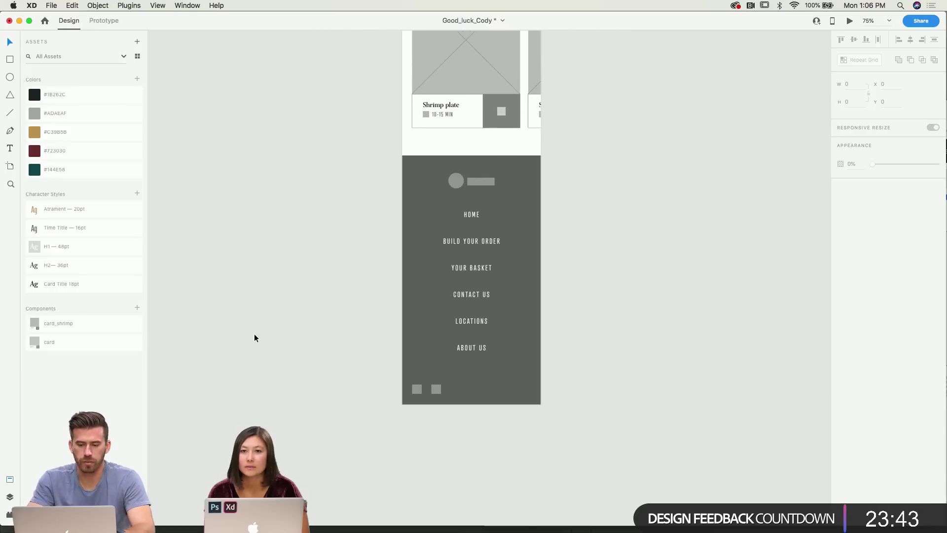
pyautogui.scroll(8, 253, 333)
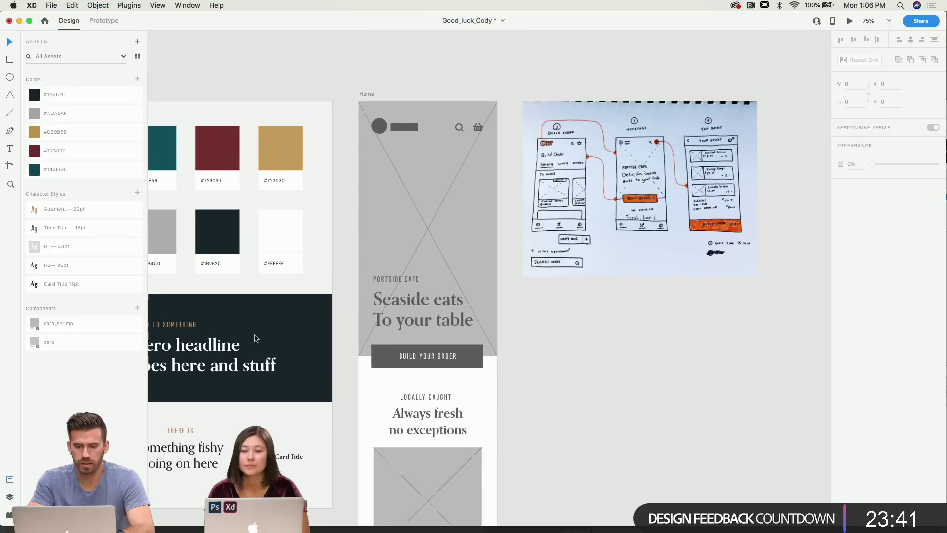
pyautogui.click(367, 96)
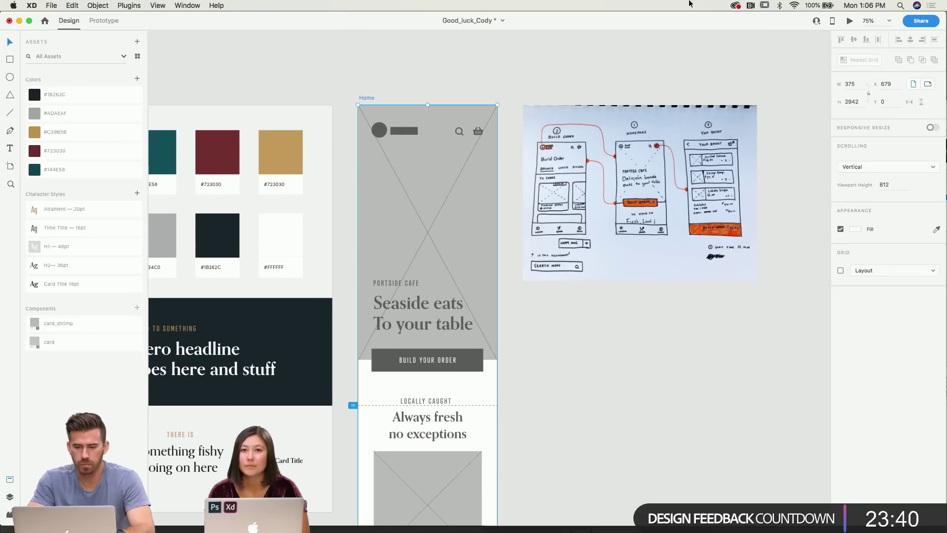
pyautogui.click(849, 21)
pyautogui.moveTo(289, 51); pyautogui.dragTo(316, 33)
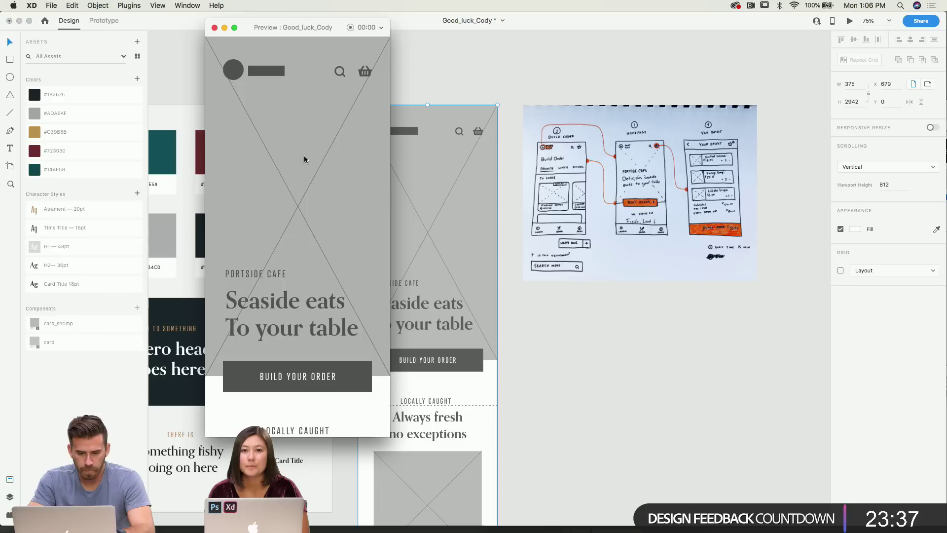
pyautogui.scroll(-3, 303, 155)
pyautogui.scroll(2, 304, 156)
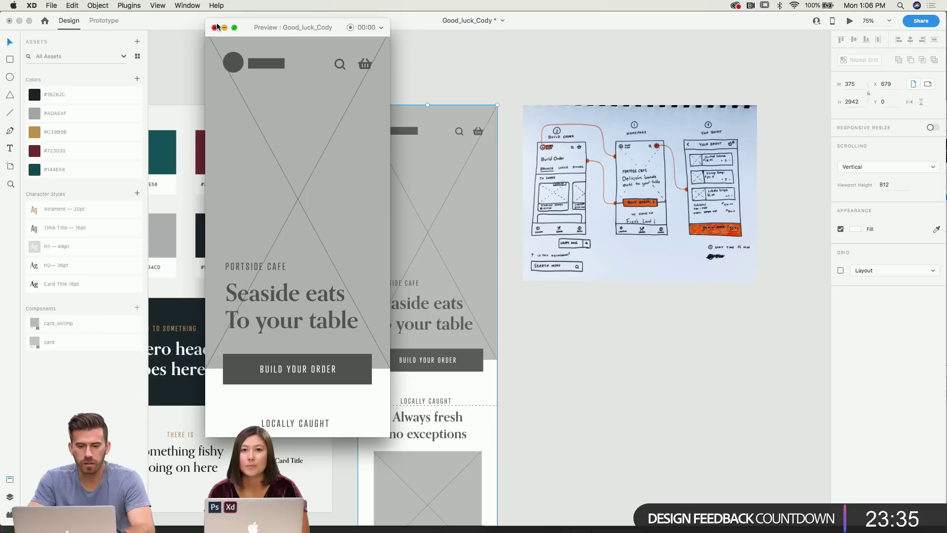
pyautogui.click(215, 27)
# Switch to Prototype mode and ungroup the logo placeholder in the header of the Home artboard.
pyautogui.click(395, 129)
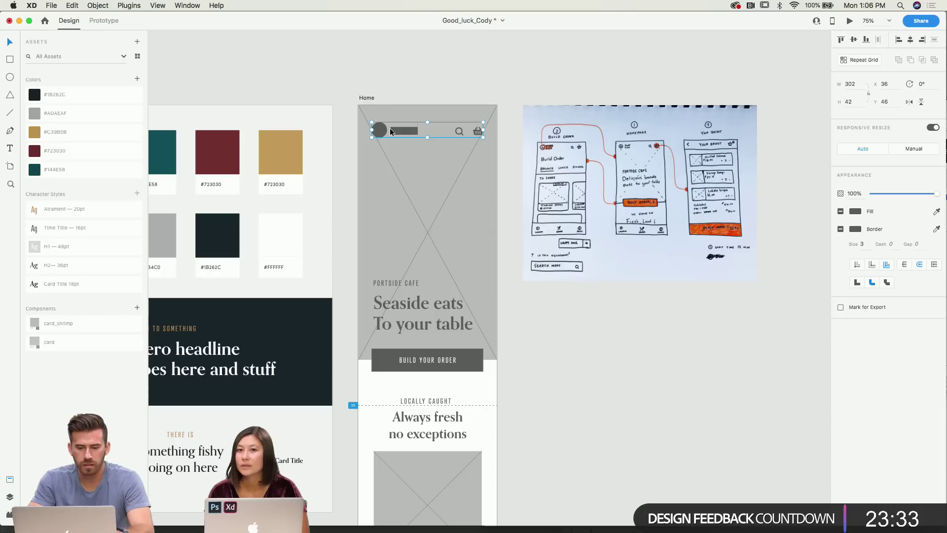
pyautogui.doubleClick(390, 129)
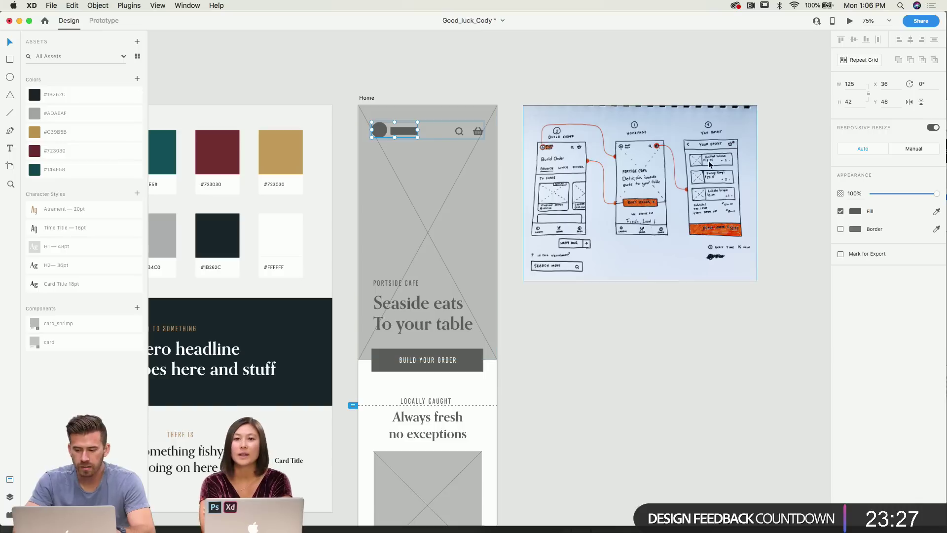
pyautogui.click(105, 20)
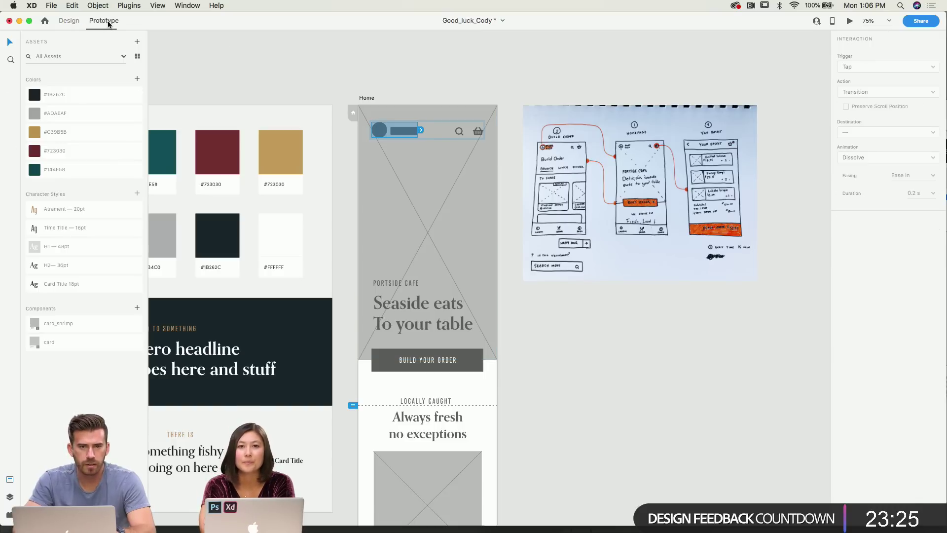
pyautogui.click(349, 122)
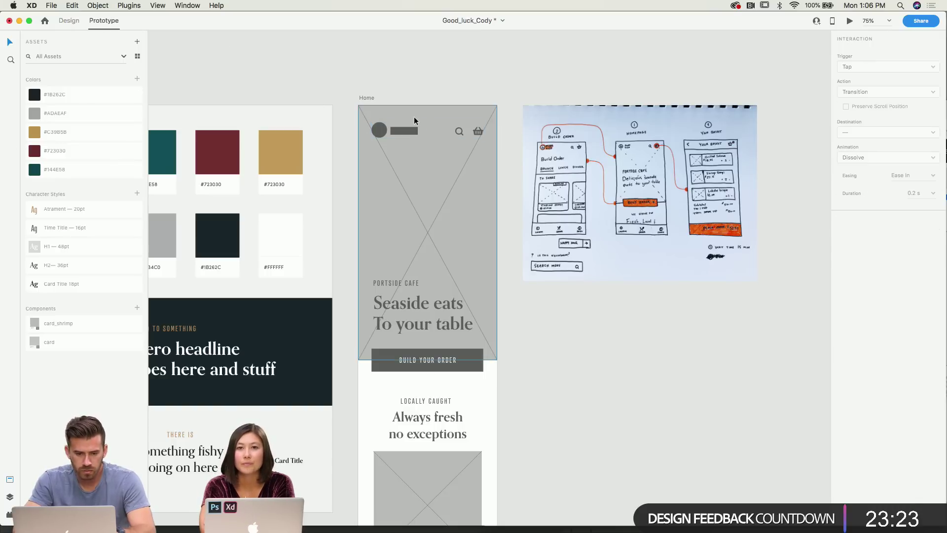
pyautogui.click(413, 137)
pyautogui.doubleClick(413, 133)
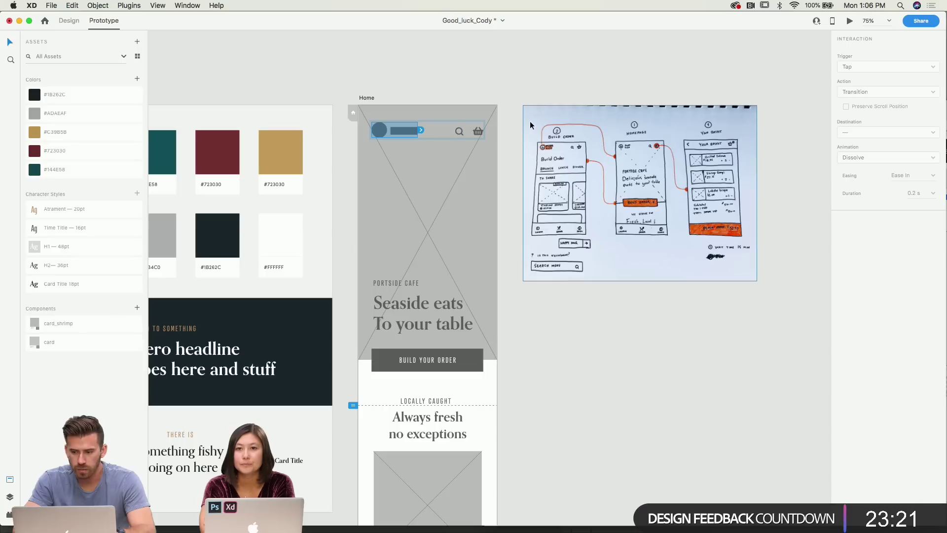
pyautogui.click(387, 133)
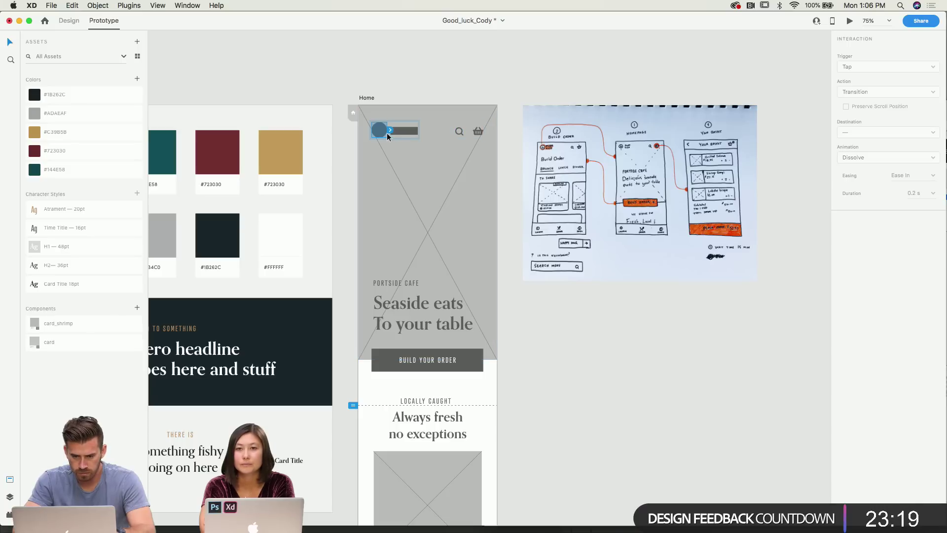
pyautogui.press('super+equal')
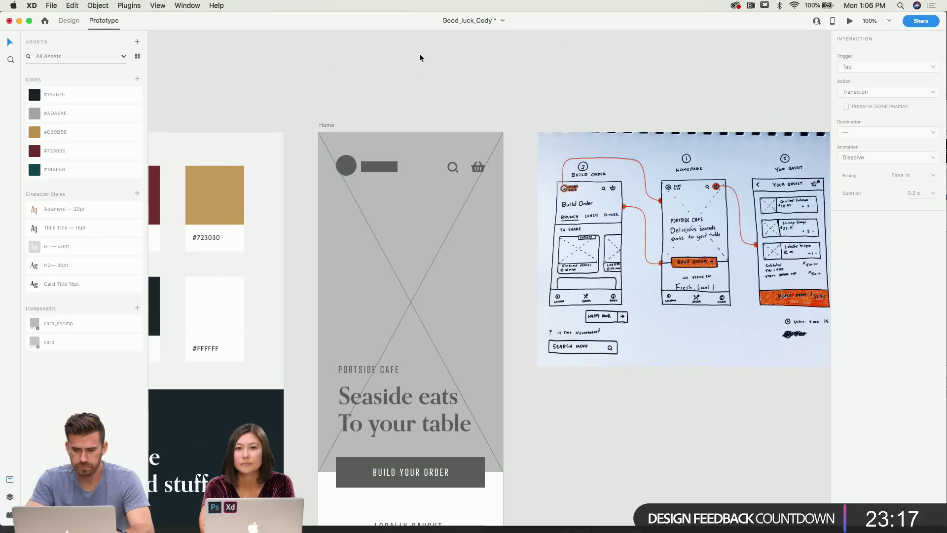
pyautogui.click(373, 171)
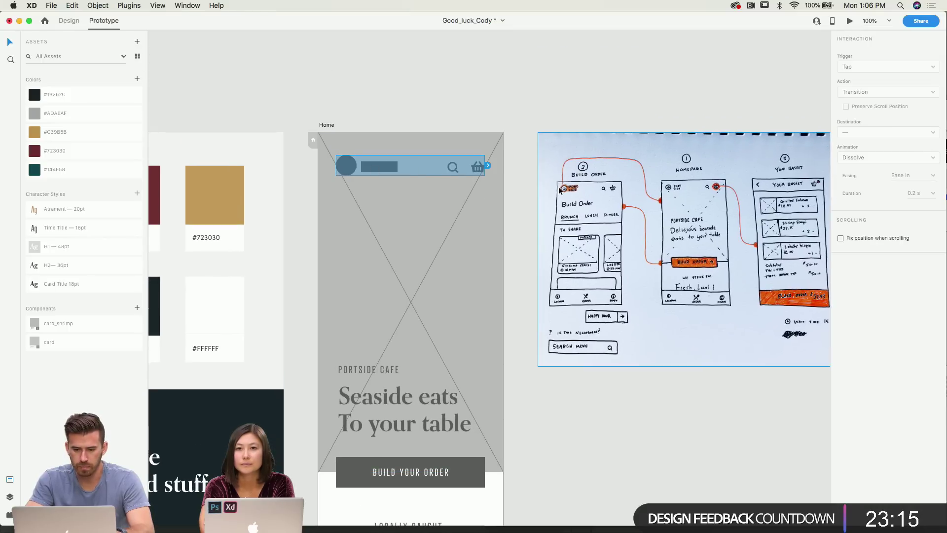
pyautogui.doubleClick(379, 164)
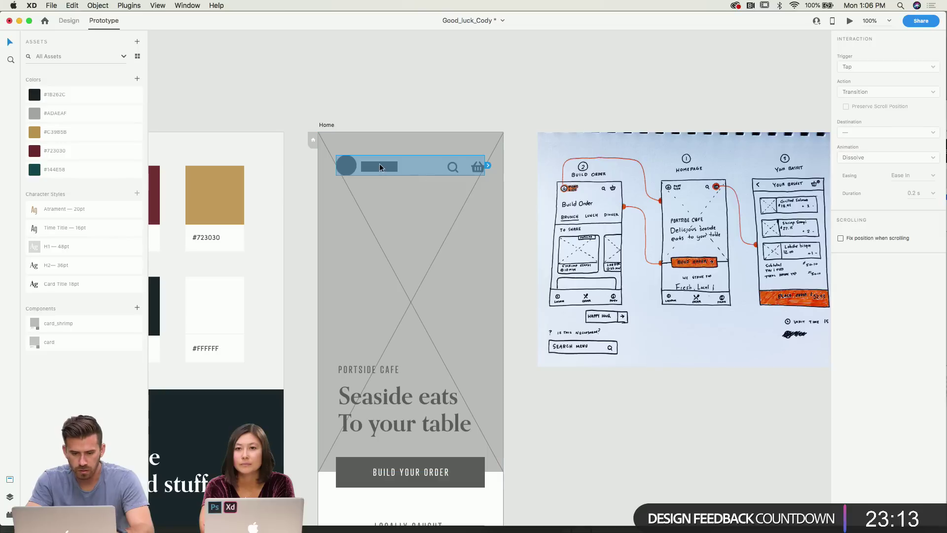
pyautogui.rightClick(380, 165)
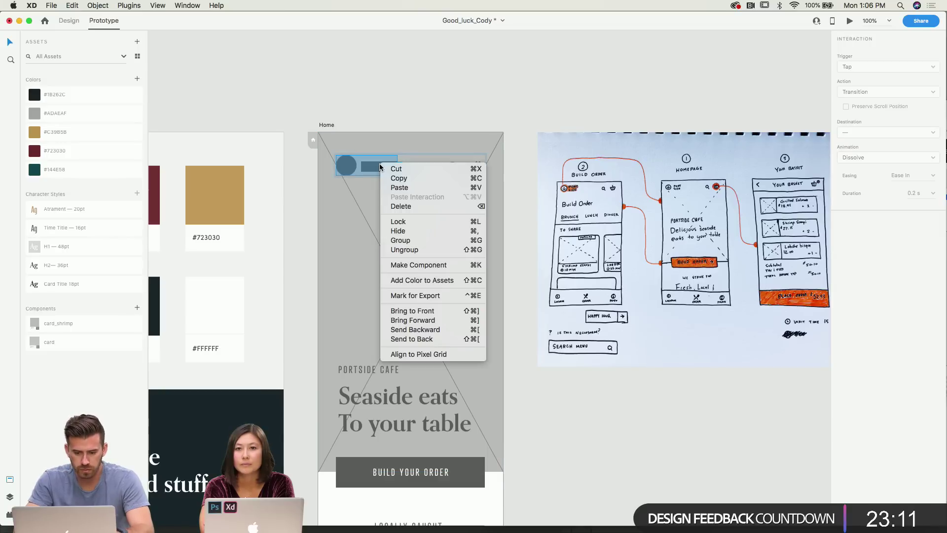
pyautogui.click(404, 250)
# Group the header's circle and bar inside the nav group and name the new group "logo".
pyautogui.click(382, 170)
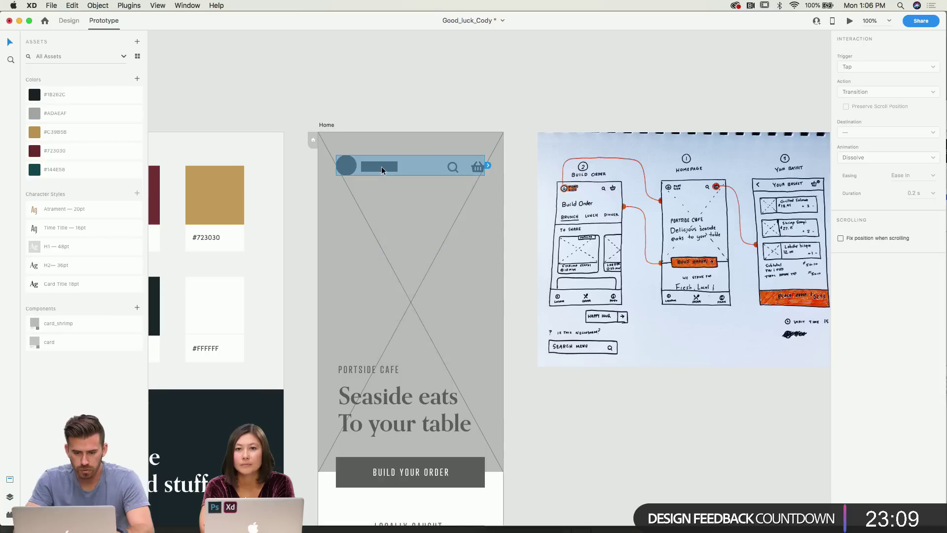
pyautogui.doubleClick(382, 170)
pyautogui.keyDown('shift'); pyautogui.click(351, 171); pyautogui.keyUp('shift')
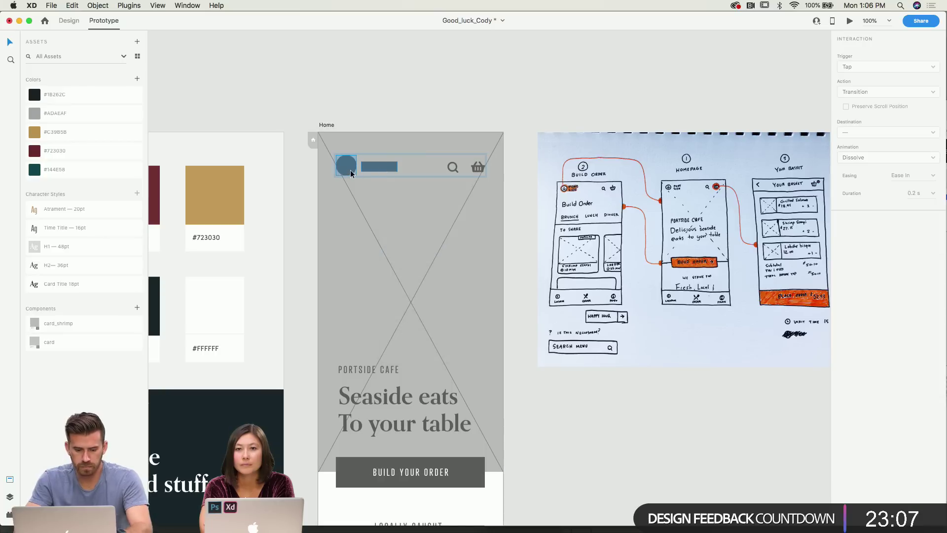
pyautogui.click(9, 496)
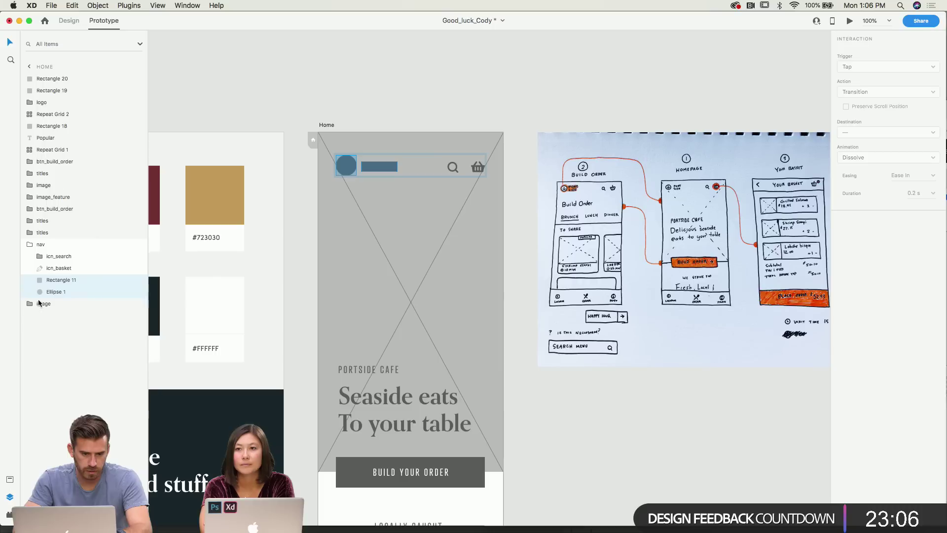
pyautogui.rightClick(61, 282)
pyautogui.click(90, 361)
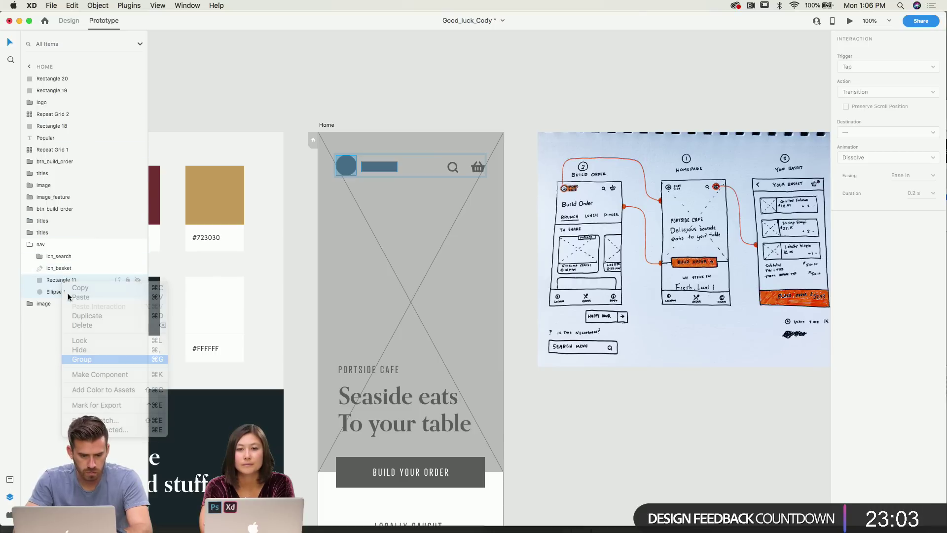
pyautogui.doubleClick(56, 282)
pyautogui.write('logo')
pyautogui.press('Return')
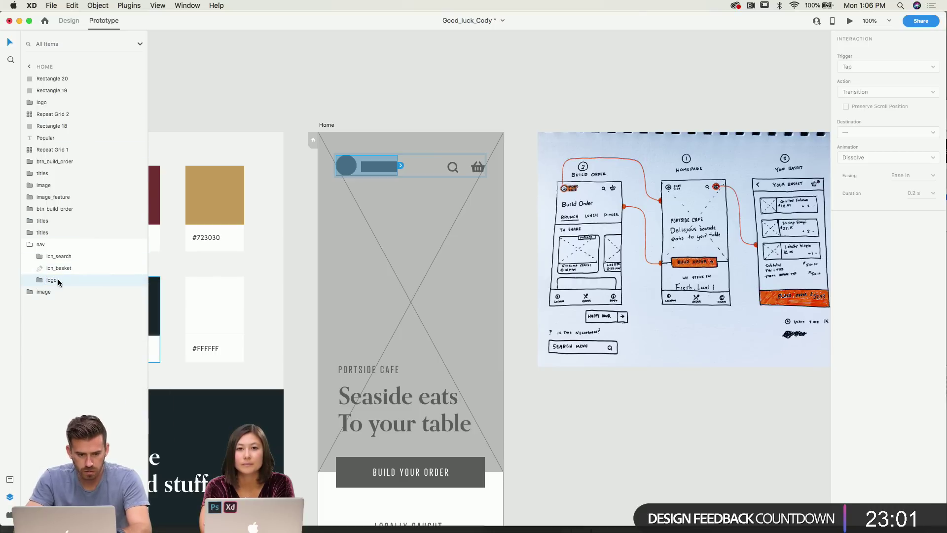
# Move the header logo group out of the nav group, directly above it, and fix its position when scrolling.
pyautogui.moveTo(57, 279); pyautogui.dragTo(53, 252)
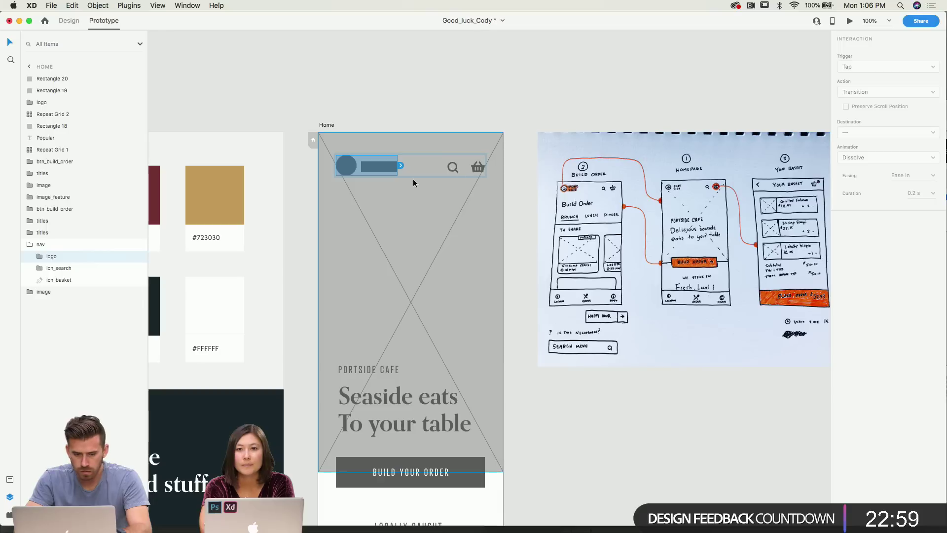
pyautogui.click(271, 98)
pyautogui.click(371, 168)
pyautogui.doubleClick(371, 167)
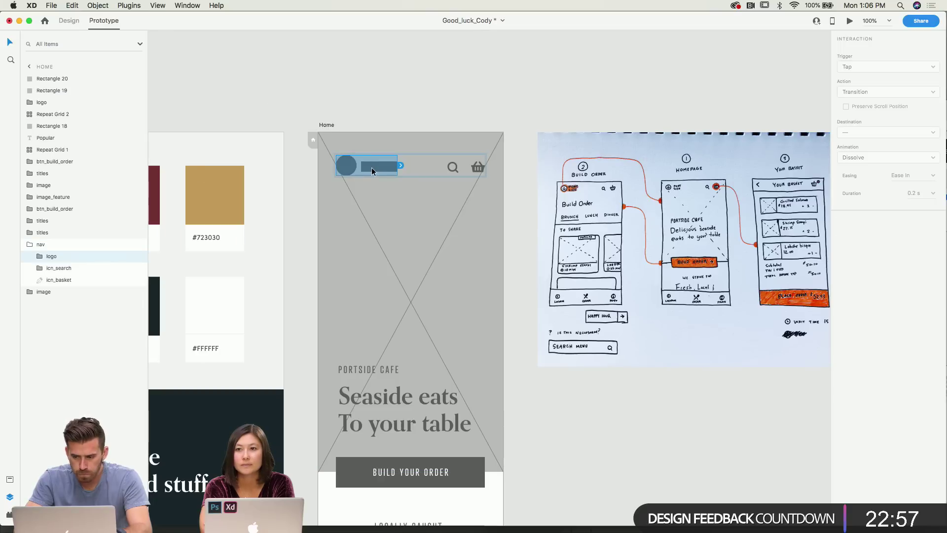
pyautogui.doubleClick(372, 167)
pyautogui.moveTo(47, 257); pyautogui.dragTo(47, 248)
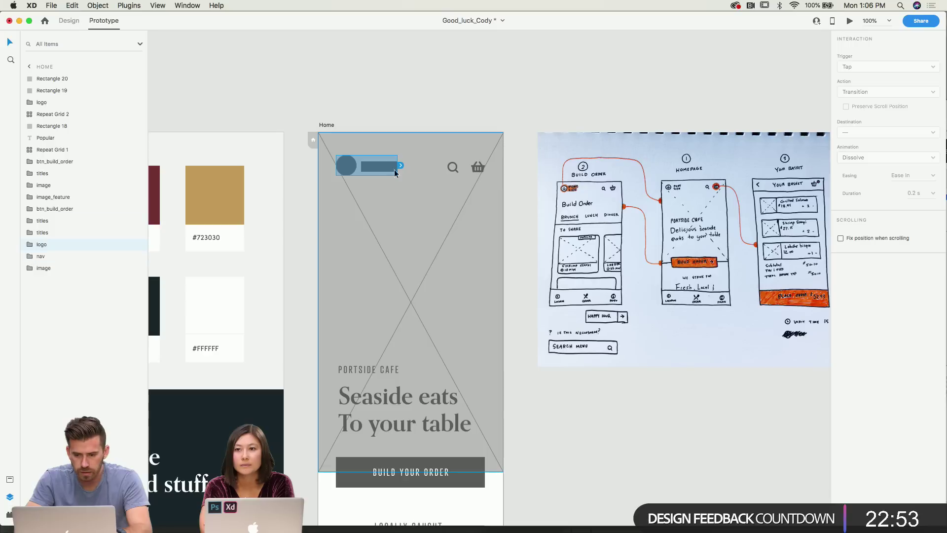
pyautogui.click(841, 239)
# Preview the Home artboard and scroll down to check the fixed logo.
pyautogui.scroll(-1, 508, 170)
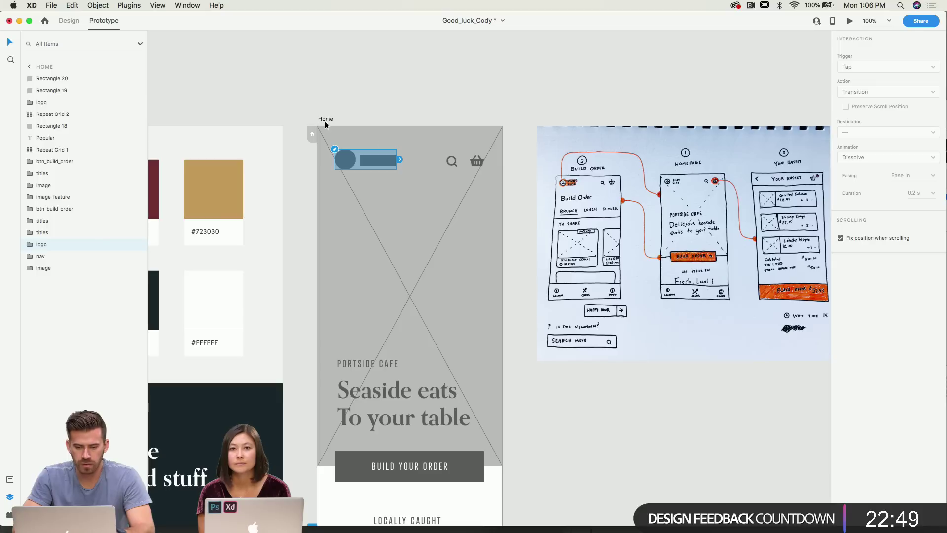
pyautogui.click(325, 120)
pyautogui.click(849, 21)
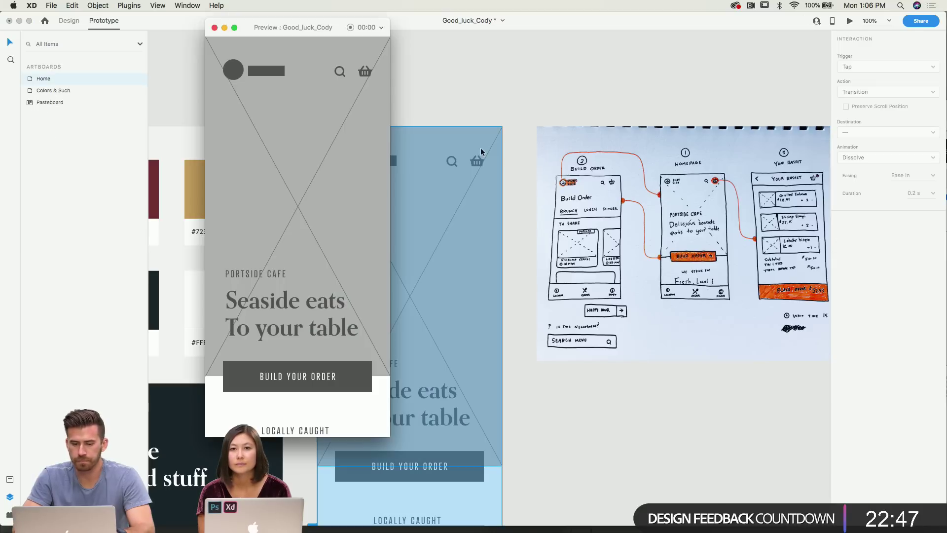
pyautogui.scroll(-3, 323, 132)
pyautogui.scroll(-6, 324, 136)
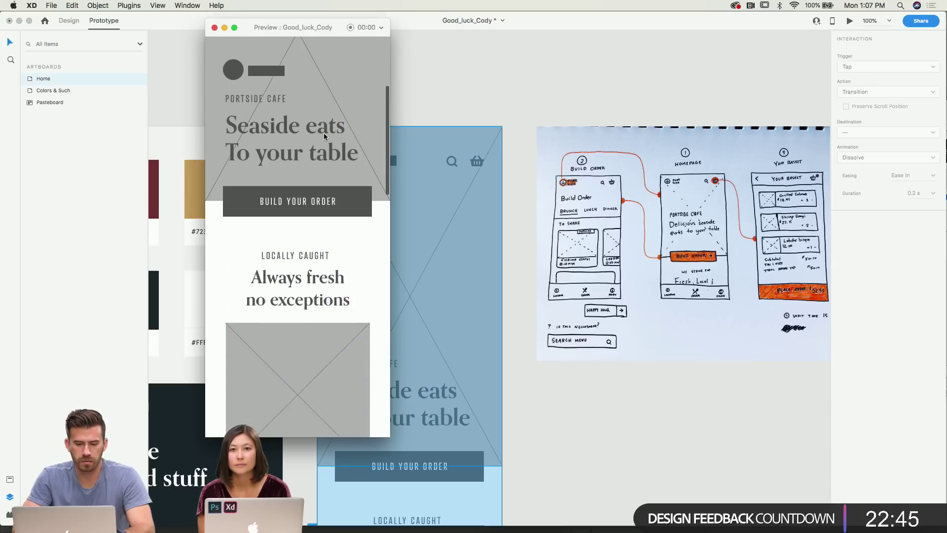
# Close the preview and move the header logo group to the top of the Home artboard's layer order.
pyautogui.scroll(-3, 324, 135)
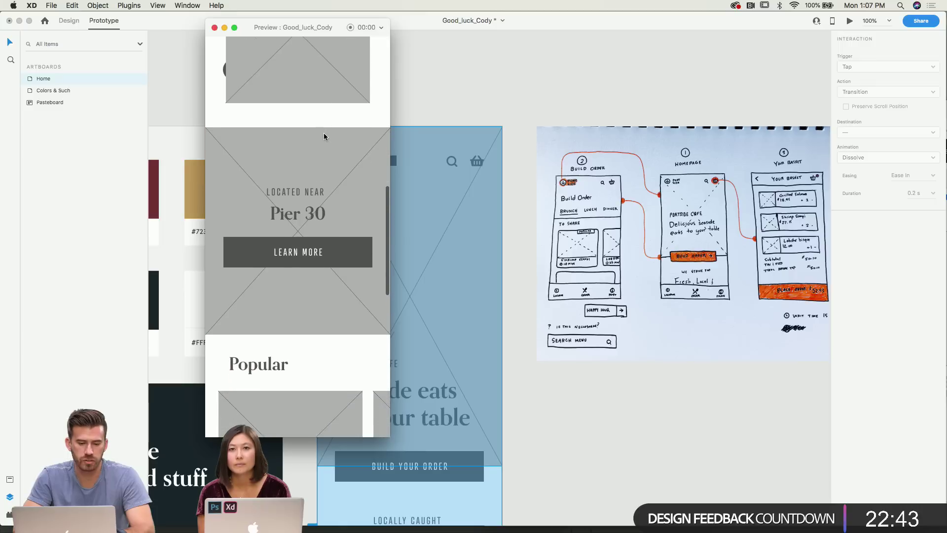
pyautogui.scroll(10, 324, 132)
pyautogui.click(215, 27)
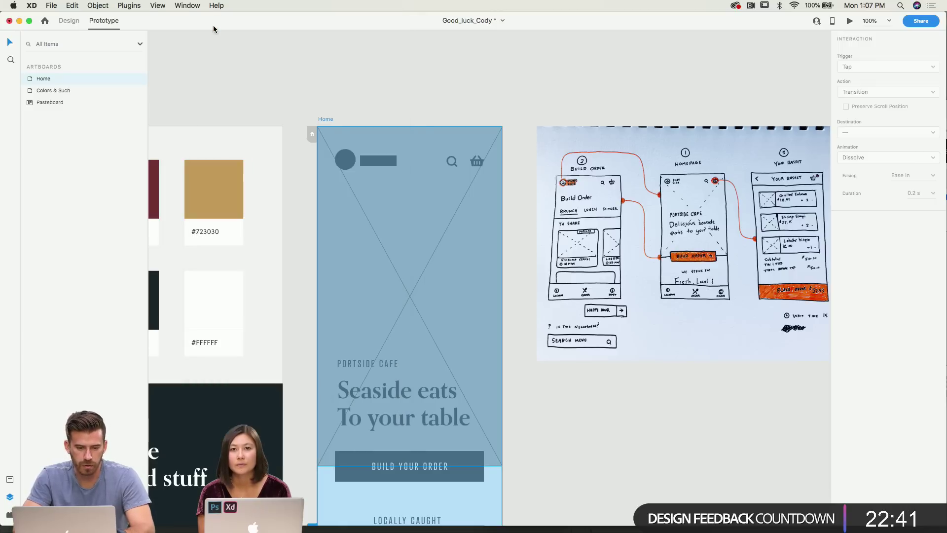
pyautogui.click(375, 161)
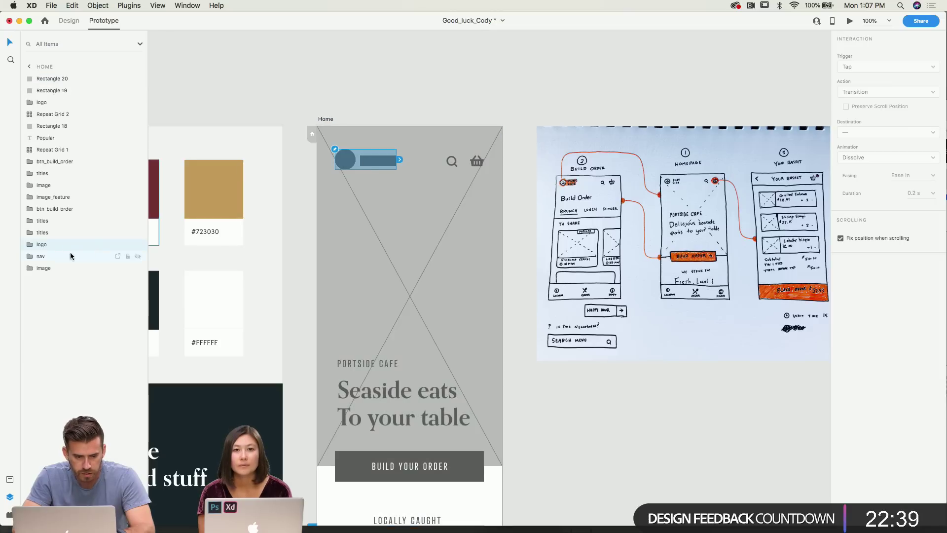
pyautogui.moveTo(55, 246); pyautogui.dragTo(55, 74)
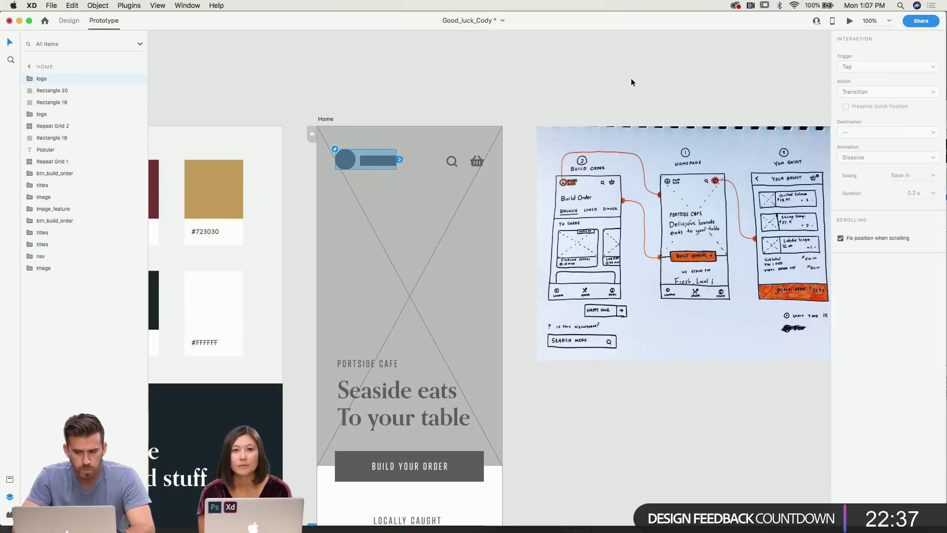
# Preview the Home artboard and scroll to the footer and back to check the fixed logo against every section.
pyautogui.click(849, 21)
pyautogui.scroll(-10, 332, 162)
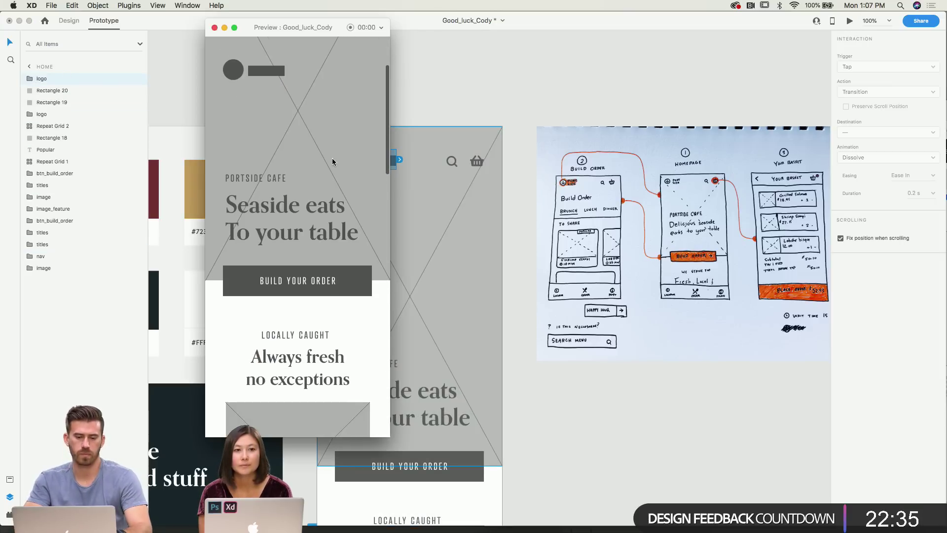
pyautogui.scroll(-10, 332, 161)
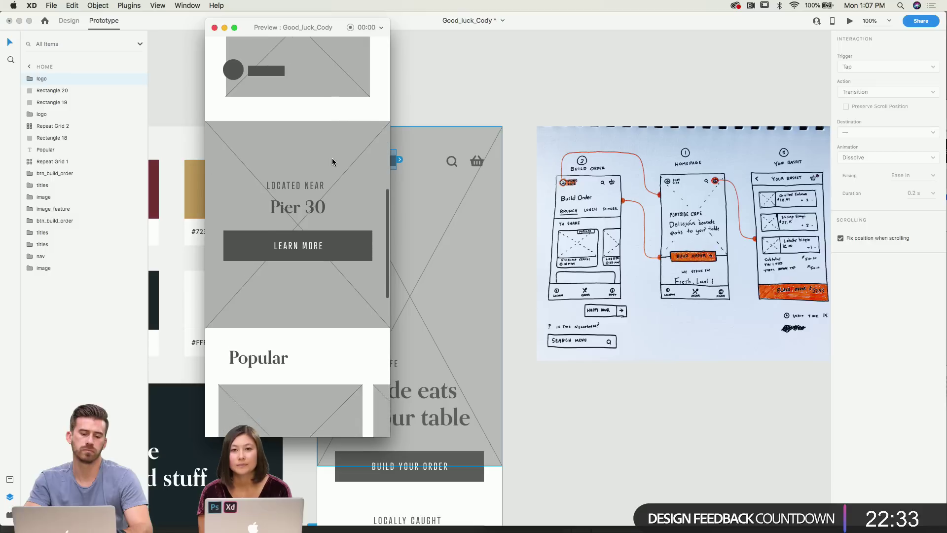
pyautogui.scroll(-6, 333, 161)
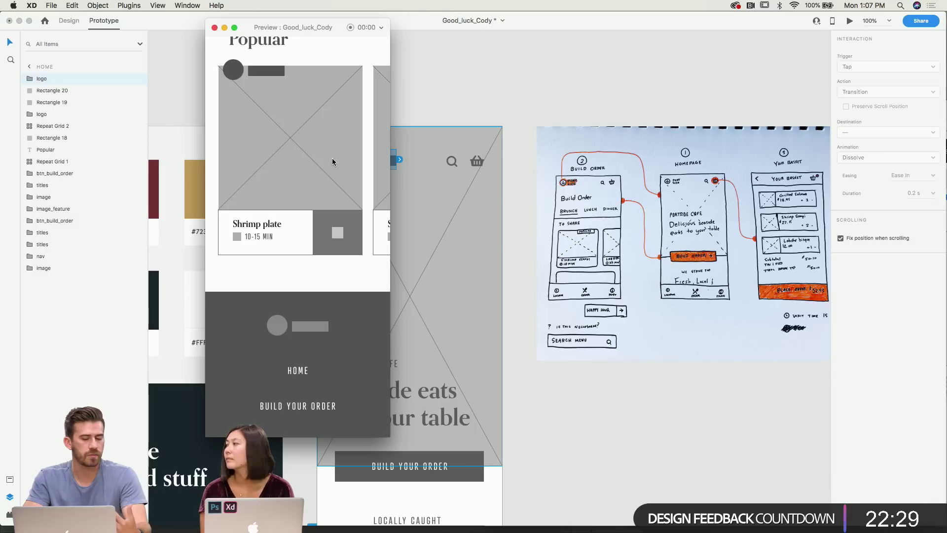
pyautogui.scroll(-1, 332, 162)
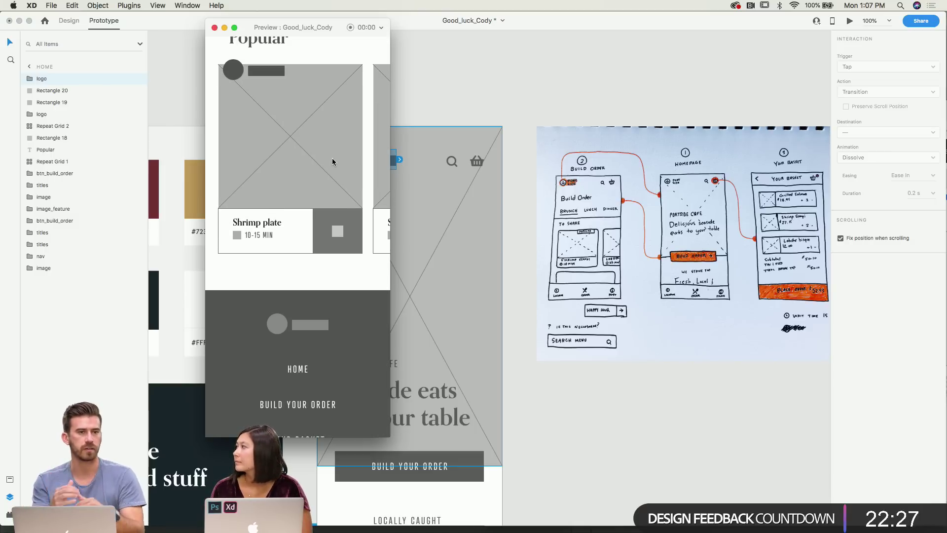
pyautogui.scroll(-2, 332, 161)
pyautogui.scroll(-4, 332, 161)
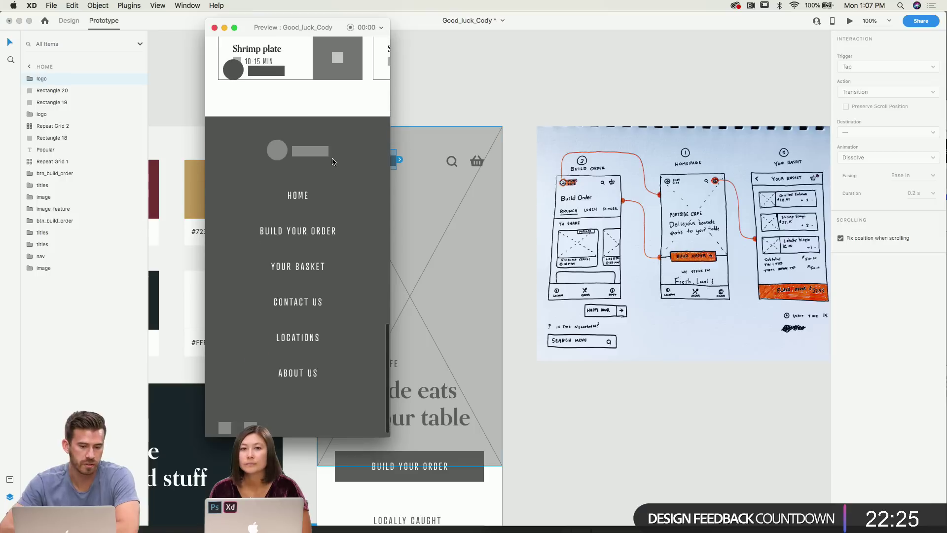
pyautogui.scroll(10, 332, 161)
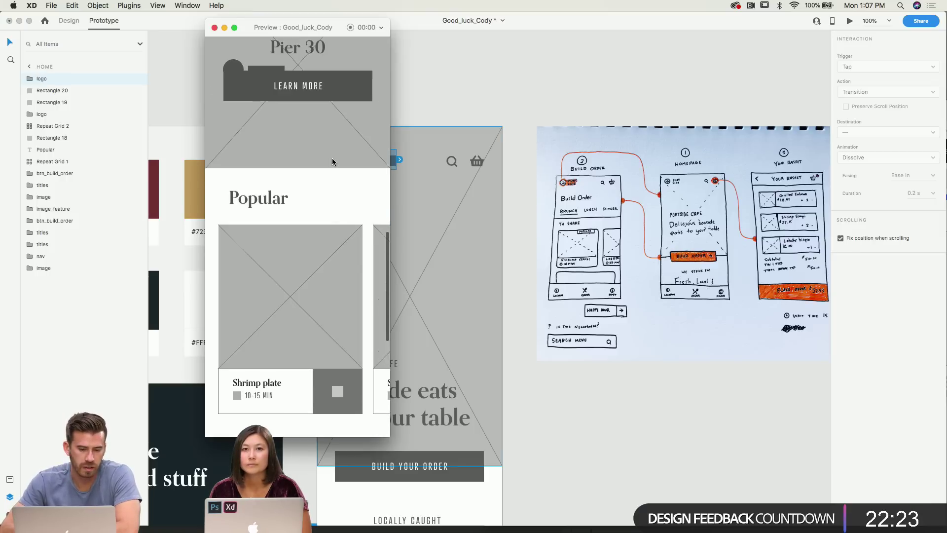
pyautogui.scroll(8, 333, 161)
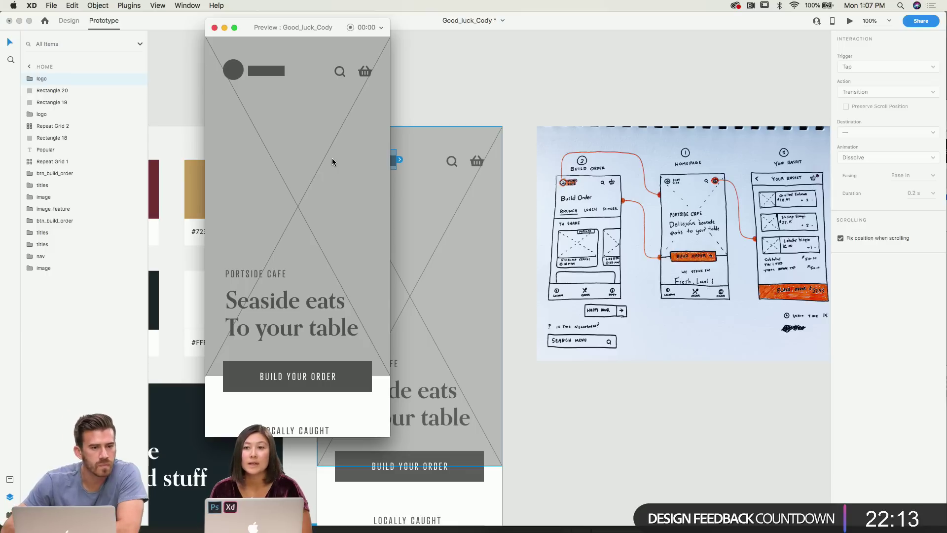
# Examine how the fixed logo and the header icons behave while scrolling through the page again, and close the preview.
pyautogui.scroll(-2, 333, 160)
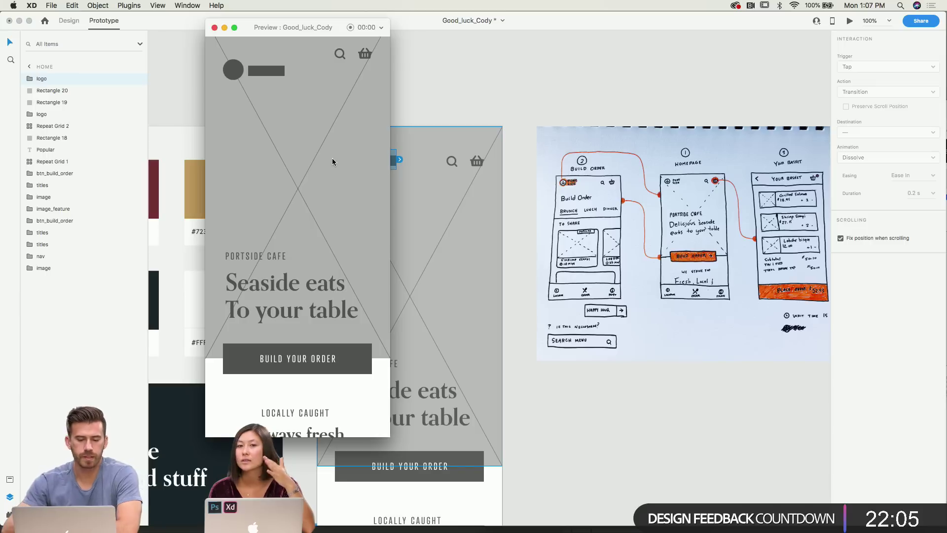
pyautogui.scroll(-1, 333, 158)
pyautogui.scroll(-1, 332, 158)
pyautogui.scroll(3, 332, 158)
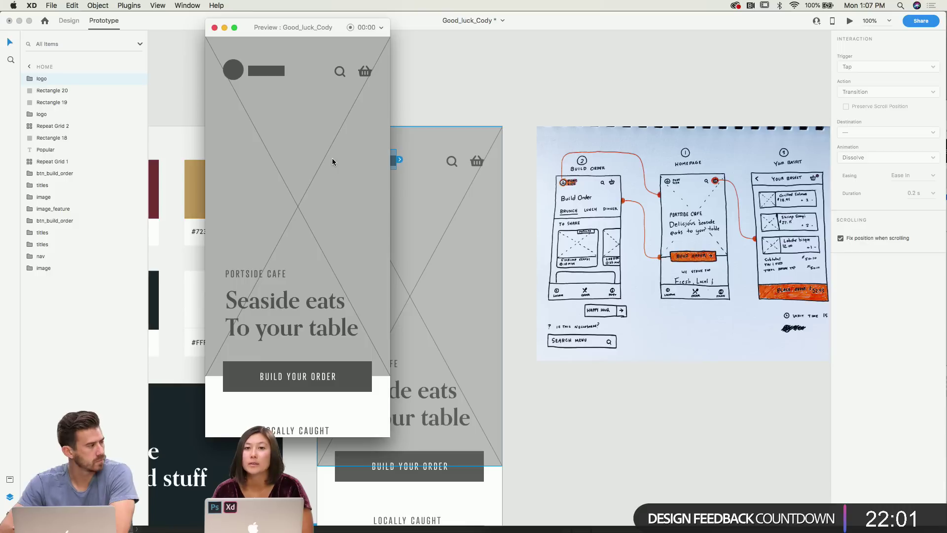
pyautogui.scroll(-3, 333, 158)
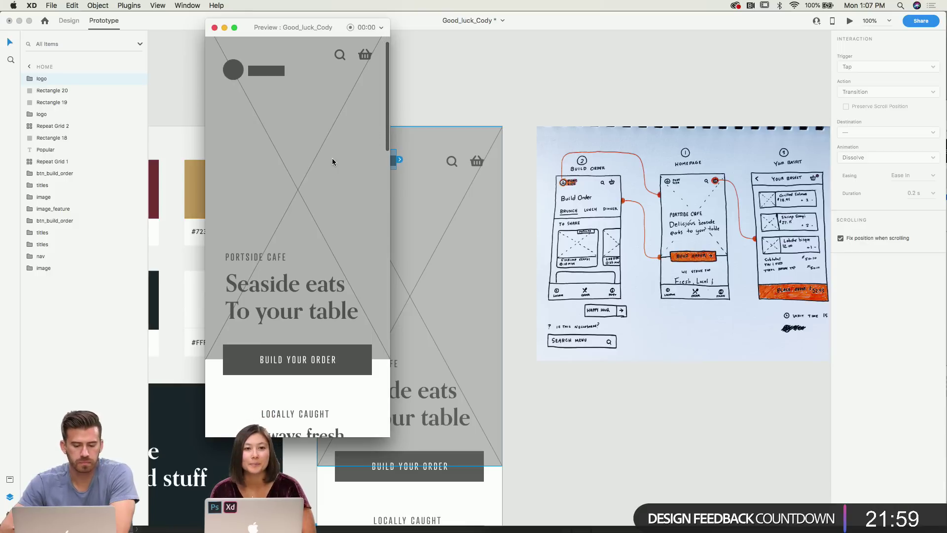
pyautogui.scroll(-5, 332, 158)
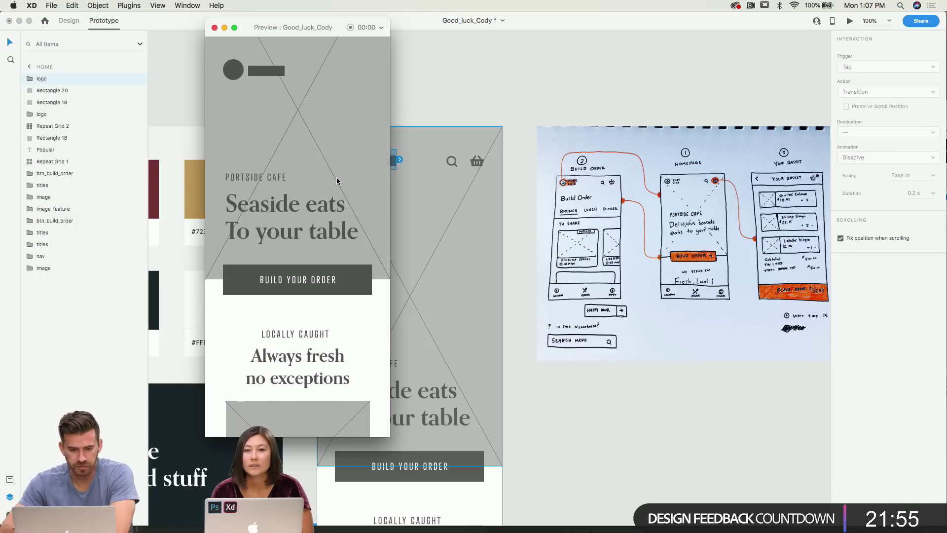
pyautogui.scroll(-6, 337, 181)
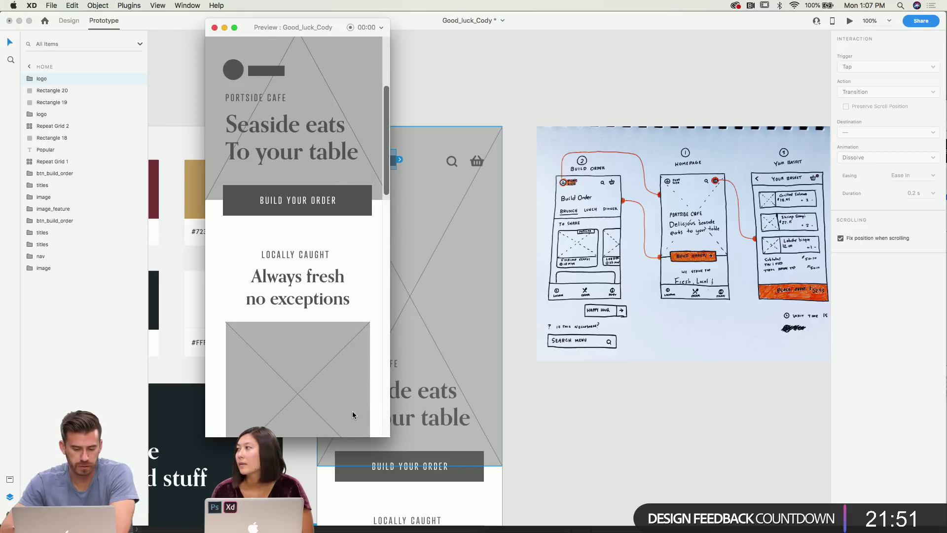
pyautogui.scroll(-3, 357, 410)
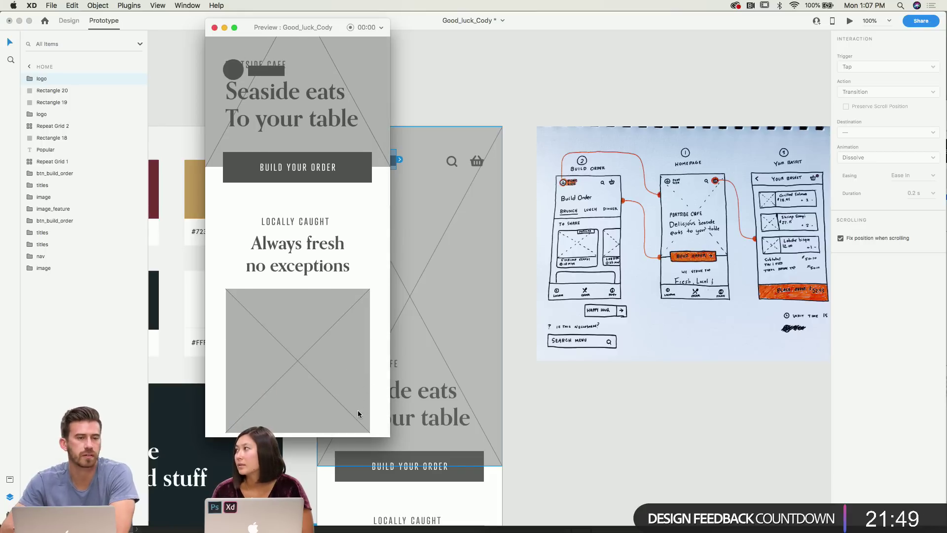
pyautogui.scroll(-20, 357, 409)
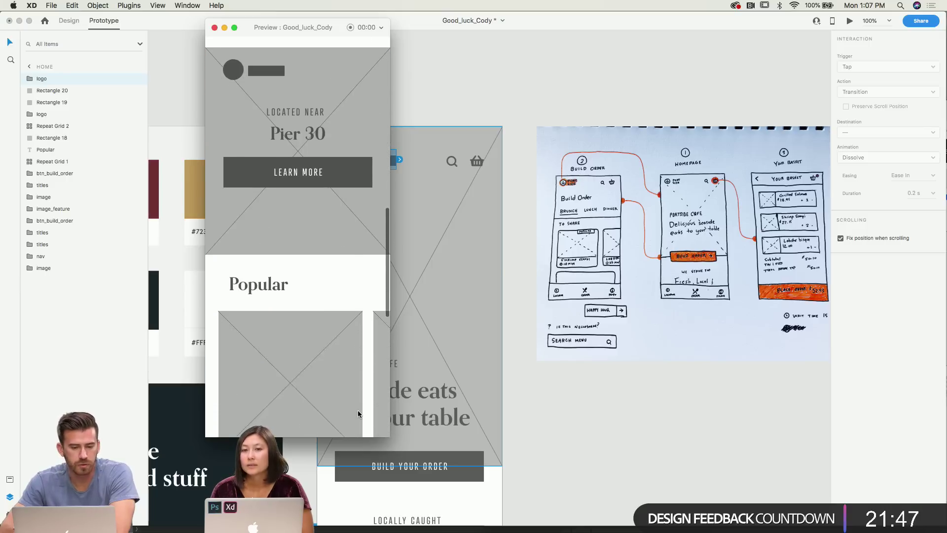
pyautogui.scroll(-15, 357, 409)
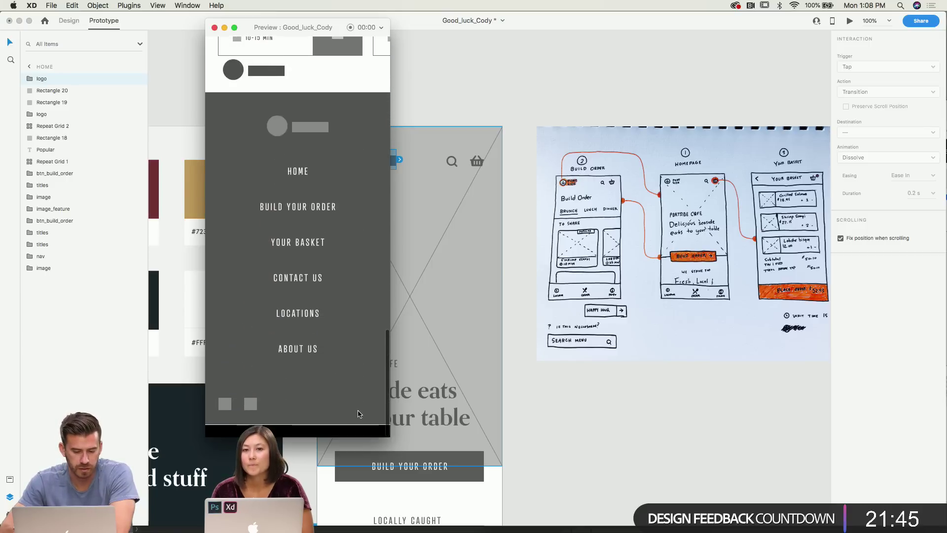
pyautogui.scroll(6, 358, 413)
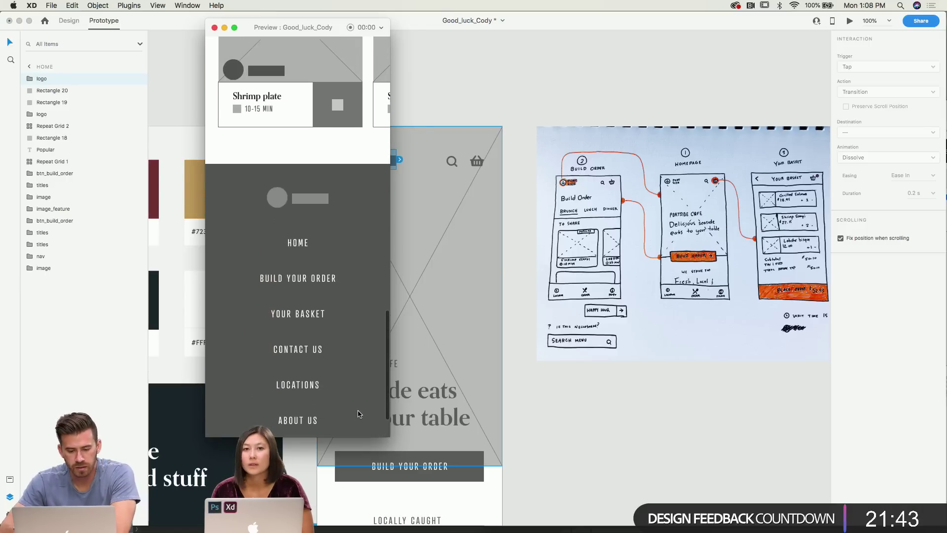
pyautogui.scroll(2, 358, 413)
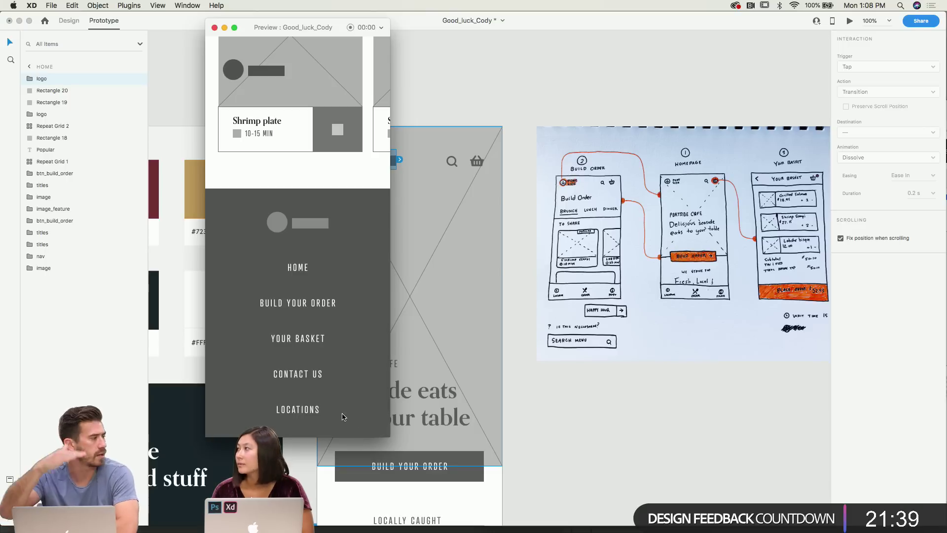
pyautogui.scroll(5, 162, 316)
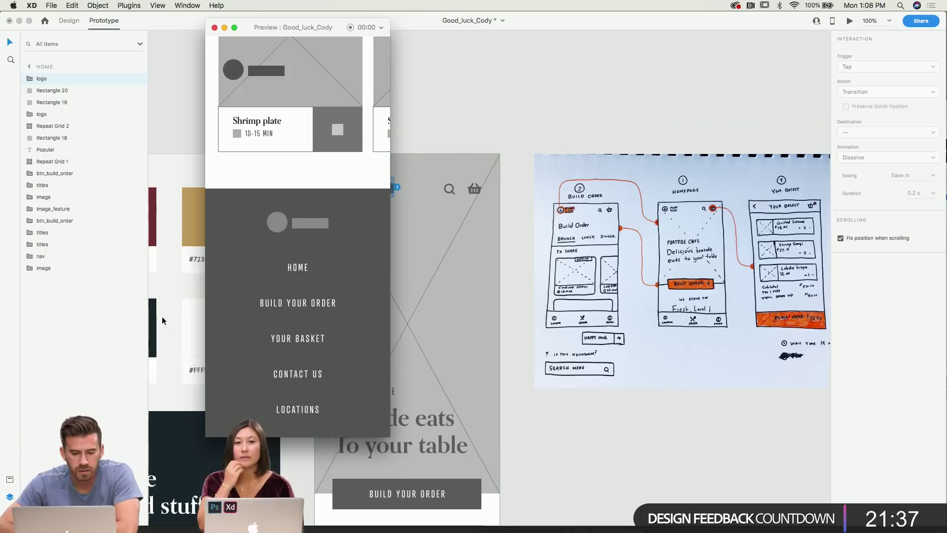
pyautogui.click(214, 27)
# Move the sketches image on the pasteboard farther to the right of the Home artboard to open up empty space.
pyautogui.click(373, 114)
pyautogui.scroll(-6, 373, 115)
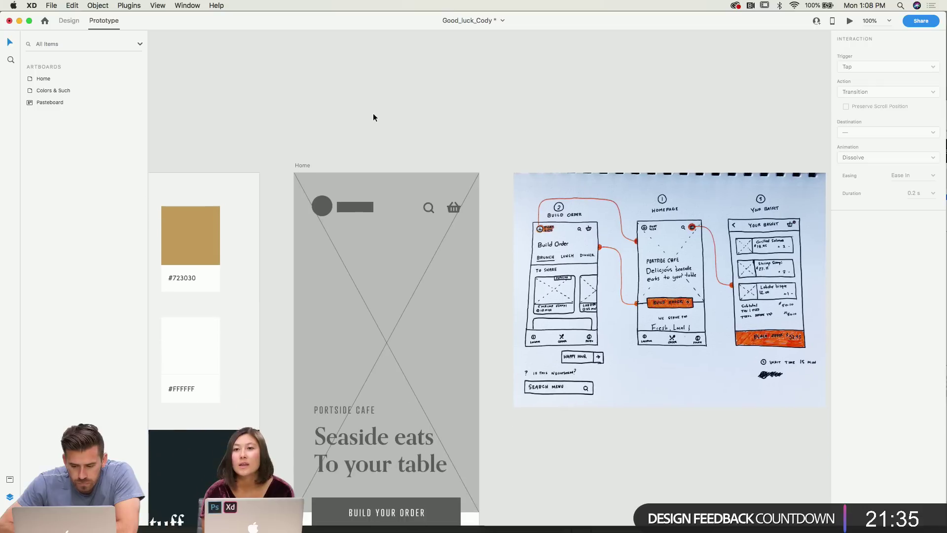
pyautogui.press('super+minus')
pyautogui.scroll(-4, 550, 143)
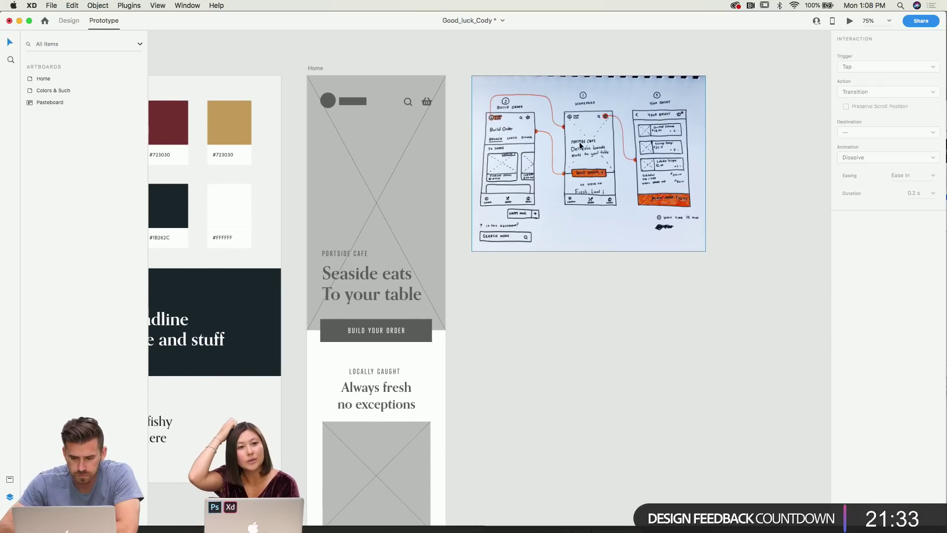
pyautogui.moveTo(581, 146); pyautogui.dragTo(723, 145)
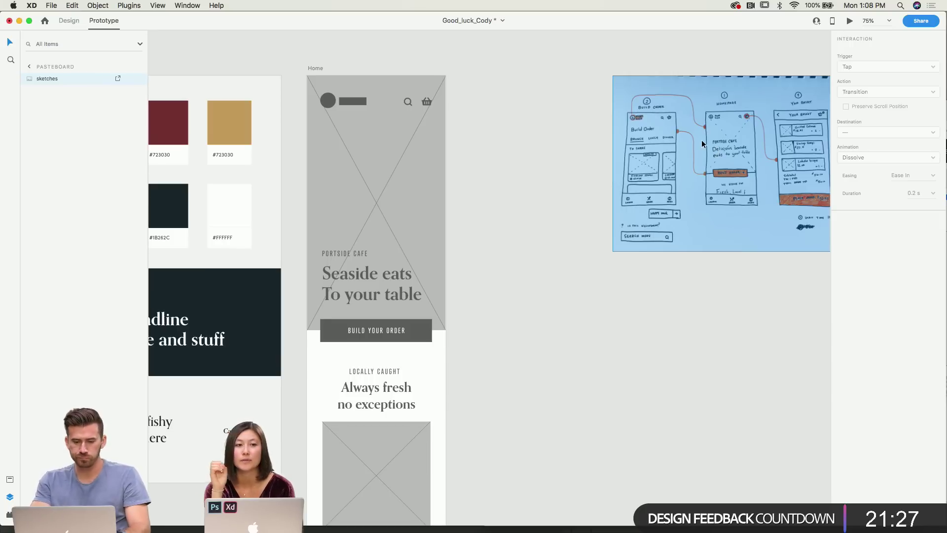
# Select the Home artboard and save the document under its existing name.
pyautogui.hscroll(-4, 701, 140)
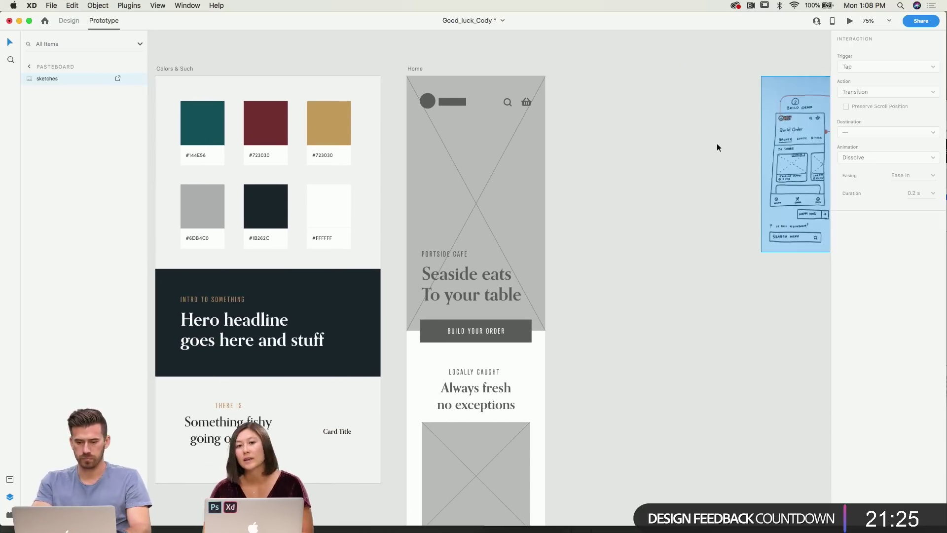
pyautogui.hscroll(-4, 717, 147)
pyautogui.click(506, 95)
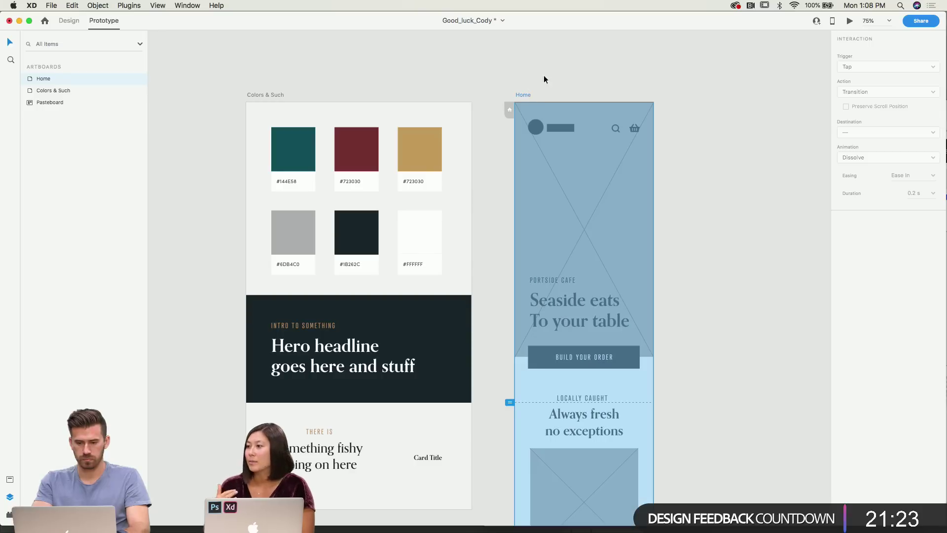
pyautogui.hscroll(4, 551, 69)
pyautogui.click(51, 5)
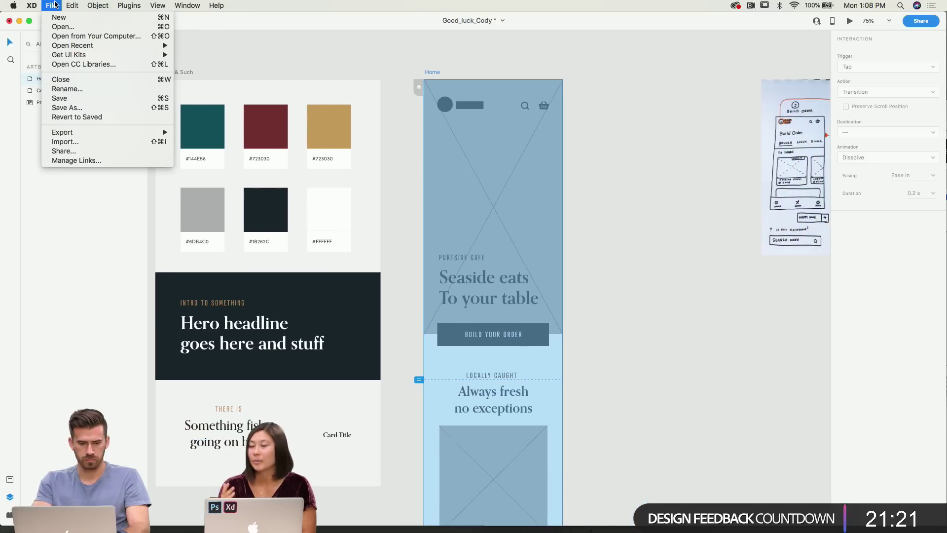
pyautogui.click(74, 98)
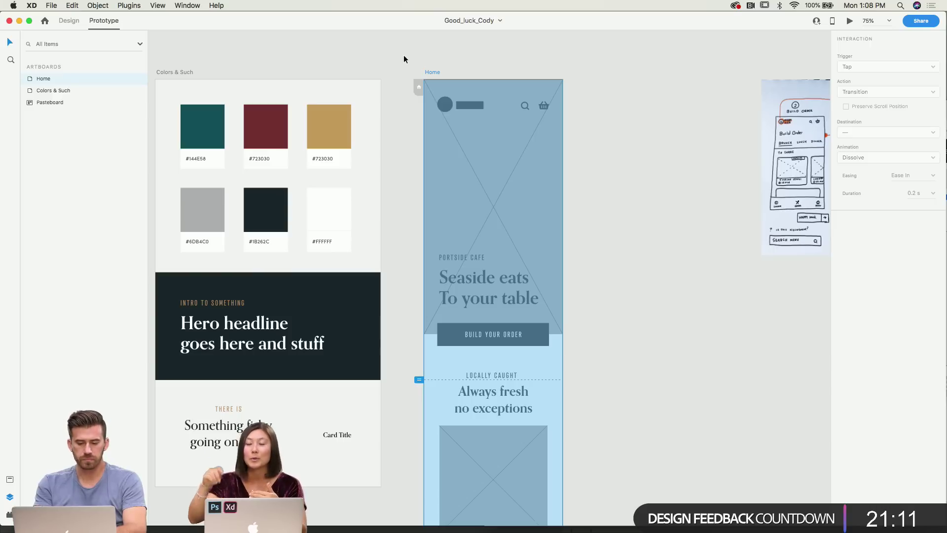
# Shift the sketches image slightly farther right, widening the gap beside the Home artboard.
pyautogui.click(404, 58)
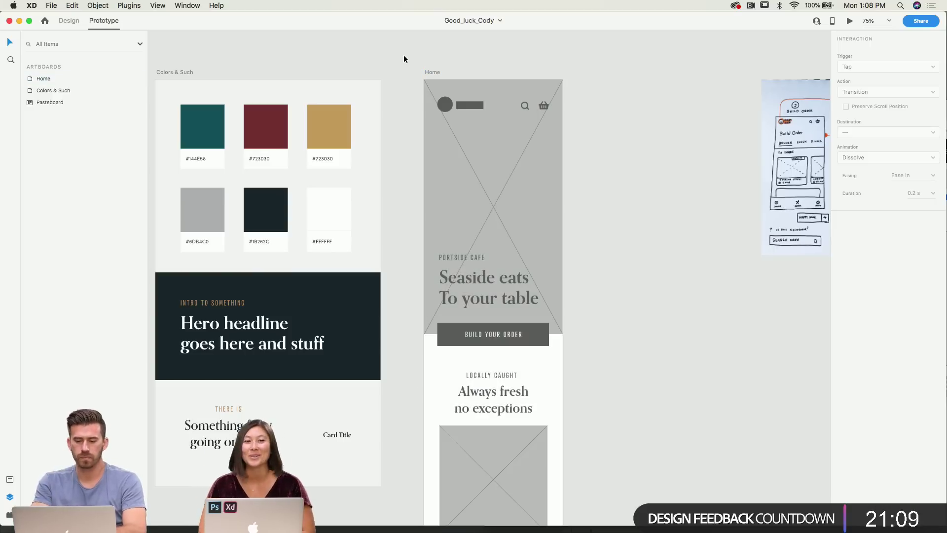
pyautogui.press('super+minus')
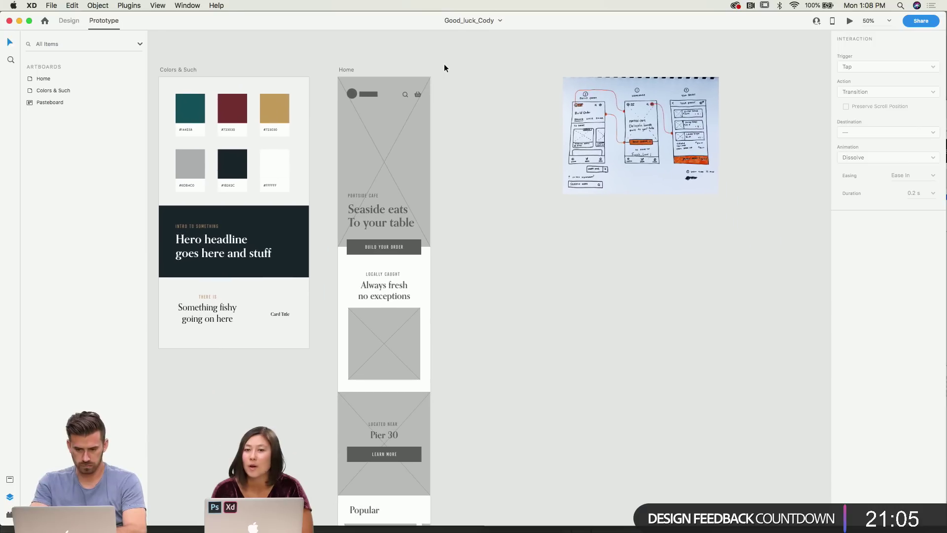
pyautogui.moveTo(583, 85); pyautogui.dragTo(614, 84)
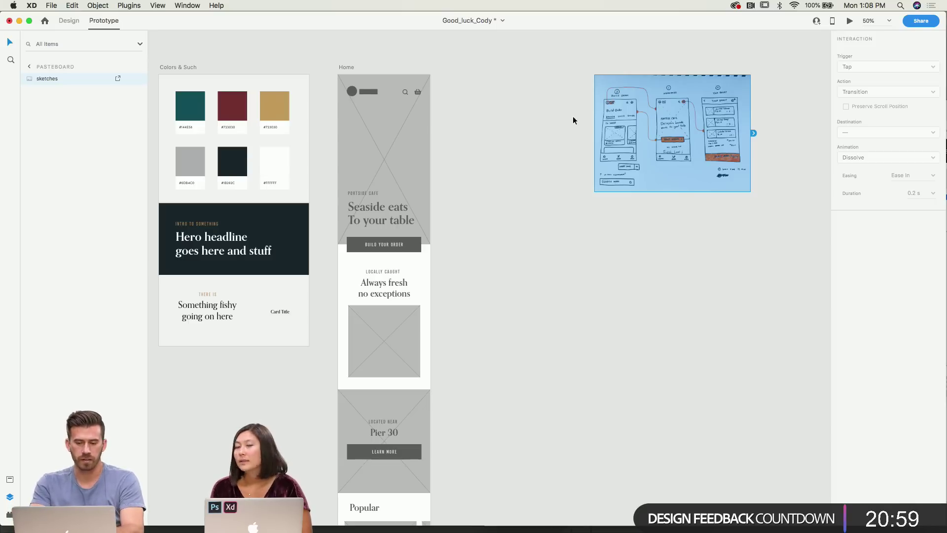
# Move the Colors & Such artboard slightly left to widen the gap before the Home artboard.
pyautogui.hscroll(-3, 573, 116)
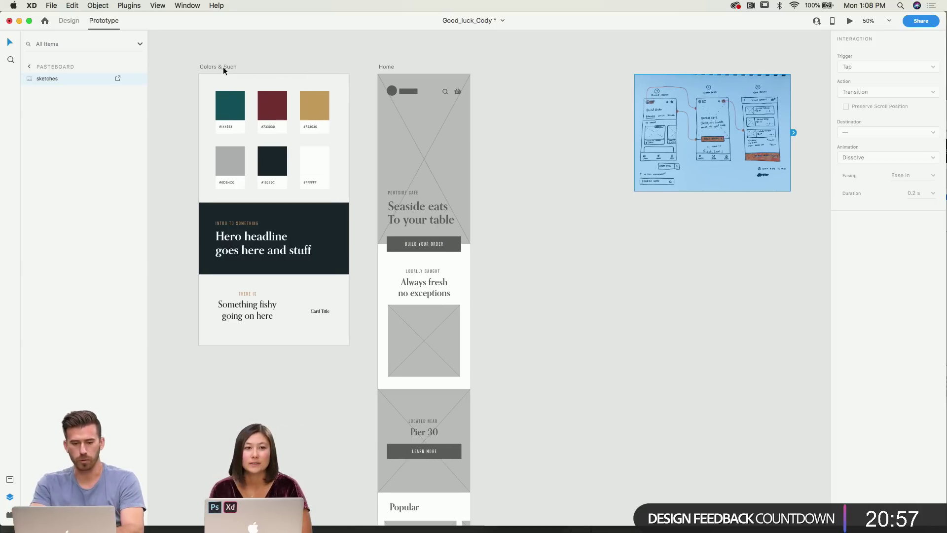
pyautogui.moveTo(223, 67); pyautogui.dragTo(205, 65)
pyautogui.click(387, 67)
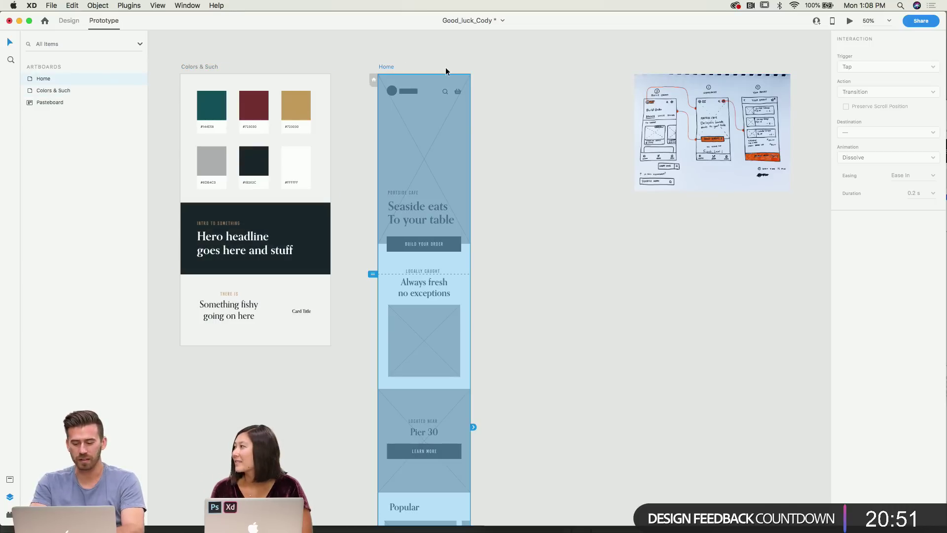
pyautogui.click(482, 72)
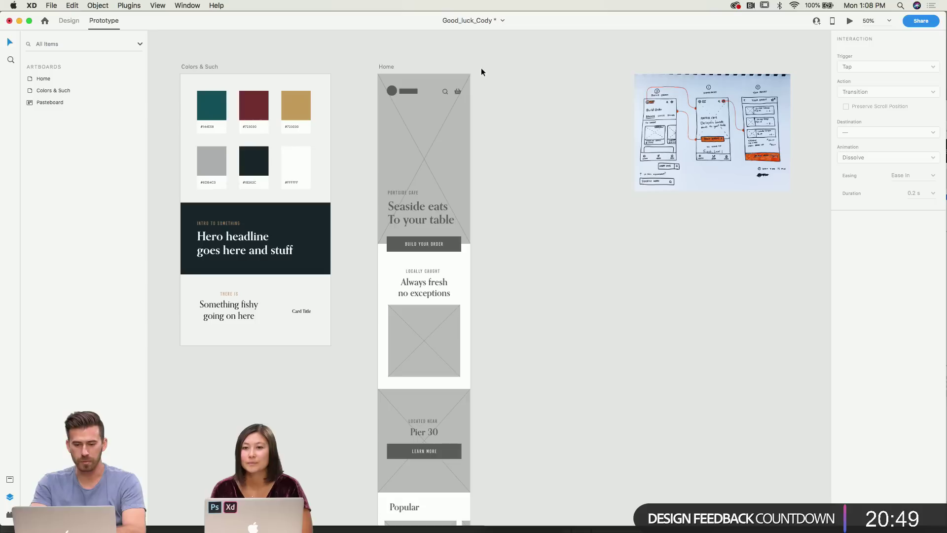
pyautogui.click(384, 66)
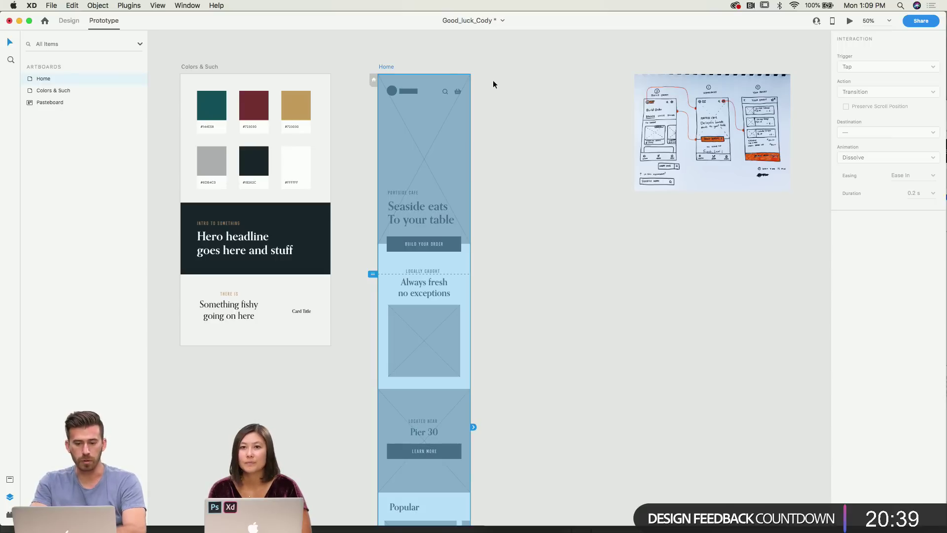
pyautogui.click(535, 74)
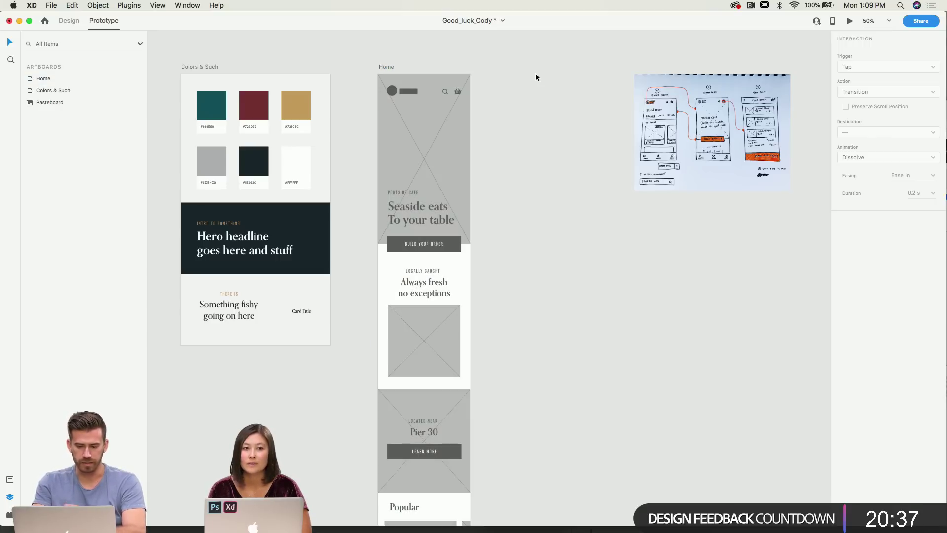
pyautogui.hscroll(3, 537, 88)
pyautogui.scroll(-2, 537, 88)
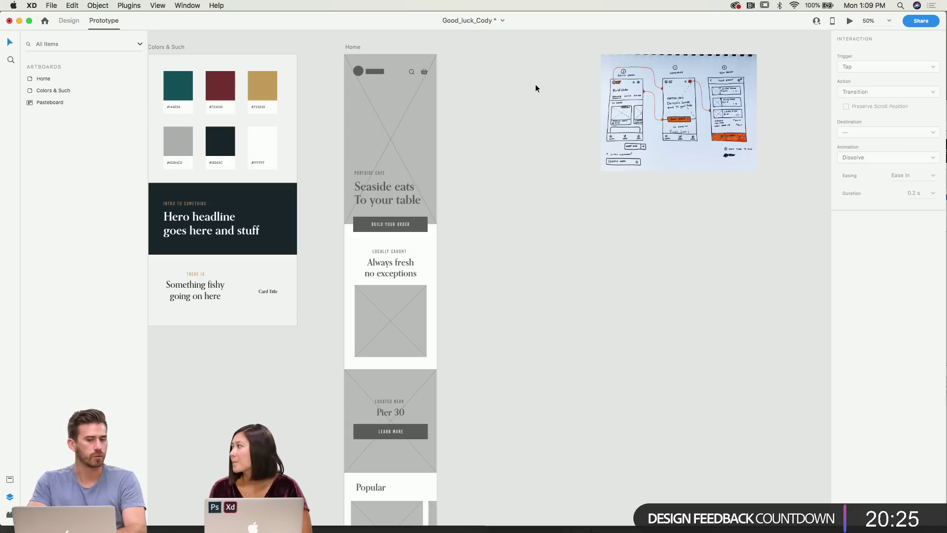
pyautogui.scroll(-1, 536, 89)
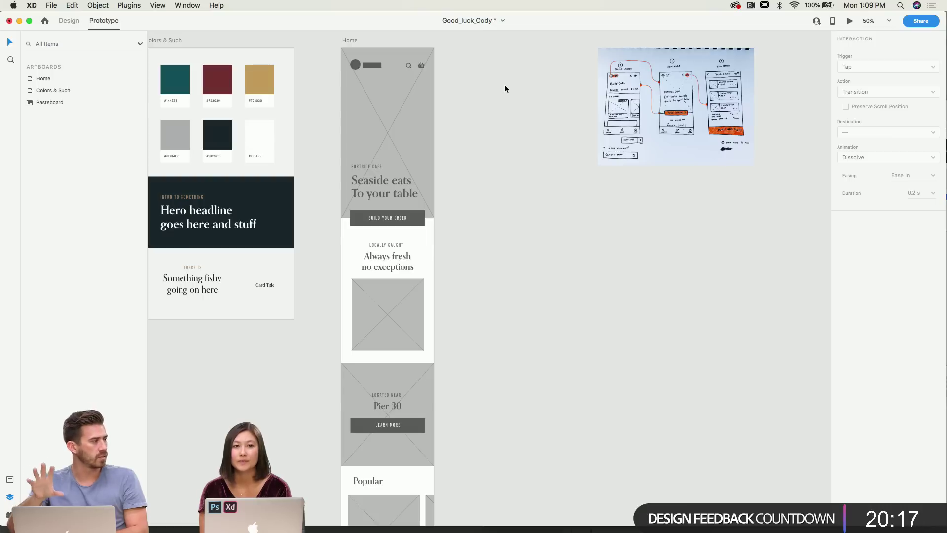
pyautogui.scroll(2, 505, 88)
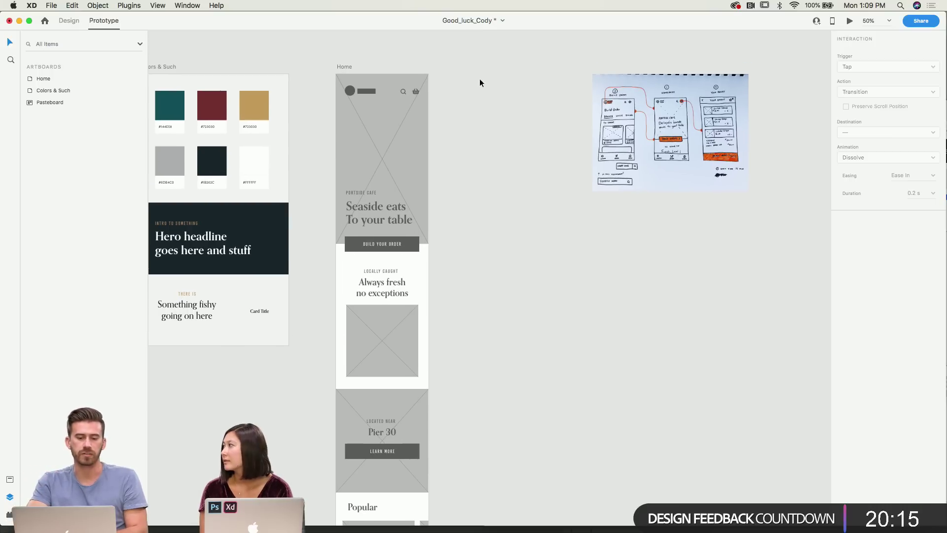
# Move the sketches image further right to free up space beside the Home artboard.
pyautogui.hscroll(-2, 465, 79)
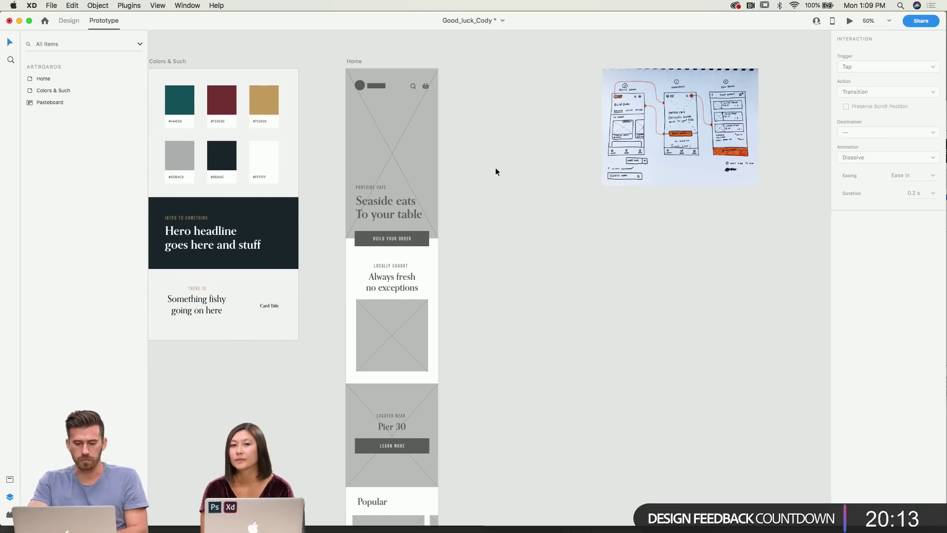
pyautogui.scroll(-1, 495, 167)
pyautogui.scroll(1, 495, 168)
pyautogui.moveTo(599, 129); pyautogui.dragTo(667, 129)
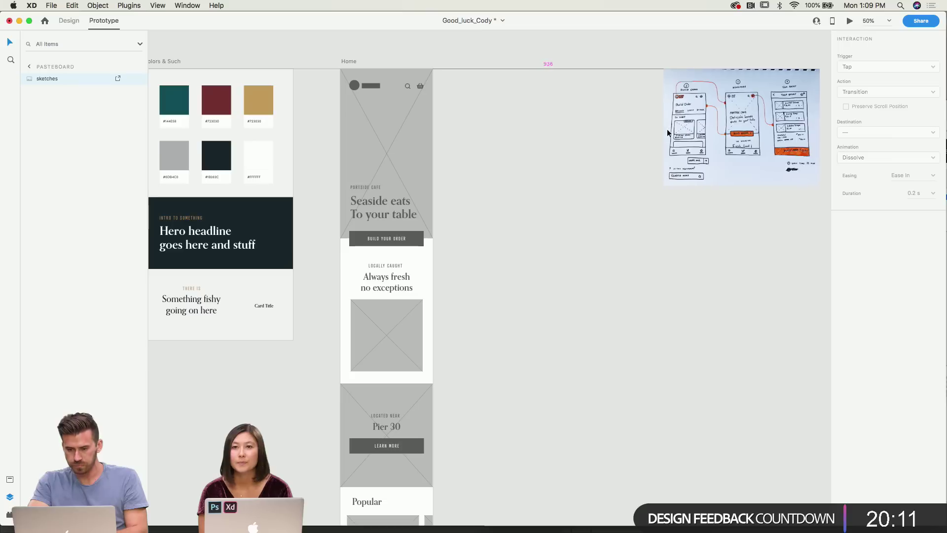
pyautogui.click(457, 66)
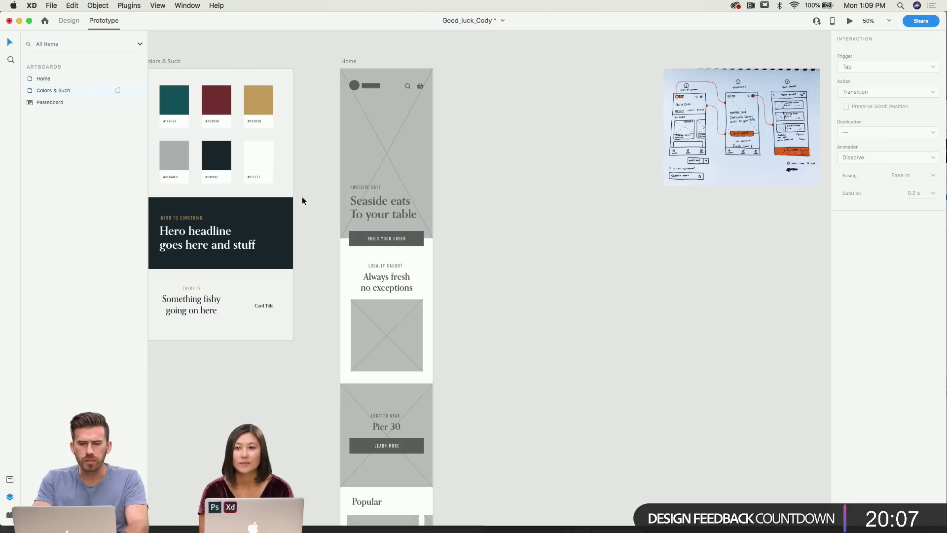
# Duplicate the Home artboard and place the copy between the original and the sketches image.
pyautogui.click(348, 63)
pyautogui.moveTo(348, 63); pyautogui.dragTo(488, 79)
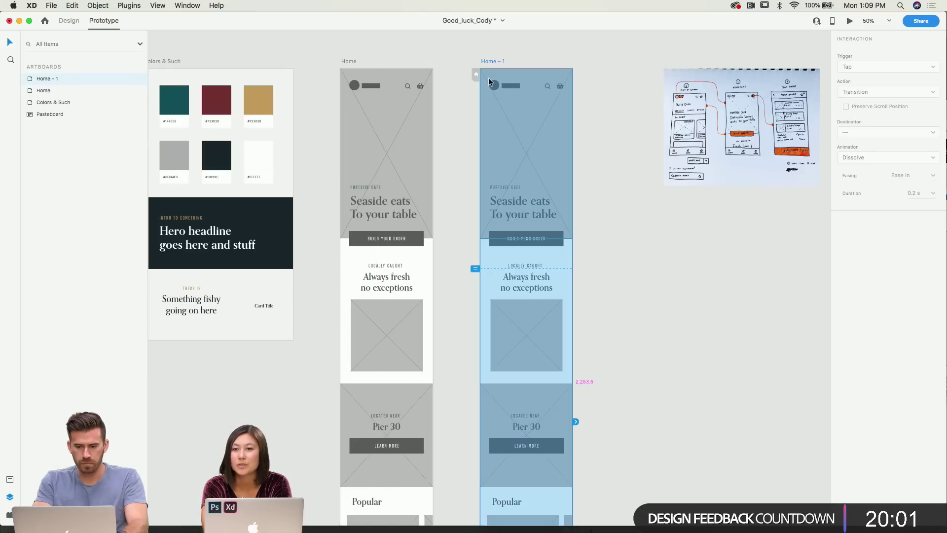
pyautogui.click(470, 56)
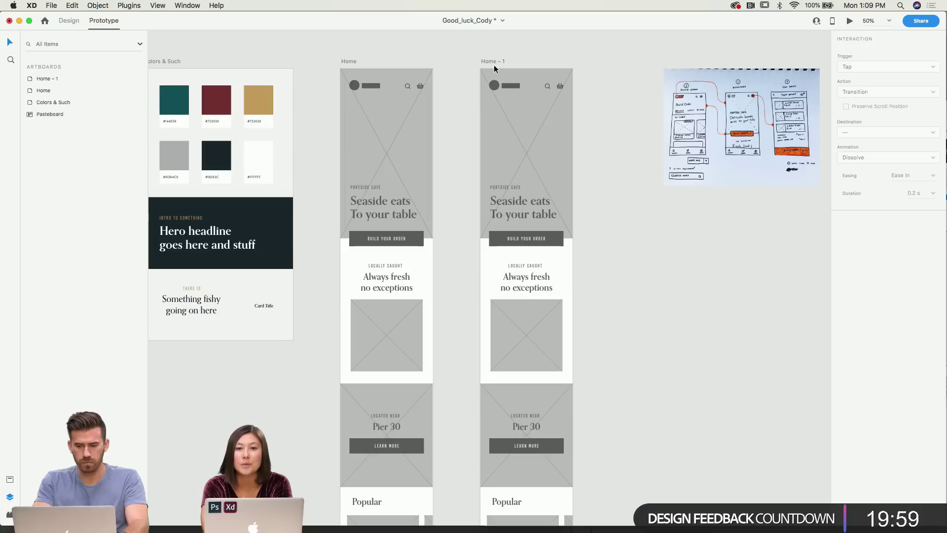
# Switch to Design mode and delete the whole Pier 30 location section from the copied Home artboard.
pyautogui.click(526, 321)
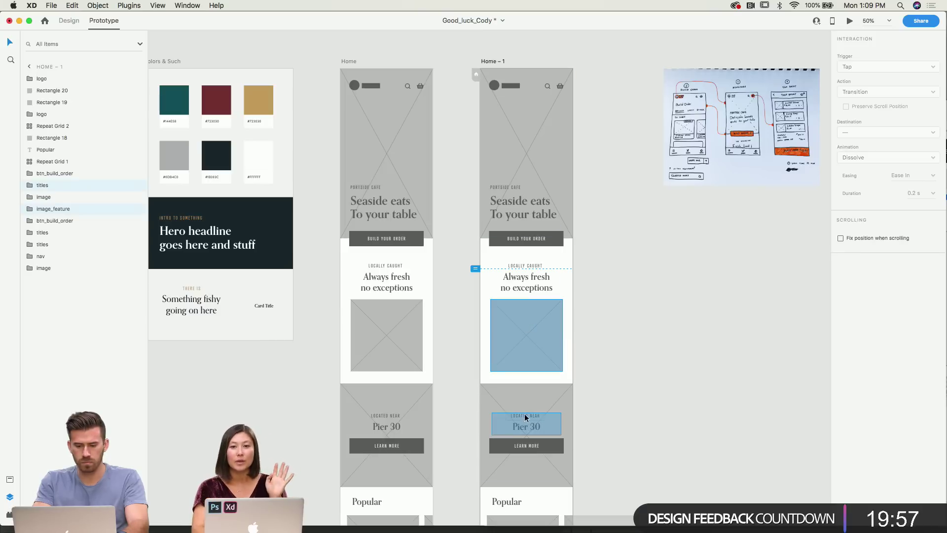
pyautogui.press('super+1')
pyautogui.keyDown('shift'); pyautogui.click(526, 417); pyautogui.keyUp('shift')
pyautogui.scroll(-3, 617, 394)
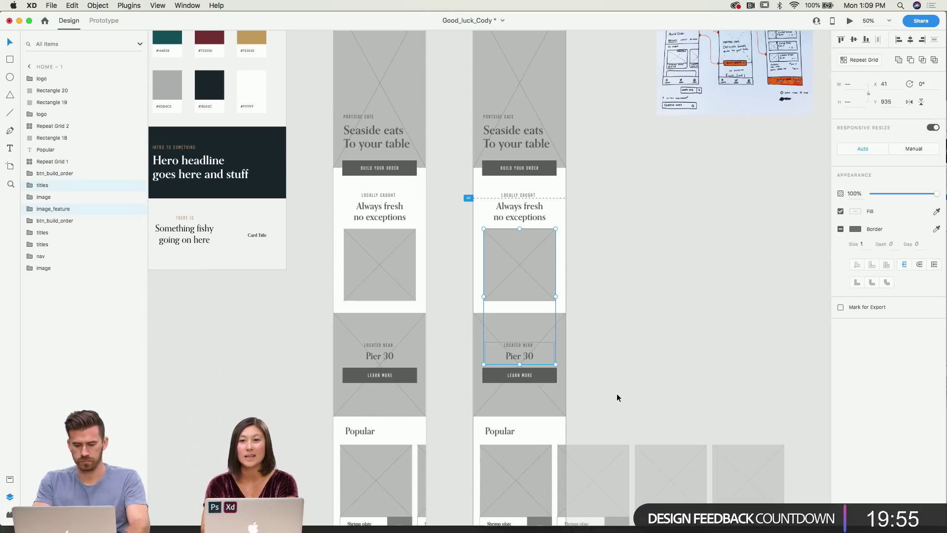
pyautogui.click(571, 356)
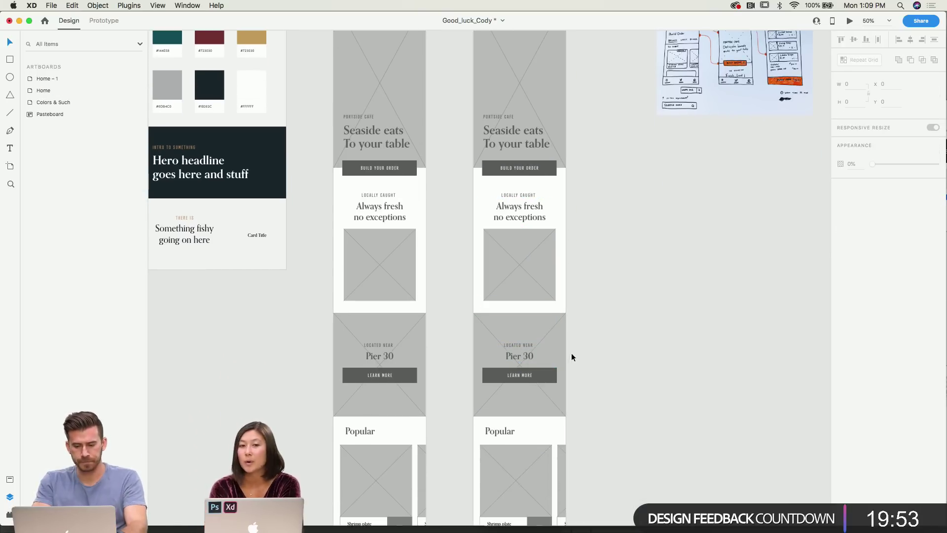
pyautogui.click(540, 358)
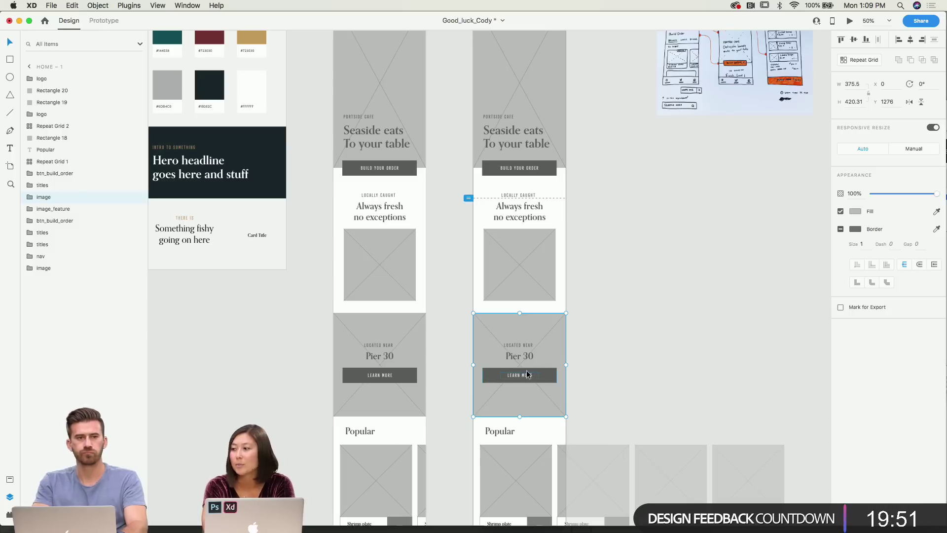
pyautogui.moveTo(599, 327); pyautogui.dragTo(487, 401)
pyautogui.press('Delete')
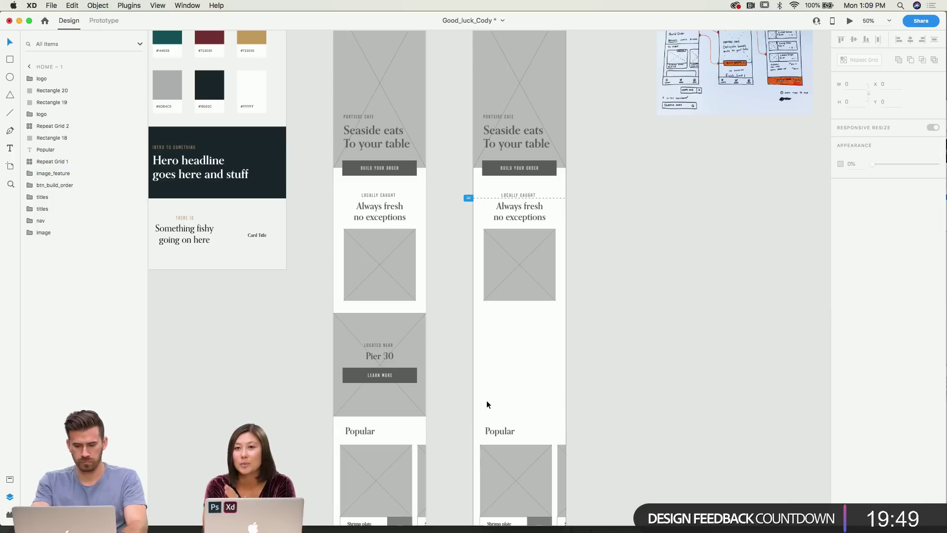
# Delete the feature image and its "Always fresh no exceptions" titles from the copied artboard.
pyautogui.scroll(-5, 486, 401)
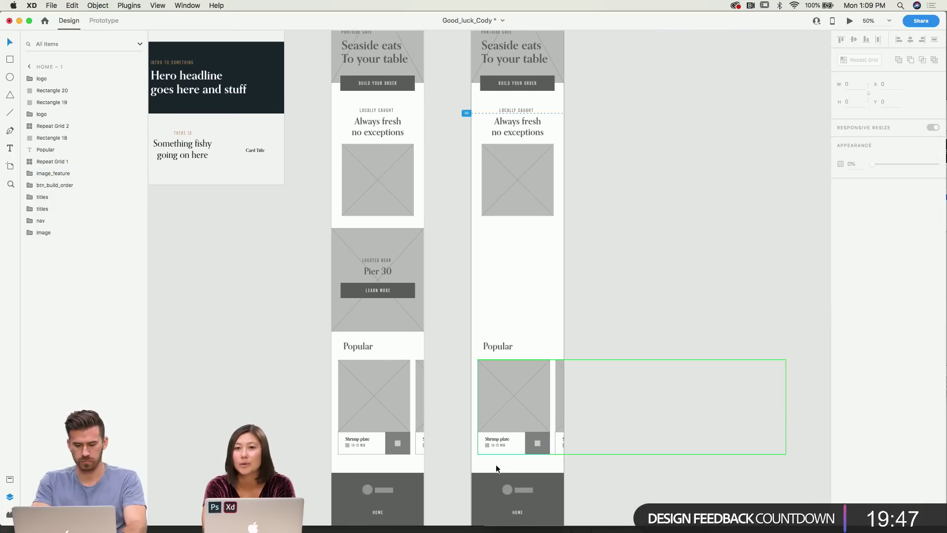
pyautogui.scroll(7, 497, 475)
pyautogui.click(521, 285)
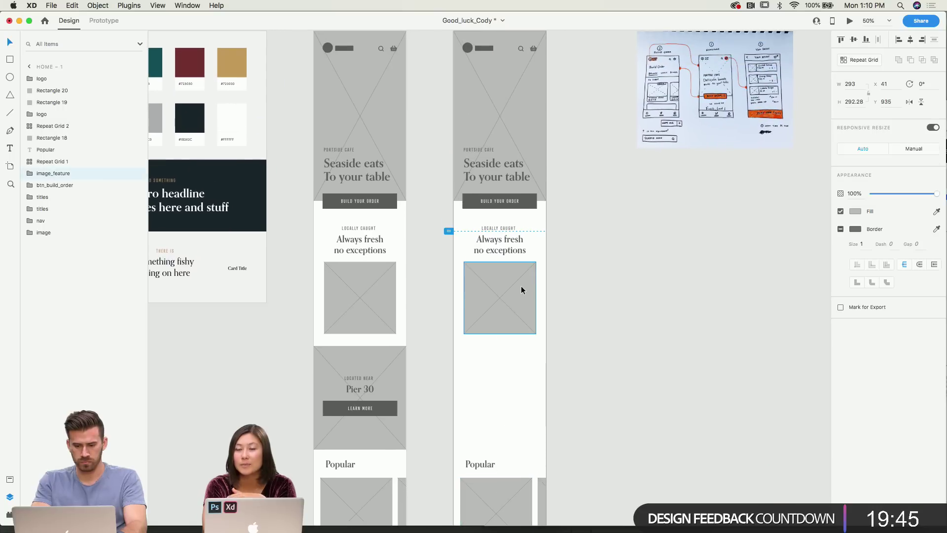
pyautogui.keyDown('shift'); pyautogui.click(505, 253); pyautogui.keyUp('shift')
pyautogui.press('Delete')
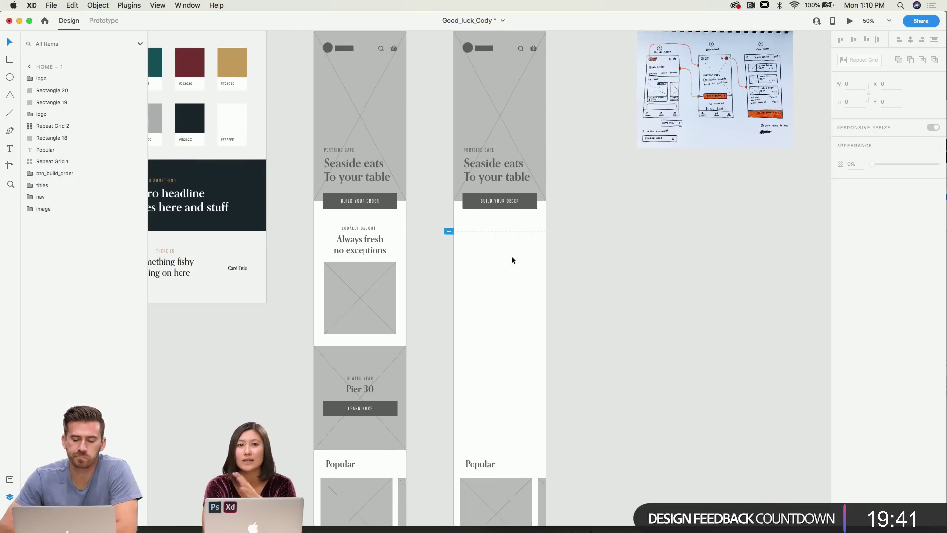
# Check the height of the hero image placeholder on the original Home artboard.
pyautogui.scroll(2, 511, 257)
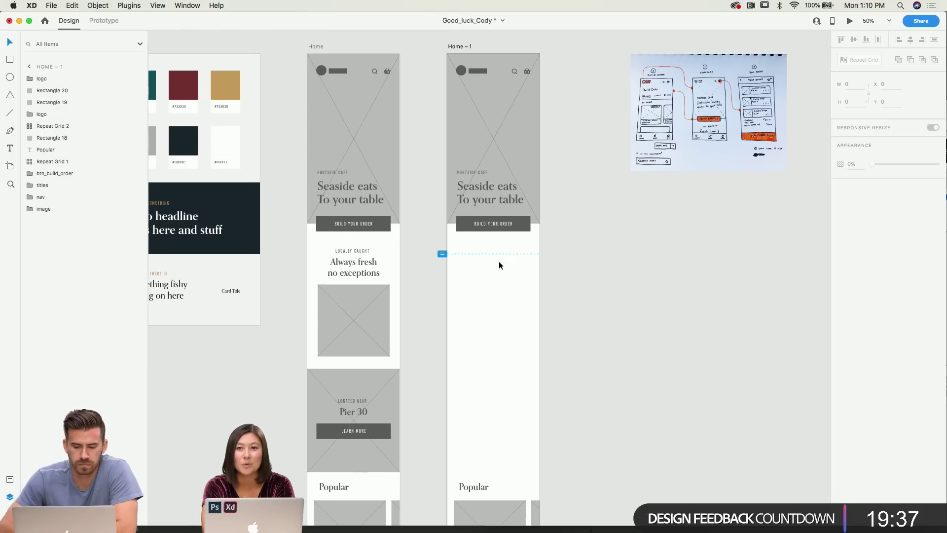
pyautogui.scroll(-1, 498, 262)
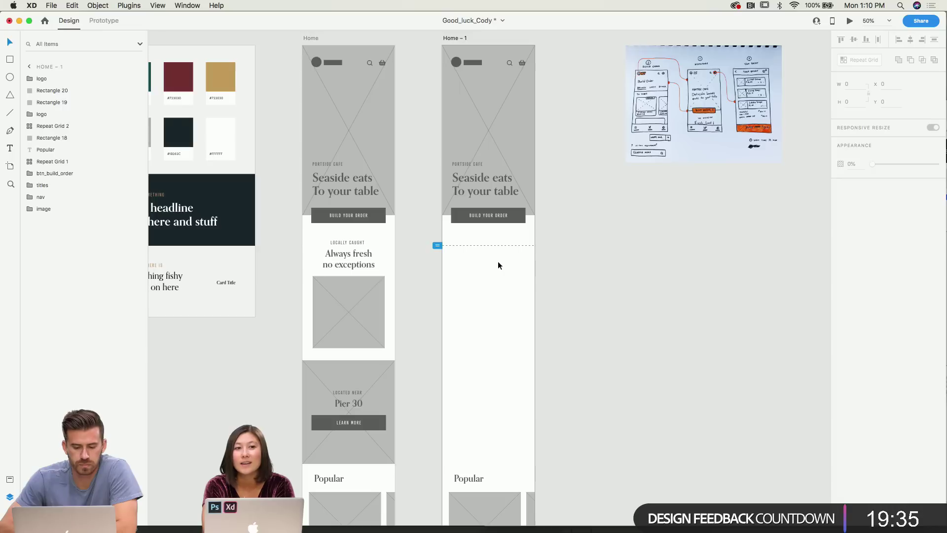
pyautogui.scroll(-2, 498, 261)
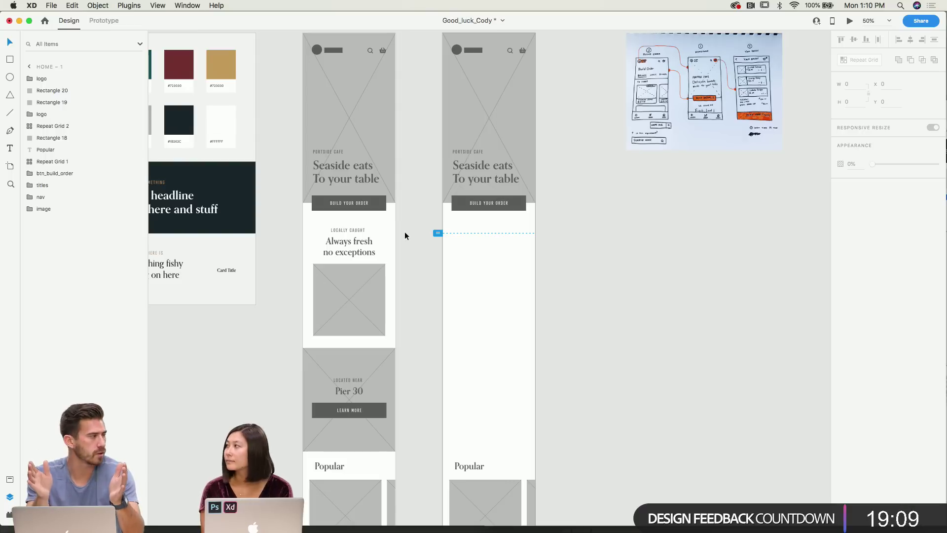
pyautogui.click(362, 125)
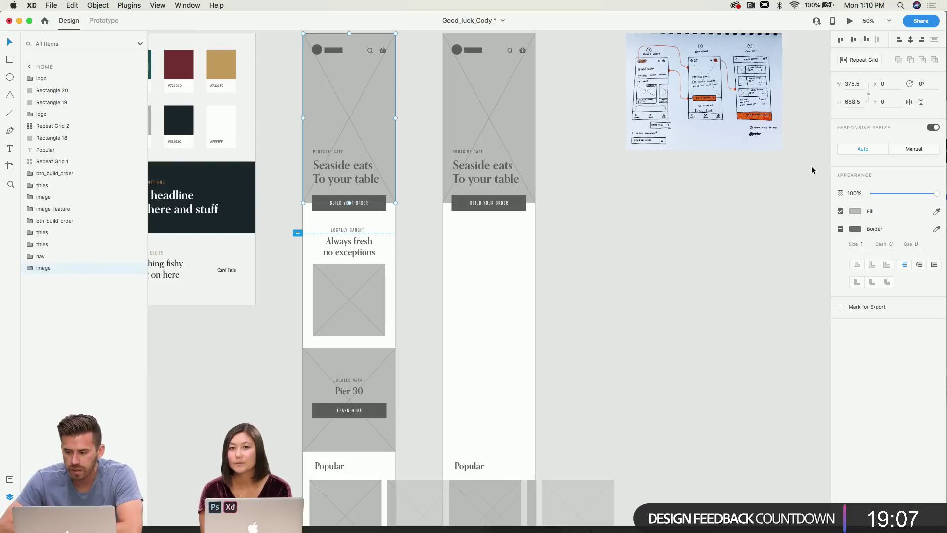
pyautogui.click(861, 103)
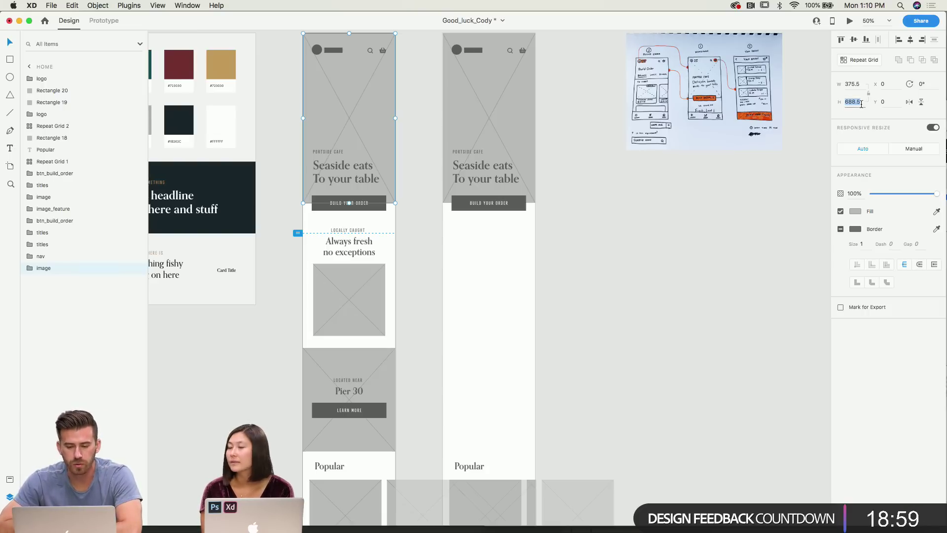
pyautogui.click(662, 211)
# Rename the copied Home artboard to "Build Order".
pyautogui.scroll(2, 663, 211)
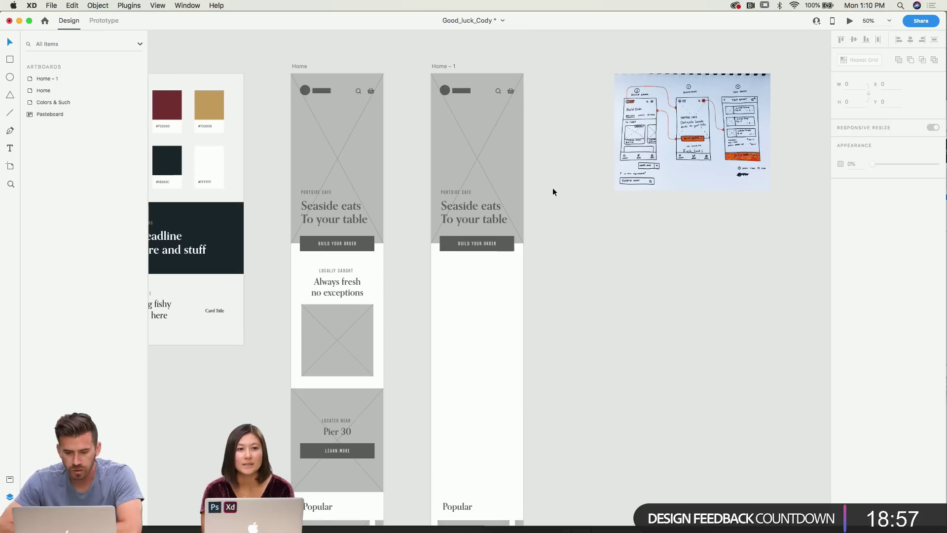
pyautogui.click(446, 66)
pyautogui.doubleClick(448, 66)
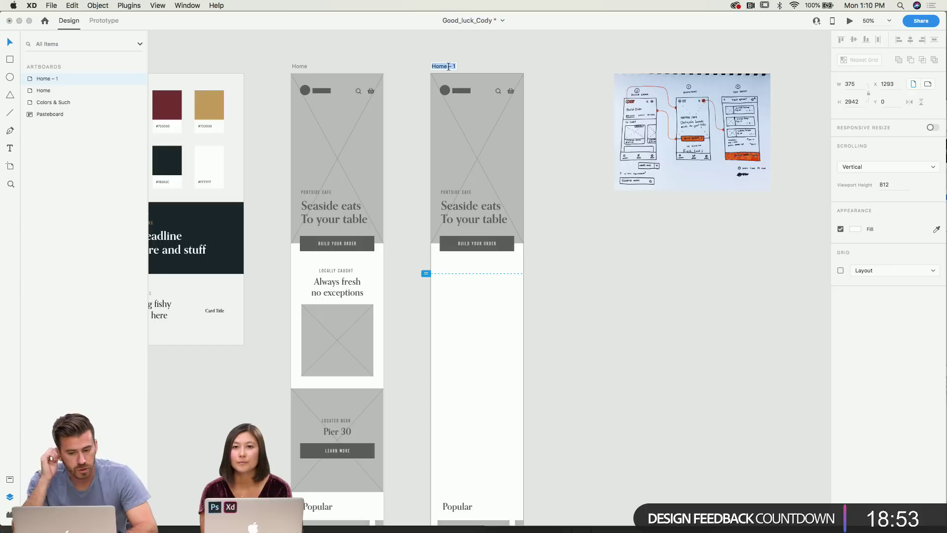
pyautogui.write('Build Ord')
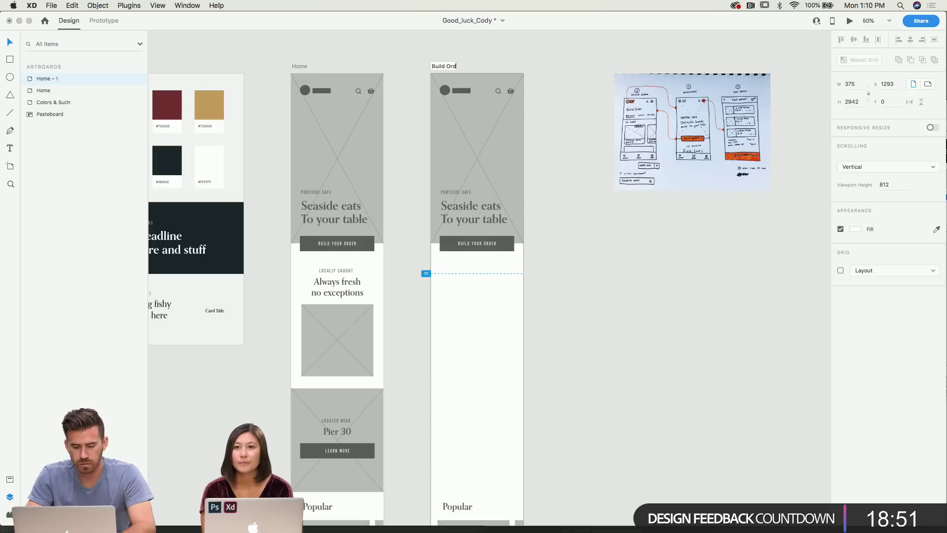
pyautogui.write('er')
pyautogui.press('Return')
# Delete the "Seaside eats To your table" titles and the "Build your order" button from the Build Order artboard.
pyautogui.press('super+equal')
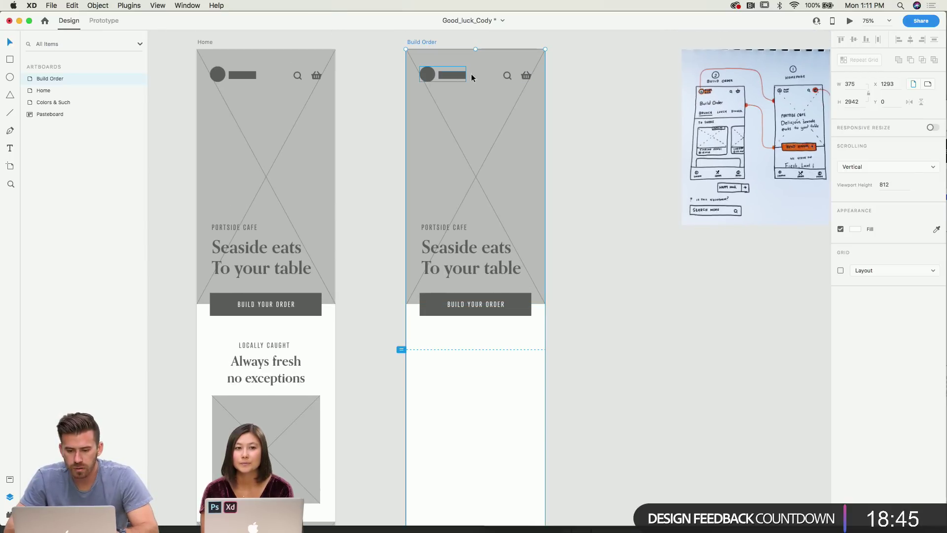
pyautogui.scroll(2, 487, 82)
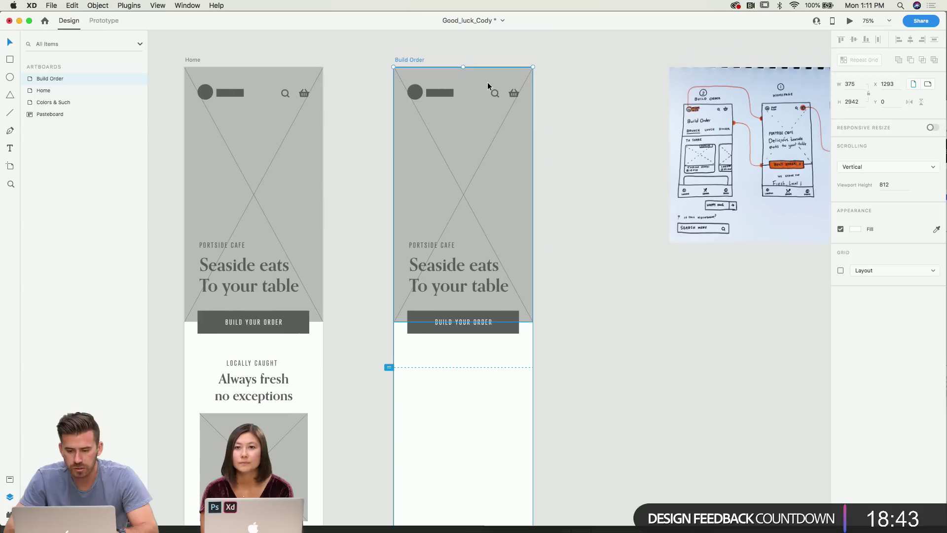
pyautogui.hscroll(2, 487, 82)
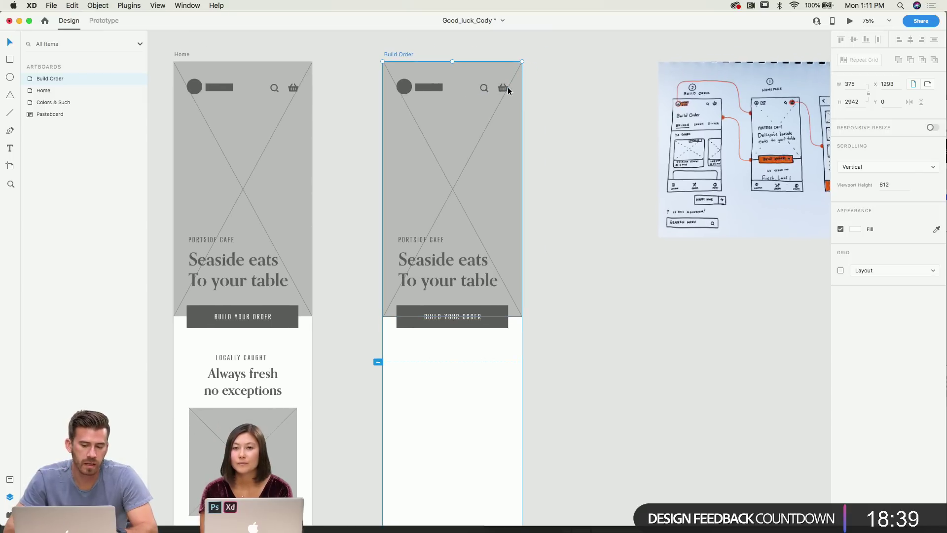
pyautogui.click(448, 271)
pyautogui.press('Delete')
pyautogui.click(473, 318)
pyautogui.press('Delete')
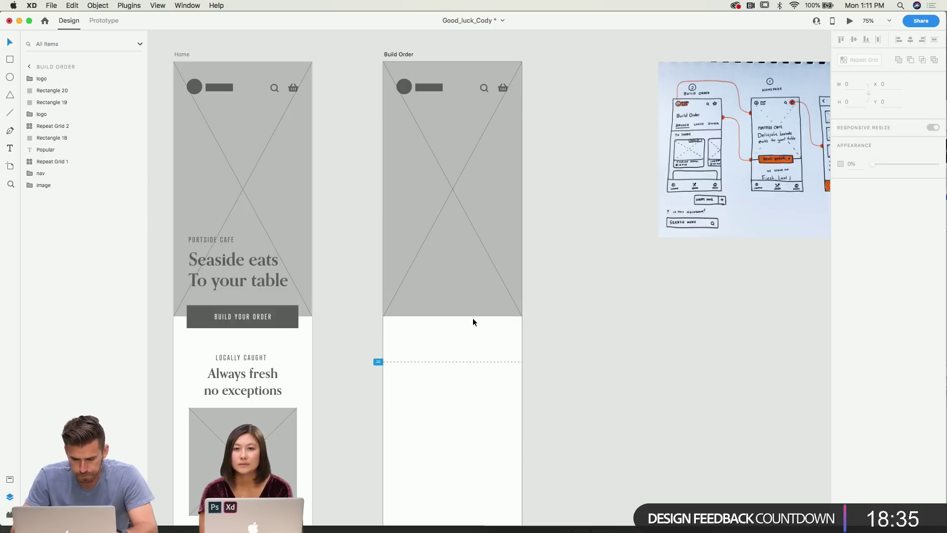
# Examine the hand-drawn Build Order sketch for its header, meal tabs and menu card layout.
pyautogui.click(462, 304)
pyautogui.hscroll(10, 493, 322)
pyautogui.scroll(3, 494, 321)
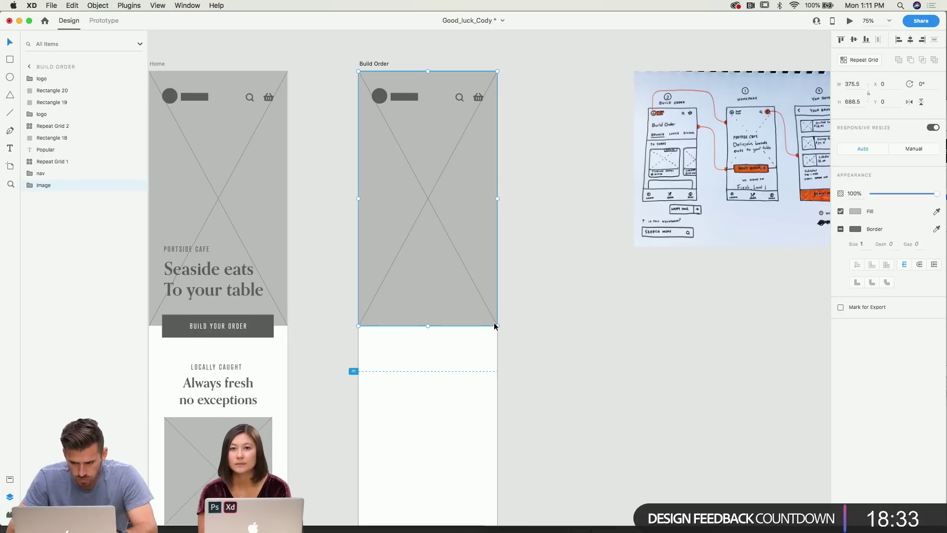
pyautogui.scroll(8, 495, 325)
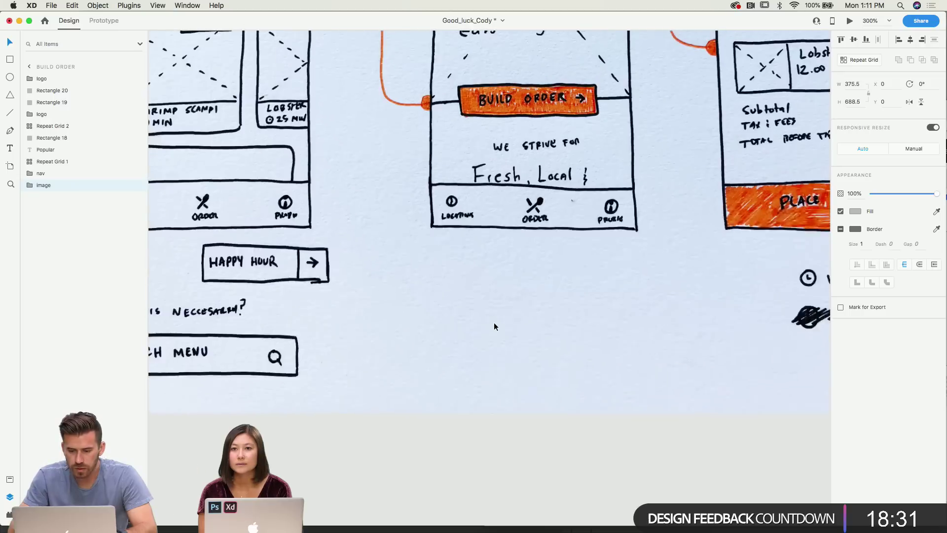
pyautogui.hscroll(-3, 494, 324)
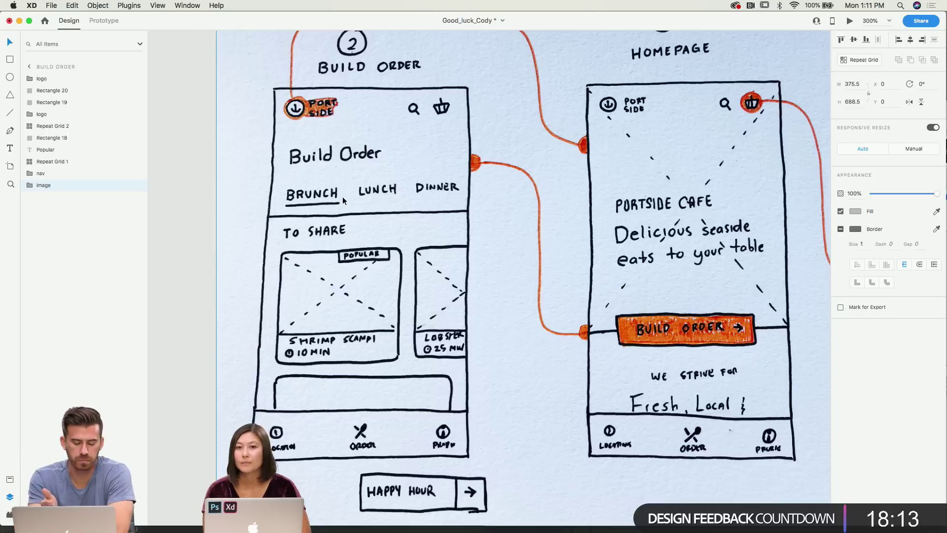
pyautogui.hscroll(10, 342, 196)
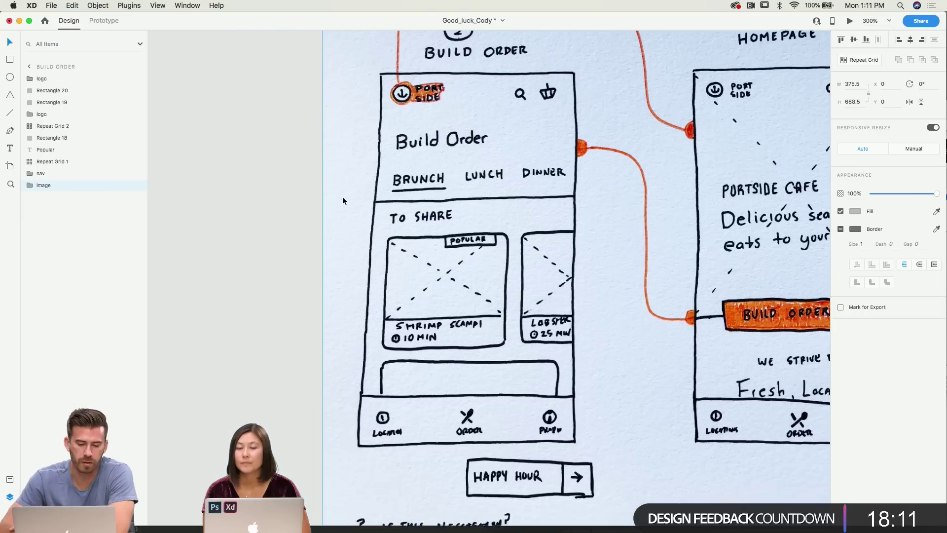
pyautogui.press('super+1')
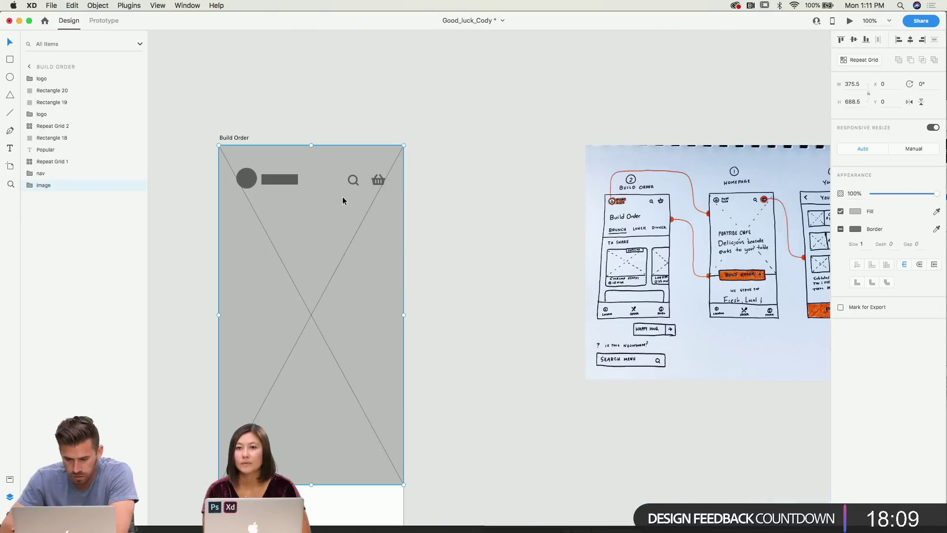
pyautogui.click(621, 234)
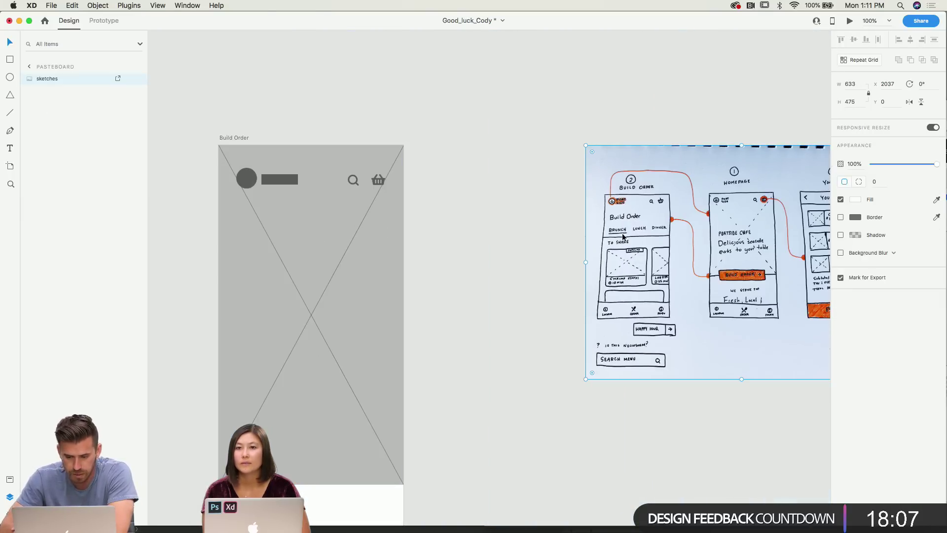
pyautogui.hscroll(-3, 535, 206)
pyautogui.click(535, 205)
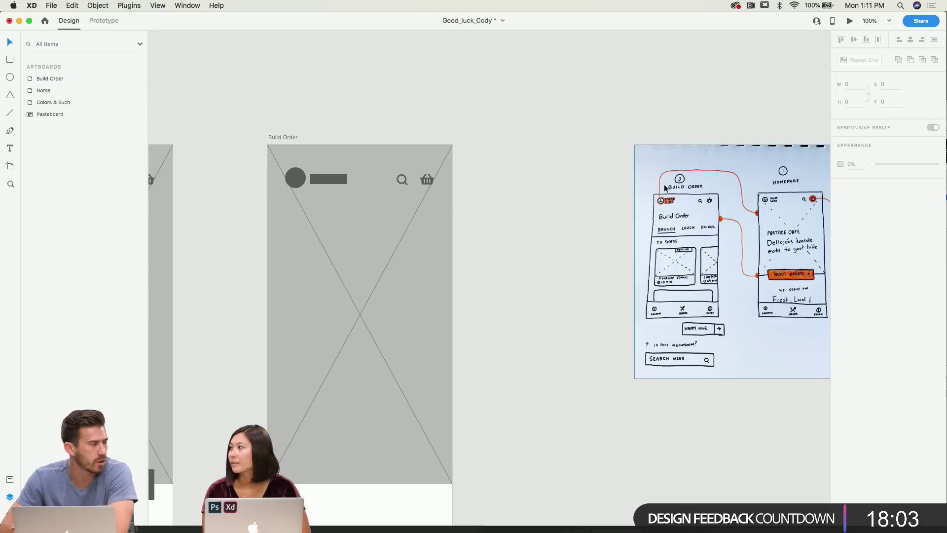
pyautogui.scroll(5, 546, 177)
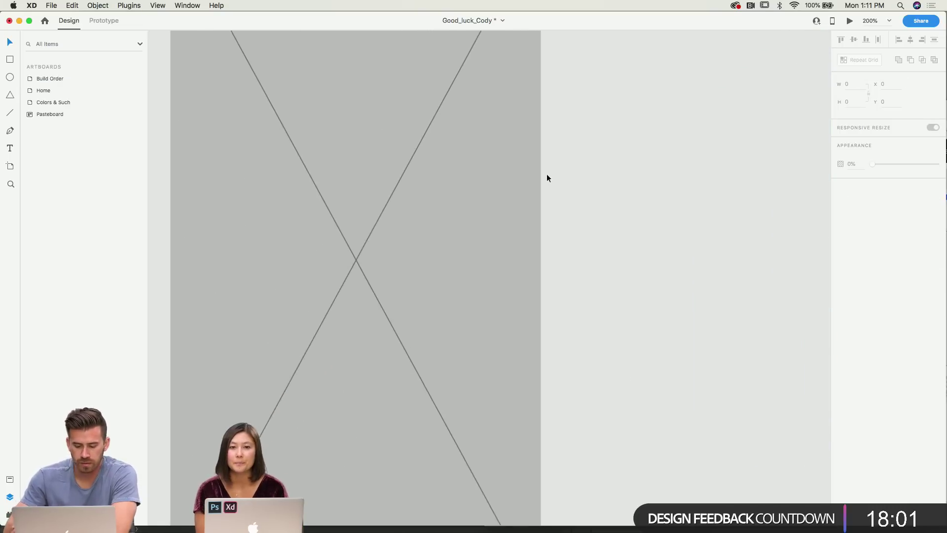
pyautogui.scroll(-5, 547, 178)
# Delete the two diagonal lines from the image placeholder group on the Build Order artboard.
pyautogui.click(440, 242)
pyautogui.doubleClick(440, 241)
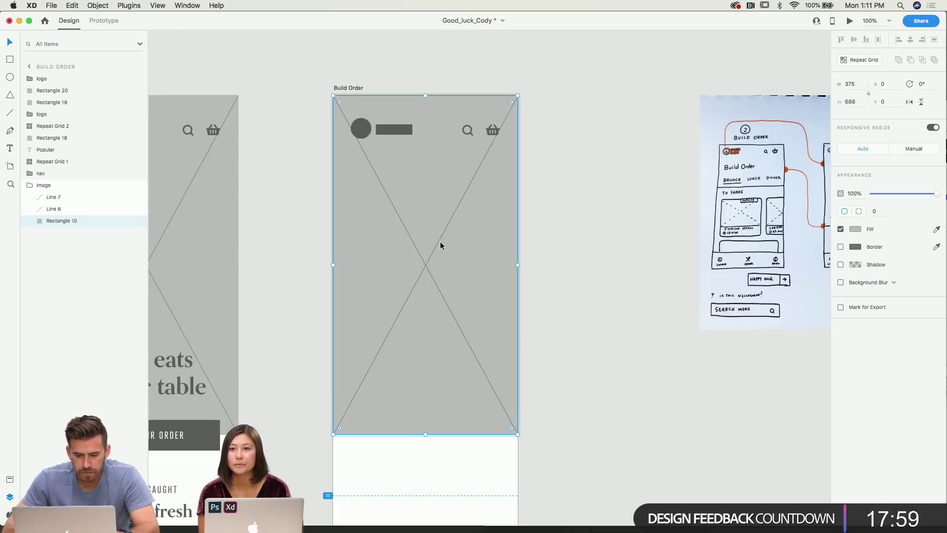
pyautogui.click(464, 225)
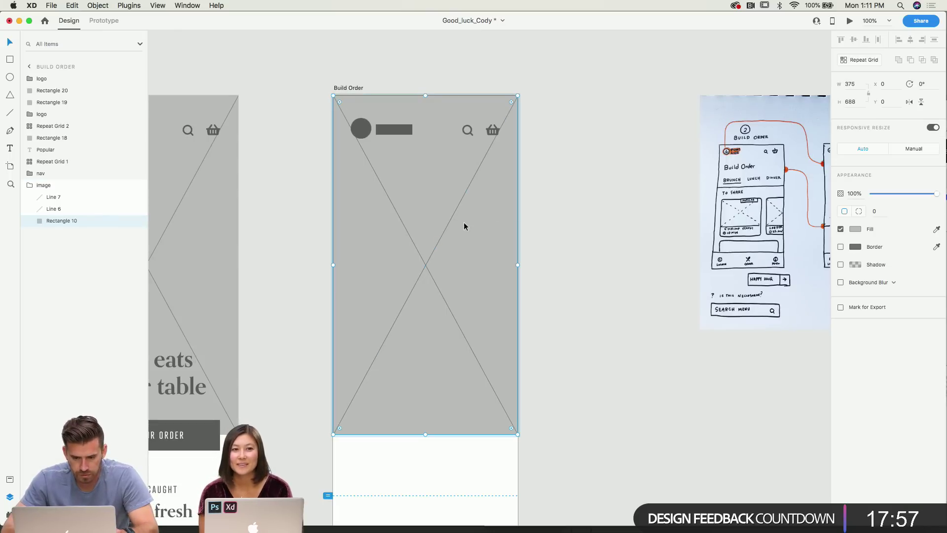
pyautogui.click(74, 209)
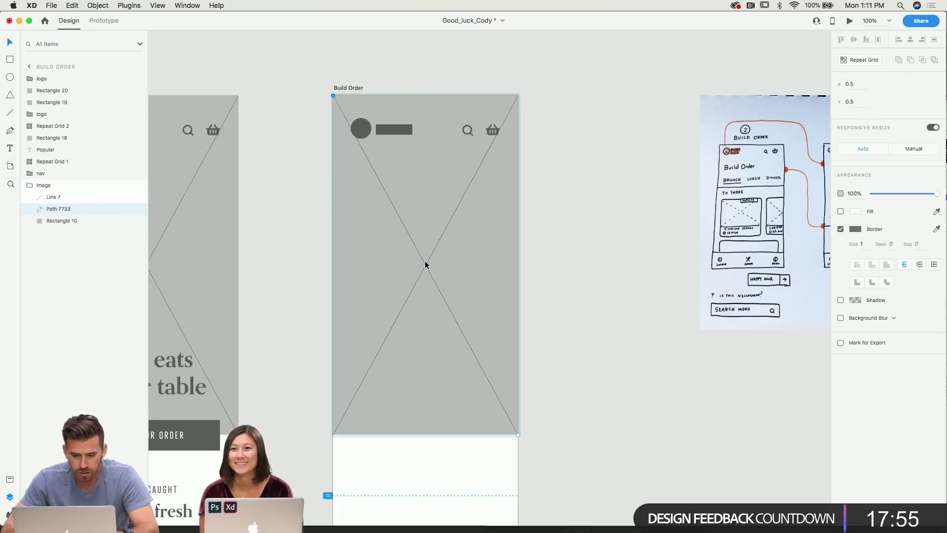
pyautogui.keyDown('shift'); pyautogui.click(63, 200); pyautogui.keyUp('shift')
pyautogui.press('Delete')
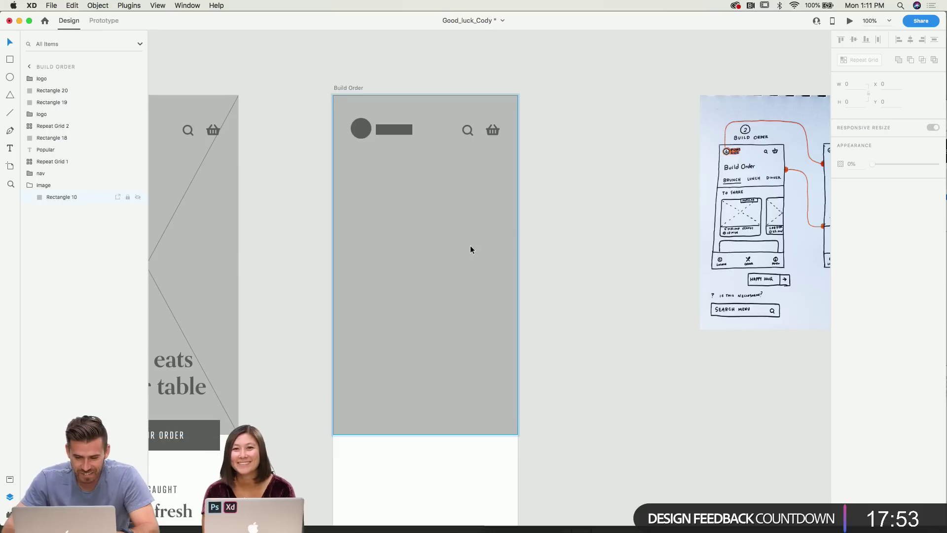
# Shorten the grey image placeholder on the Build Order artboard to about 419 high, keeping its full width.
pyautogui.click(542, 214)
pyautogui.click(405, 219)
pyautogui.hscroll(-3, 450, 256)
pyautogui.scroll(-2, 449, 256)
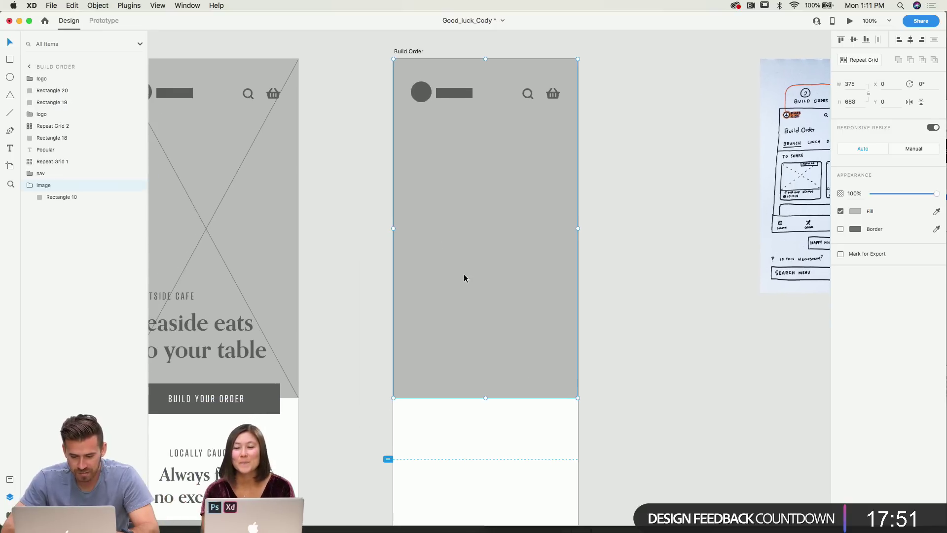
pyautogui.moveTo(485, 398); pyautogui.dragTo(485, 264)
pyautogui.click(596, 267)
pyautogui.hscroll(2, 595, 267)
pyautogui.scroll(1, 596, 267)
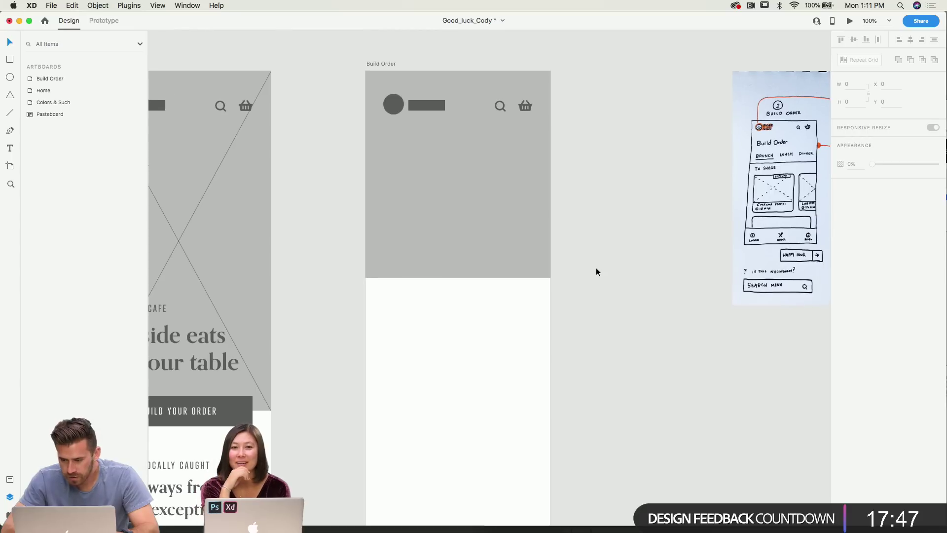
# Copy the "Seaside eats To your table" heading from the Home artboard into the Build Order artboard's grey header, at about Y 251.
pyautogui.click(536, 248)
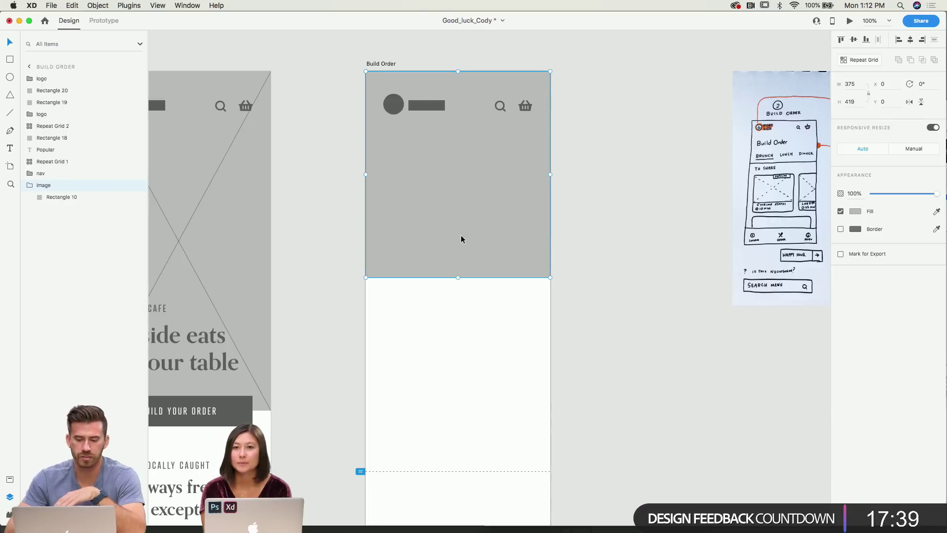
pyautogui.hscroll(-5, 599, 204)
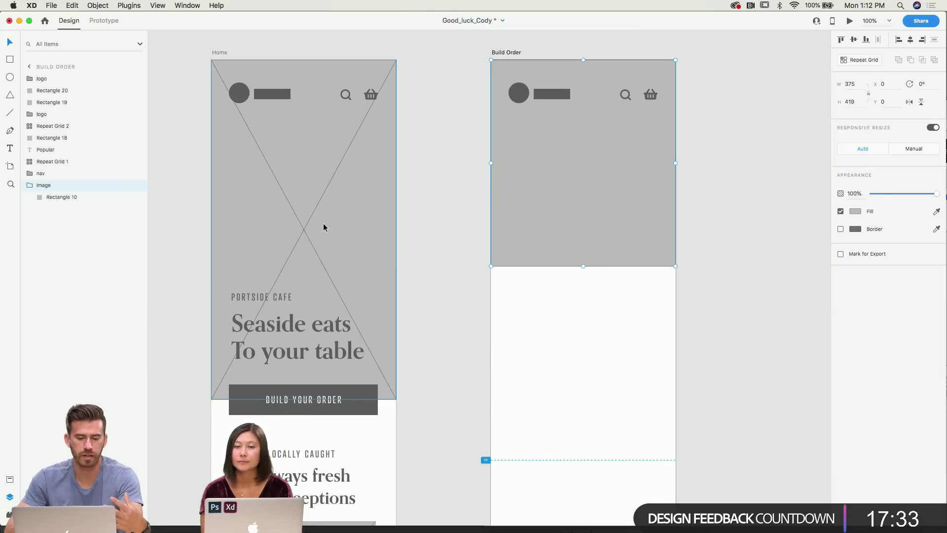
pyautogui.scroll(-2, 539, 271)
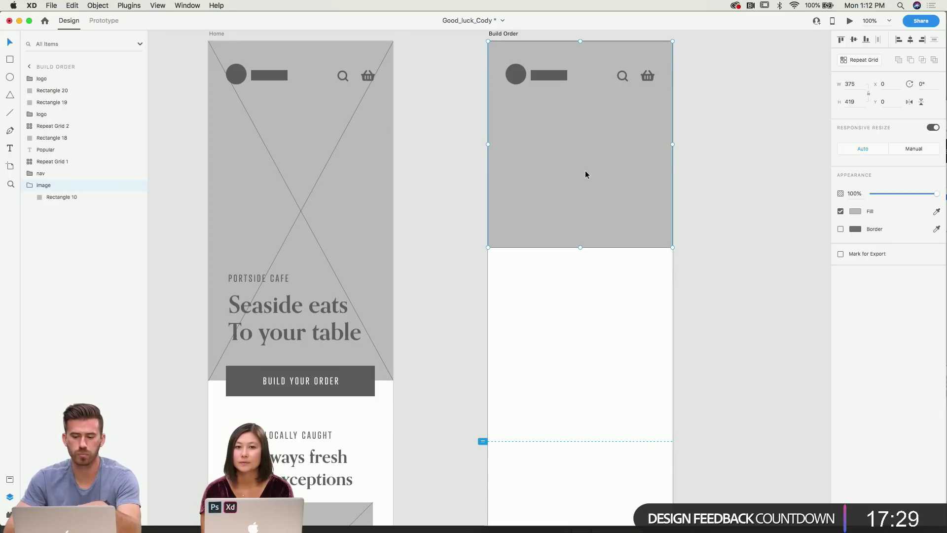
pyautogui.scroll(2, 584, 174)
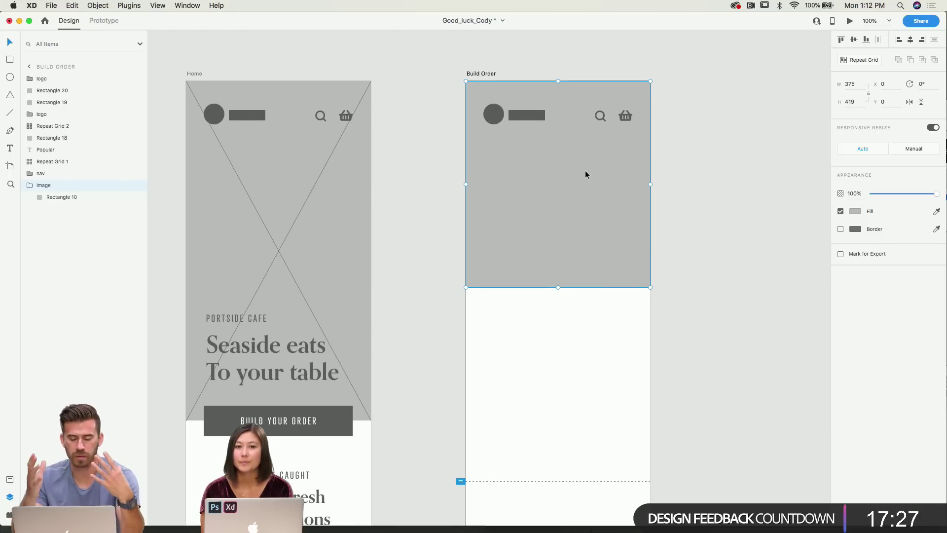
pyautogui.hscroll(1, 585, 175)
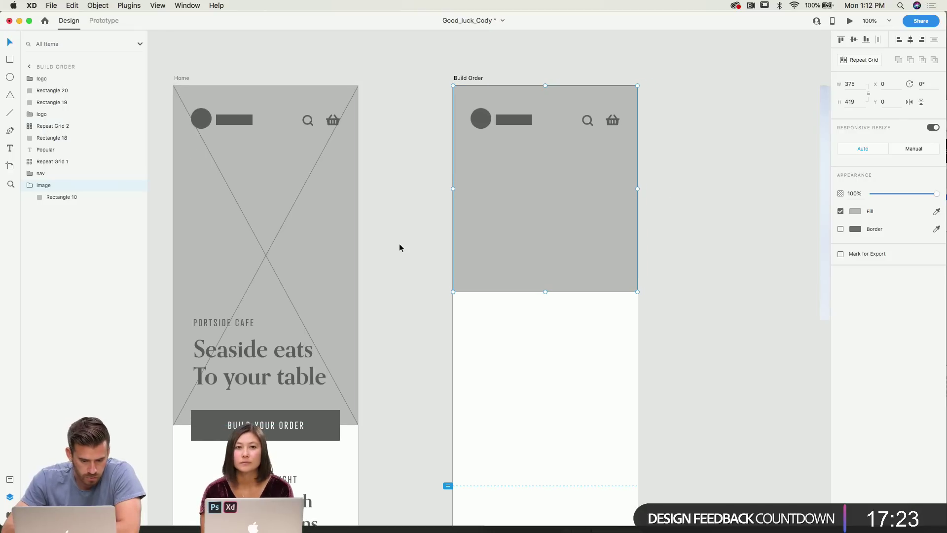
pyautogui.click(248, 380)
pyautogui.doubleClick(249, 380)
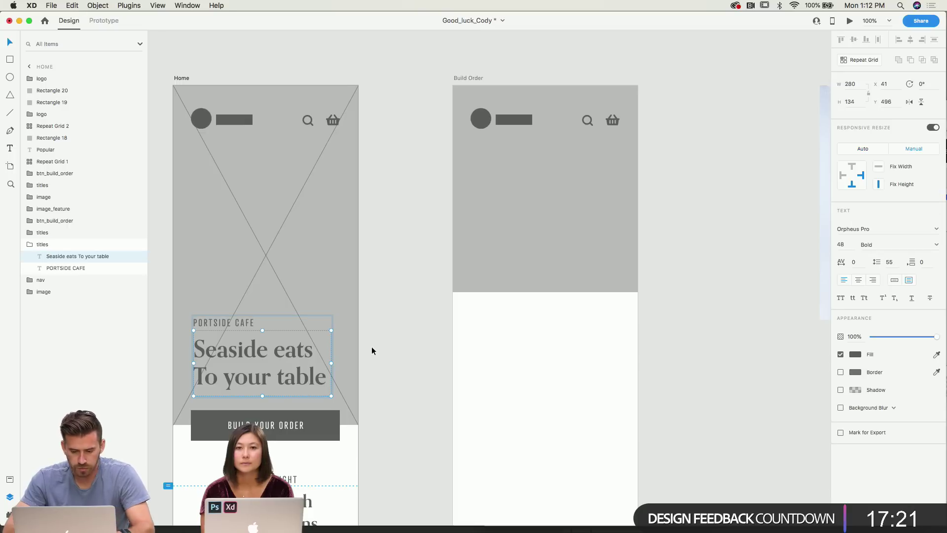
pyautogui.hscroll(5, 375, 344)
pyautogui.click(410, 262)
pyautogui.press('super+v')
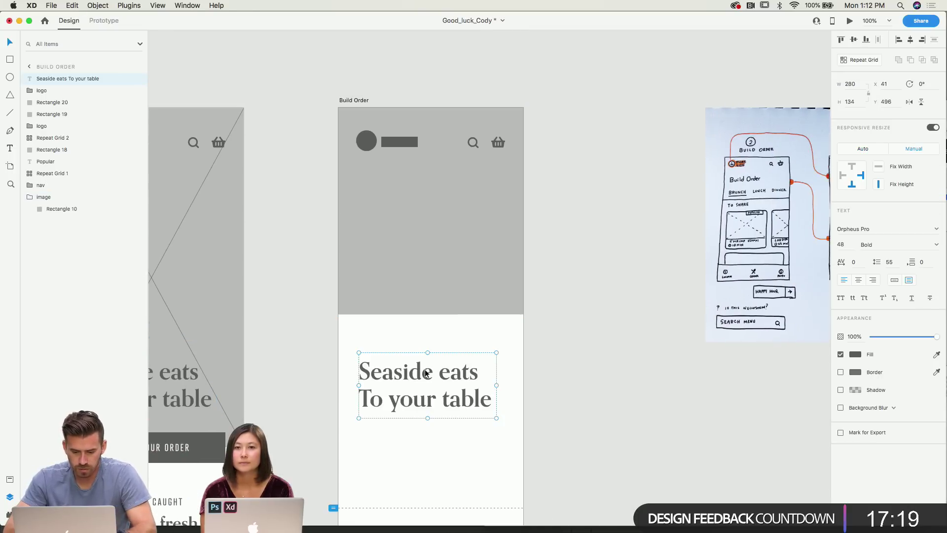
pyautogui.moveTo(427, 373); pyautogui.dragTo(425, 252)
# Replace the copied heading's text with "Build Order".
pyautogui.doubleClick(474, 275)
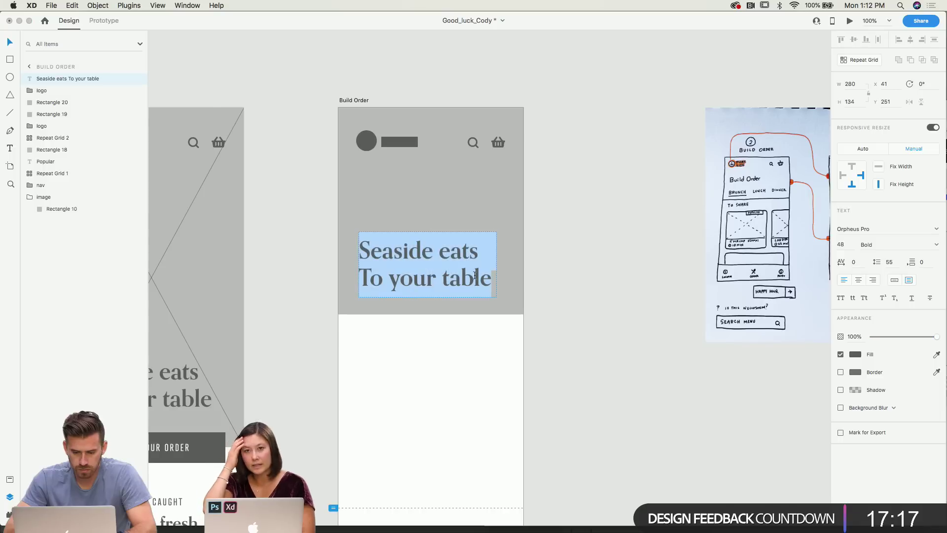
pyautogui.click(475, 275)
pyautogui.press('super+a')
pyautogui.write('B')
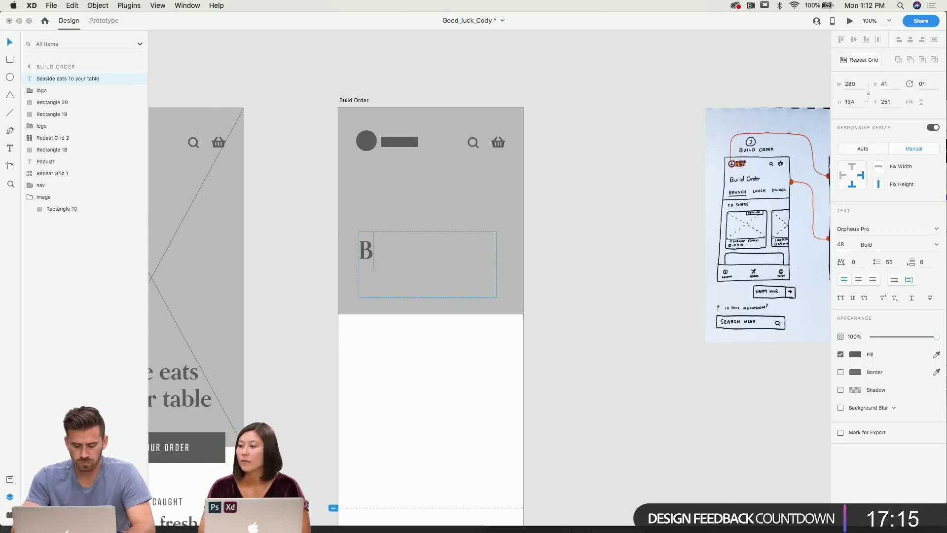
pyautogui.write('uild Ord')
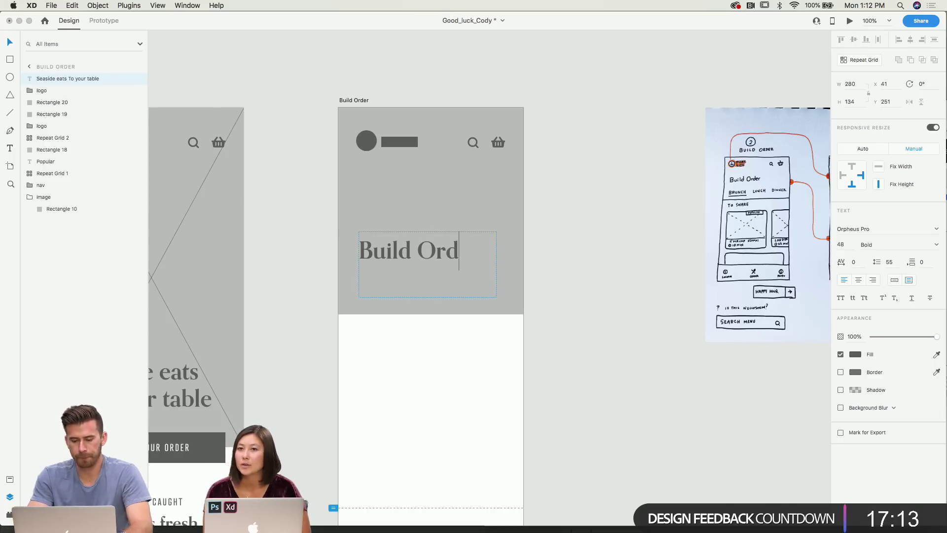
pyautogui.write('er')
pyautogui.press('Escape')
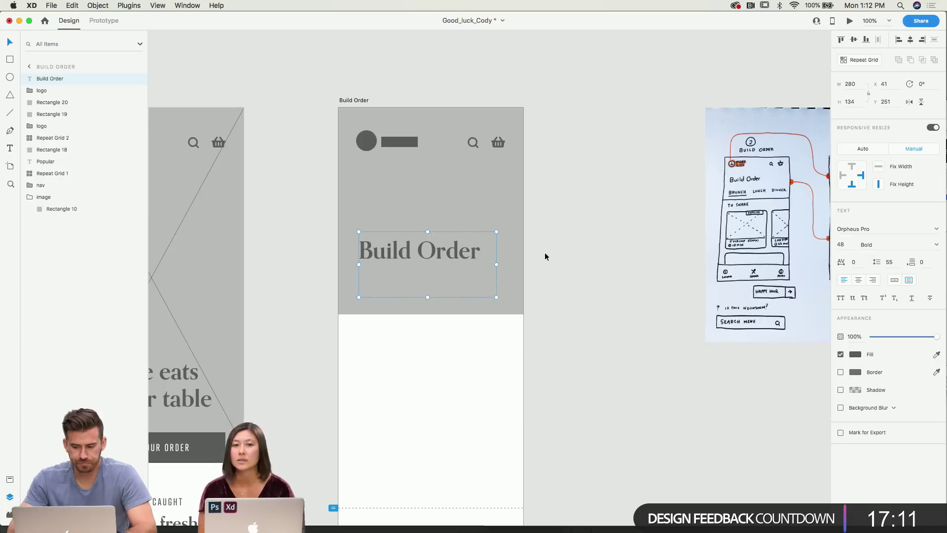
# Resize the "Build Order" heading's text box to about 271 by 72 and raise it to about Y 210.
pyautogui.moveTo(428, 296); pyautogui.dragTo(435, 244)
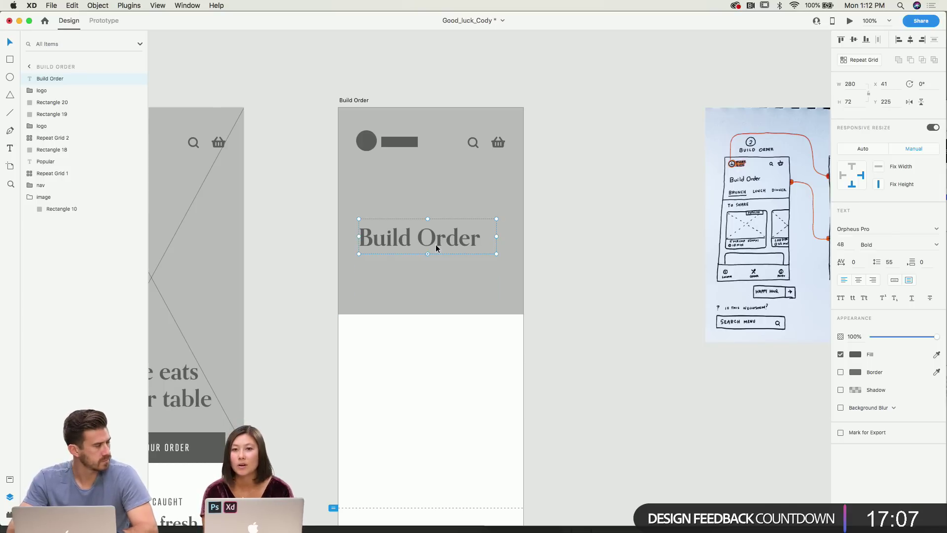
pyautogui.moveTo(436, 248); pyautogui.dragTo(435, 241)
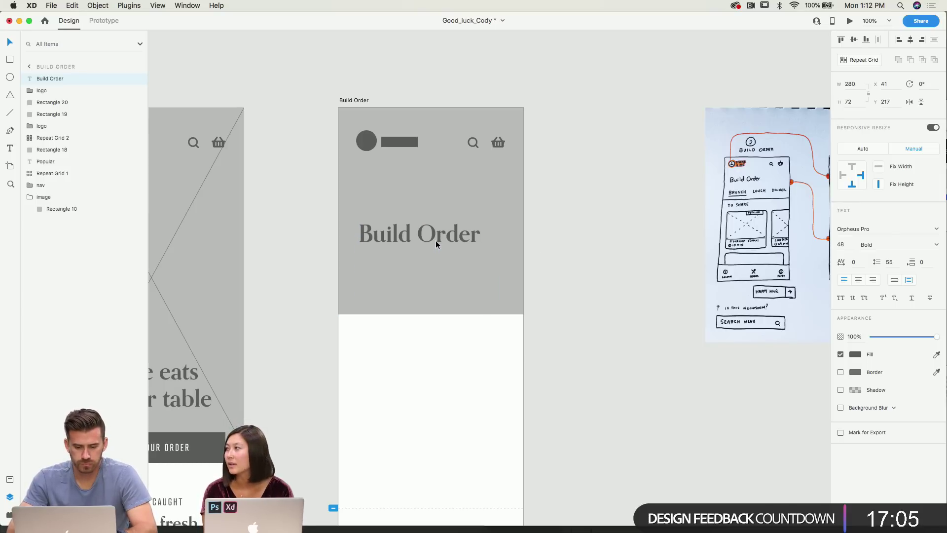
pyautogui.click(552, 249)
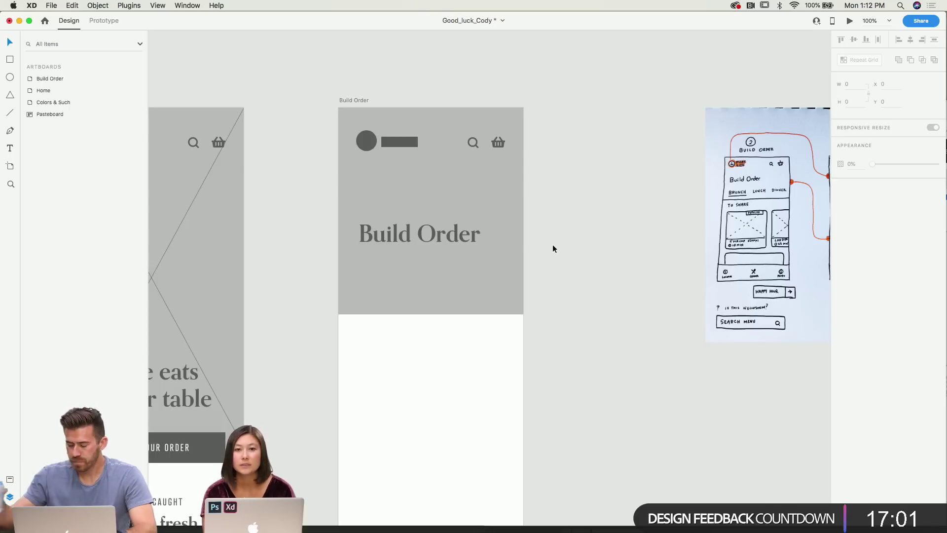
pyautogui.click(479, 239)
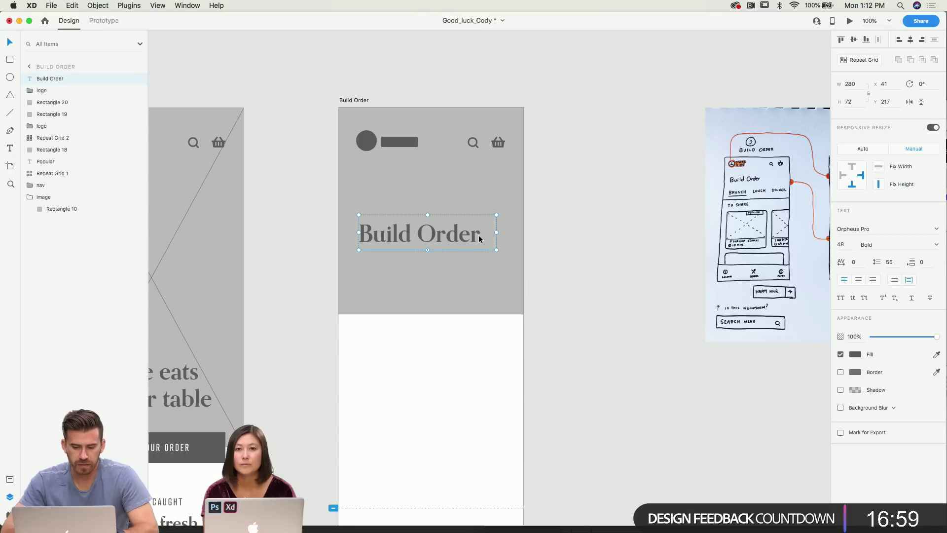
pyautogui.moveTo(497, 232); pyautogui.dragTo(492, 232)
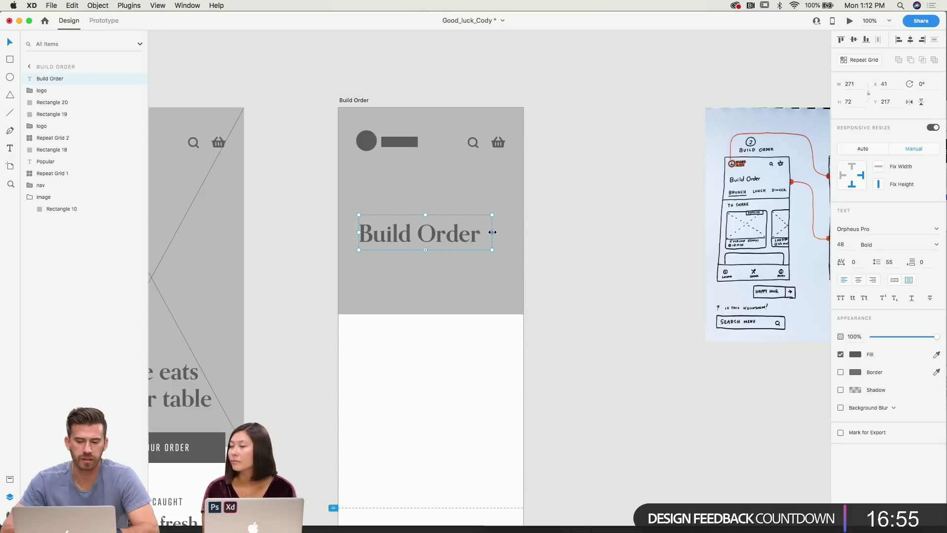
pyautogui.click(540, 249)
pyautogui.click(459, 235)
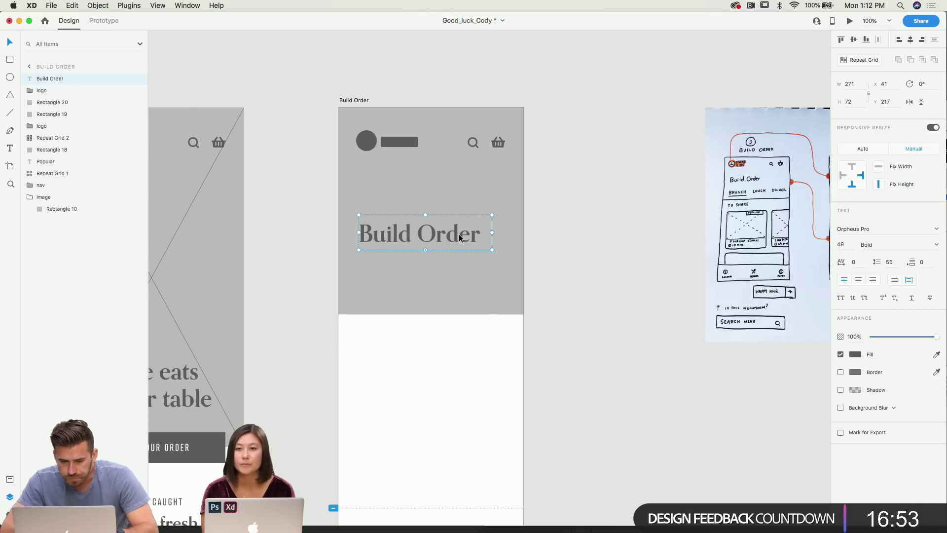
pyautogui.moveTo(459, 230); pyautogui.dragTo(459, 226)
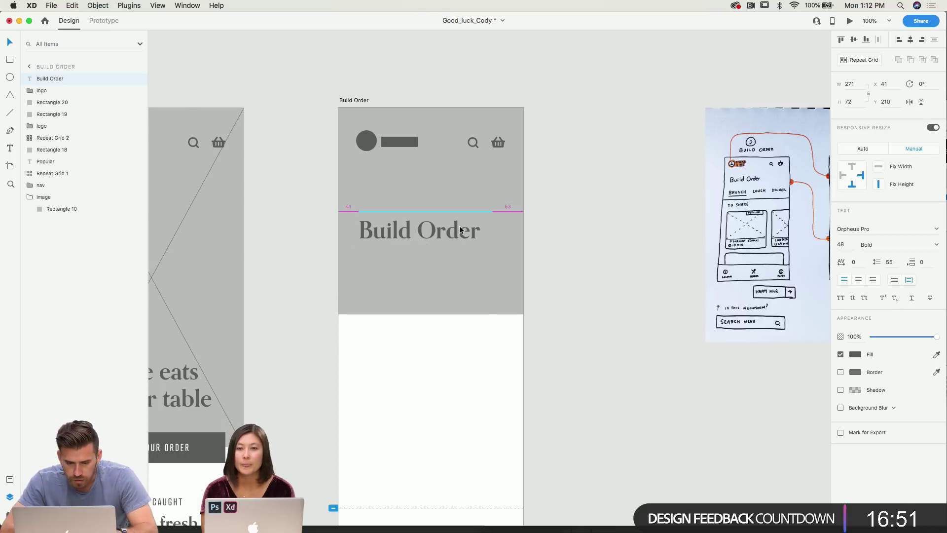
pyautogui.click(526, 232)
# Compare the header in the Build Order sketch with the Build Order and Home artboards.
pyautogui.press('super+2')
pyautogui.hscroll(15, 526, 237)
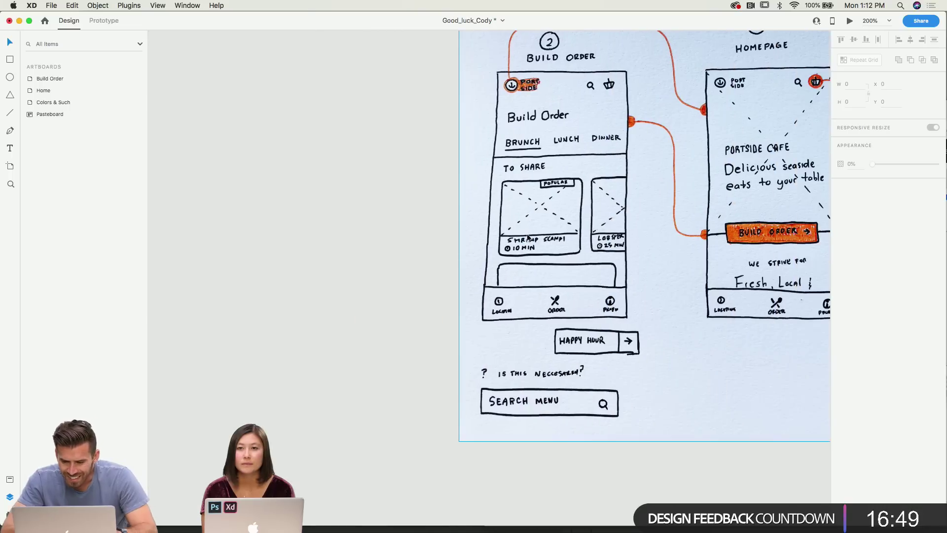
pyautogui.hscroll(-12, 527, 236)
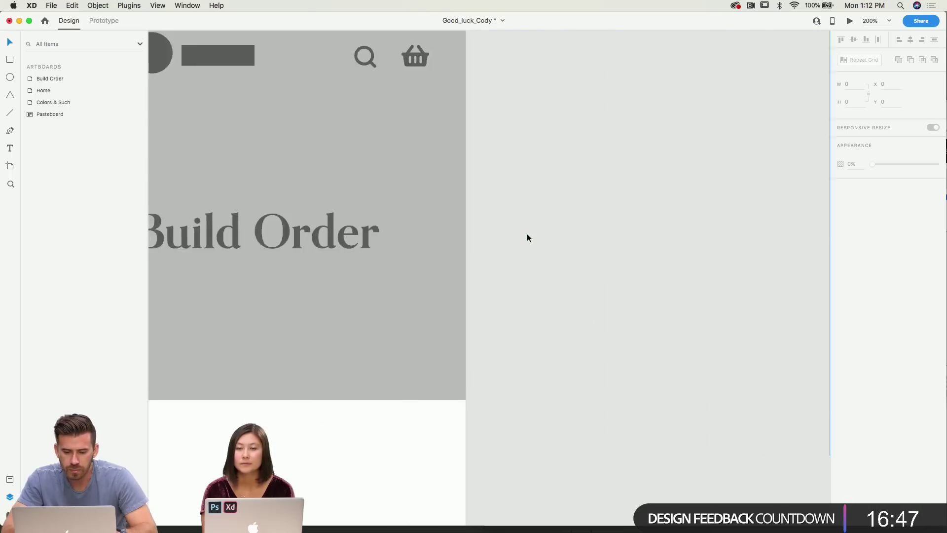
pyautogui.press('super+1')
pyautogui.hscroll(-3, 527, 233)
pyautogui.scroll(-2, 527, 232)
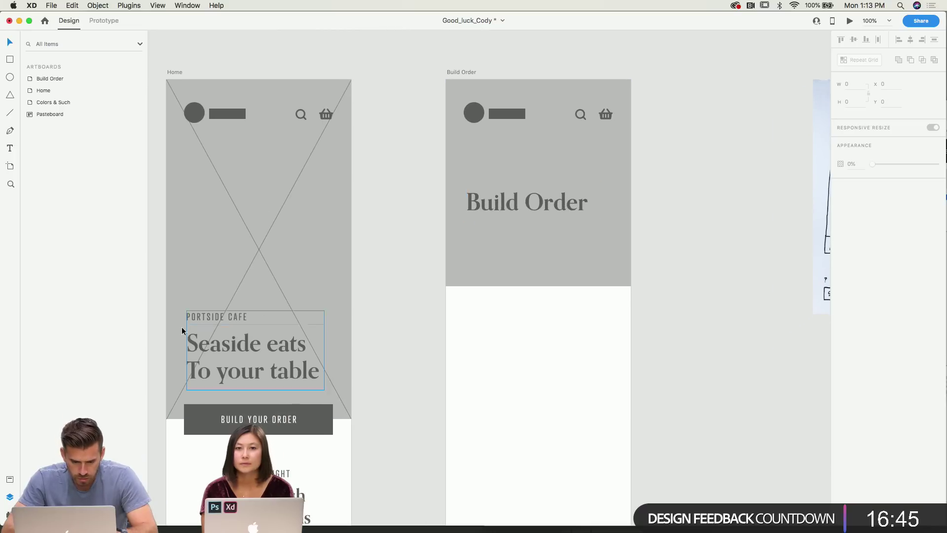
# Copy the "PORTSIDE CAFE" label from the Home artboard into the Build Order header, below the heading at about Y 328.
pyautogui.click(204, 320)
pyautogui.doubleClick(204, 319)
pyautogui.press('super+c')
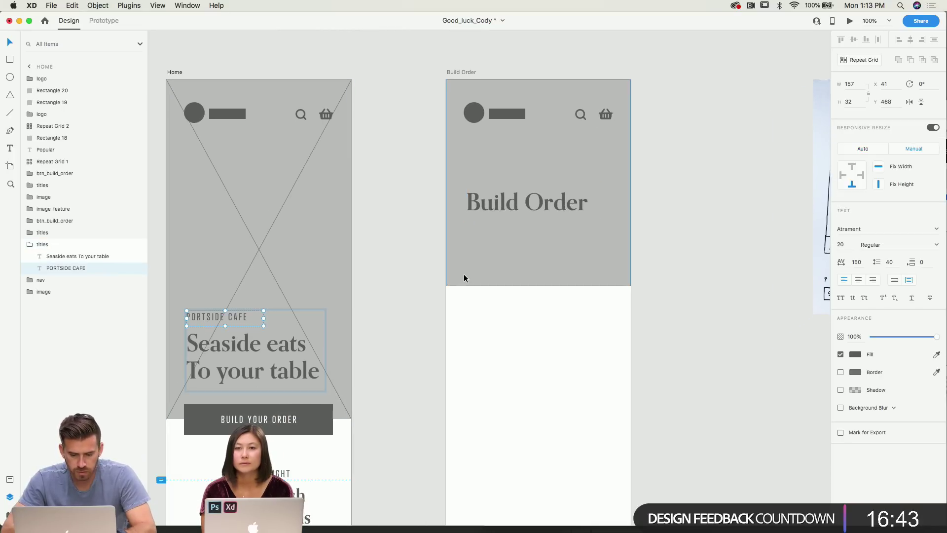
pyautogui.click(526, 236)
pyautogui.press('super+v')
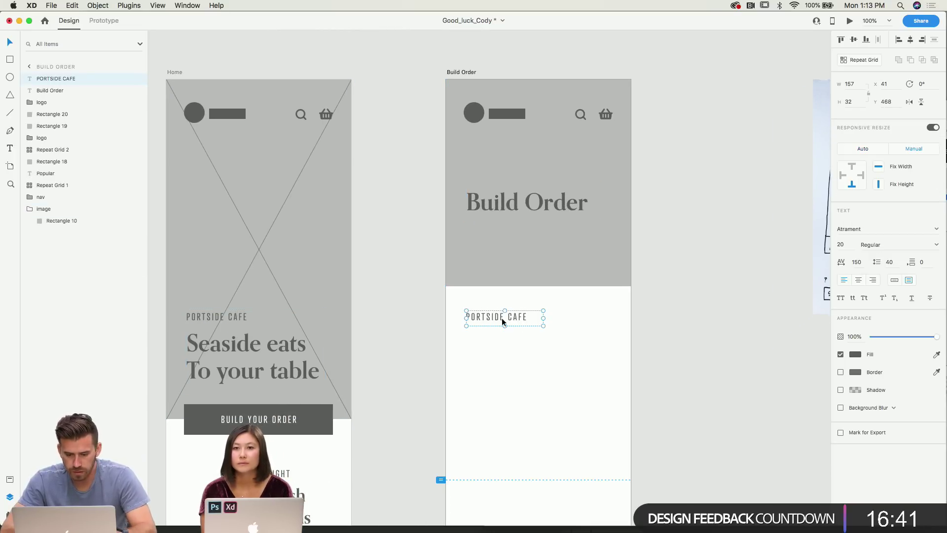
pyautogui.moveTo(502, 317); pyautogui.dragTo(501, 249)
# Replace the copied label's text with "BRUNCH" and shrink its text box to about 66 by 27.
pyautogui.press('super+equal')
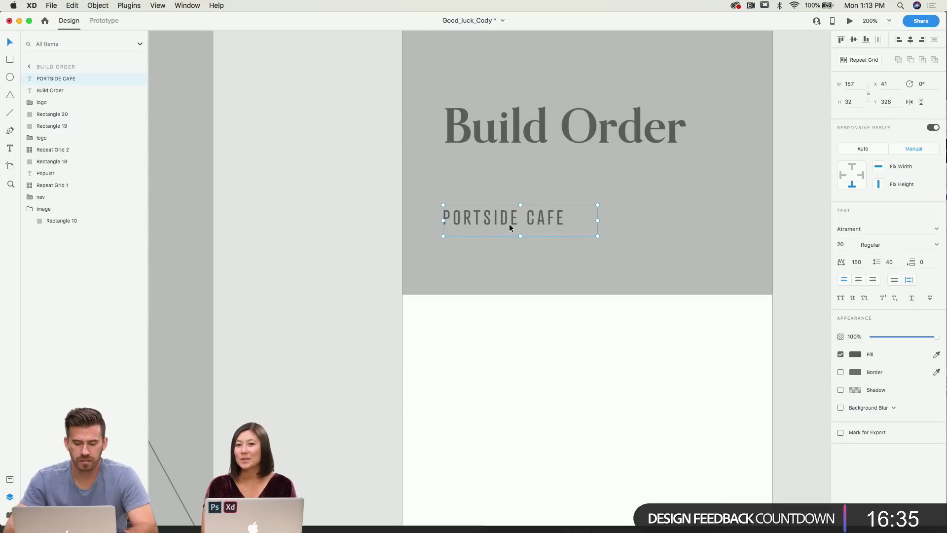
pyautogui.doubleClick(524, 219)
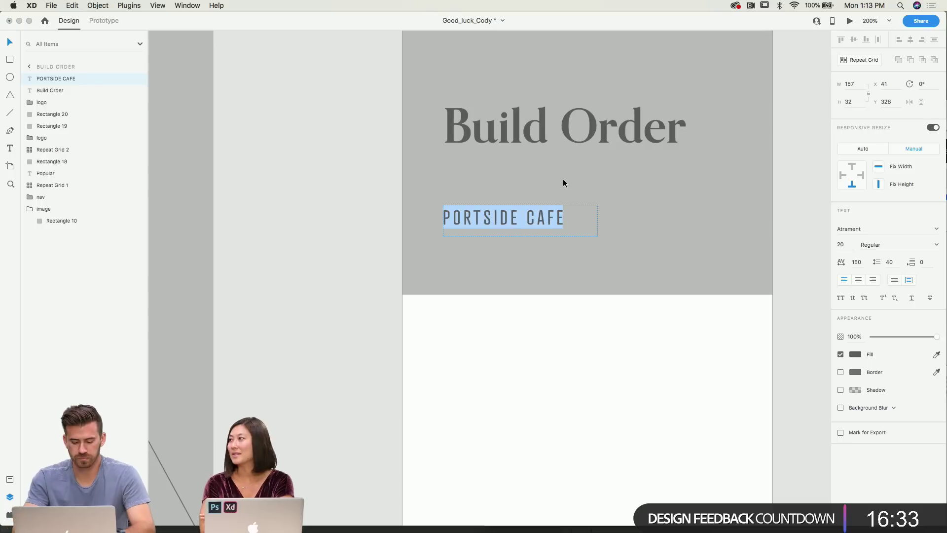
pyautogui.write('BRUNCH')
pyautogui.press('Escape')
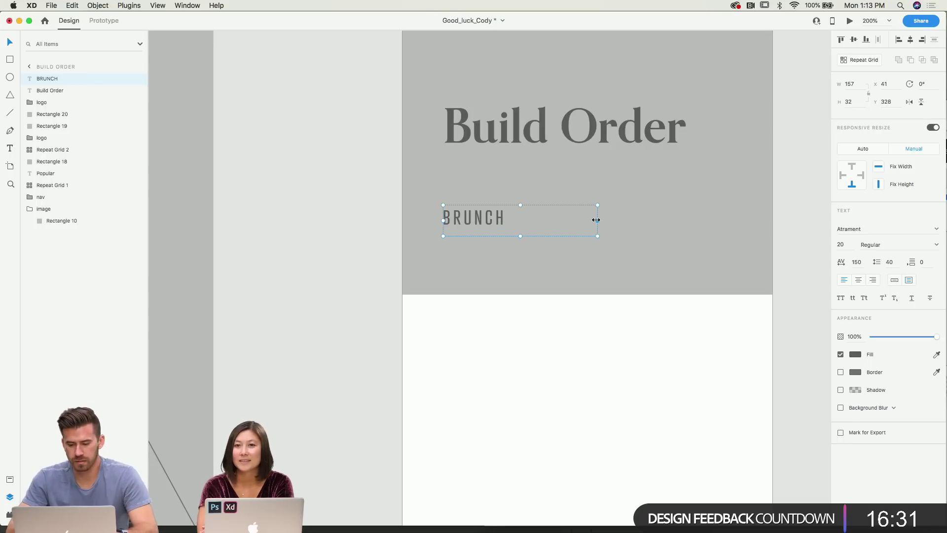
pyautogui.moveTo(597, 220); pyautogui.dragTo(514, 220)
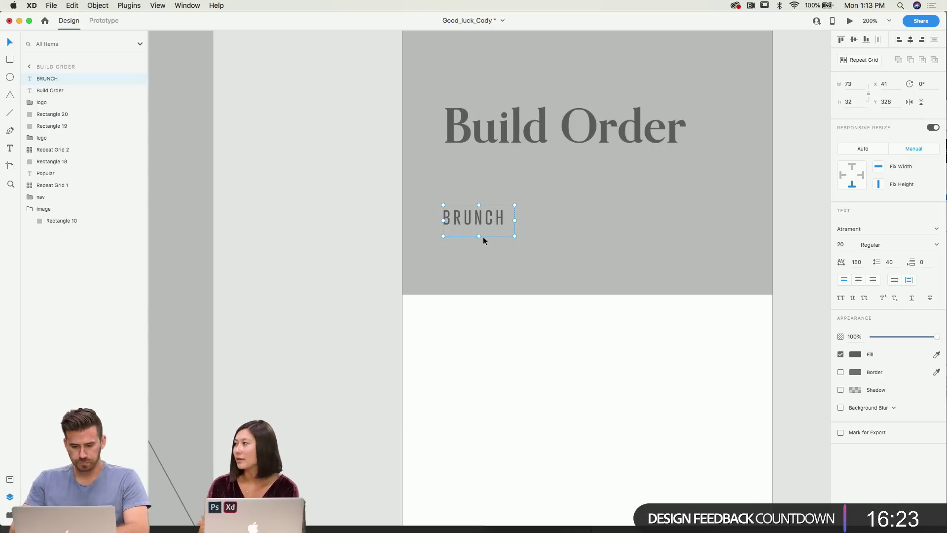
pyautogui.moveTo(479, 235); pyautogui.dragTo(480, 234)
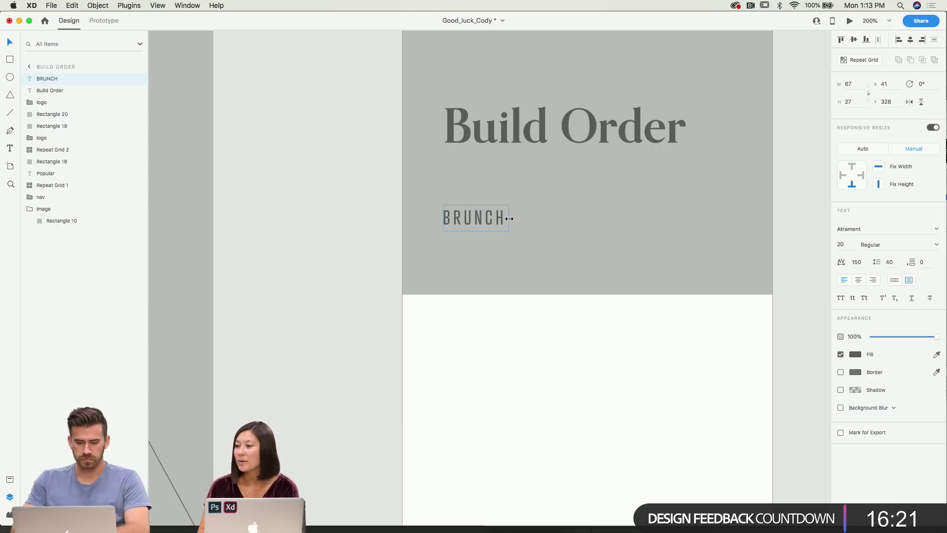
# Duplicate the "BRUNCH" label beside the original at about X 155 and change the copy's text to "LUNCH".
pyautogui.moveTo(489, 220); pyautogui.dragTo(581, 223)
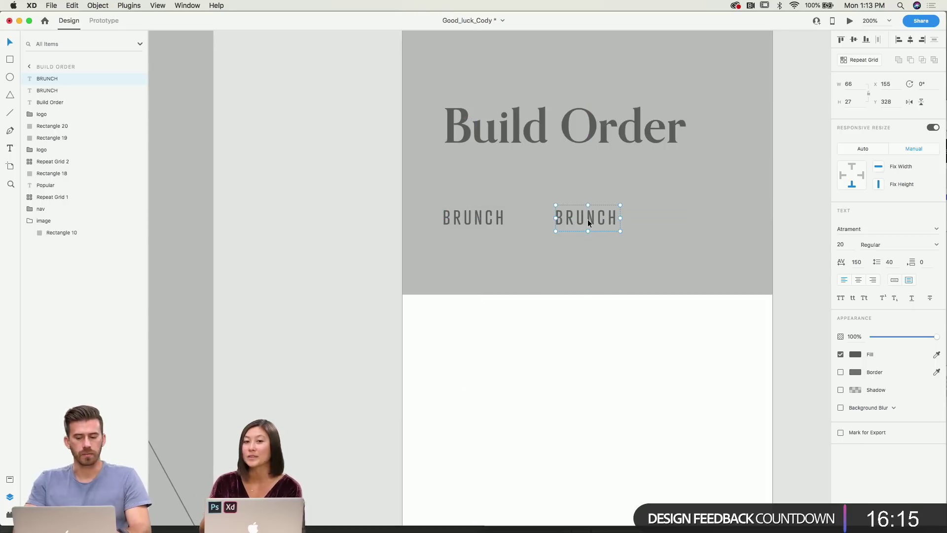
pyautogui.doubleClick(587, 219)
pyautogui.write('LU')
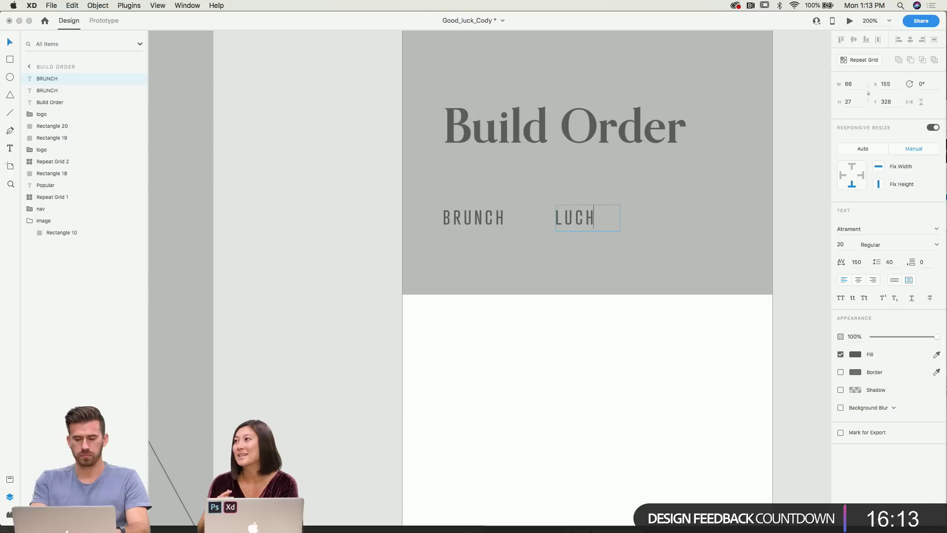
pyautogui.press('BackSpace')
pyautogui.write('CH')
pyautogui.press('Escape')
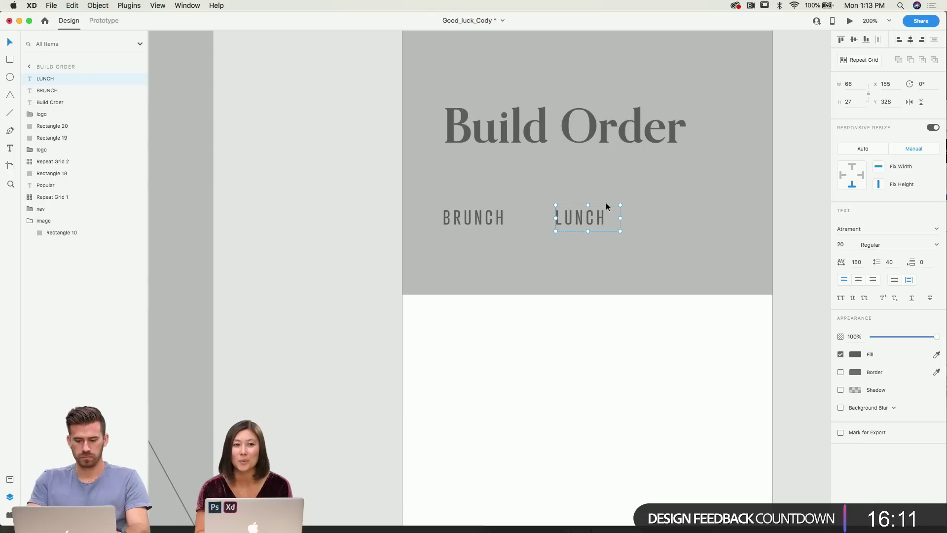
# Narrow the "LUNCH" box to about 57, duplicate it, and turn the copy into a "DINNER" label about 63 wide at X 268.
pyautogui.moveTo(620, 219); pyautogui.dragTo(682, 229)
pyautogui.doubleClick(685, 222)
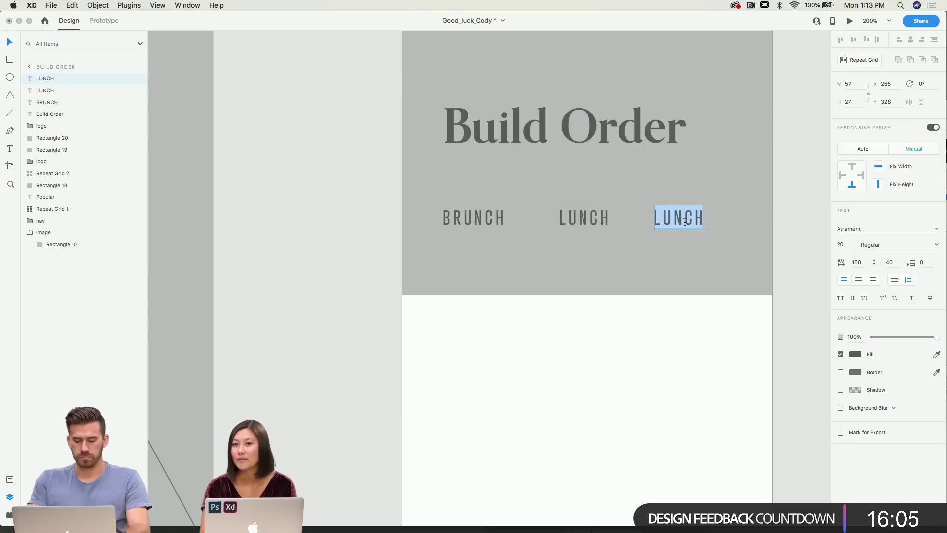
pyautogui.write('DINNER')
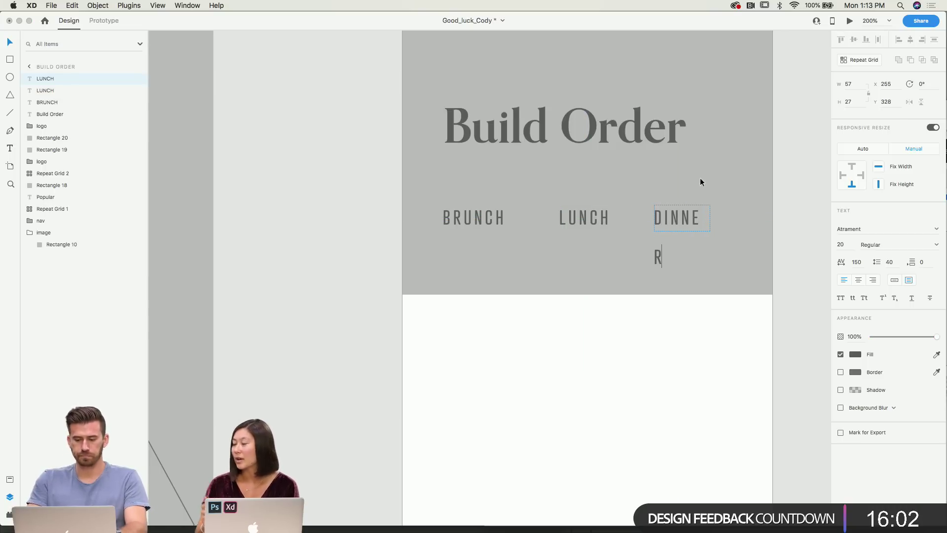
pyautogui.press('Escape')
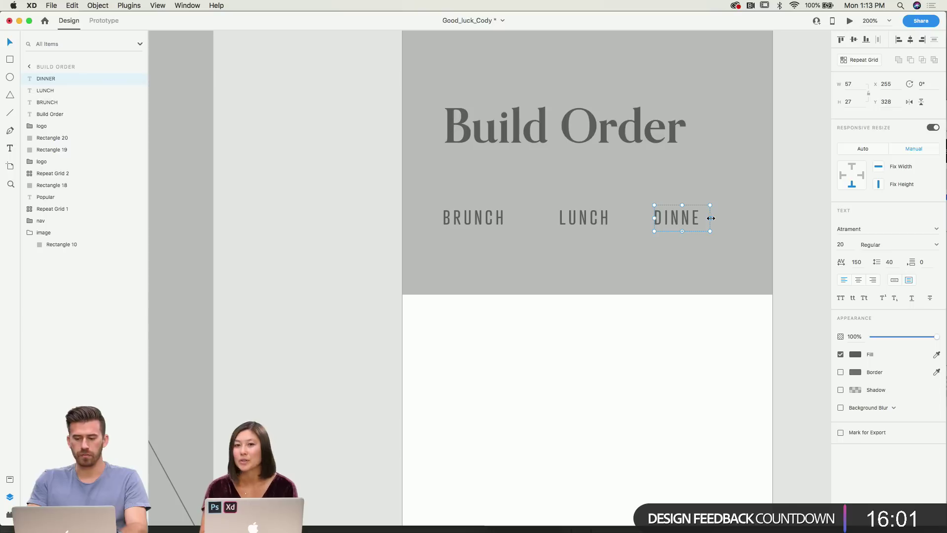
pyautogui.moveTo(711, 218); pyautogui.dragTo(715, 218)
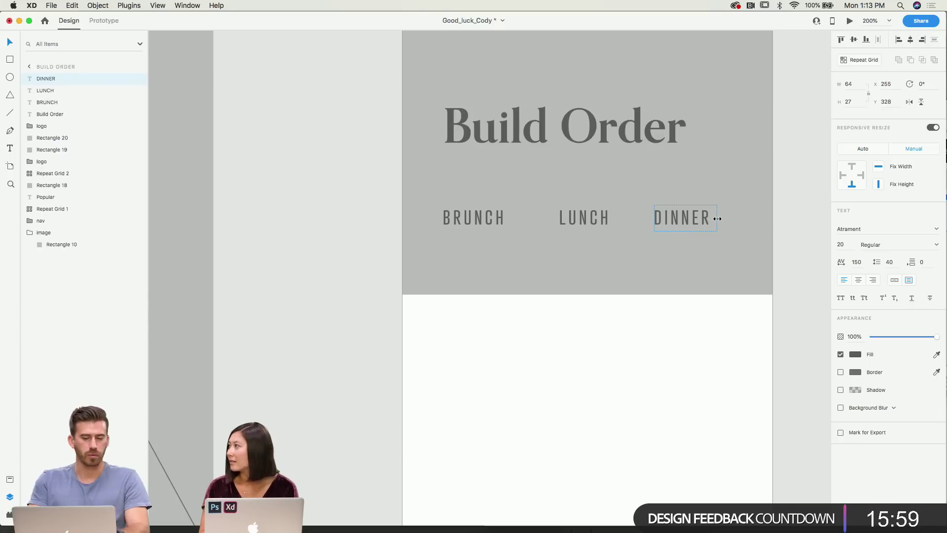
pyautogui.moveTo(695, 221); pyautogui.dragTo(706, 222)
# Duplicate the "DINNER" label at about X 360, replace the copy's text with "DESERTSS" and widen its box to about 76.
pyautogui.hscroll(2, 608, 214)
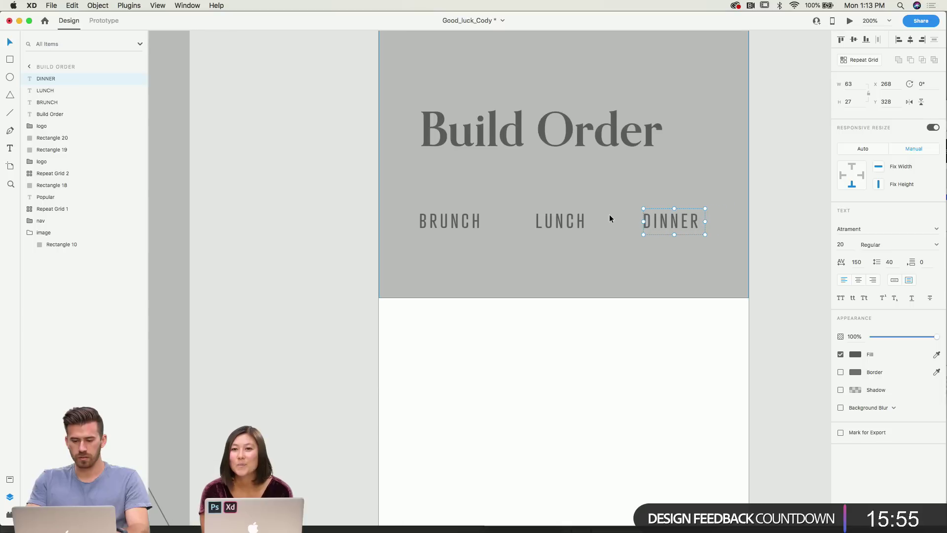
pyautogui.click(569, 226)
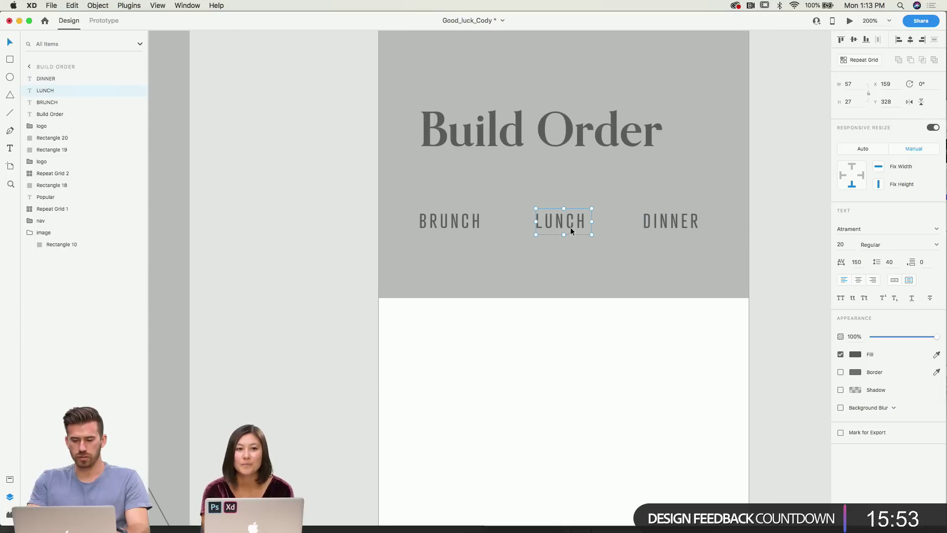
pyautogui.hscroll(3, 678, 221)
pyautogui.moveTo(606, 225); pyautogui.dragTo(688, 220)
pyautogui.doubleClick(685, 220)
pyautogui.write('DES')
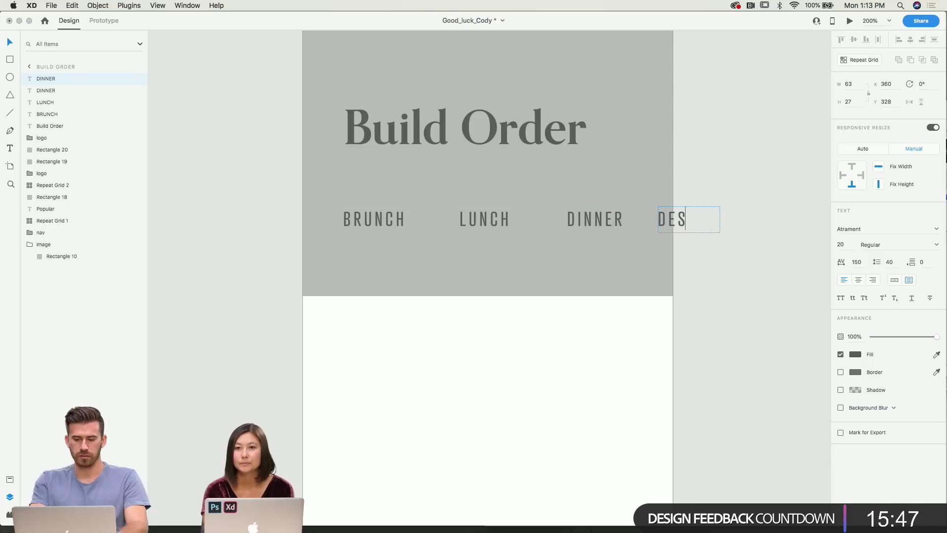
pyautogui.write('ERTSS')
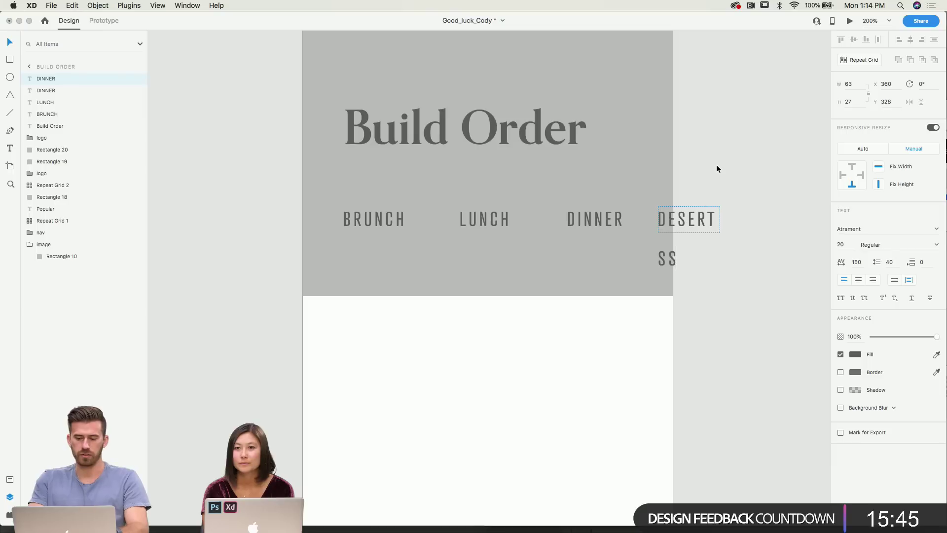
pyautogui.press('Escape')
pyautogui.moveTo(720, 219); pyautogui.dragTo(733, 220)
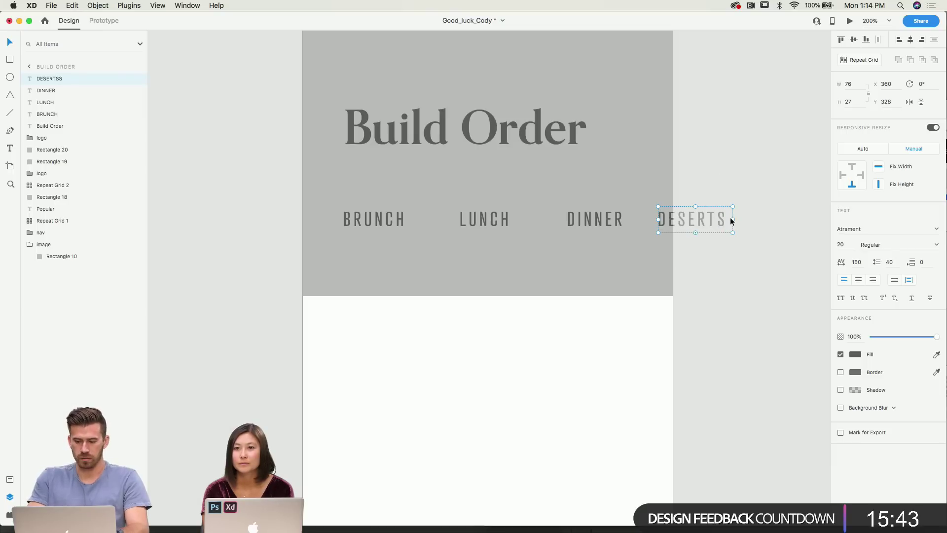
# Correct the fourth label's text to "DESERTS" and nudge the "DINNER" and "LUNCH" labels slightly toward "BRUNCH".
pyautogui.doubleClick(725, 218)
pyautogui.click(659, 261)
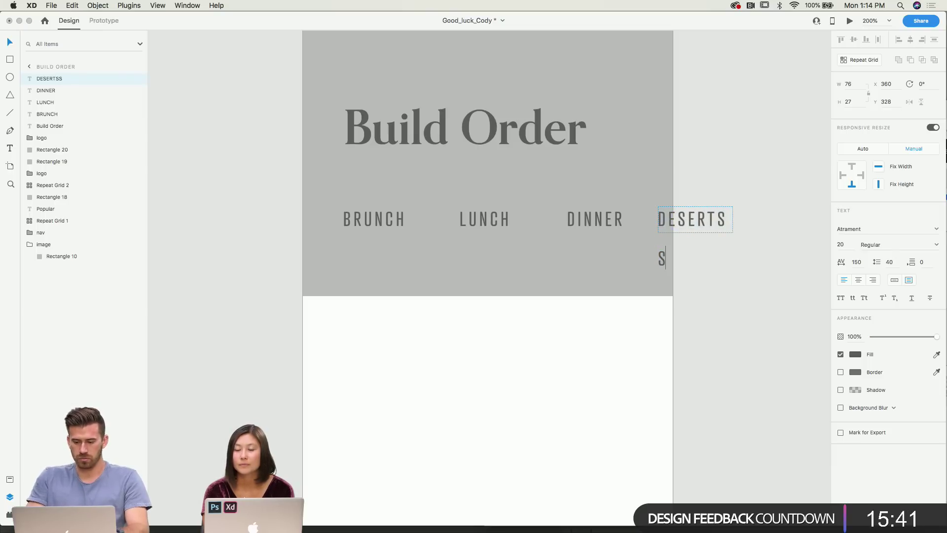
pyautogui.press('BackSpace')
pyautogui.press('BackSpace')
pyautogui.write('S')
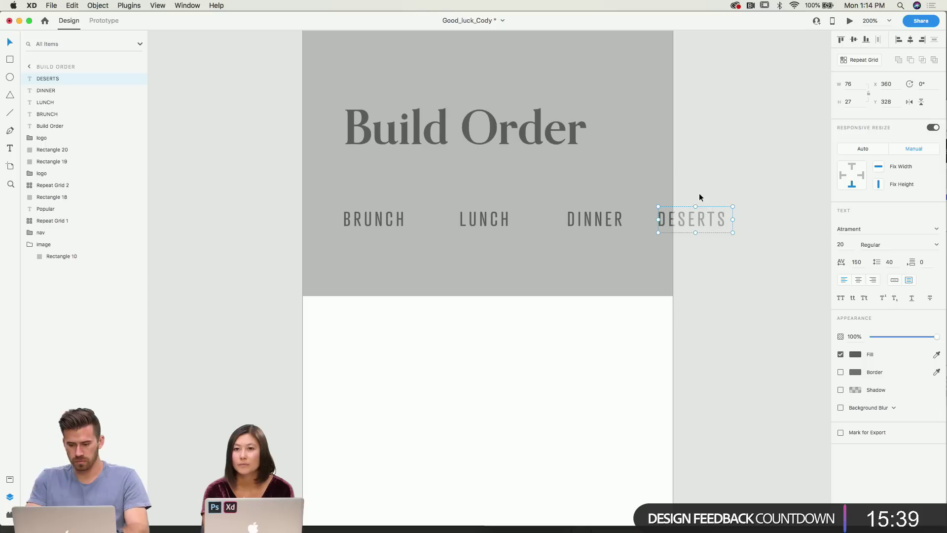
pyautogui.click(580, 217)
pyautogui.moveTo(495, 218); pyautogui.dragTo(490, 218)
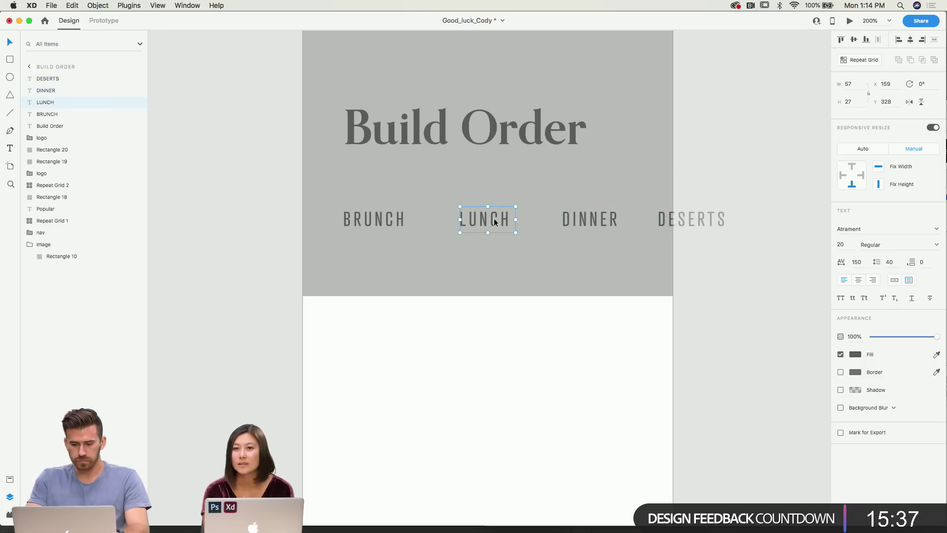
# Correct the fourth label's spelling to "DESSERTS" and widen its text box to about 87.
pyautogui.doubleClick(670, 225)
pyautogui.click(685, 221)
pyautogui.write('S')
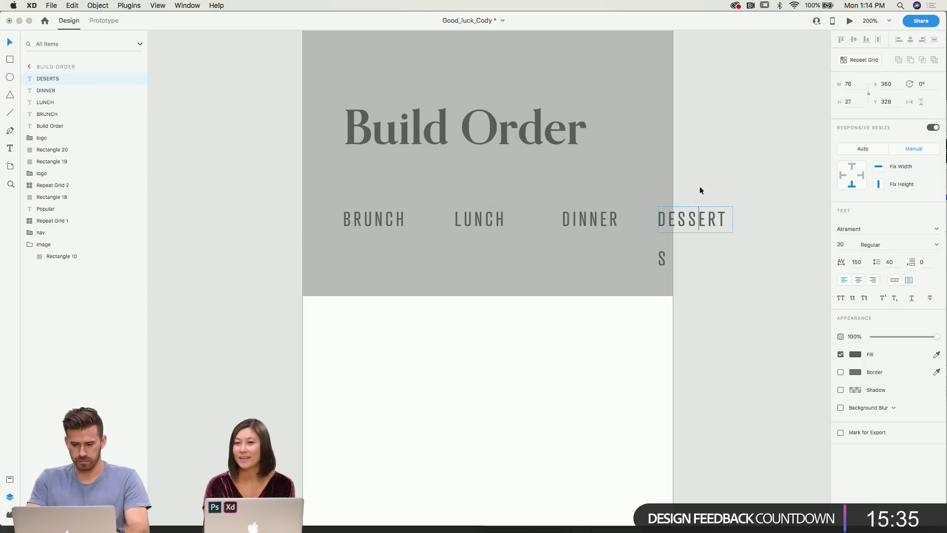
pyautogui.press('Escape')
pyautogui.moveTo(734, 221); pyautogui.dragTo(743, 220)
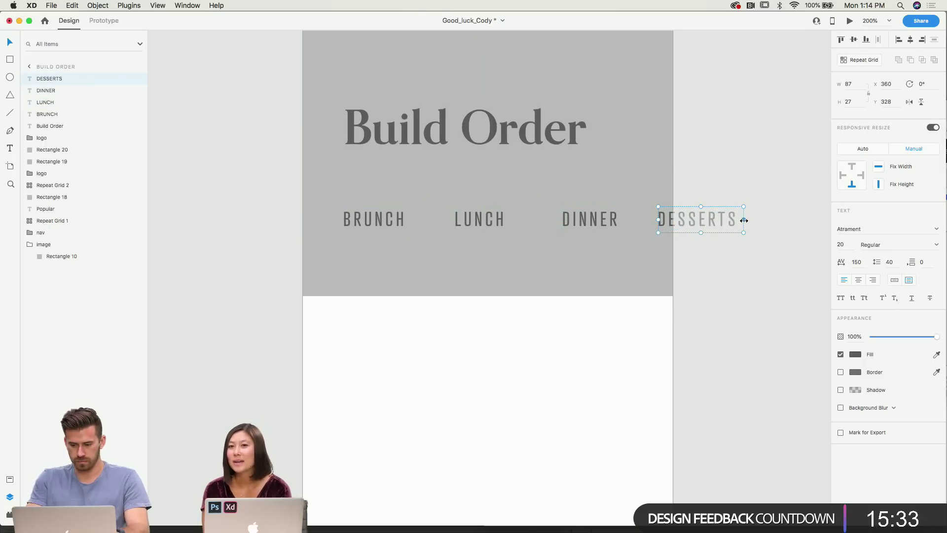
pyautogui.press('Escape')
# Move "DINNER" to about X 258 and "LUNCH" to about X 148, and distribute the four meal labels evenly across the row.
pyautogui.moveTo(588, 220); pyautogui.dragTo(570, 220)
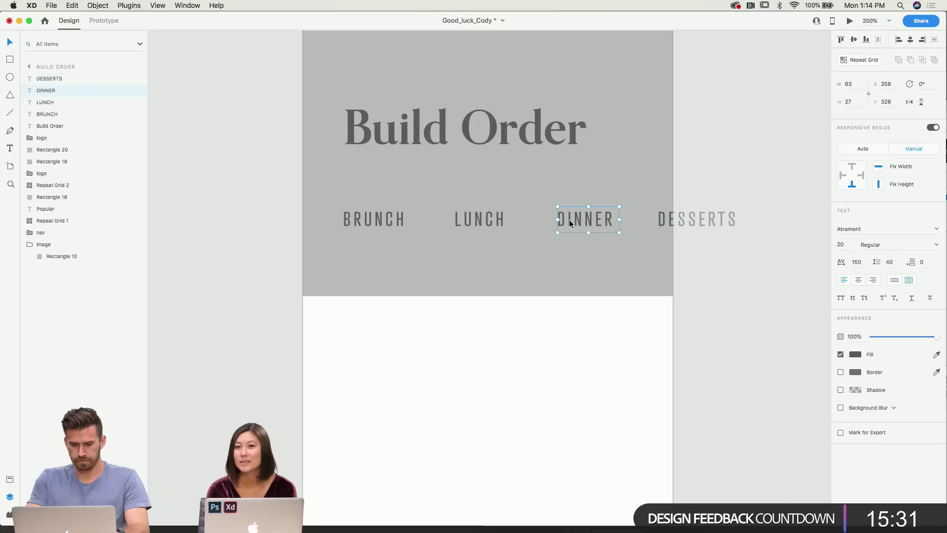
pyautogui.moveTo(471, 220); pyautogui.dragTo(465, 220)
pyautogui.keyDown('shift'); pyautogui.click(585, 220); pyautogui.keyUp('shift')
pyautogui.keyDown('shift'); pyautogui.click(696, 220); pyautogui.keyUp('shift')
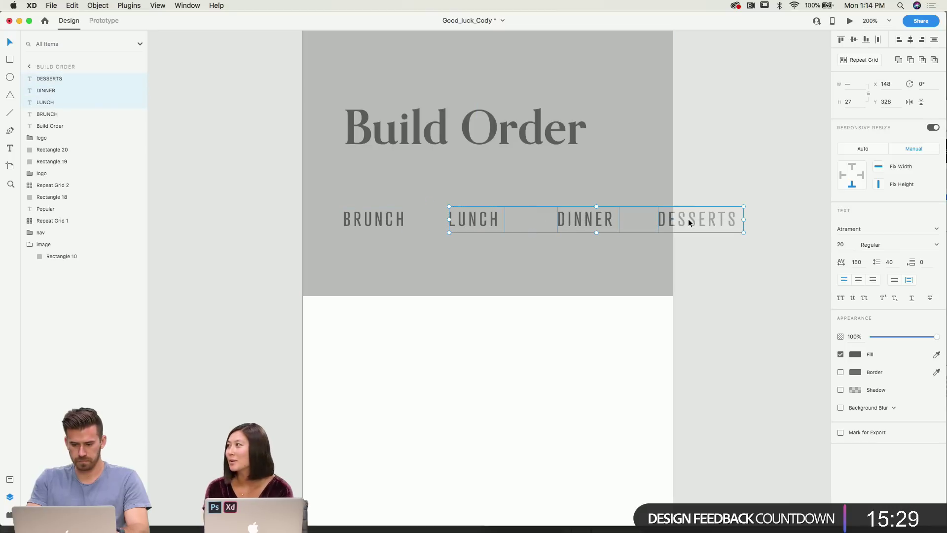
pyautogui.keyDown('shift'); pyautogui.click(391, 220); pyautogui.keyUp('shift')
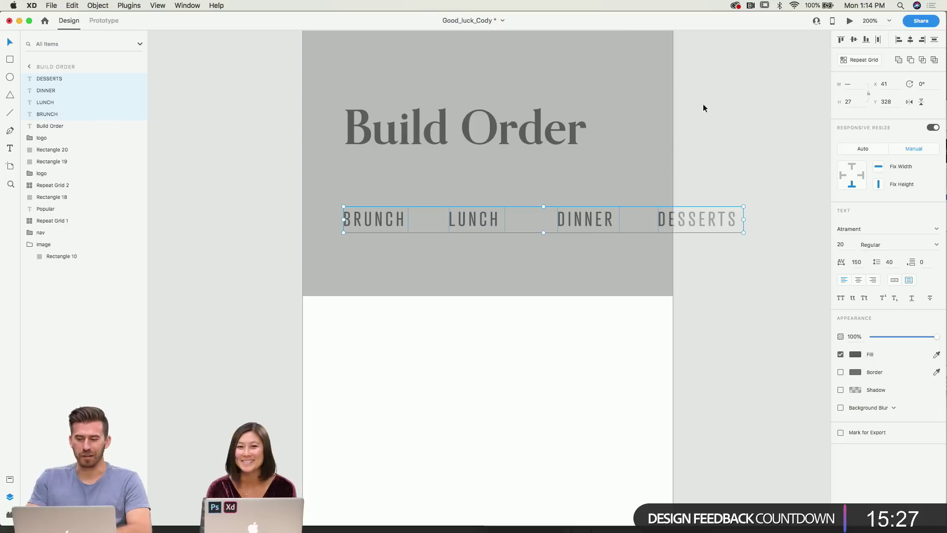
pyautogui.click(877, 40)
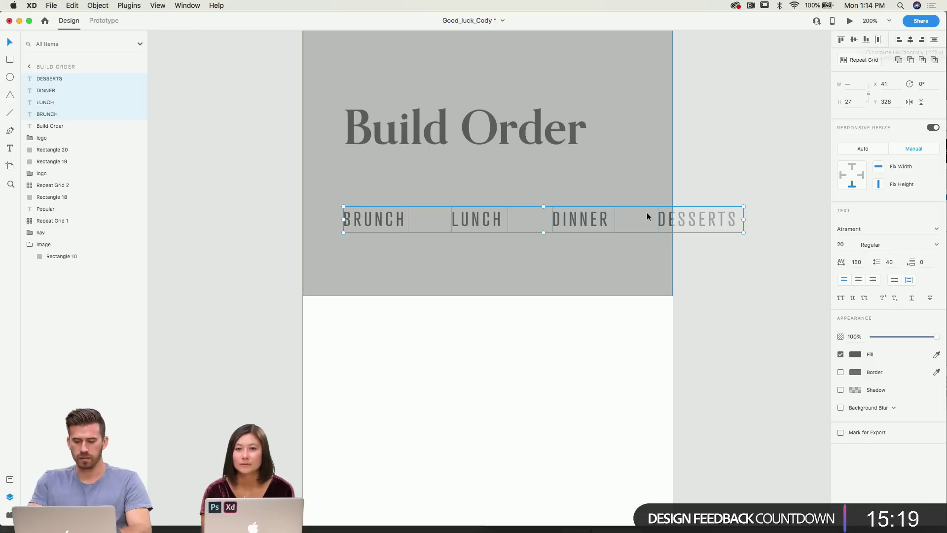
pyautogui.click(717, 260)
pyautogui.scroll(2, 716, 259)
pyautogui.click(673, 267)
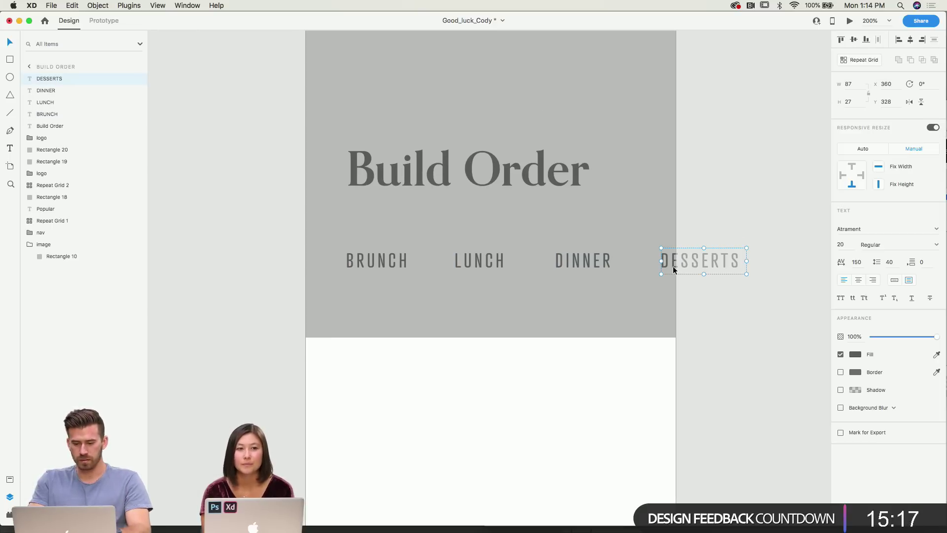
pyautogui.click(709, 342)
pyautogui.scroll(-2, 710, 345)
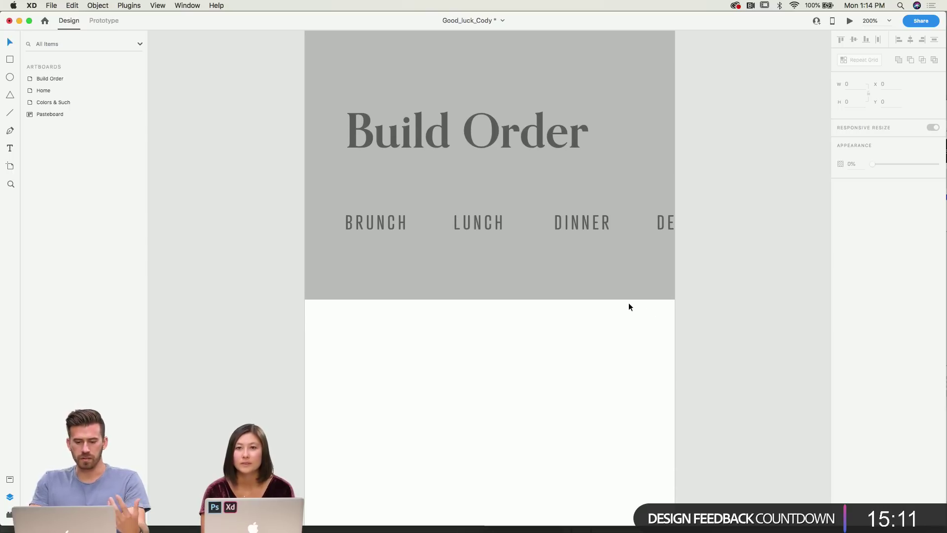
pyautogui.click(371, 231)
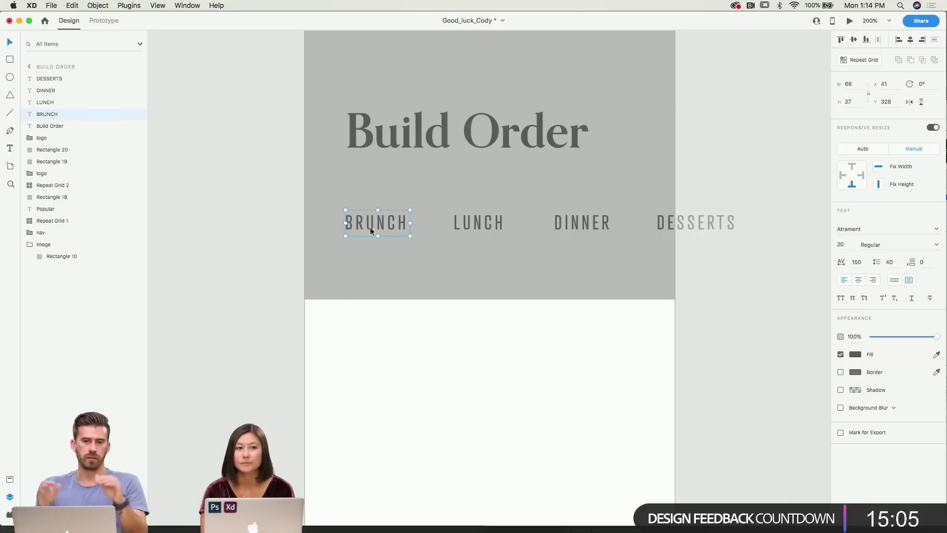
# Draw a horizontal line about 76 long beneath the "BRUNCH" label at about Y 355.5, with a border size of 2.
pyautogui.click(227, 202)
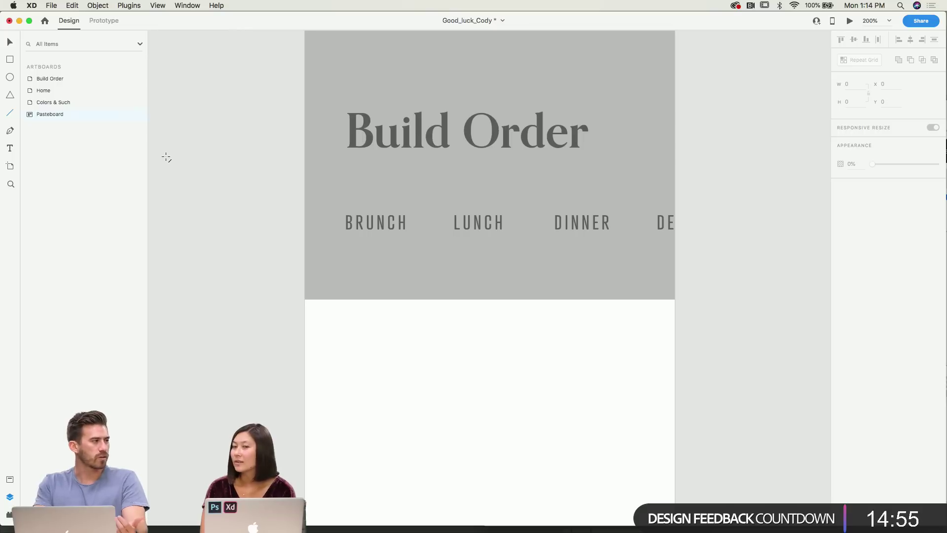
pyautogui.moveTo(338, 237); pyautogui.dragTo(413, 241)
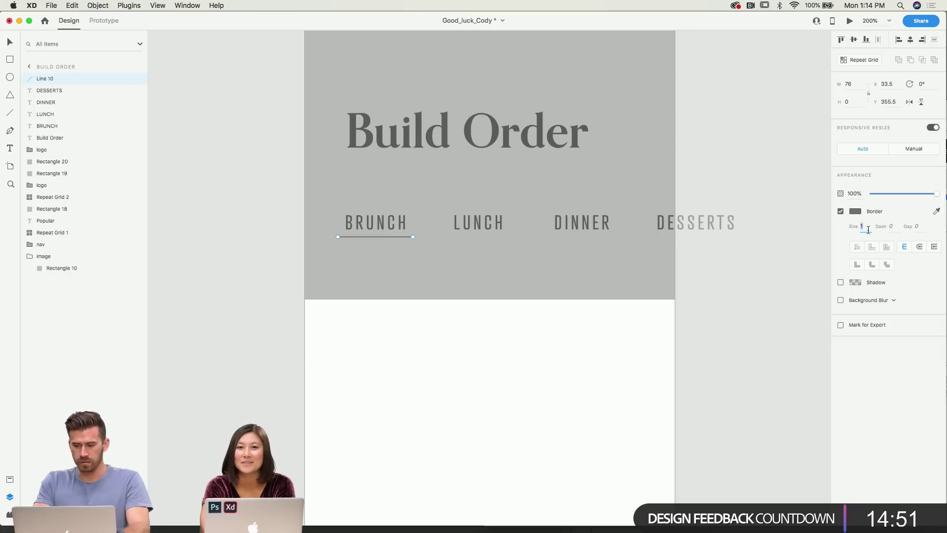
pyautogui.write('2')
pyautogui.press('Return')
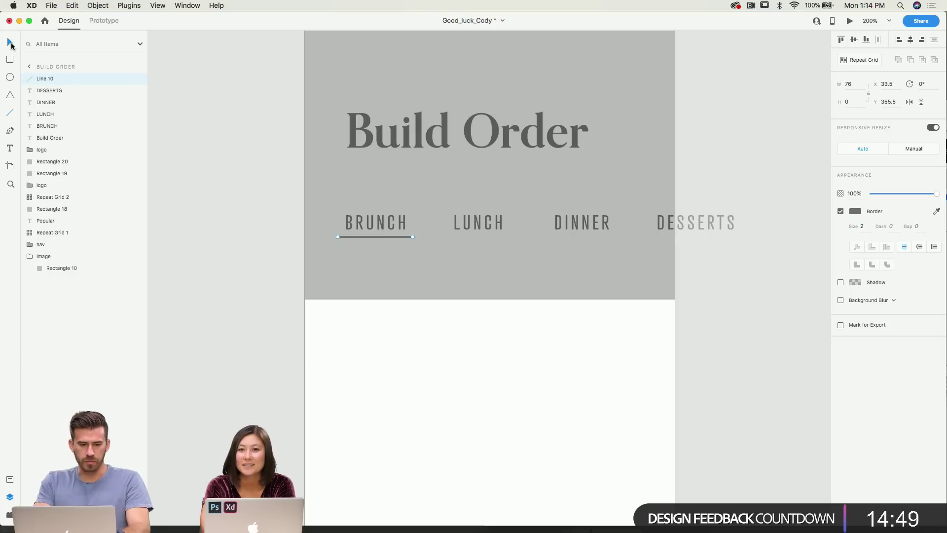
pyautogui.click(408, 280)
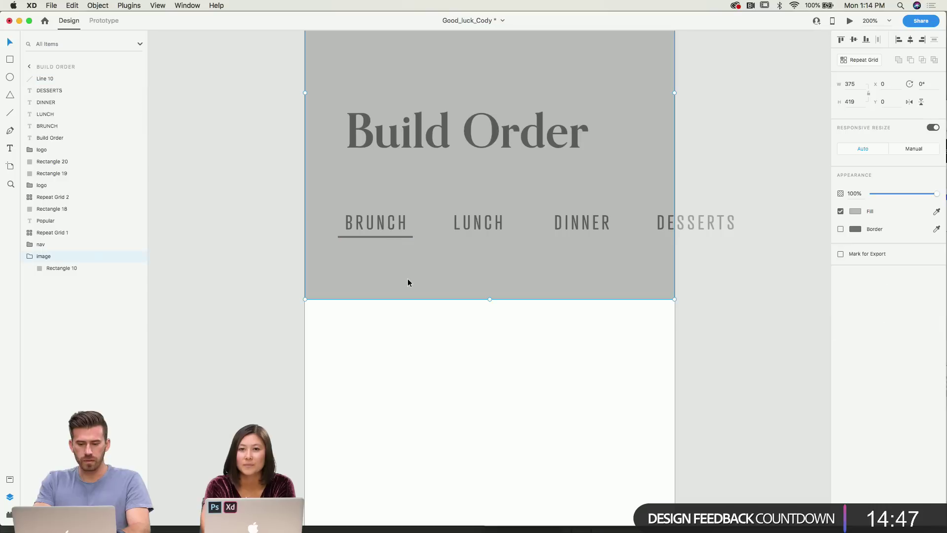
# Group the four meal labels and the line under "BRUNCH" into a single group.
pyautogui.scroll(1, 401, 267)
pyautogui.click(395, 244)
pyautogui.keyDown('shift'); pyautogui.click(395, 237); pyautogui.keyUp('shift')
pyautogui.keyDown('shift'); pyautogui.click(466, 234); pyautogui.keyUp('shift')
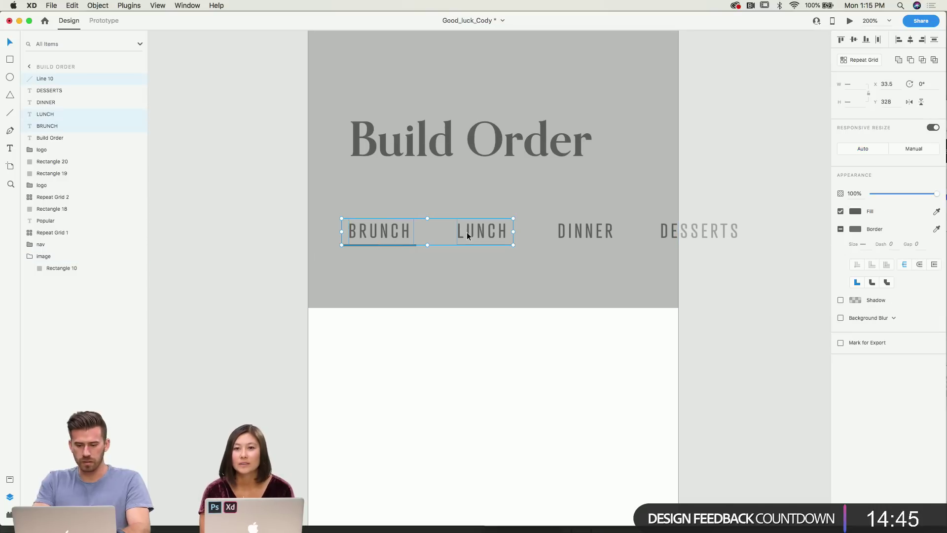
pyautogui.keyDown('shift'); pyautogui.click(572, 229); pyautogui.keyUp('shift')
pyautogui.keyDown('shift'); pyautogui.click(666, 230); pyautogui.keyUp('shift')
pyautogui.rightClick(664, 229)
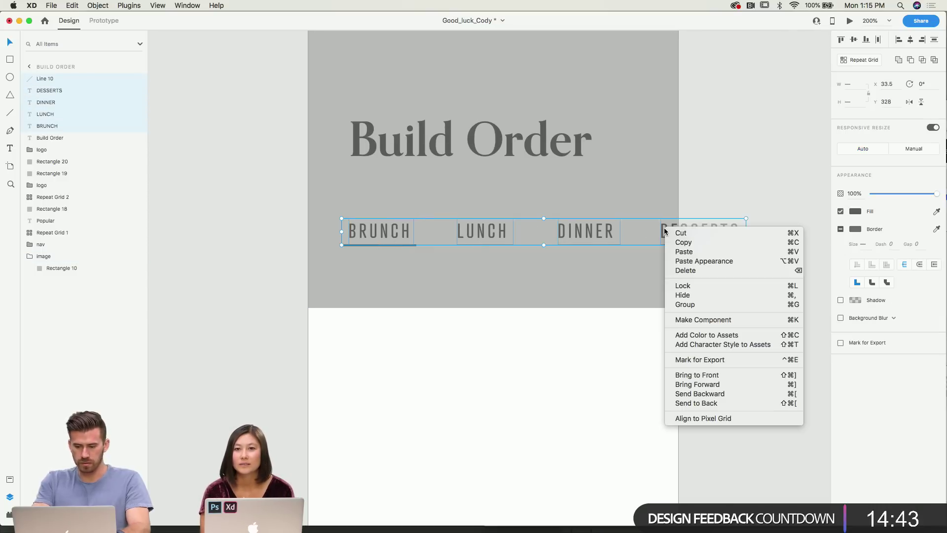
pyautogui.click(684, 304)
# Rename the new meal label group as nav_2.
pyautogui.doubleClick(52, 78)
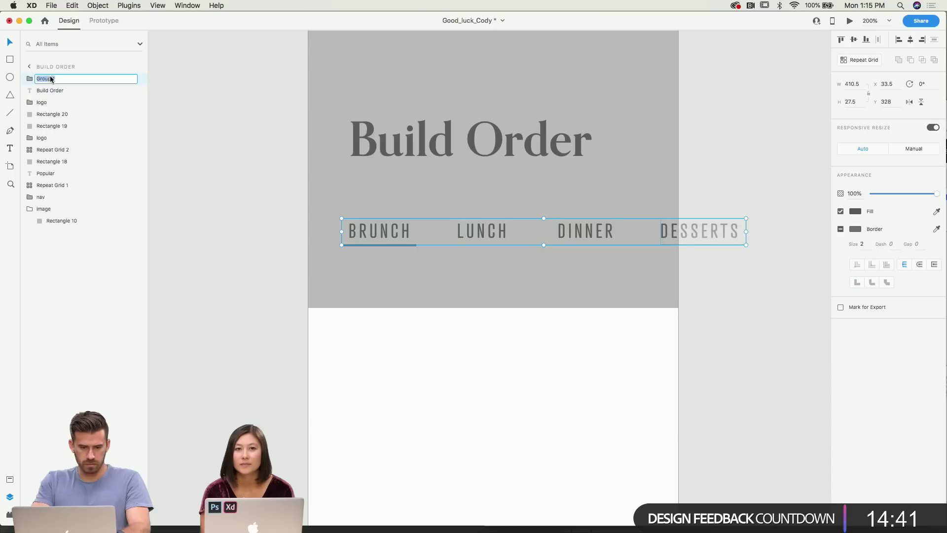
pyautogui.write('nav_')
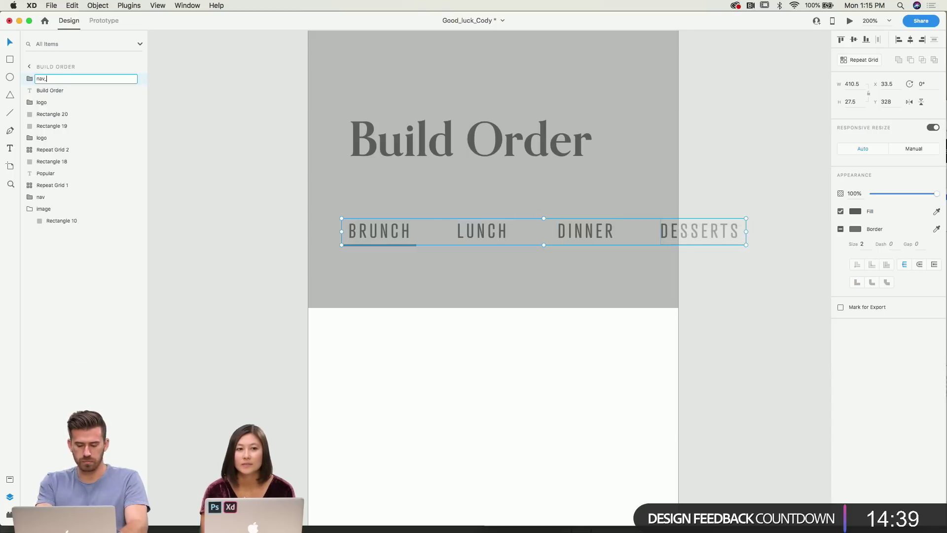
pyautogui.write('2')
pyautogui.press('Return')
pyautogui.click(28, 209)
pyautogui.scroll(-1, 385, 228)
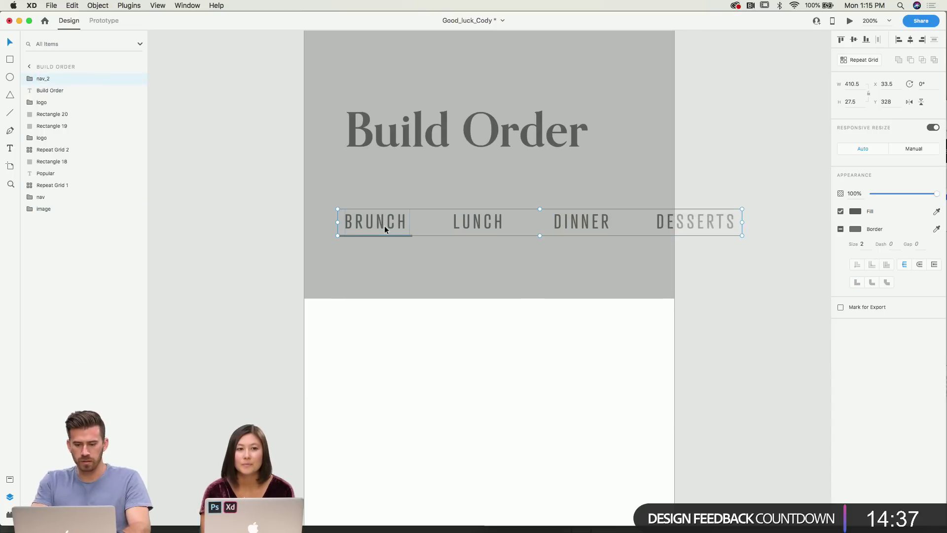
pyautogui.press('super+minus')
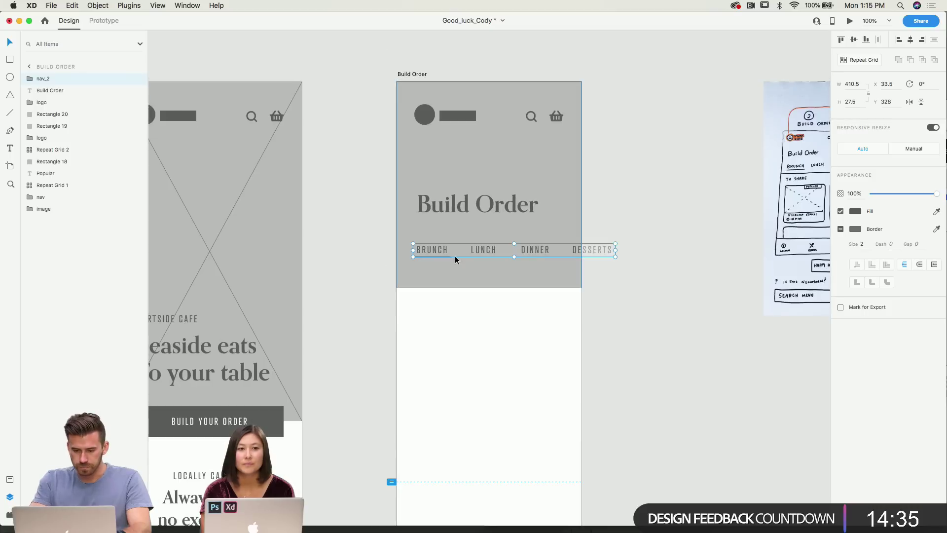
# Rename the meal label group as tabs.
pyautogui.doubleClick(44, 79)
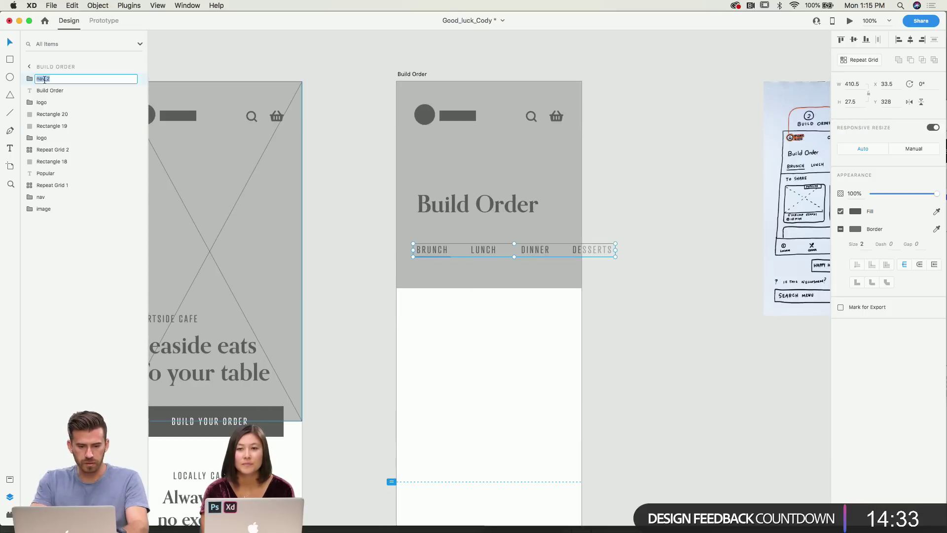
pyautogui.write('tabs')
pyautogui.press('Return')
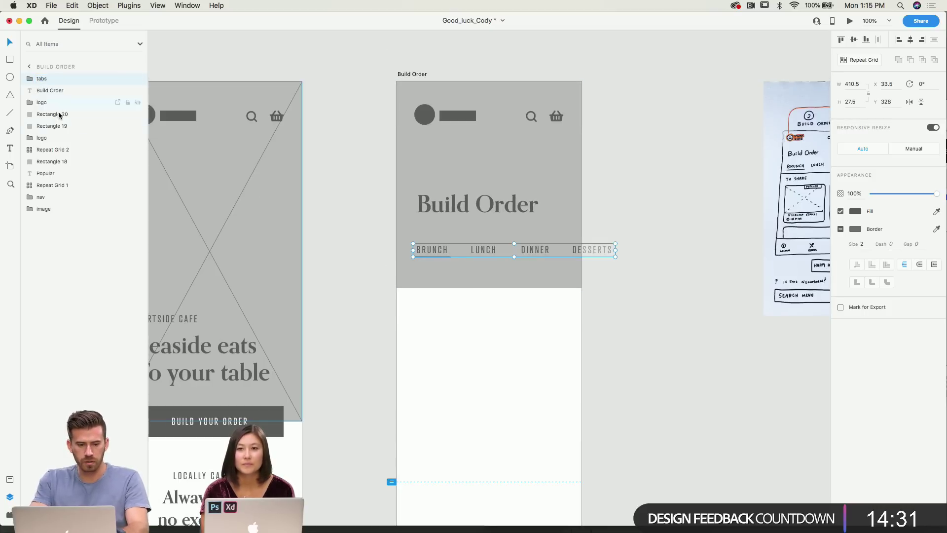
pyautogui.click(464, 305)
# Move the tabs group down to about Y 346, nearer the lower edge of the grey header block.
pyautogui.hscroll(3, 548, 362)
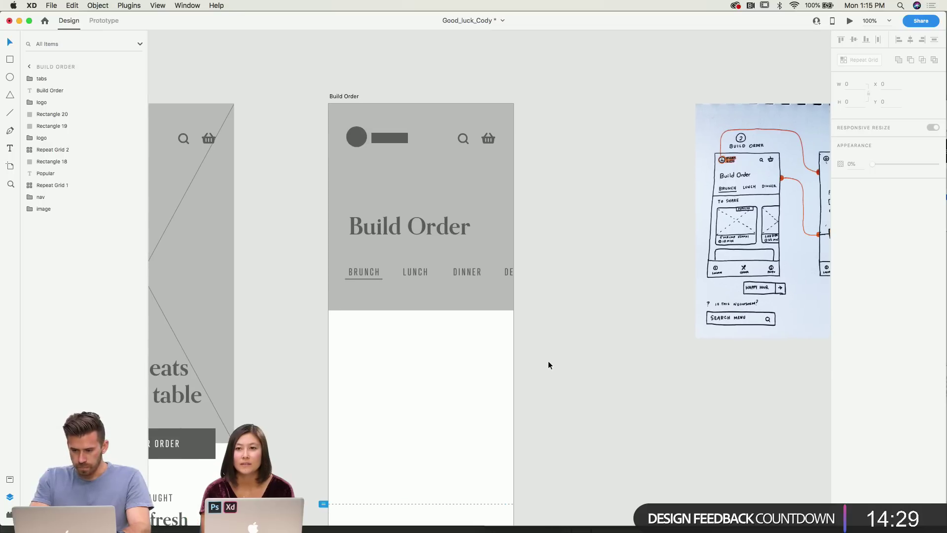
pyautogui.scroll(-2, 508, 361)
pyautogui.hscroll(-2, 508, 361)
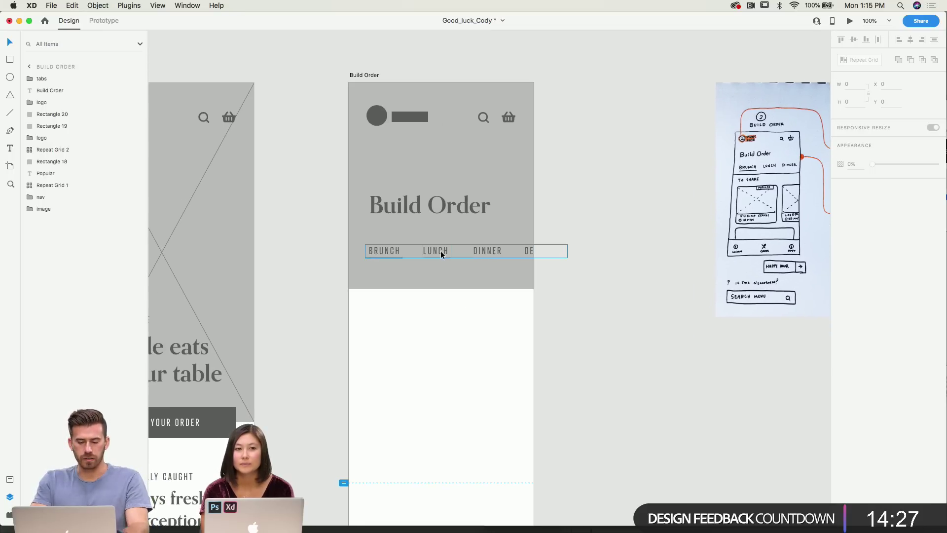
pyautogui.moveTo(440, 251); pyautogui.dragTo(439, 258)
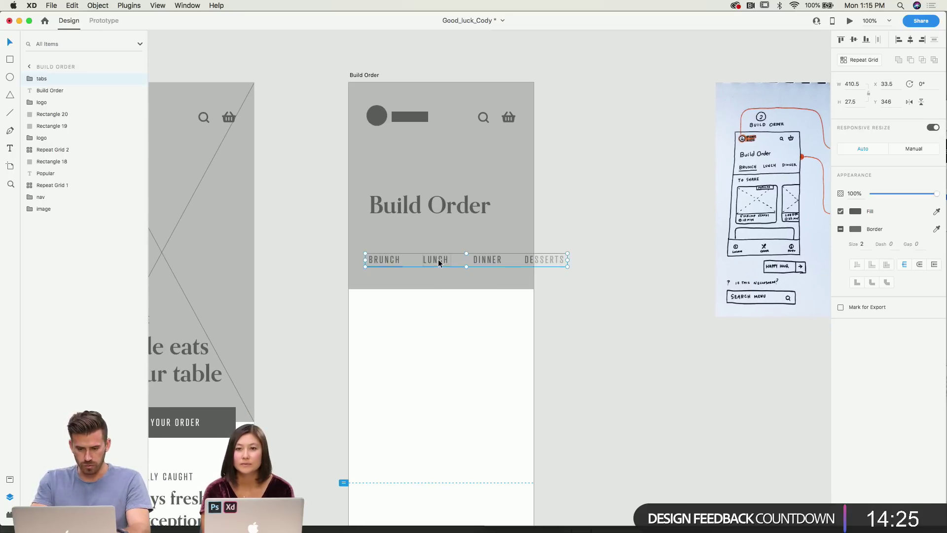
pyautogui.click(435, 308)
# Move the "Popular" heading and its card grid together up the Build Order artboard to about Y 438, just below the grey header block.
pyautogui.scroll(-10, 435, 308)
pyautogui.hscroll(-5, 435, 308)
pyautogui.scroll(-8, 435, 312)
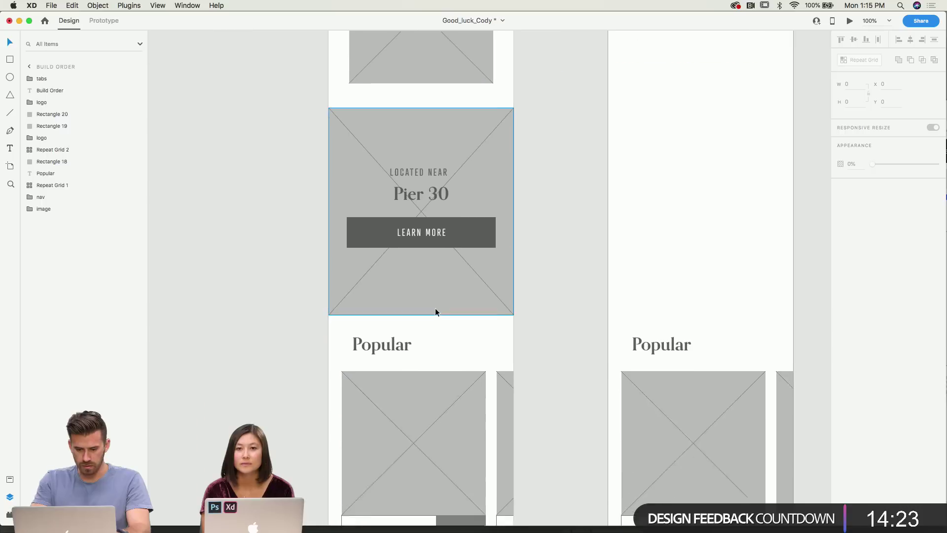
pyautogui.click(435, 312)
pyautogui.scroll(7, 435, 308)
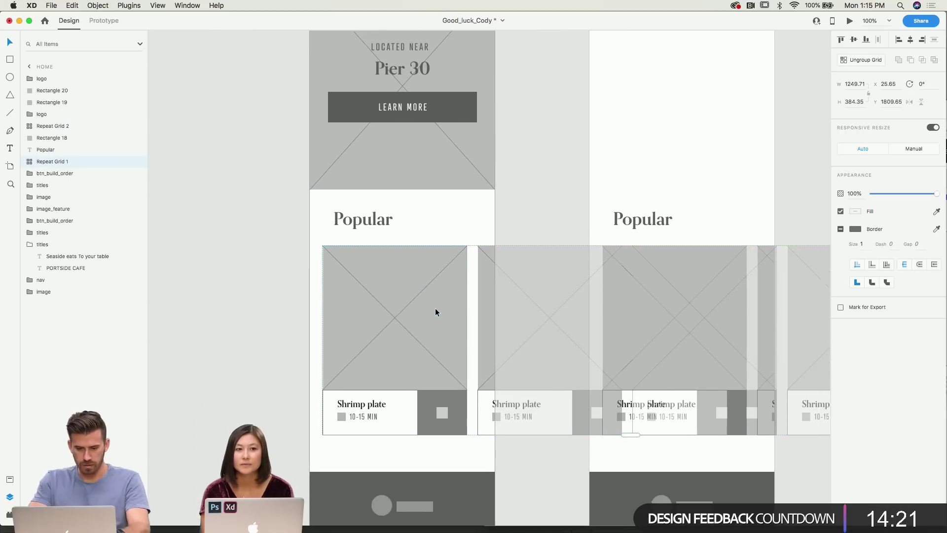
pyautogui.hscroll(4, 435, 307)
pyautogui.click(444, 285)
pyautogui.scroll(-5, 445, 285)
pyautogui.moveTo(445, 293); pyautogui.dragTo(484, 392)
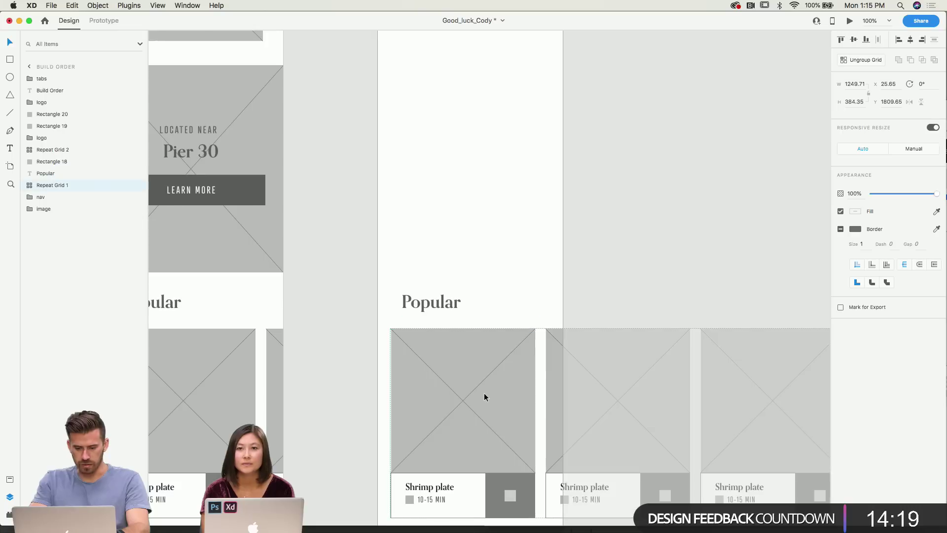
pyautogui.moveTo(452, 342); pyautogui.dragTo(457, 167)
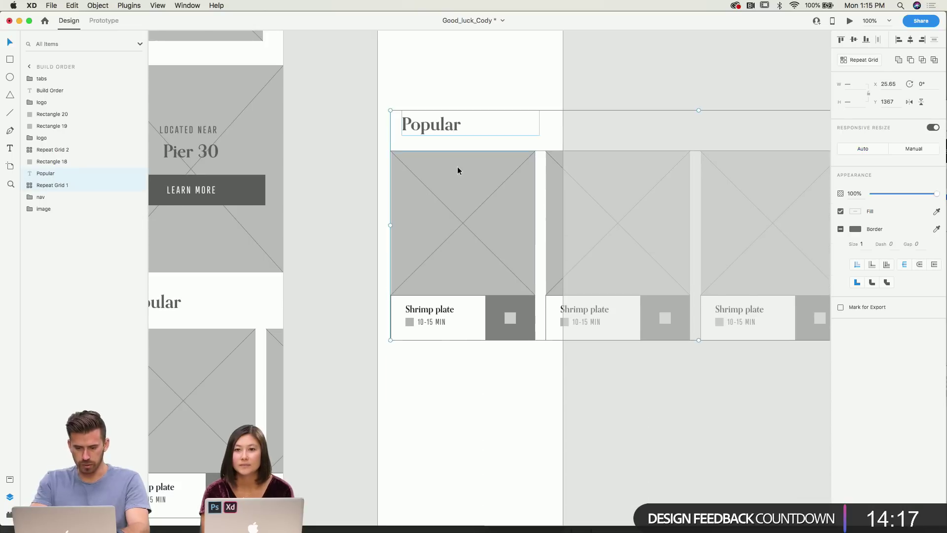
pyautogui.scroll(4, 464, 292)
pyautogui.moveTo(465, 292); pyautogui.dragTo(465, 195)
pyautogui.scroll(3, 468, 283)
pyautogui.moveTo(467, 283); pyautogui.dragTo(467, 221)
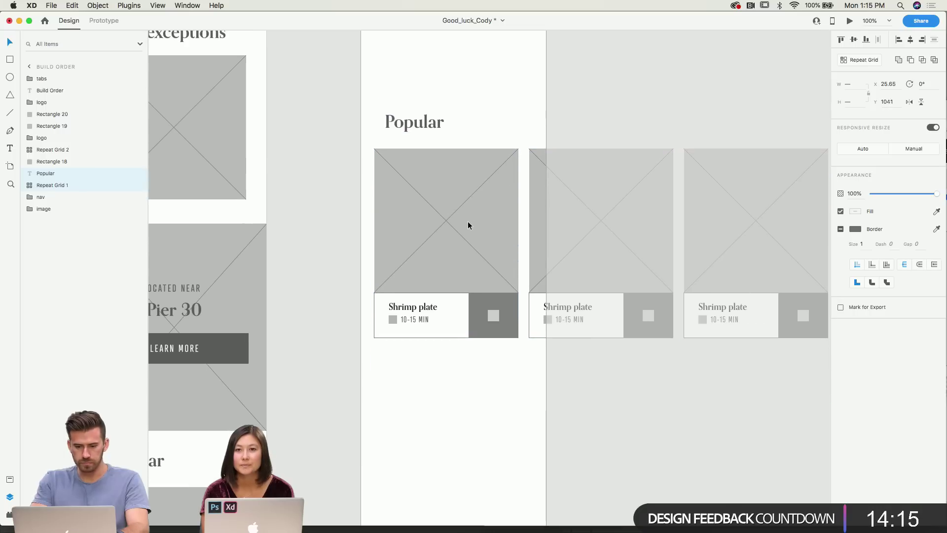
pyautogui.scroll(4, 467, 221)
pyautogui.moveTo(459, 312); pyautogui.dragTo(462, 181)
pyautogui.scroll(4, 456, 186)
pyautogui.scroll(5, 440, 236)
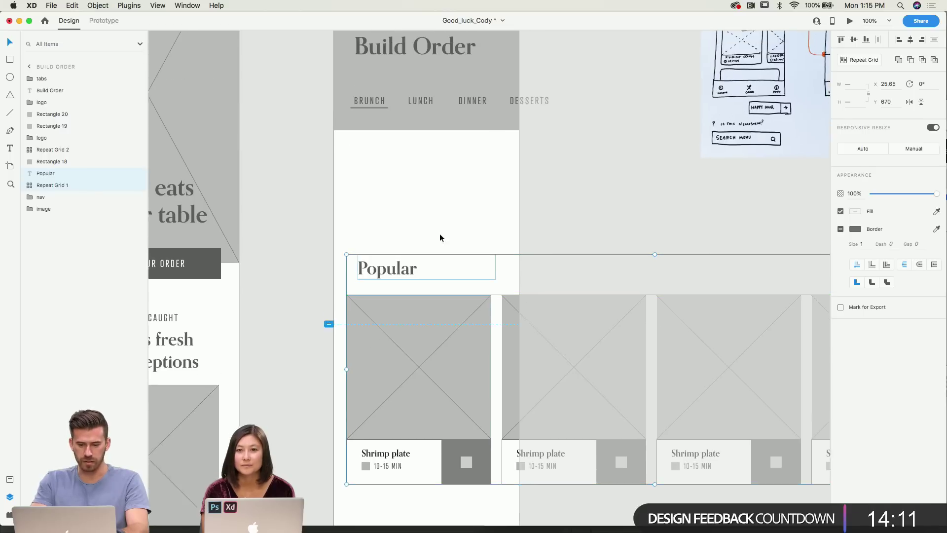
pyautogui.moveTo(422, 360); pyautogui.dragTo(426, 243)
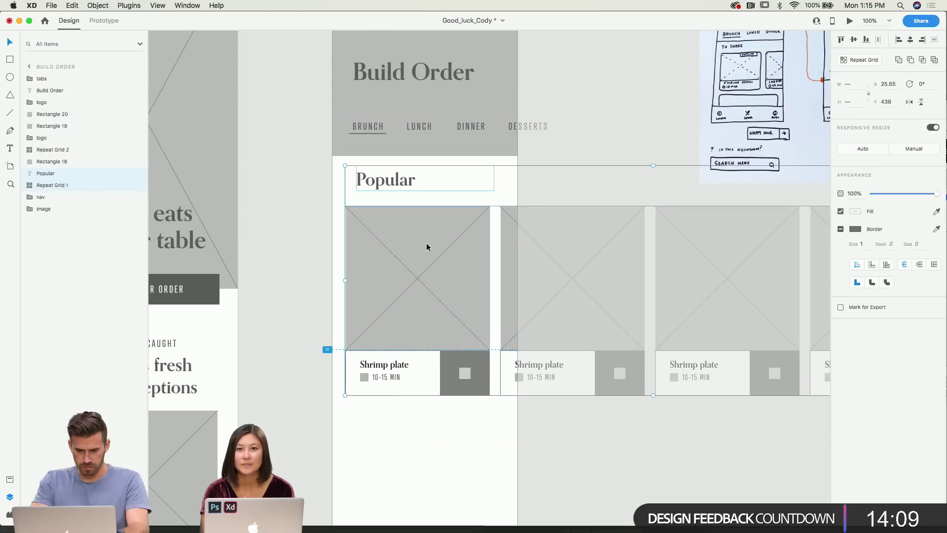
pyautogui.click(309, 190)
pyautogui.click(424, 223)
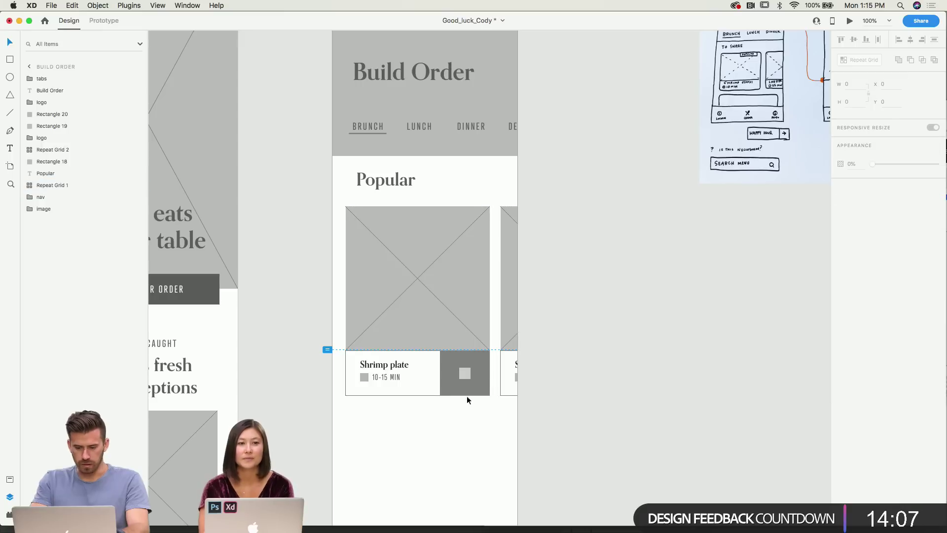
# Change the "Popular" heading on the Build Order artboard to "To Share" and narrow its text box to about 191.
pyautogui.doubleClick(401, 187)
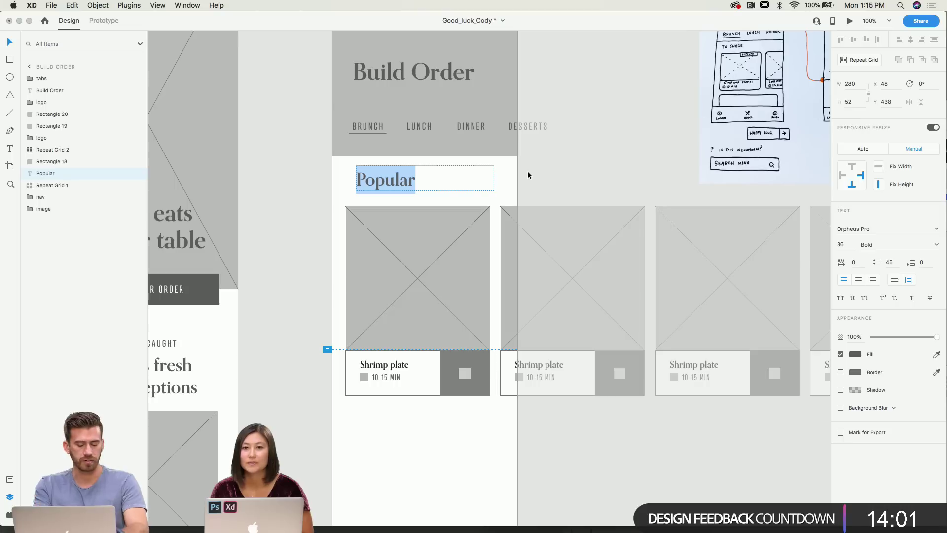
pyautogui.write('To Sha')
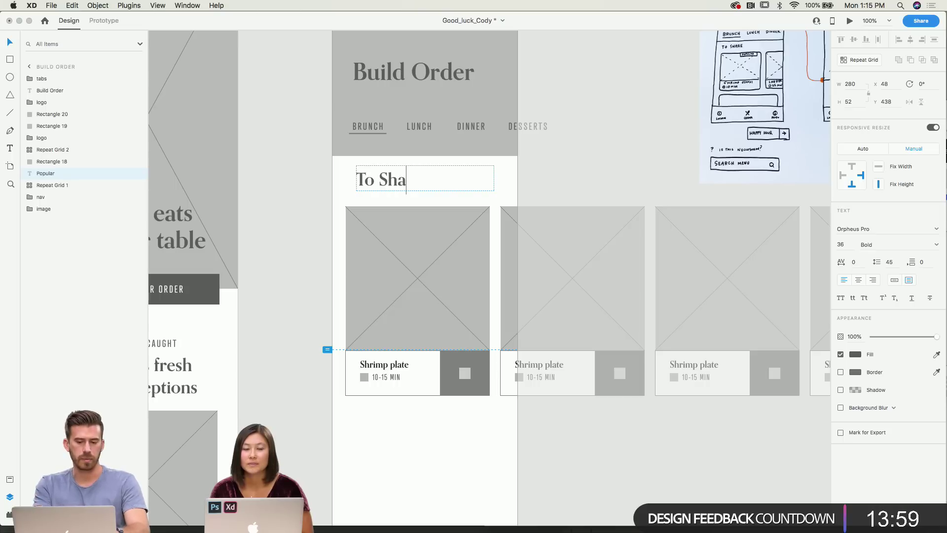
pyautogui.write('re')
pyautogui.press('Escape')
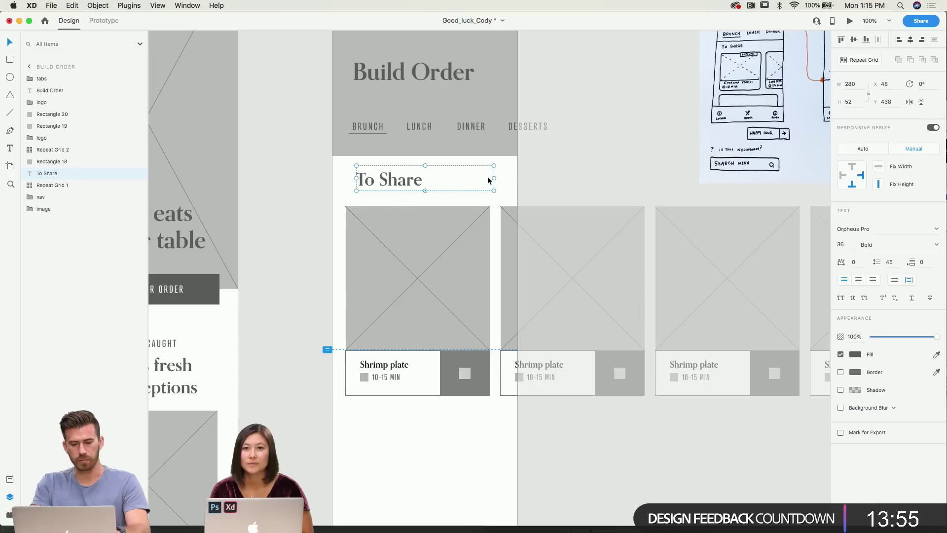
pyautogui.moveTo(493, 178); pyautogui.dragTo(450, 178)
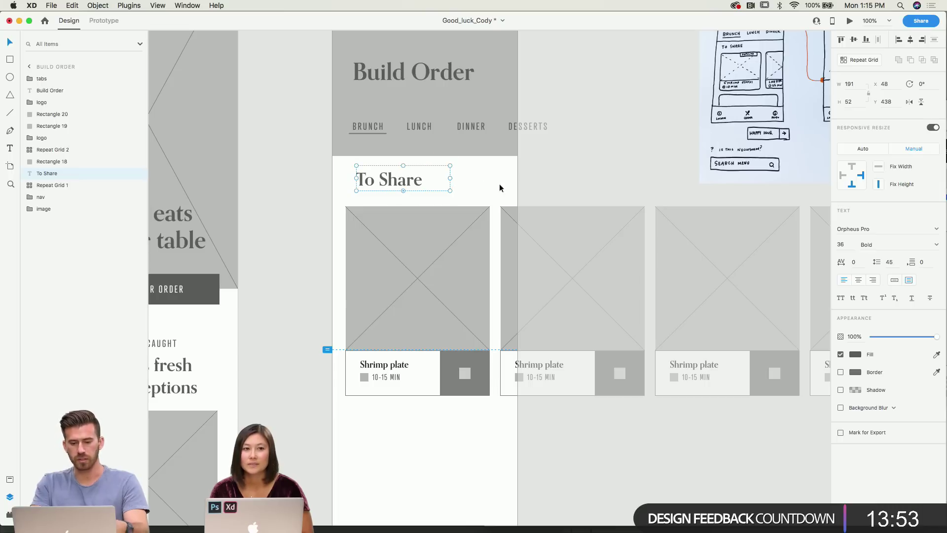
# Examine the "To Share" section and the empty area below it, and compare them with the hand-drawn Build Order sketch.
pyautogui.click(430, 322)
pyautogui.scroll(-1, 430, 321)
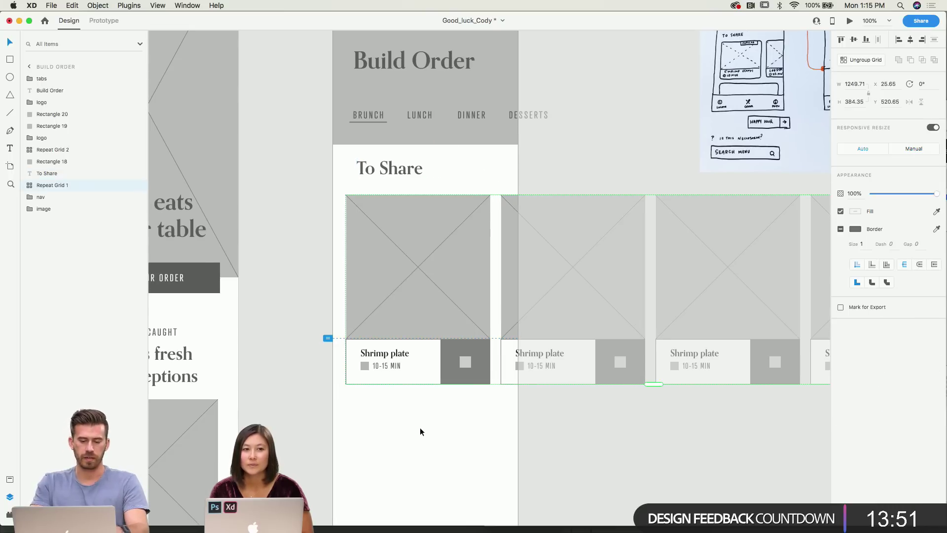
pyautogui.scroll(-3, 420, 431)
pyautogui.click(427, 422)
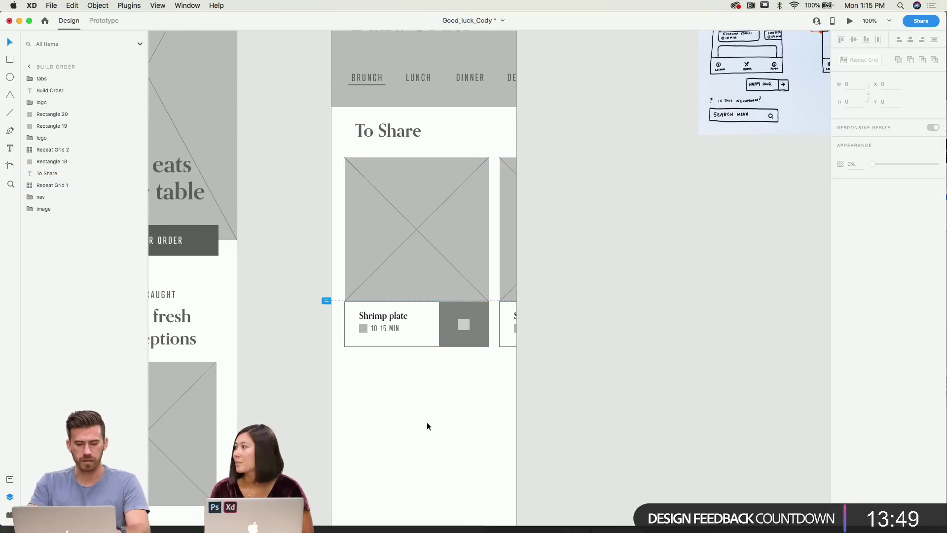
pyautogui.click(424, 280)
pyautogui.click(399, 141)
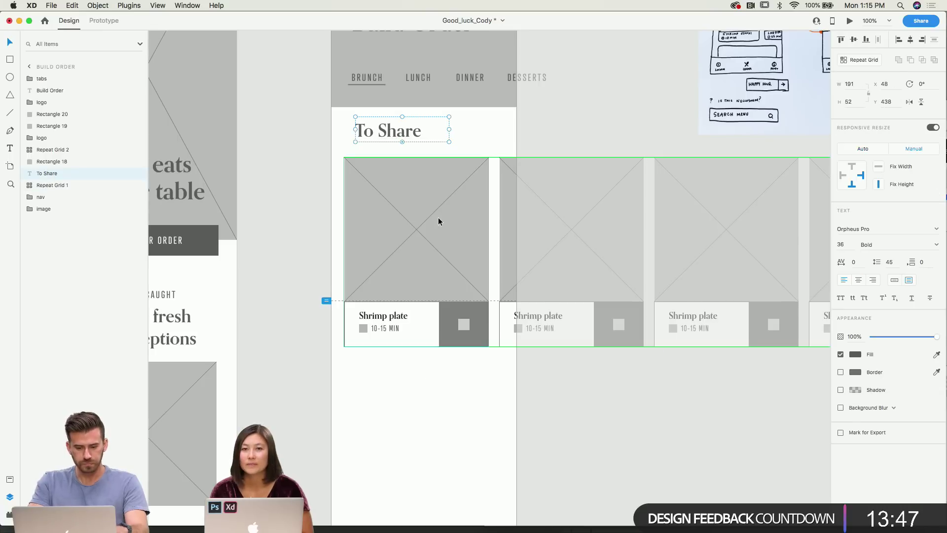
pyautogui.scroll(-3, 438, 222)
pyautogui.scroll(-3, 443, 242)
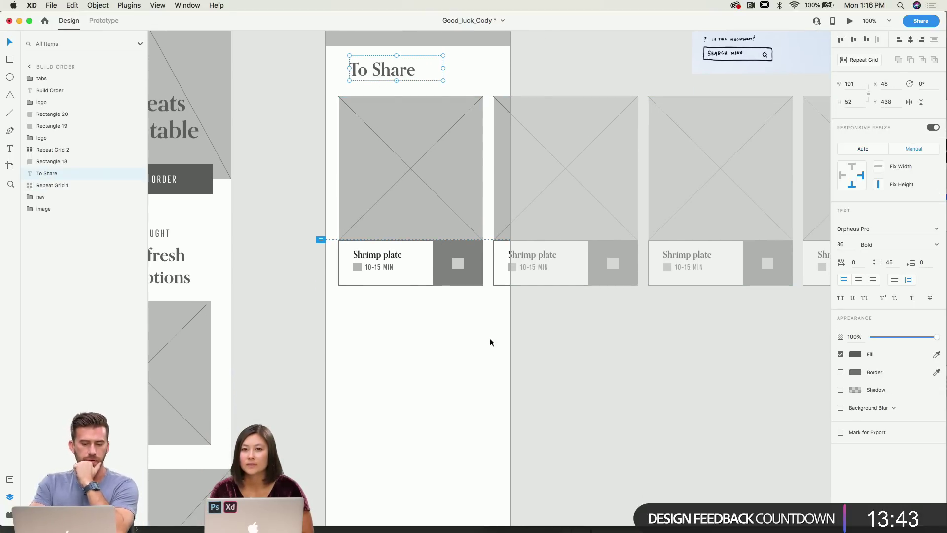
pyautogui.click(408, 332)
pyautogui.scroll(10, 407, 330)
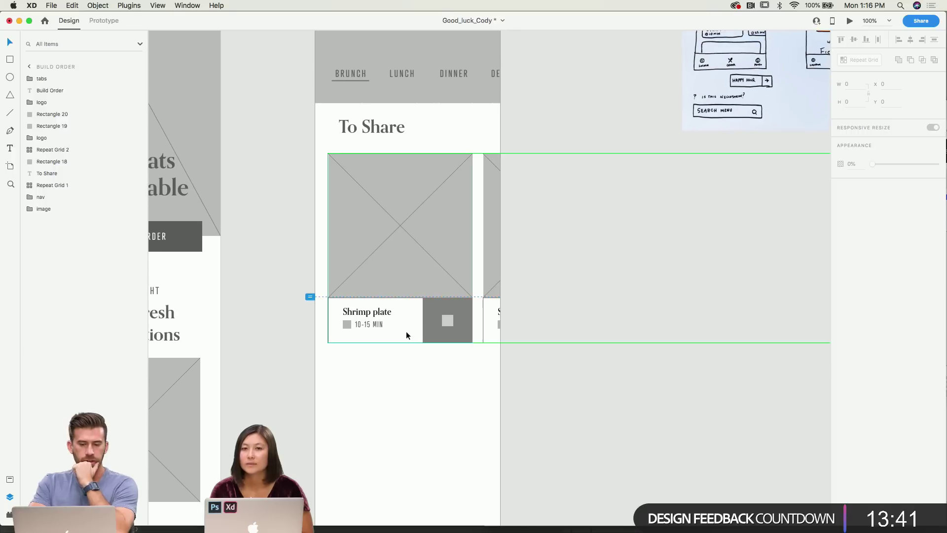
pyautogui.hscroll(8, 407, 330)
pyautogui.scroll(2, 406, 330)
pyautogui.hscroll(9, 406, 331)
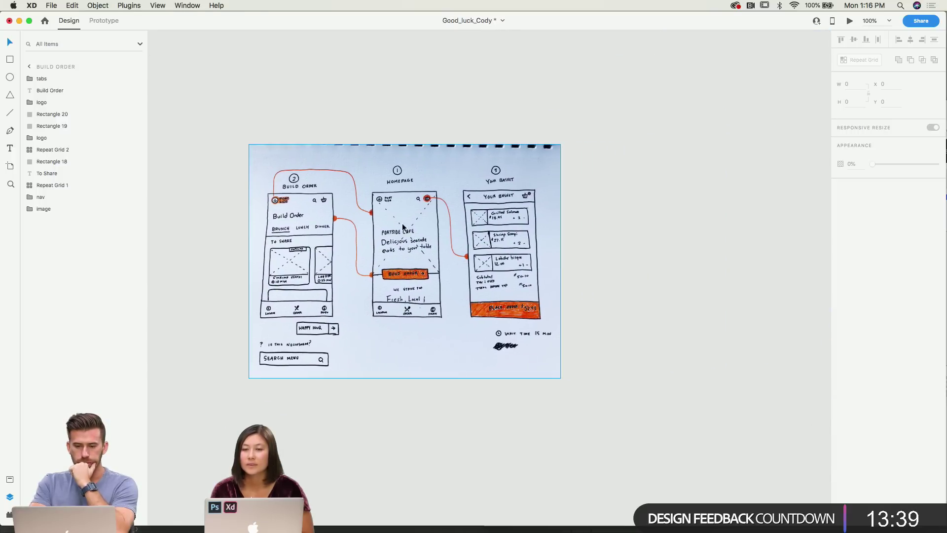
# Copy the second sketch photo, IMG_1953, from the Adobe_Live_2019 document and paste it onto the Good_luck_Cody pasteboard.
pyautogui.click(187, 6)
pyautogui.click(208, 82)
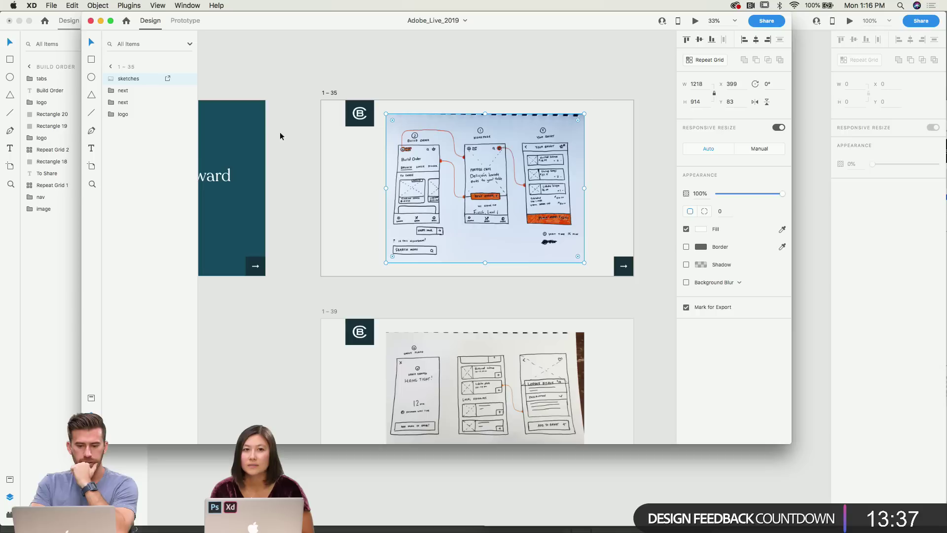
pyautogui.scroll(-5, 466, 310)
pyautogui.click(466, 309)
pyautogui.press('super+c')
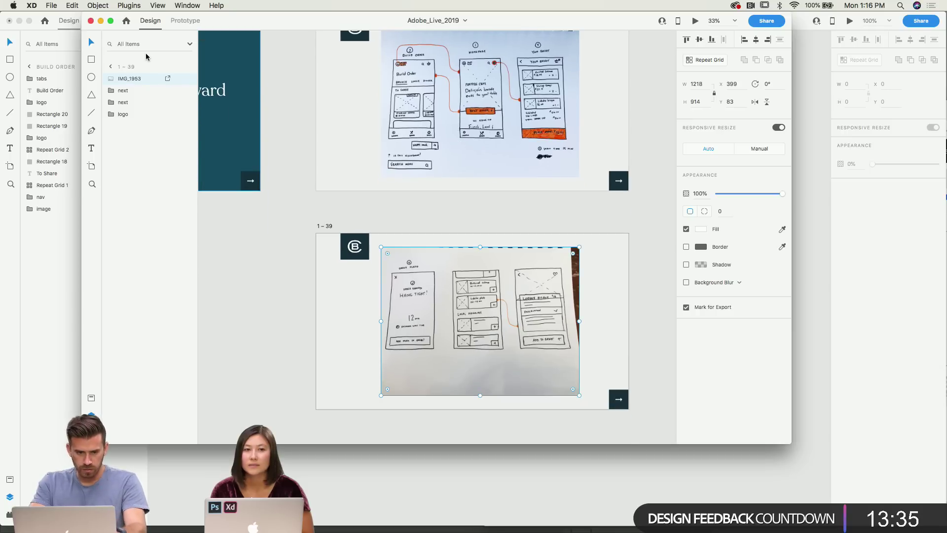
pyautogui.click(50, 25)
pyautogui.press('super+v')
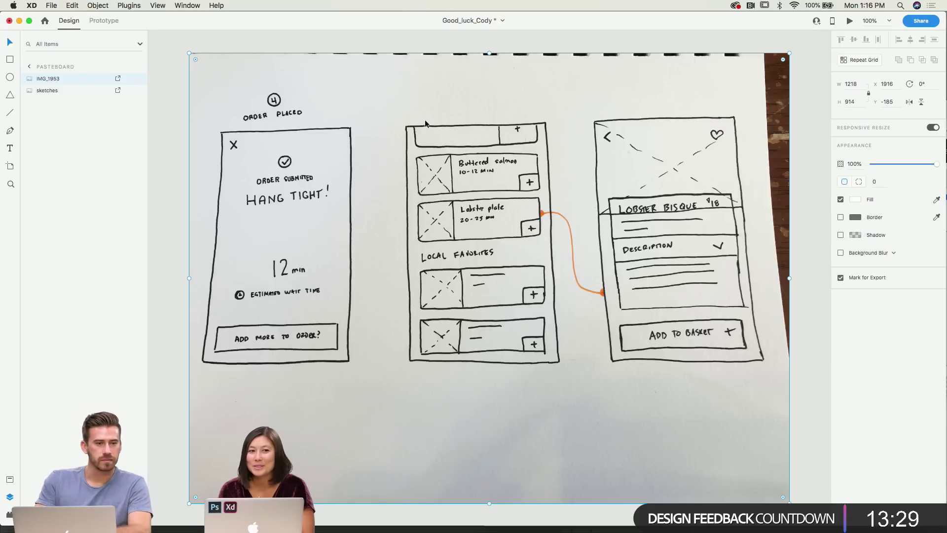
# Place the IMG_1953 sketch photo beneath the first sketch and scale it down to about 714 by 536.
pyautogui.moveTo(487, 152); pyautogui.dragTo(473, 250)
pyautogui.scroll(-2, 473, 250)
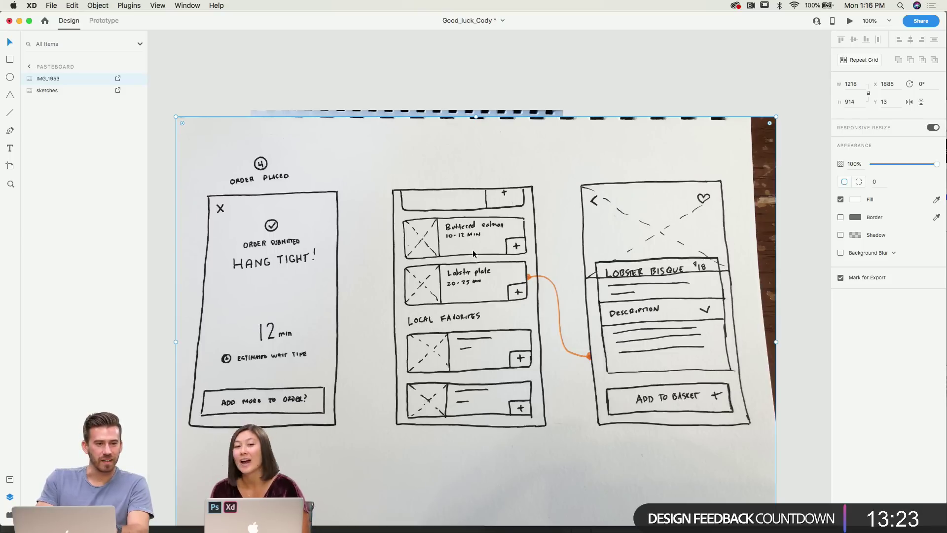
pyautogui.moveTo(473, 253); pyautogui.dragTo(464, 371)
pyautogui.scroll(-5, 285, 225)
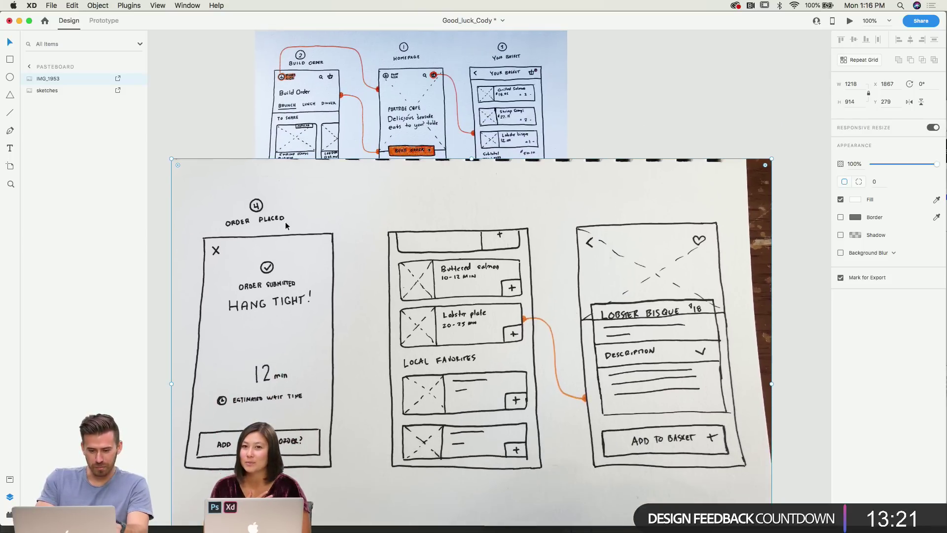
pyautogui.moveTo(171, 157)
pyautogui.mouseDown()
pyautogui.moveTo(260, 245)
pyautogui.moveTo(252, 261)
pyautogui.mouseUp()
pyautogui.moveTo(333, 309); pyautogui.dragTo(336, 311)
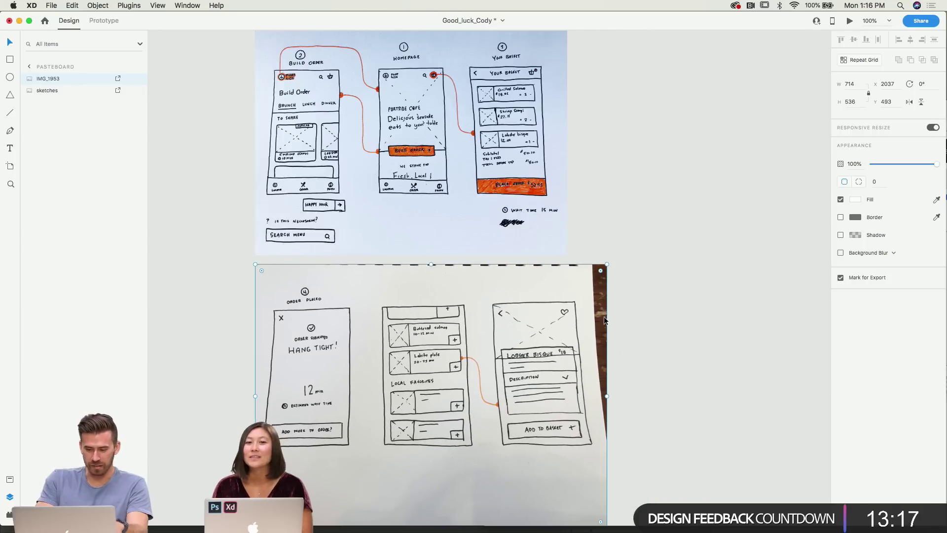
# Scale the IMG_1953 sketch photo down to about 627 by 470 and move it up to about Y 517, closer to the first sketch.
pyautogui.moveTo(607, 264); pyautogui.dragTo(541, 305)
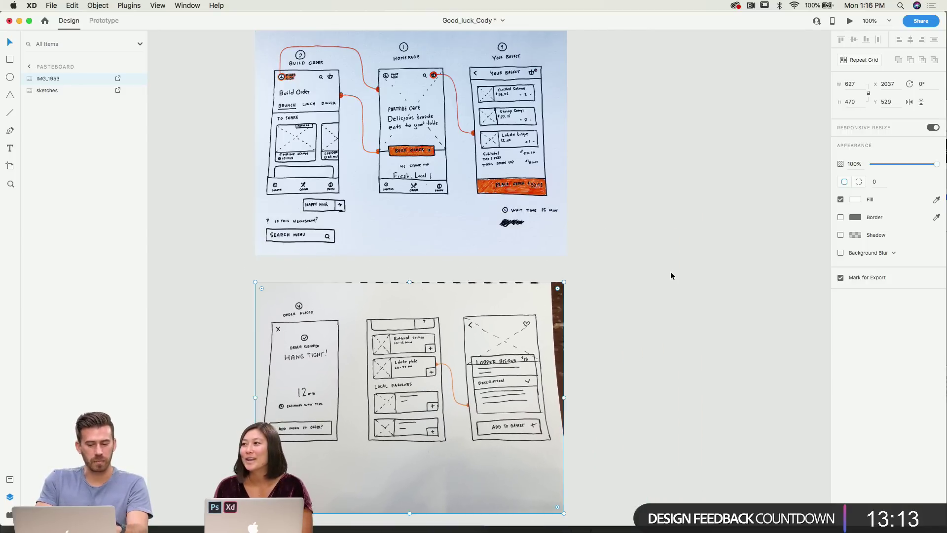
pyautogui.scroll(-2, 670, 271)
pyautogui.hscroll(-2, 670, 271)
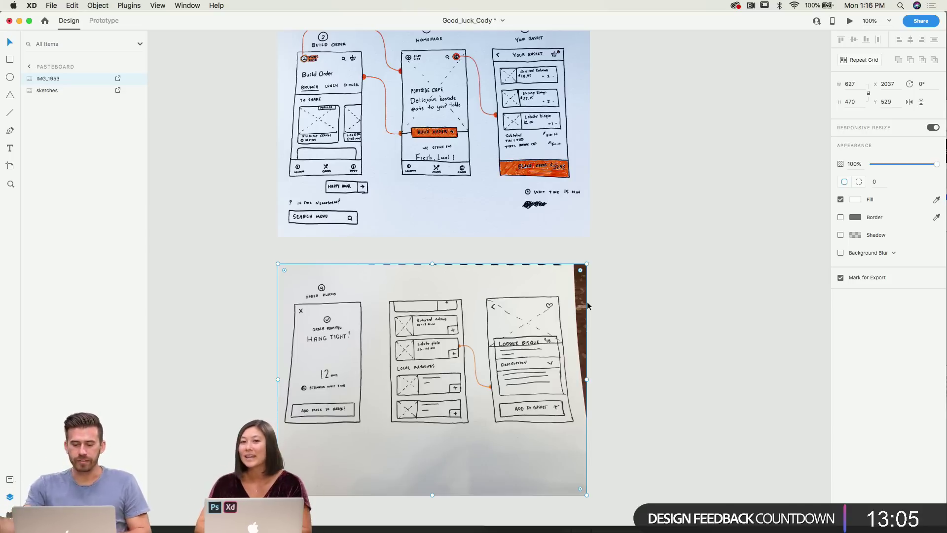
pyautogui.click(646, 305)
pyautogui.scroll(-1, 566, 299)
pyautogui.hscroll(-1, 566, 299)
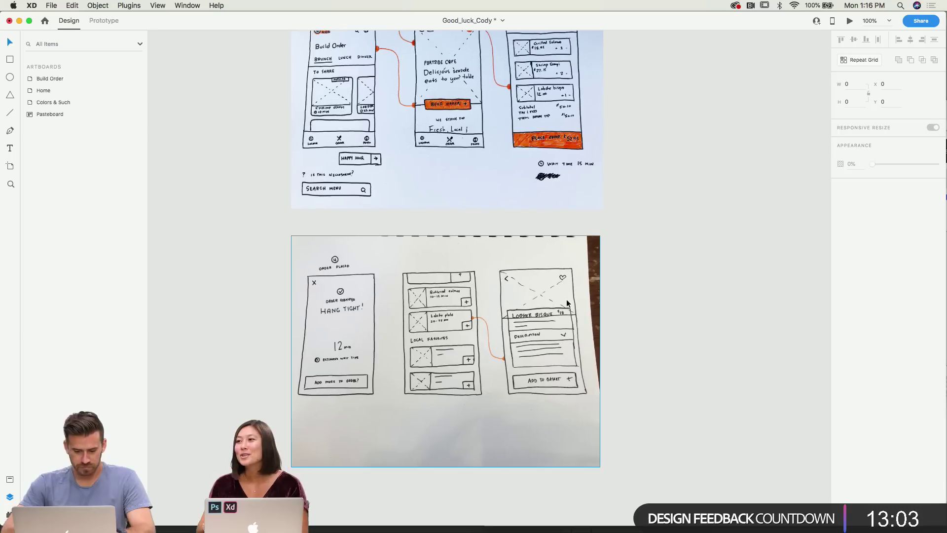
pyautogui.click(567, 301)
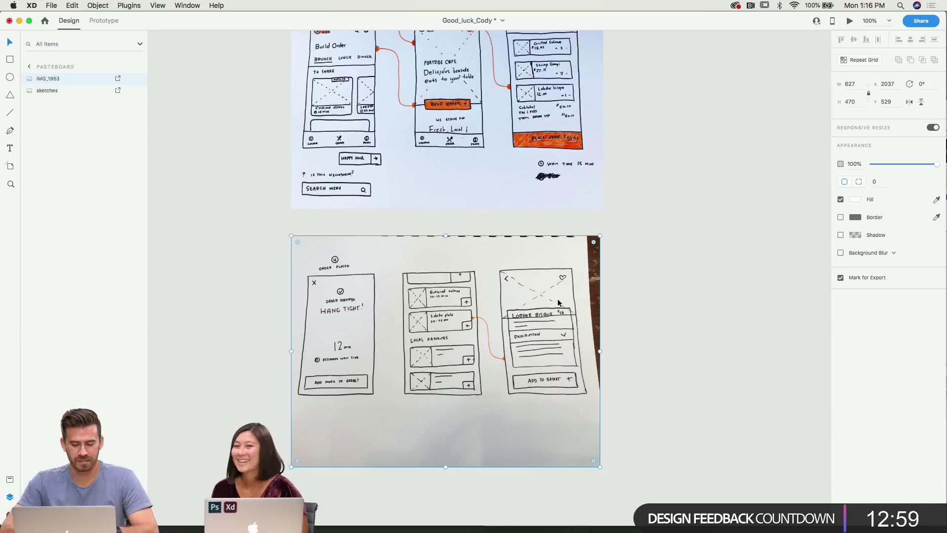
pyautogui.moveTo(543, 297); pyautogui.dragTo(544, 291)
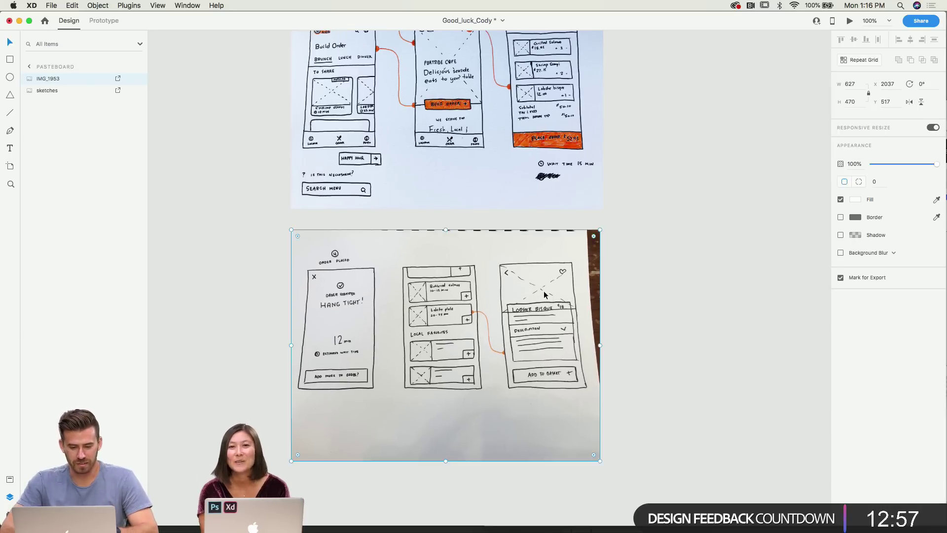
pyautogui.click(607, 303)
pyautogui.click(587, 309)
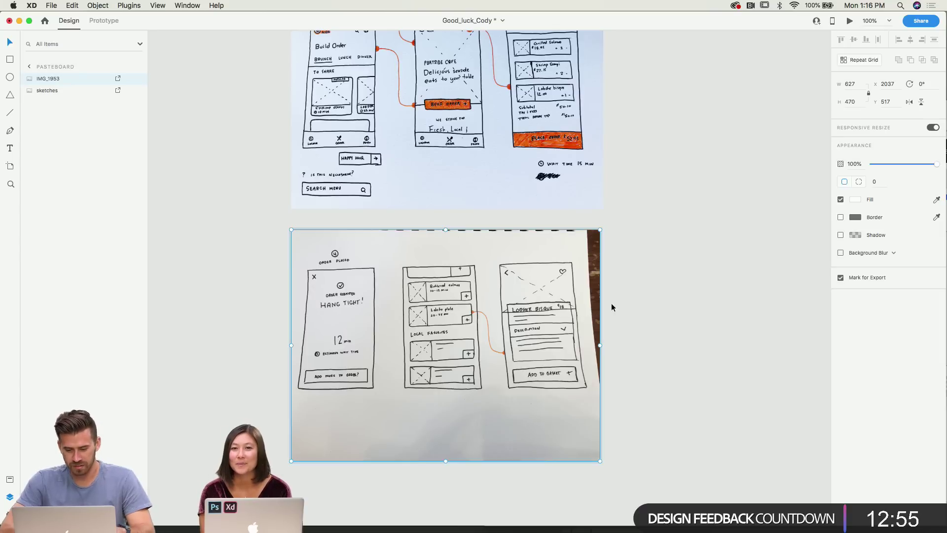
pyautogui.click(629, 301)
pyautogui.click(630, 299)
pyautogui.click(626, 319)
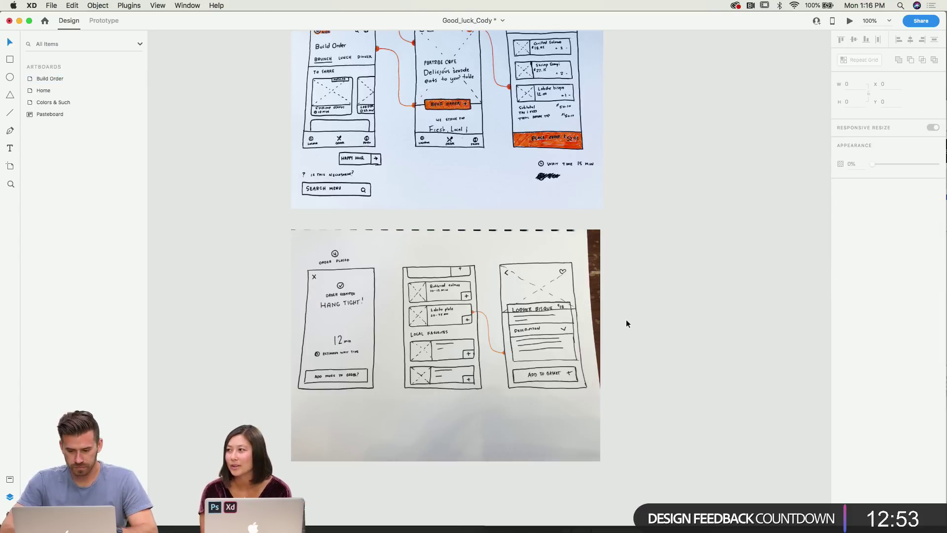
# Examine the order placed, menu list and item detail screens in the second sketch photo up close.
pyautogui.scroll(1, 626, 319)
pyautogui.click(594, 324)
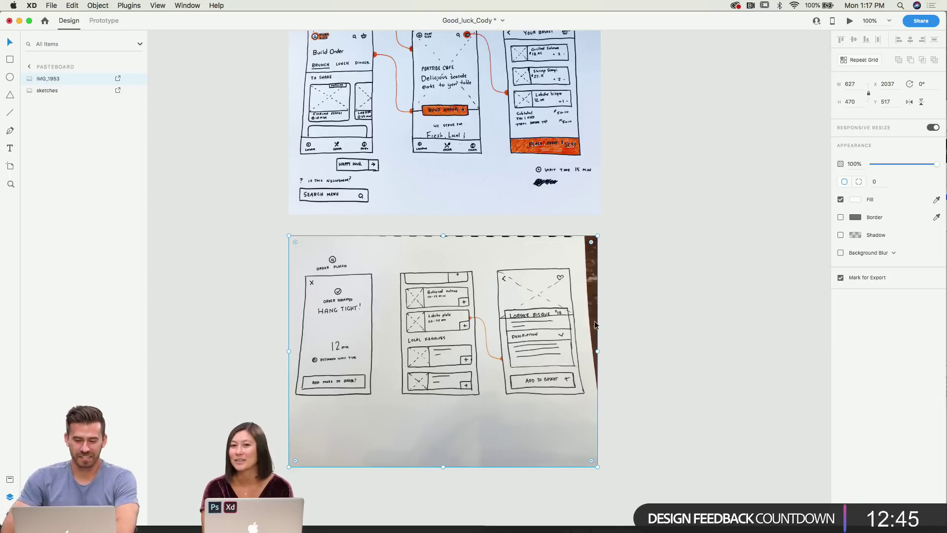
pyautogui.click(625, 248)
pyautogui.click(586, 266)
pyautogui.scroll(-2, 587, 274)
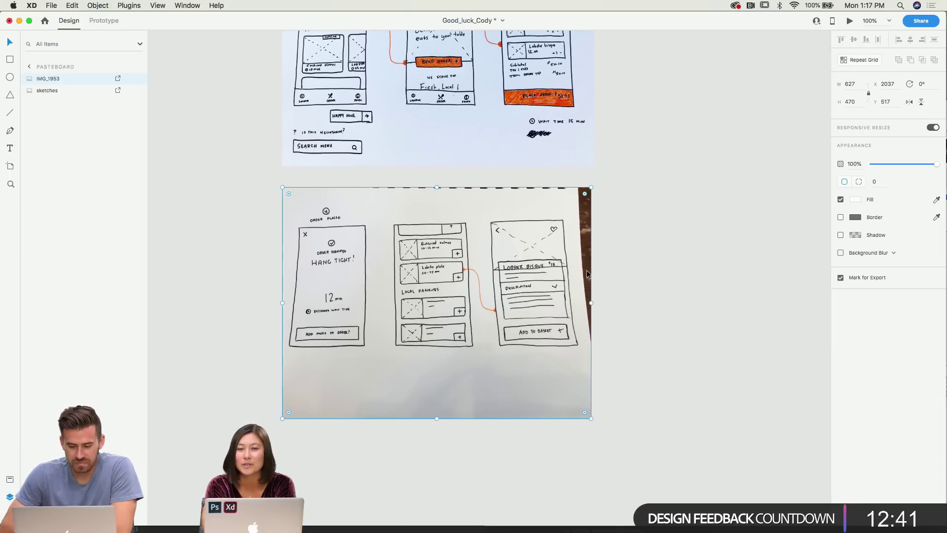
pyautogui.press('super+equal')
pyautogui.hscroll(-3, 586, 270)
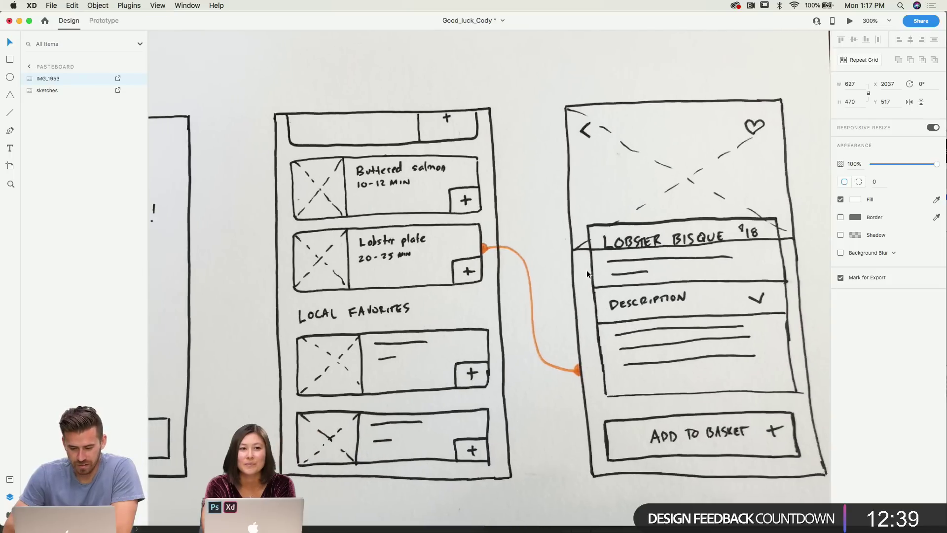
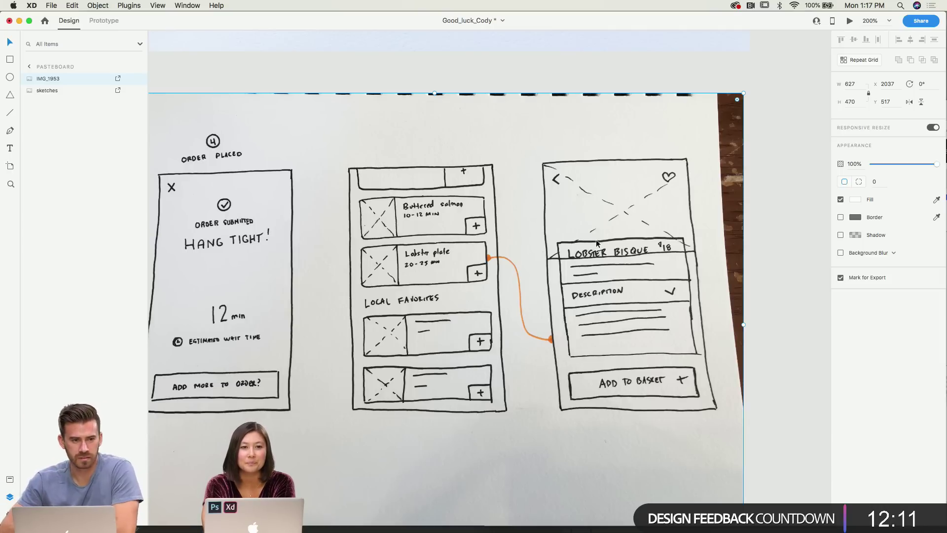
pyautogui.scroll(-1, 579, 241)
pyautogui.scroll(-5, 578, 238)
pyautogui.click(667, 311)
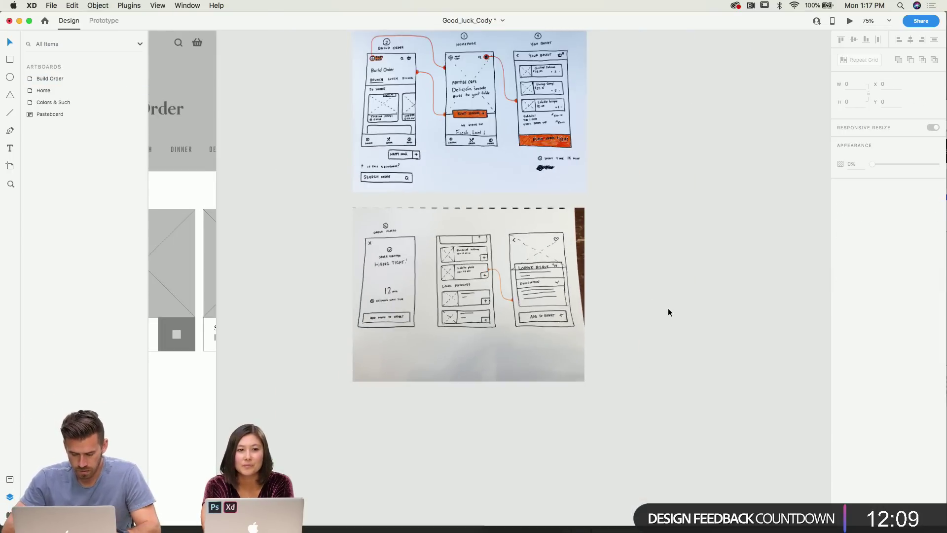
pyautogui.scroll(-1, 668, 311)
pyautogui.click(451, 300)
pyautogui.press('super+2')
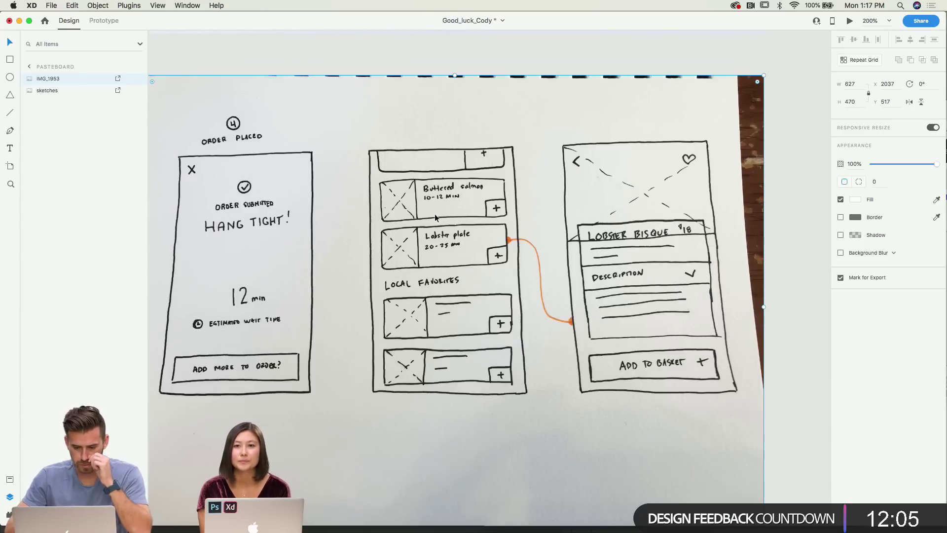
pyautogui.press('super+minus')
pyautogui.press('super+minus')
pyautogui.press('super+minus')
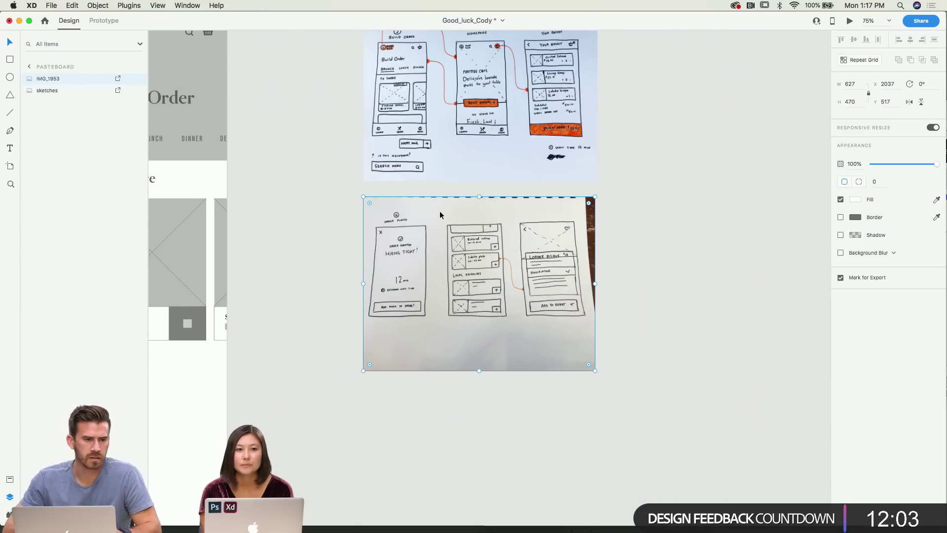
# Draw a bordered rectangle about 329 by 101 beneath the first Shrimp plate card on the Build Order artboard.
pyautogui.scroll(-2, 440, 211)
pyautogui.scroll(-3, 439, 212)
pyautogui.hscroll(-2, 440, 211)
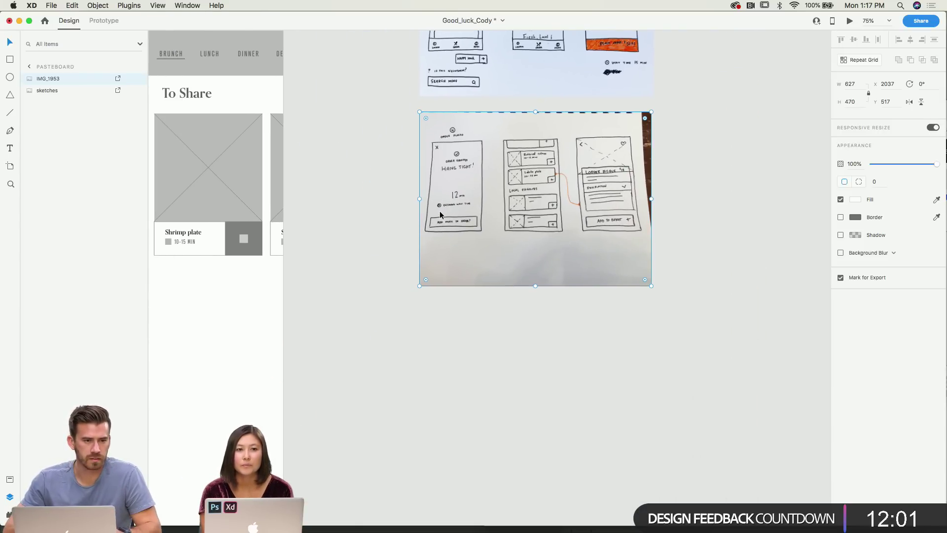
pyautogui.scroll(-3, 440, 211)
pyautogui.hscroll(-2, 439, 211)
pyautogui.click(428, 214)
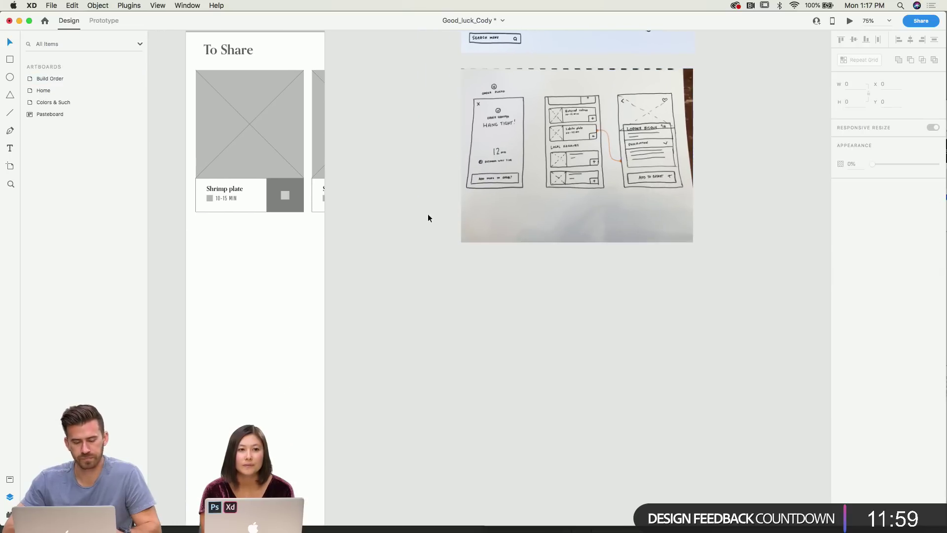
pyautogui.scroll(-1, 427, 214)
pyautogui.hscroll(-2, 428, 214)
pyautogui.scroll(-1, 428, 214)
pyautogui.hscroll(-2, 427, 214)
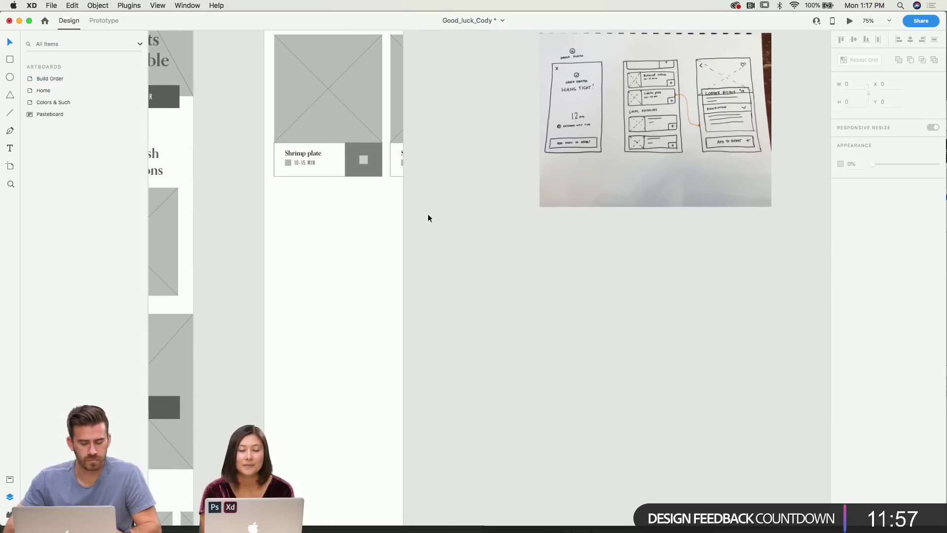
pyautogui.scroll(3, 427, 214)
pyautogui.click(428, 214)
pyautogui.hscroll(-3, 306, 206)
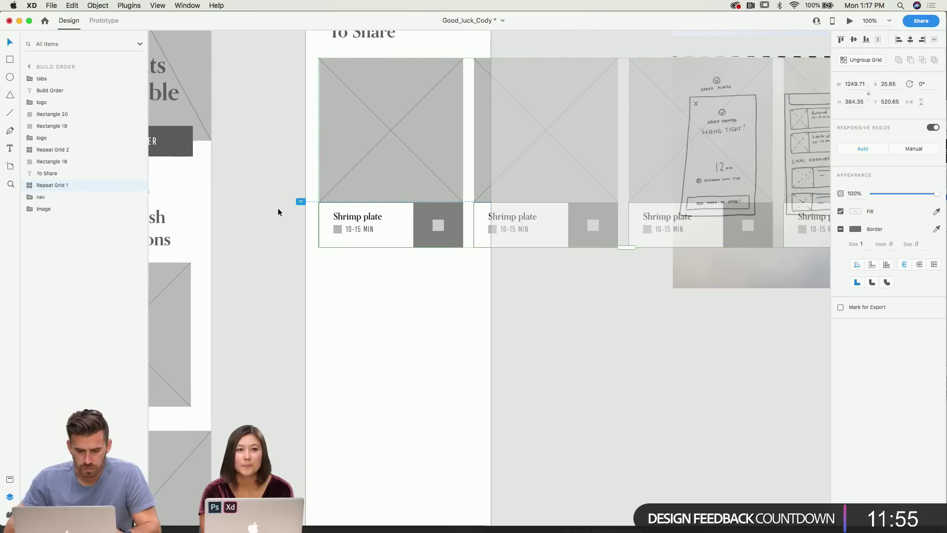
pyautogui.press('Escape')
pyautogui.press('r')
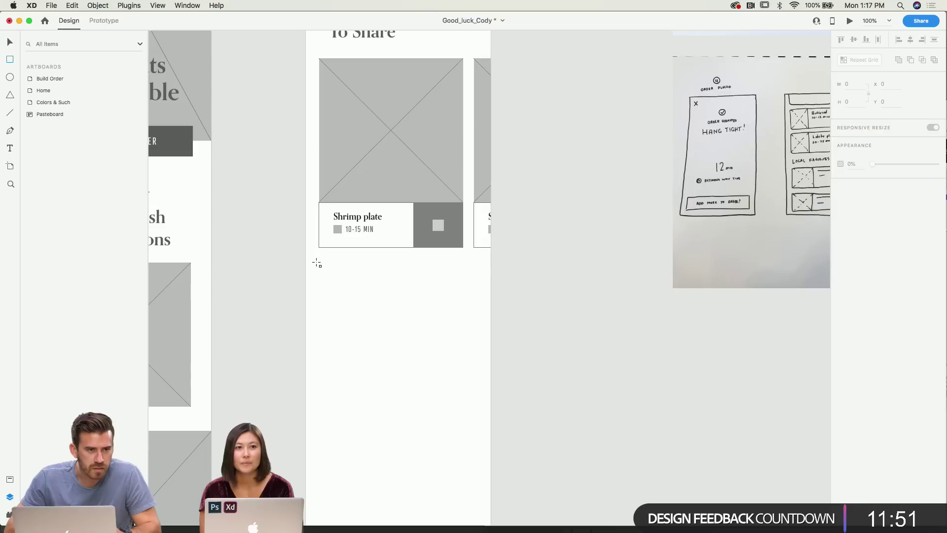
pyautogui.moveTo(319, 258)
pyautogui.mouseDown()
pyautogui.moveTo(376, 293)
pyautogui.moveTo(481, 308)
pyautogui.mouseUp()
pyautogui.press('super+equal')
pyautogui.hscroll(-2, 487, 305)
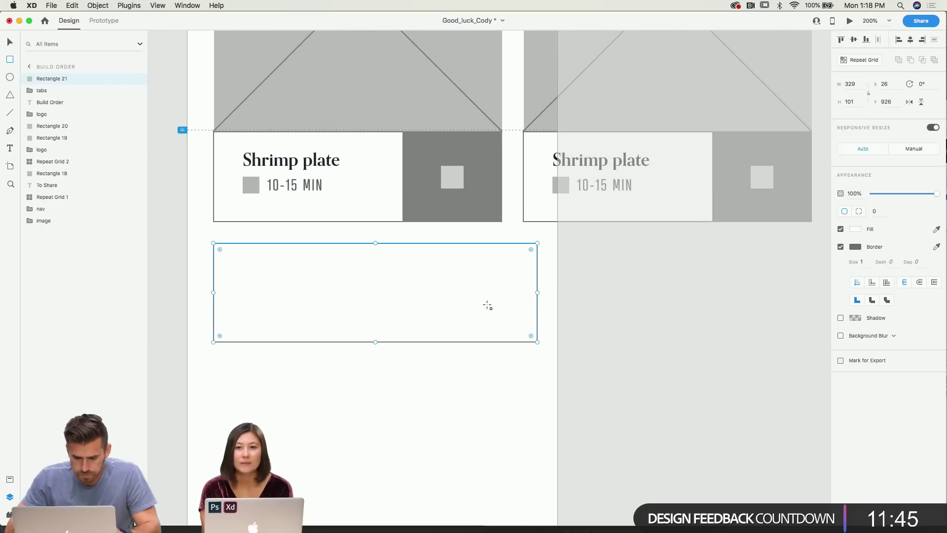
# Resize the new rectangle beneath the card to about 326 wide and 138 high.
pyautogui.moveTo(537, 292); pyautogui.dragTo(534, 292)
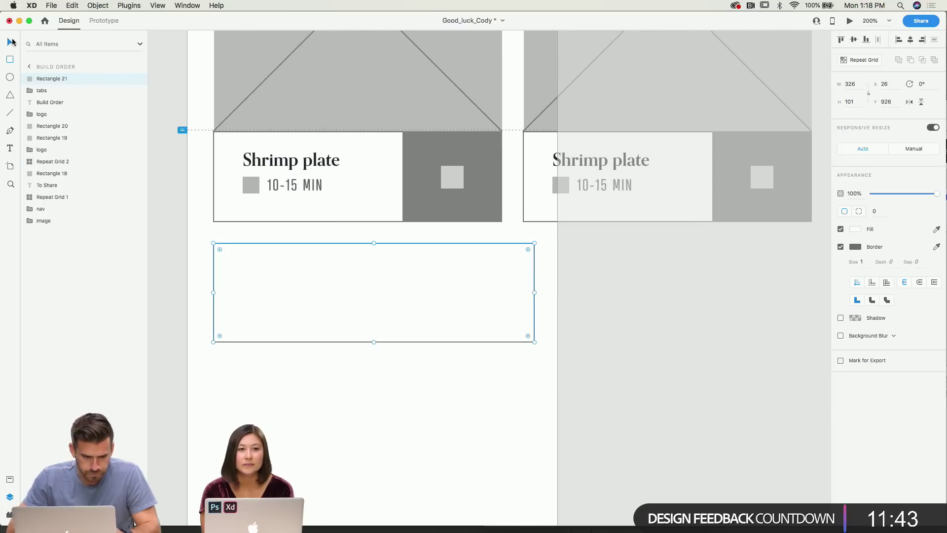
pyautogui.moveTo(375, 341); pyautogui.dragTo(373, 377)
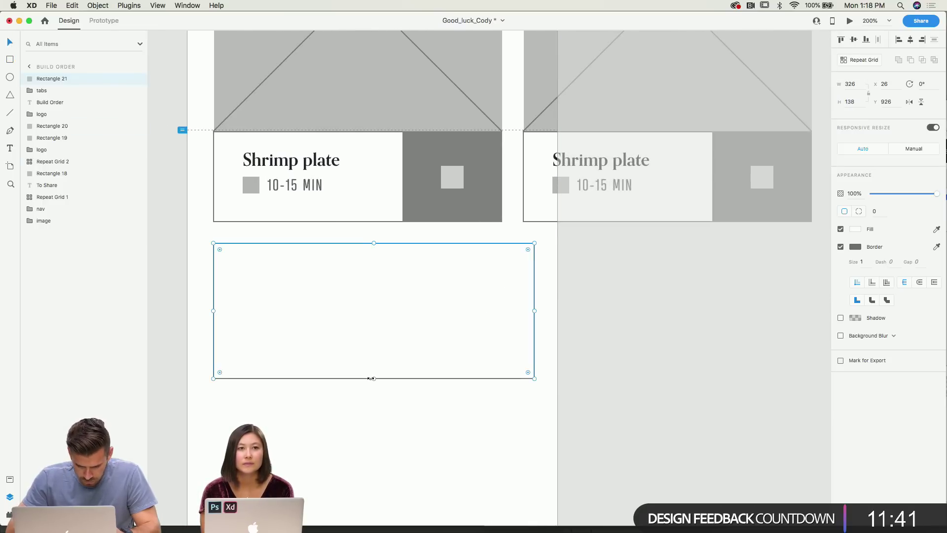
pyautogui.hscroll(-2, 375, 390)
pyautogui.press('Escape')
# Copy the Shrimp plate title and time group from the card into the new rectangle, placing it at about X 128, Y 971.
pyautogui.click(335, 147)
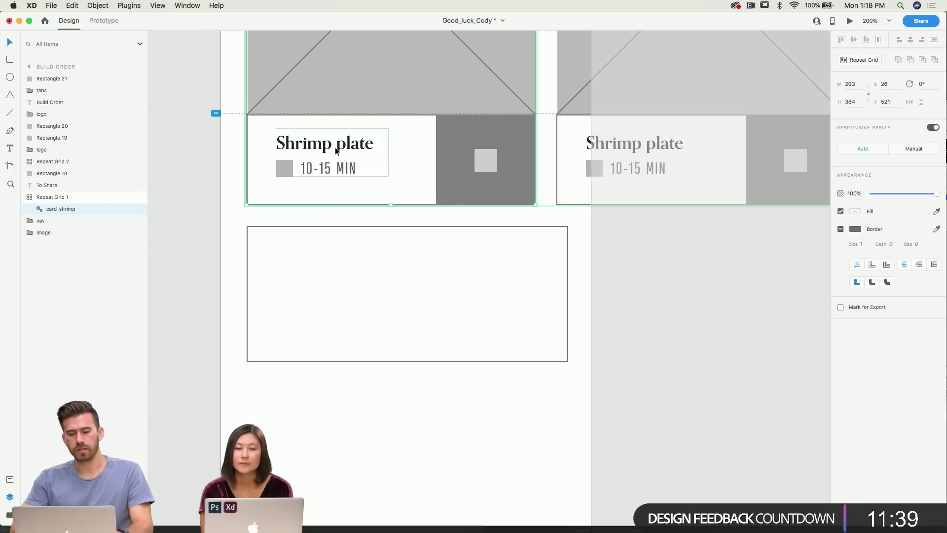
pyautogui.doubleClick(337, 148)
pyautogui.press('super+c')
pyautogui.click(368, 236)
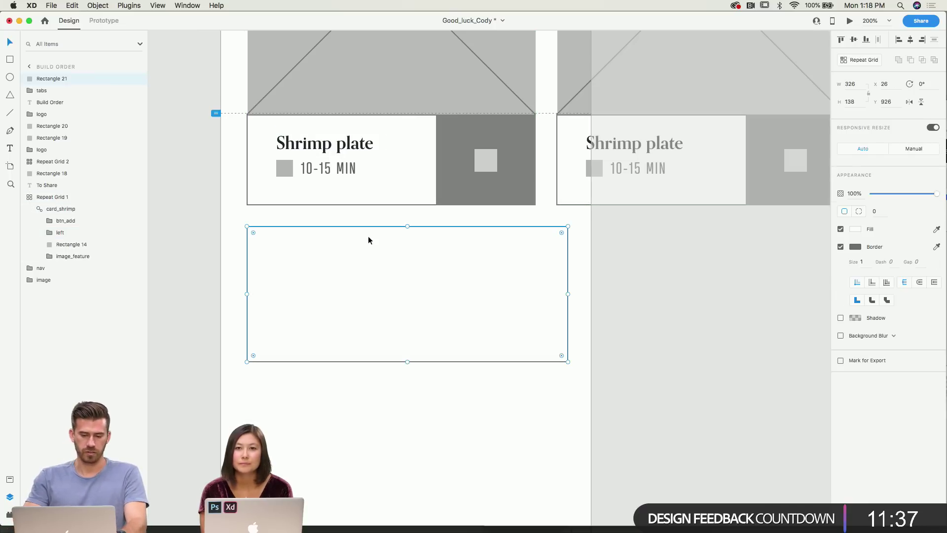
pyautogui.press('super+v')
pyautogui.moveTo(351, 158); pyautogui.dragTo(348, 275)
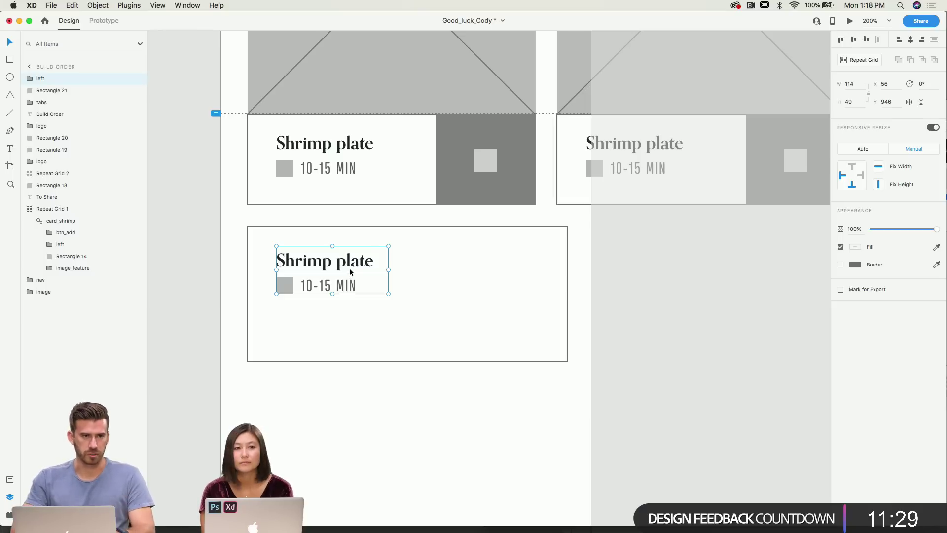
pyautogui.hscroll(-2, 353, 269)
pyautogui.scroll(-1, 353, 269)
pyautogui.moveTo(353, 267); pyautogui.dragTo(418, 289)
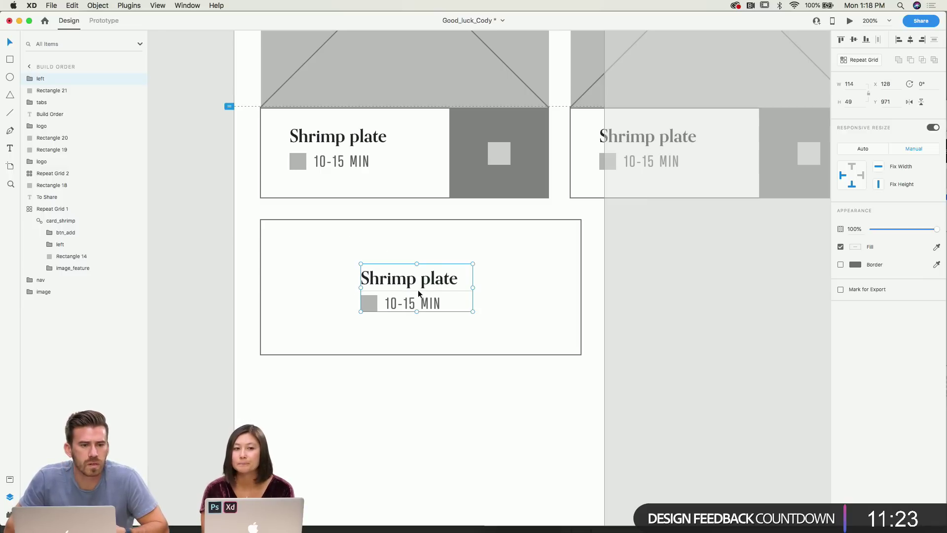
# Review the Build Order layout, comparing the new horizontal card with the "To Share" cards above and the sketches.
pyautogui.scroll(5, 419, 289)
pyautogui.click(434, 224)
pyautogui.scroll(8, 434, 228)
pyautogui.press('super+minus')
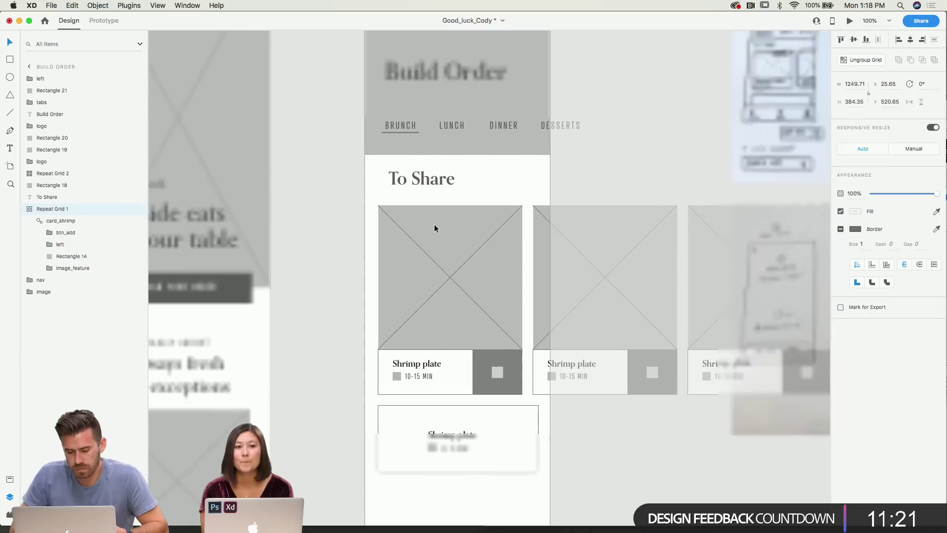
pyautogui.hscroll(2, 480, 183)
pyautogui.scroll(-2, 480, 183)
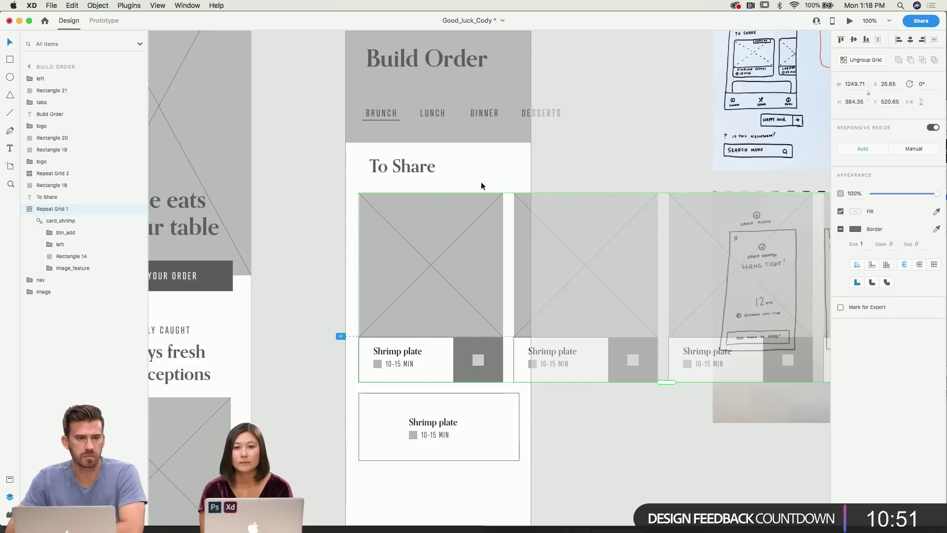
pyautogui.scroll(-2, 480, 185)
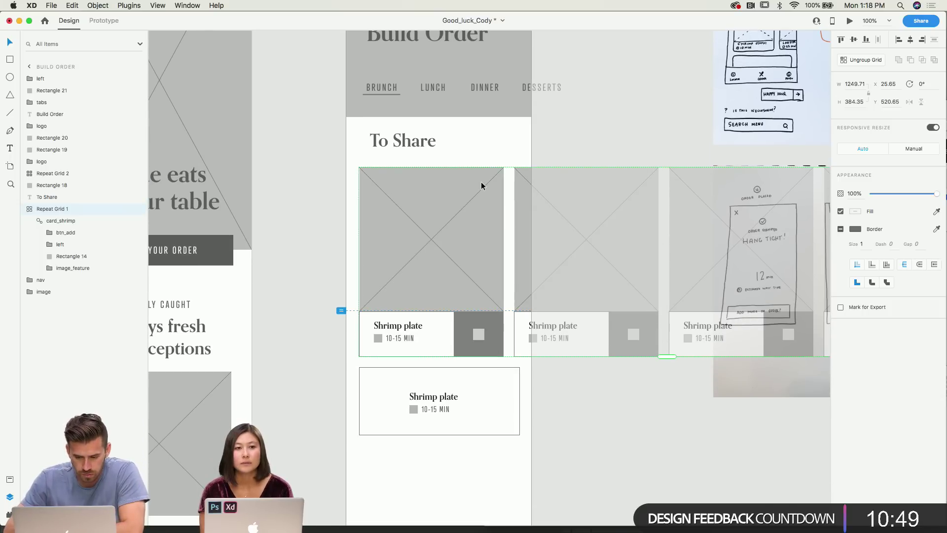
pyautogui.click(336, 189)
pyautogui.scroll(-4, 336, 189)
pyautogui.click(414, 353)
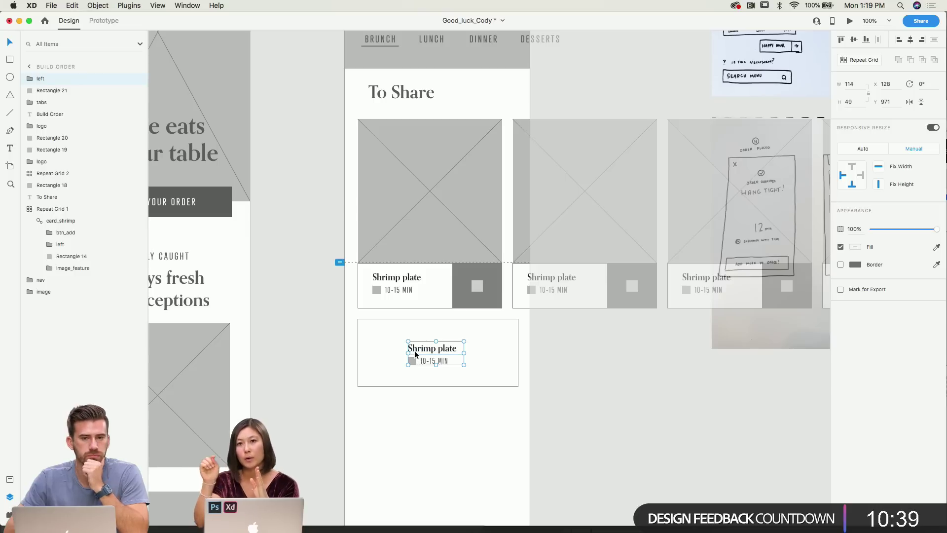
pyautogui.click(564, 388)
pyautogui.scroll(3, 565, 388)
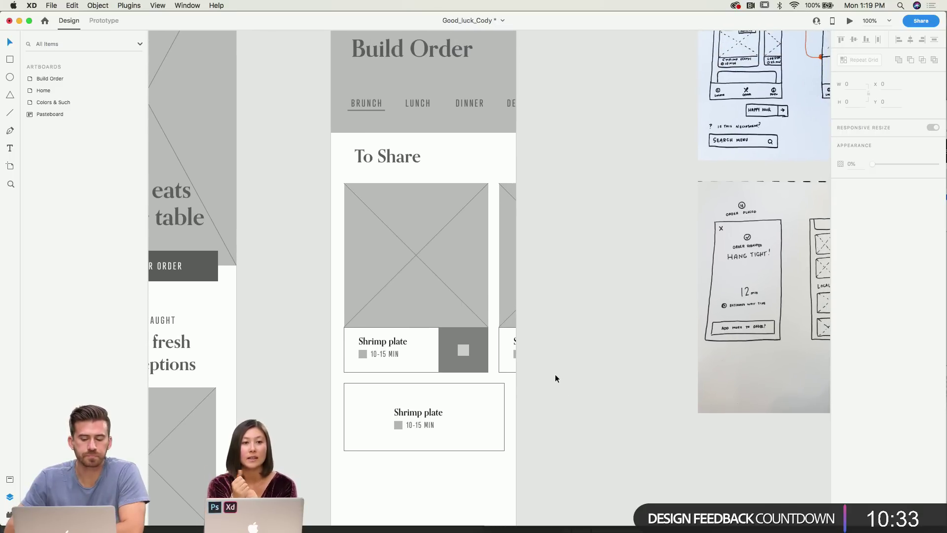
# Move the "To Share" heading slightly down to about Y 444, closer to the cards.
pyautogui.click(454, 290)
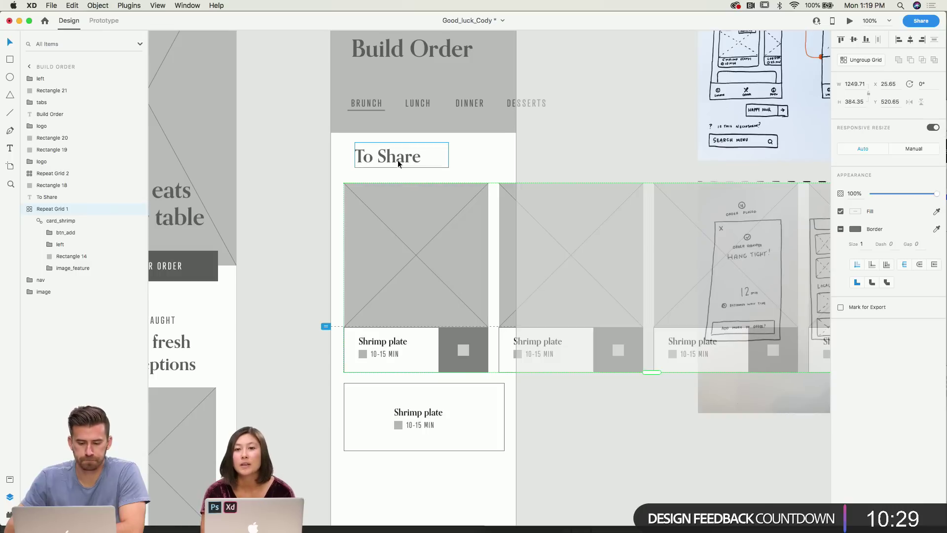
pyautogui.moveTo(397, 160); pyautogui.dragTo(396, 161)
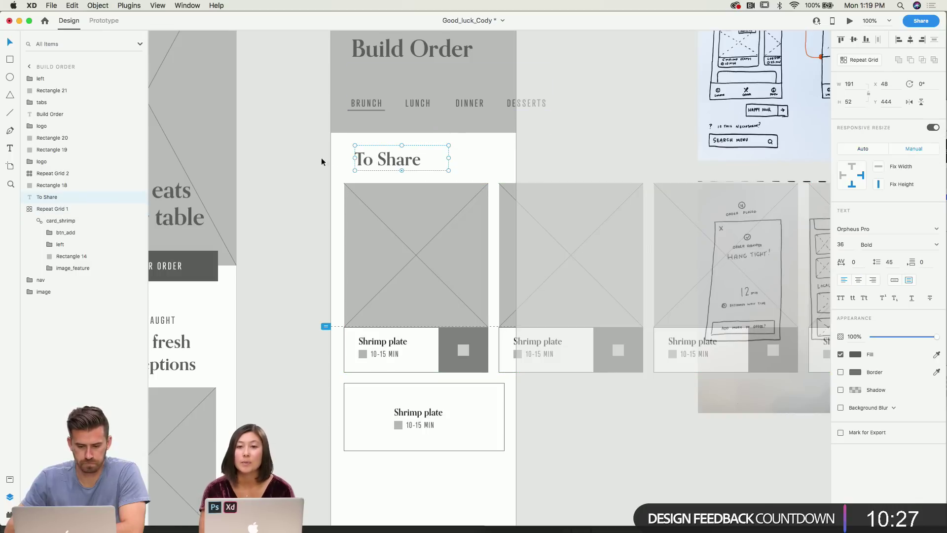
pyautogui.click(315, 158)
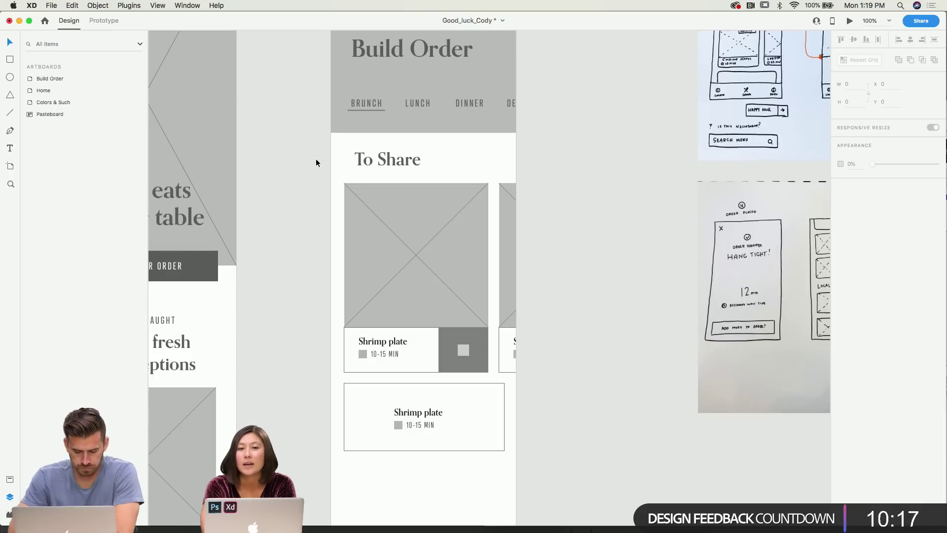
# Move the Shrimp plate title and time group within the horizontal card to about X 188, Y 969.
pyautogui.click(420, 427)
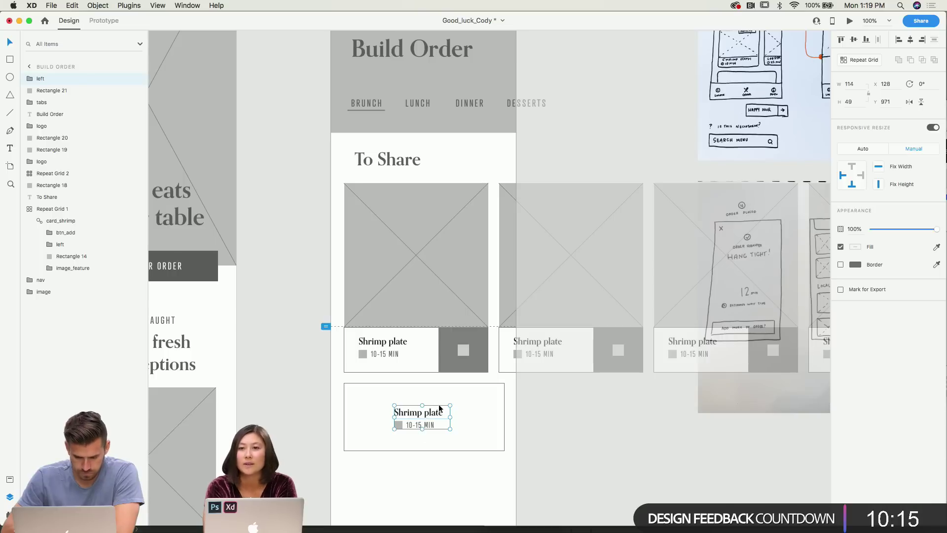
pyautogui.moveTo(437, 410); pyautogui.dragTo(437, 410)
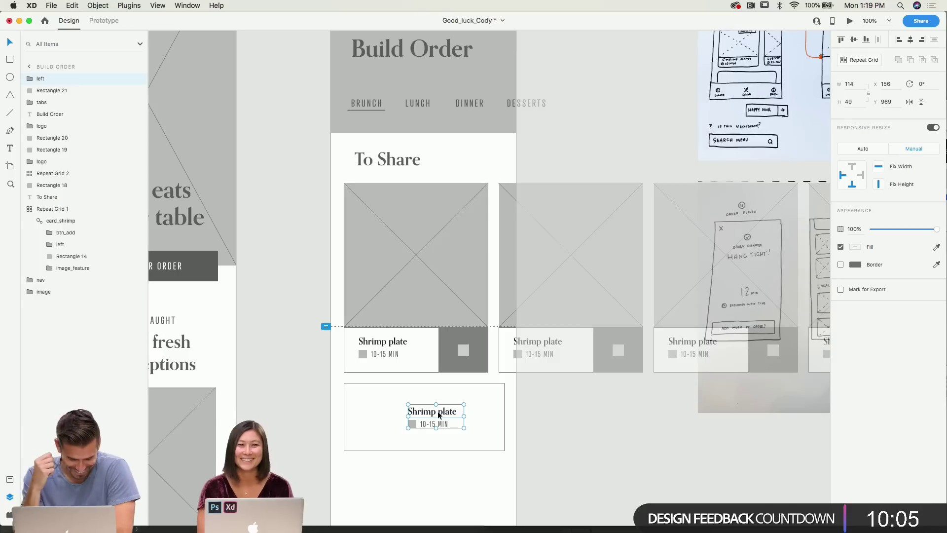
pyautogui.moveTo(445, 411); pyautogui.dragTo(460, 410)
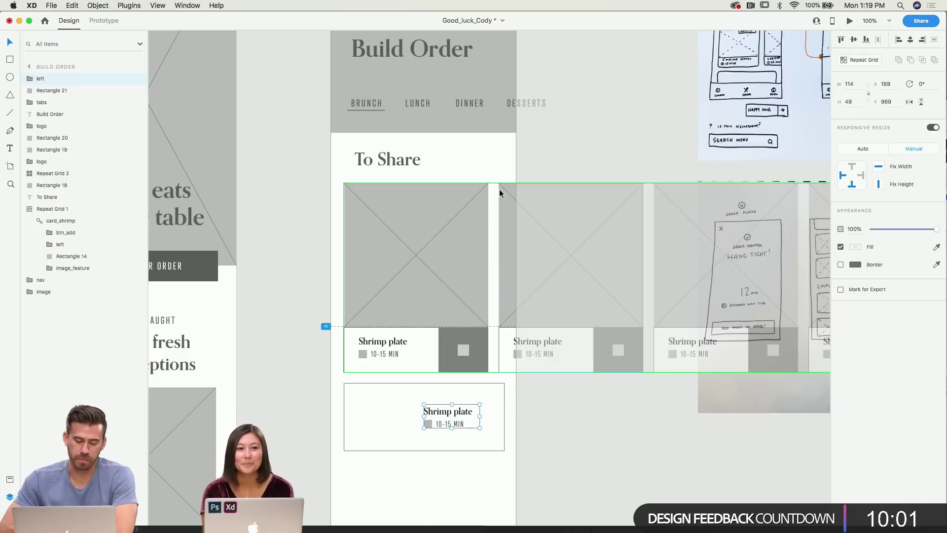
pyautogui.click(538, 156)
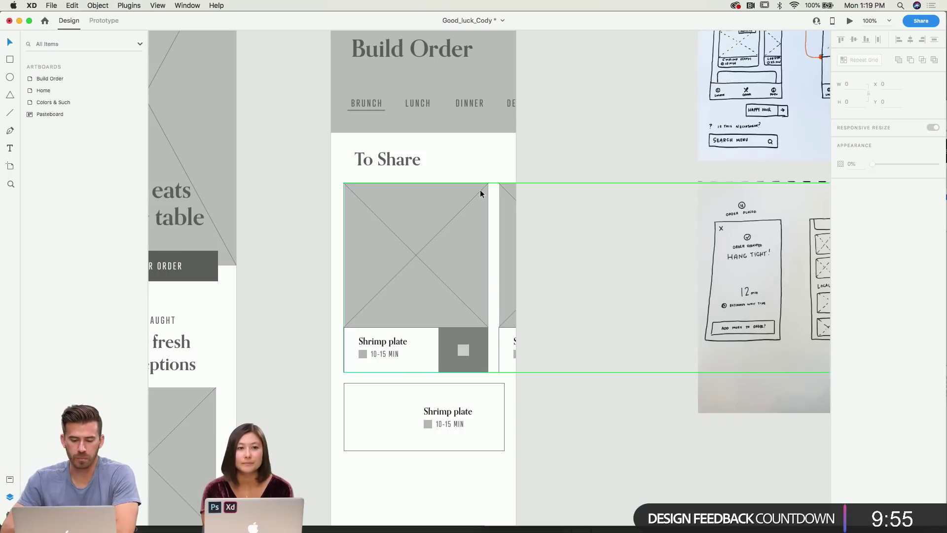
pyautogui.click(427, 168)
pyautogui.moveTo(449, 158); pyautogui.dragTo(428, 157)
pyautogui.click(310, 217)
# Copy the first "To Share" card's image placeholder to the horizontal card's left end, shrinking it to about 139 wide and 138 high.
pyautogui.scroll(-2, 310, 217)
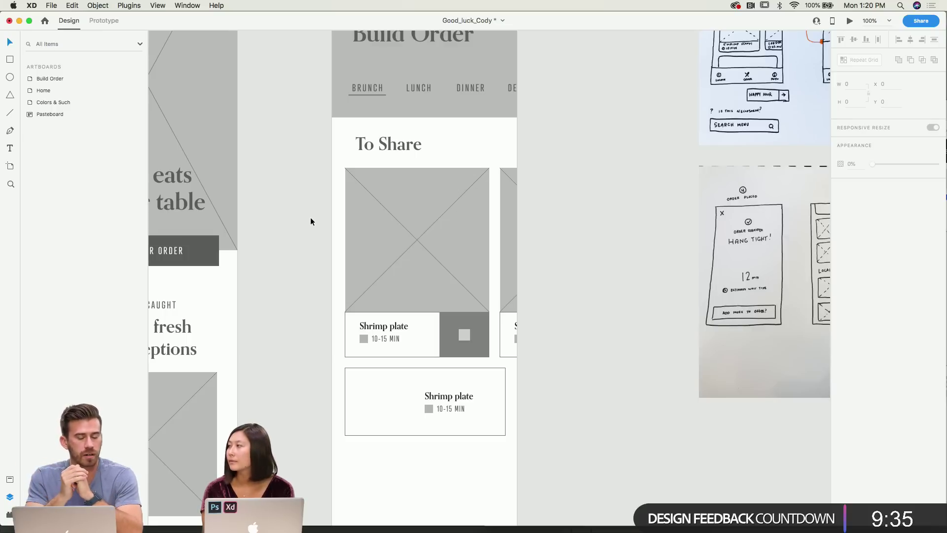
pyautogui.scroll(-4, 334, 195)
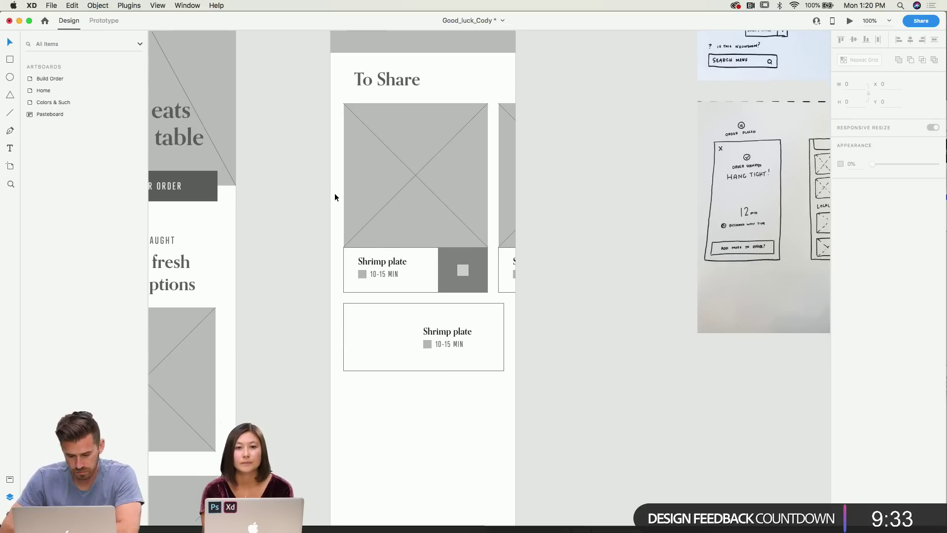
pyautogui.click(432, 311)
pyautogui.click(307, 245)
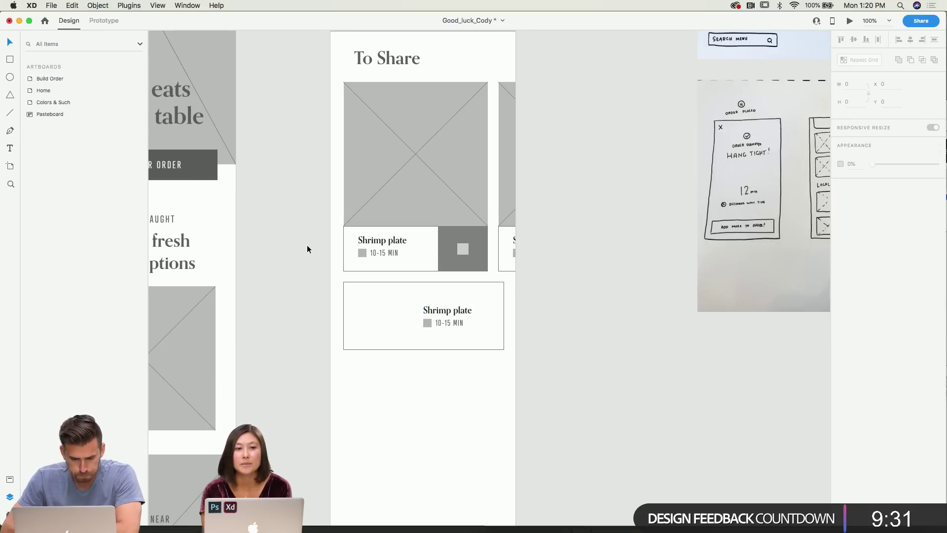
pyautogui.doubleClick(409, 173)
pyautogui.click(409, 171)
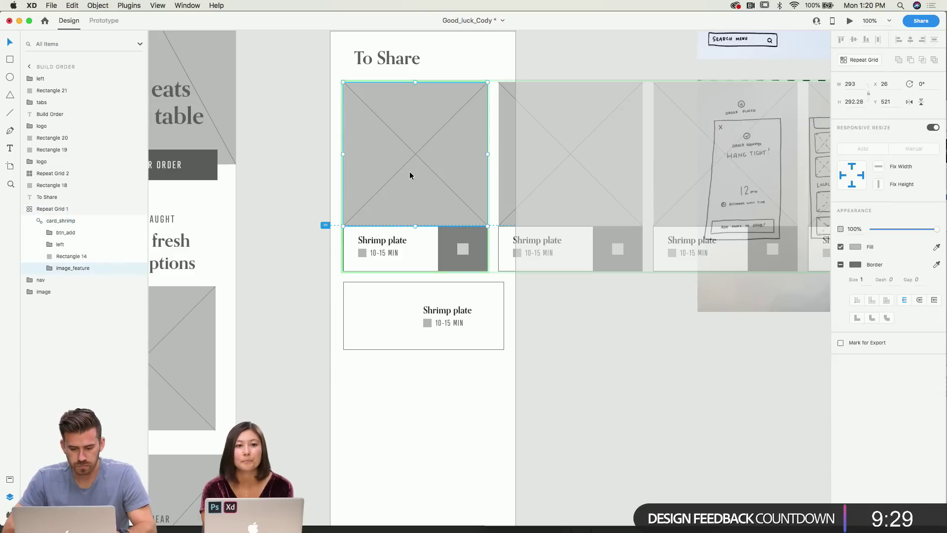
pyautogui.press('super+c')
pyautogui.click(403, 299)
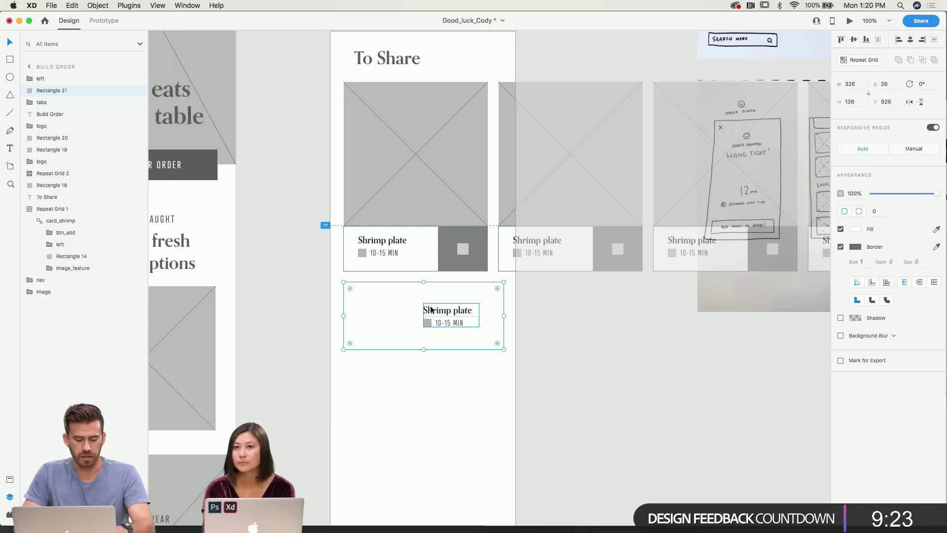
pyautogui.press('super+v')
pyautogui.moveTo(444, 139); pyautogui.dragTo(443, 263)
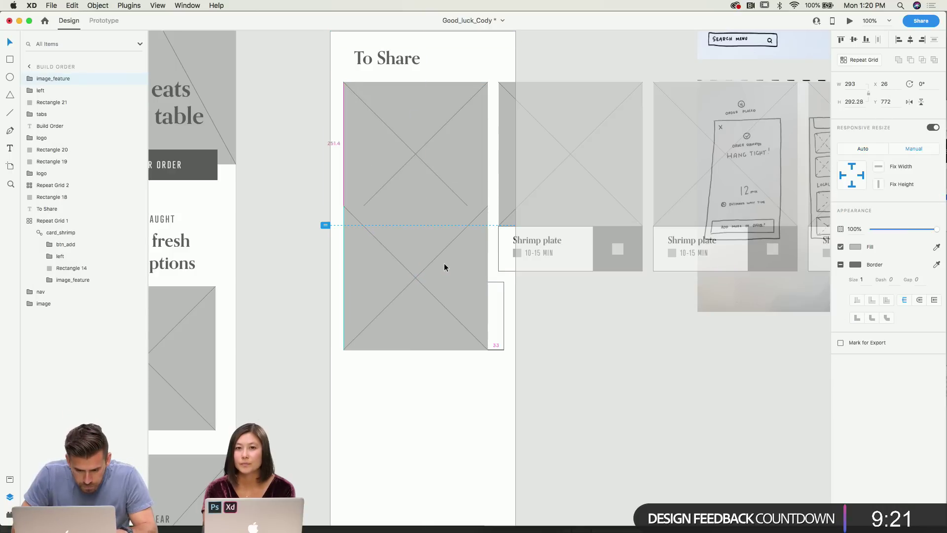
pyautogui.moveTo(488, 206); pyautogui.dragTo(411, 281)
# Move the Shrimp plate title and time group up toward the horizontal card's upper edge.
pyautogui.click(431, 306)
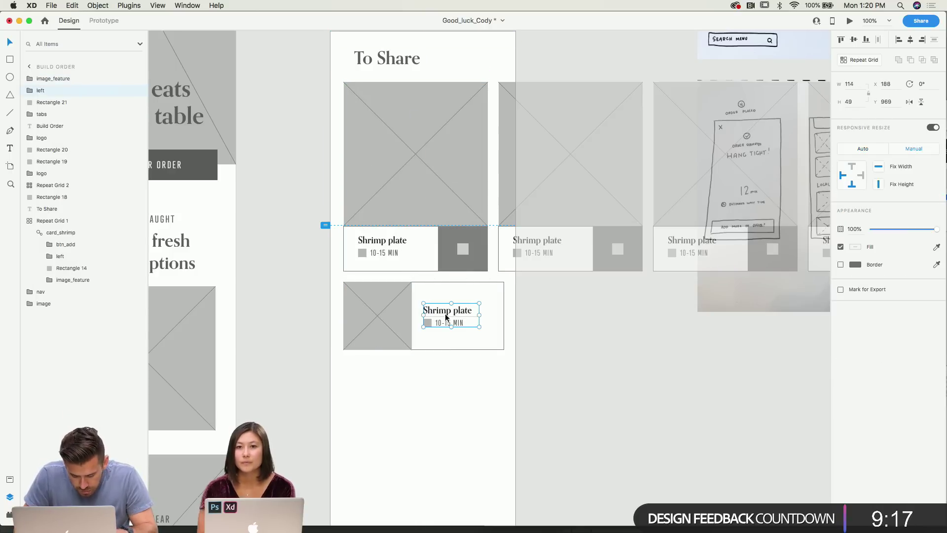
pyautogui.press('super+2')
pyautogui.moveTo(408, 368); pyautogui.dragTo(407, 345)
pyautogui.click(478, 364)
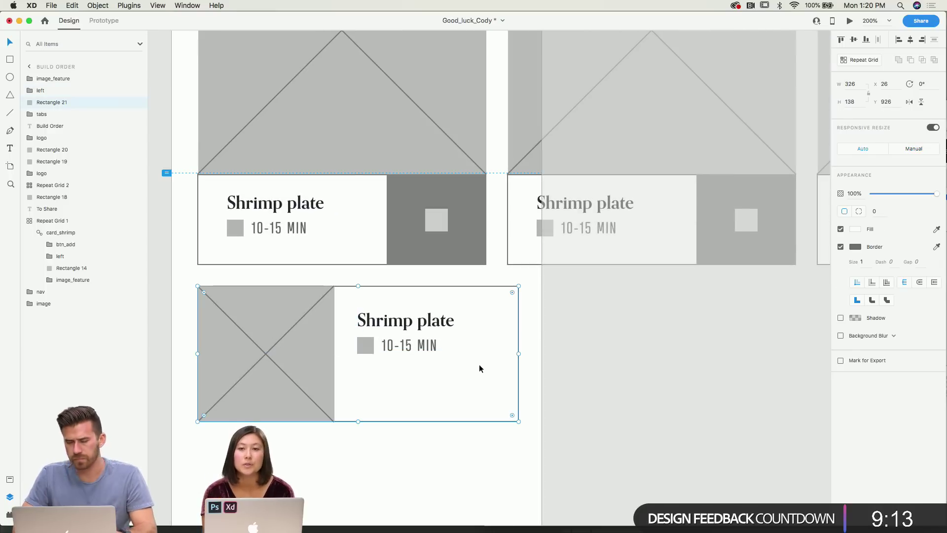
pyautogui.click(552, 360)
pyautogui.hscroll(-2, 552, 359)
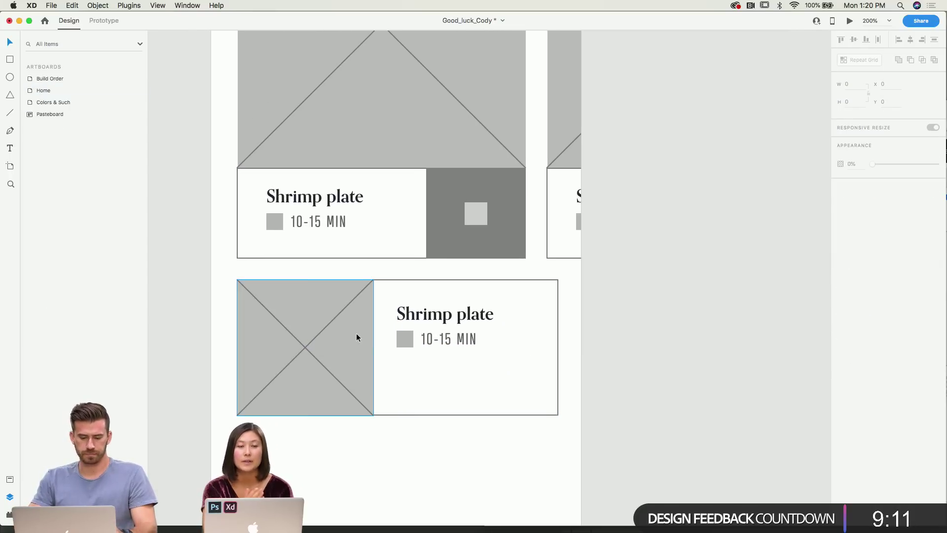
pyautogui.click(356, 338)
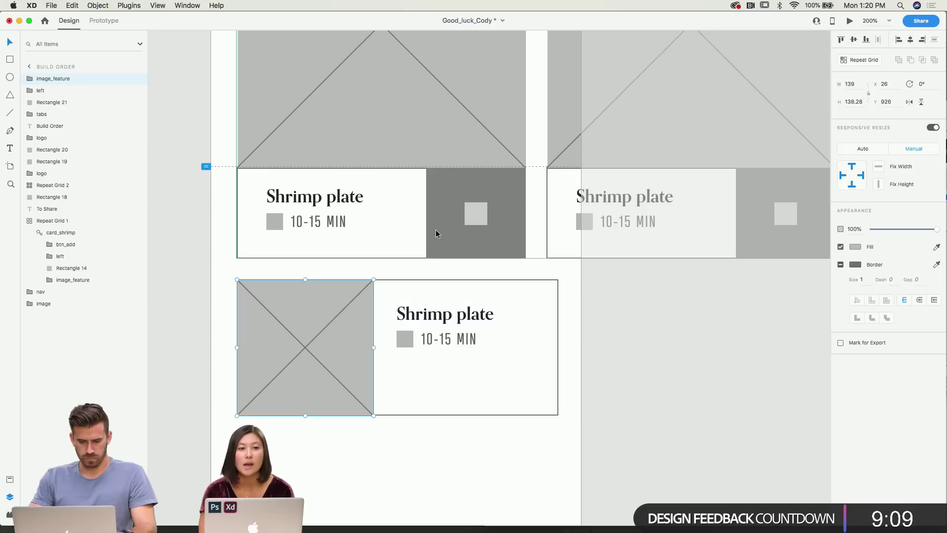
# Copy the add button from the first "To Share" card into the horizontal card's lower-right corner, at about X 251, Y 971.
pyautogui.click(477, 237)
pyautogui.doubleClick(477, 223)
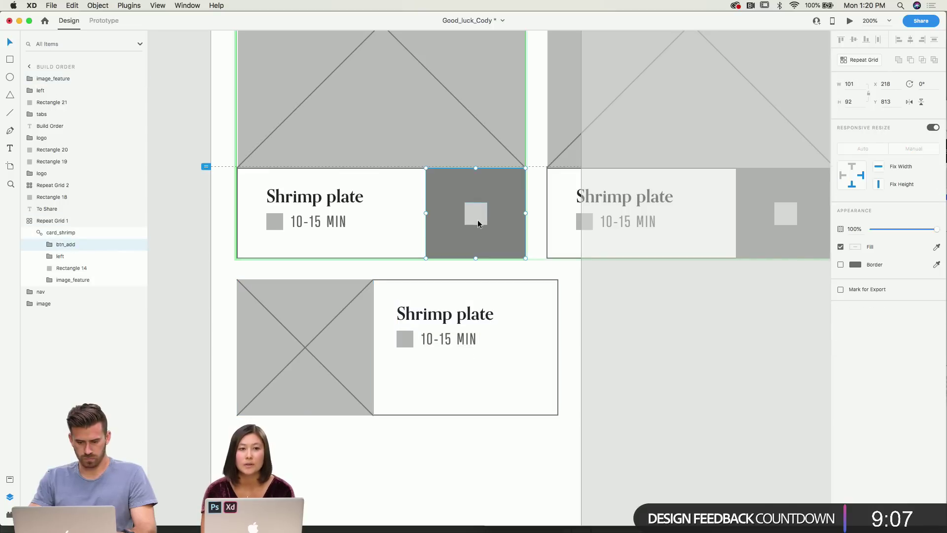
pyautogui.press('super+c')
pyautogui.click(534, 371)
pyautogui.press('super+v')
pyautogui.moveTo(486, 256); pyautogui.dragTo(516, 393)
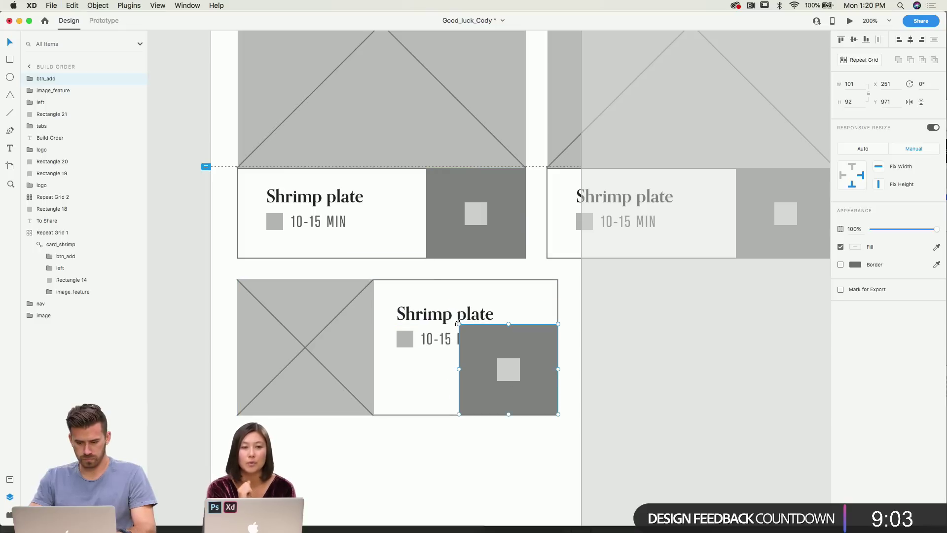
# Resize the copied add button to 60 by 60 and align it to the horizontal card's lower-right corner at X 292, Y 1004.
pyautogui.moveTo(458, 323); pyautogui.dragTo(496, 358)
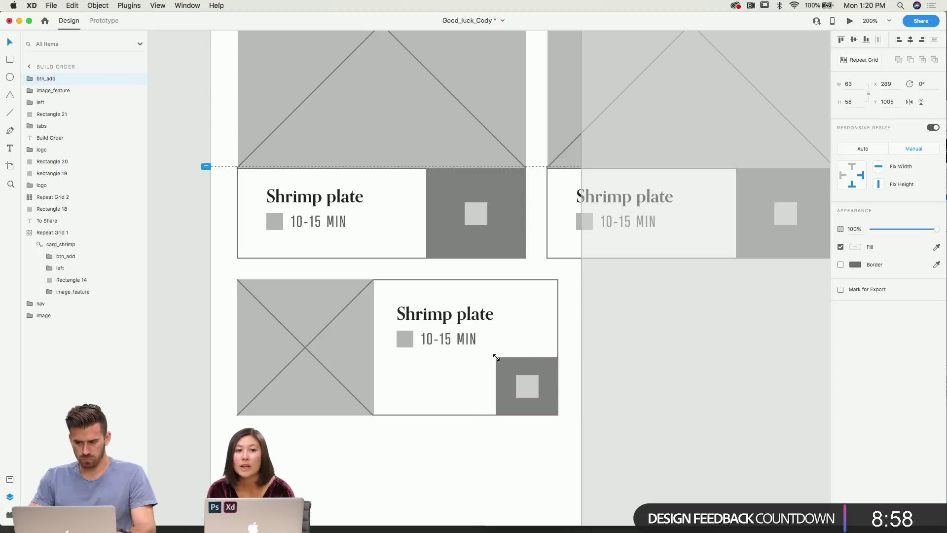
pyautogui.click(855, 87)
pyautogui.write('60')
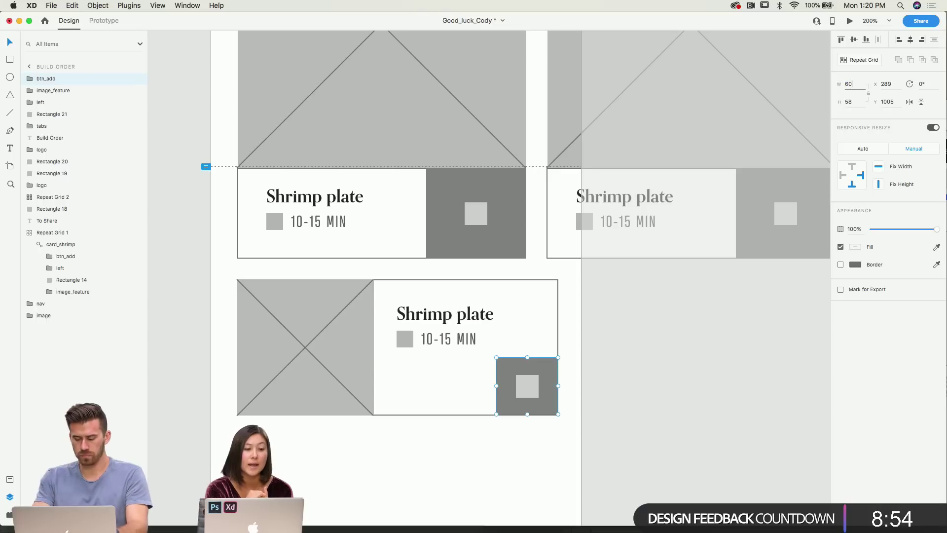
pyautogui.press('Return')
pyautogui.click(850, 102)
pyautogui.write('60')
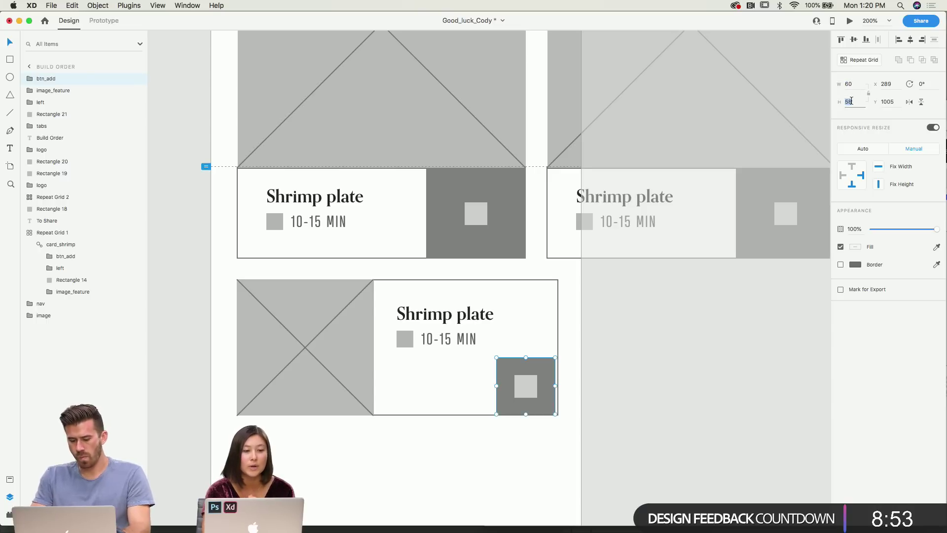
pyautogui.press('Return')
pyautogui.moveTo(554, 387); pyautogui.dragTo(553, 383)
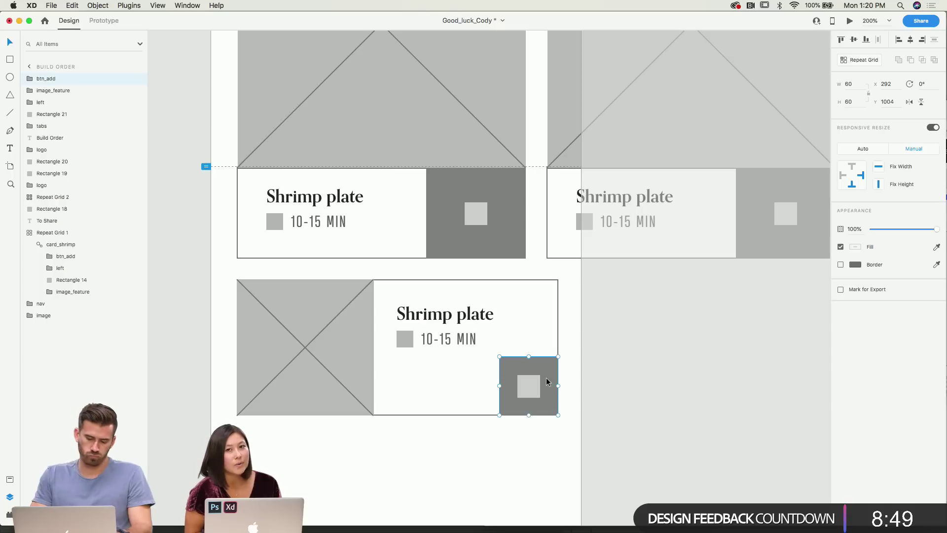
pyautogui.click(24, 233)
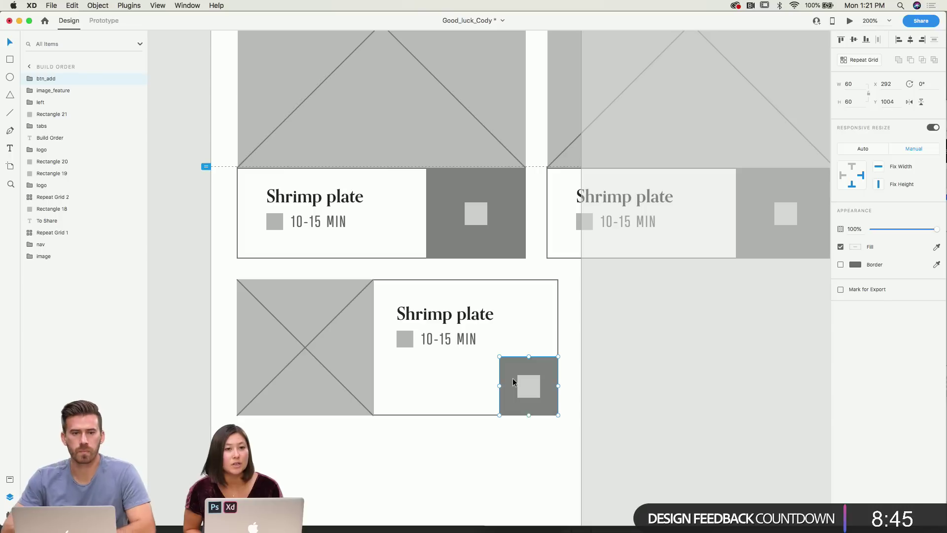
pyautogui.scroll(-1, 528, 354)
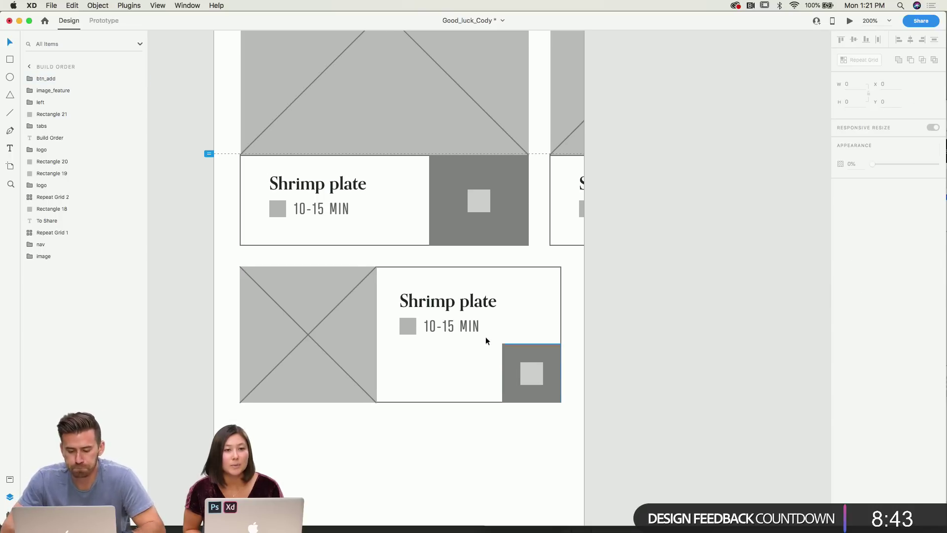
pyautogui.click(463, 312)
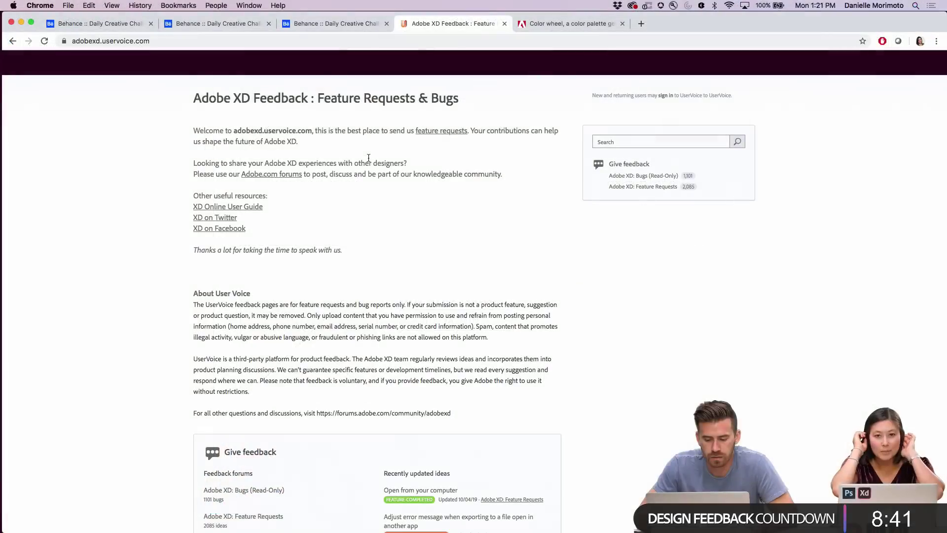
# Open the Adobe XD Feature Requests forum on UserVoice and review the top ideas and their statuses.
pyautogui.scroll(-5, 347, 264)
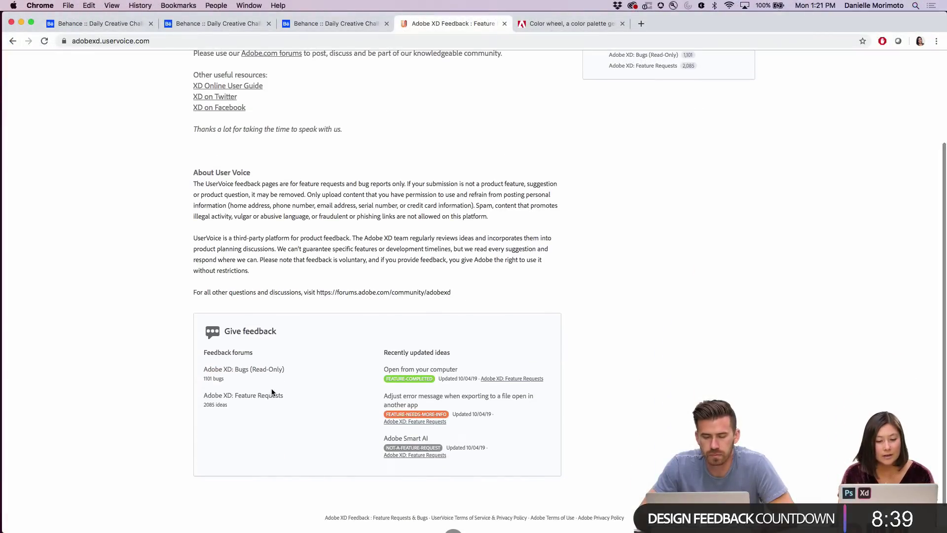
pyautogui.click(261, 399)
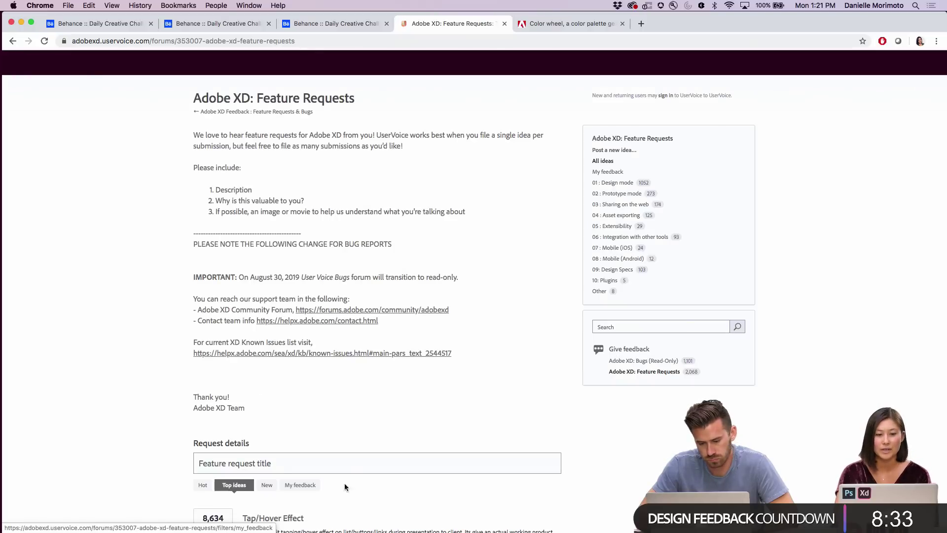
pyautogui.scroll(-7, 456, 413)
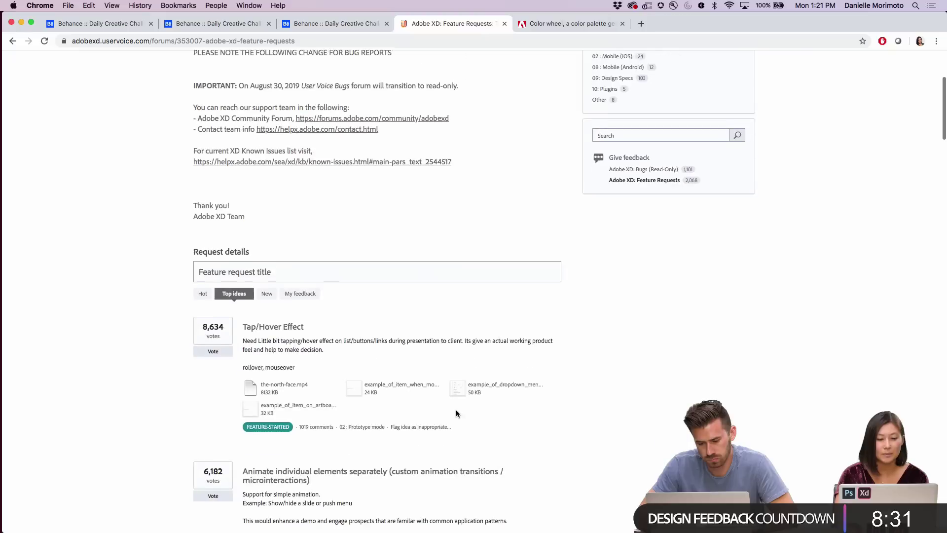
pyautogui.scroll(-1, 456, 414)
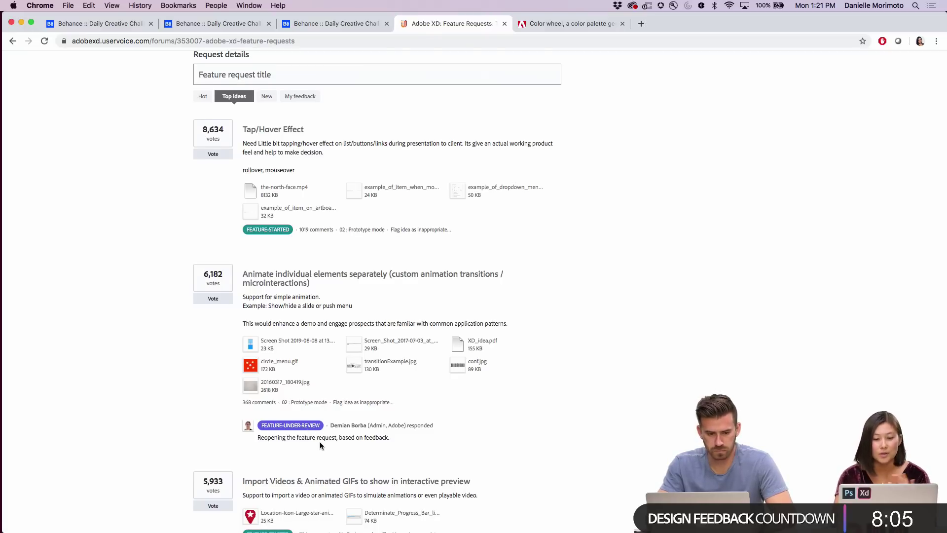
pyautogui.scroll(-10, 319, 442)
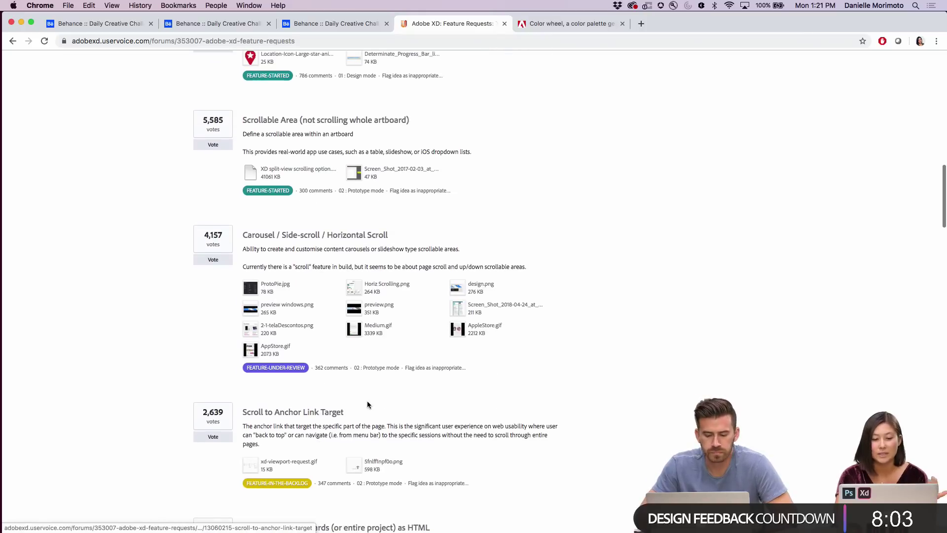
pyautogui.scroll(-2, 372, 405)
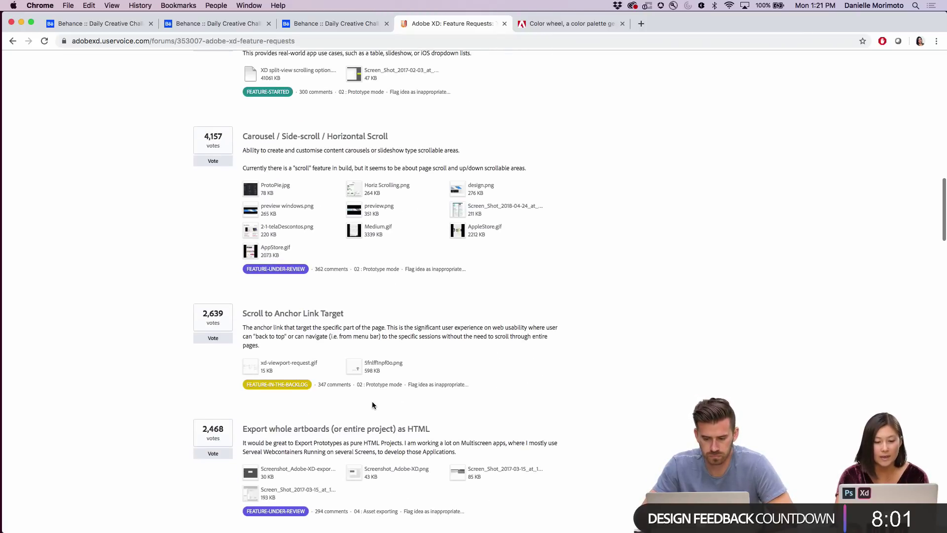
pyautogui.scroll(-3, 372, 405)
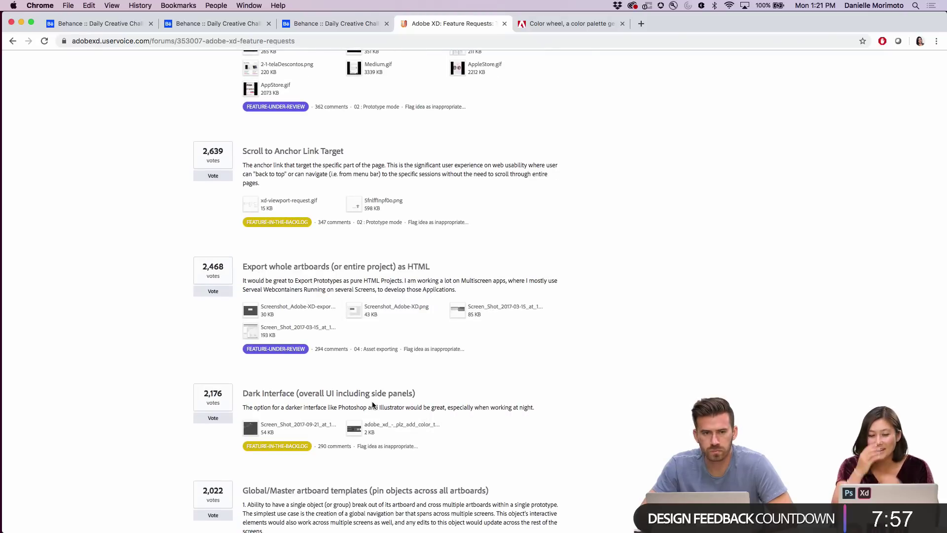
pyautogui.scroll(15, 372, 405)
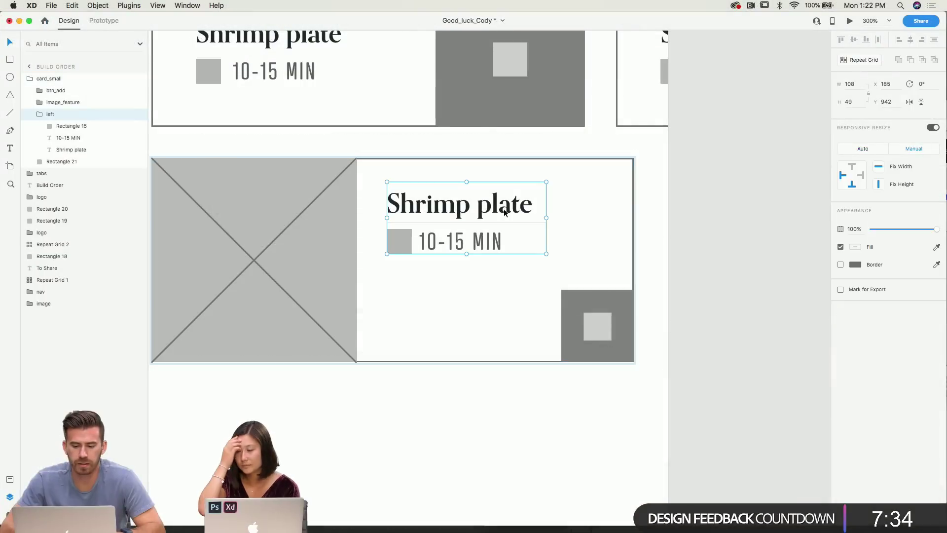
# Duplicate the horizontal card's "10-15 MIN" text beside the Shrimp plate title, at about X 289, Y 958.
pyautogui.doubleClick(480, 247)
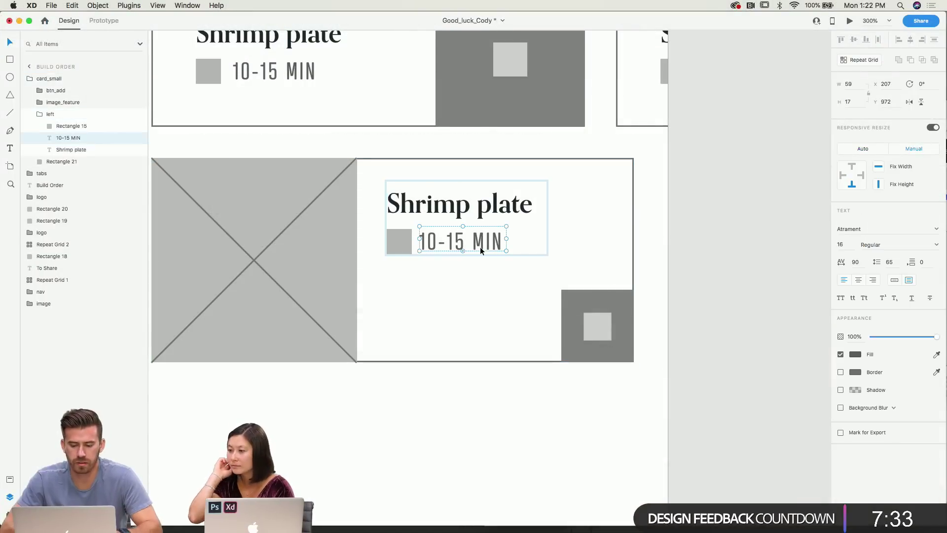
pyautogui.press('super+c')
pyautogui.click(556, 244)
pyautogui.press('super+v')
pyautogui.moveTo(482, 243); pyautogui.dragTo(603, 223)
# Replace the duplicated "10-15 MIN" text with the price "$24.00" and move it level with the Shrimp plate title, at about X 299.
pyautogui.doubleClick(602, 223)
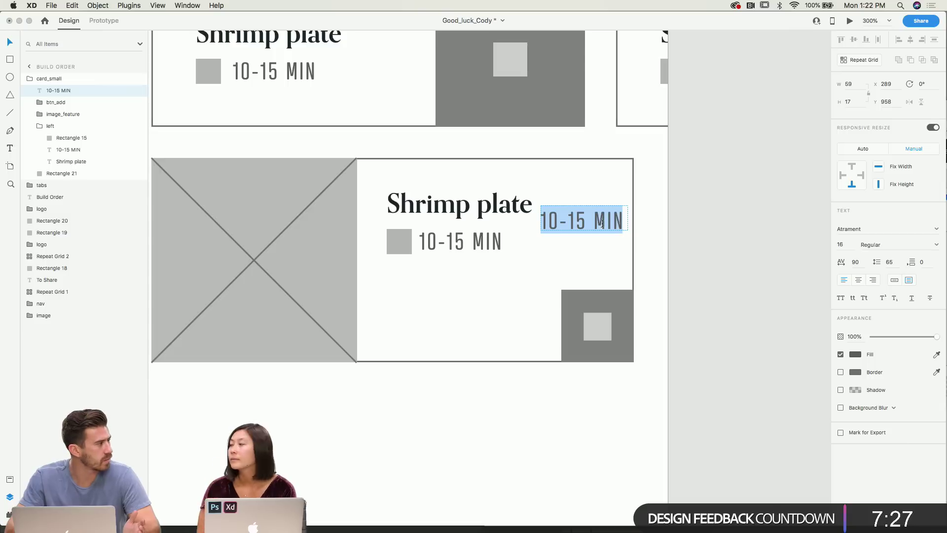
pyautogui.write('$1')
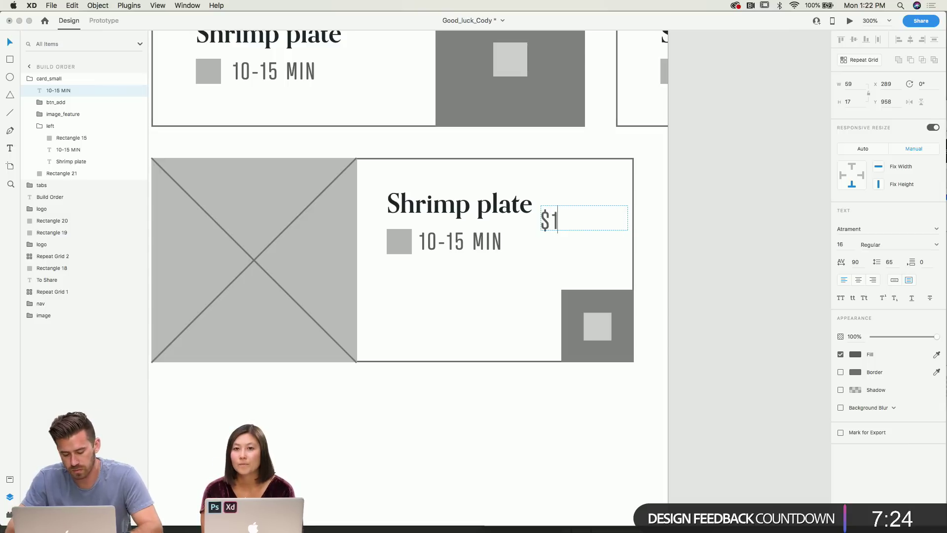
pyautogui.press('BackSpace')
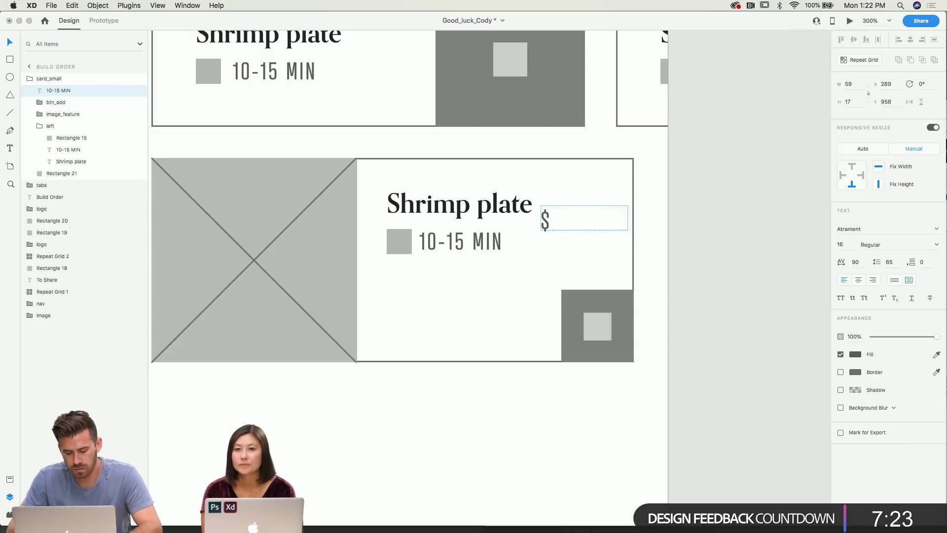
pyautogui.write('17')
pyautogui.press('BackSpace')
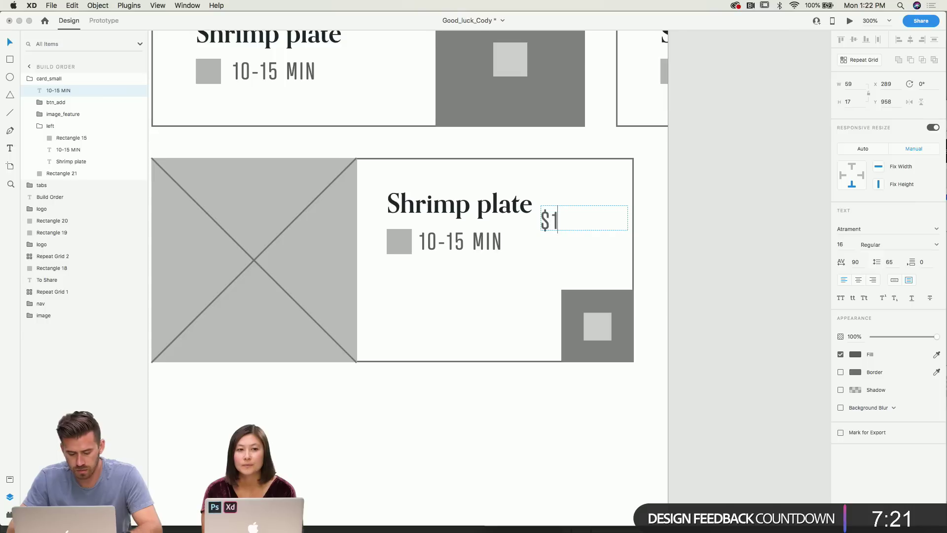
pyautogui.press('BackSpace')
pyautogui.write('45')
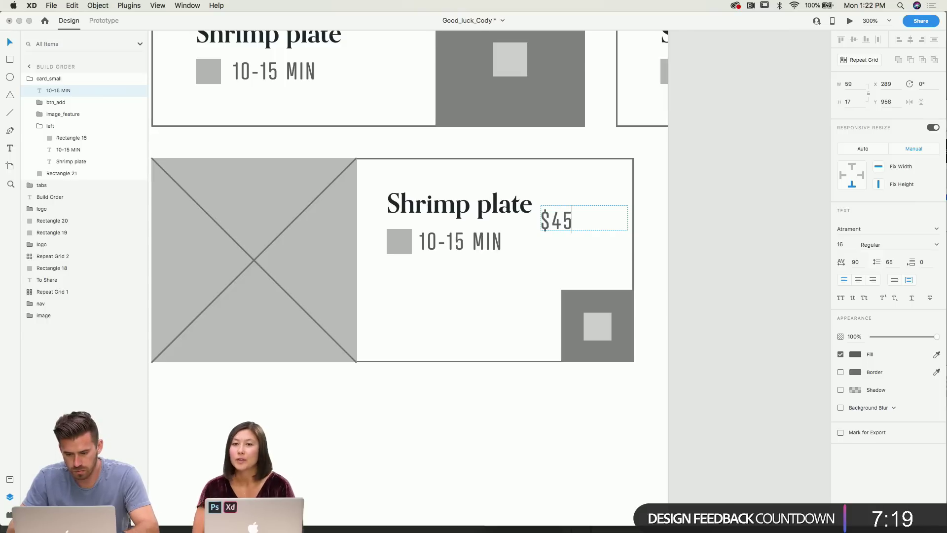
pyautogui.press('BackSpace')
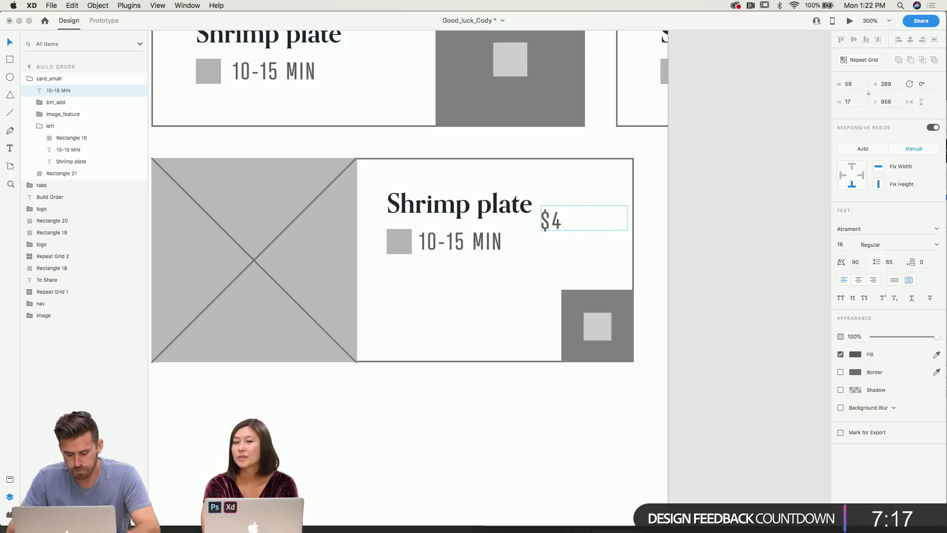
pyautogui.write('.15')
pyautogui.press('BackSpace')
pyautogui.press('BackSpace')
pyautogui.press('BackSpace')
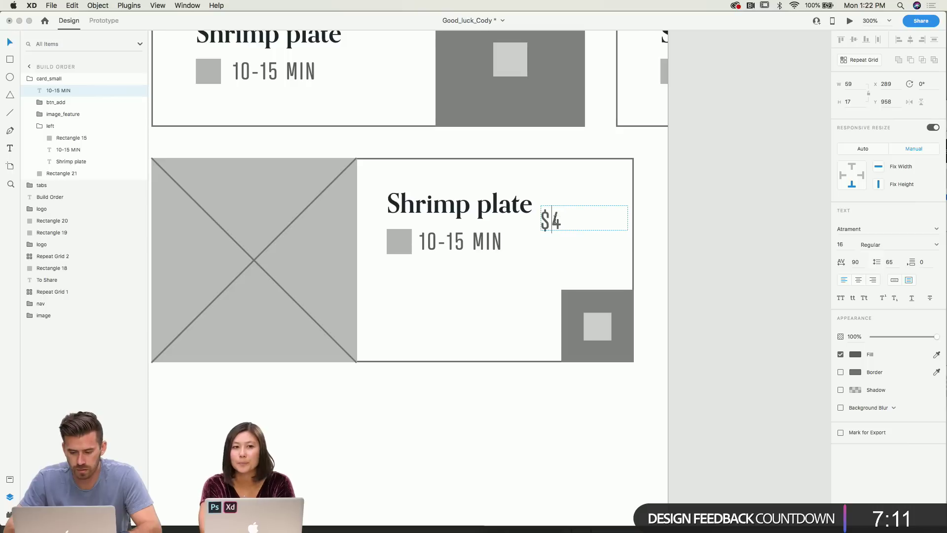
pyautogui.press('BackSpace')
pyautogui.write('2')
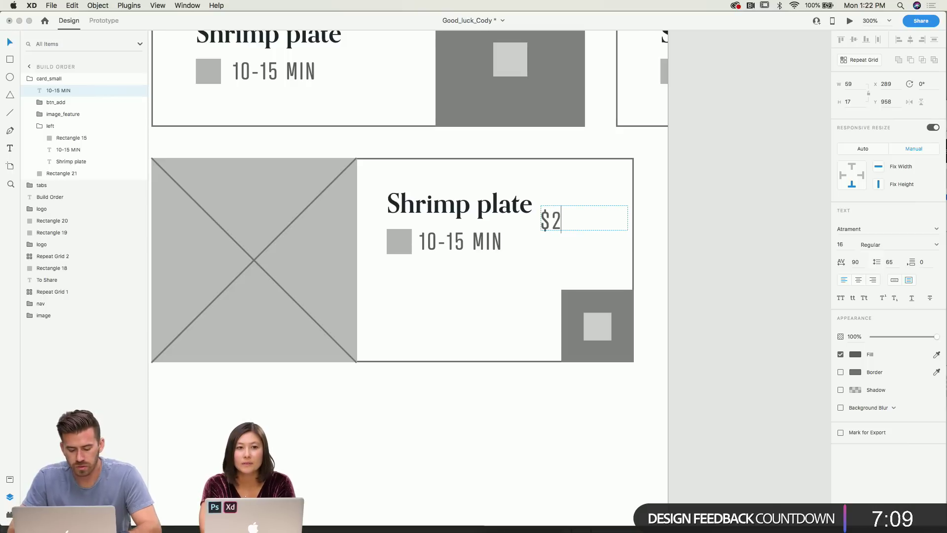
pyautogui.write('4.00')
pyautogui.press('Escape')
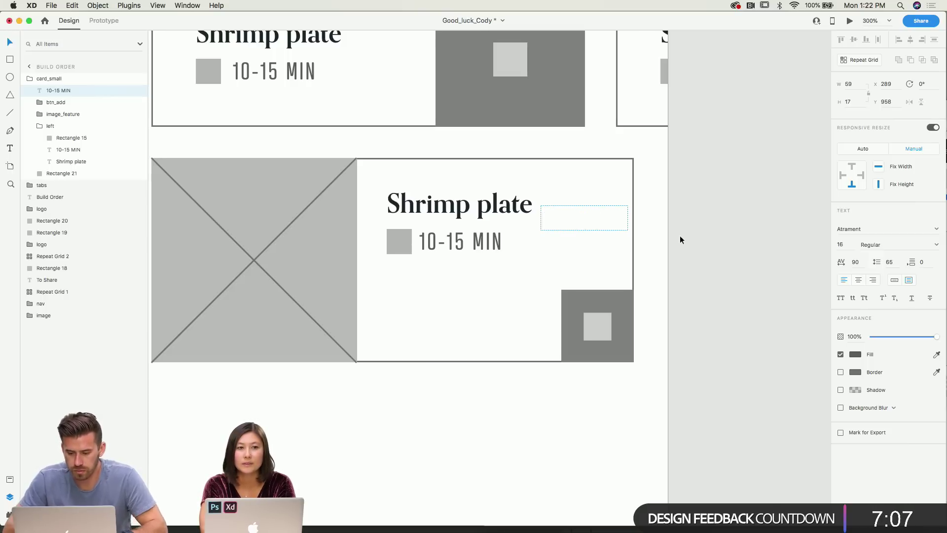
pyautogui.moveTo(613, 222); pyautogui.dragTo(602, 203)
# Set the font size of the horizontal card's Shrimp plate title to 16.
pyautogui.doubleClick(510, 213)
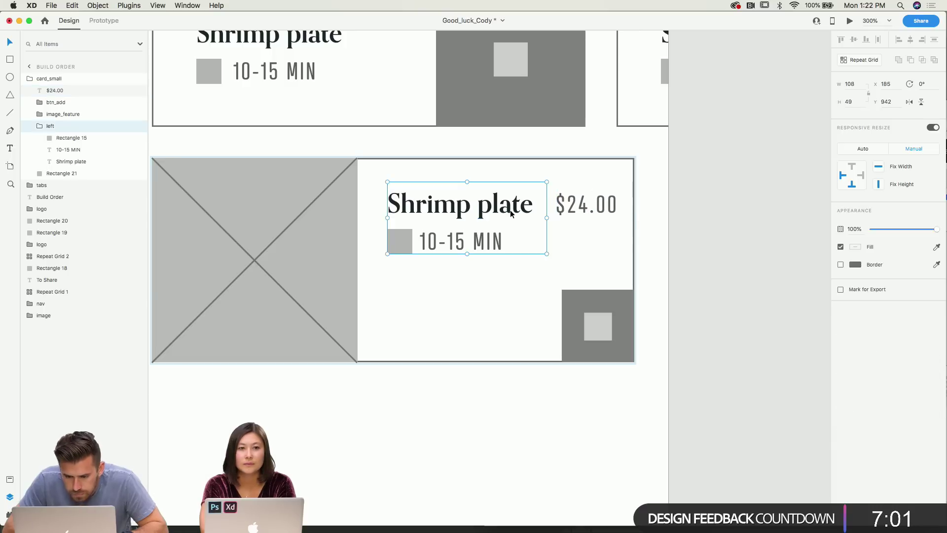
pyautogui.write('116')
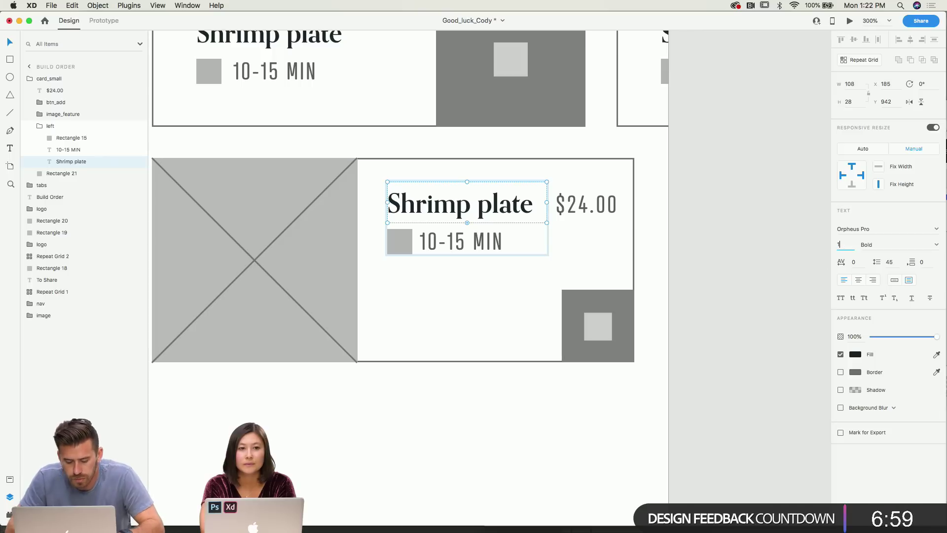
pyautogui.press('Return')
pyautogui.press('super+z')
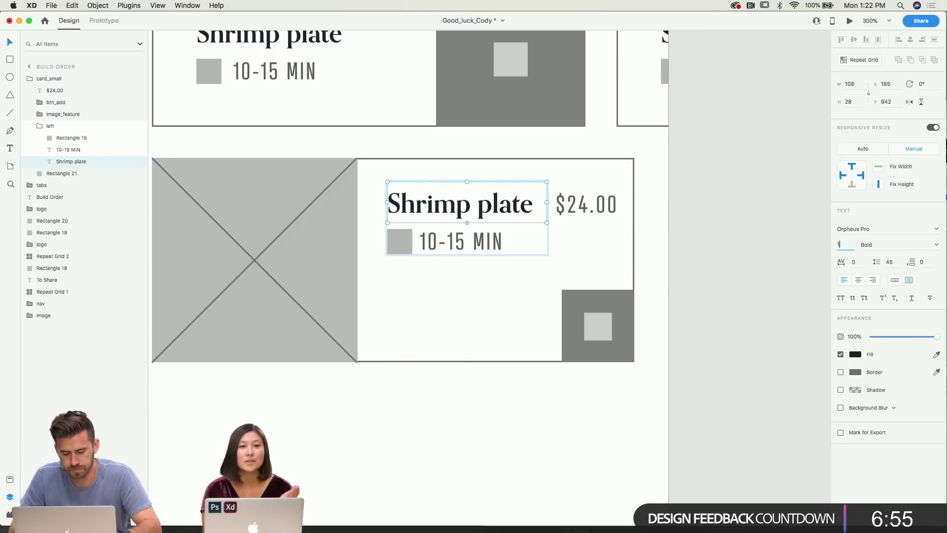
pyautogui.write('16')
pyautogui.press('Return')
# Move the horizontal card's "10-15 MIN" text and its square icon up slightly, closer to the title.
pyautogui.keyDown('shift'); pyautogui.click(410, 247); pyautogui.keyUp('shift')
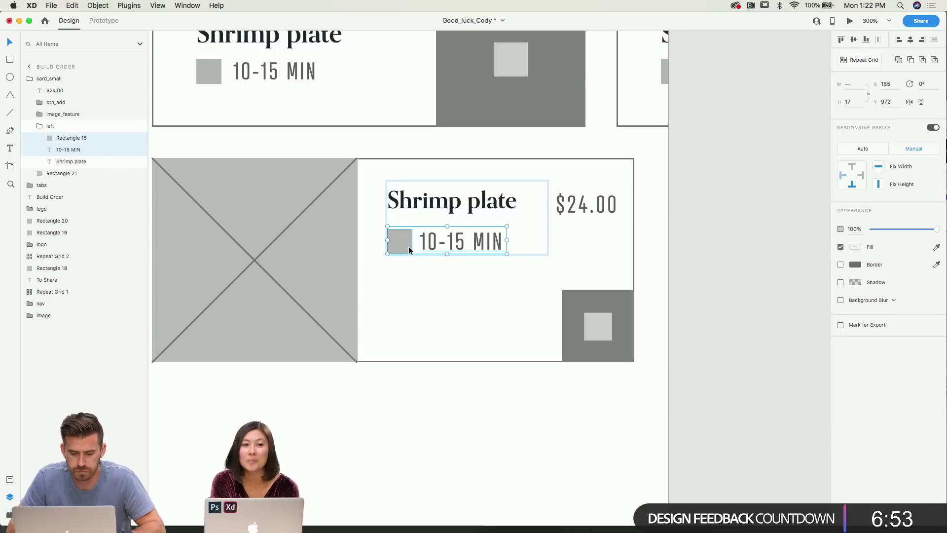
pyautogui.click(455, 212)
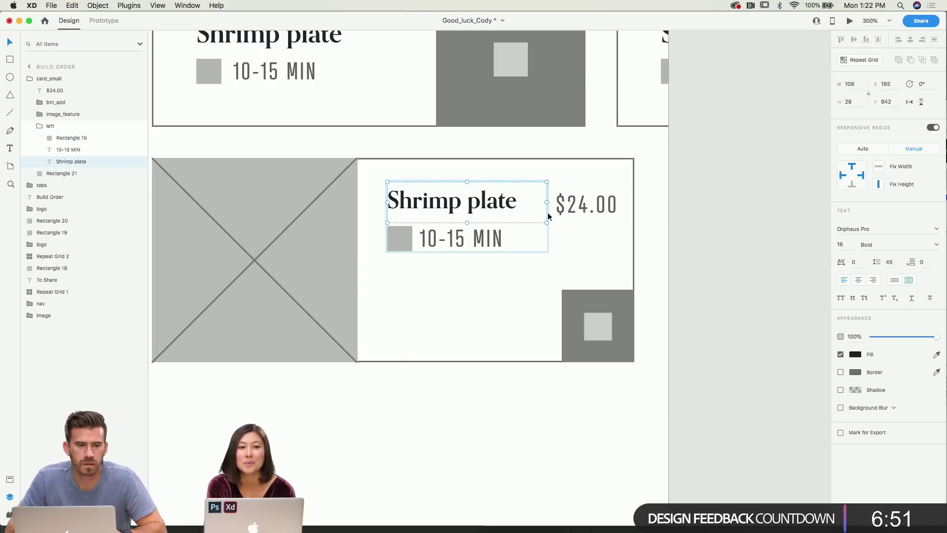
pyautogui.click(614, 228)
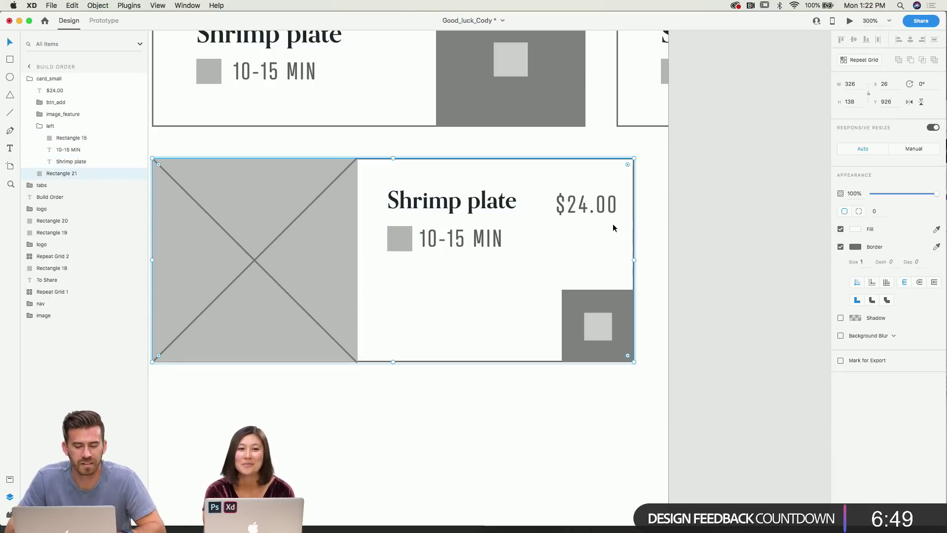
# Align the price at Y 945, shorten it to "$24", and move it closer to the card's right edge.
pyautogui.click(591, 205)
pyautogui.doubleClick(592, 206)
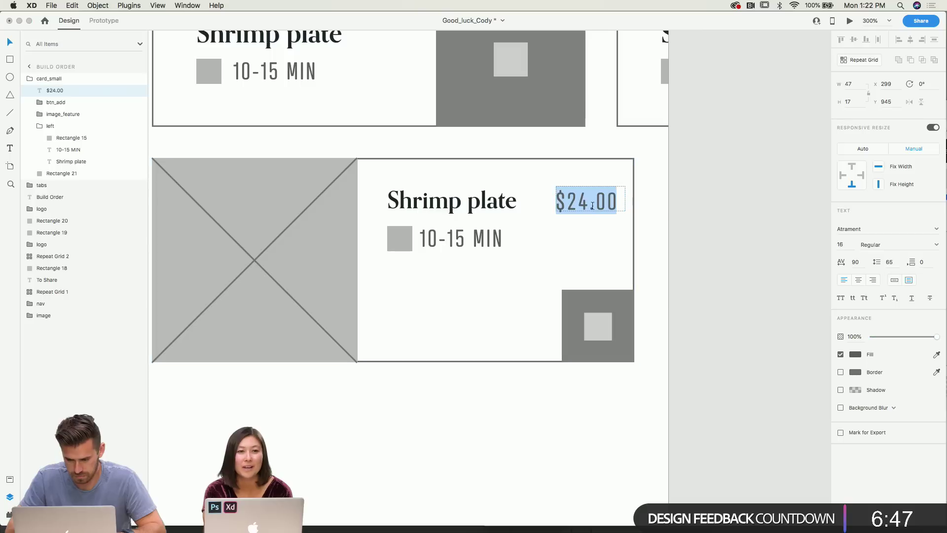
pyautogui.click(592, 206)
pyautogui.press('Delete')
pyautogui.press('Delete')
pyautogui.press('Delete')
pyautogui.press('Escape')
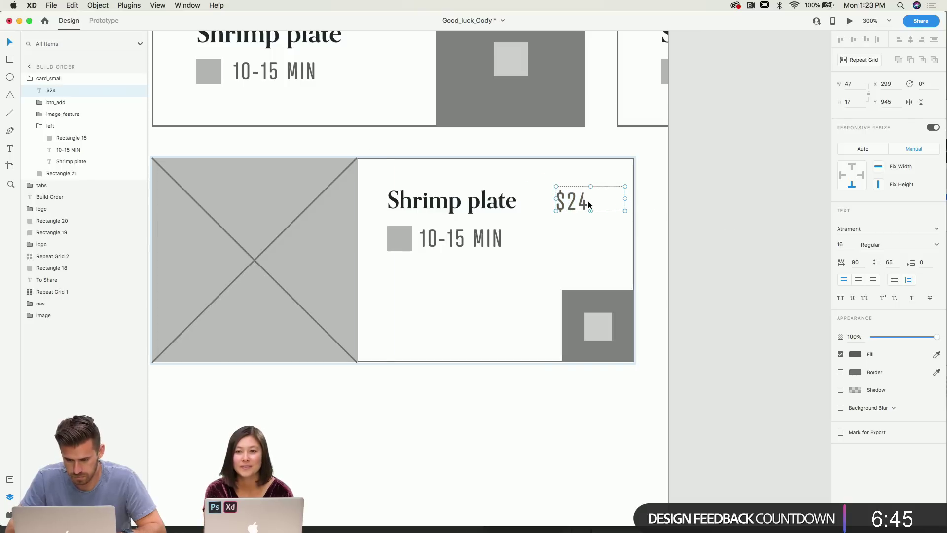
pyautogui.hotkey('shift', 'Right')
pyautogui.moveTo(639, 198); pyautogui.dragTo(265, 353)
pyautogui.press('Escape')
pyautogui.press('super+minus')
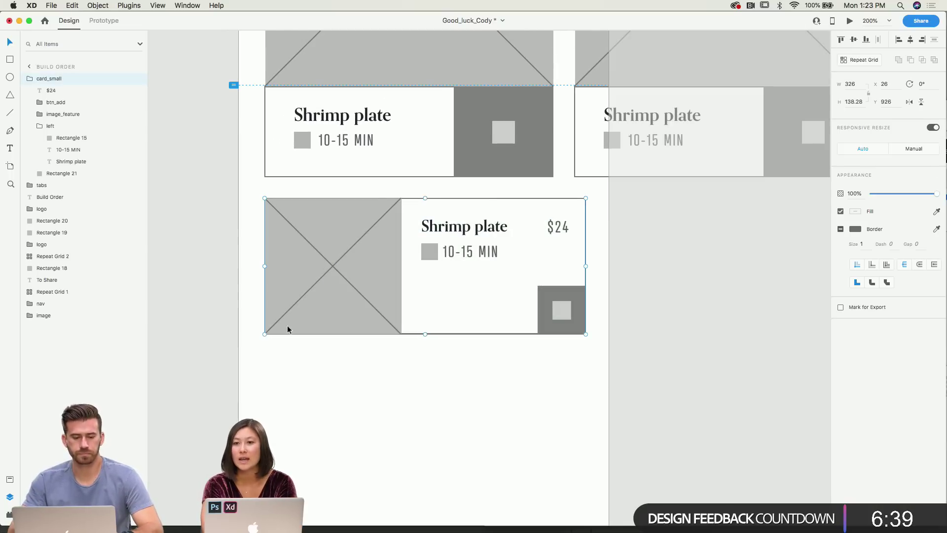
# Group the horizontal card and rename the new group card_small.
pyautogui.rightClick(295, 316)
pyautogui.click(332, 395)
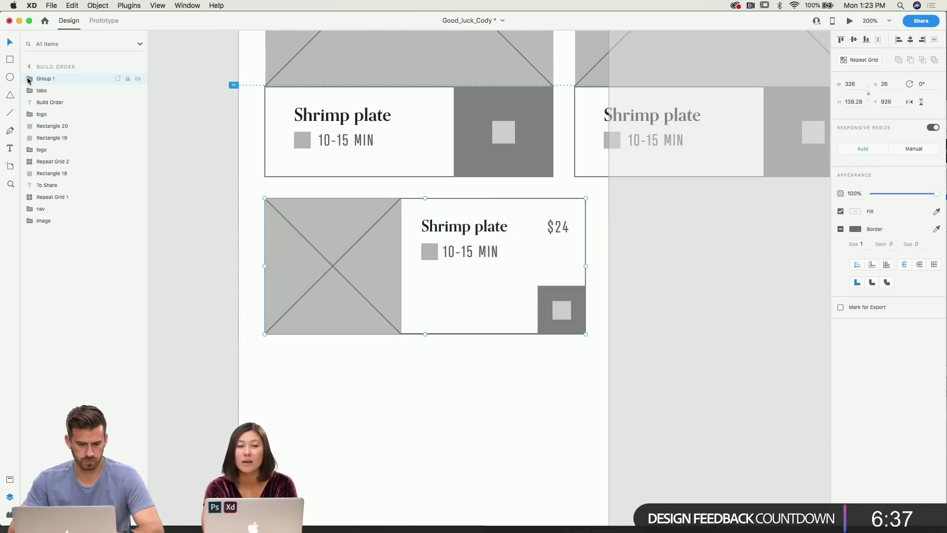
pyautogui.doubleClick(49, 79)
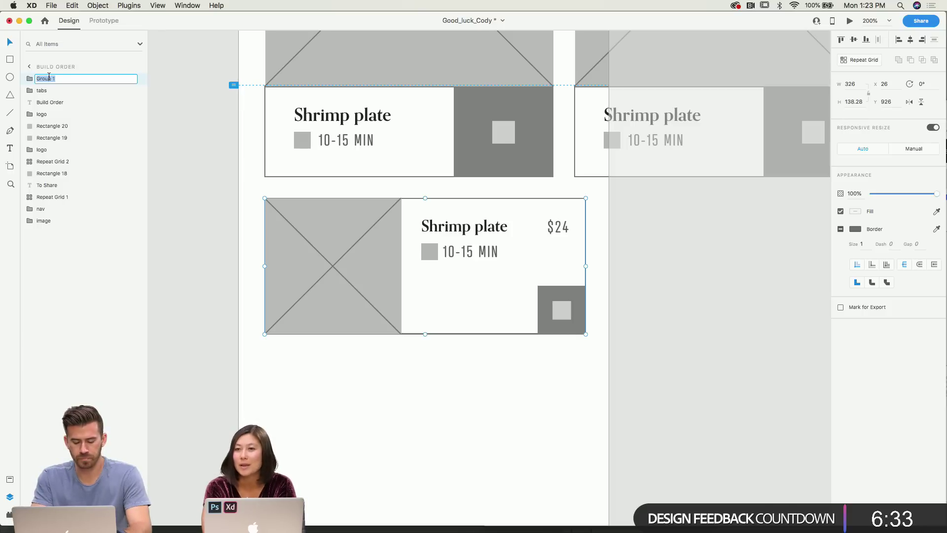
pyautogui.write('card_small')
pyautogui.press('Return')
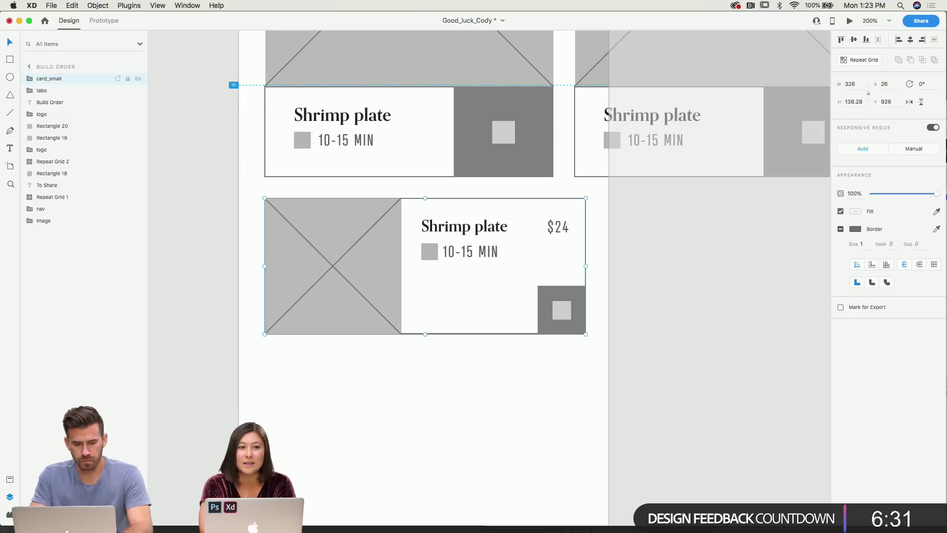
# Ungroup the nested group inside card_small.
pyautogui.click(23, 79)
pyautogui.rightClick(41, 91)
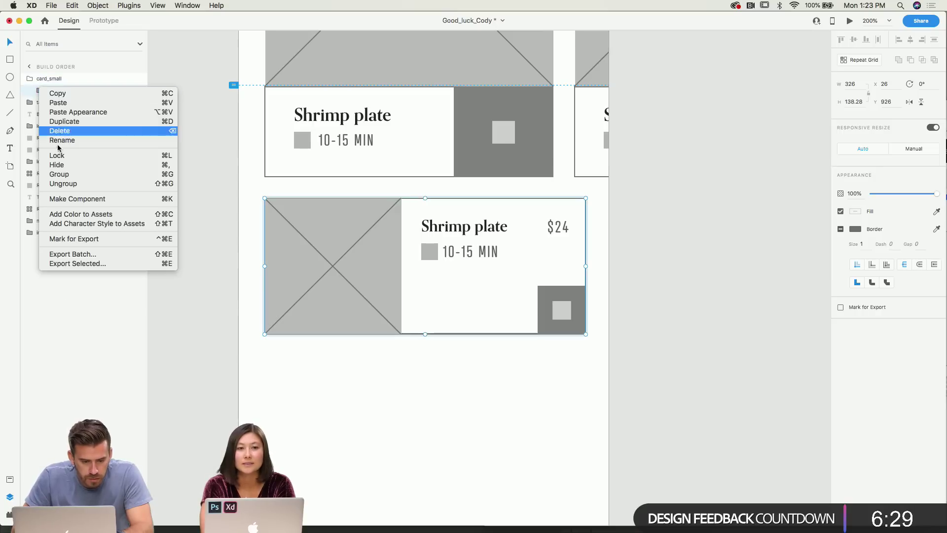
pyautogui.click(54, 184)
pyautogui.click(30, 80)
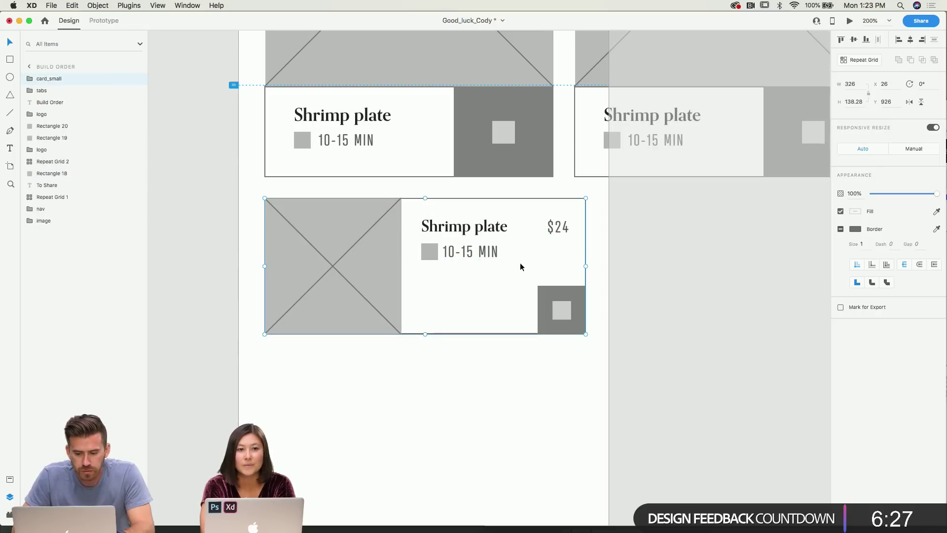
# Try to turn the card_small group into a repeat grid.
pyautogui.click(607, 286)
pyautogui.scroll(3, 587, 274)
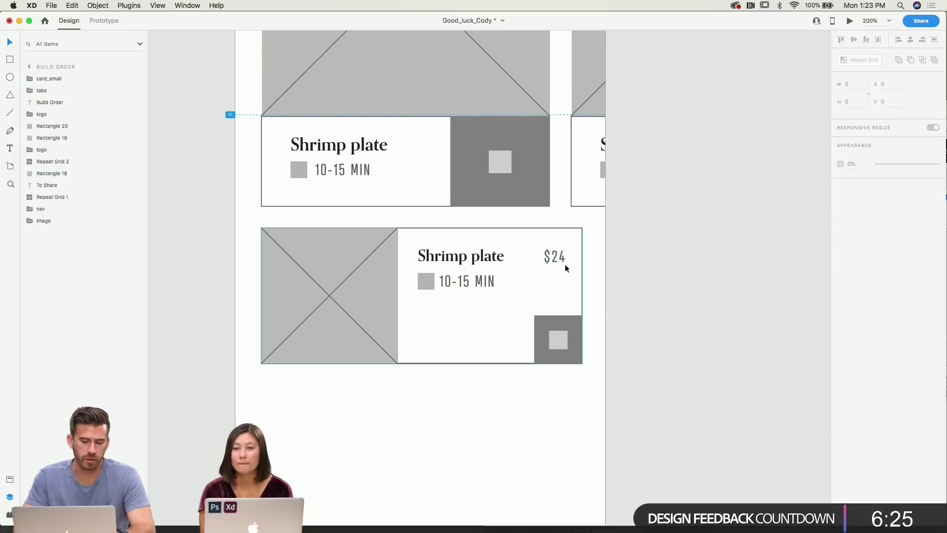
pyautogui.scroll(-5, 584, 271)
pyautogui.click(331, 156)
pyautogui.press('super+minus')
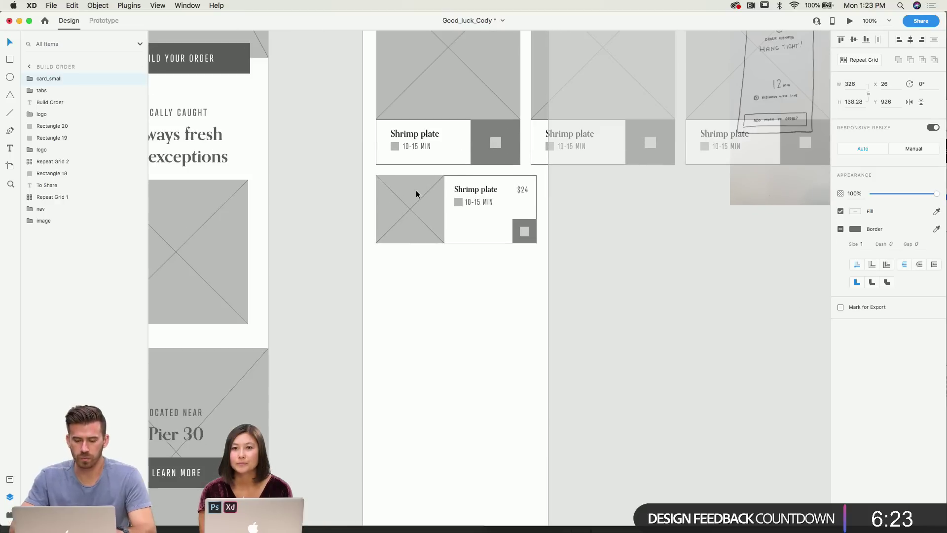
pyautogui.click(869, 60)
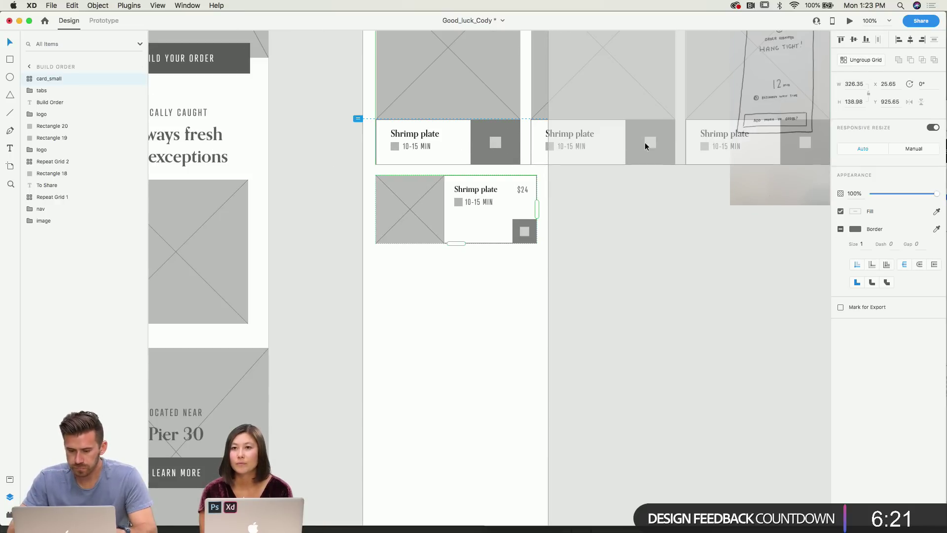
pyautogui.press('super+z')
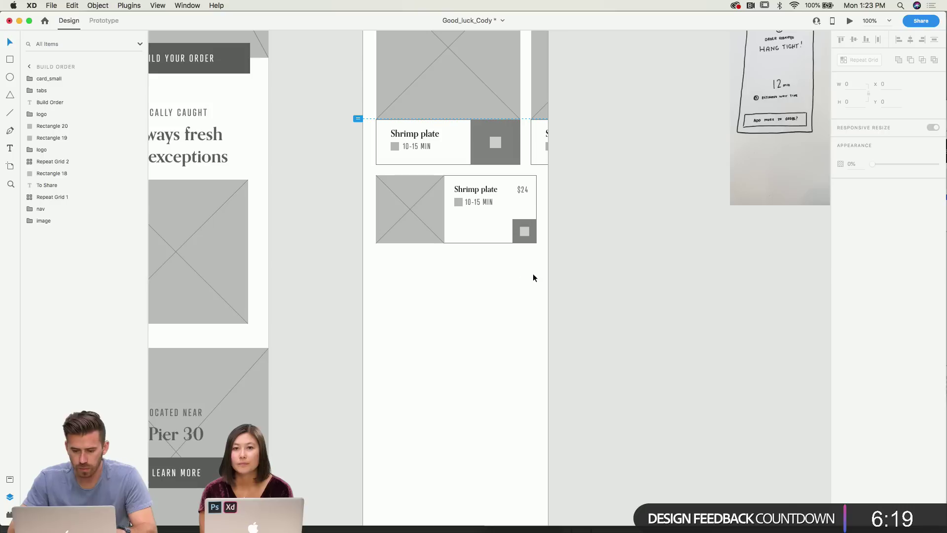
# Make the card_small group a component and try stretching its height, undoing the resize.
pyautogui.rightClick(430, 216)
pyautogui.click(450, 318)
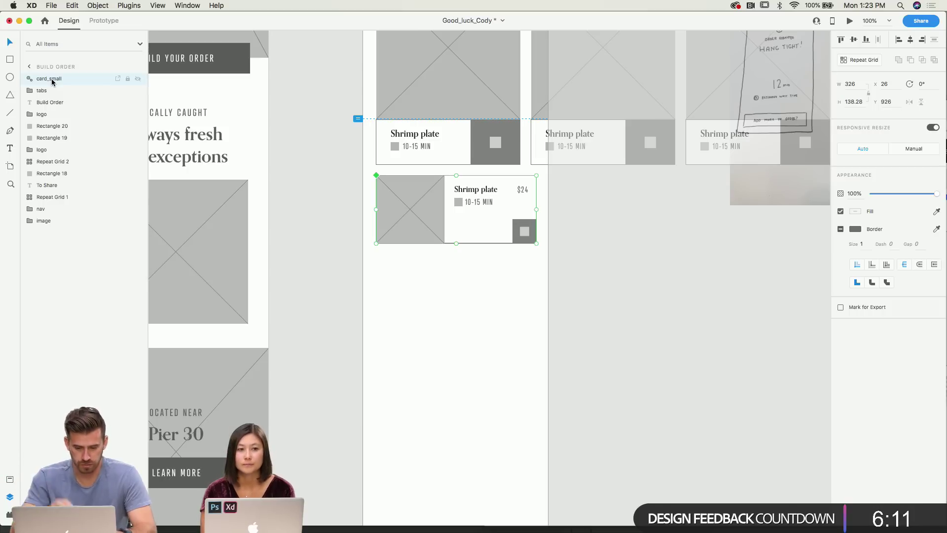
pyautogui.moveTo(457, 243); pyautogui.dragTo(456, 274)
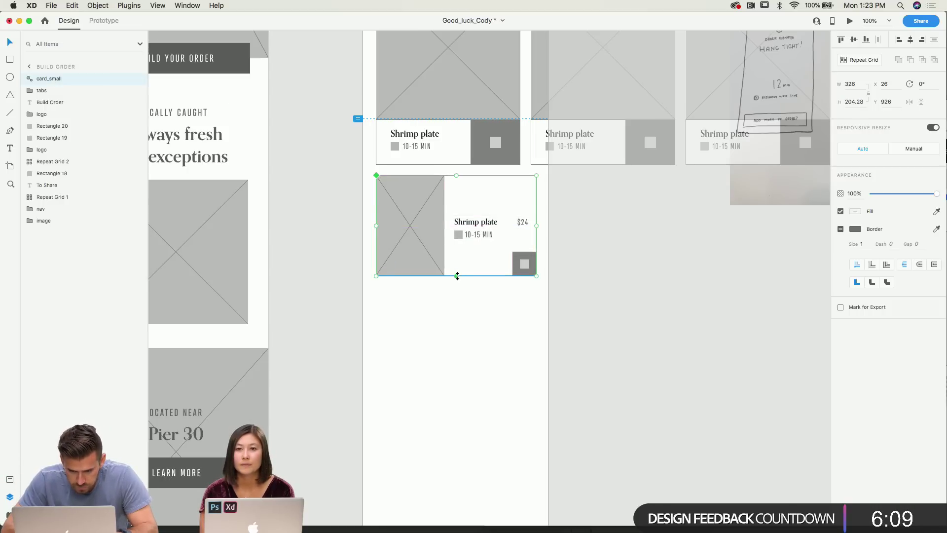
pyautogui.press('super+z')
# Turn the card_small component into a repeat grid extended downward to three stacked cards.
pyautogui.click(852, 63)
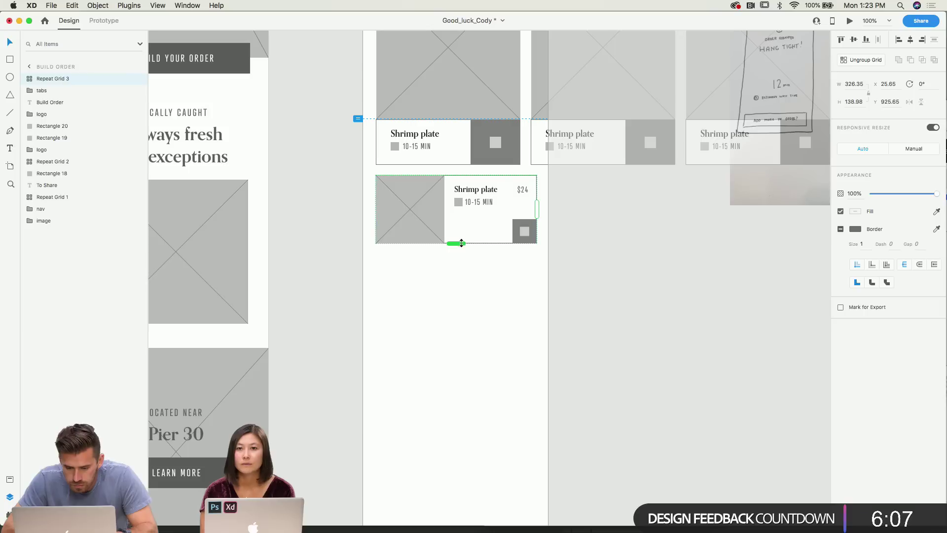
pyautogui.moveTo(461, 243); pyautogui.dragTo(444, 407)
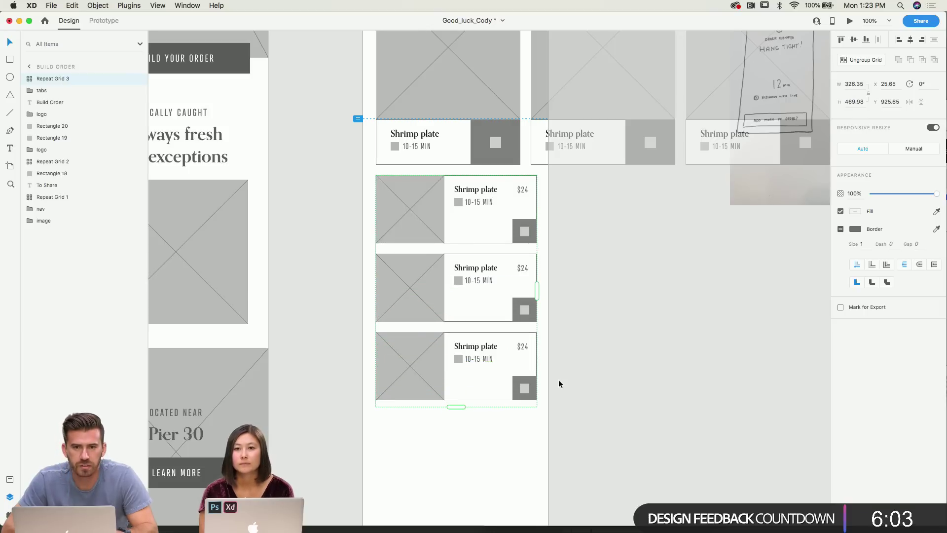
pyautogui.click(579, 255)
# Duplicate the "To Share" row of large image cards below the three stacked small cards.
pyautogui.click(490, 112)
pyautogui.moveTo(491, 106); pyautogui.dragTo(455, 480)
pyautogui.click(472, 203)
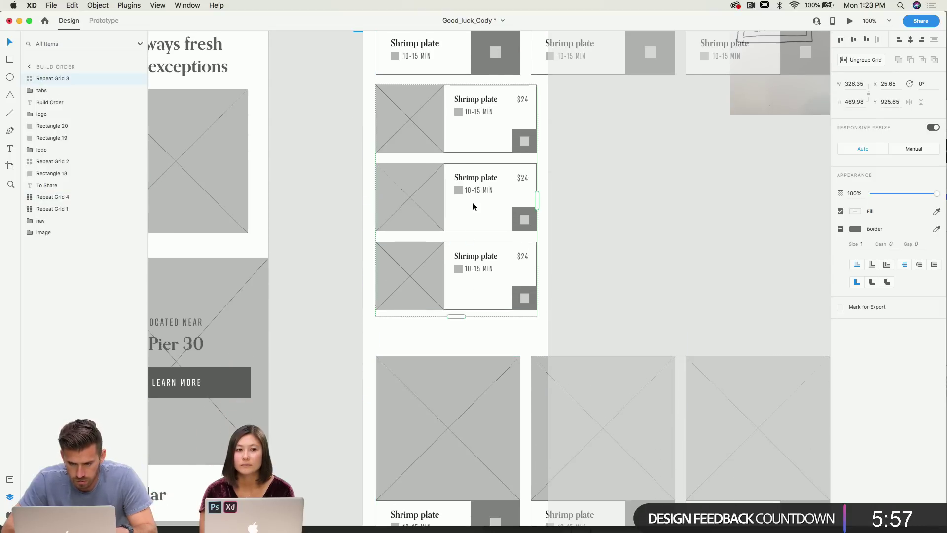
# Copy the "To Share" heading and make room by moving the small cards to about Y 1056 and the duplicated large-card row further down.
pyautogui.scroll(10, 472, 202)
pyautogui.click(433, 75)
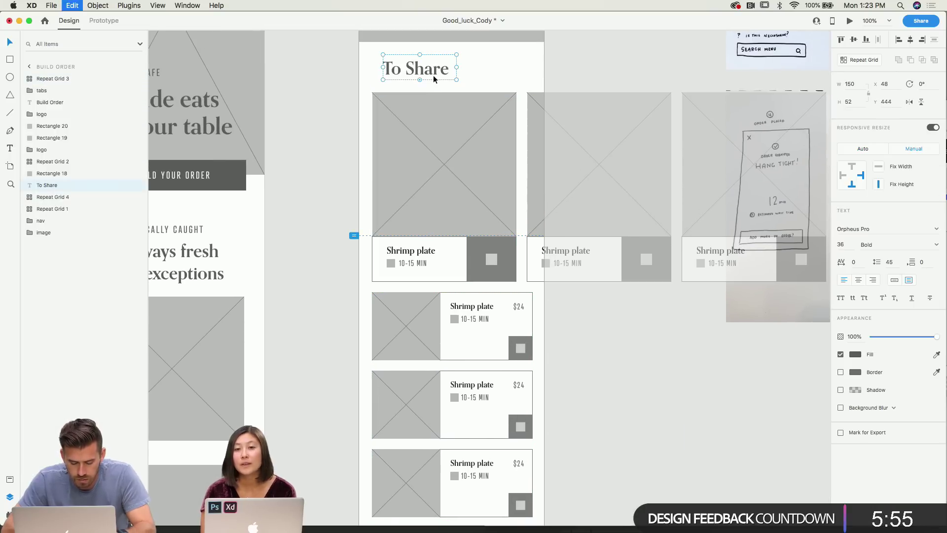
pyautogui.scroll(-12, 478, 278)
pyautogui.moveTo(439, 210); pyautogui.dragTo(433, 241)
pyautogui.moveTo(440, 345); pyautogui.dragTo(440, 400)
pyautogui.moveTo(436, 170); pyautogui.dragTo(431, 194)
pyautogui.scroll(8, 431, 197)
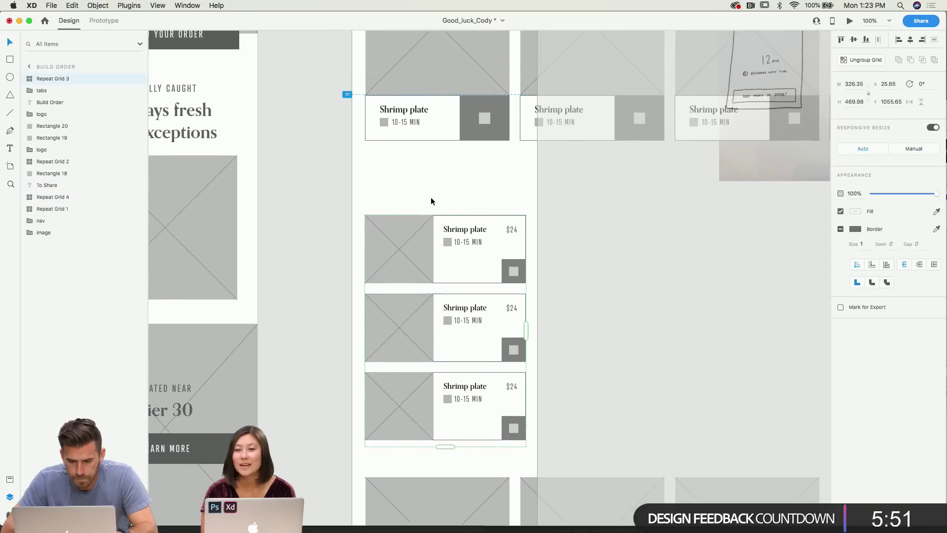
# Place a copy of the "To Share" heading above the stacked small cards at X 48, Y 966 and change its text to "Entrees".
pyautogui.press('cmd+v')
pyautogui.press('super+z')
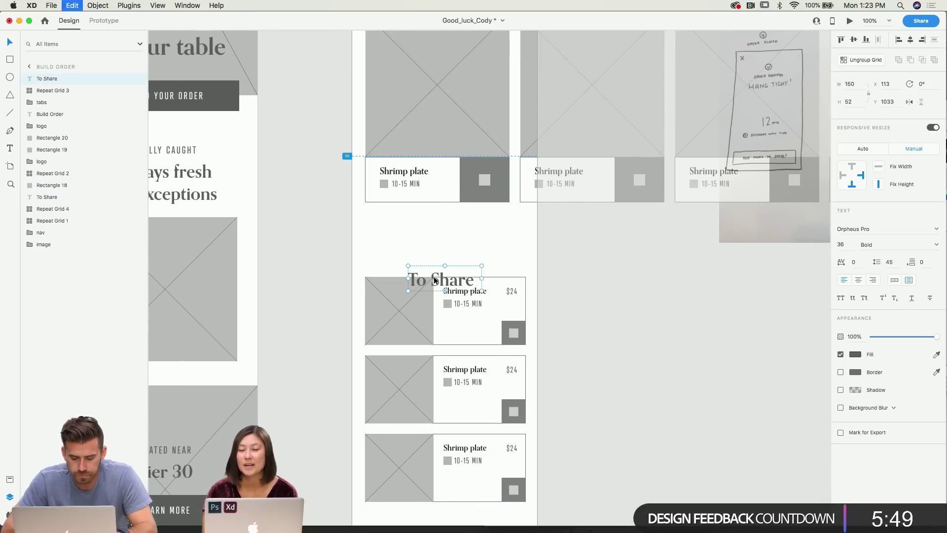
pyautogui.scroll(3, 398, 143)
pyautogui.click(395, 66)
pyautogui.moveTo(395, 66); pyautogui.dragTo(402, 323)
pyautogui.doubleClick(404, 322)
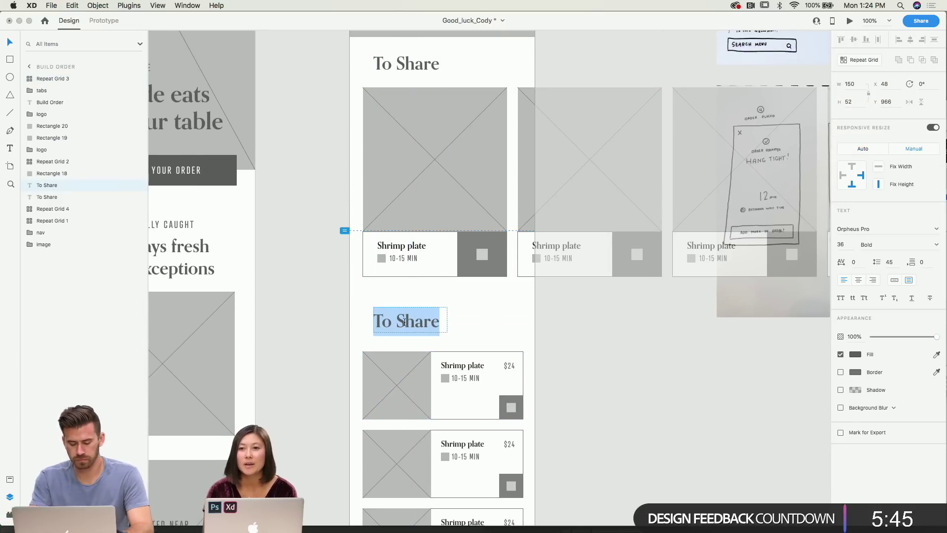
pyautogui.write('Entrees')
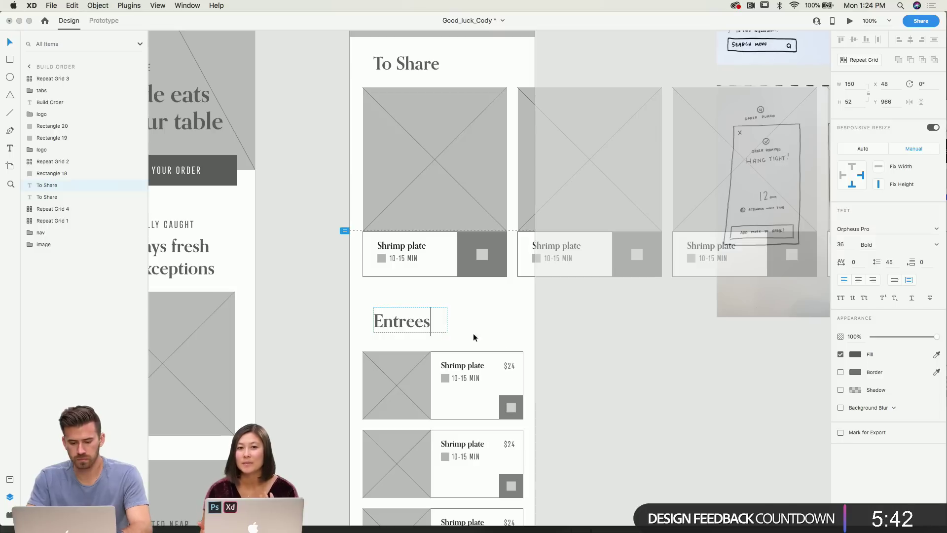
pyautogui.press('Escape')
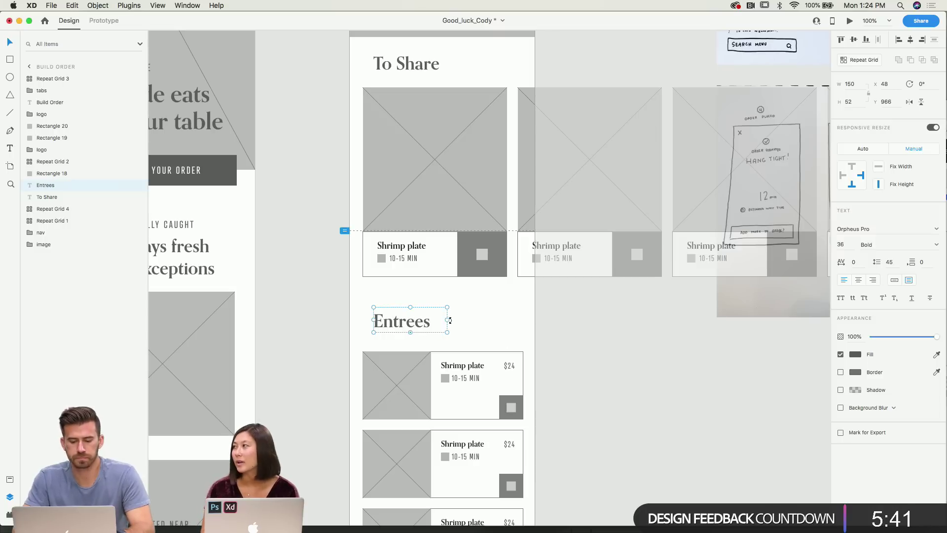
# Move the "Entrees" heading up to Y 930 and the stacked small cards up to Y 1006.65.
pyautogui.moveTo(397, 312); pyautogui.dragTo(398, 293)
pyautogui.click(432, 369)
pyautogui.scroll(-3, 429, 348)
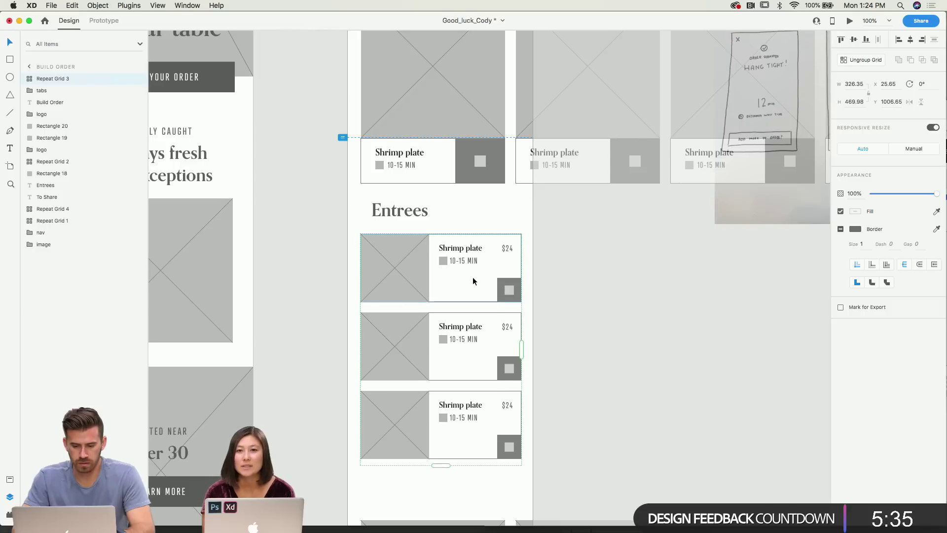
pyautogui.click(551, 336)
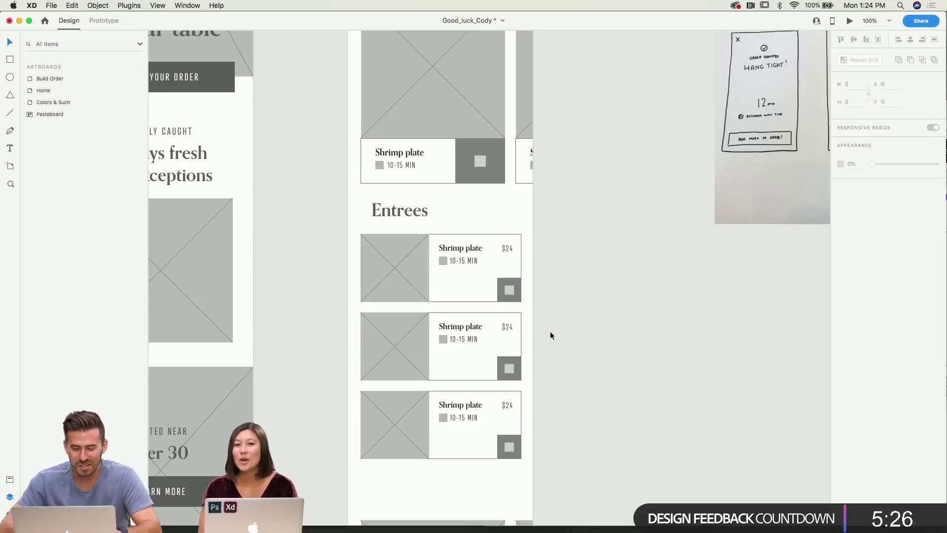
# Move the duplicated row of large image cards up below the small cards, to Y 1506.65.
pyautogui.scroll(-5, 480, 424)
pyautogui.click(480, 425)
pyautogui.scroll(-2, 480, 424)
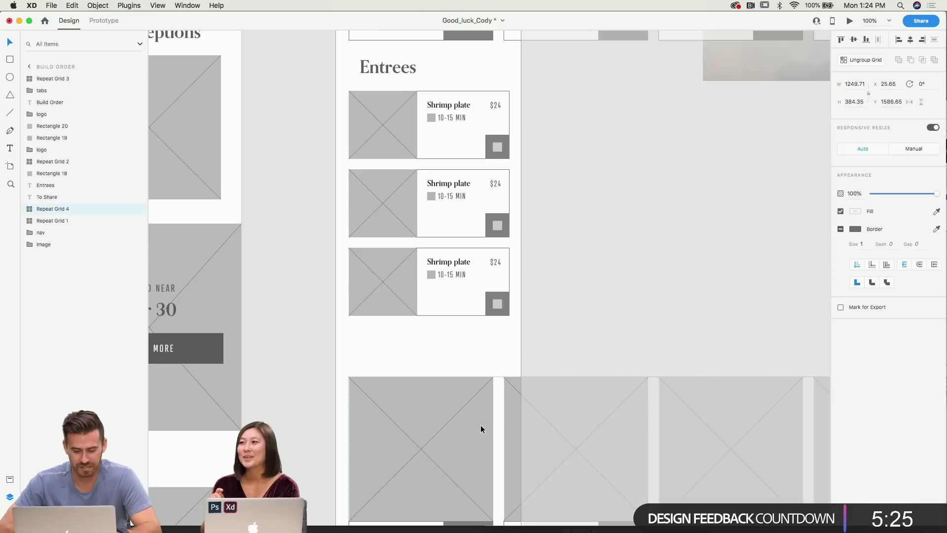
pyautogui.moveTo(480, 425); pyautogui.dragTo(479, 385)
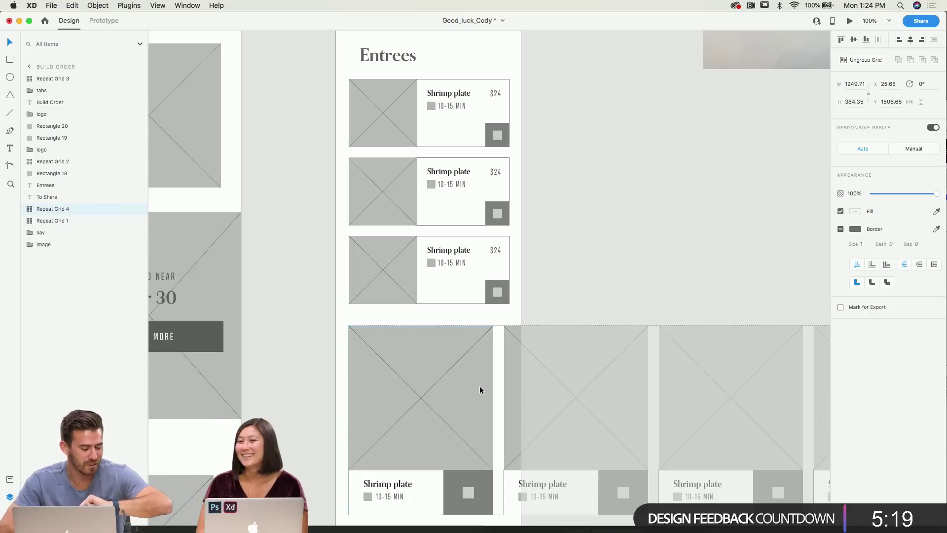
pyautogui.click(548, 303)
# Rename the dish on the second small card under "Entrees" to "Lobster plate".
pyautogui.scroll(2, 548, 303)
pyautogui.click(481, 291)
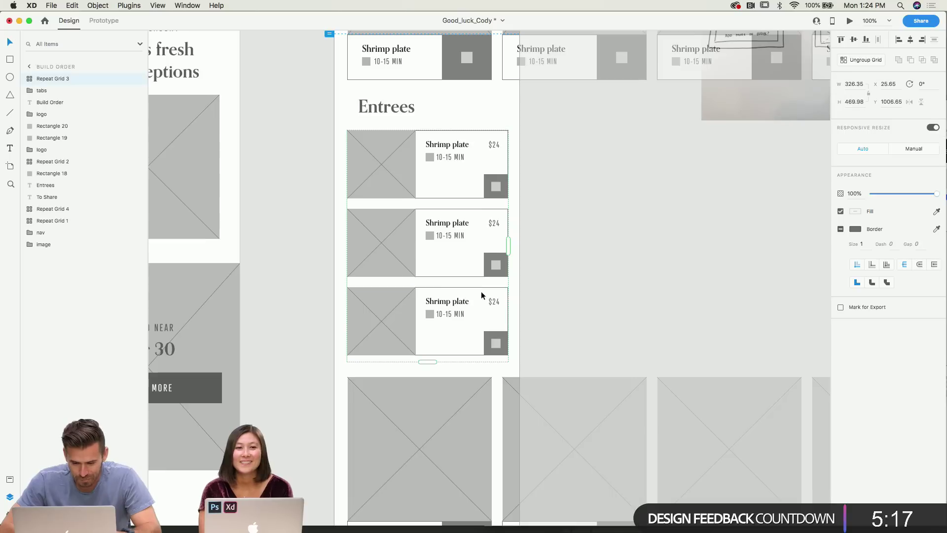
pyautogui.doubleClick(446, 225)
pyautogui.press('super+2')
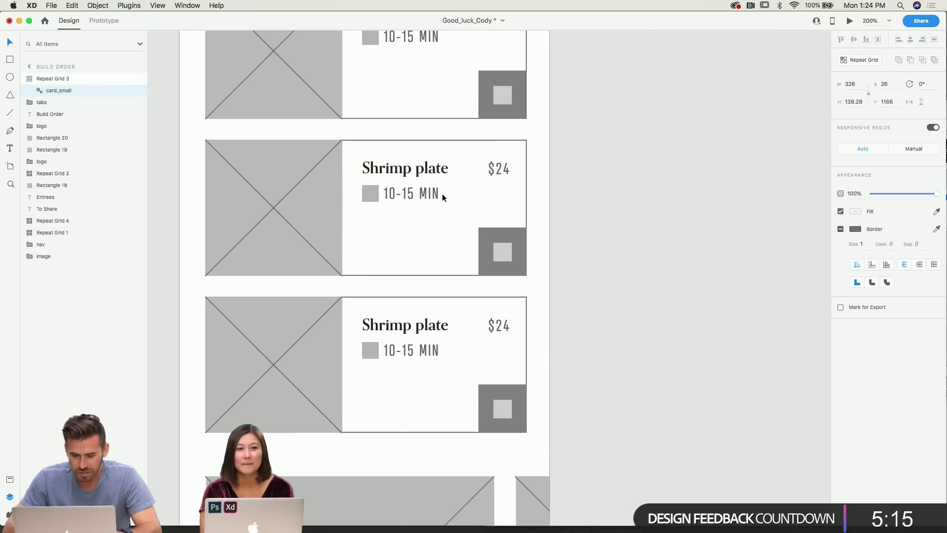
pyautogui.doubleClick(422, 178)
pyautogui.doubleClick(422, 178)
pyautogui.click(415, 176)
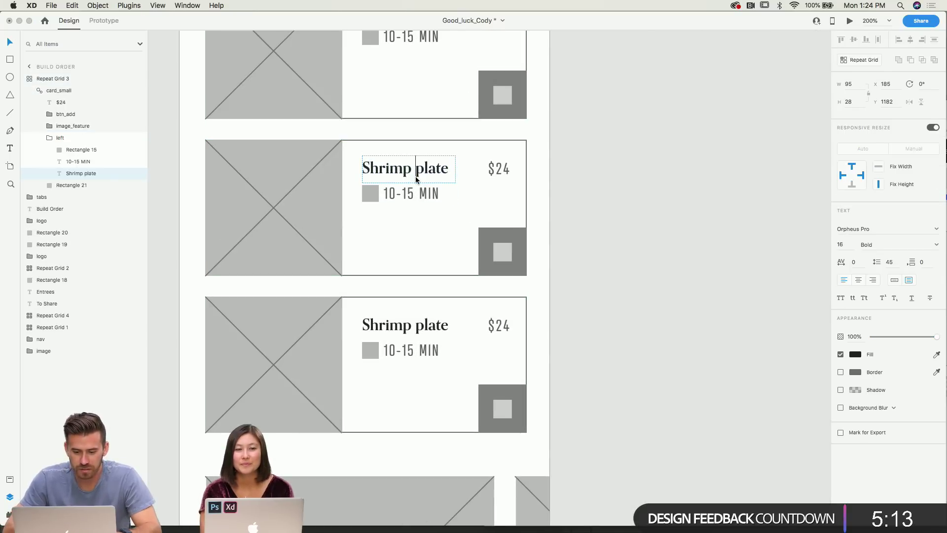
pyautogui.doubleClick(388, 168)
pyautogui.write('Lobster')
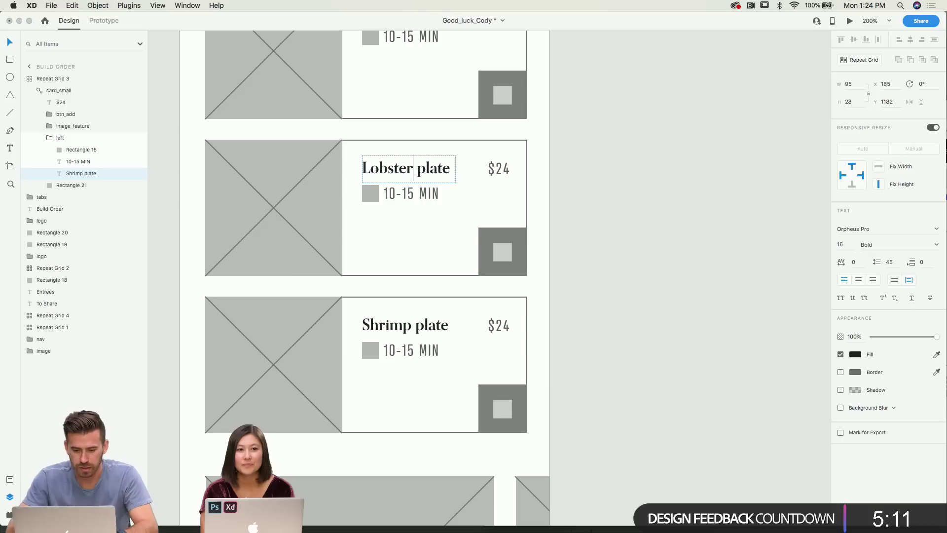
pyautogui.click(388, 325)
# Change the dish title on the first large "To Share" card to "Baja oysters".
pyautogui.scroll(4, 390, 329)
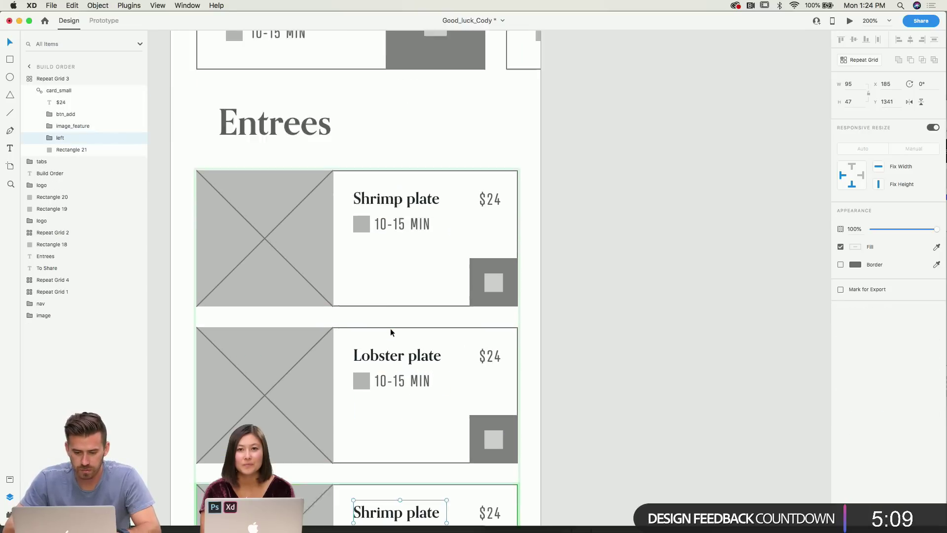
pyautogui.scroll(6, 389, 327)
pyautogui.scroll(3, 389, 327)
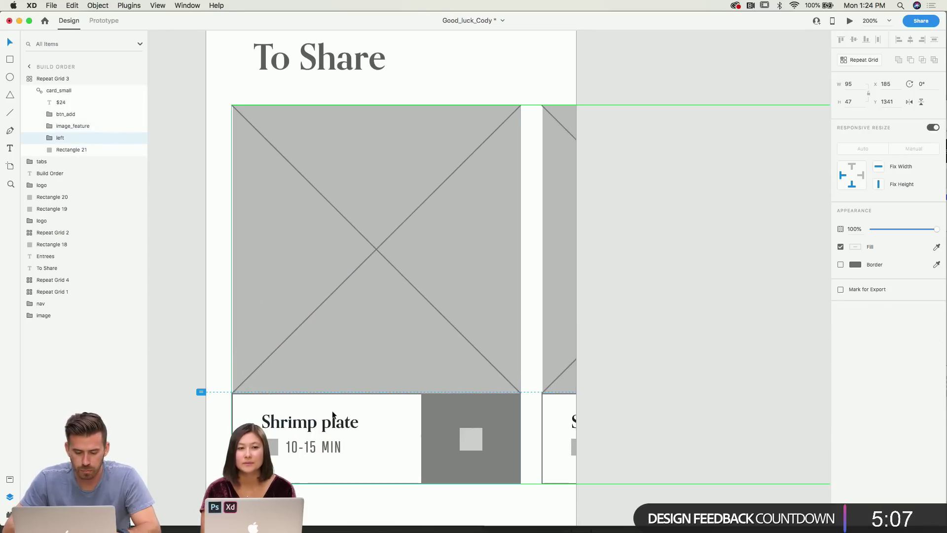
pyautogui.click(331, 420)
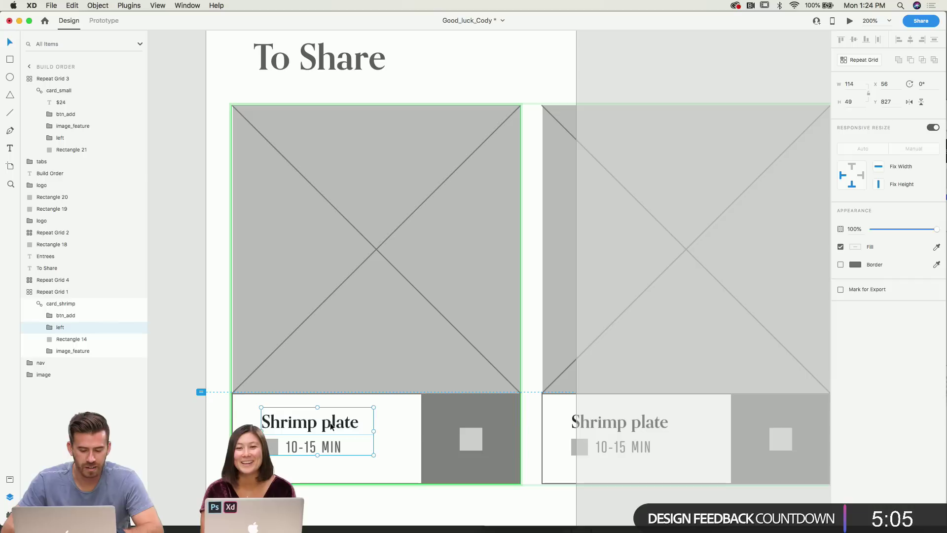
pyautogui.doubleClick(330, 423)
pyautogui.doubleClick(329, 422)
pyautogui.write('Baj')
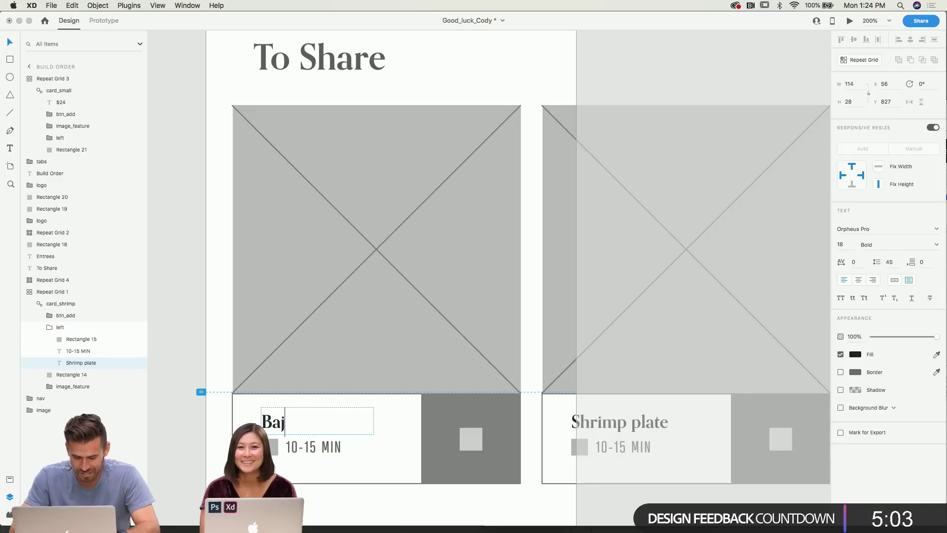
pyautogui.write('a oysters')
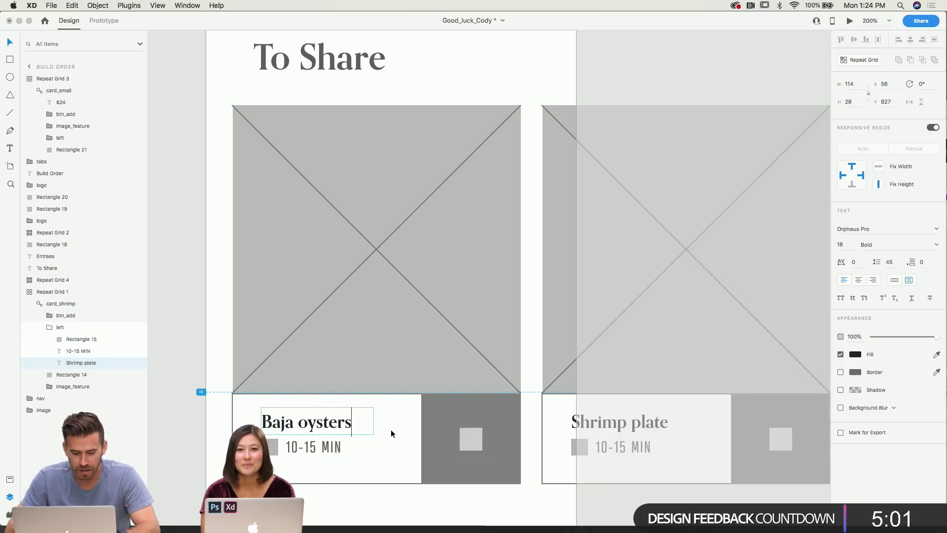
pyautogui.press('Escape')
pyautogui.press('Escape')
# Change the dish title on the third small card under "Entrees" to "Salmon bowl".
pyautogui.scroll(-5, 314, 473)
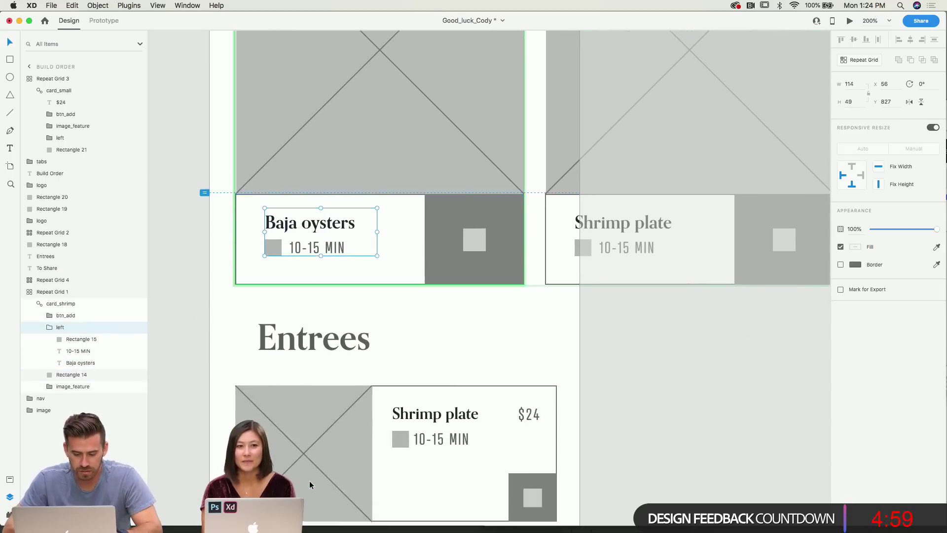
pyautogui.scroll(-10, 309, 480)
pyautogui.click(373, 431)
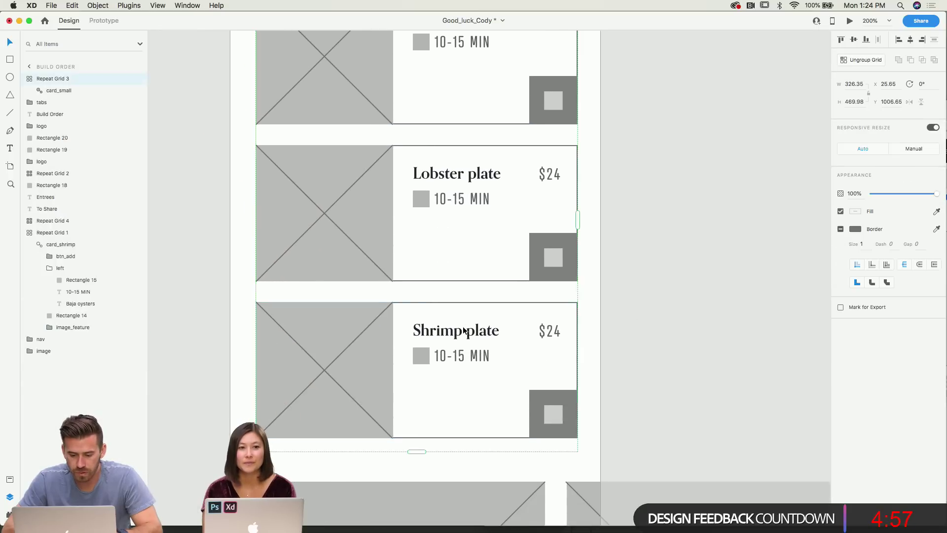
pyautogui.doubleClick(463, 328)
pyautogui.doubleClick(462, 328)
pyautogui.doubleClick(463, 328)
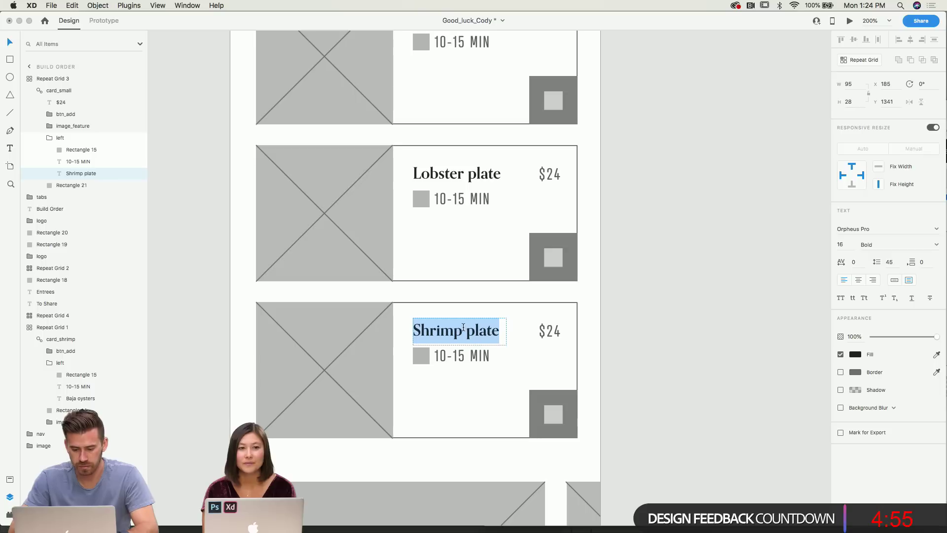
pyautogui.write('Salmon')
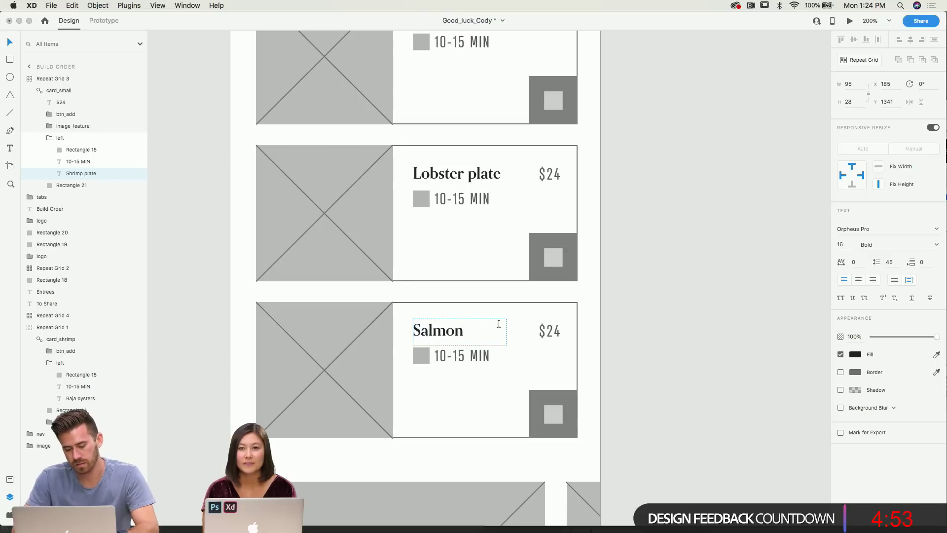
pyautogui.write(' bowl')
pyautogui.press('Escape')
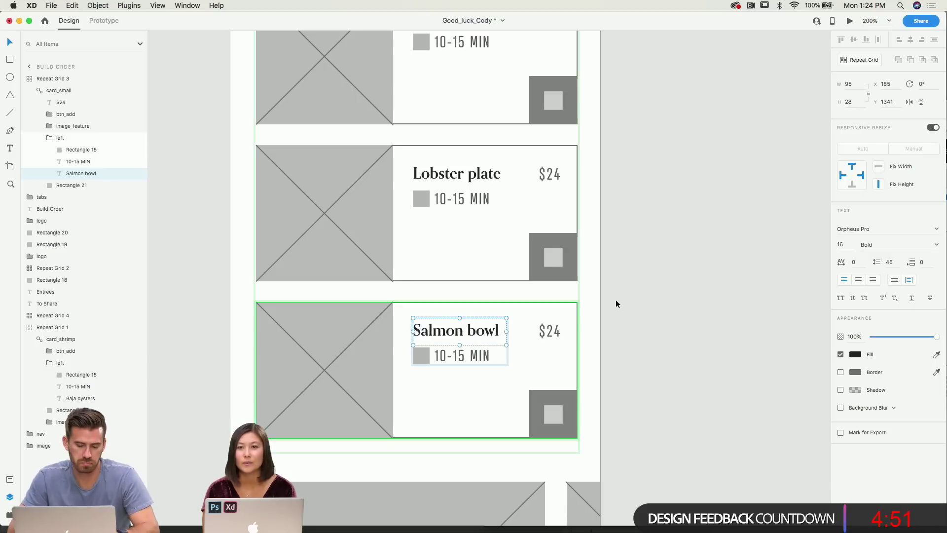
pyautogui.press('Escape')
# Duplicate the "Entrees" heading below the small cards at Y 1477 and move the lower large-card row down to Y 1554.65.
pyautogui.press('super+minus')
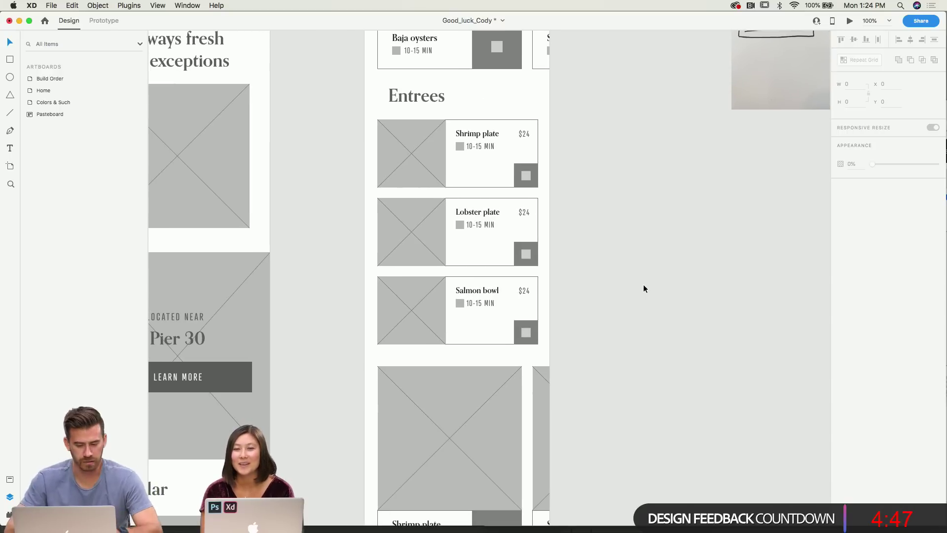
pyautogui.scroll(-5, 643, 284)
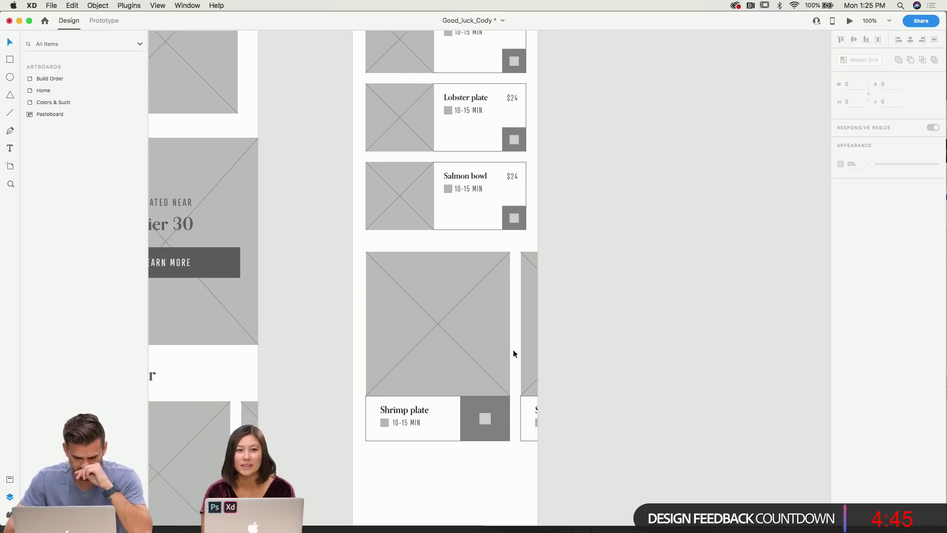
pyautogui.scroll(15, 513, 353)
pyautogui.scroll(-14, 512, 353)
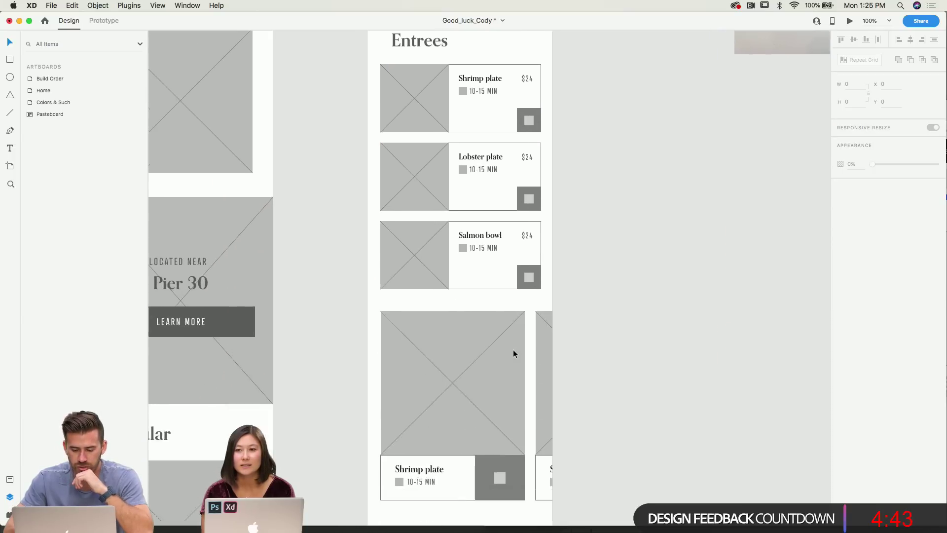
pyautogui.click(513, 353)
pyautogui.scroll(4, 513, 353)
pyautogui.click(428, 99)
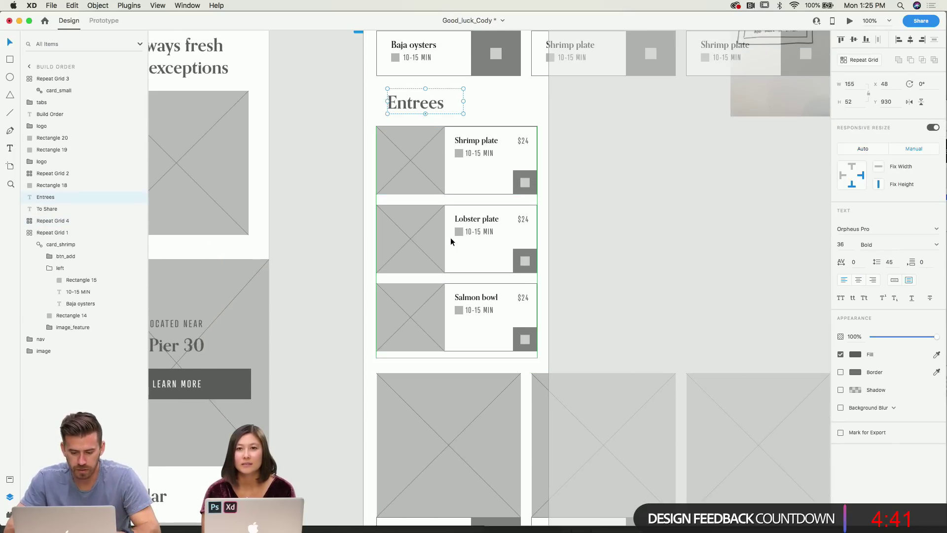
pyautogui.moveTo(420, 102); pyautogui.dragTo(416, 372)
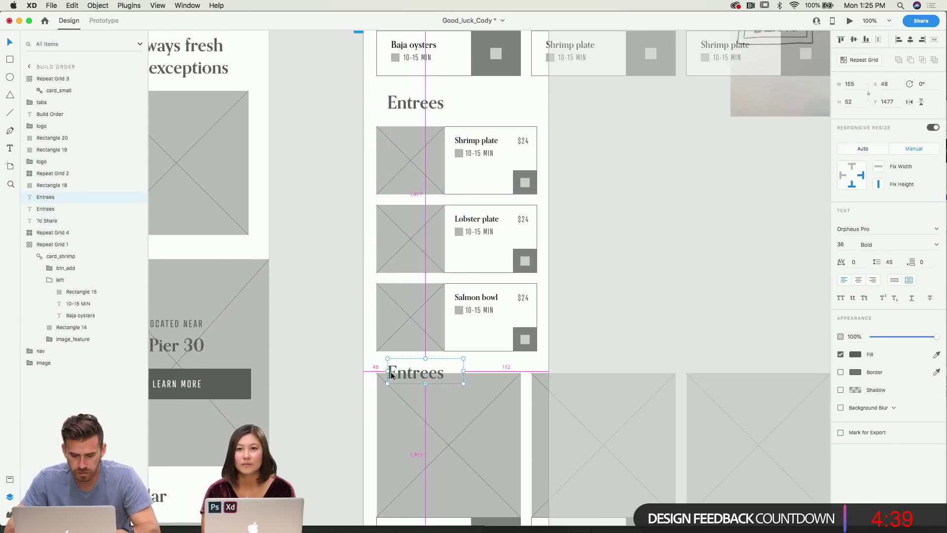
pyautogui.scroll(-6, 426, 316)
pyautogui.click(437, 298)
pyautogui.moveTo(436, 298); pyautogui.dragTo(433, 318)
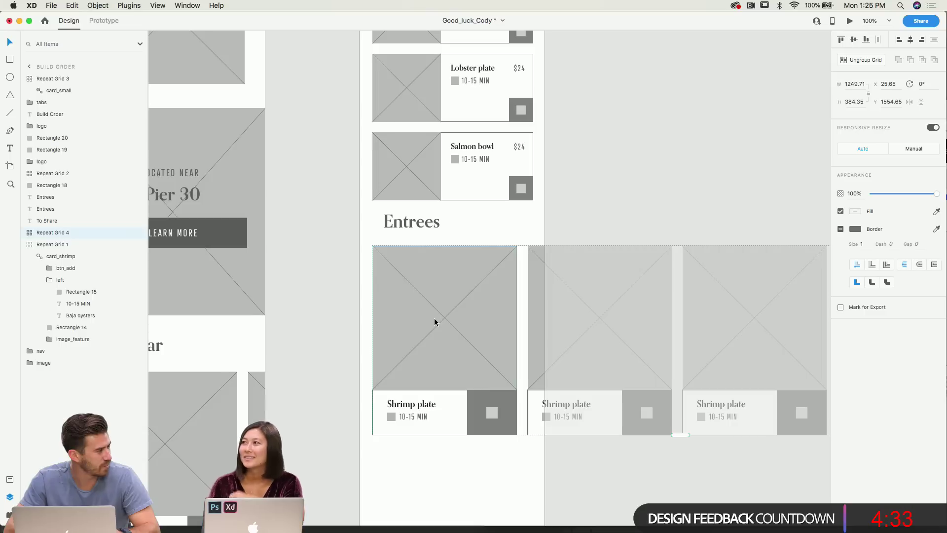
# Change the duplicated heading's text to "Local favorites" and widen its text box to 227 so it fits on one line.
pyautogui.doubleClick(437, 232)
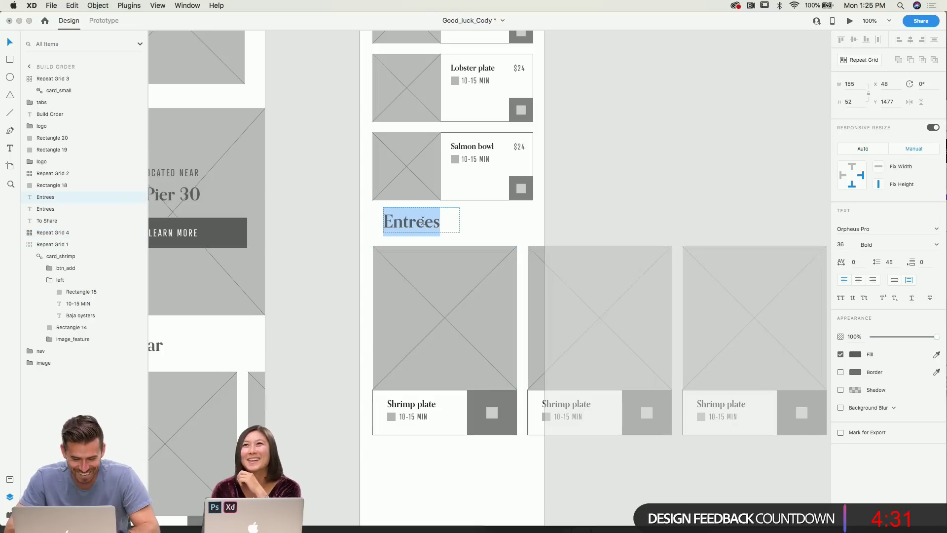
pyautogui.write('Local favotie')
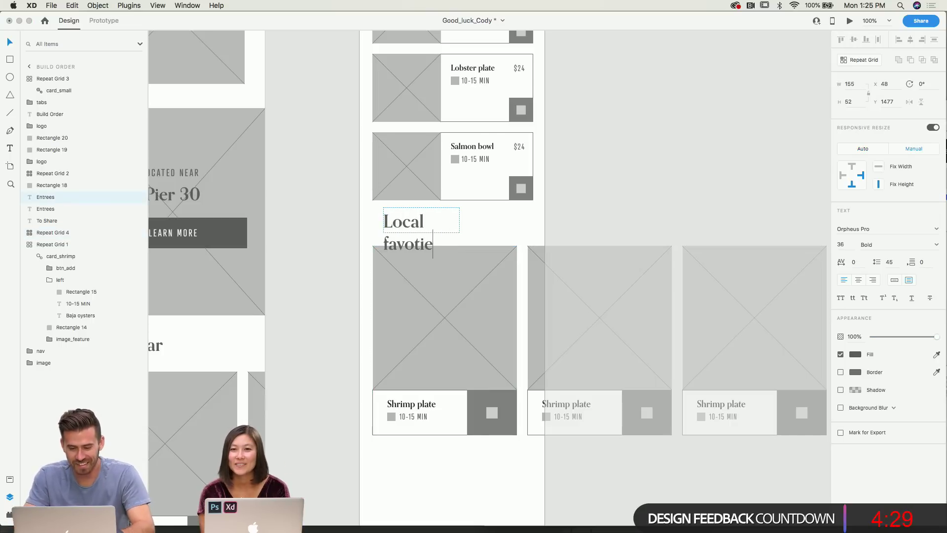
pyautogui.press('BackSpace')
pyautogui.write('rites')
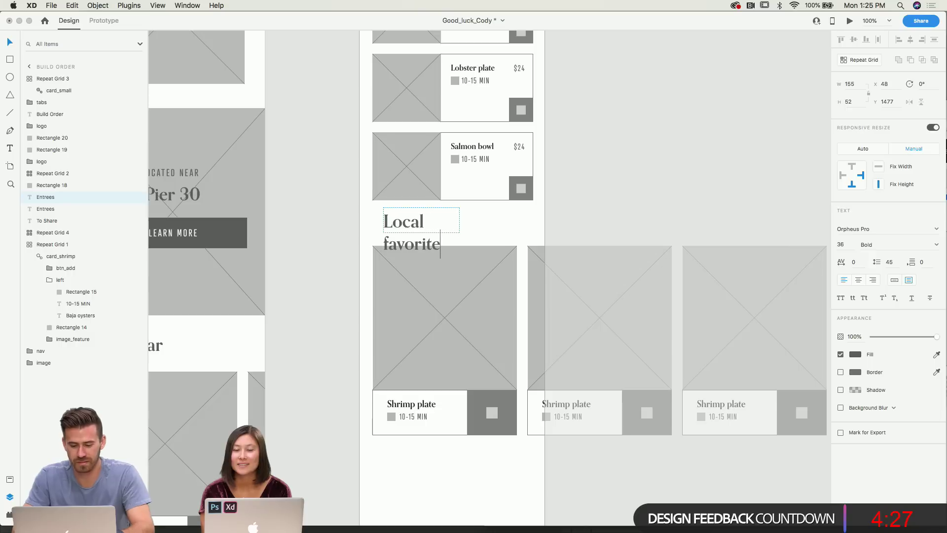
pyautogui.press('Escape')
pyautogui.moveTo(459, 219); pyautogui.dragTo(495, 220)
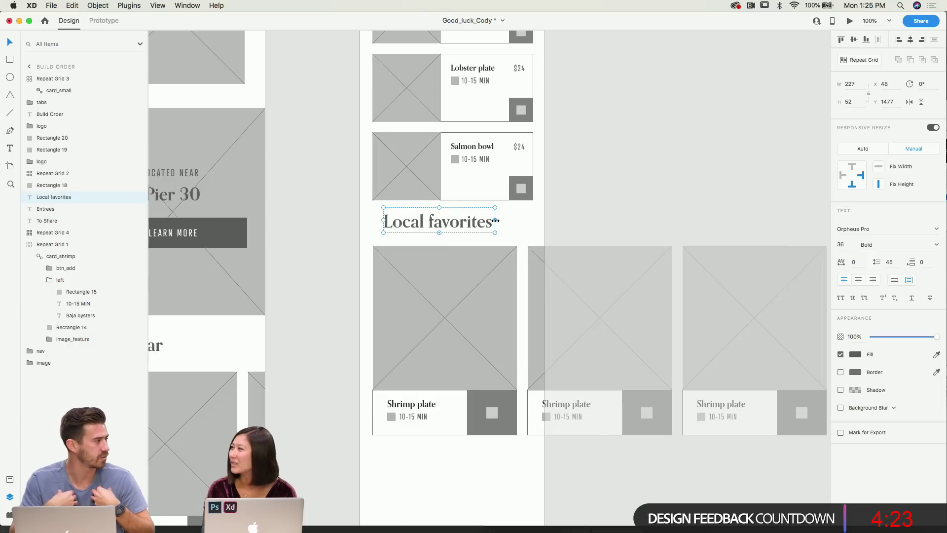
# Move the lower large-card row down to Y 1579.65 and shift the "Local favorites" heading slightly down into the gap.
pyautogui.scroll(-5, 527, 232)
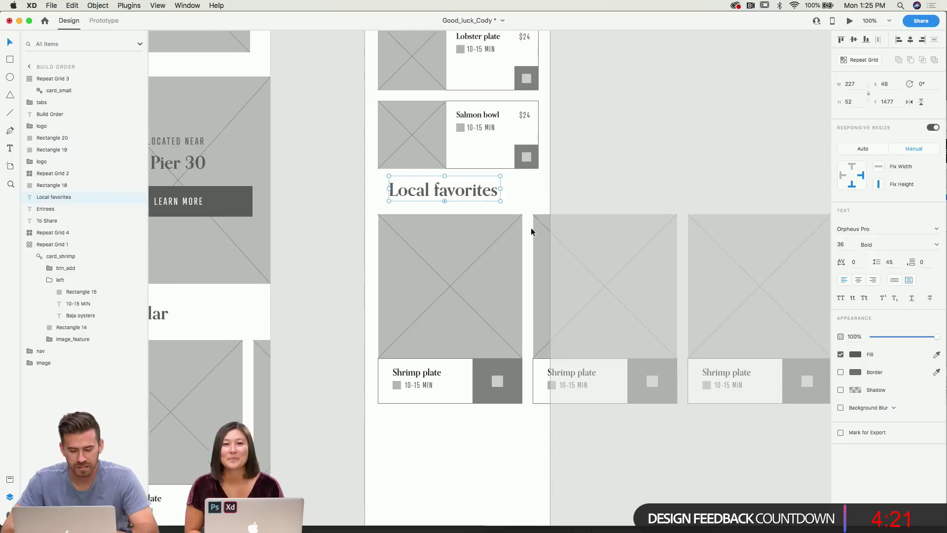
pyautogui.click(492, 229)
pyautogui.click(467, 140)
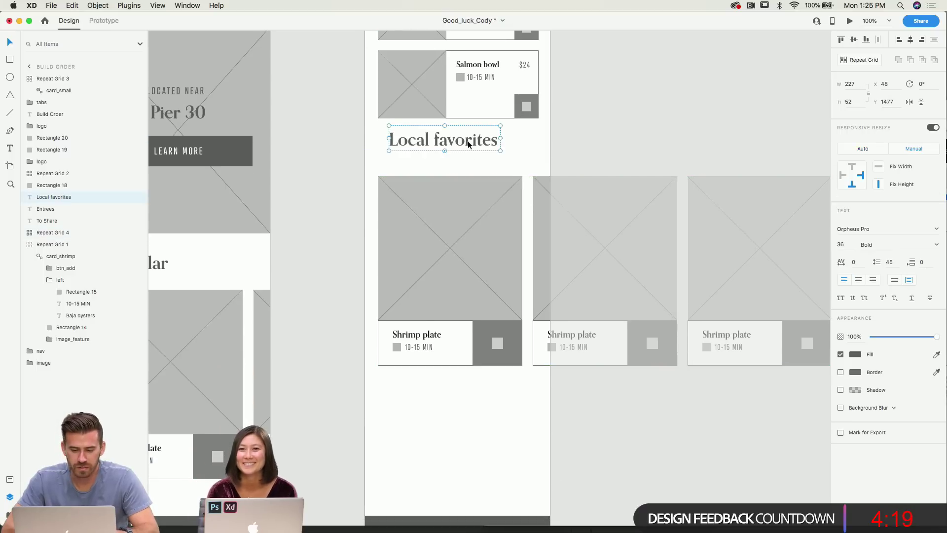
pyautogui.moveTo(466, 142); pyautogui.dragTo(466, 149)
pyautogui.click(551, 202)
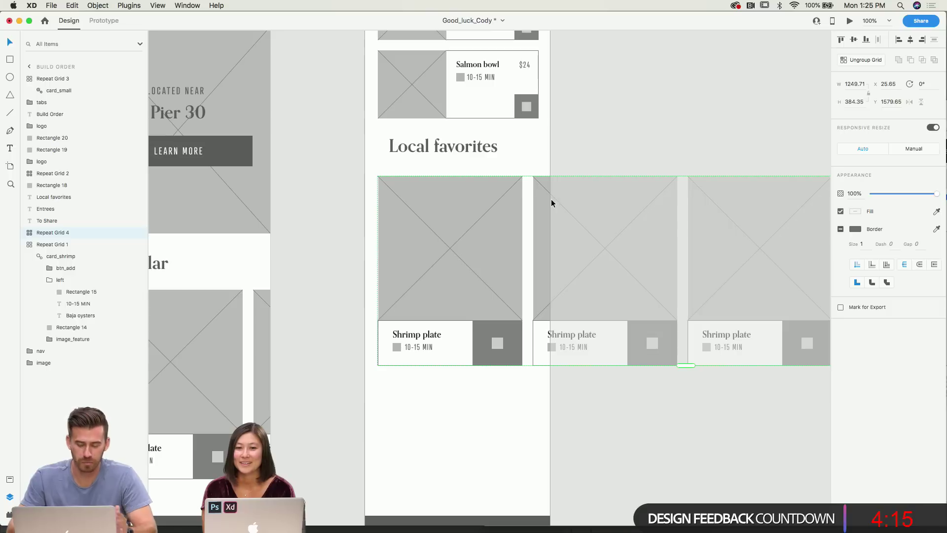
# Review the Build Order layout from its header through the "To Share", "Entrees" and "Local favorites" sections to the footer.
pyautogui.scroll(1, 483, 227)
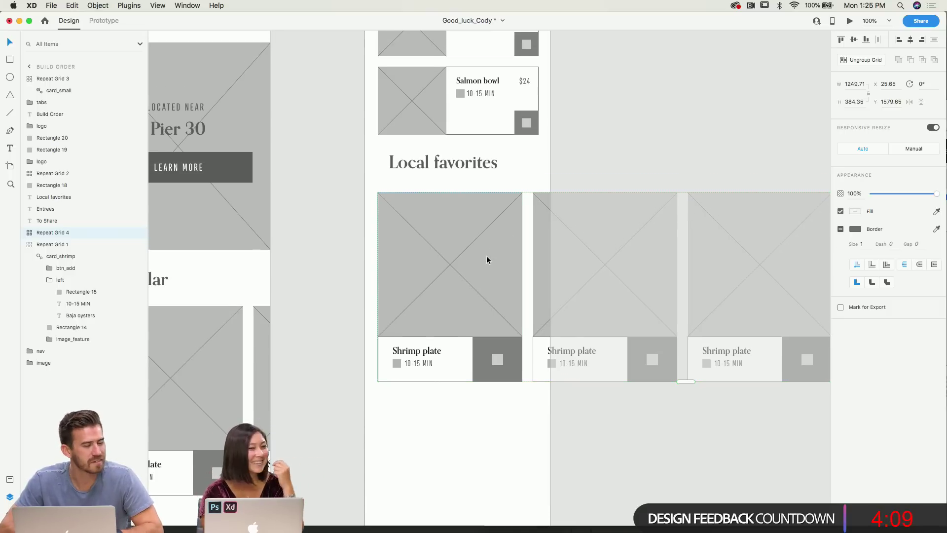
pyautogui.click(475, 171)
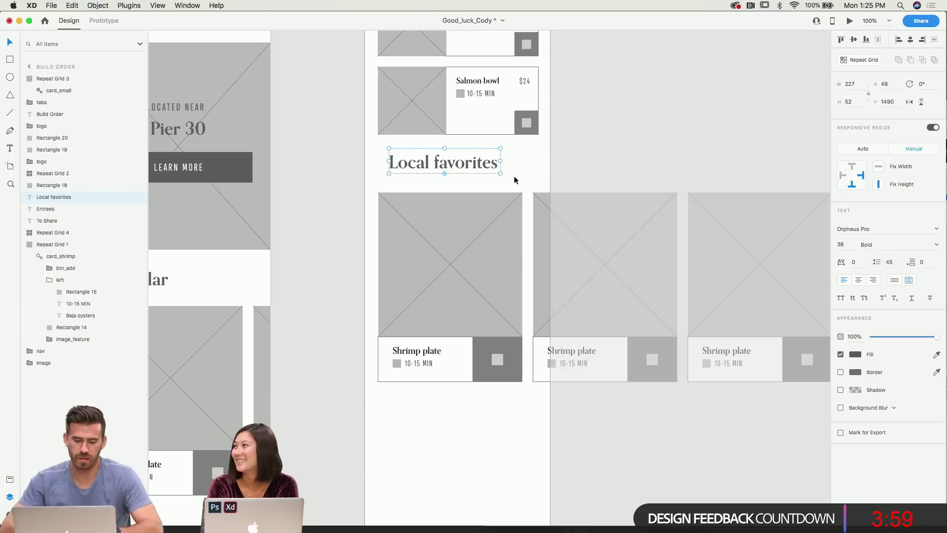
pyautogui.click(559, 173)
pyautogui.scroll(10, 564, 166)
pyautogui.scroll(10, 566, 171)
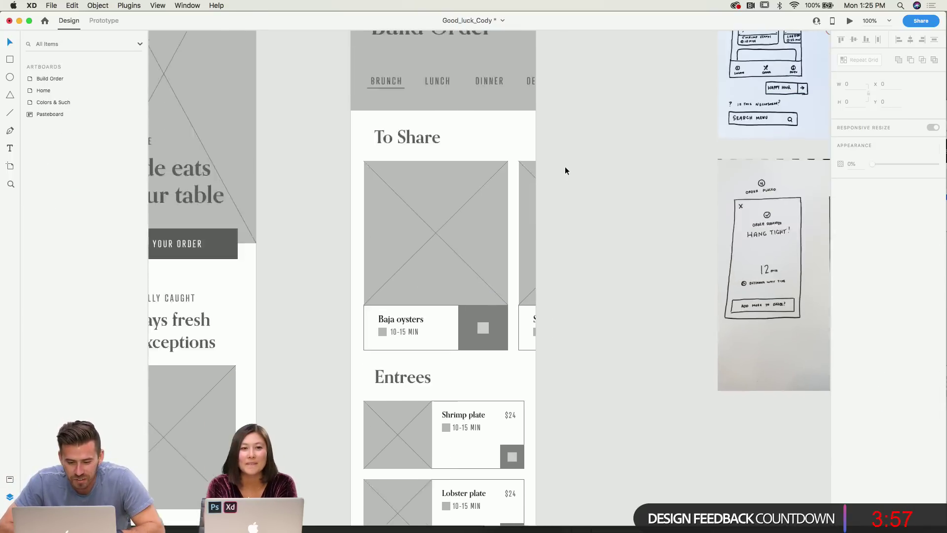
pyautogui.scroll(-3, 566, 171)
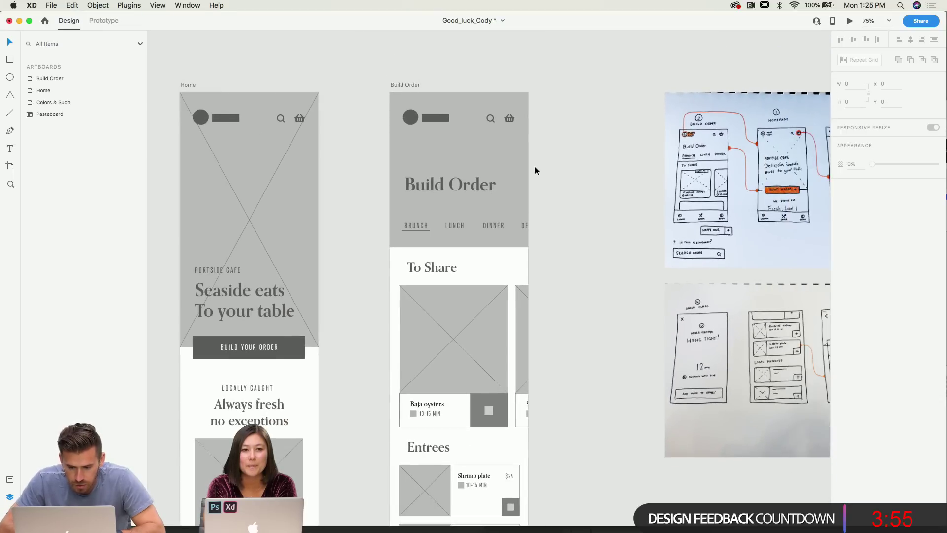
pyautogui.scroll(-2, 531, 168)
pyautogui.scroll(-6, 496, 226)
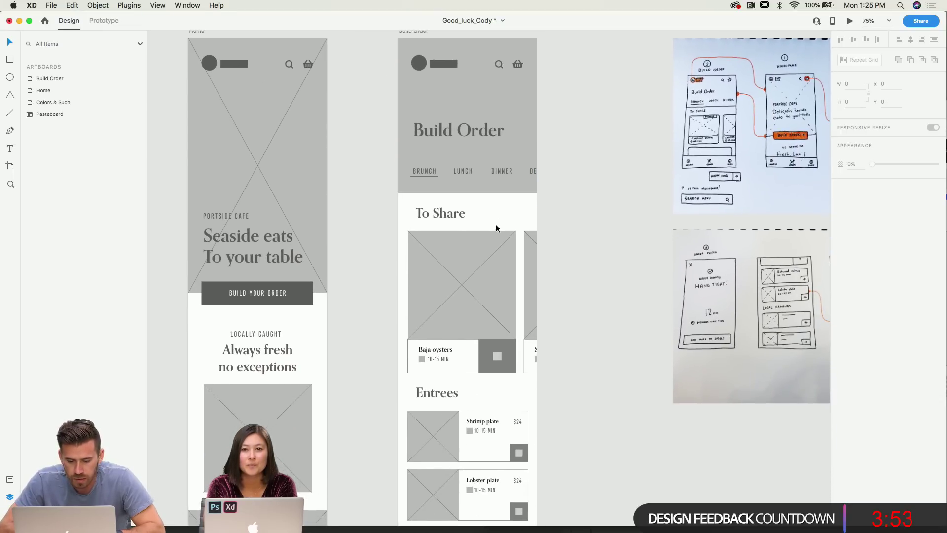
pyautogui.scroll(-5, 496, 235)
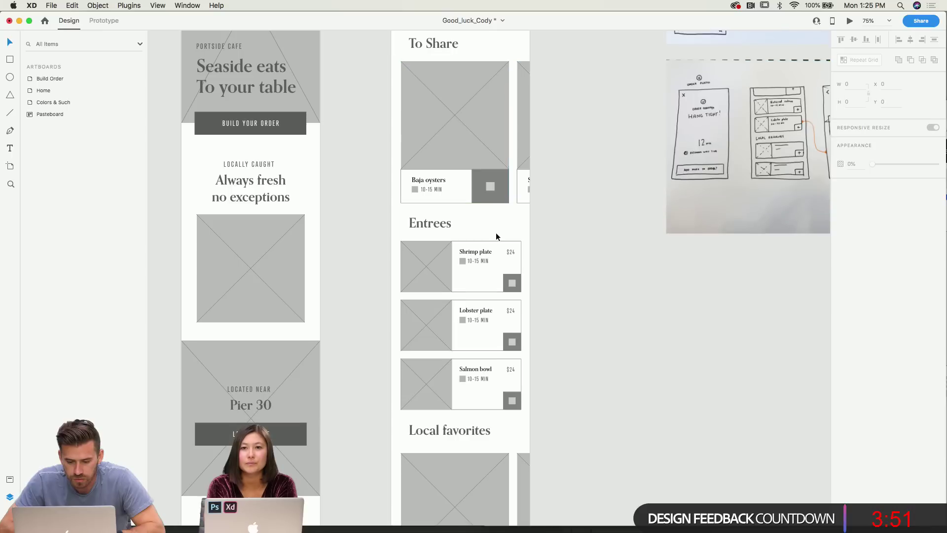
pyautogui.scroll(-3, 496, 236)
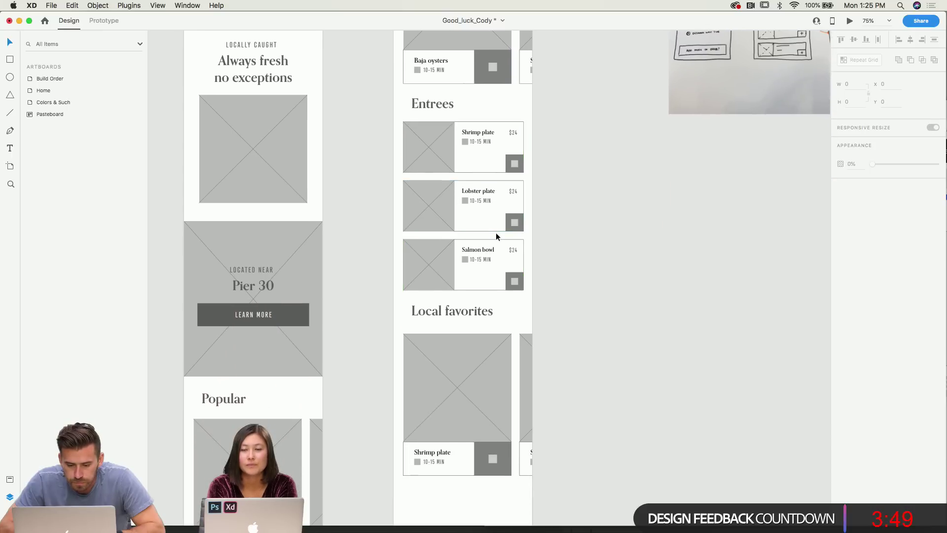
pyautogui.click(484, 307)
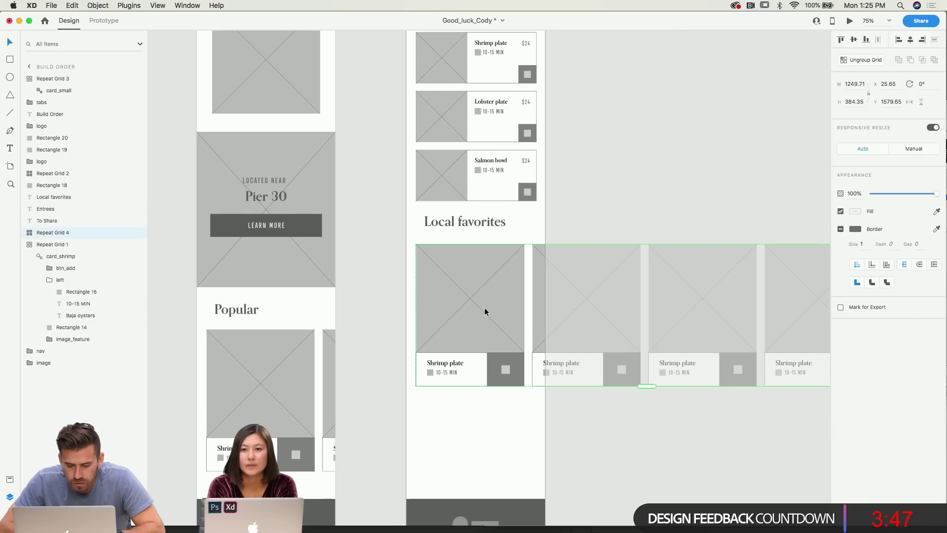
pyautogui.click(490, 420)
pyautogui.scroll(3, 489, 420)
pyautogui.scroll(-2, 490, 422)
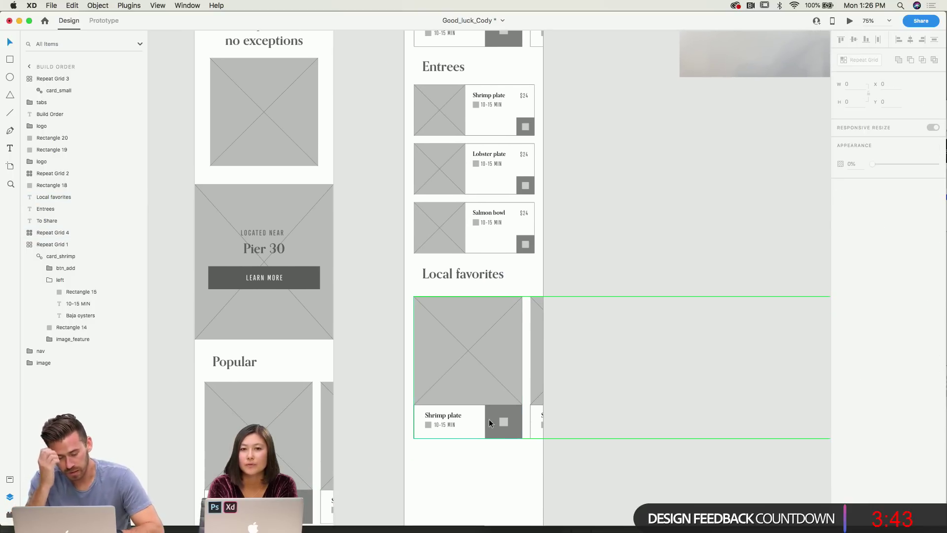
pyautogui.scroll(-2, 489, 423)
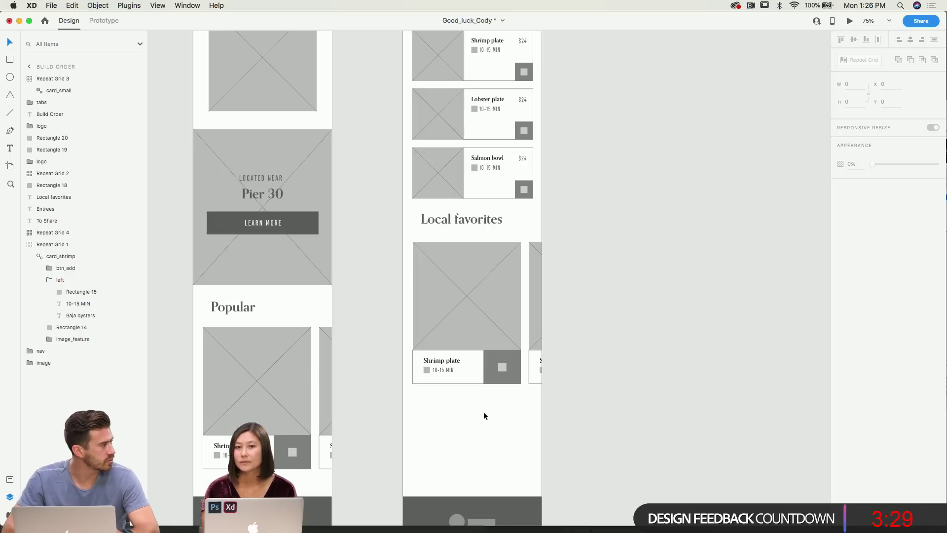
pyautogui.scroll(-1, 483, 413)
pyautogui.click(478, 366)
pyautogui.scroll(-3, 478, 365)
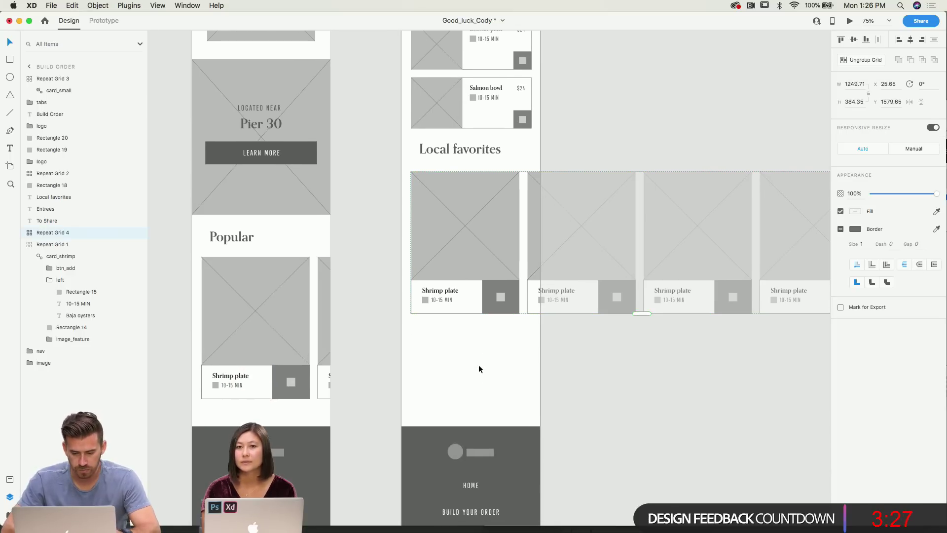
# Draw a borderless rectangle about 326 by 198 below the "Local favorites" card row and fill it with grey #C6C6C6.
pyautogui.press('super+plus')
pyautogui.scroll(-1, 478, 365)
pyautogui.click(14, 60)
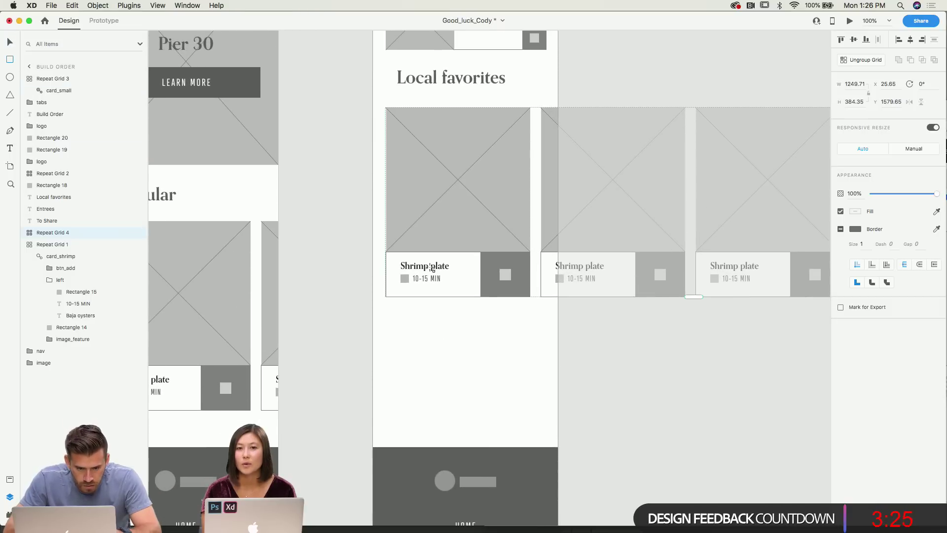
pyautogui.moveTo(386, 307); pyautogui.dragTo(548, 405)
pyautogui.click(841, 247)
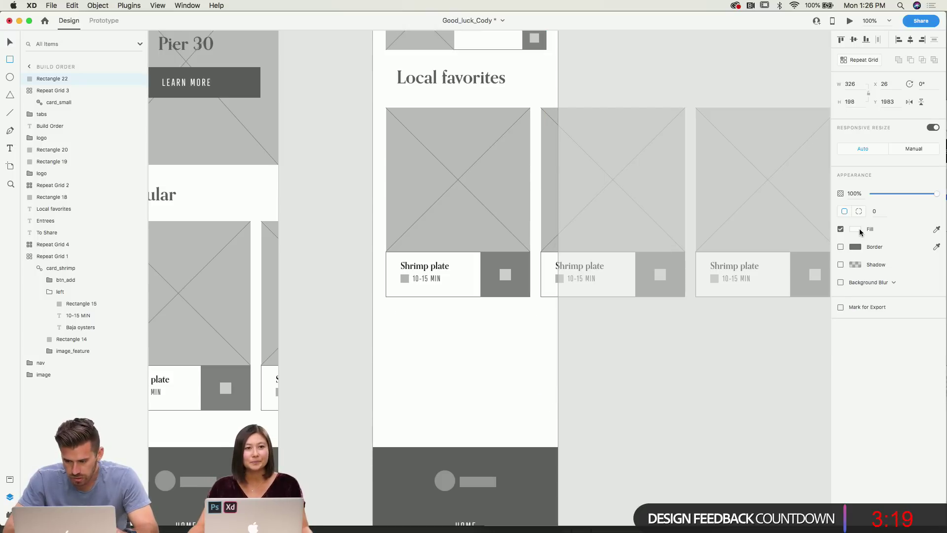
pyautogui.click(855, 229)
pyautogui.moveTo(751, 204); pyautogui.dragTo(728, 197)
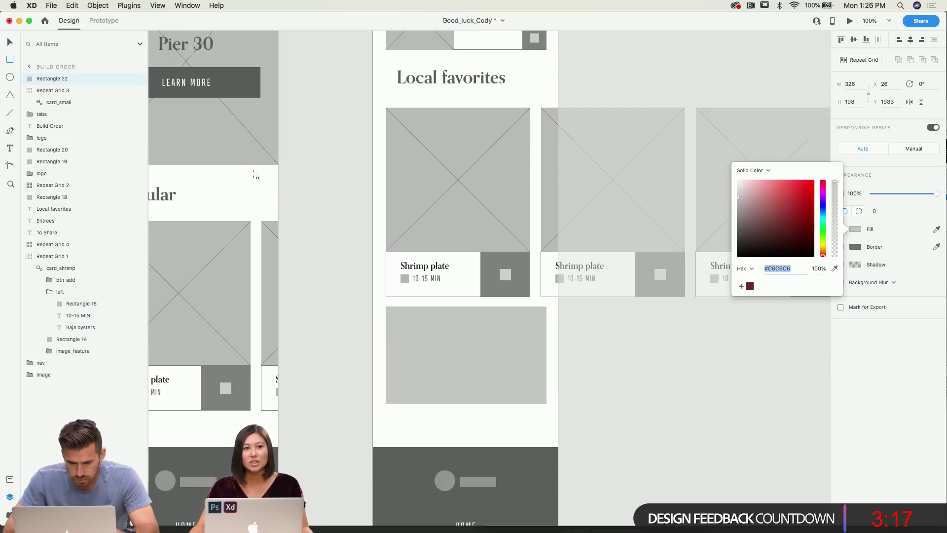
# Increase the grey rectangle's height to 211 and move it down to Y 1999, between the card row and the footer.
pyautogui.click(8, 41)
pyautogui.click(442, 268)
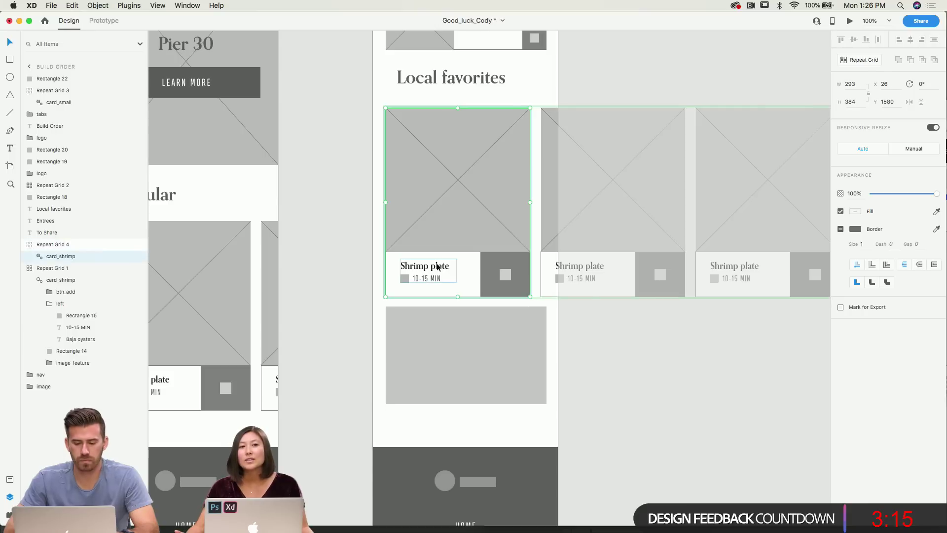
pyautogui.doubleClick(441, 267)
pyautogui.click(458, 74)
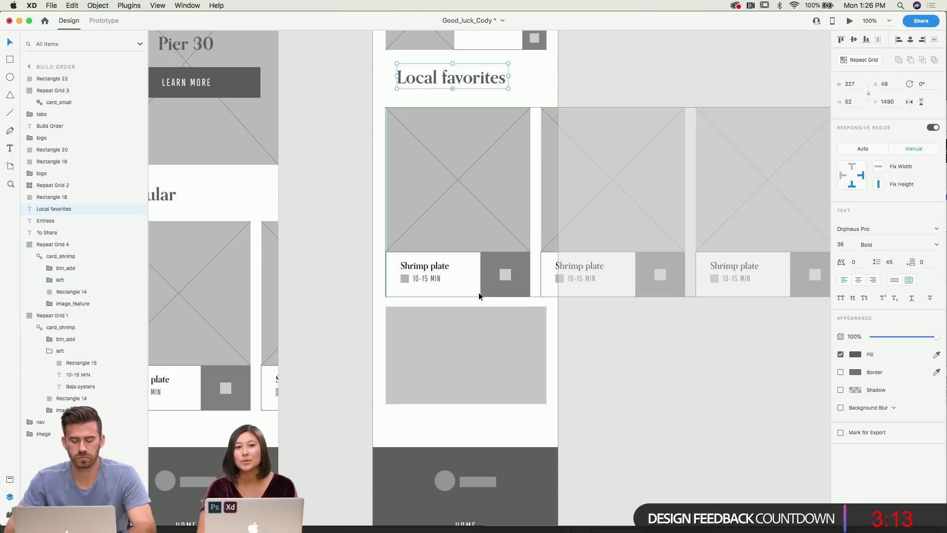
pyautogui.click(486, 366)
pyautogui.moveTo(466, 404); pyautogui.dragTo(466, 410)
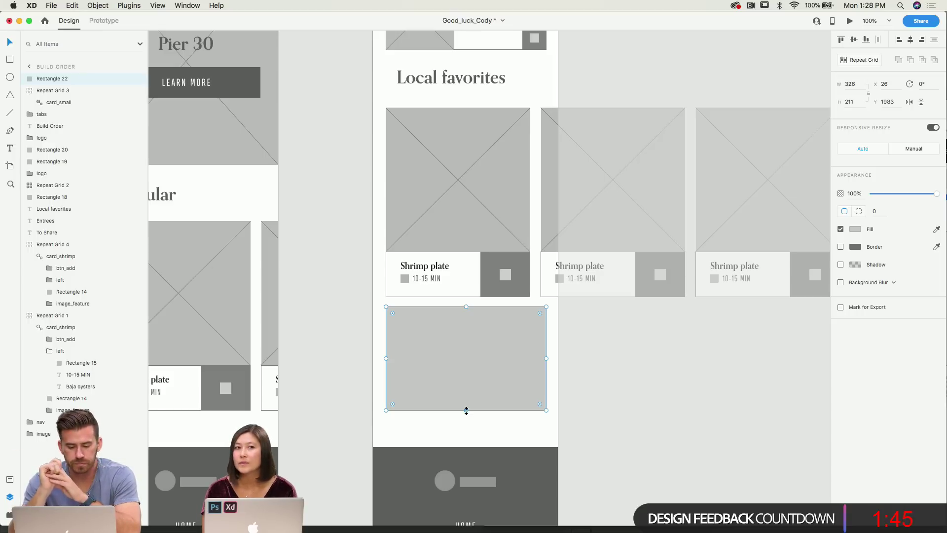
pyautogui.click(576, 388)
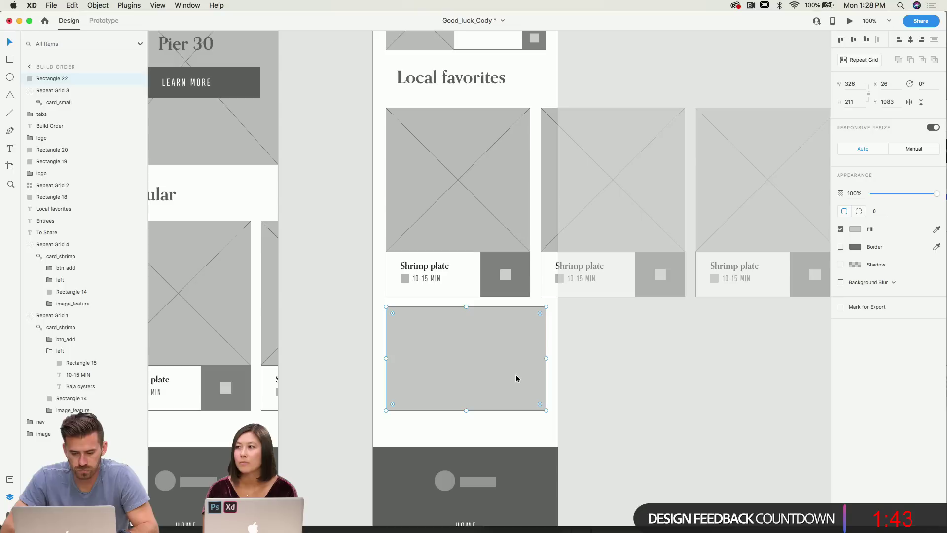
pyautogui.moveTo(516, 376); pyautogui.dragTo(515, 385)
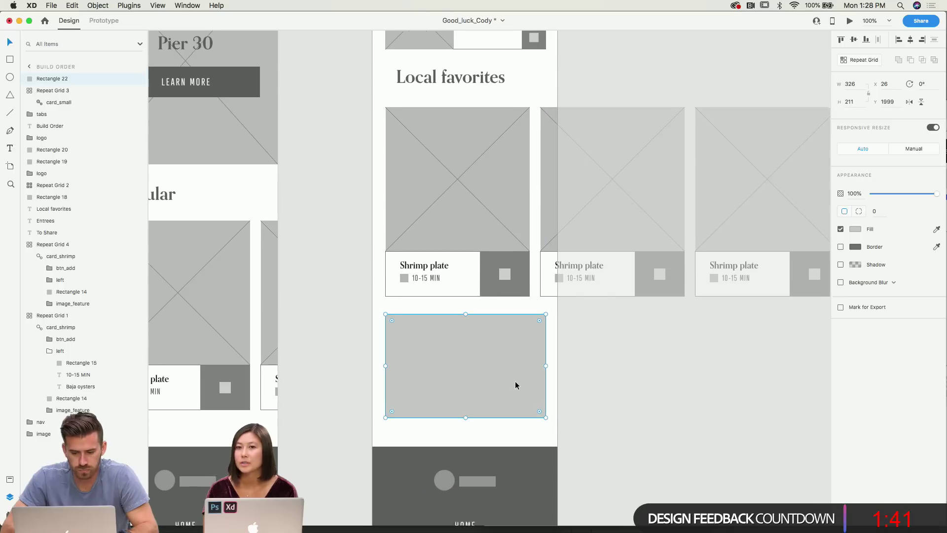
pyautogui.scroll(-5, 515, 385)
pyautogui.click(508, 408)
pyautogui.click(618, 335)
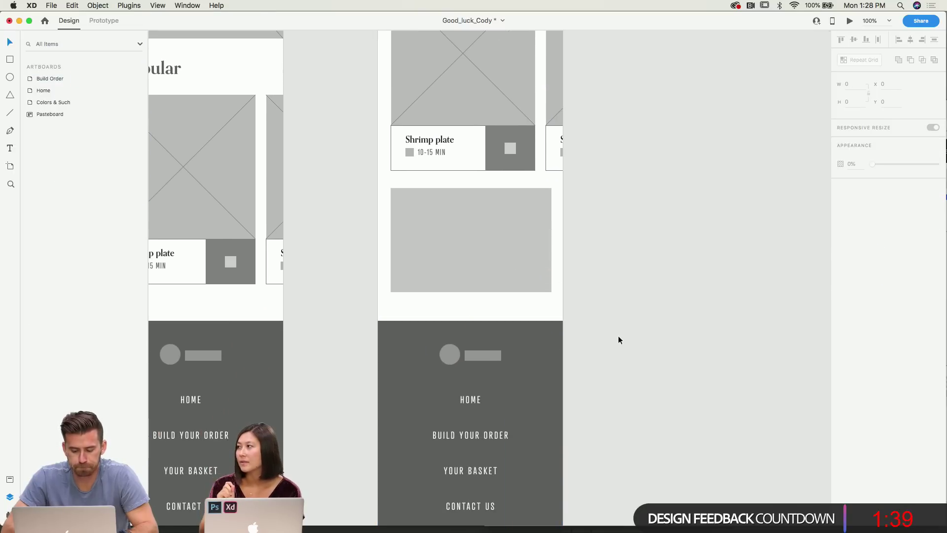
# Copy the "Local favorites" heading and paste the copy onto the grey rectangle.
pyautogui.press('super+equal')
pyautogui.scroll(1, 487, 253)
pyautogui.click(487, 257)
pyautogui.scroll(10, 400, 109)
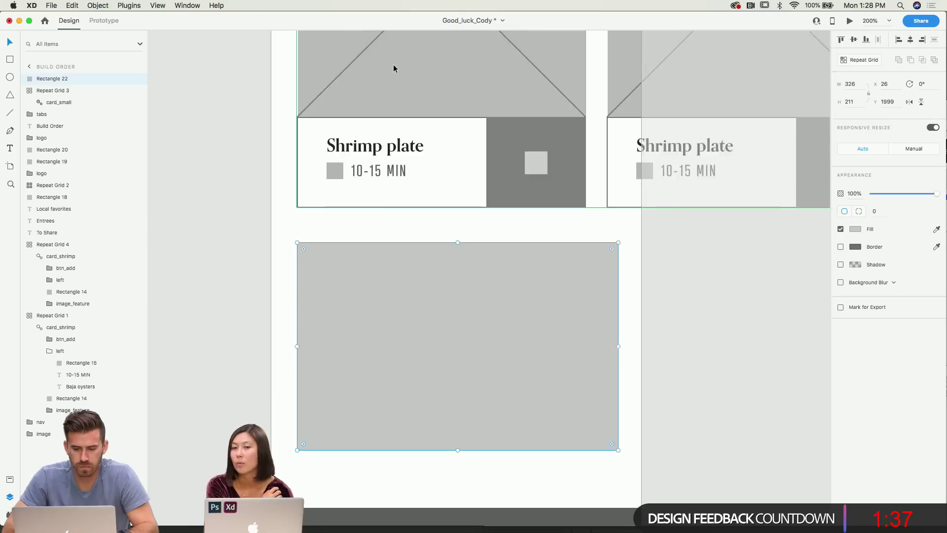
pyautogui.click(394, 121)
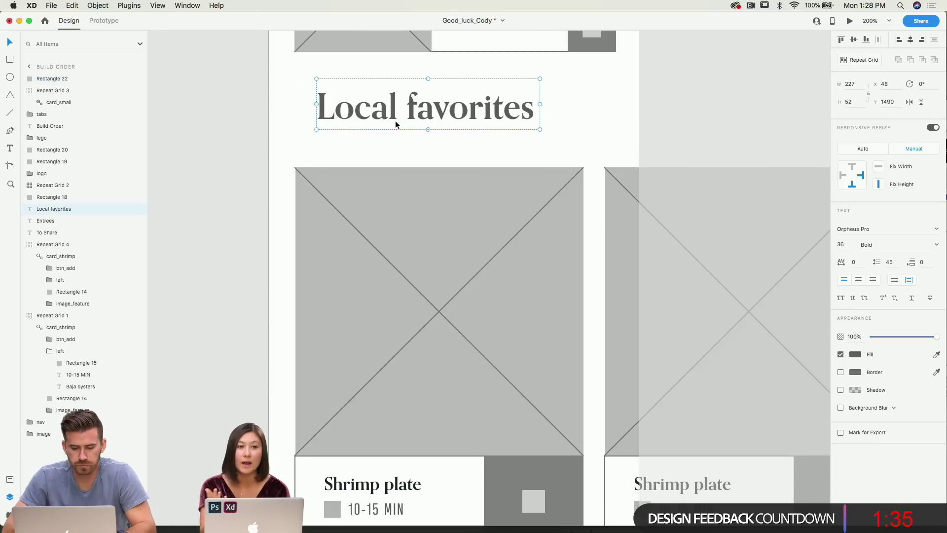
pyautogui.press('super+c')
pyautogui.scroll(-8, 395, 120)
pyautogui.click(437, 332)
pyautogui.press('super+v')
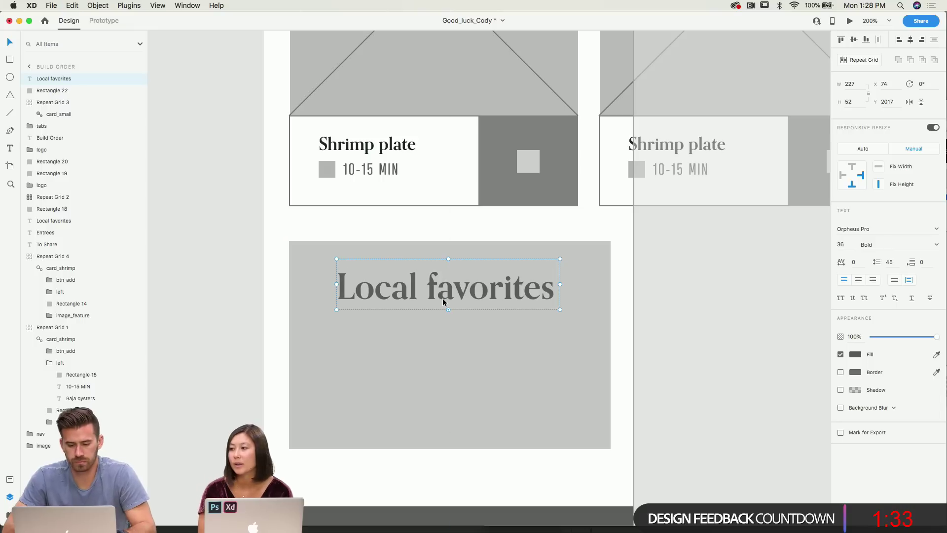
# Change the pasted heading's text to "Catch of the day", with a line break after "of".
pyautogui.doubleClick(443, 301)
pyautogui.write('Catch of the day')
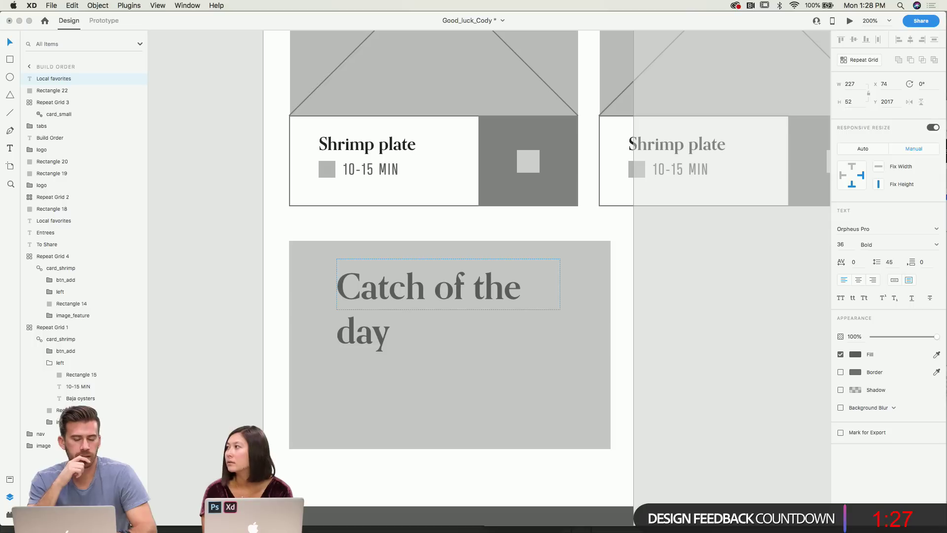
pyautogui.click(479, 286)
pyautogui.press('Left')
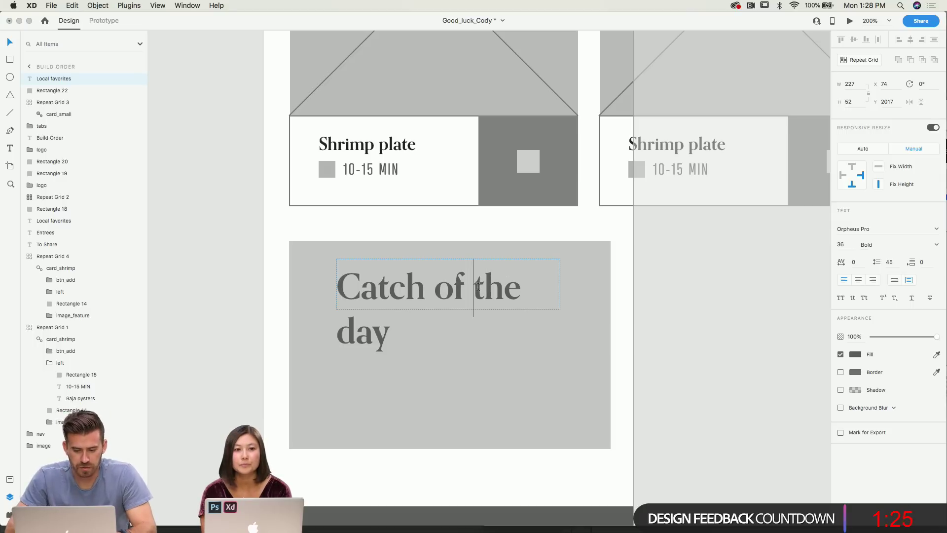
pyautogui.press('BackSpace')
pyautogui.press('Return')
pyautogui.press('Escape')
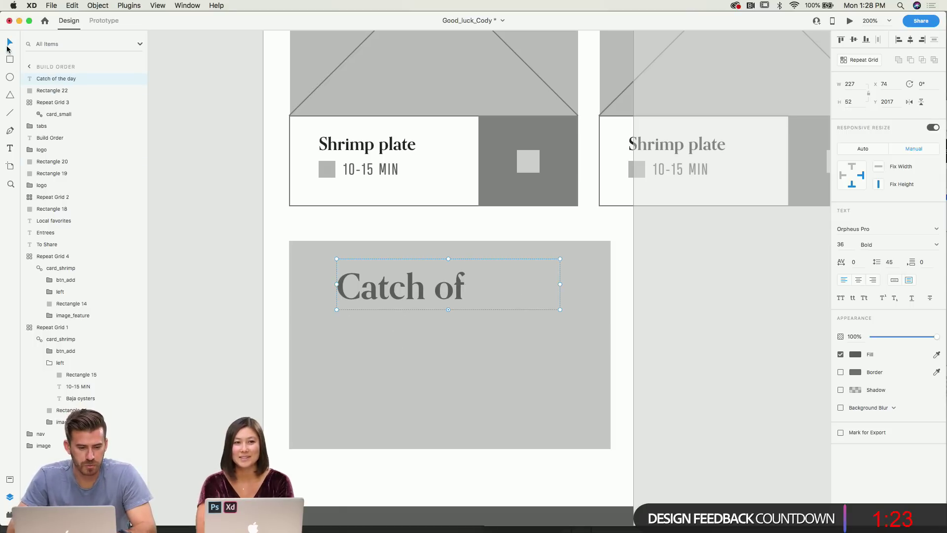
# Enlarge the "Catch of the day" text box to 247 by 136 and move it to X 62, Y 2024.
pyautogui.moveTo(448, 309); pyautogui.dragTo(443, 356)
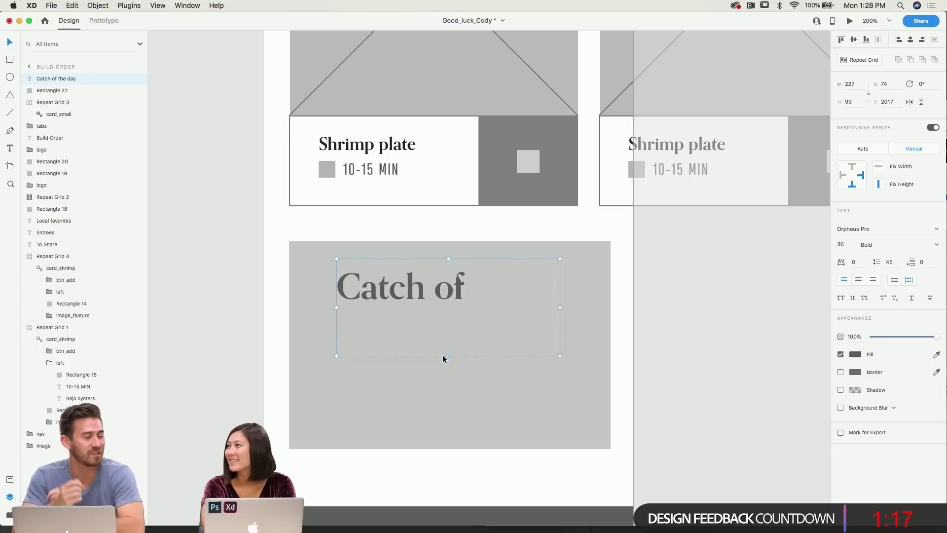
pyautogui.moveTo(559, 308); pyautogui.dragTo(578, 307)
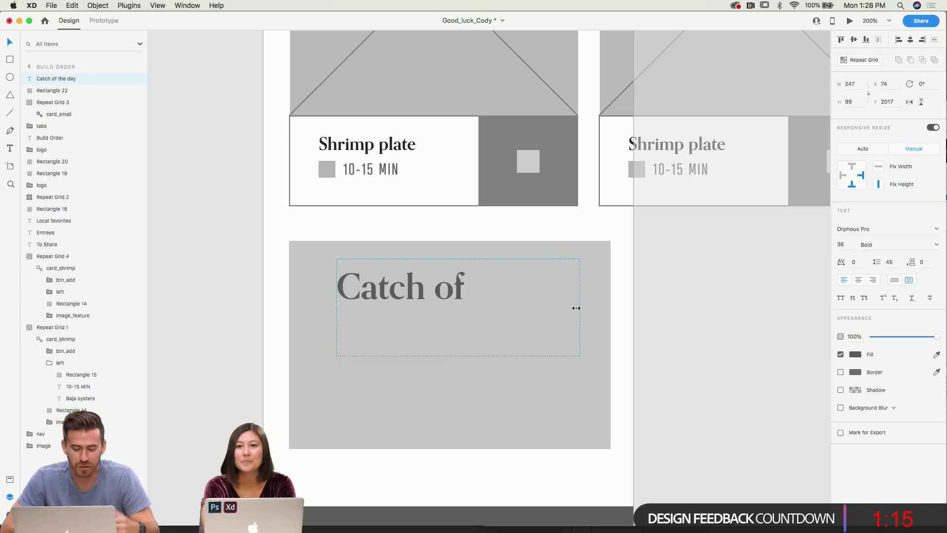
pyautogui.moveTo(455, 356); pyautogui.dragTo(452, 390)
pyautogui.moveTo(427, 332); pyautogui.dragTo(425, 310)
# Open the line spacing of the "Catch of the day" text for editing.
pyautogui.click(889, 262)
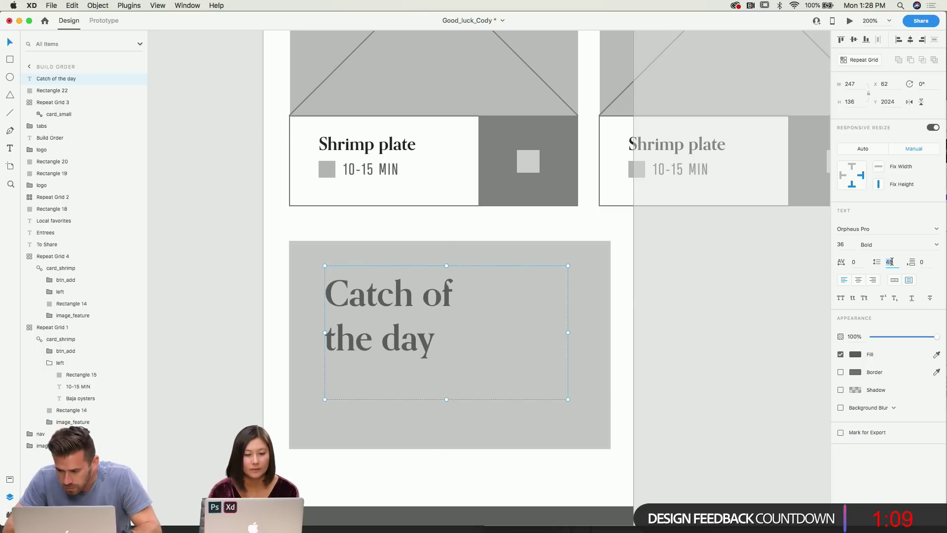
# Set the "Catch of the day" heading's line spacing to 40 and shorten its text box to a height of 100.
pyautogui.write('40')
pyautogui.press('Return')
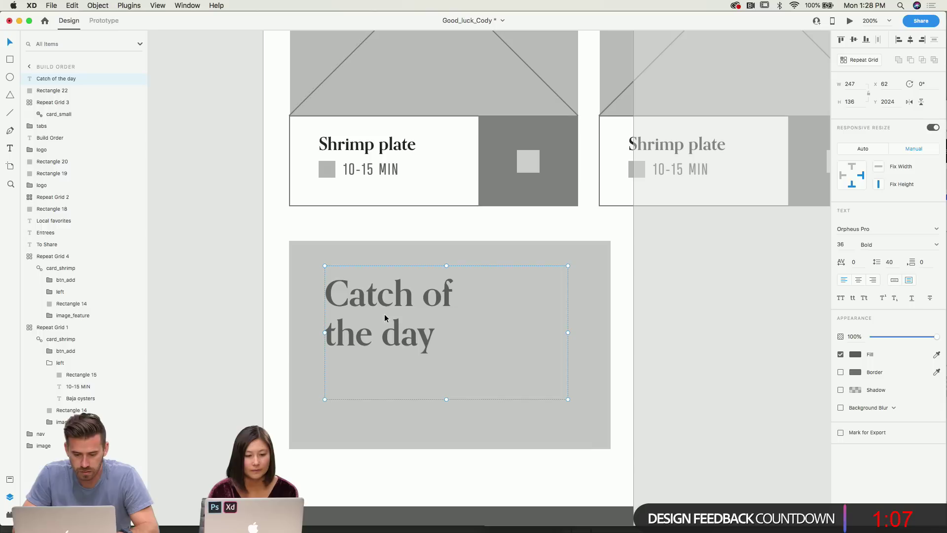
pyautogui.moveTo(448, 401); pyautogui.dragTo(427, 355)
# Copy the "PORTSIDE CAFE" label from the Home artboard's hero section.
pyautogui.scroll(5, 400, 202)
pyautogui.doubleClick(377, 346)
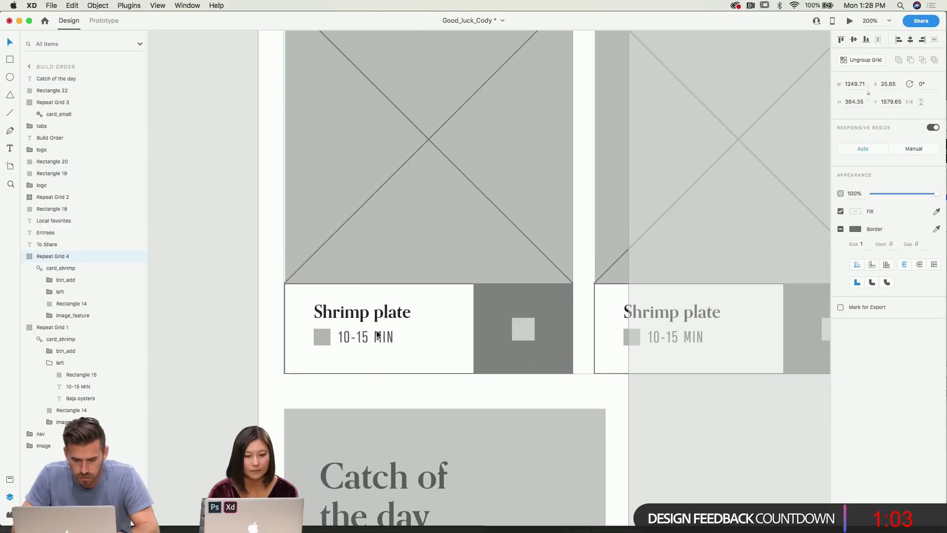
pyautogui.scroll(5, 377, 335)
pyautogui.scroll(20, 376, 331)
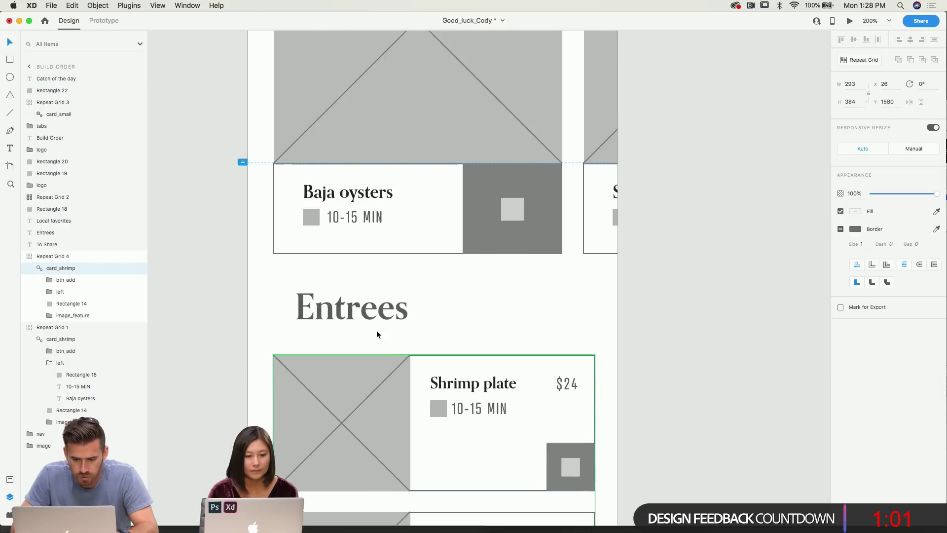
pyautogui.scroll(-5, 377, 334)
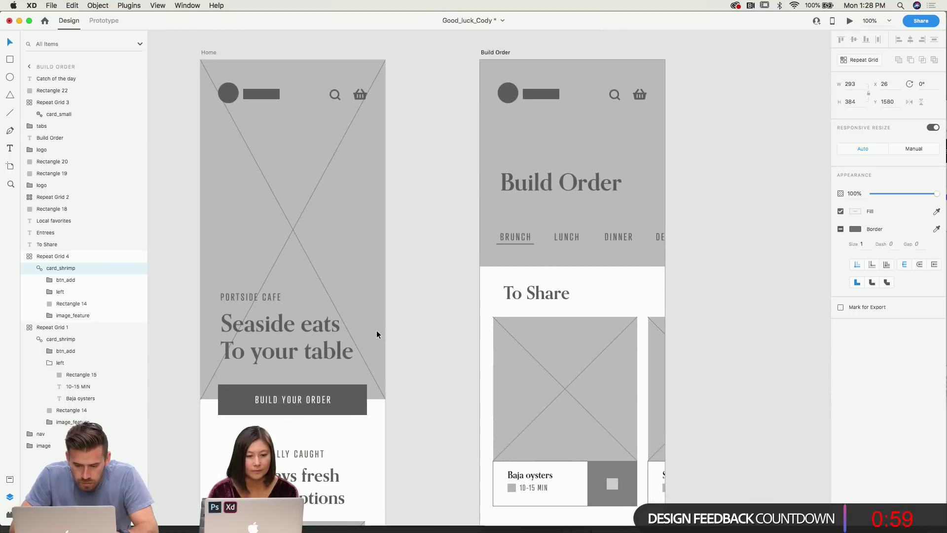
pyautogui.click(338, 284)
pyautogui.doubleClick(324, 271)
# Move the "Catch of the day" heading down within its grey card on the Build Order artboard to Y 2089.
pyautogui.scroll(-15, 323, 271)
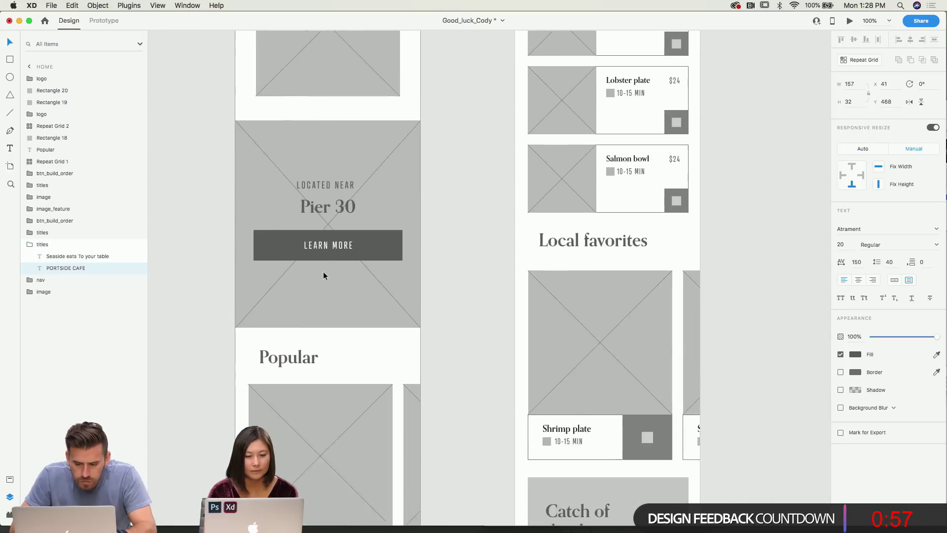
pyautogui.hscroll(4, 324, 271)
pyautogui.click(387, 275)
pyautogui.hotkey('shift', 'Down')
pyautogui.hotkey('shift', 'Down')
pyautogui.hotkey('shift', 'Down')
pyautogui.hotkey('shift', 'Down')
pyautogui.hotkey('shift', 'Down')
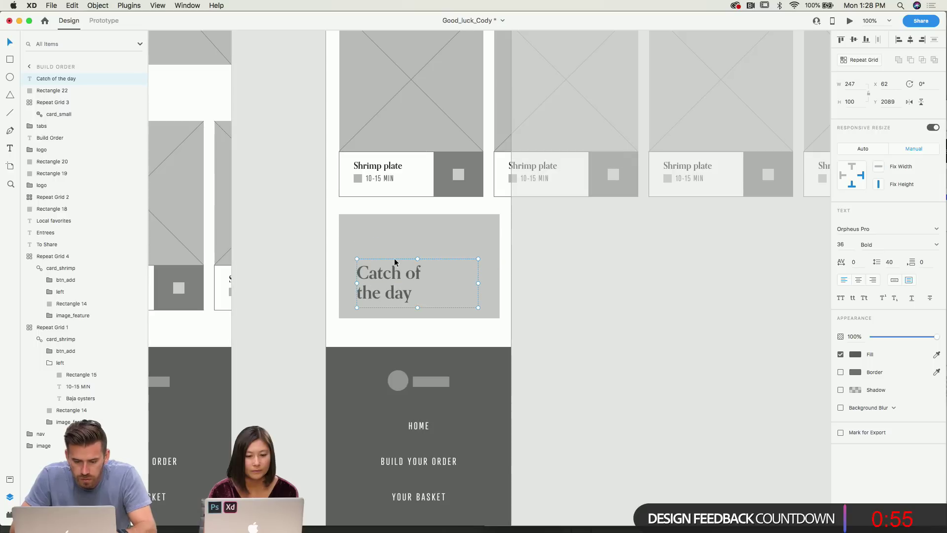
# Paste the copied label onto the Build Order artboard and place it above the "Catch of the day" heading in the grey card.
pyautogui.click(394, 235)
pyautogui.press('super+v')
pyautogui.moveTo(402, 273); pyautogui.dragTo(387, 234)
# Change the pasted label's text to "CATCH OF THE DAY" and align its left edge with the heading at X 62.
pyautogui.doubleClick(387, 234)
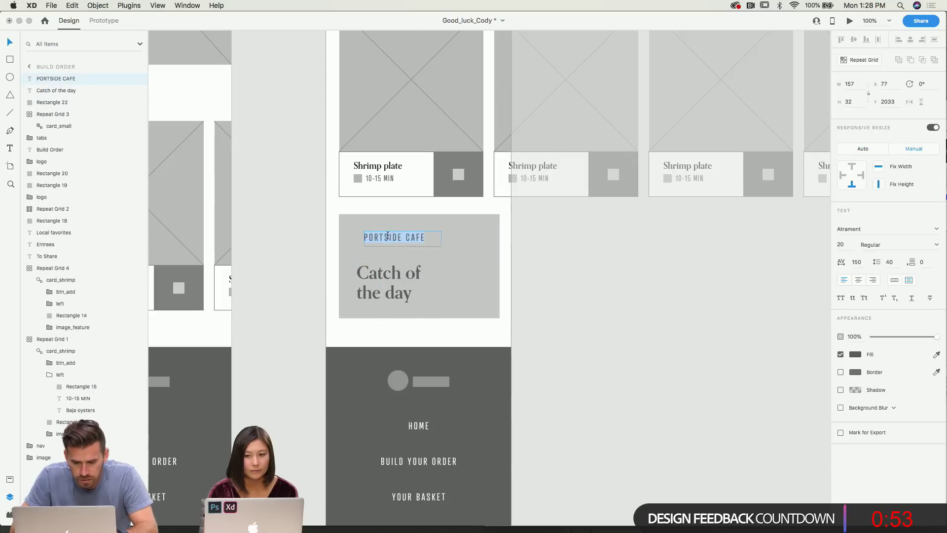
pyautogui.write('CATCH OF SIDE')
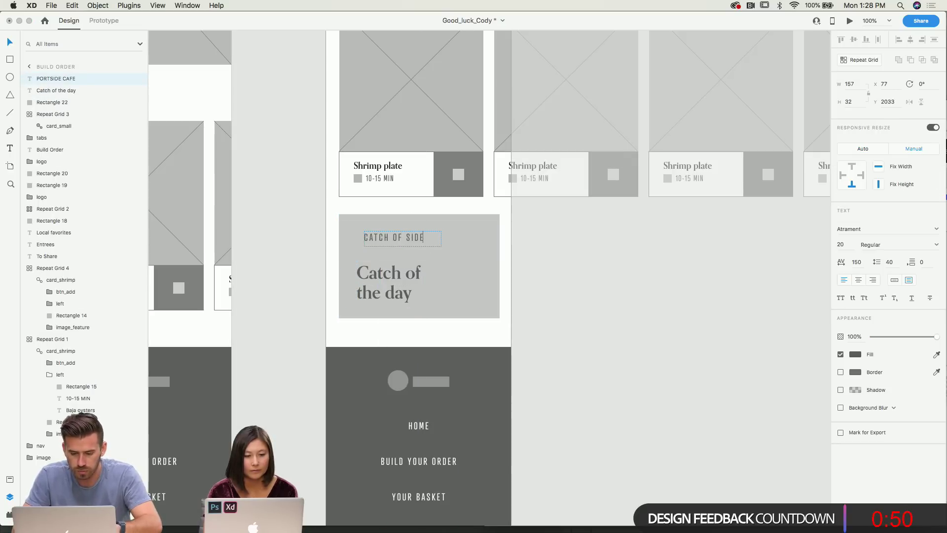
pyautogui.press('Escape')
pyautogui.press('super+equal')
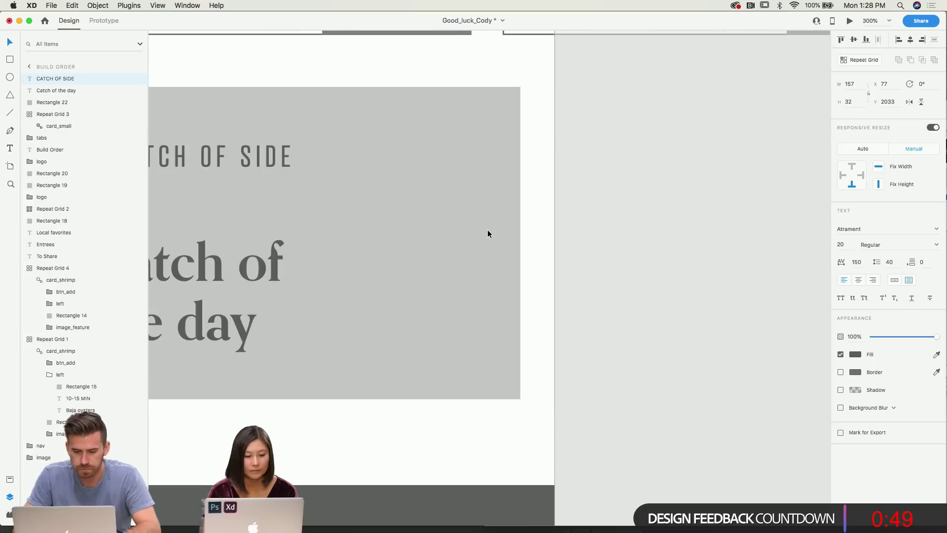
pyautogui.doubleClick(344, 170)
pyautogui.click(344, 170)
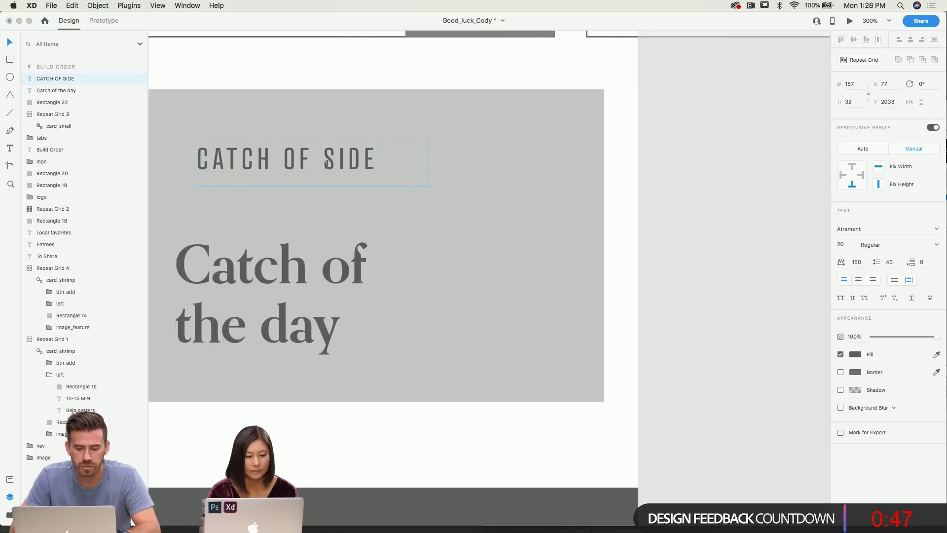
pyautogui.doubleClick(344, 170)
pyautogui.write('THE DAY')
pyautogui.press('Escape')
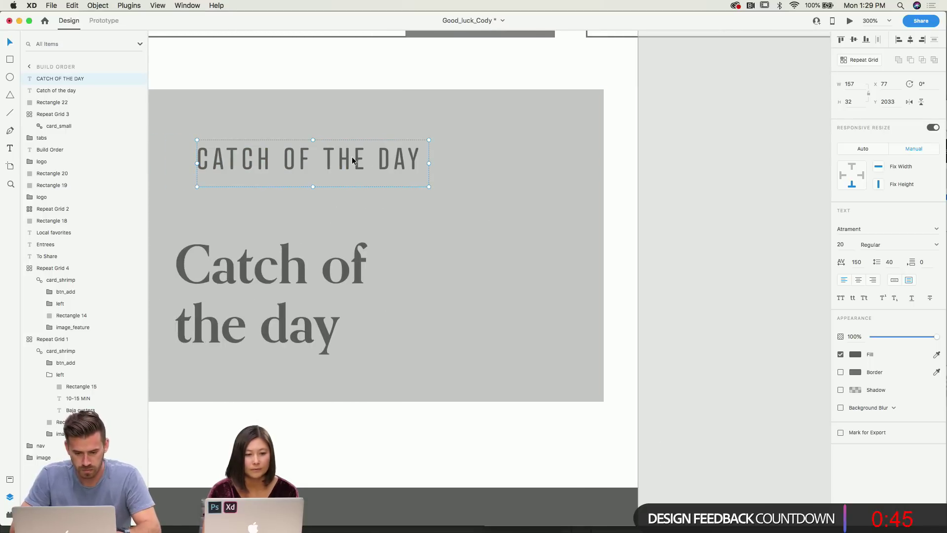
pyautogui.moveTo(351, 155); pyautogui.dragTo(331, 156)
# Replace the heading's text with "Wild caught" and "Alaskan Salmon" on two lines.
pyautogui.doubleClick(285, 285)
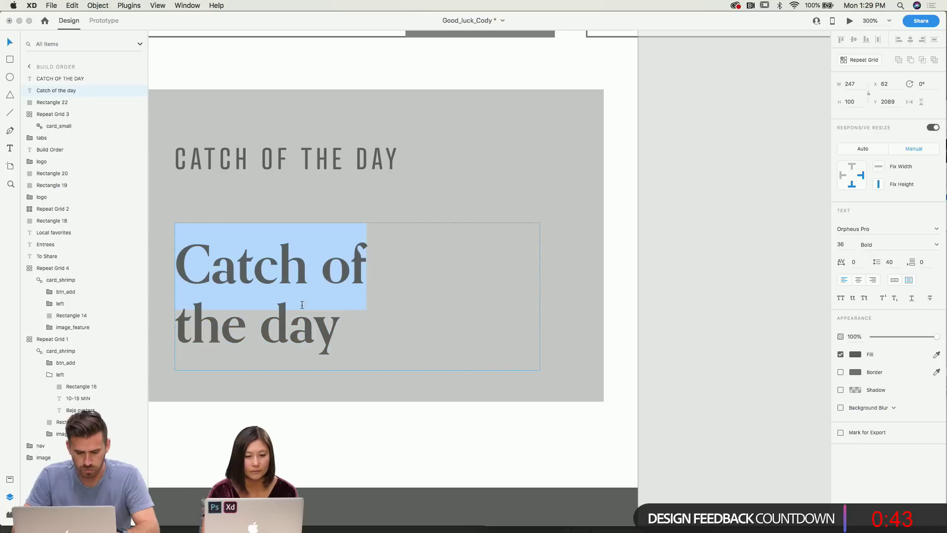
pyautogui.click(344, 337)
pyautogui.press('super+a')
pyautogui.write('Wi')
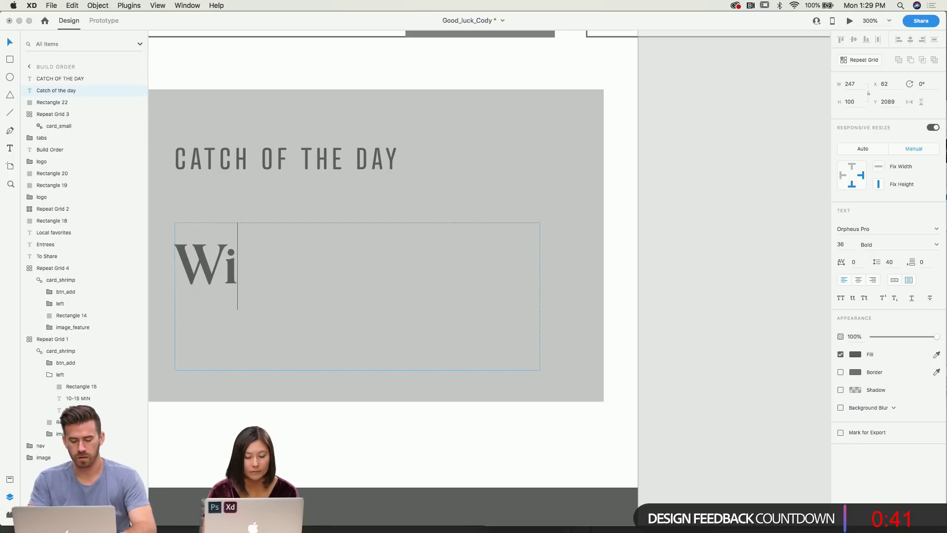
pyautogui.write('ld caught')
pyautogui.press('Return')
pyautogui.write('a')
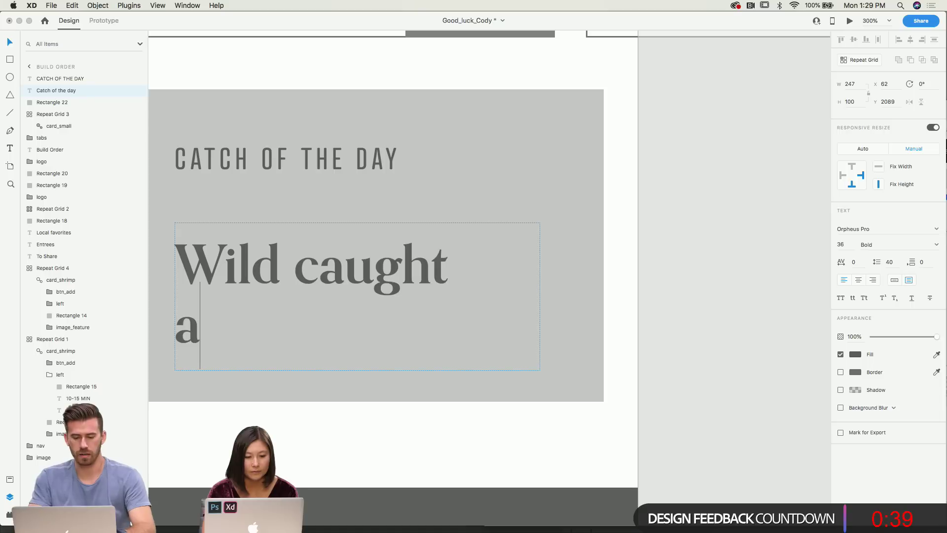
pyautogui.press('BackSpace')
pyautogui.write('Alak')
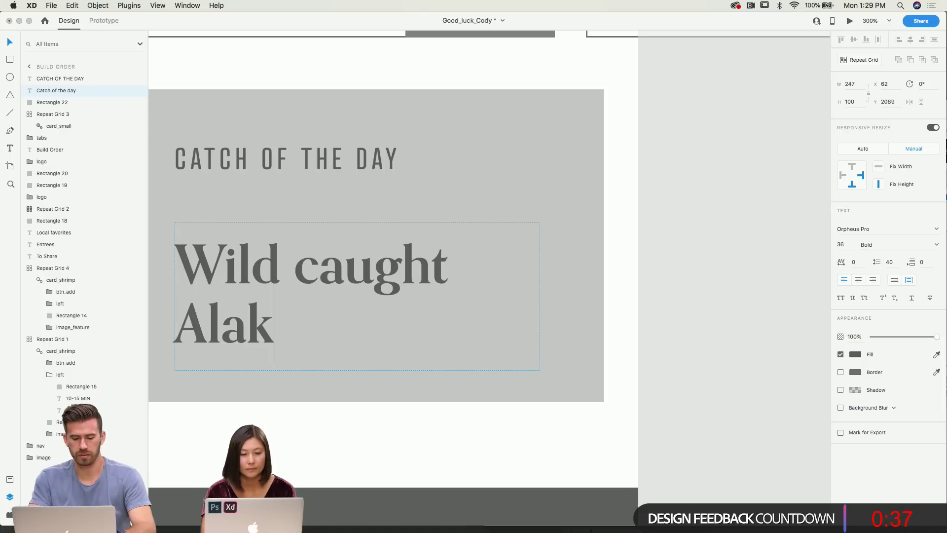
pyautogui.press('BackSpace')
pyautogui.press('BackSpace')
pyautogui.write('askan')
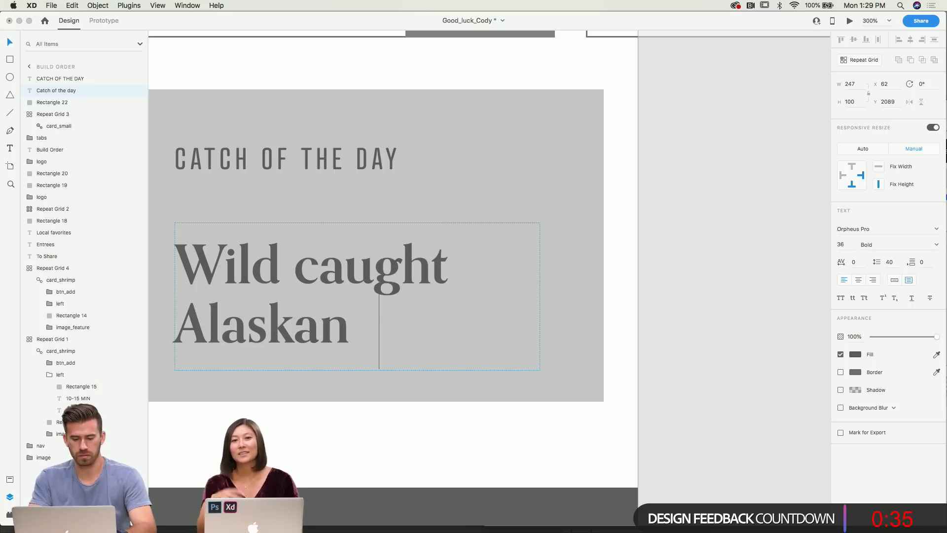
pyautogui.write(' Salmon')
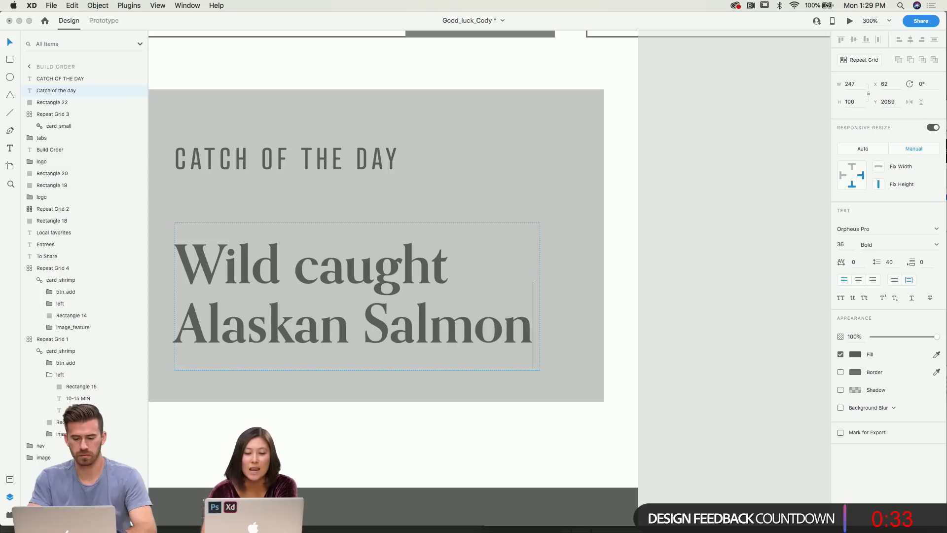
pyautogui.press('Escape')
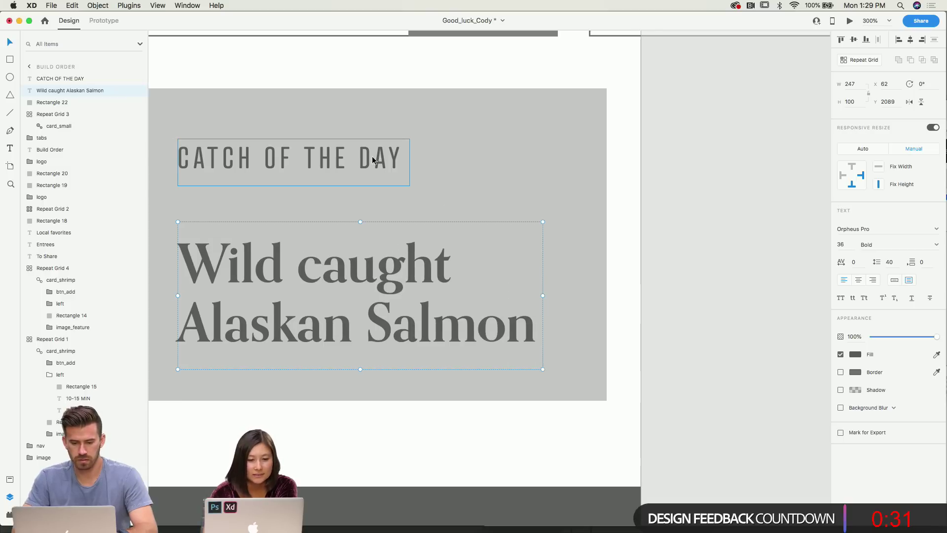
# Move the "Wild caught Alaskan Salmon" heading up beneath the label to Y 2065 and narrow its text box to 243.
pyautogui.hscroll(-3, 371, 156)
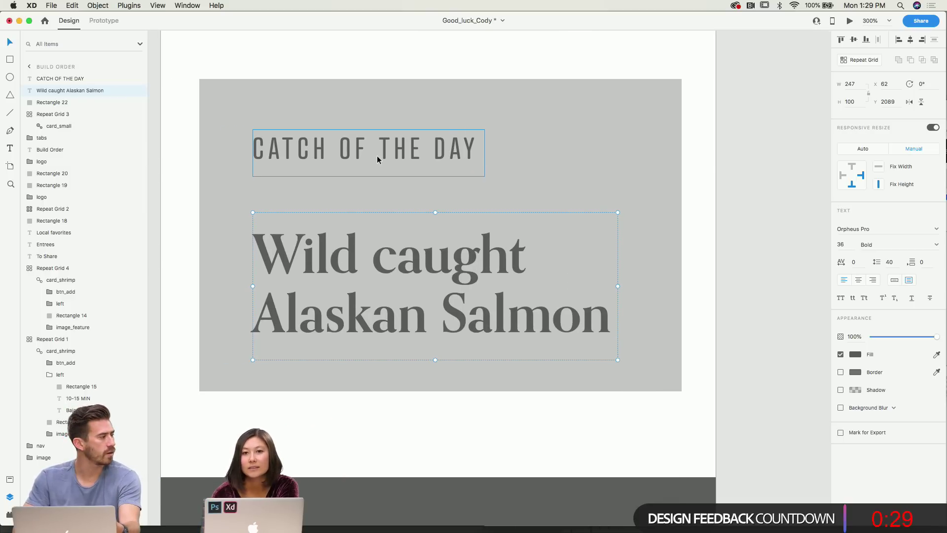
pyautogui.click(376, 156)
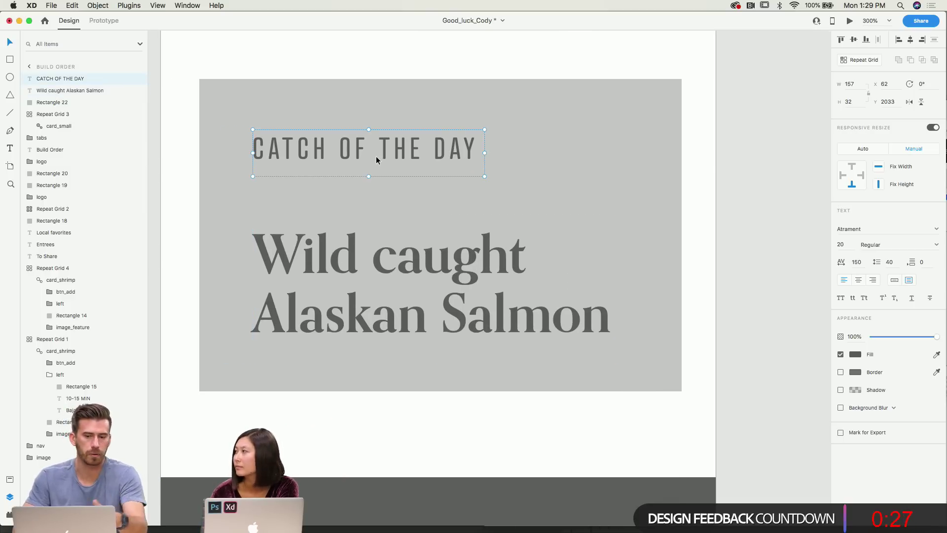
pyautogui.moveTo(377, 289); pyautogui.dragTo(374, 253)
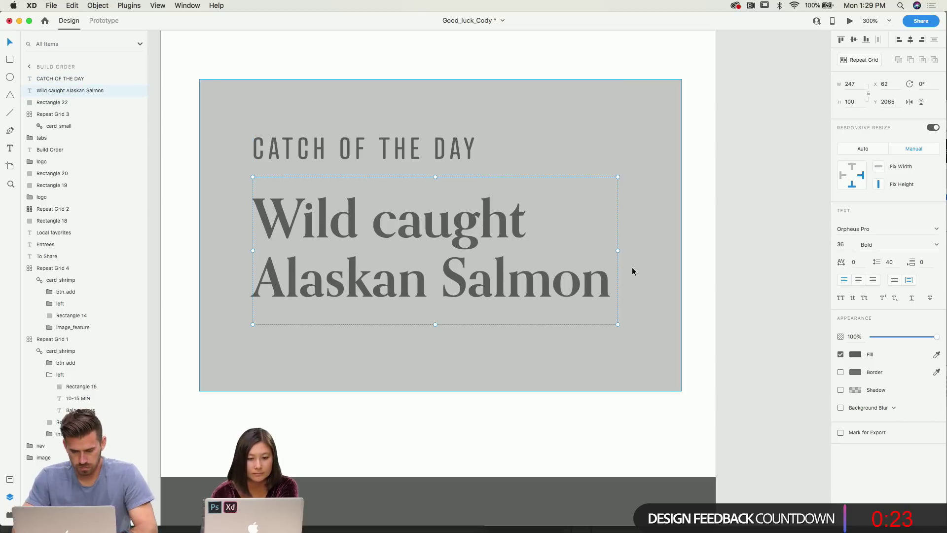
pyautogui.moveTo(617, 251); pyautogui.dragTo(611, 251)
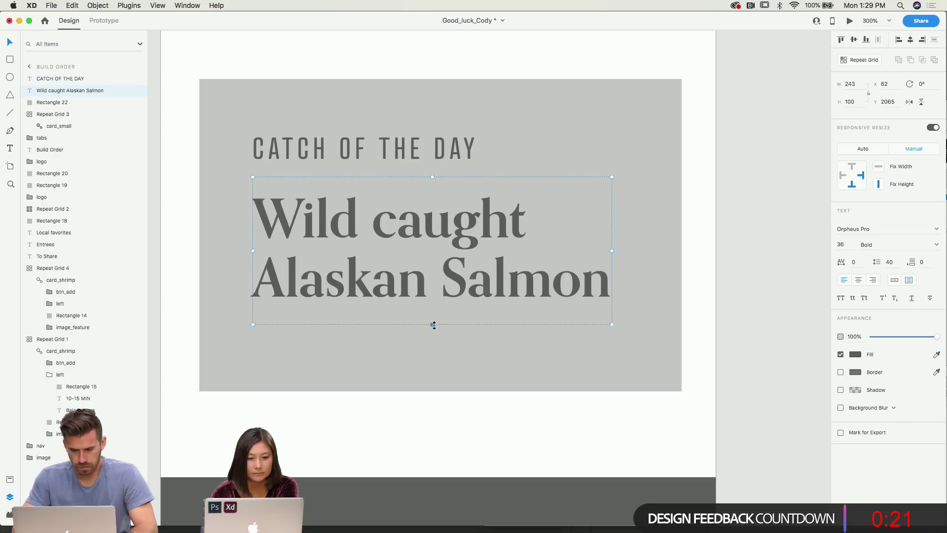
pyautogui.moveTo(434, 325)
pyautogui.mouseDown()
pyautogui.moveTo(433, 315)
pyautogui.moveTo(432, 325)
pyautogui.mouseUp()
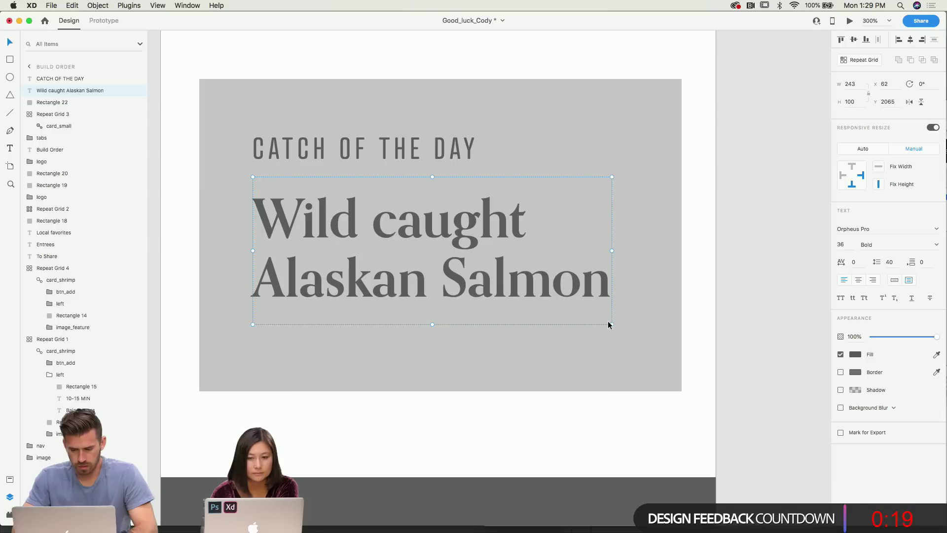
# Copy the btn_add group from the Salmon bowl card in the Entrees list.
pyautogui.press('super+minus')
pyautogui.scroll(10, 607, 322)
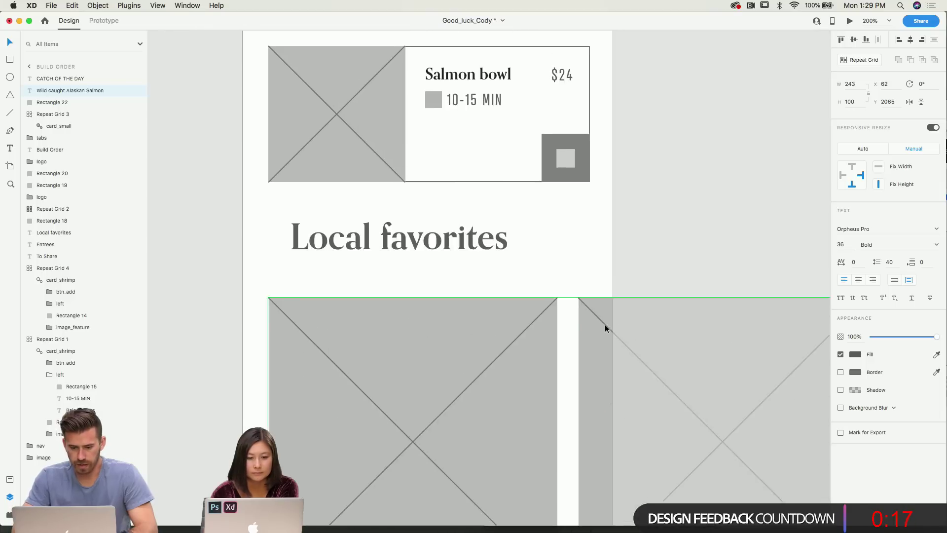
pyautogui.scroll(4, 605, 324)
pyautogui.doubleClick(563, 223)
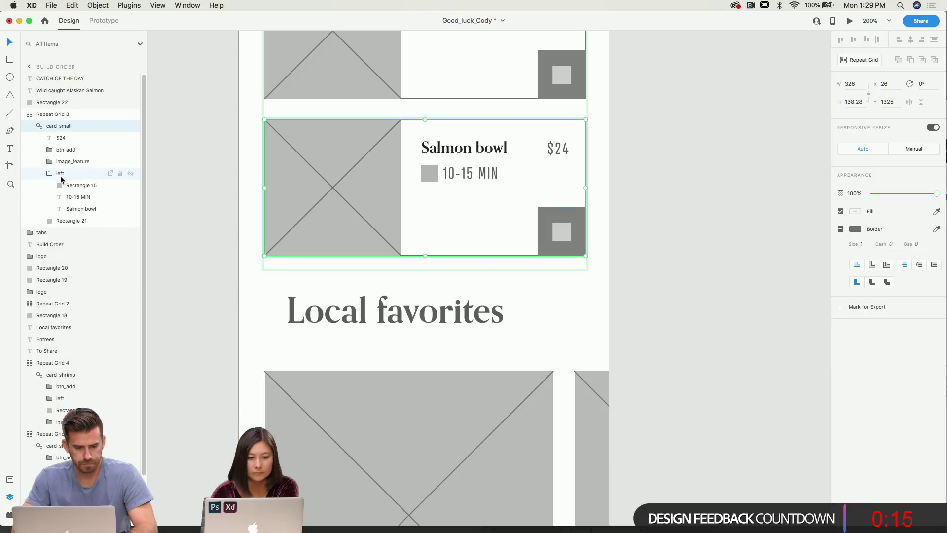
pyautogui.click(49, 173)
pyautogui.click(78, 150)
# Paste the add button into the catch of the day card and snap it into the card's bottom-right corner.
pyautogui.scroll(-15, 414, 206)
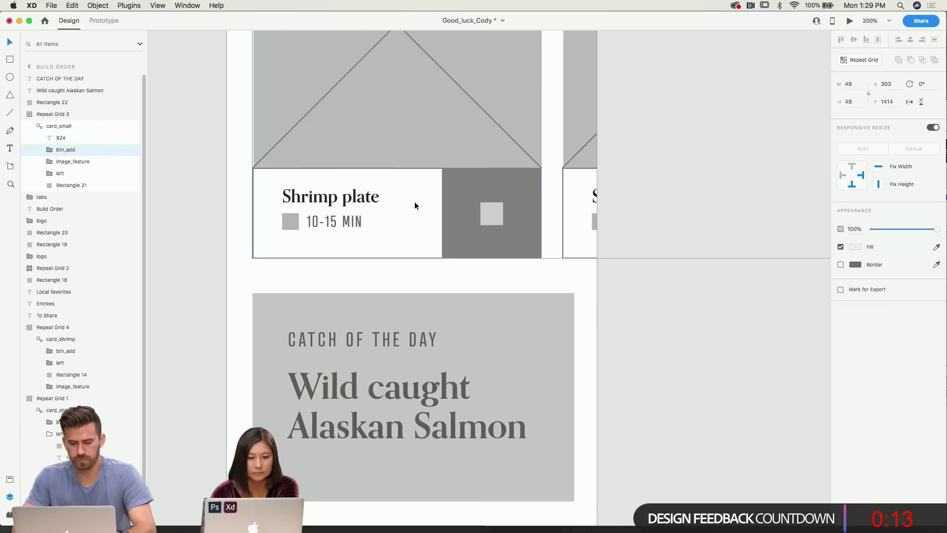
pyautogui.click(414, 205)
pyautogui.scroll(-2, 474, 242)
pyautogui.scroll(3, 475, 238)
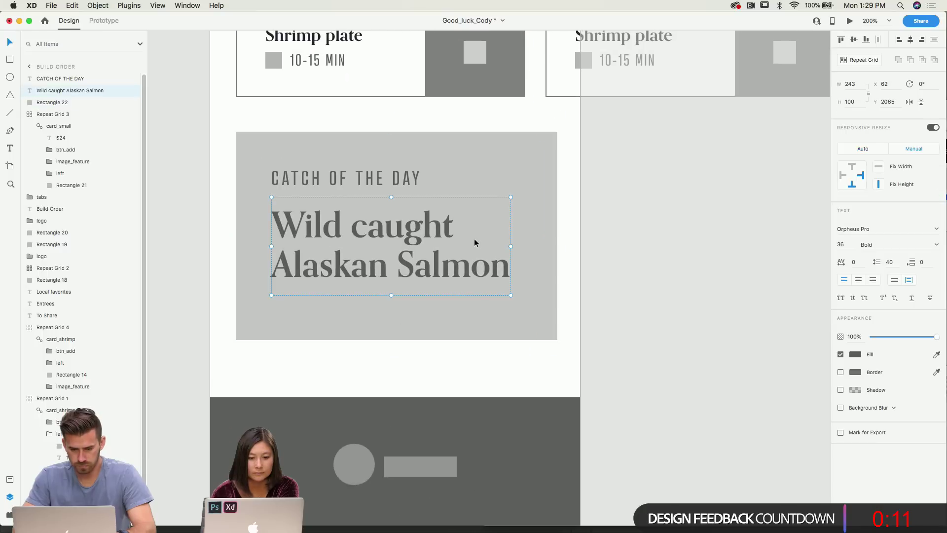
pyautogui.press('cmd+v')
pyautogui.moveTo(415, 271); pyautogui.dragTo(551, 309)
# Set the "Wild caught Alaskan Salmon" heading's font size to 28 and its line spacing to 36.
pyautogui.click(430, 254)
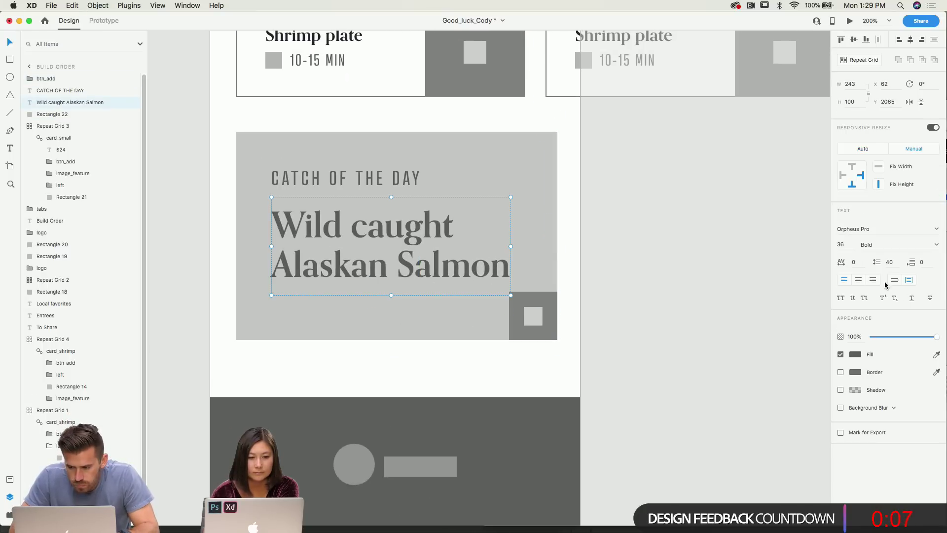
pyautogui.write('28')
pyautogui.press('Return')
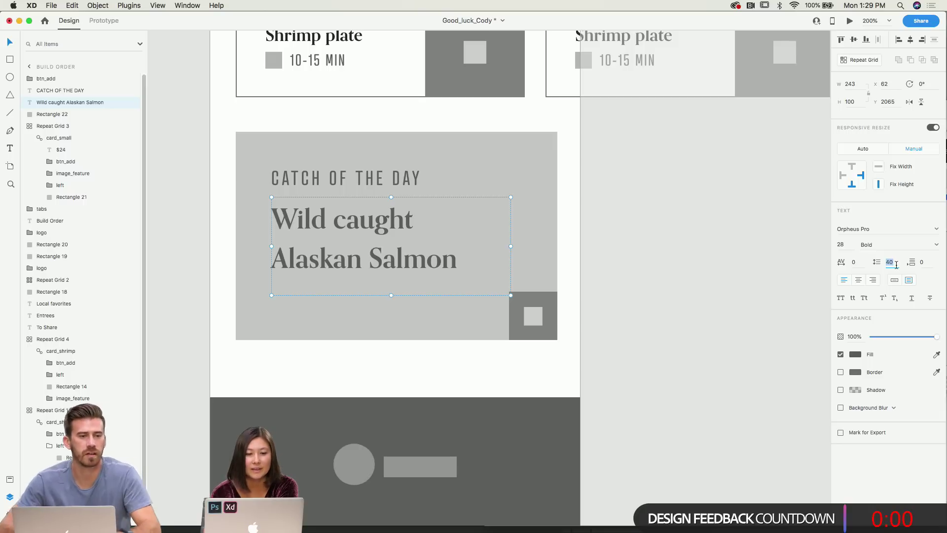
pyautogui.write('6')
pyautogui.press('Return')
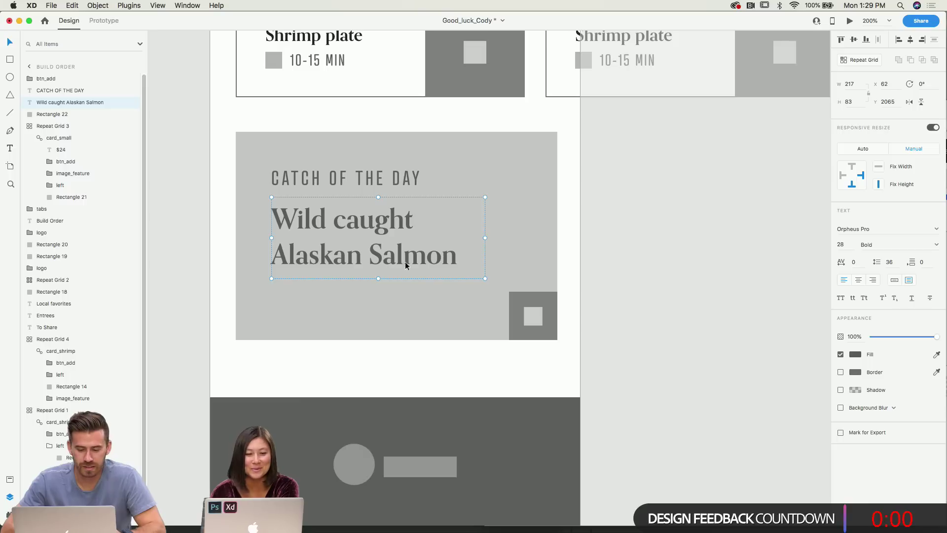
# Bring the heading slightly closer to the "CATCH OF THE DAY" label and shift both texts down together within the card.
pyautogui.moveTo(378, 279); pyautogui.dragTo(381, 259)
pyautogui.doubleClick(378, 275)
pyautogui.click(389, 189)
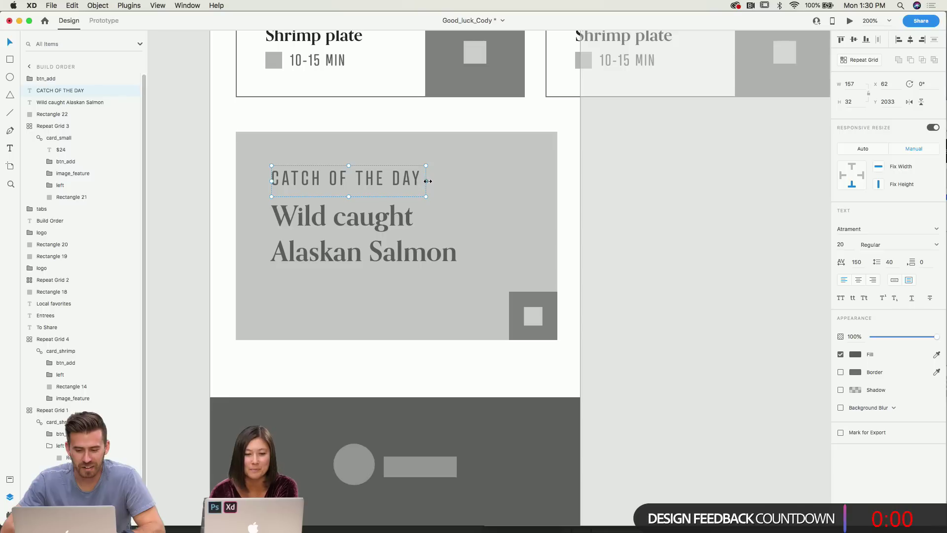
pyautogui.keyDown('shift'); pyautogui.click(388, 259); pyautogui.keyUp('shift')
pyautogui.moveTo(388, 258); pyautogui.dragTo(389, 266)
pyautogui.click(393, 265)
pyautogui.scroll(2, 581, 257)
pyautogui.click(590, 253)
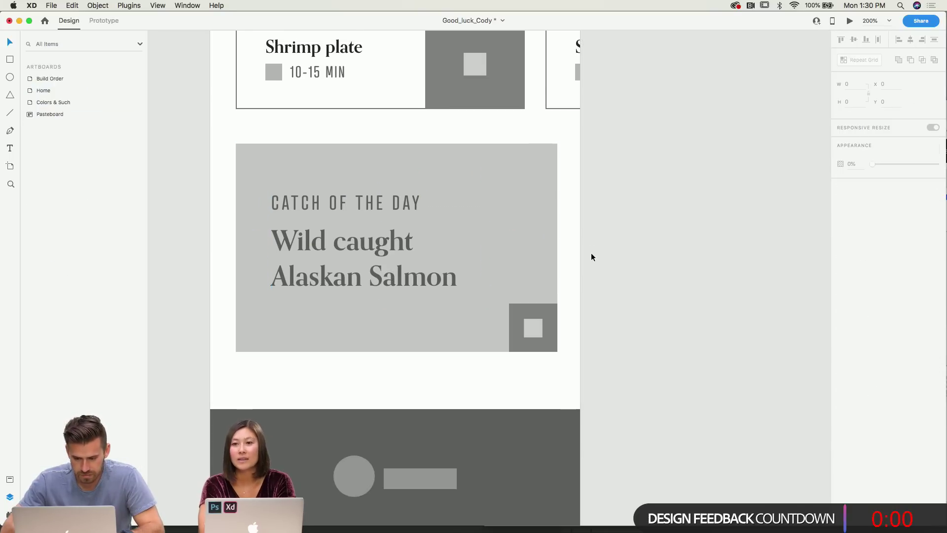
# Group the catch of the day card's rectangle, label, heading and add button.
pyautogui.moveTo(599, 190); pyautogui.dragTo(280, 346)
pyautogui.rightClick(281, 350)
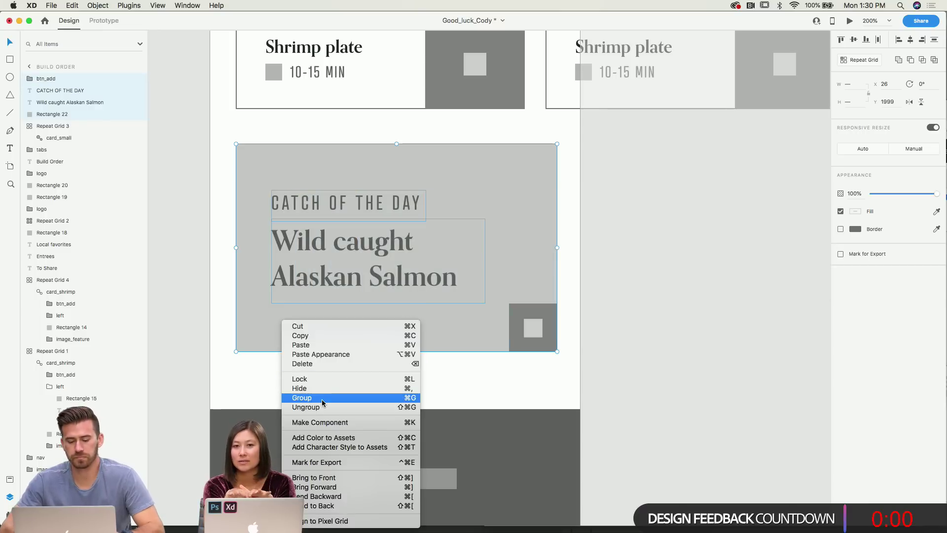
pyautogui.click(316, 400)
pyautogui.click(28, 264)
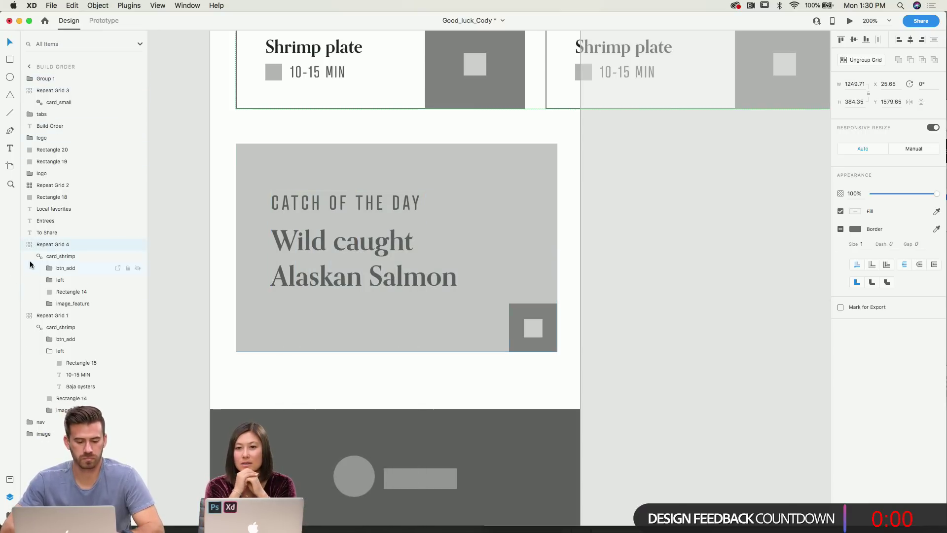
pyautogui.click(28, 263)
pyautogui.click(28, 265)
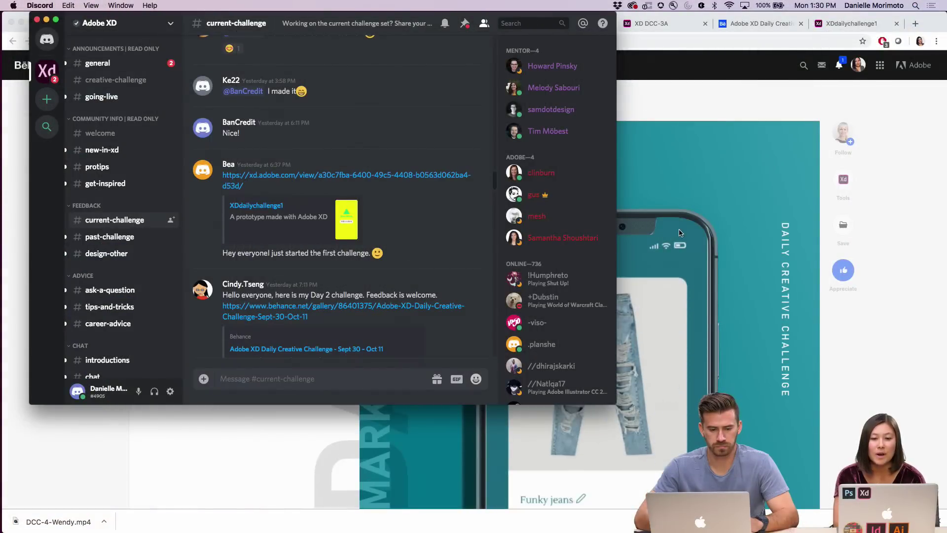
# Enlarge the Discord window and read through the current-challenge channel down to its newest post.
pyautogui.moveTo(614, 400); pyautogui.dragTo(833, 503)
pyautogui.scroll(-15, 670, 423)
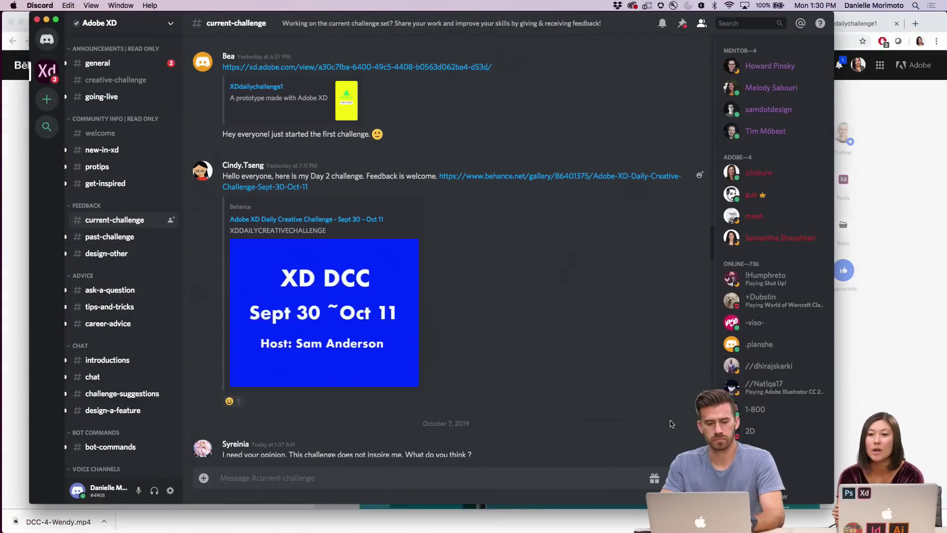
pyautogui.scroll(-10, 670, 423)
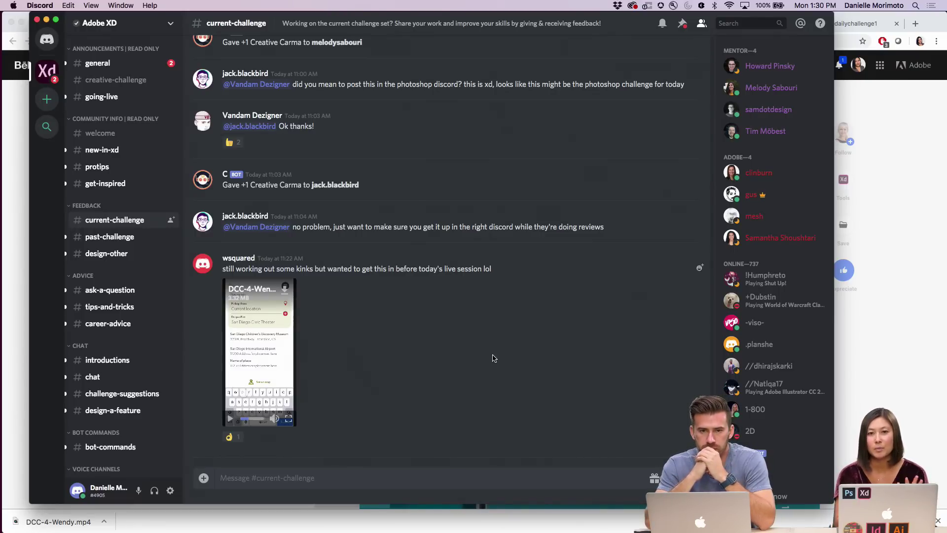
# Switch to Chrome and review the Behance Daily Creative Challenge page, from its introduction to the Maps and Checkout challenges.
pyautogui.press('super+Tab')
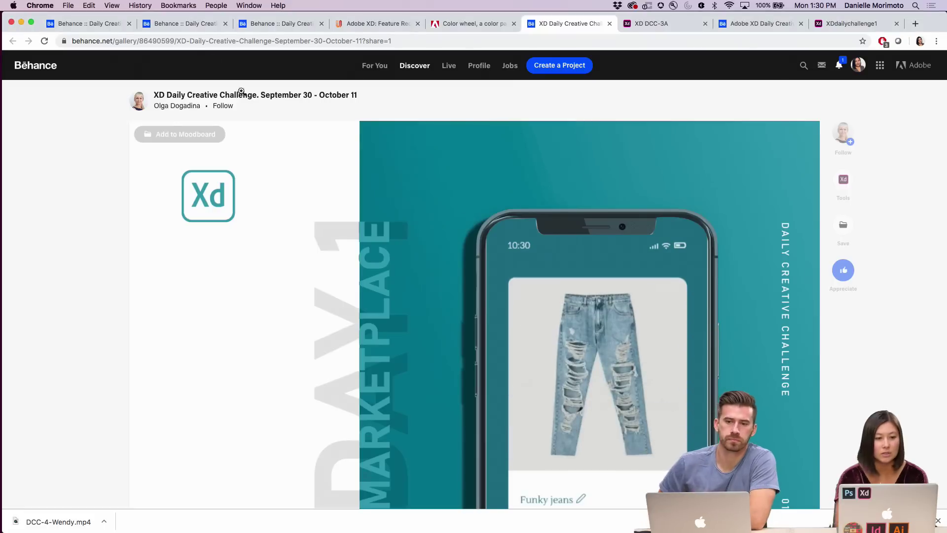
pyautogui.click(188, 23)
pyautogui.scroll(15, 357, 267)
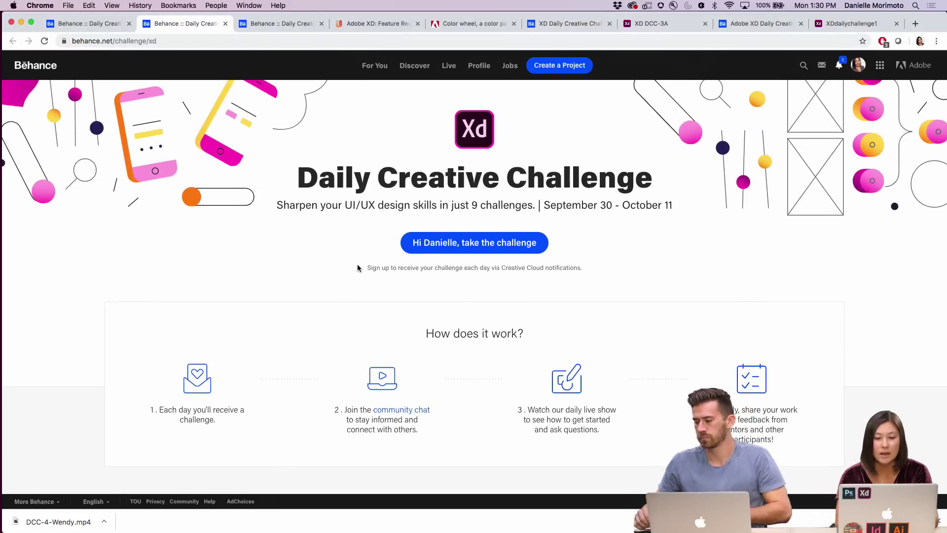
pyautogui.scroll(-10, 357, 265)
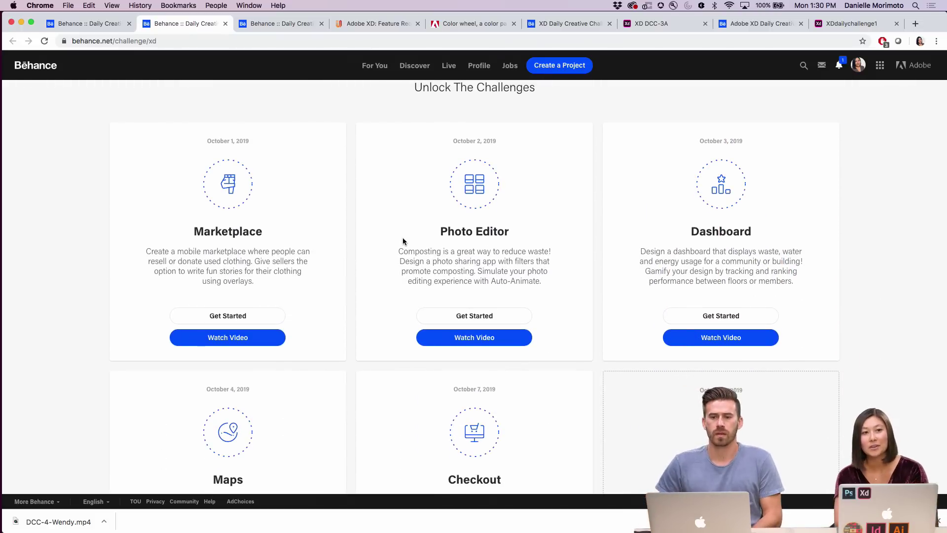
pyautogui.scroll(-3, 403, 241)
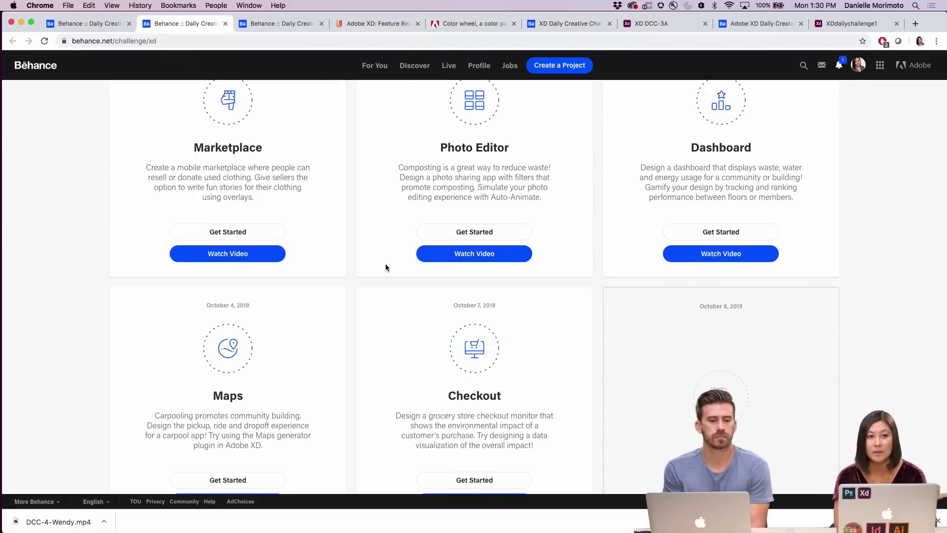
pyautogui.scroll(-3, 386, 267)
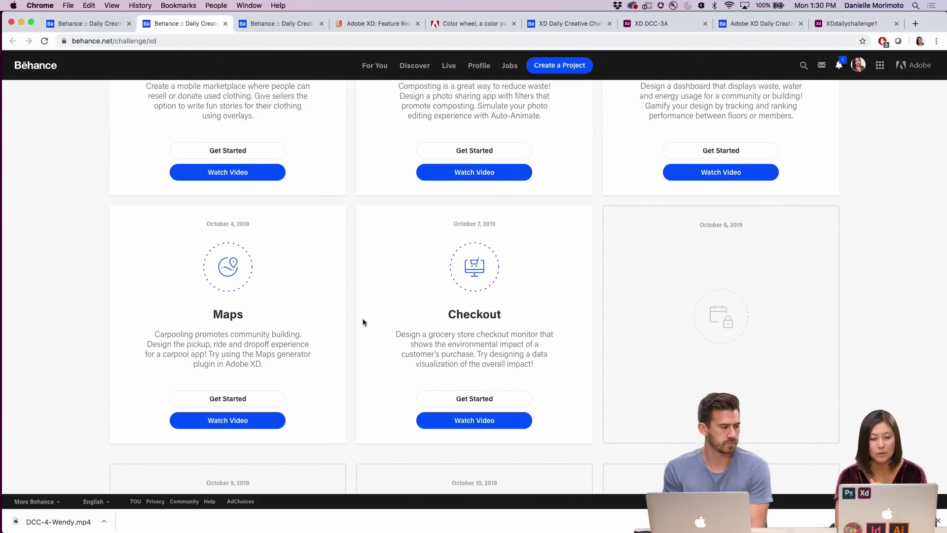
# Check the current-challenge channel in Discord again and return to the XD Daily Creative Challenge project in Chrome.
pyautogui.hotkey('ctrl', 'Up')
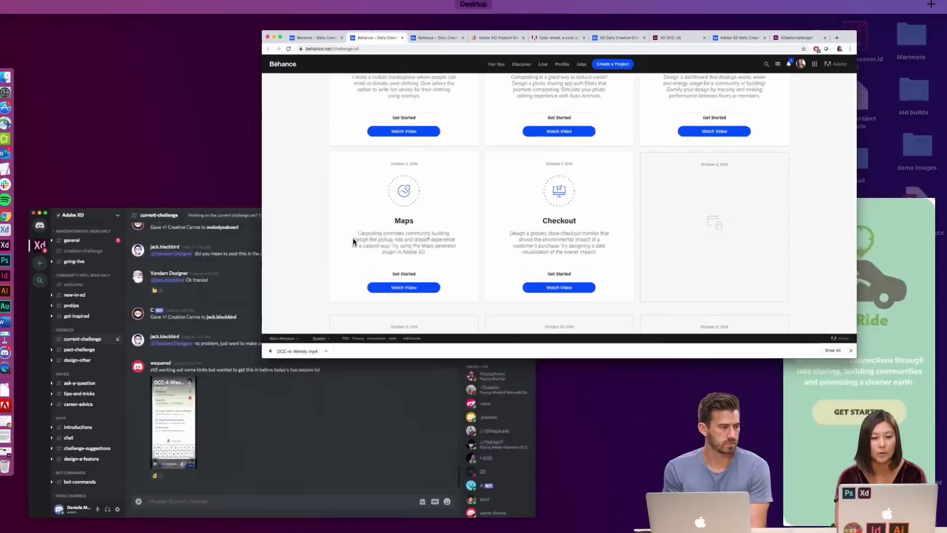
pyautogui.click(188, 330)
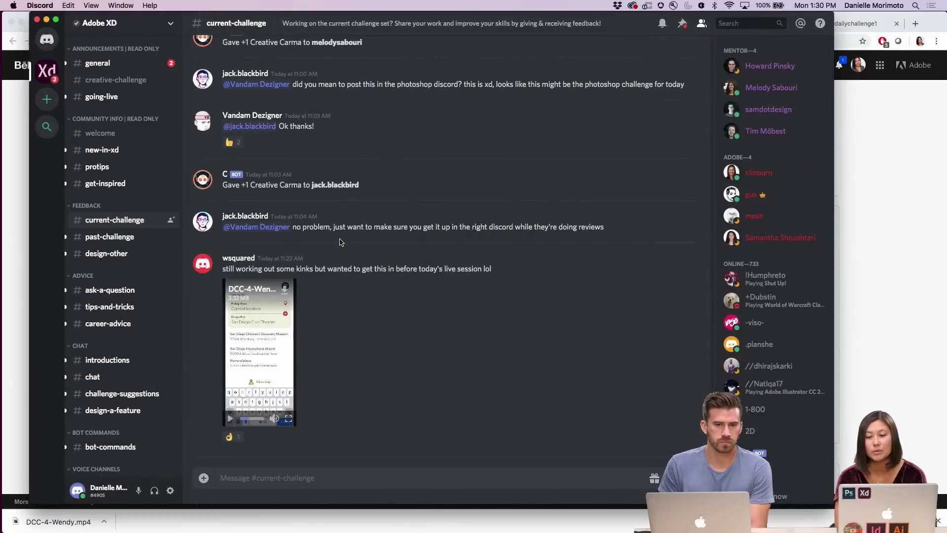
pyautogui.click(852, 188)
pyautogui.click(585, 26)
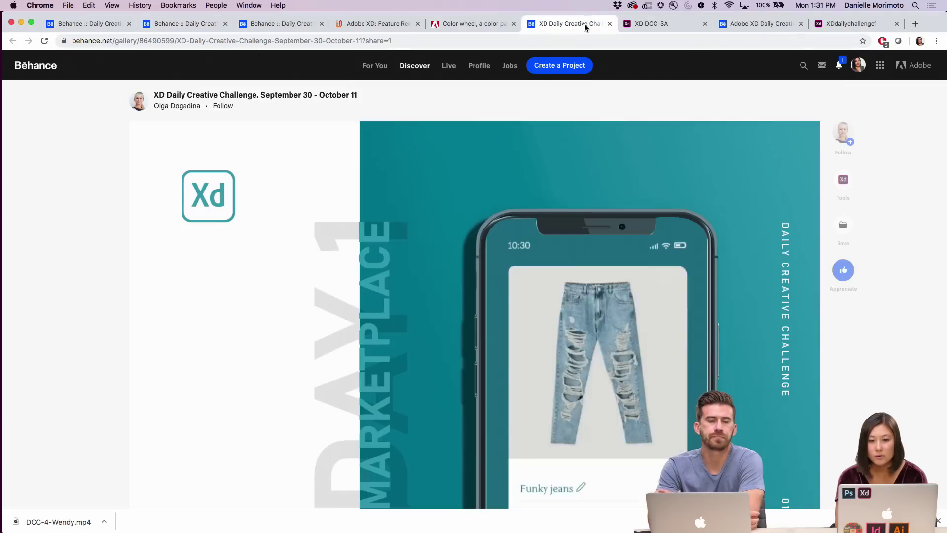
# Bring the ECORide submission video in QuickTime Player to the front, centre its window and play it in full screen.
pyautogui.hotkey('ctrl', 'Up')
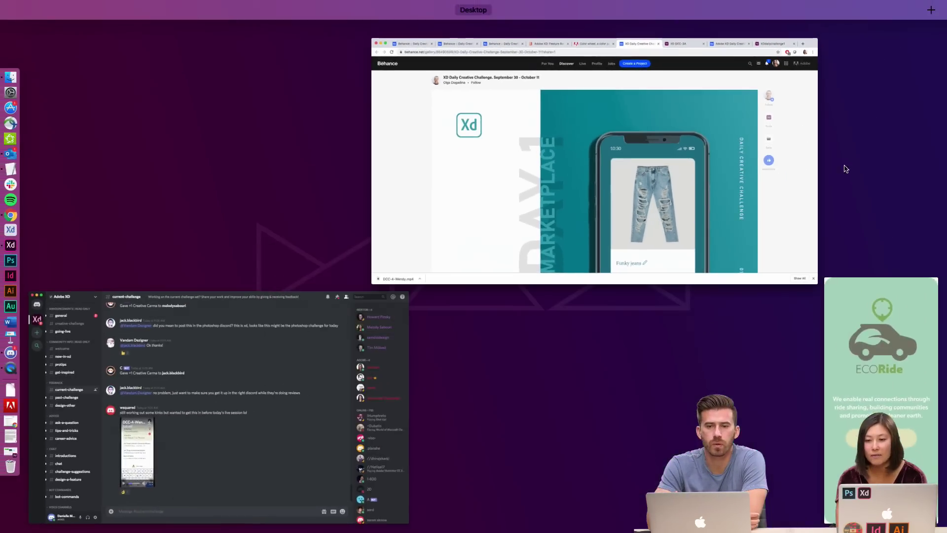
pyautogui.click(883, 463)
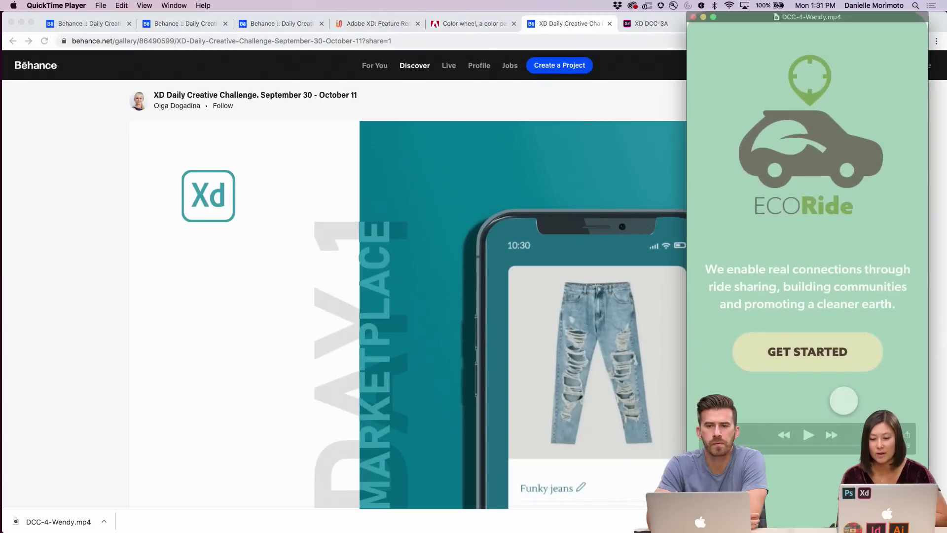
pyautogui.moveTo(796, 20); pyautogui.dragTo(500, 41)
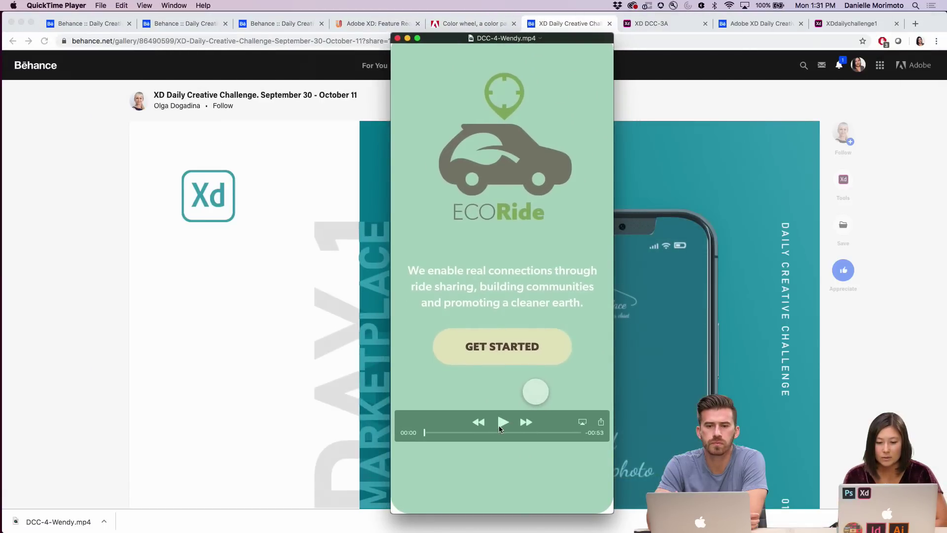
pyautogui.click(500, 427)
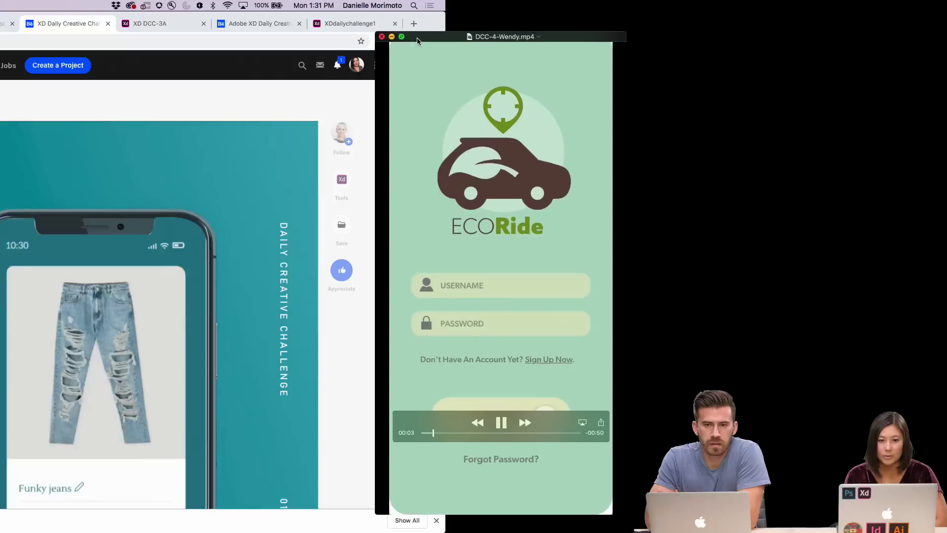
pyautogui.press('super+f')
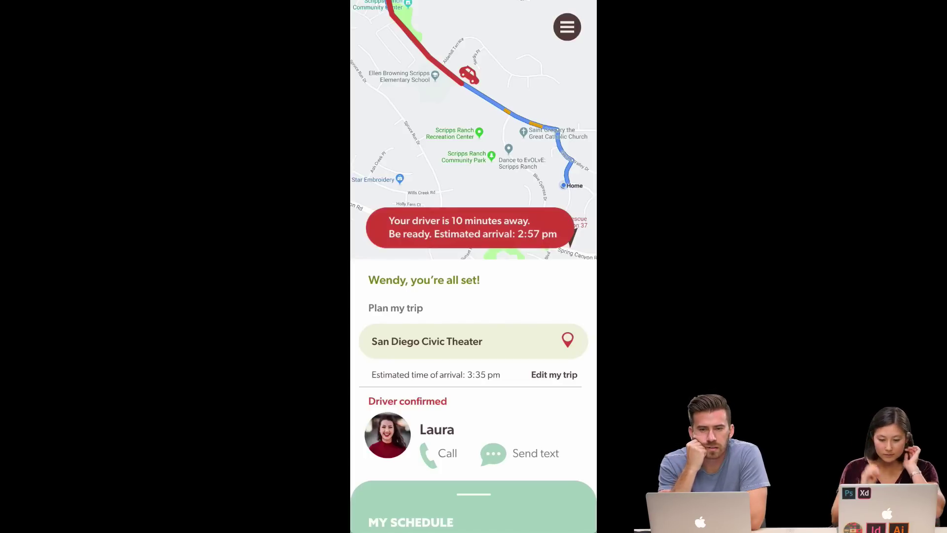
# Rewind the ECORide video to its start and skim through the My Schedule screen to the final driver arrival screen.
pyautogui.moveTo(552, 442); pyautogui.dragTo(394, 443)
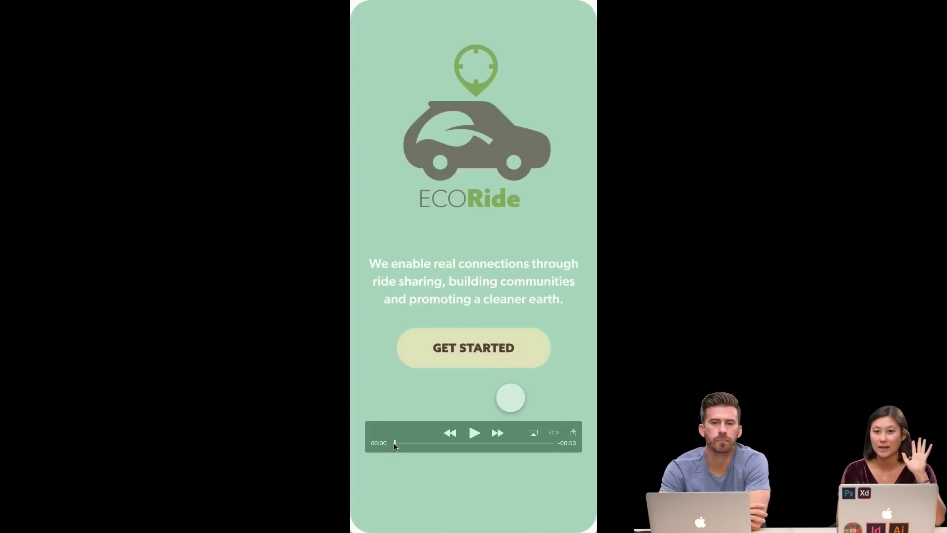
pyautogui.moveTo(394, 447); pyautogui.dragTo(418, 445)
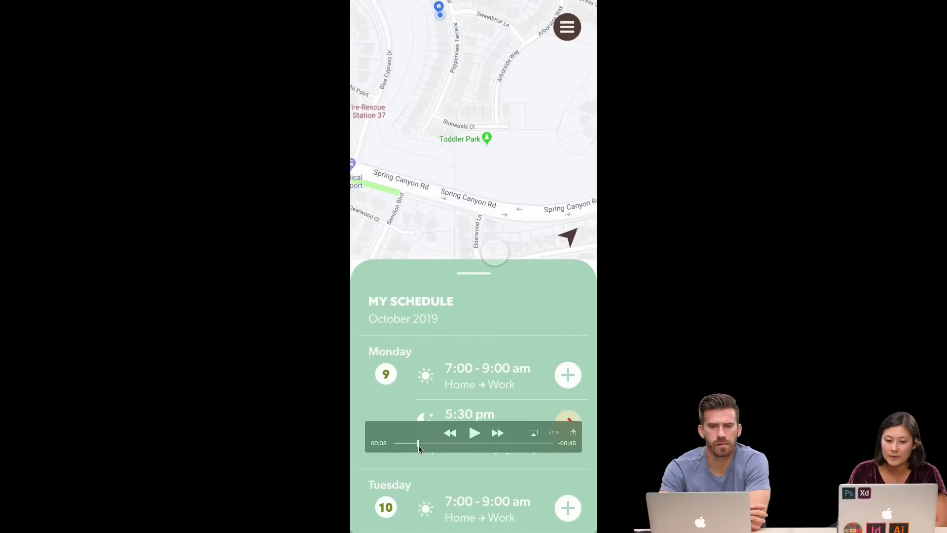
pyautogui.moveTo(418, 445); pyautogui.dragTo(565, 473)
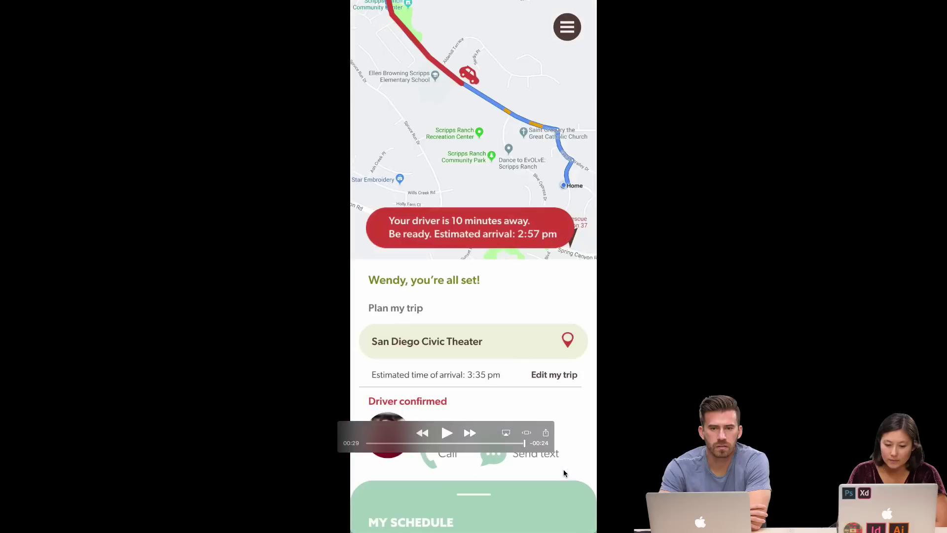
# Move the playback controls off the phone picture and rewind the video to 00:00.
pyautogui.moveTo(360, 429); pyautogui.dragTo(108, 411)
pyautogui.click(111, 407)
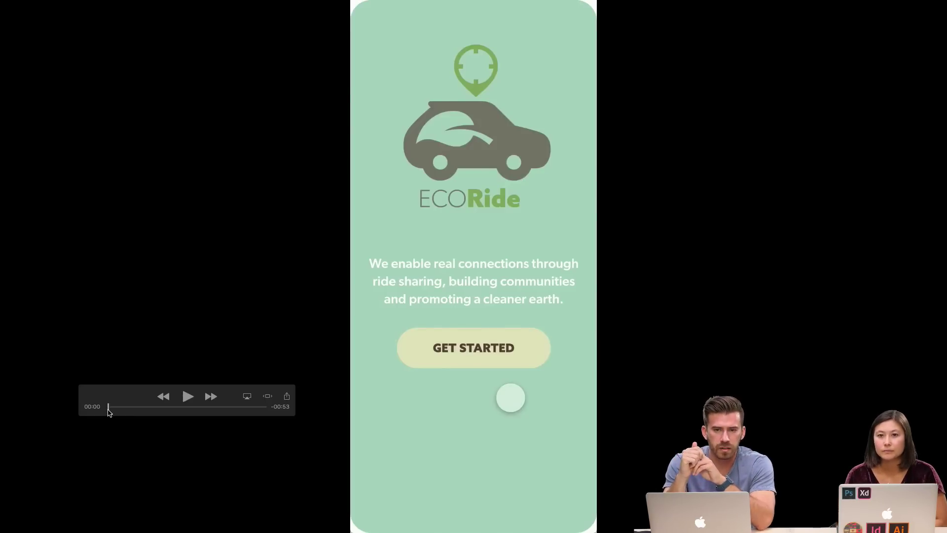
# Advance the video gradually to 00:09, examining the sign-in, passenger or driver selection and My Schedule screens.
pyautogui.moveTo(109, 412); pyautogui.dragTo(118, 413)
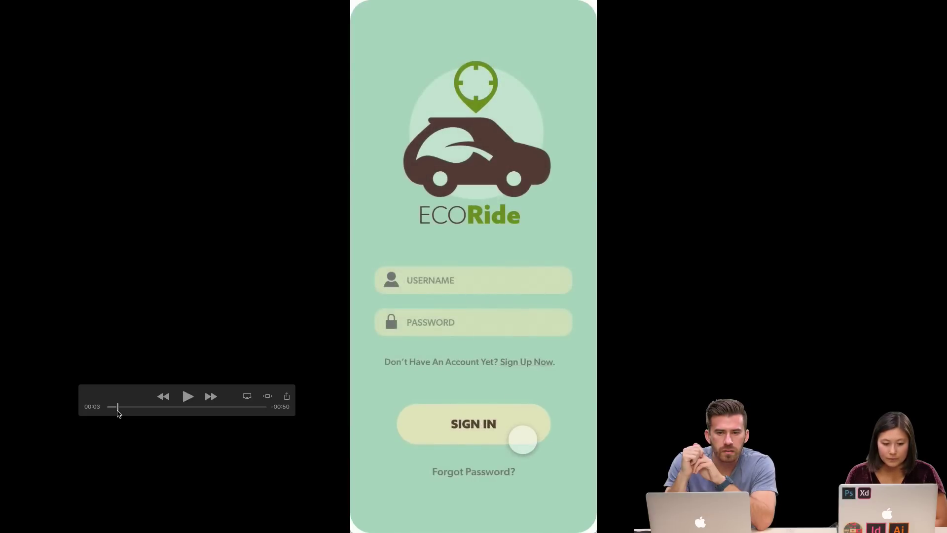
pyautogui.moveTo(118, 413); pyautogui.dragTo(130, 407)
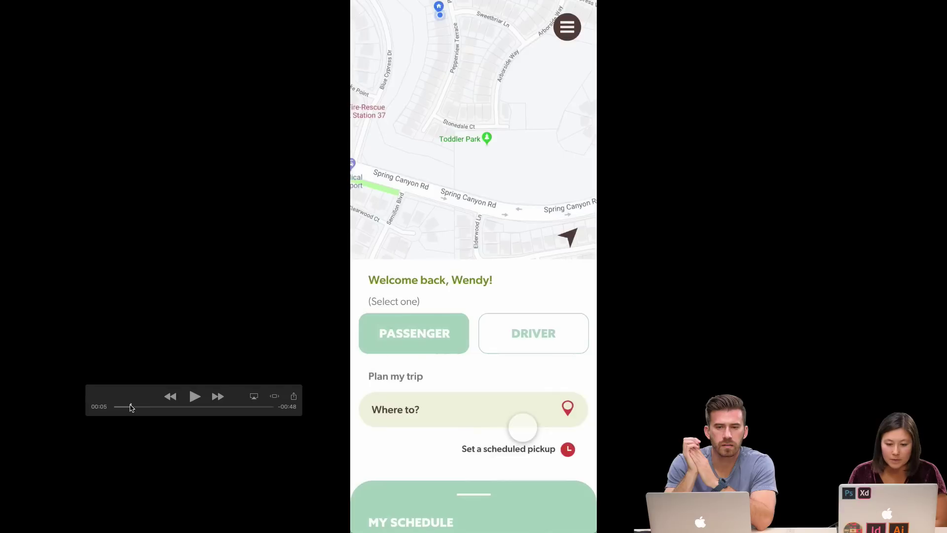
pyautogui.moveTo(132, 407); pyautogui.dragTo(134, 407)
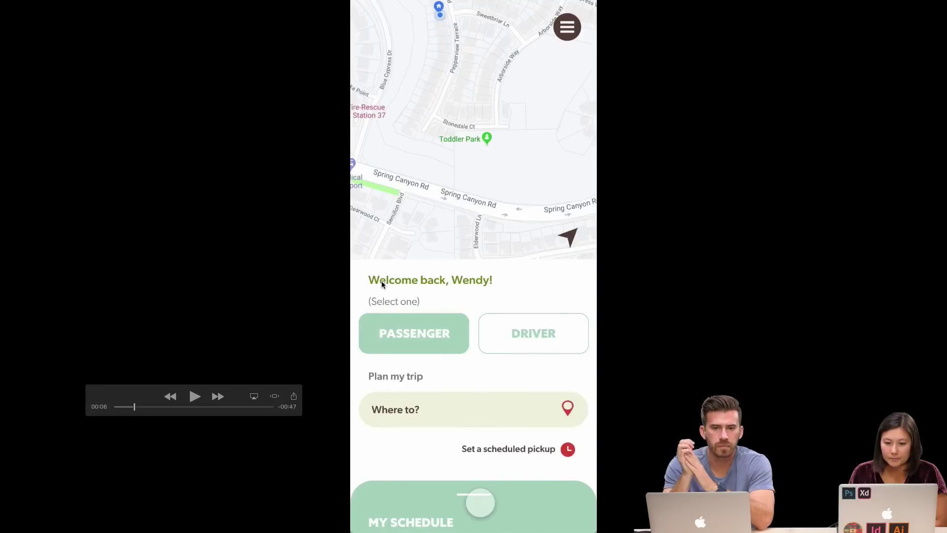
pyautogui.moveTo(135, 408); pyautogui.dragTo(143, 410)
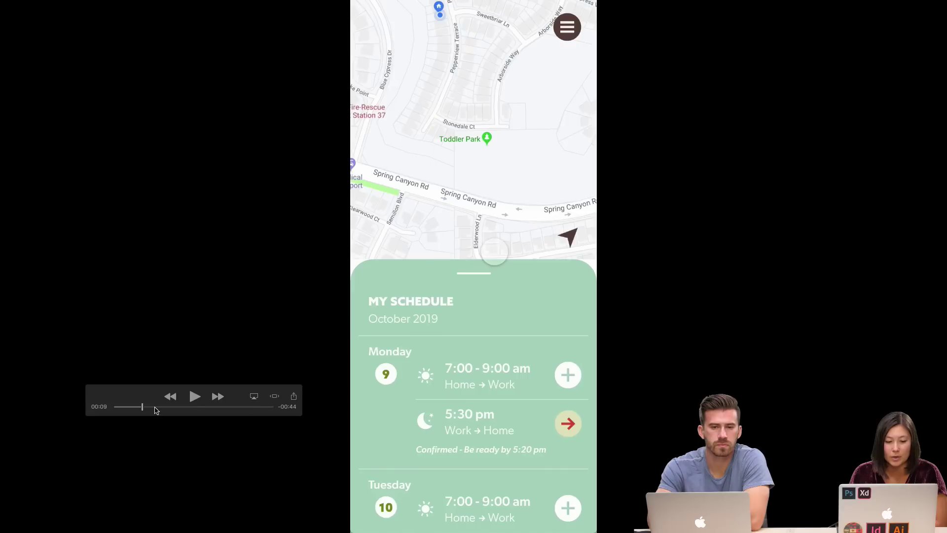
pyautogui.moveTo(142, 409)
pyautogui.mouseDown()
pyautogui.moveTo(154, 411)
pyautogui.moveTo(143, 411)
pyautogui.mouseUp()
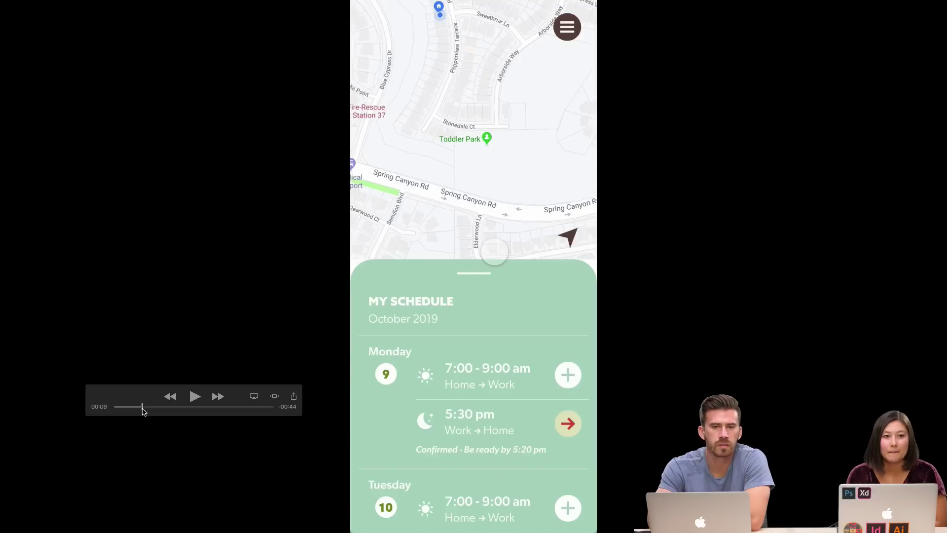
# Advance the video to its end at 00:53, examining the carpool setup, carpool confirmation and driver confirmed screens.
pyautogui.moveTo(143, 411); pyautogui.dragTo(178, 415)
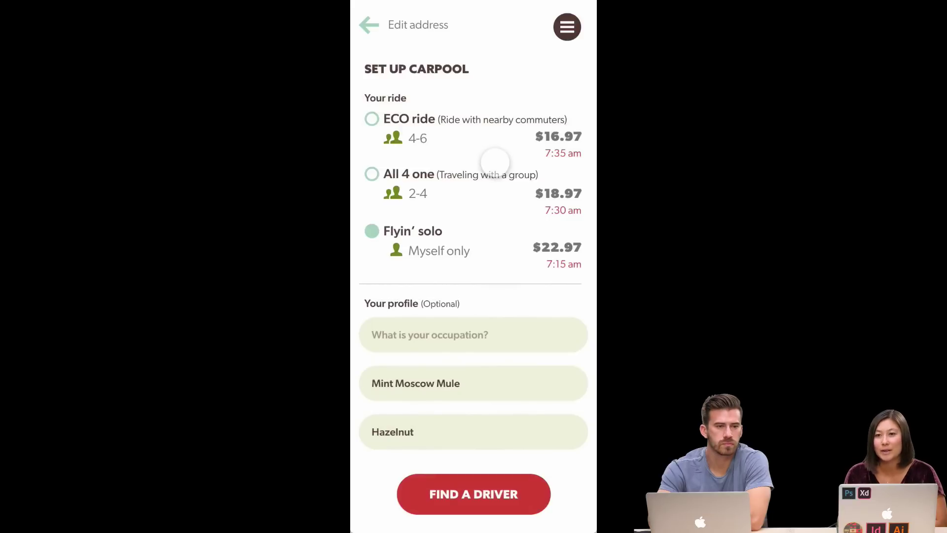
pyautogui.moveTo(442, 267)
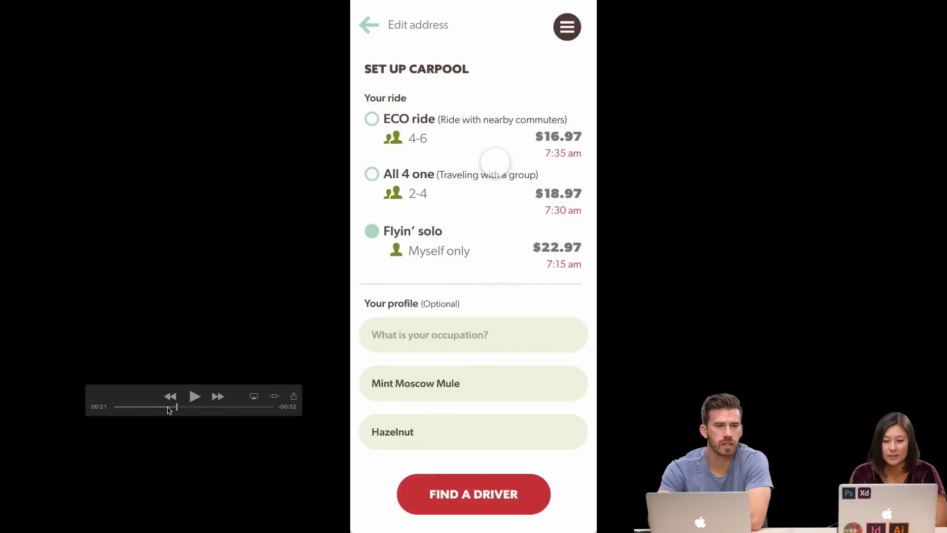
pyautogui.moveTo(177, 408); pyautogui.dragTo(229, 417)
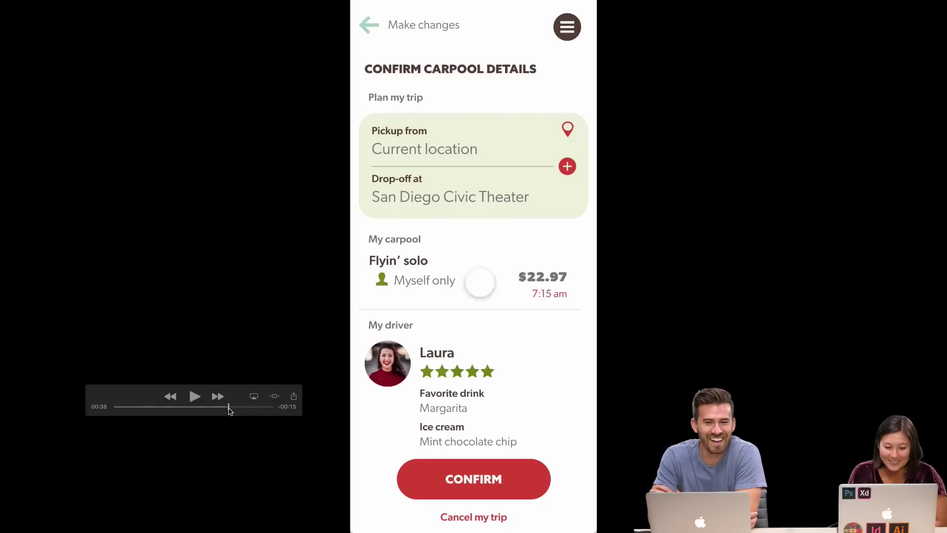
pyautogui.moveTo(229, 410); pyautogui.dragTo(248, 412)
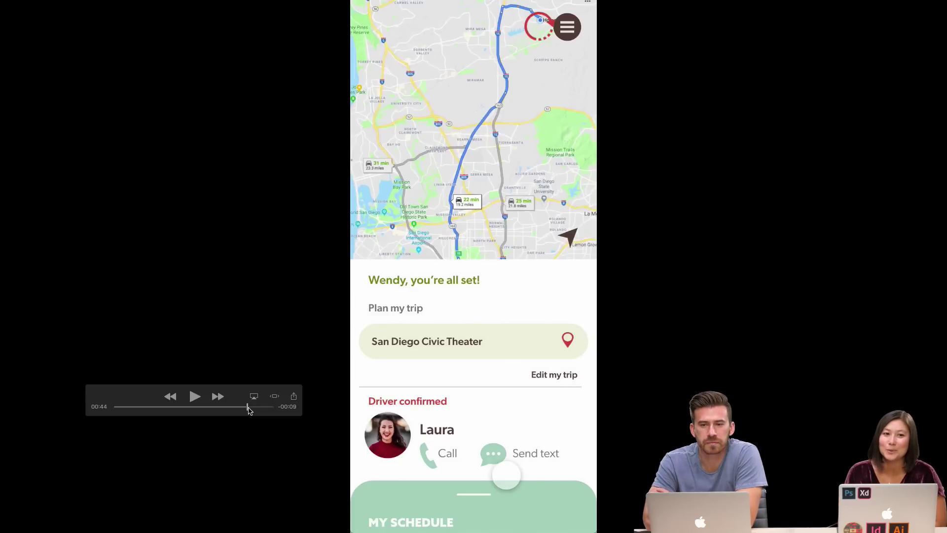
pyautogui.moveTo(247, 409); pyautogui.dragTo(274, 414)
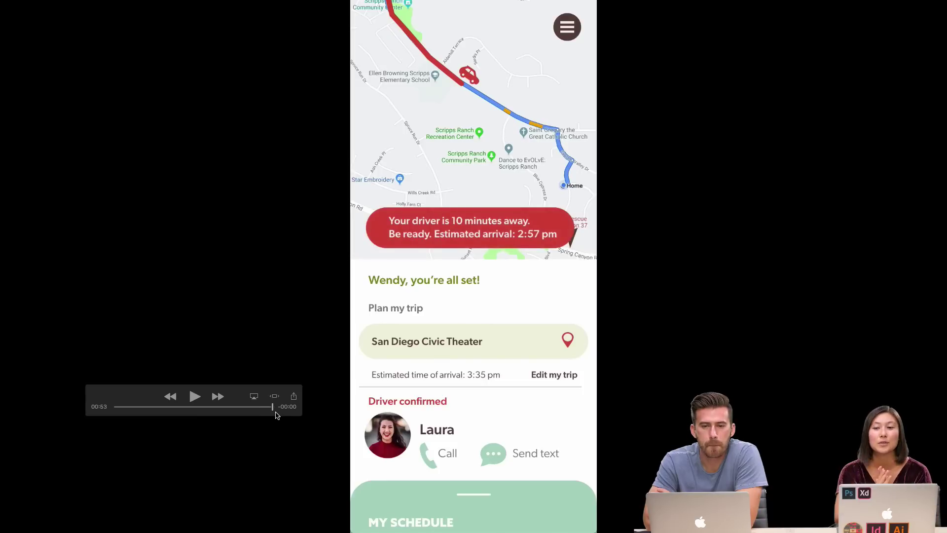
# Exit full screen, close the ECORide video and return to the XD Daily Creative Challenge project in Chrome.
pyautogui.press('Escape')
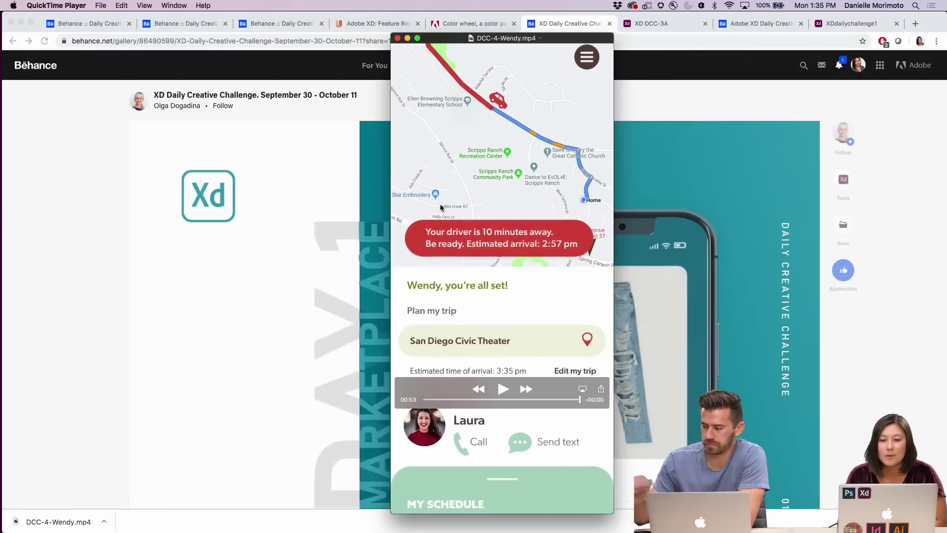
pyautogui.press('super+w')
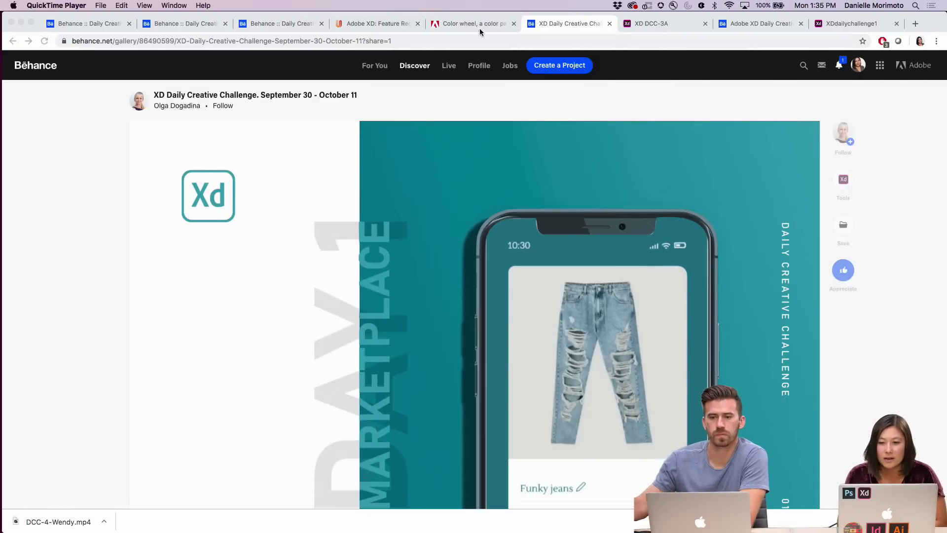
pyautogui.click(67, 188)
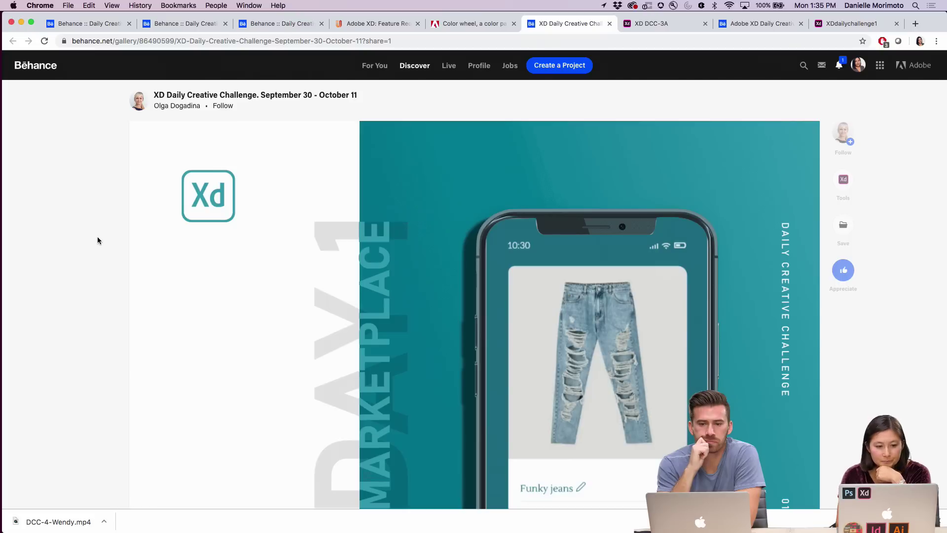
# Examine the Day 1 Marketplace phone prototype and read its prompt about reselling or donating used clothing.
pyautogui.scroll(-2, 102, 253)
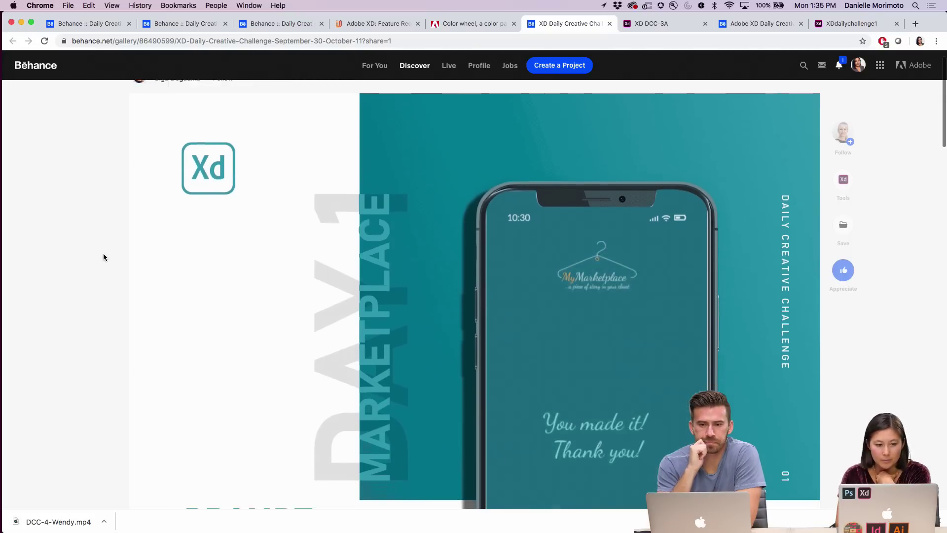
pyautogui.scroll(-5, 102, 253)
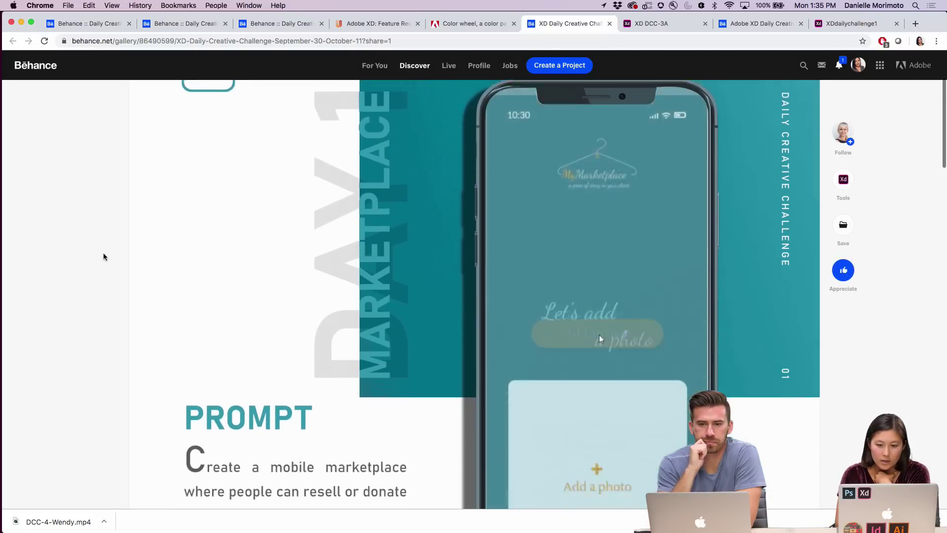
pyautogui.scroll(-7, 103, 257)
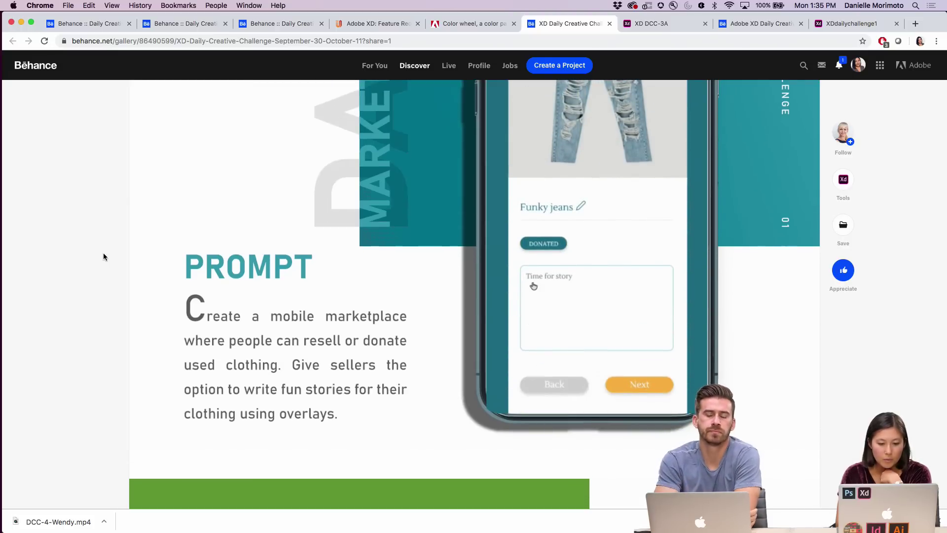
pyautogui.scroll(-2, 103, 257)
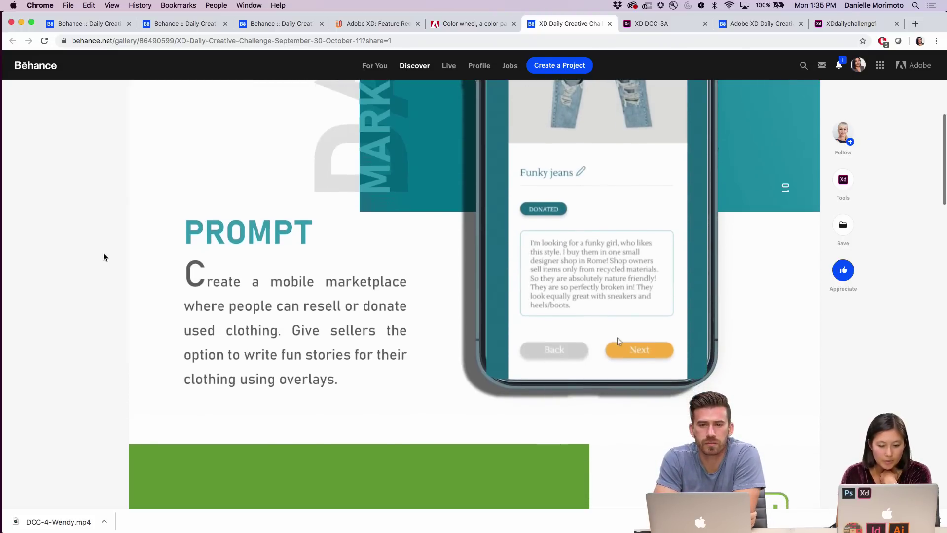
pyautogui.scroll(-10, 103, 256)
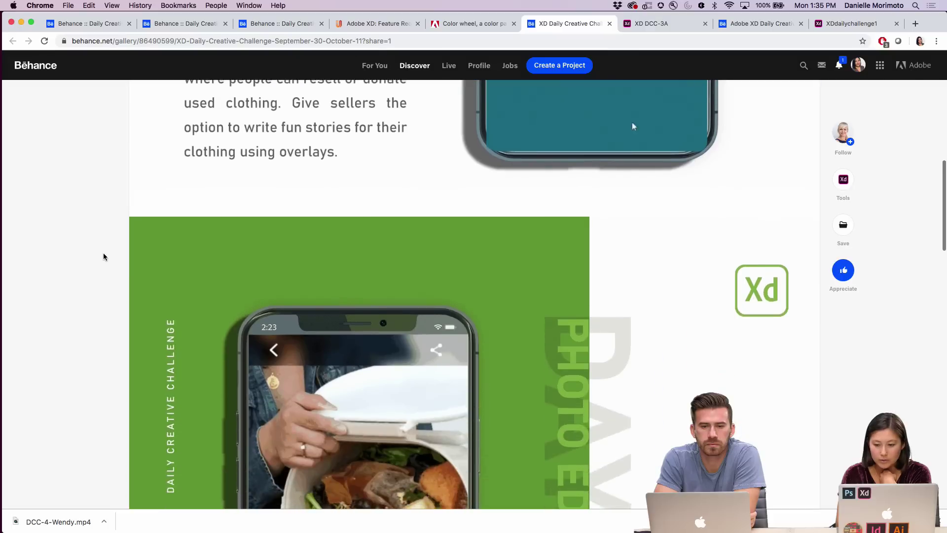
# Examine the Day 2 Photo Editor prototype and its composting prompt, reducing the page zoom to 90% to fit the phone.
pyautogui.scroll(-7, 103, 257)
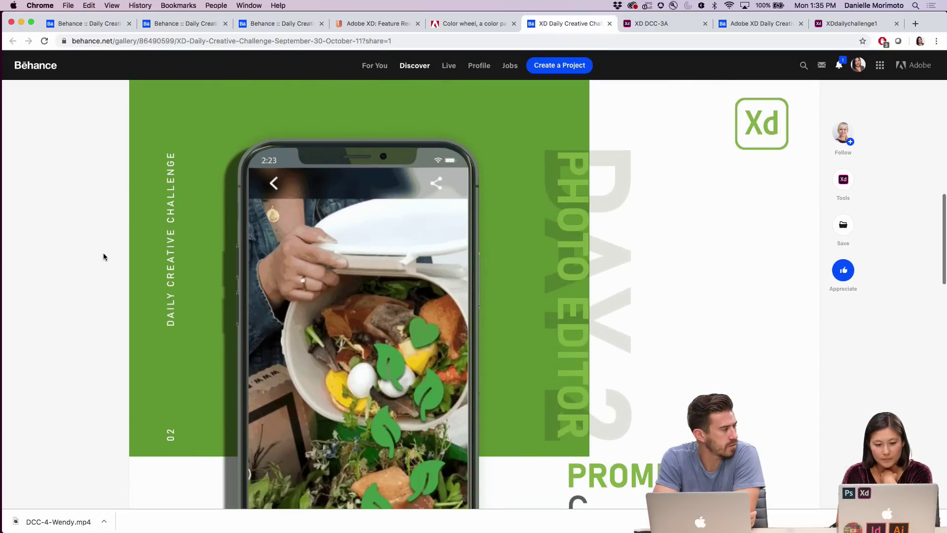
pyautogui.scroll(-3, 103, 256)
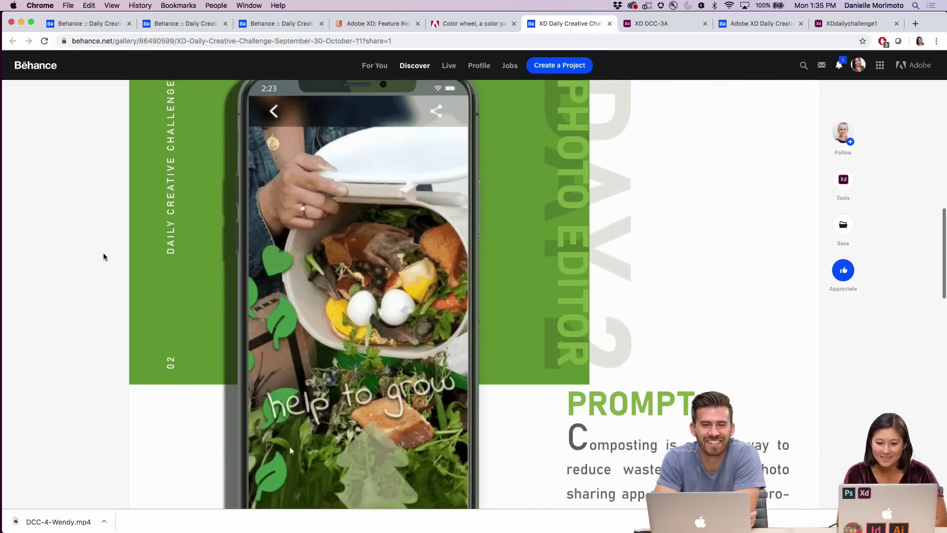
pyautogui.scroll(-5, 103, 256)
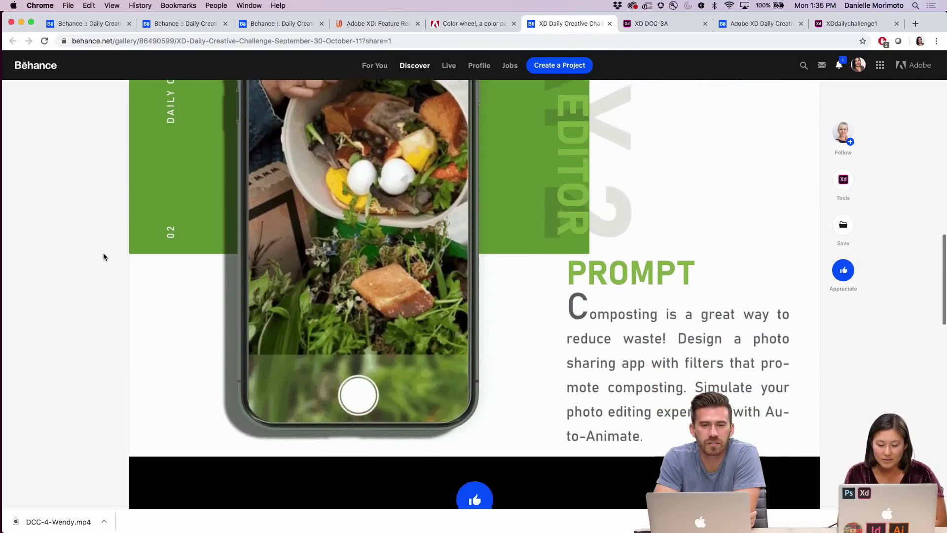
pyautogui.scroll(-8, 103, 256)
pyautogui.scroll(3, 103, 258)
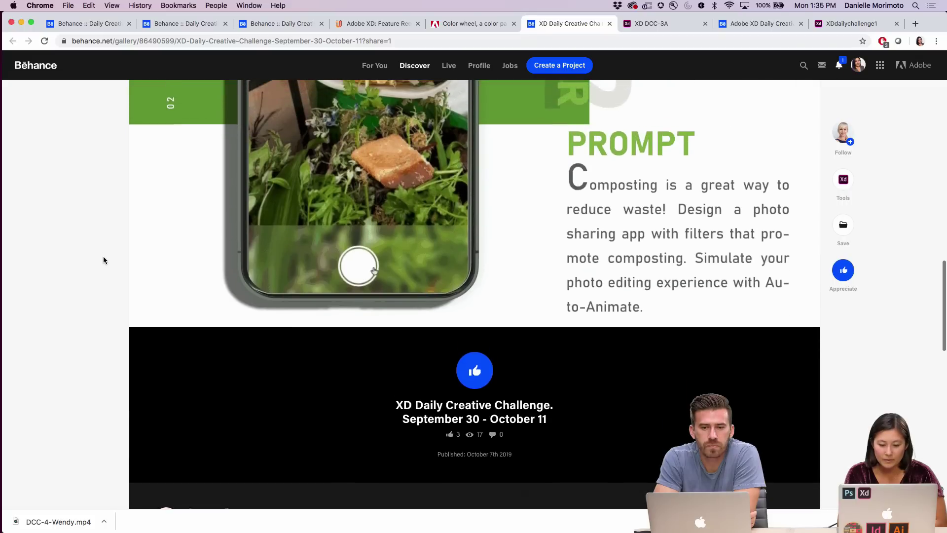
pyautogui.scroll(9, 104, 260)
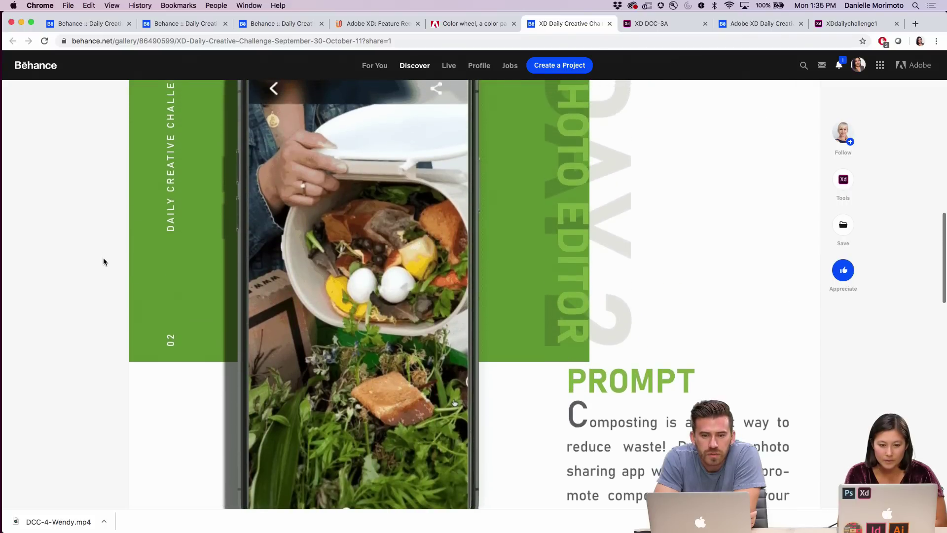
pyautogui.press('super+minus')
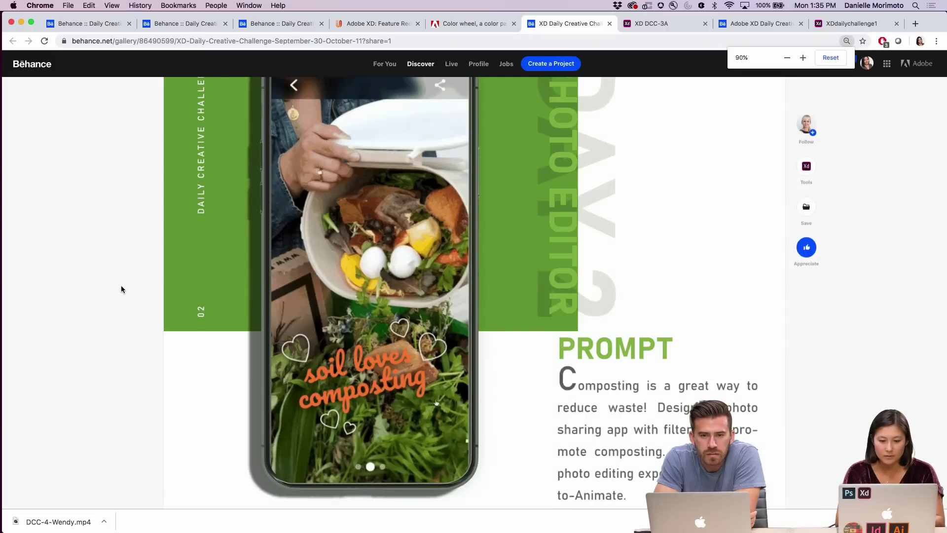
pyautogui.scroll(1, 126, 297)
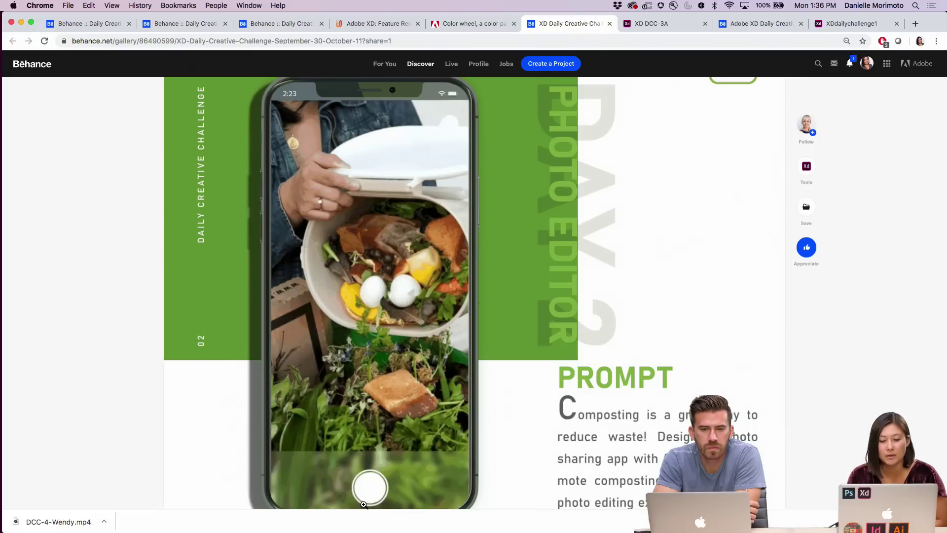
# Return to the Day 1 Marketplace prototype and review its add-a-photo, name and price, and story screens.
pyautogui.scroll(10, 399, 442)
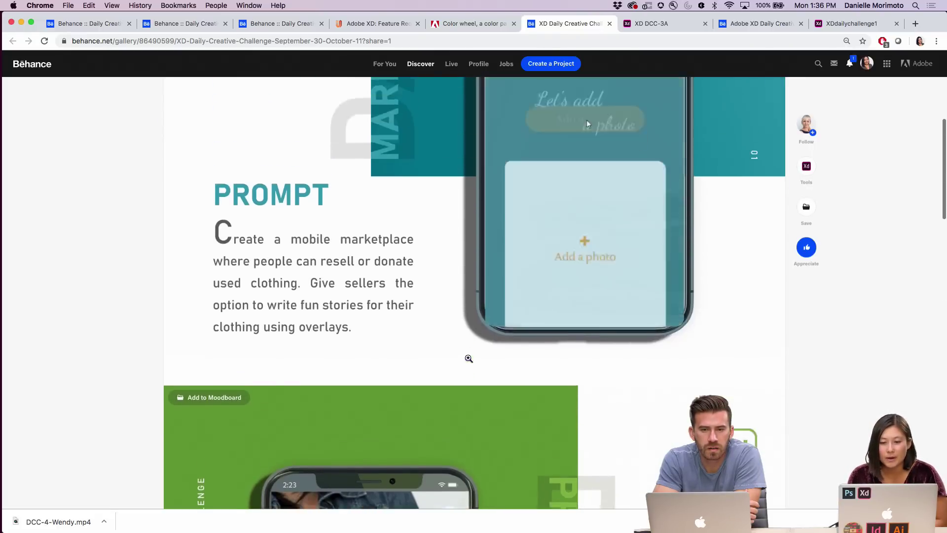
pyautogui.scroll(4, 468, 359)
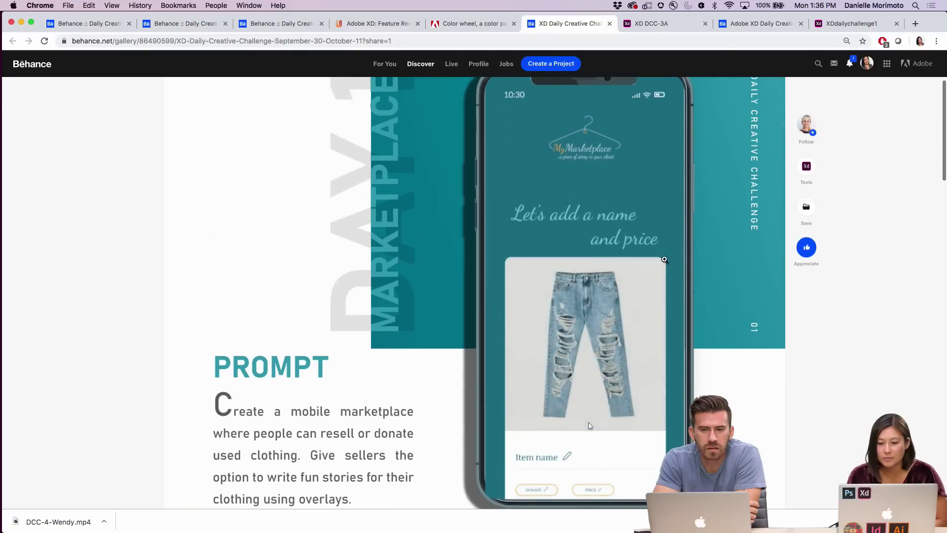
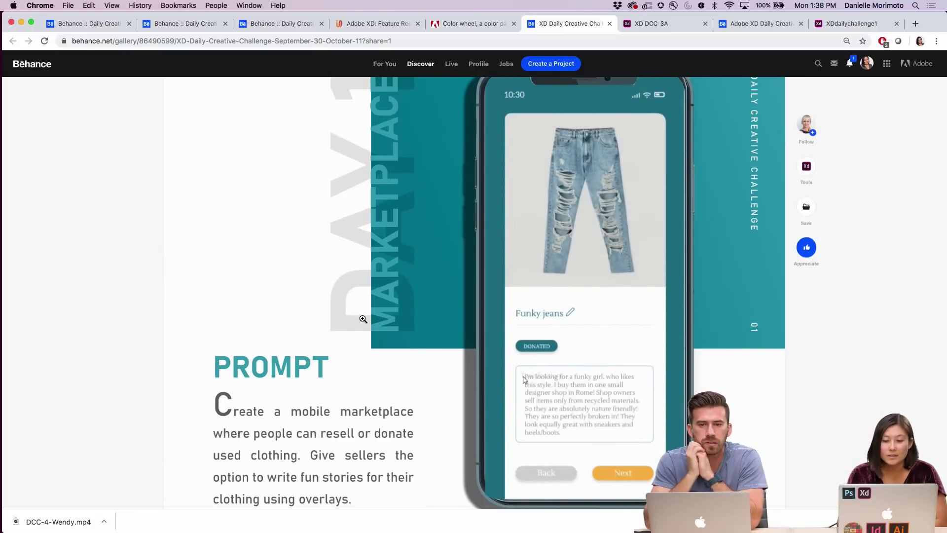
pyautogui.scroll(3, 362, 318)
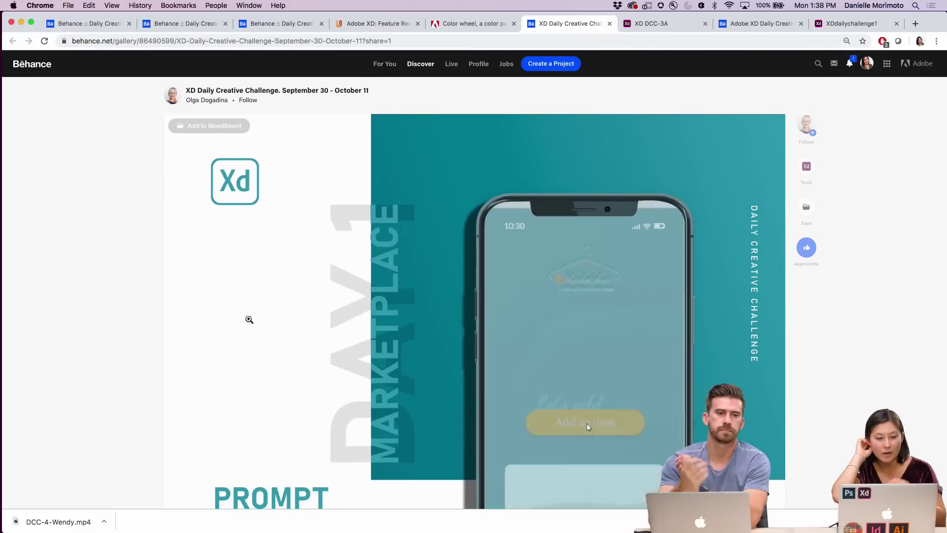
pyautogui.scroll(-3, 249, 320)
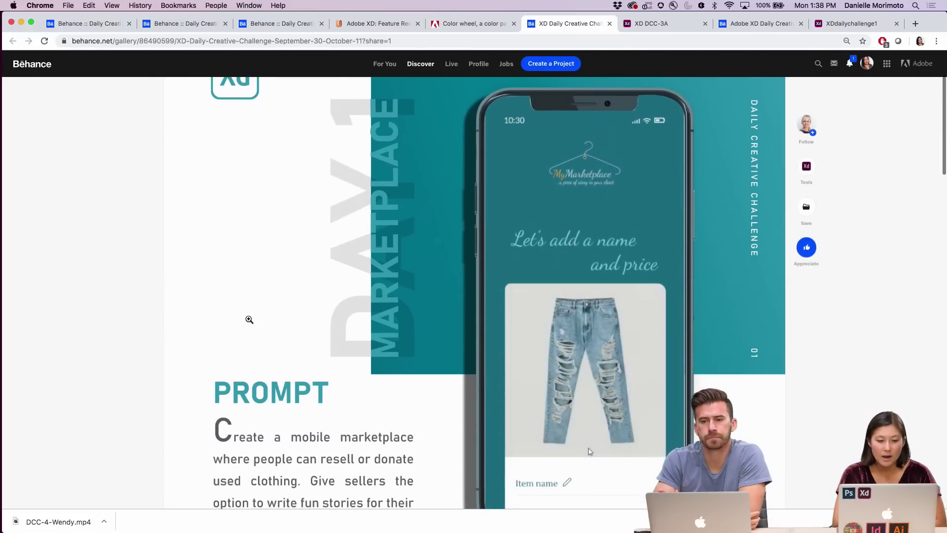
pyautogui.scroll(2, 249, 319)
pyautogui.scroll(-2, 249, 320)
pyautogui.scroll(-3, 249, 319)
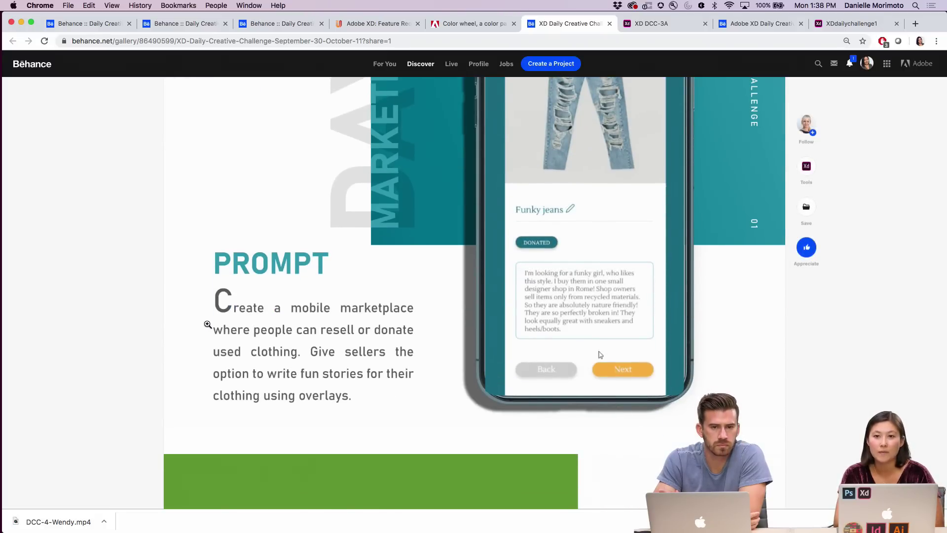
# Compare the layouts of the Day 2 Photo Editor and Day 1 Marketplace sections.
pyautogui.scroll(-10, 326, 288)
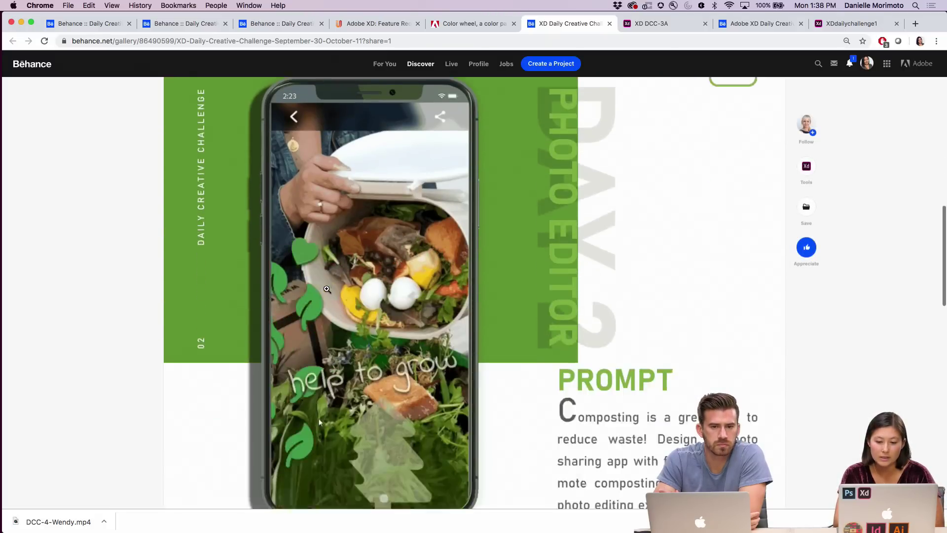
pyautogui.scroll(-3, 326, 289)
pyautogui.scroll(15, 326, 289)
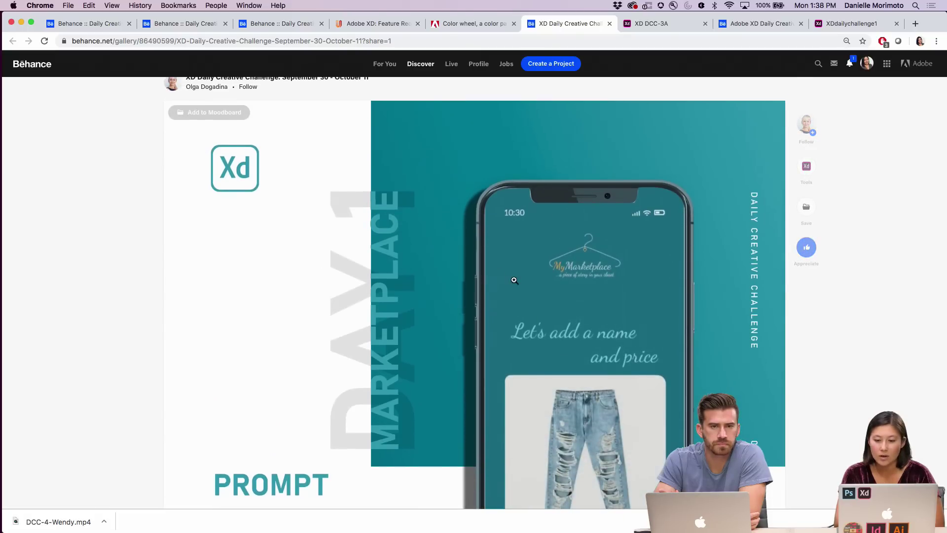
pyautogui.scroll(-6, 510, 277)
pyautogui.scroll(-6, 511, 280)
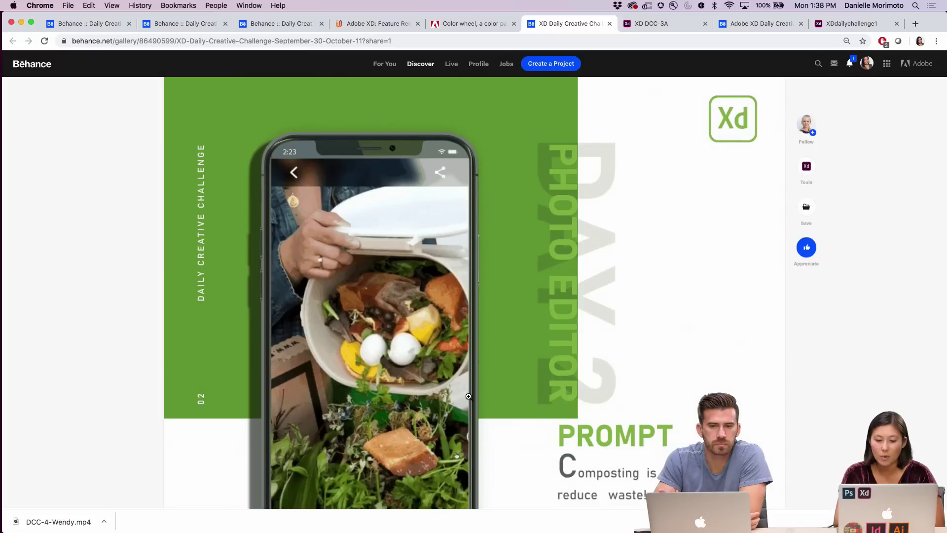
pyautogui.scroll(12, 518, 387)
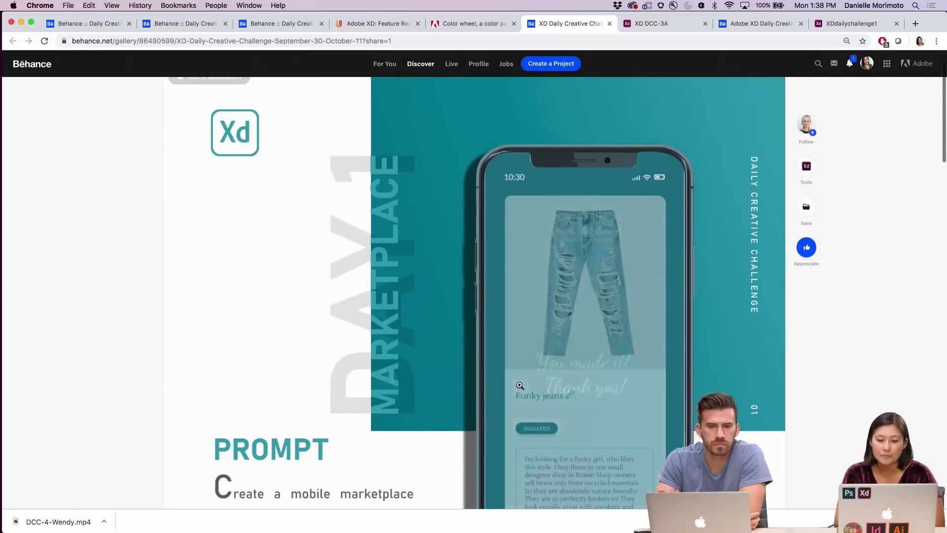
# Review the Day 1 Marketplace phone animation beside its prompt once more, ending at the project's title.
pyautogui.scroll(-3, 520, 385)
pyautogui.scroll(1, 518, 355)
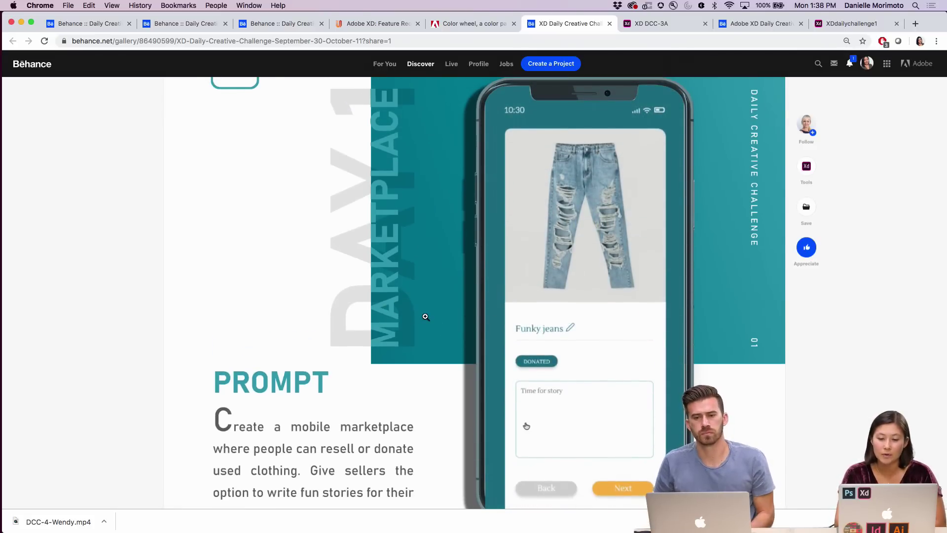
pyautogui.scroll(-4, 426, 317)
pyautogui.scroll(3, 423, 309)
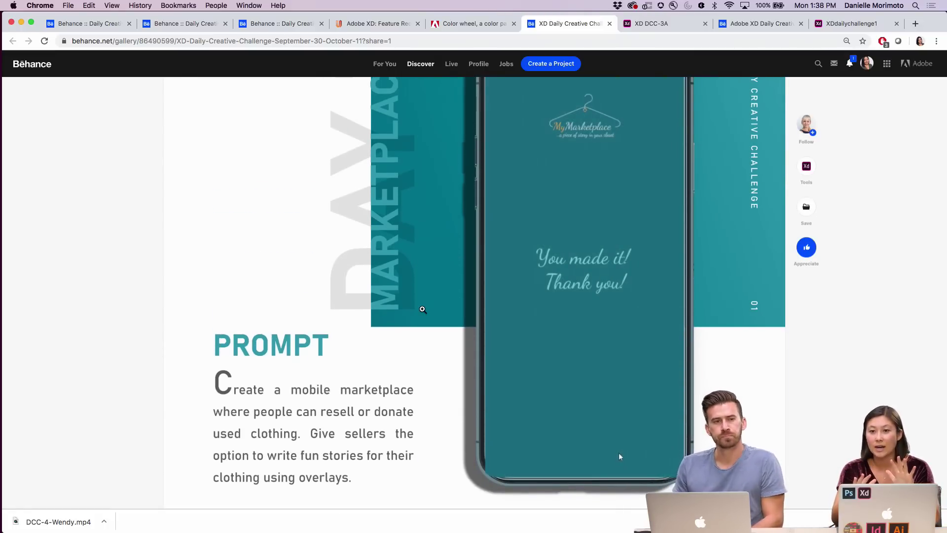
pyautogui.scroll(-3, 422, 309)
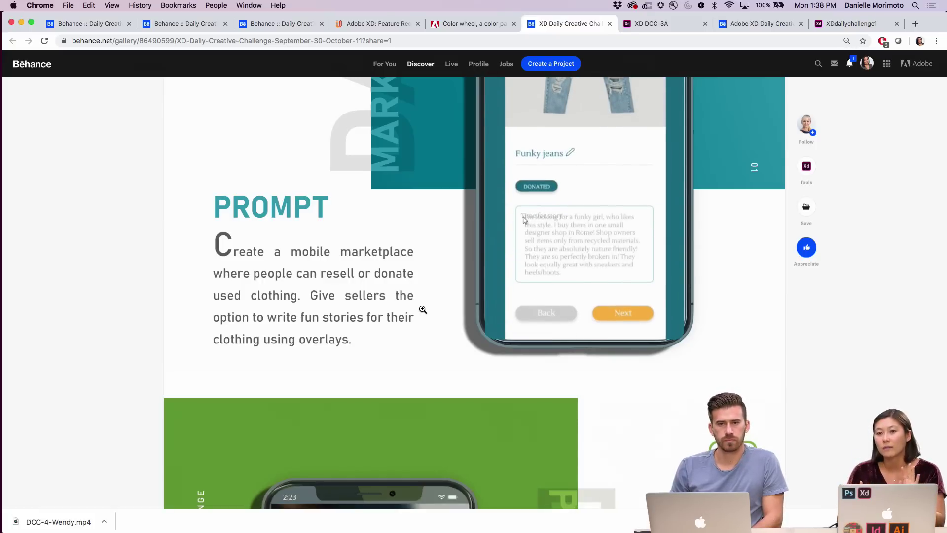
pyautogui.scroll(5, 423, 309)
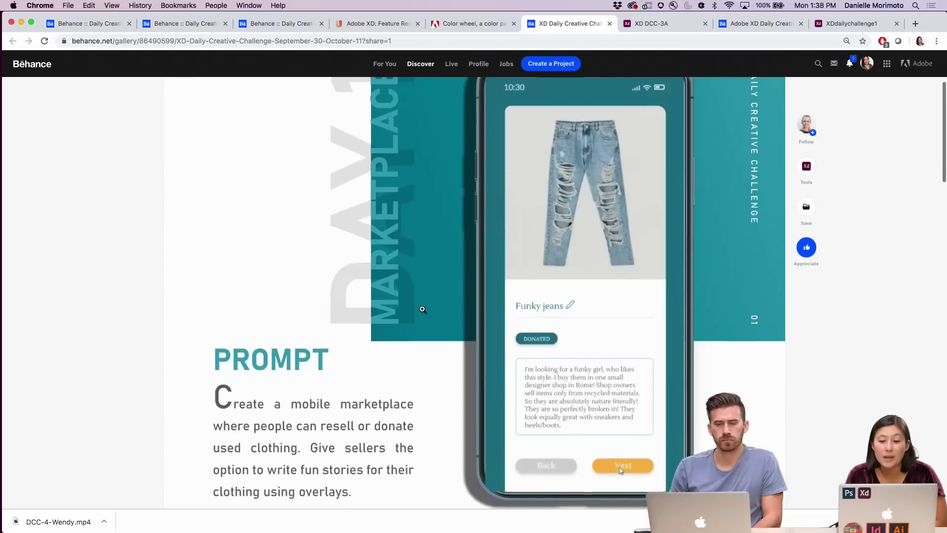
pyautogui.scroll(1, 423, 309)
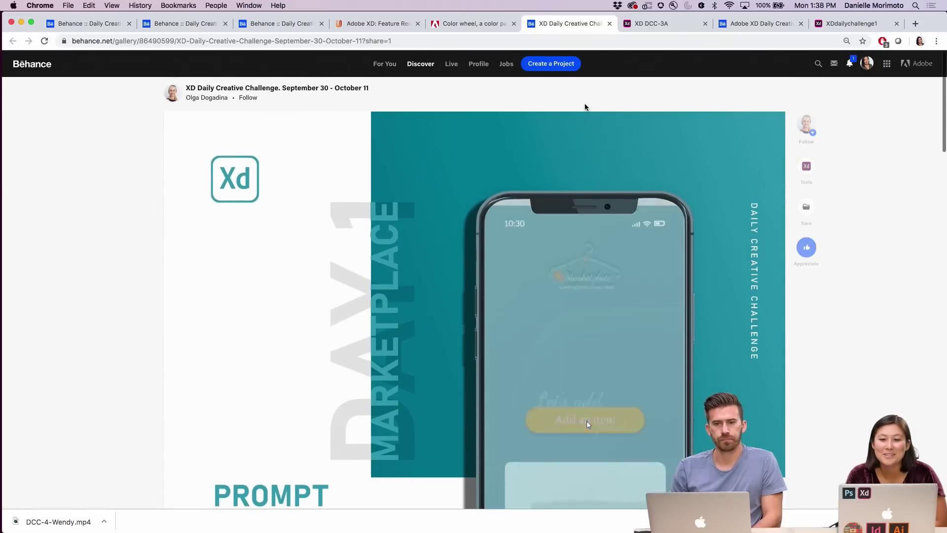
# Close the XD DCC-3A prototype and the reviewed project, bringing up the Adobe XD Daily Creative Challenge - Sept 30 ~ Oct 11 project.
pyautogui.click(636, 24)
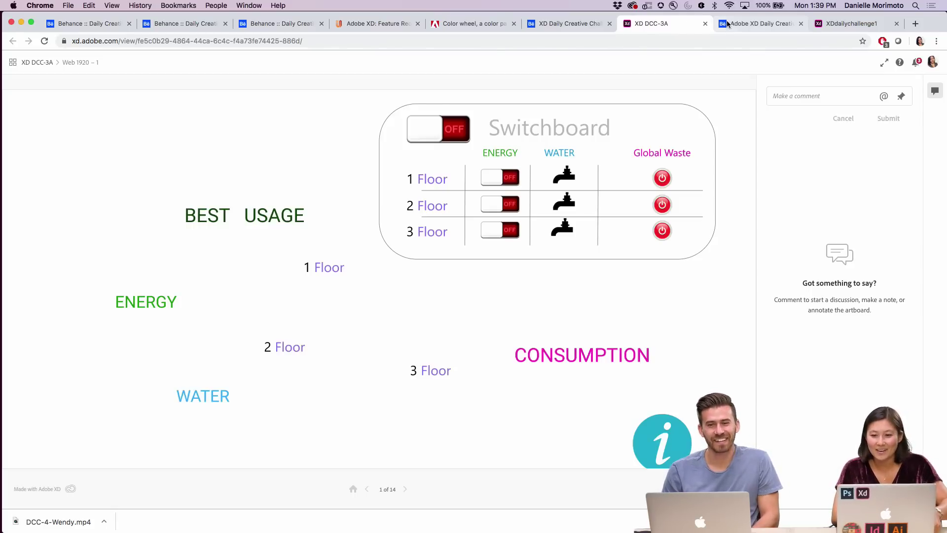
pyautogui.click(705, 23)
pyautogui.click(610, 24)
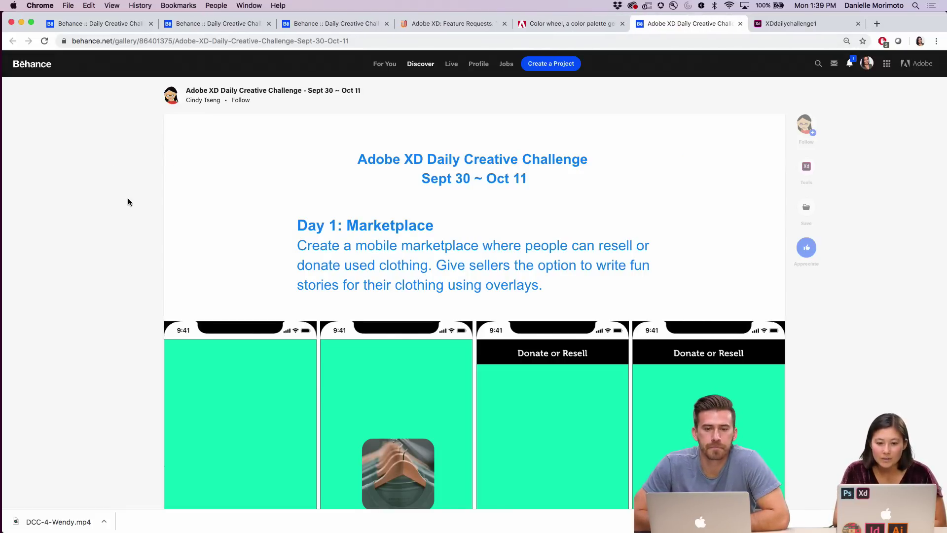
# Examine this project's Day 1 Marketplace prompt and its Donate or Resell screens, from Add a Photo through the item story.
pyautogui.scroll(-4, 128, 200)
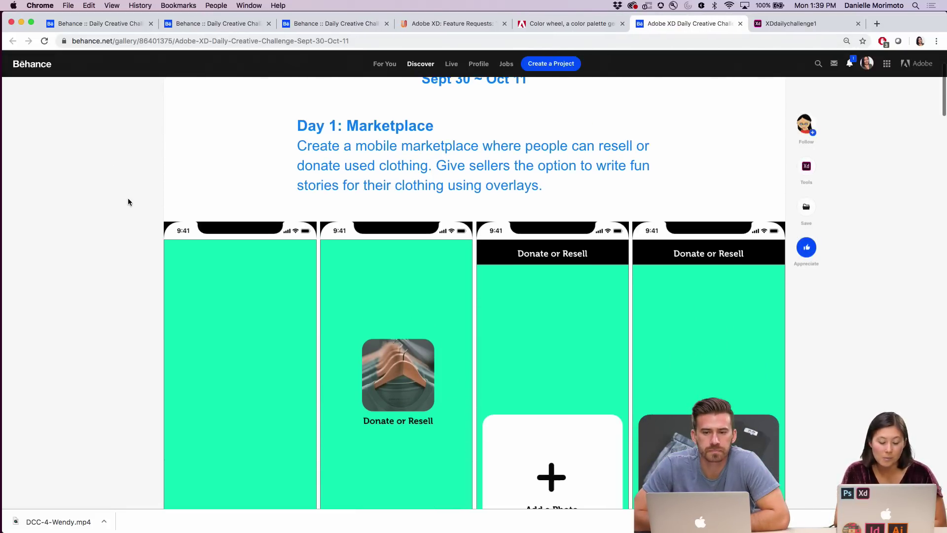
pyautogui.scroll(-3, 128, 202)
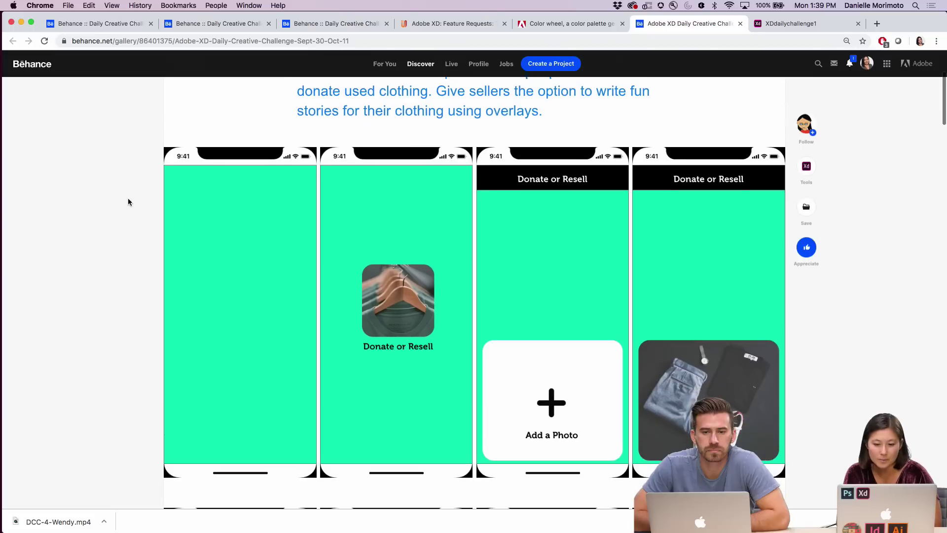
pyautogui.scroll(-3, 128, 202)
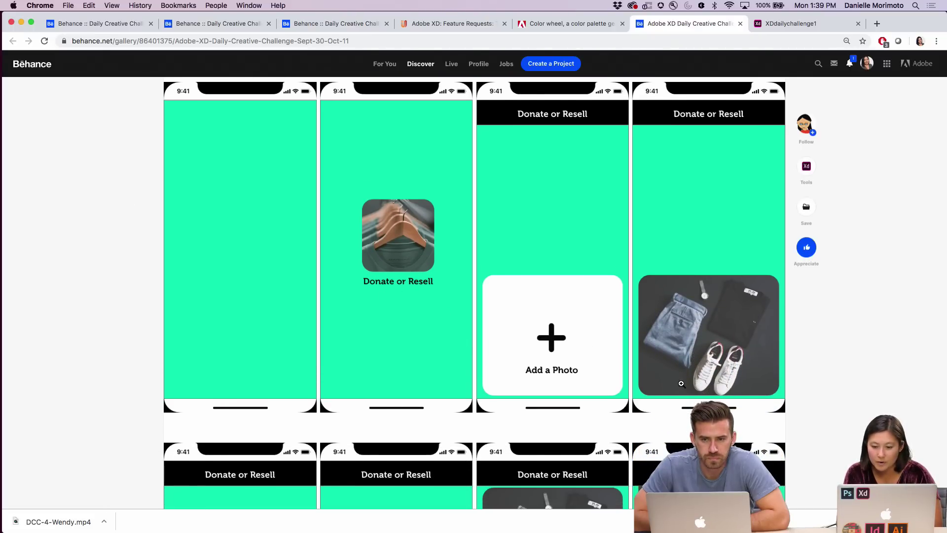
pyautogui.scroll(-12, 681, 384)
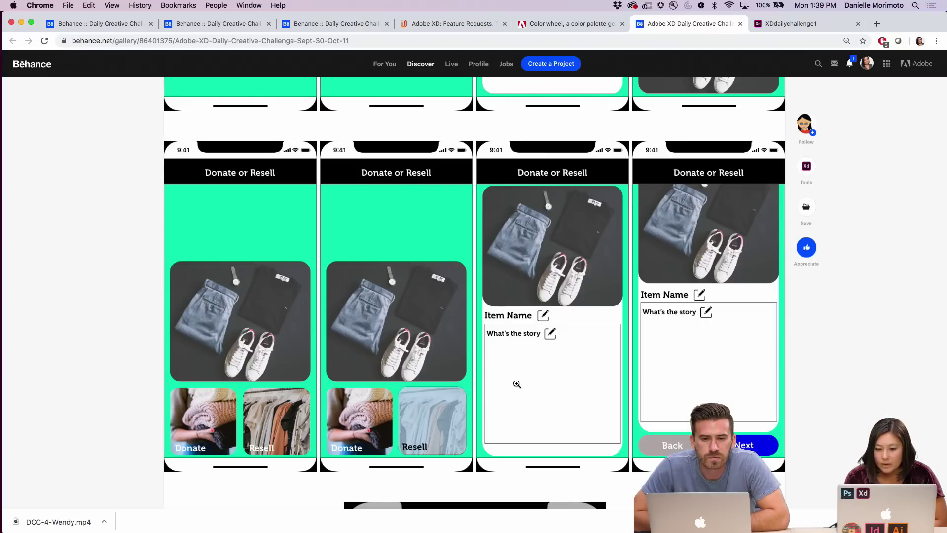
pyautogui.scroll(-3, 517, 383)
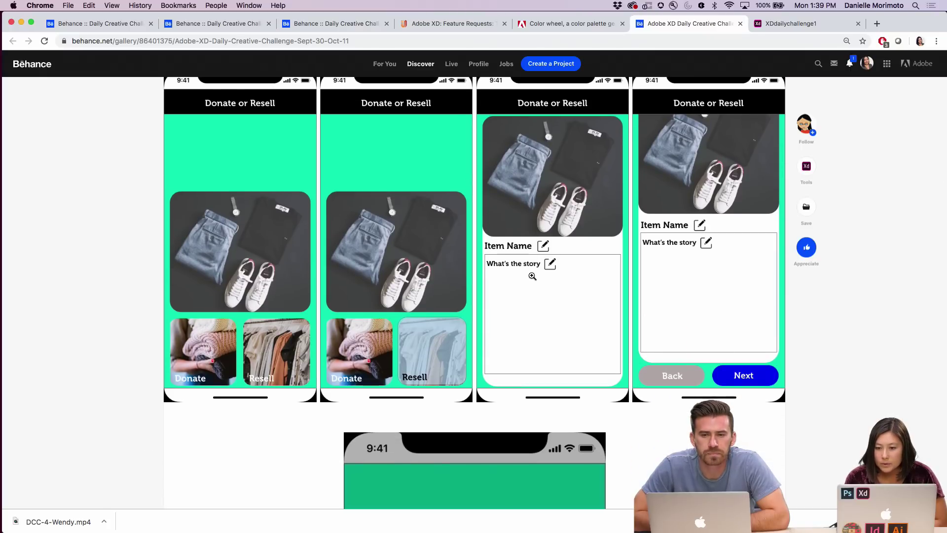
pyautogui.scroll(-4, 758, 384)
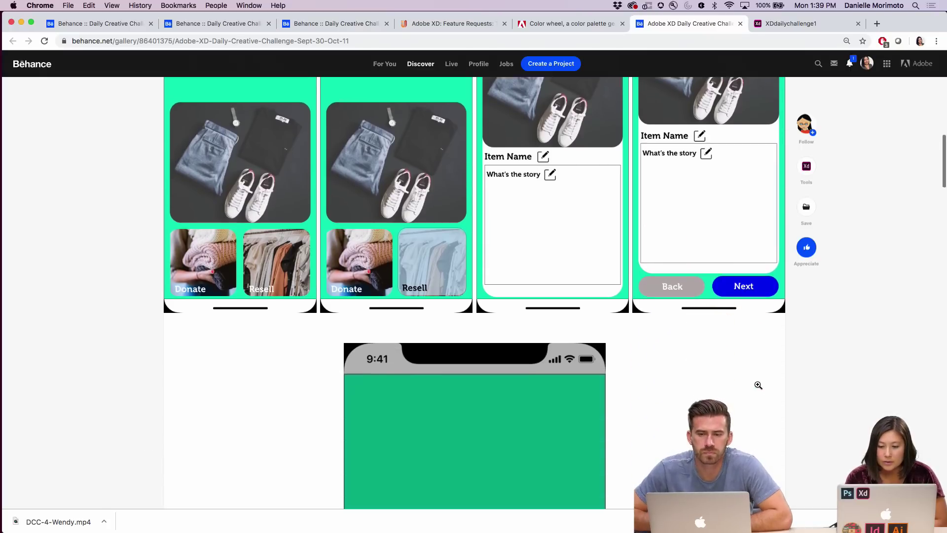
# Play the Donate or Resell prototype video and zoom the page out so more of the phone screen fits.
pyautogui.scroll(-10, 757, 384)
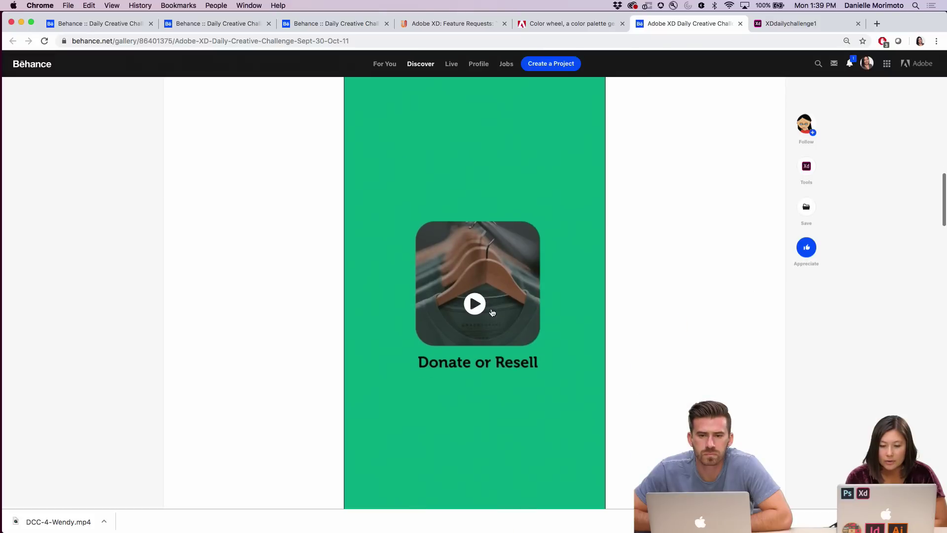
pyautogui.click(473, 305)
pyautogui.press('super+minus')
pyautogui.press('super+minus')
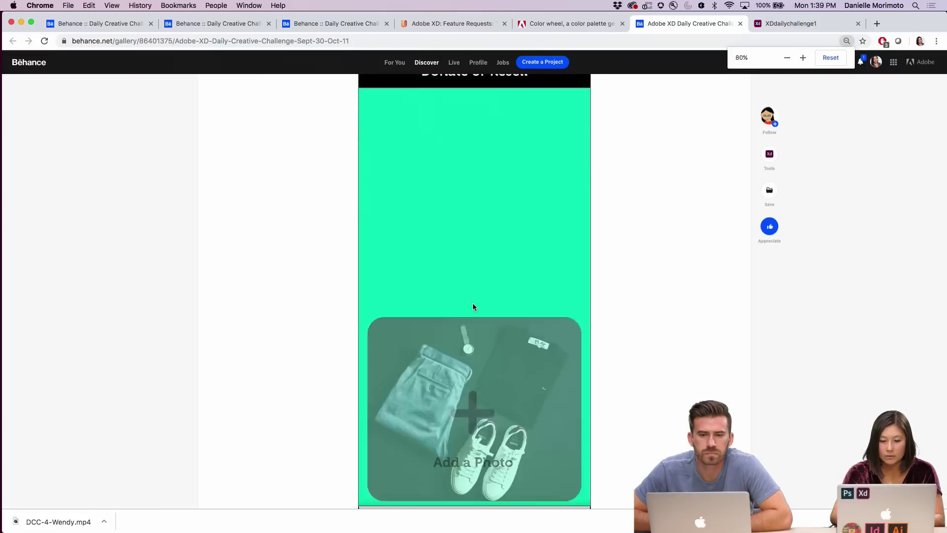
pyautogui.press('super+minus')
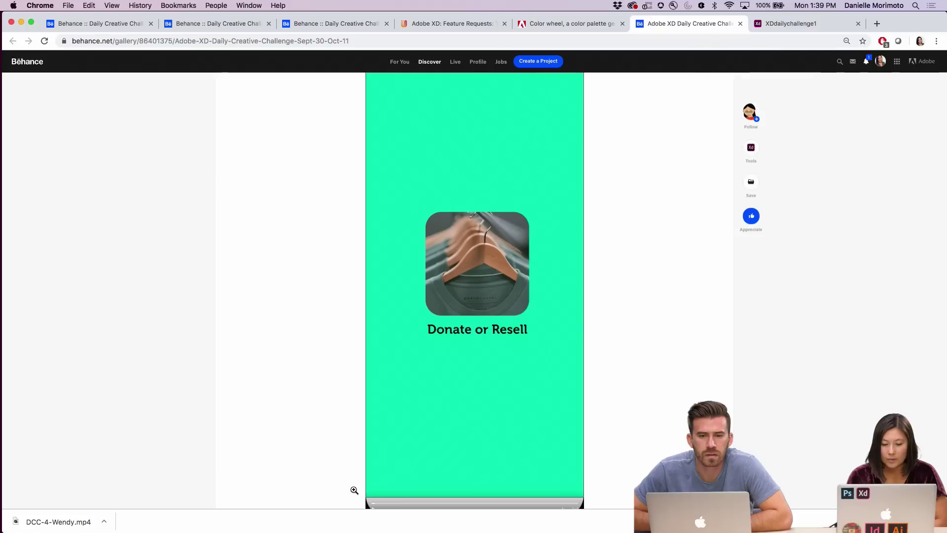
pyautogui.click(370, 498)
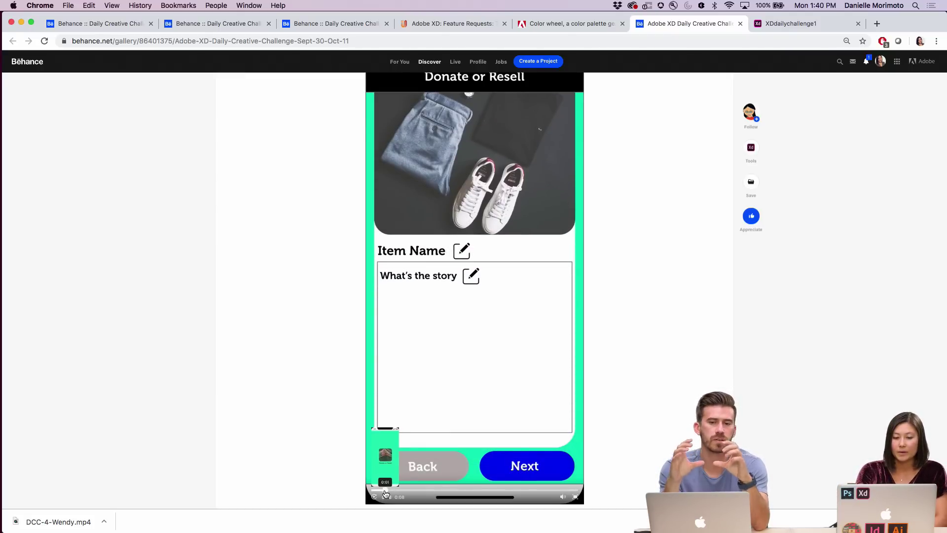
# Replay the Donate or Resell video from 0:01, revisiting the Donate and Resell choice at 0:03 and the item story screen.
pyautogui.click(387, 493)
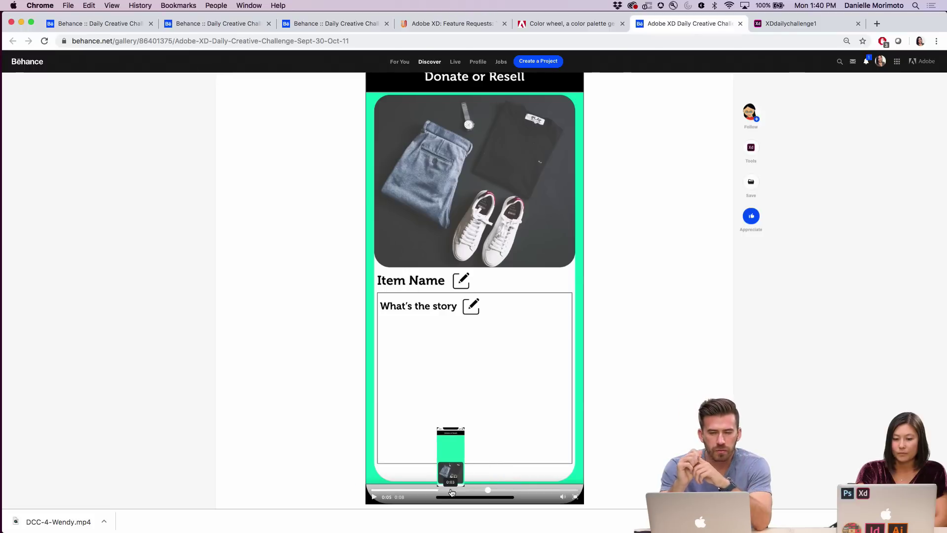
pyautogui.click(449, 491)
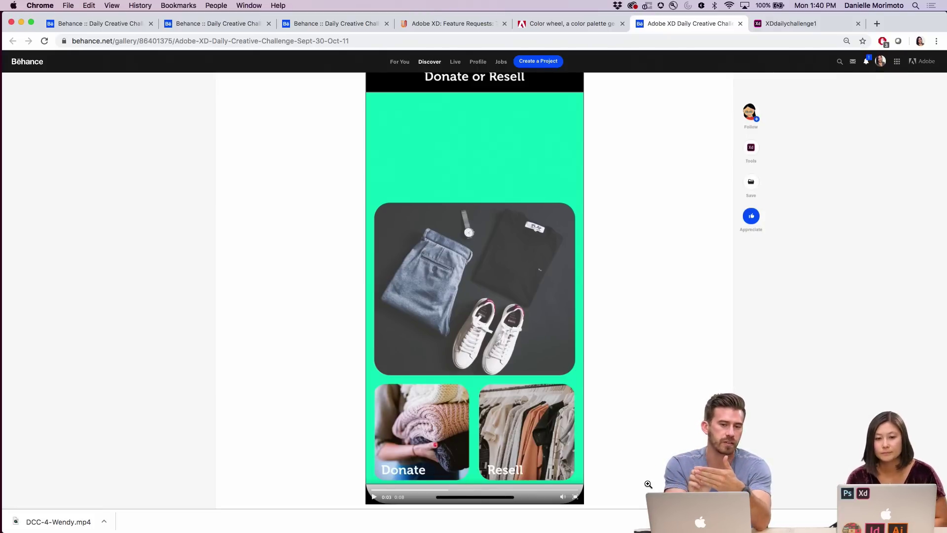
pyautogui.scroll(1, 648, 484)
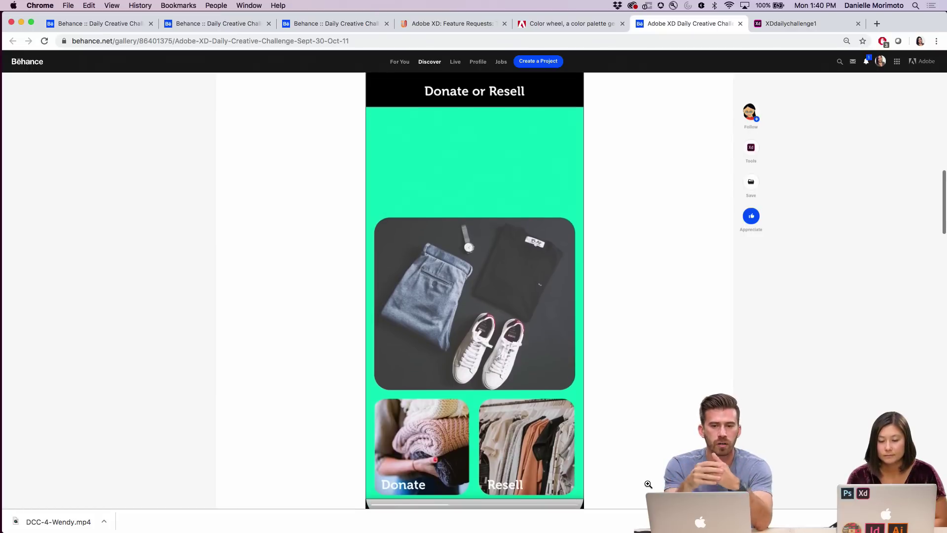
pyautogui.scroll(-1, 648, 484)
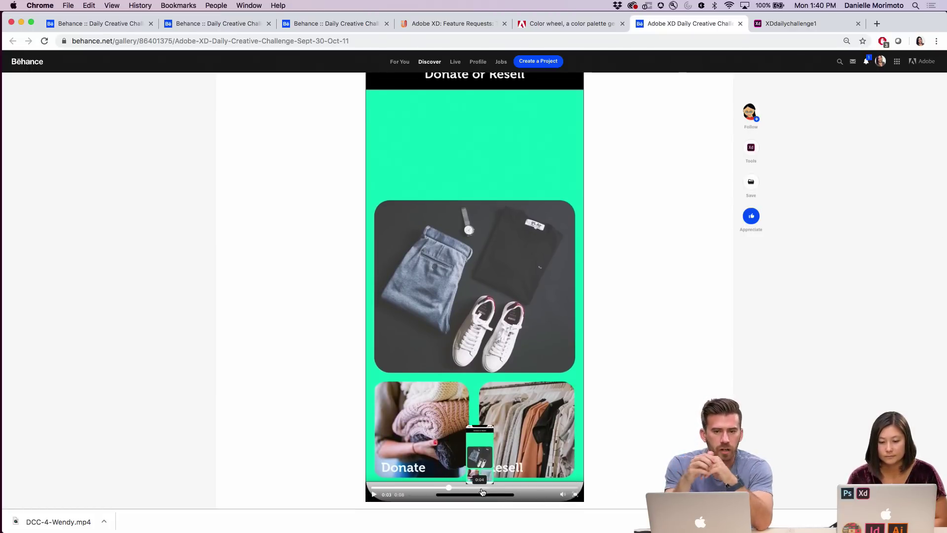
pyautogui.click(483, 488)
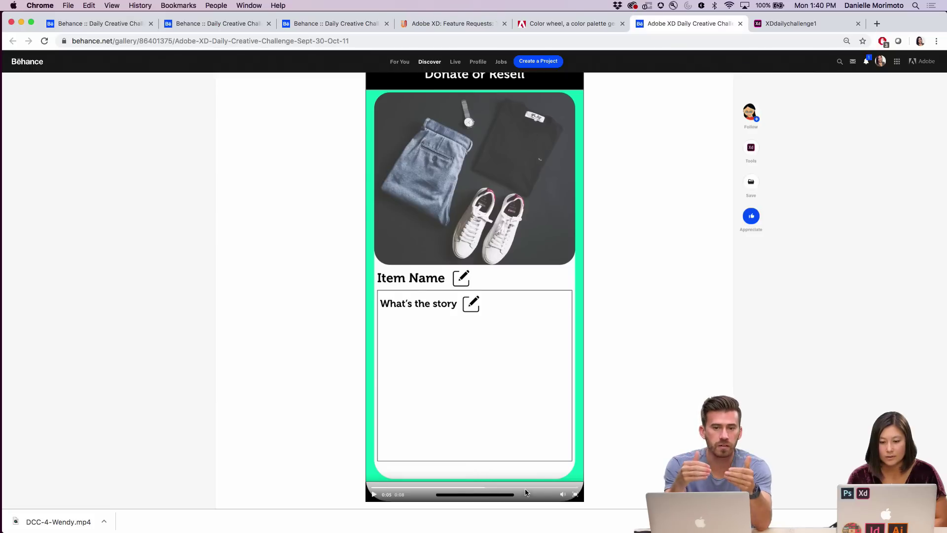
# Examine the video's early transition between the Add a Photo card and the clothing photo.
pyautogui.click(419, 489)
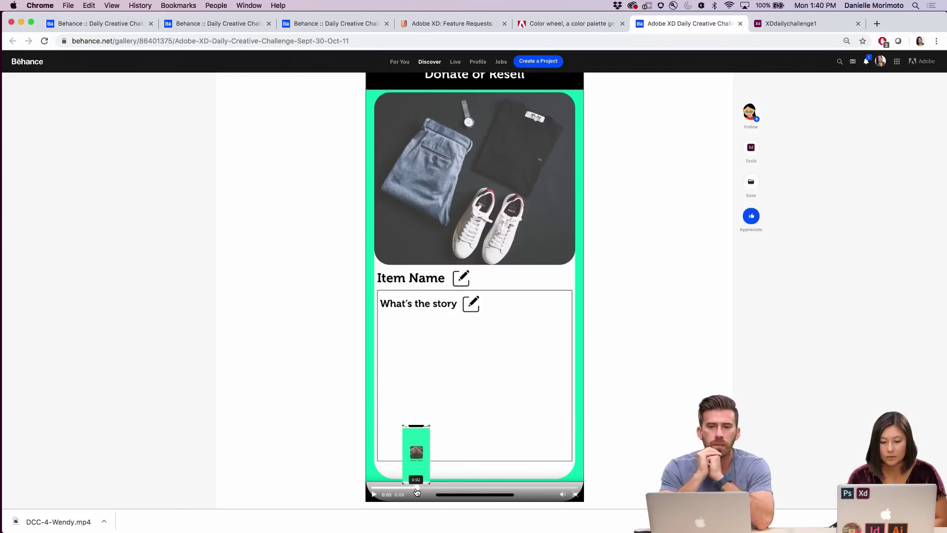
pyautogui.click(398, 488)
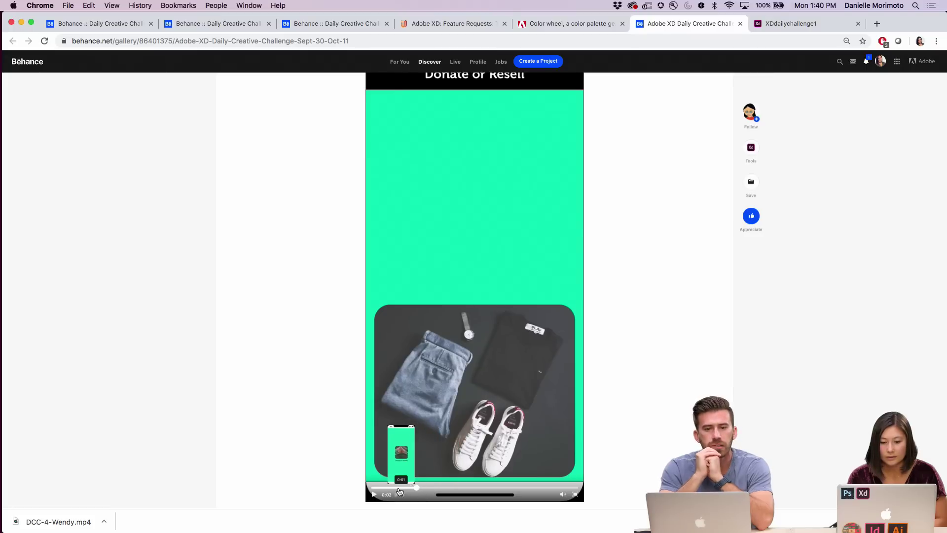
pyautogui.click(423, 489)
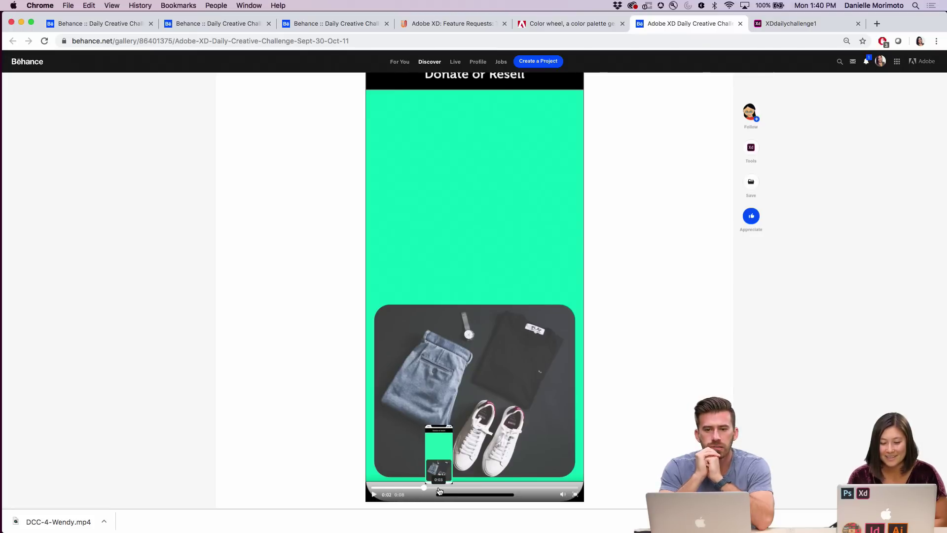
pyautogui.click(392, 488)
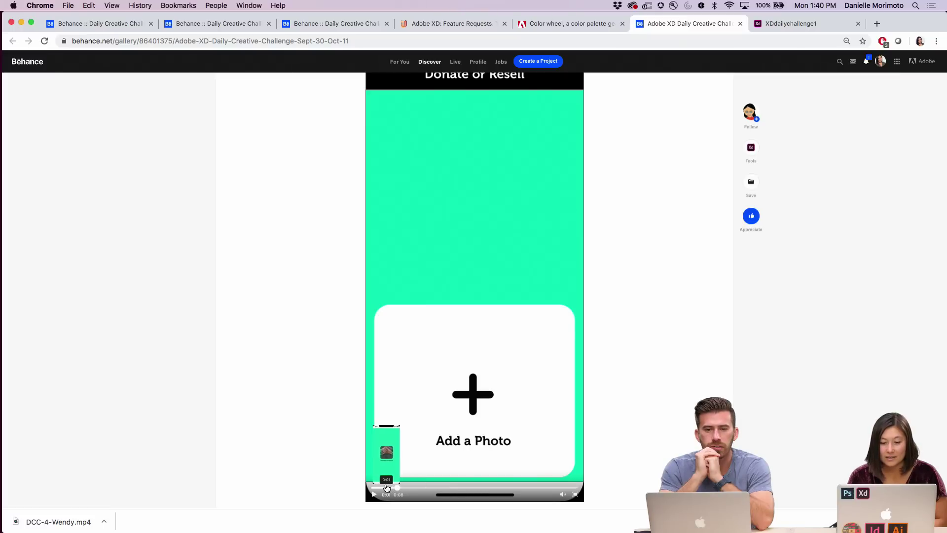
# Compare the two rows of Donate or Resell artboards, from the splash screen to the Item Name and story screens.
pyautogui.scroll(8, 624, 353)
pyautogui.scroll(3, 625, 353)
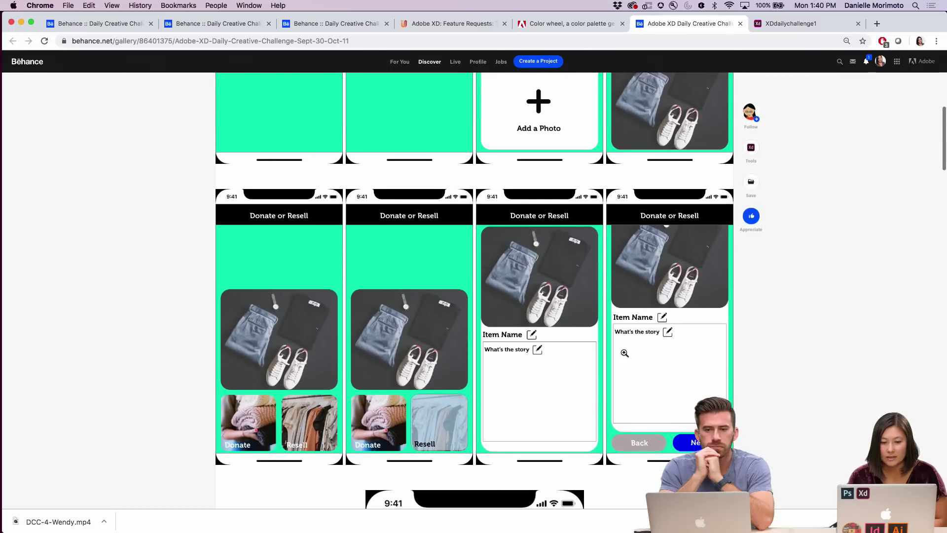
pyautogui.scroll(8, 624, 353)
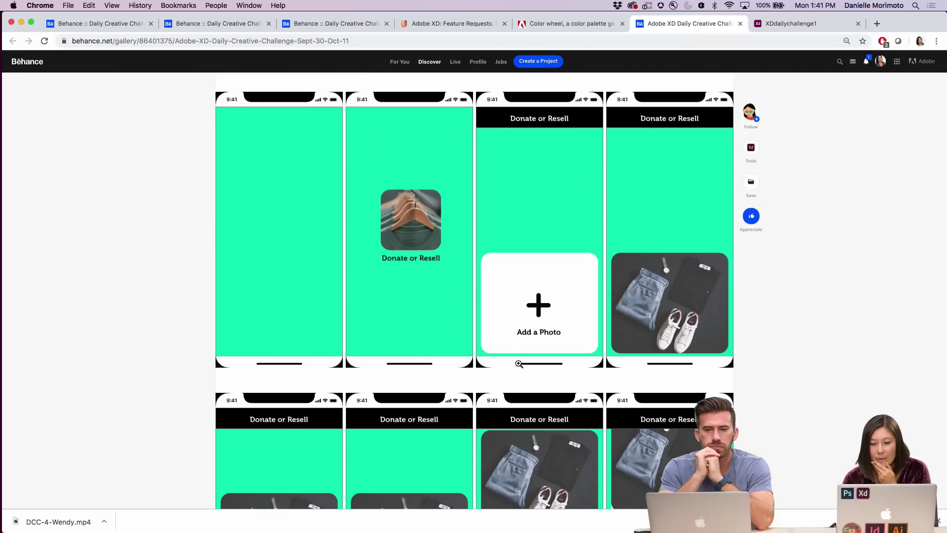
pyautogui.scroll(-7, 522, 361)
pyautogui.scroll(6, 534, 246)
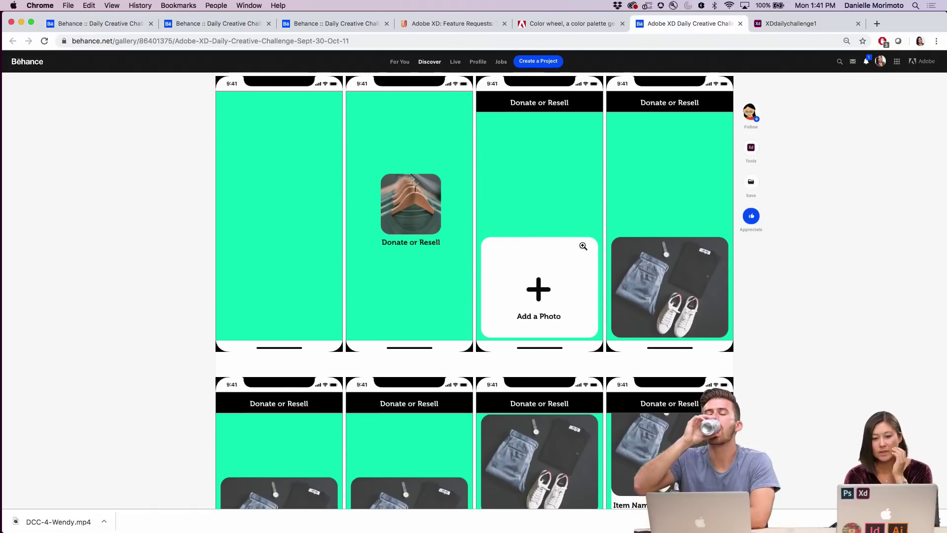
pyautogui.scroll(-4, 429, 332)
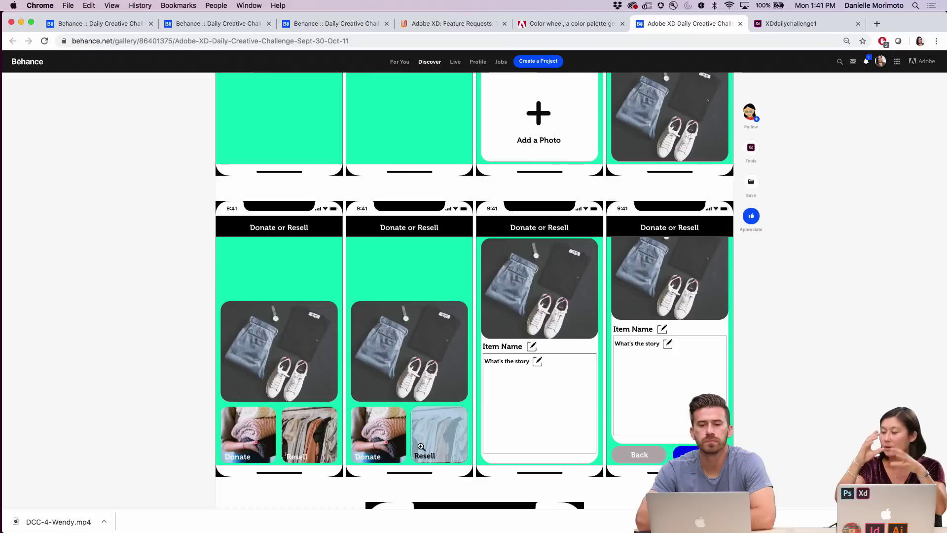
pyautogui.scroll(4, 421, 446)
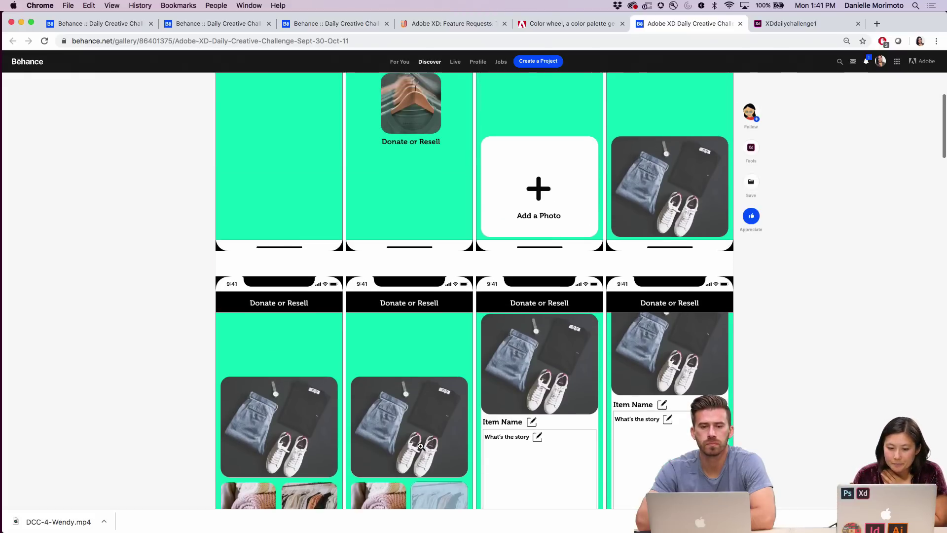
pyautogui.scroll(1, 452, 321)
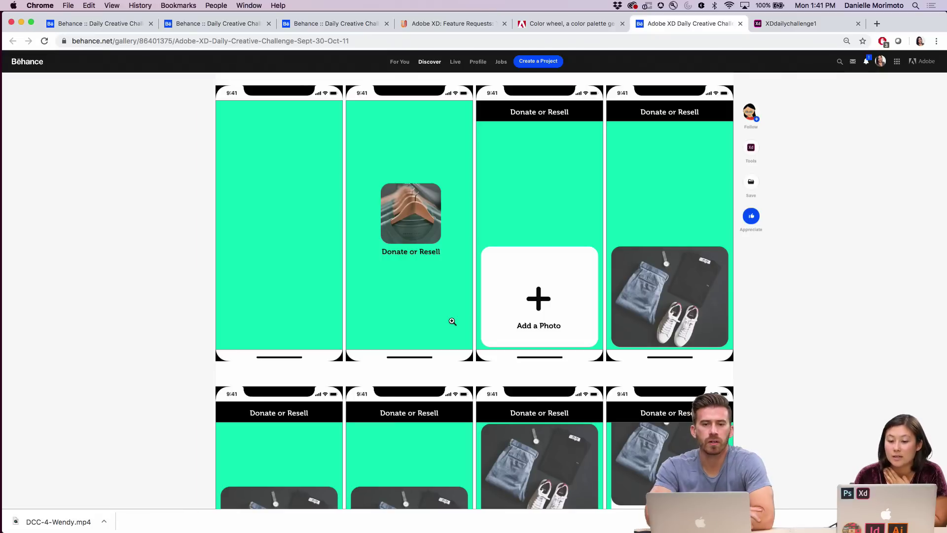
pyautogui.scroll(-2, 452, 321)
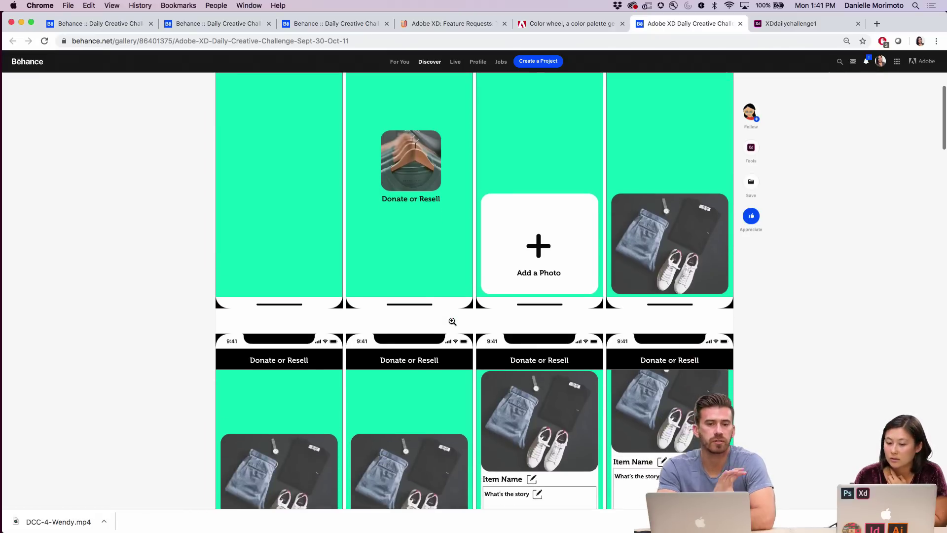
pyautogui.scroll(2, 452, 321)
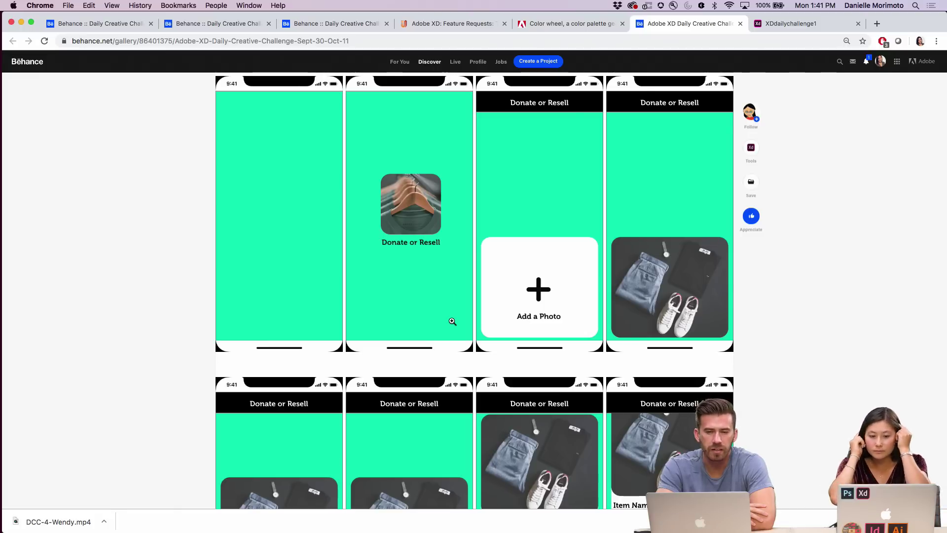
# Compare the video's Add a Photo frame with the static artboards once more, ending at the Day 1 Marketplace prompt.
pyautogui.scroll(-8, 452, 321)
pyautogui.scroll(-3, 452, 321)
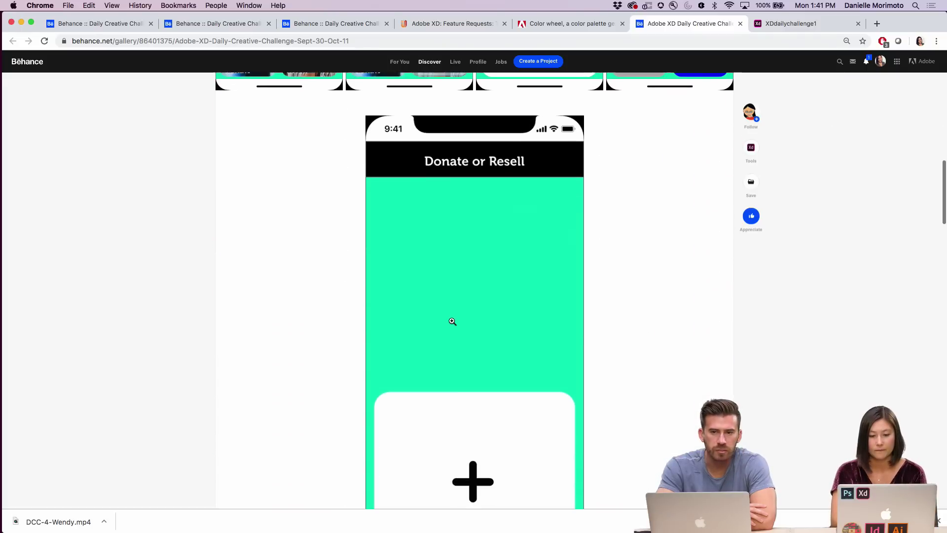
pyautogui.scroll(6, 452, 321)
pyautogui.scroll(2, 705, 282)
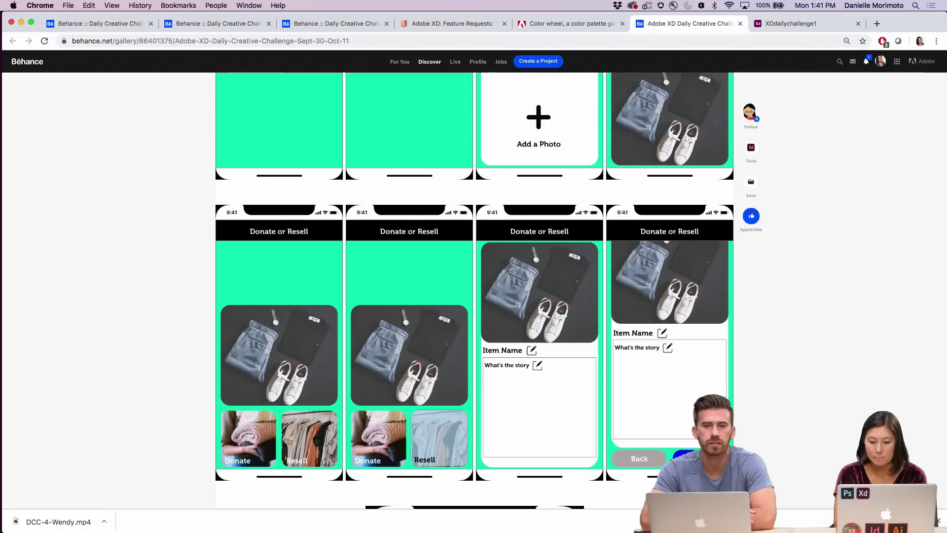
pyautogui.scroll(1, 474, 283)
pyautogui.scroll(5, 474, 282)
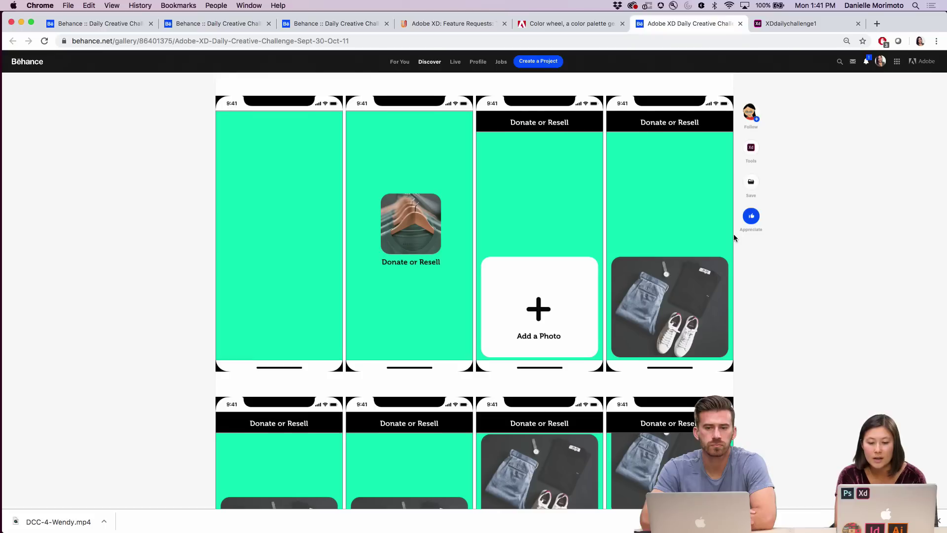
pyautogui.scroll(-4, 734, 237)
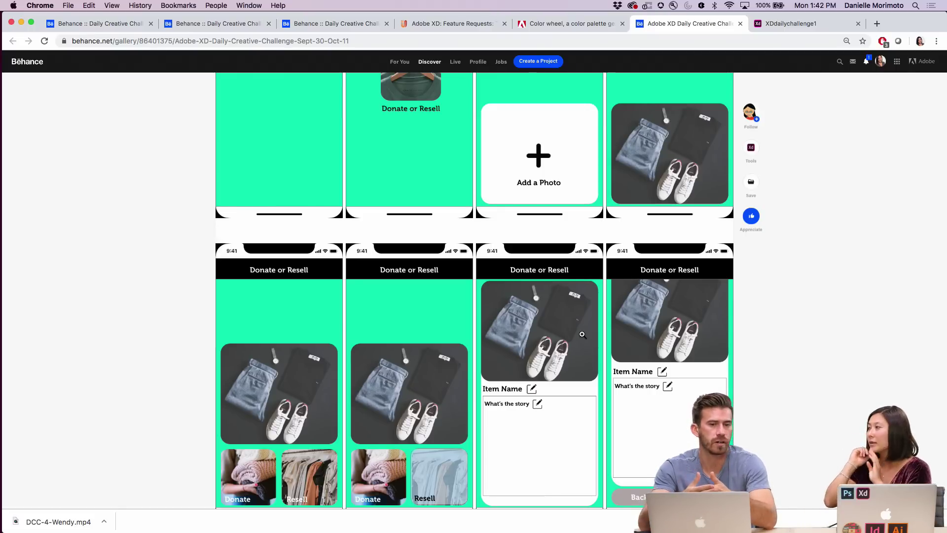
pyautogui.scroll(3, 581, 334)
pyautogui.scroll(4, 582, 334)
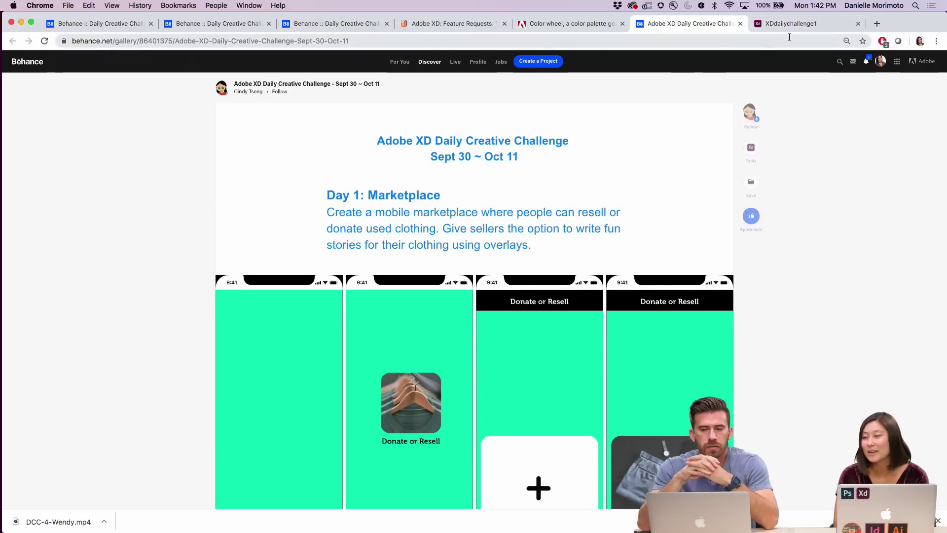
# Switch to the XDdailychallenge1 prototype, hide its comments, and walk through the Item Story flow from Add an item to Ship my item.
pyautogui.click(802, 23)
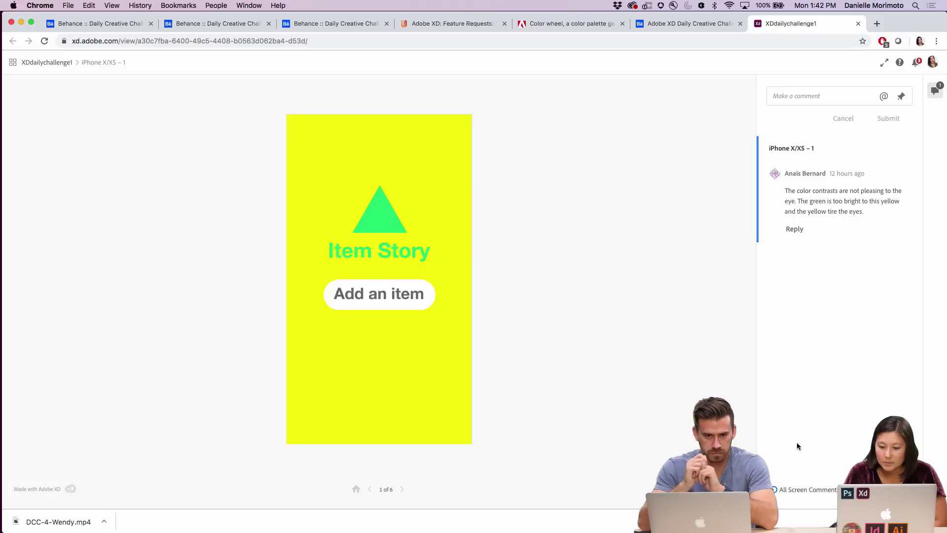
pyautogui.click(934, 91)
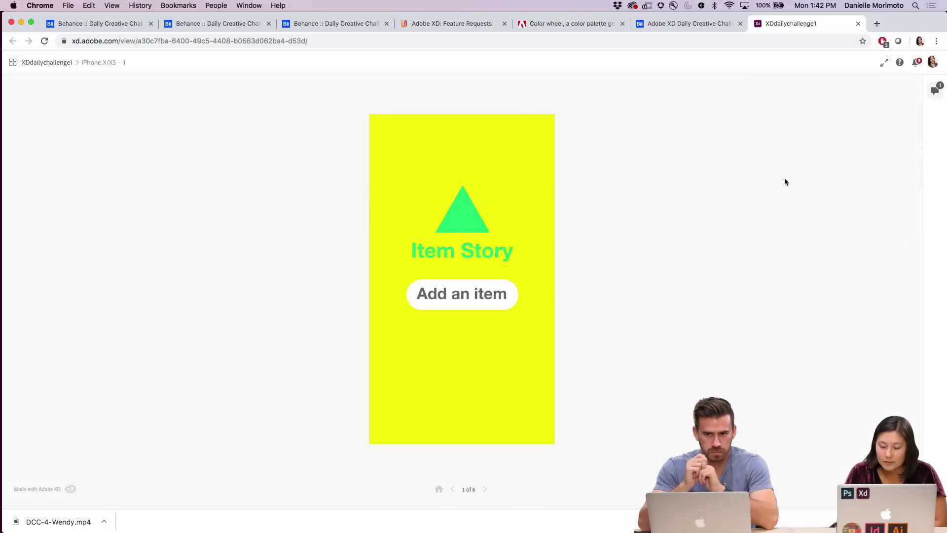
pyautogui.click(474, 300)
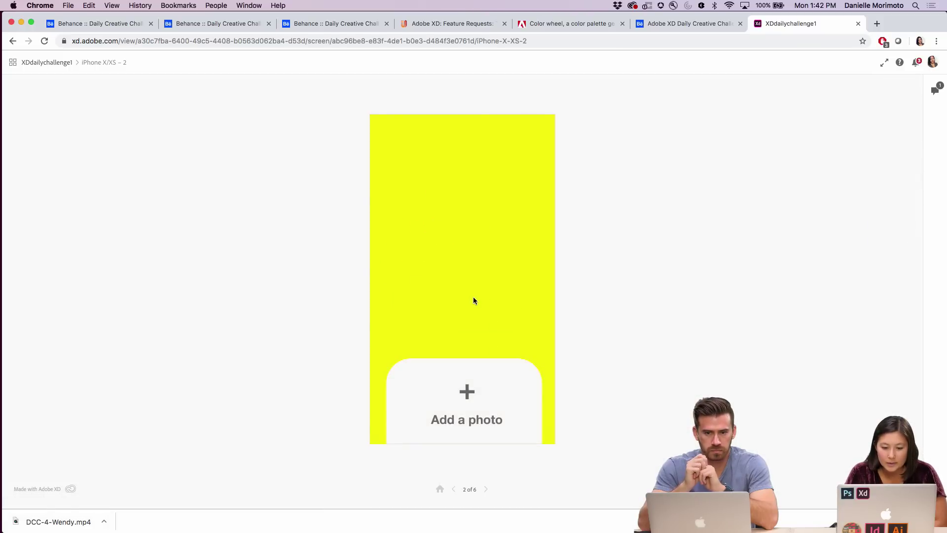
pyautogui.click(467, 393)
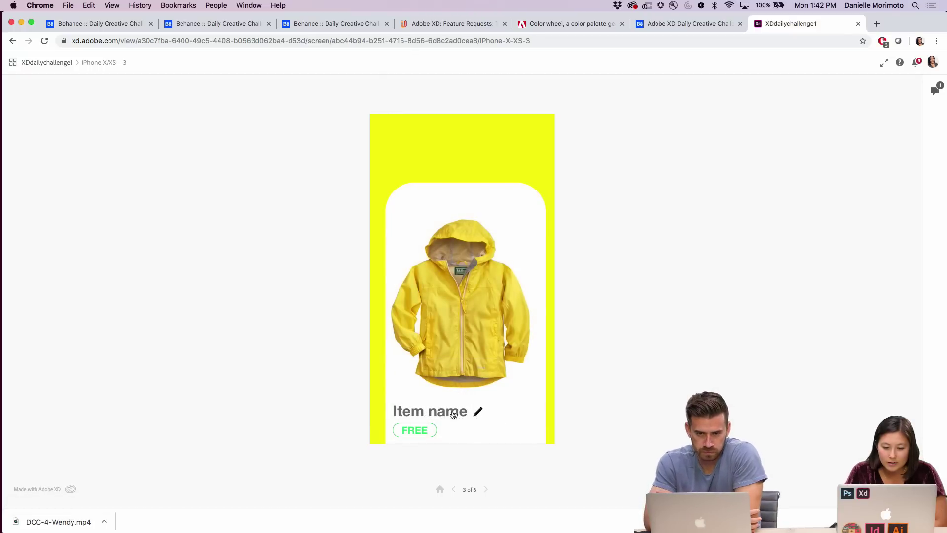
pyautogui.click(454, 413)
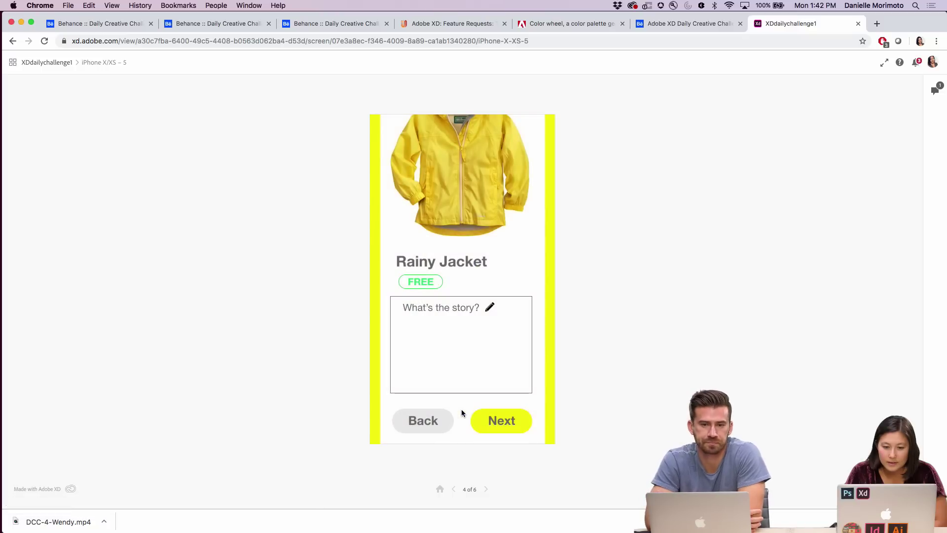
pyautogui.click(491, 309)
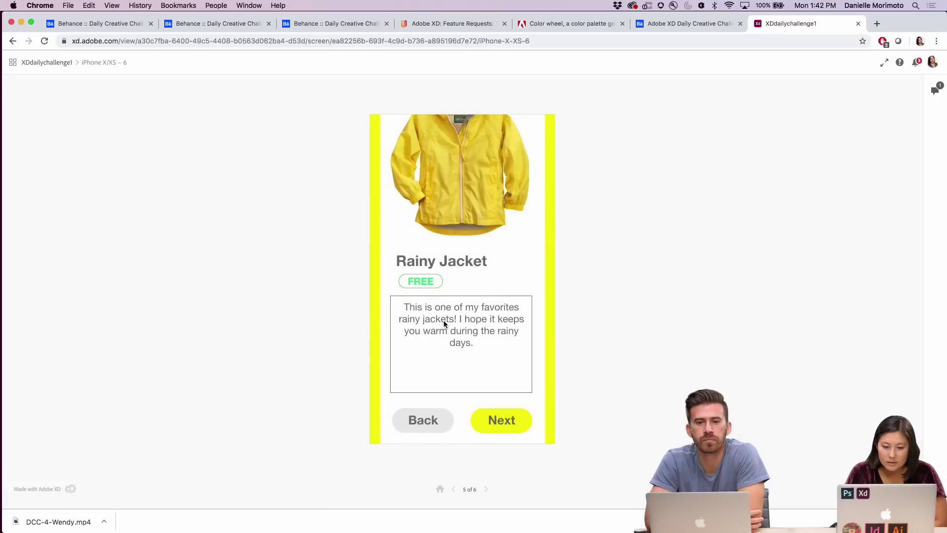
pyautogui.click(501, 421)
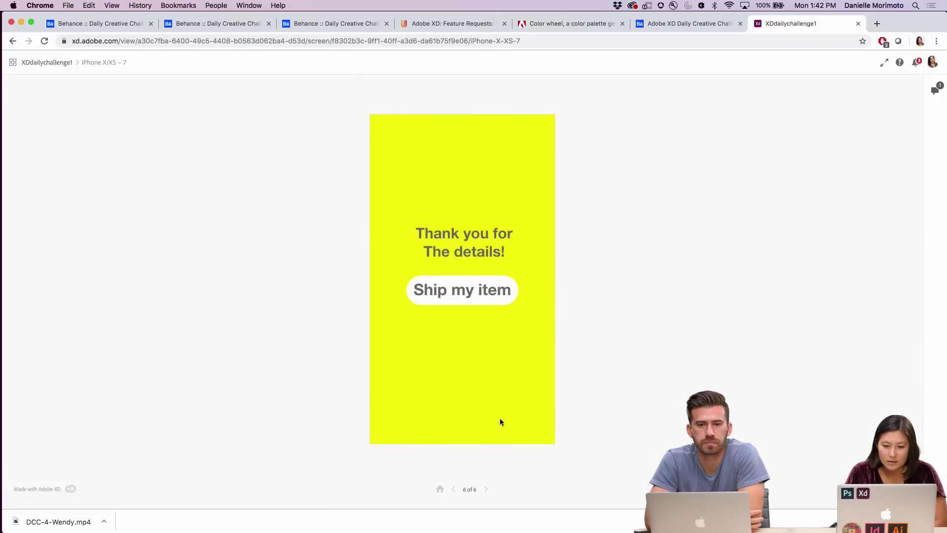
pyautogui.click(480, 292)
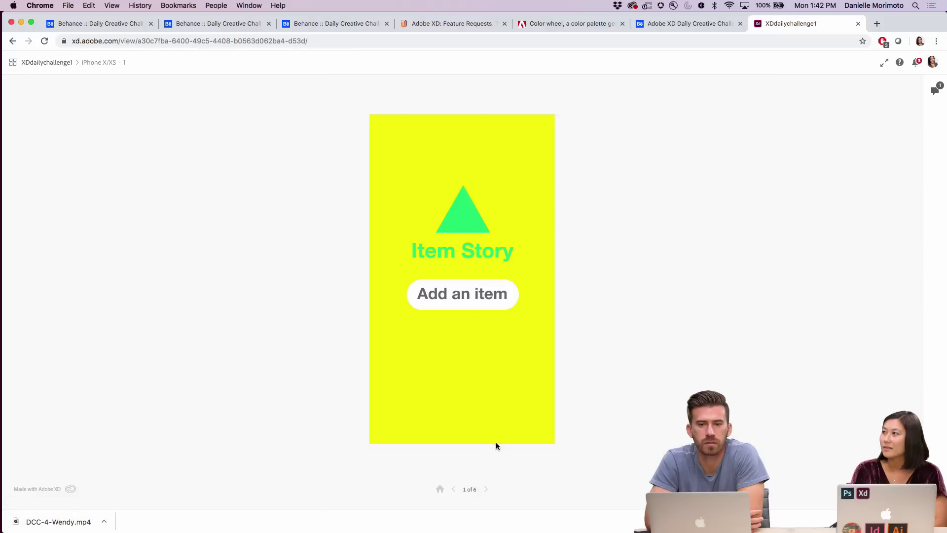
# Replay the Item Story flow from Add an item through Add a photo to the Rainy Jacket story screen and back to Item name.
pyautogui.click(486, 304)
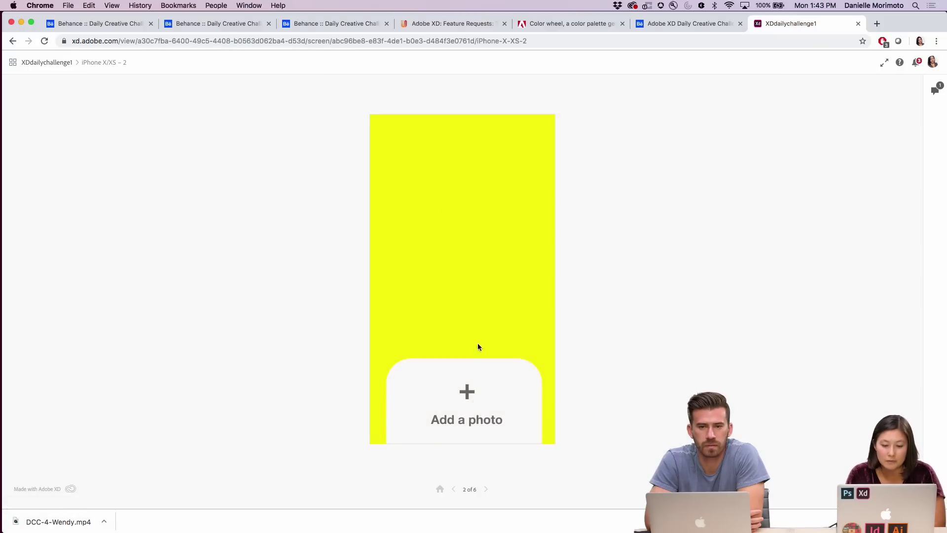
pyautogui.click(466, 394)
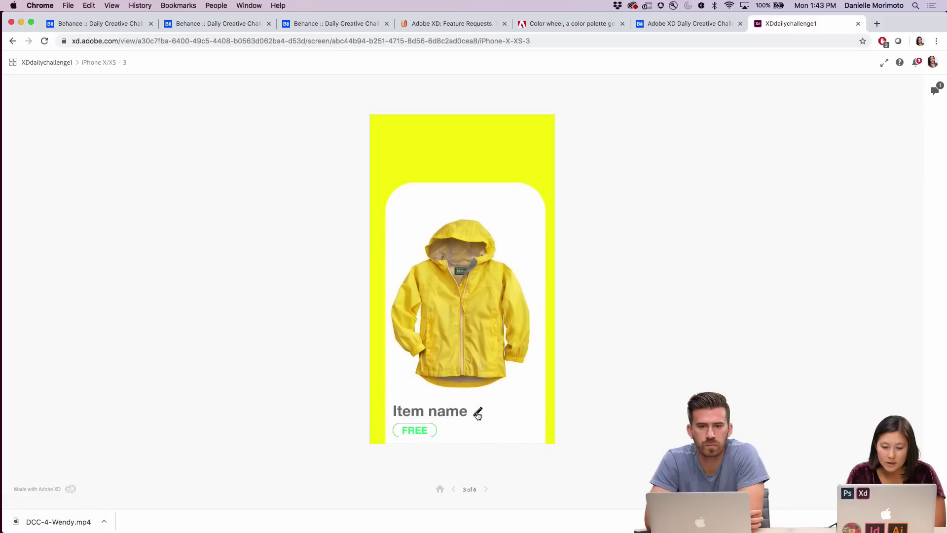
pyautogui.click(477, 412)
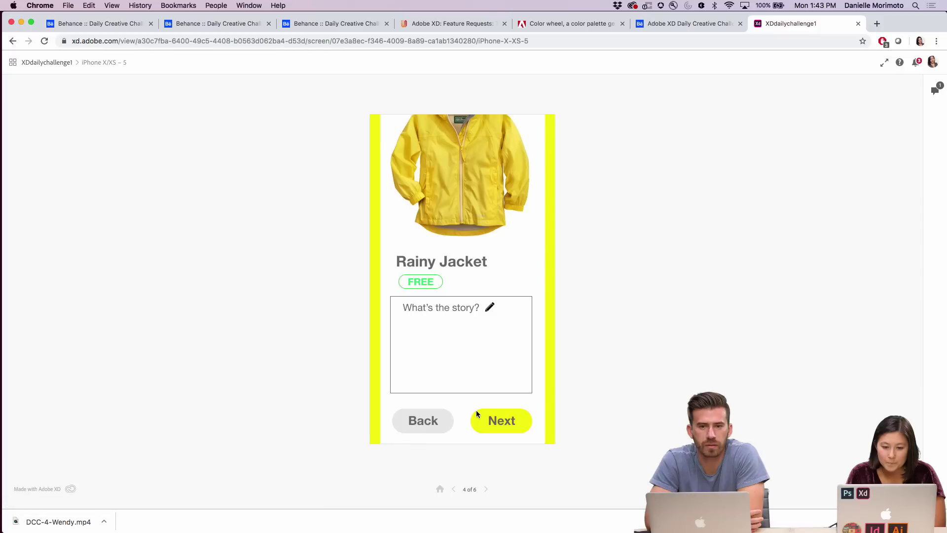
pyautogui.click(481, 357)
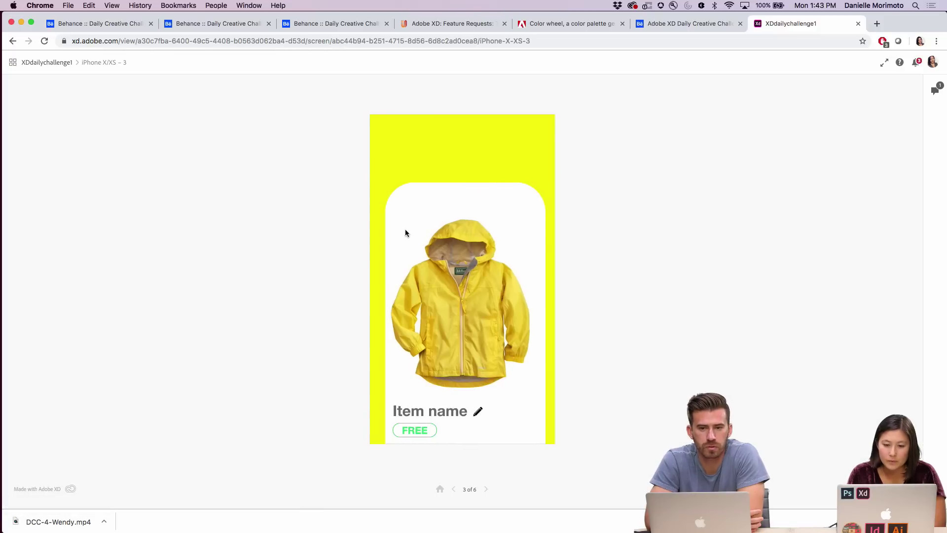
pyautogui.click(479, 403)
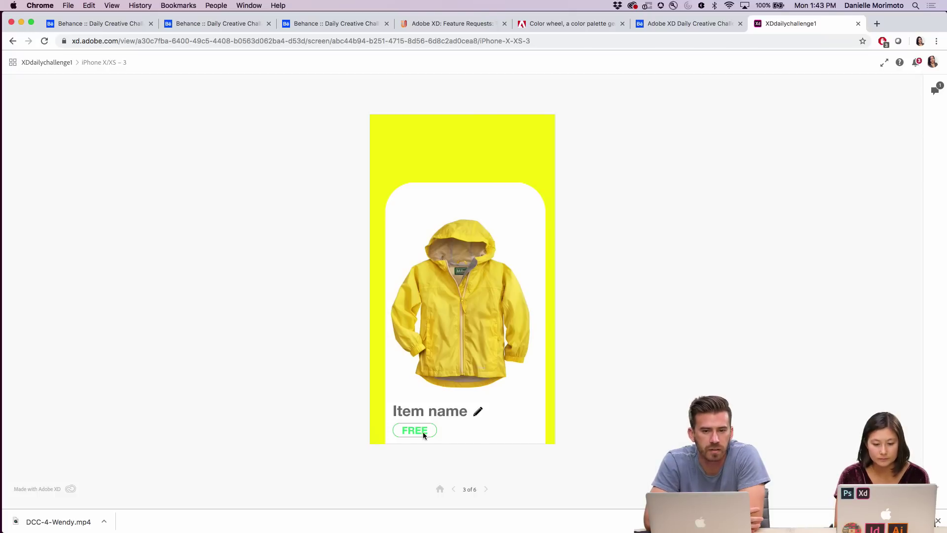
# Test the Back button on both the empty and the filled-in Rainy Jacket story screens.
pyautogui.click(445, 418)
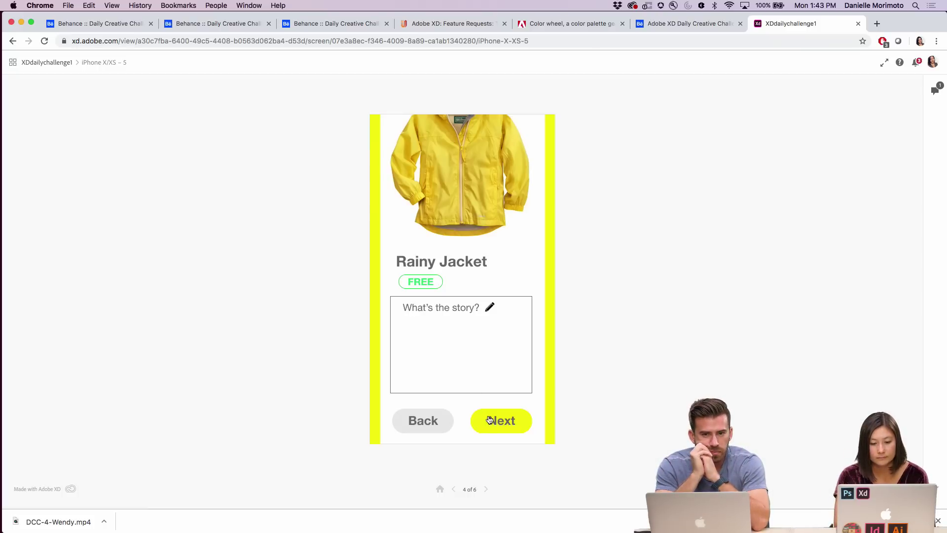
pyautogui.click(431, 424)
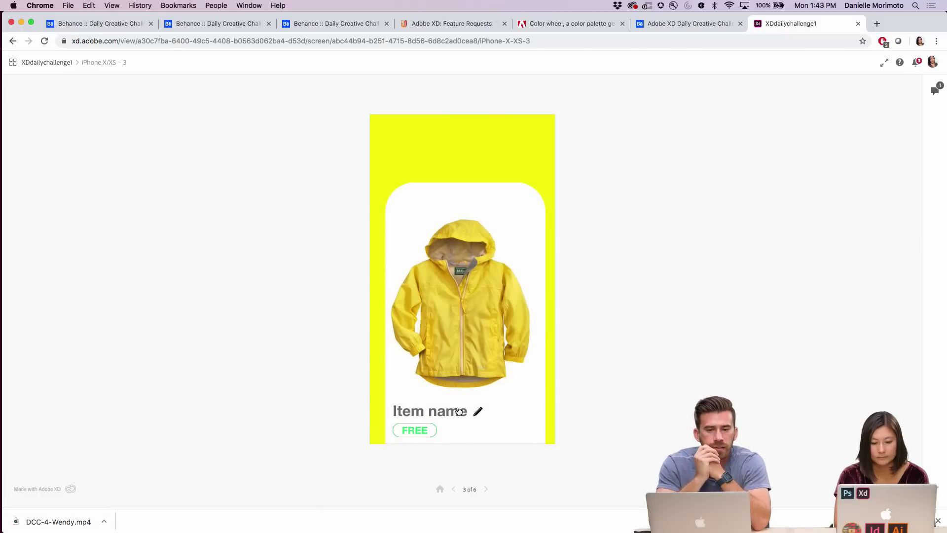
pyautogui.click(485, 420)
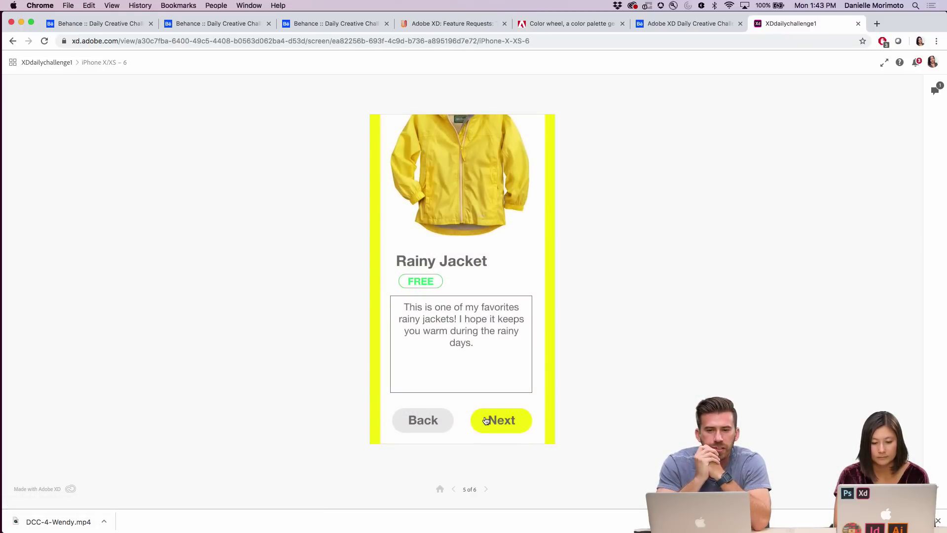
pyautogui.click(429, 421)
pyautogui.click(423, 421)
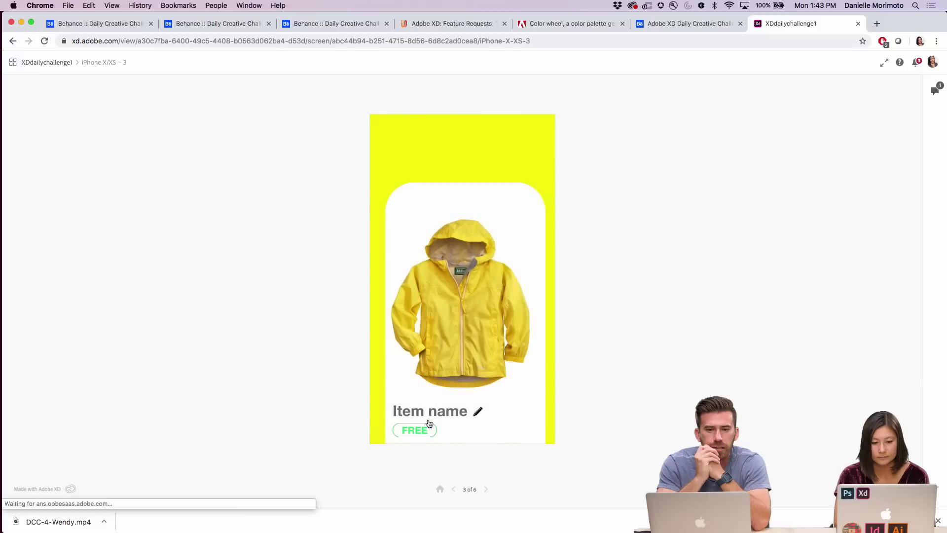
pyautogui.click(421, 427)
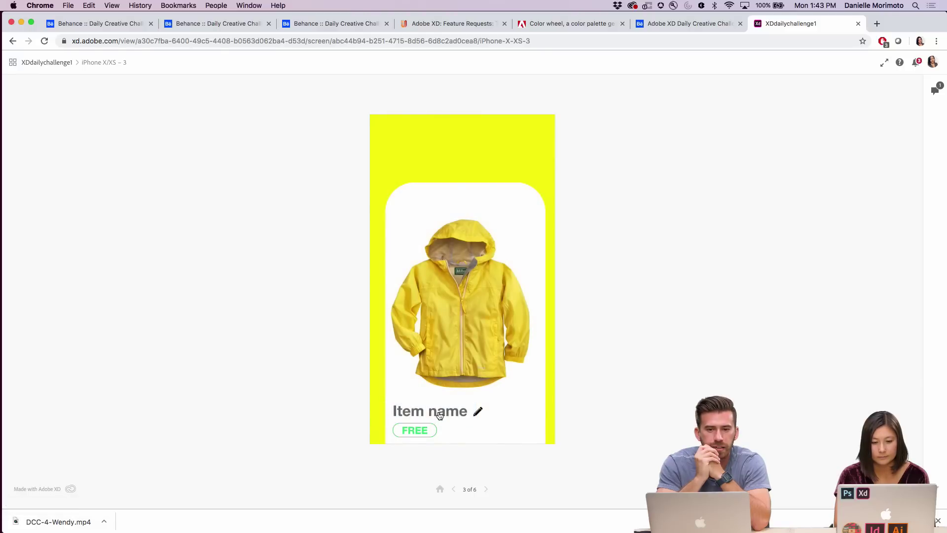
# Advance from the Item name screen through both story screens to the Ship my item screen.
pyautogui.click(439, 415)
pyautogui.click(501, 420)
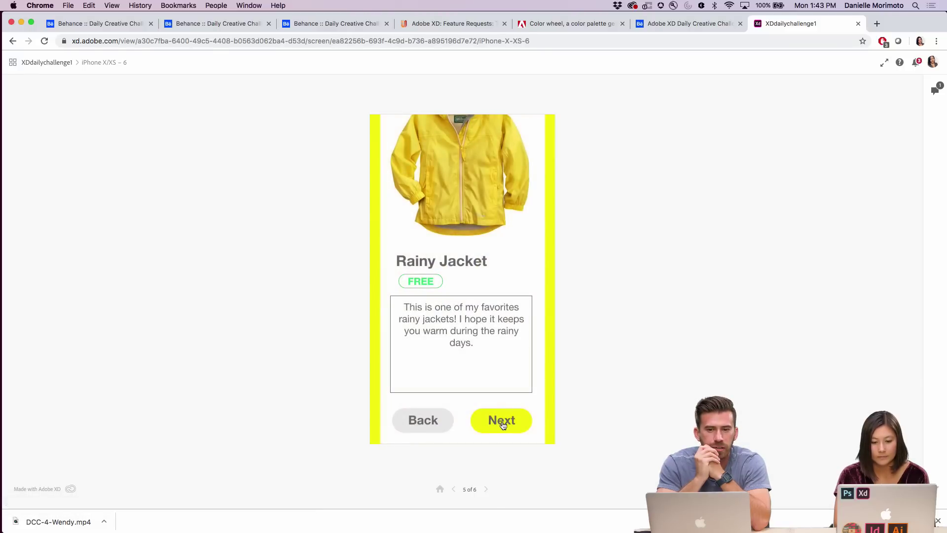
pyautogui.click(501, 422)
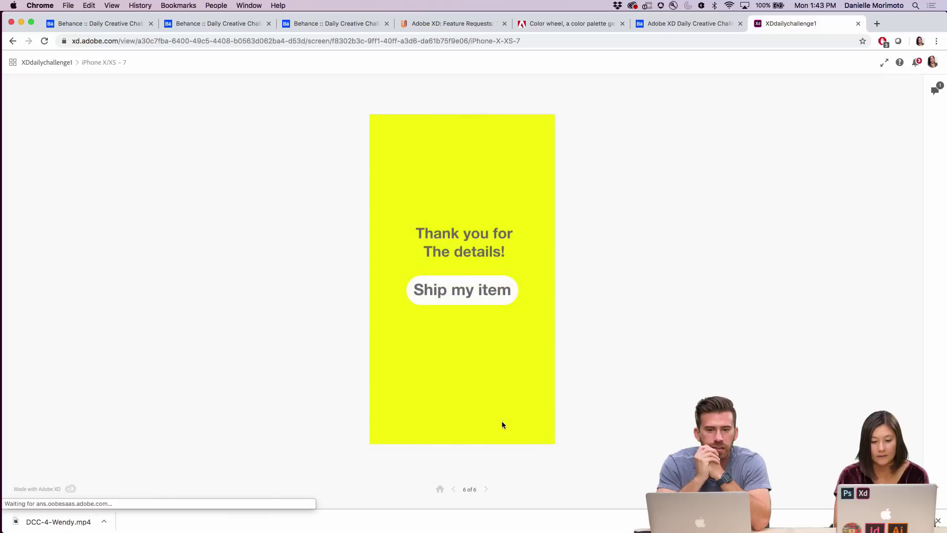
# Run the prototype on from Ship my item through Add a photo to the story screen, and return to Item name.
pyautogui.click(475, 294)
pyautogui.click(465, 292)
pyautogui.click(466, 392)
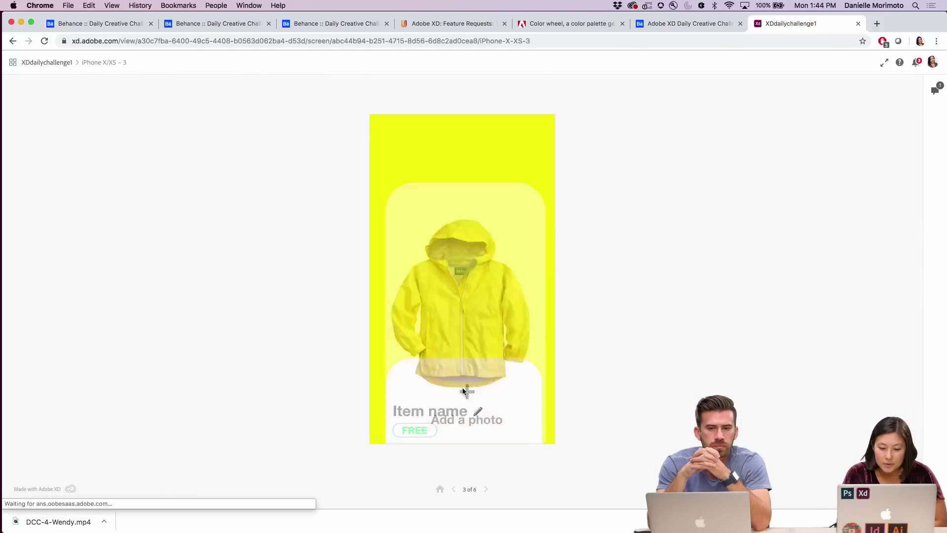
pyautogui.click(464, 416)
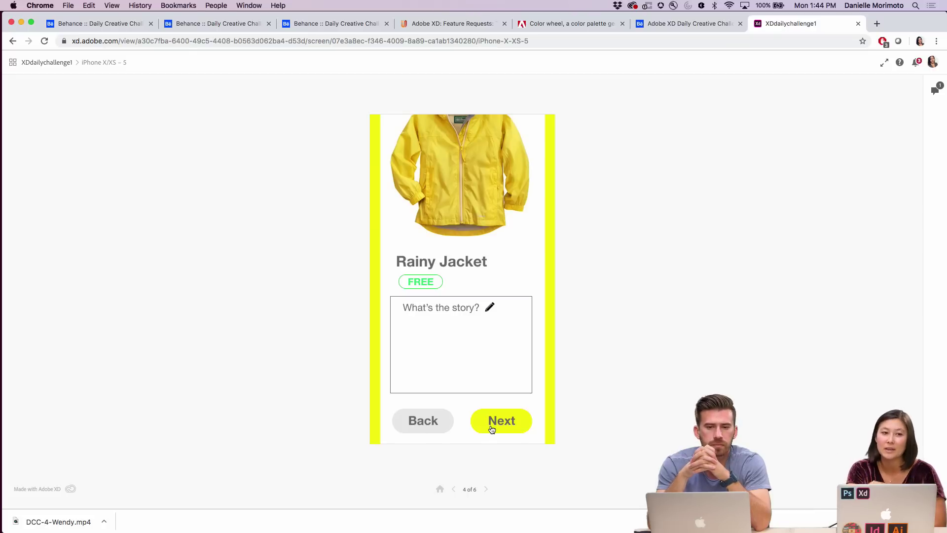
pyautogui.click(437, 427)
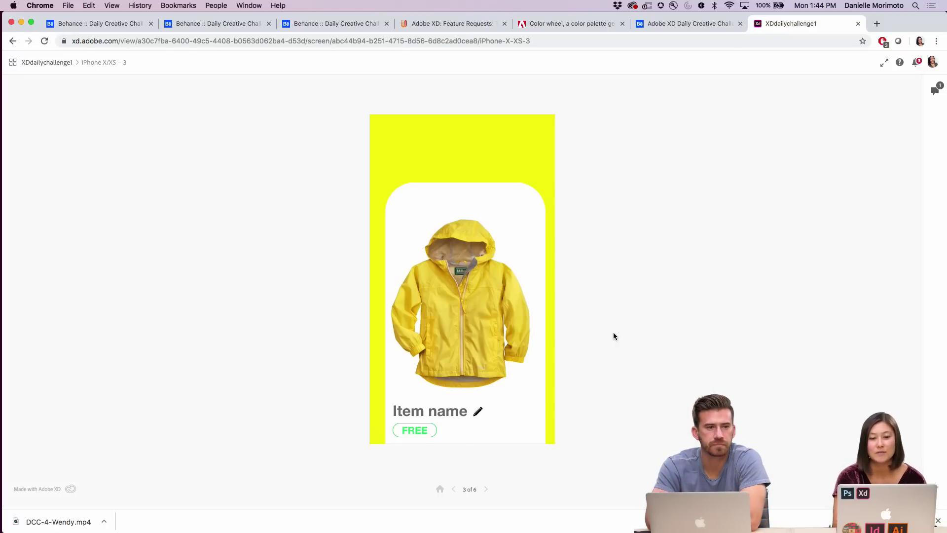
# Switch to the Behance XD challenge page, enlarge it to 100%, and review the October challenge cards.
pyautogui.click(226, 31)
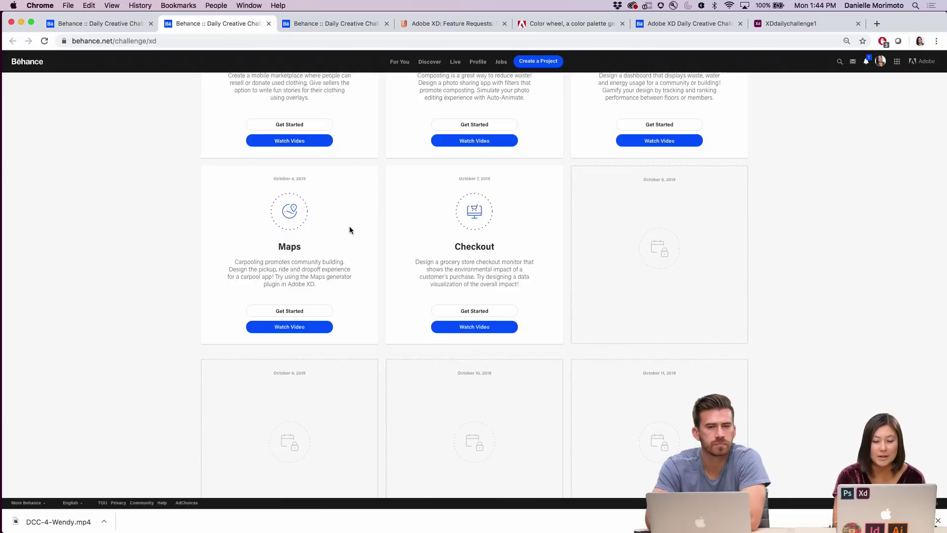
pyautogui.scroll(3, 350, 229)
pyautogui.press('super+equal')
pyautogui.press('super+equal')
pyautogui.press('super+equal')
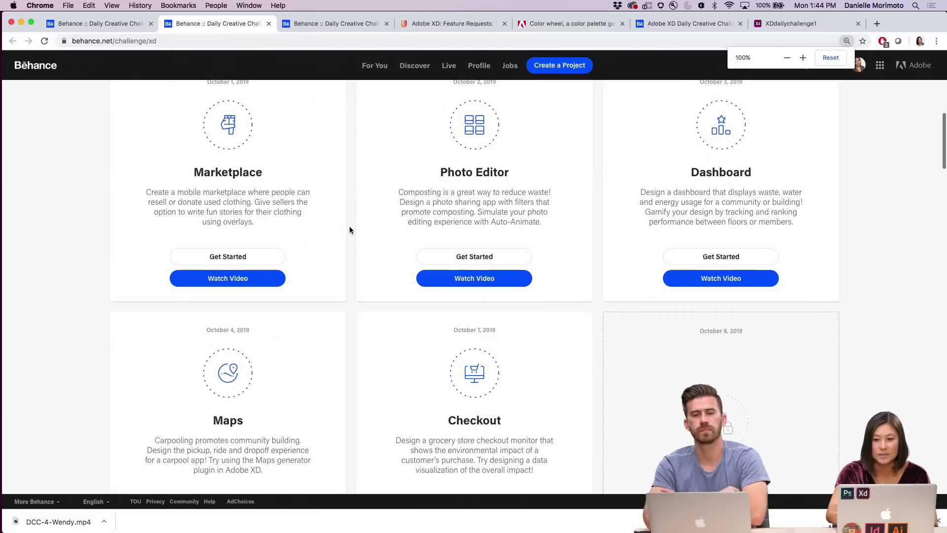
pyautogui.scroll(-2, 602, 419)
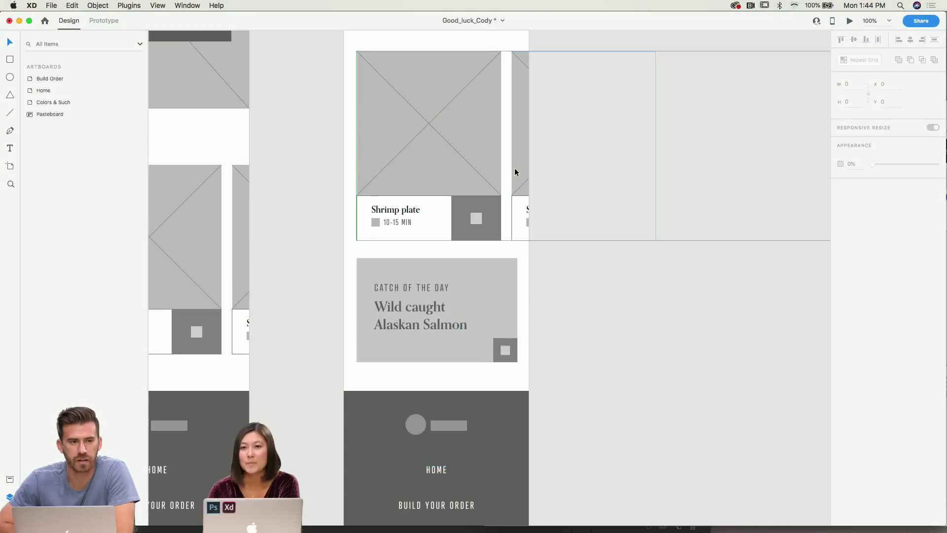
# In Adobe XD's Good_luck_Cody file, inspect the Local favorites repeat grid and review the Build Order artboard up to its header.
pyautogui.scroll(3, 513, 168)
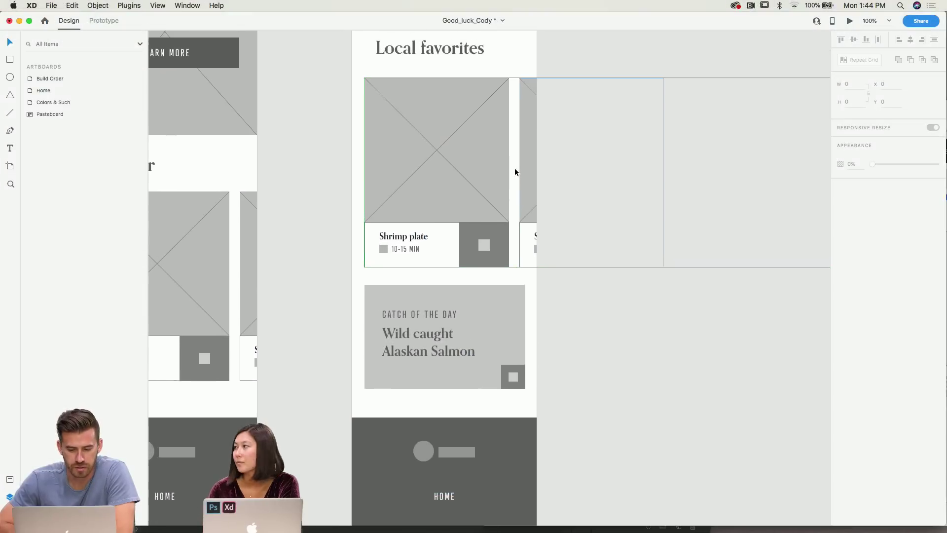
pyautogui.click(474, 82)
pyautogui.click(486, 121)
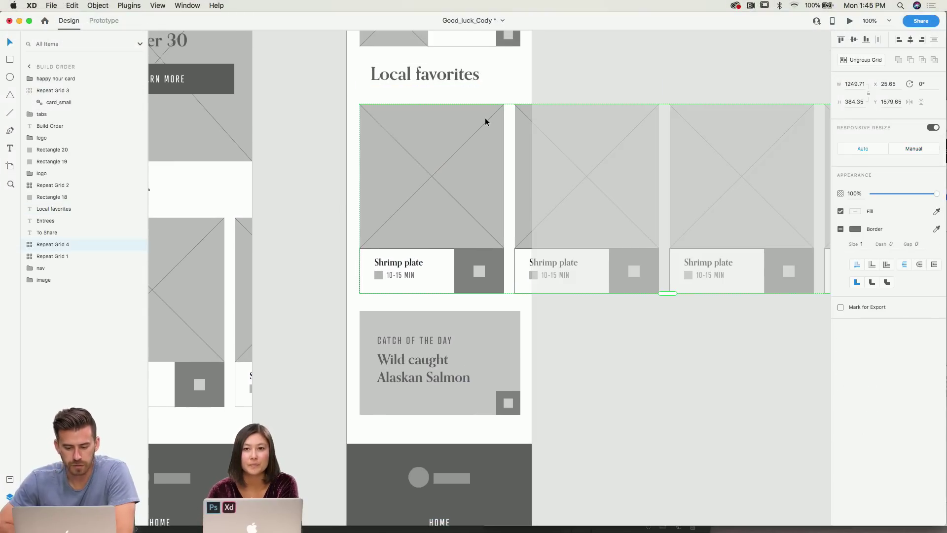
pyautogui.press('super+minus')
pyautogui.scroll(5, 485, 118)
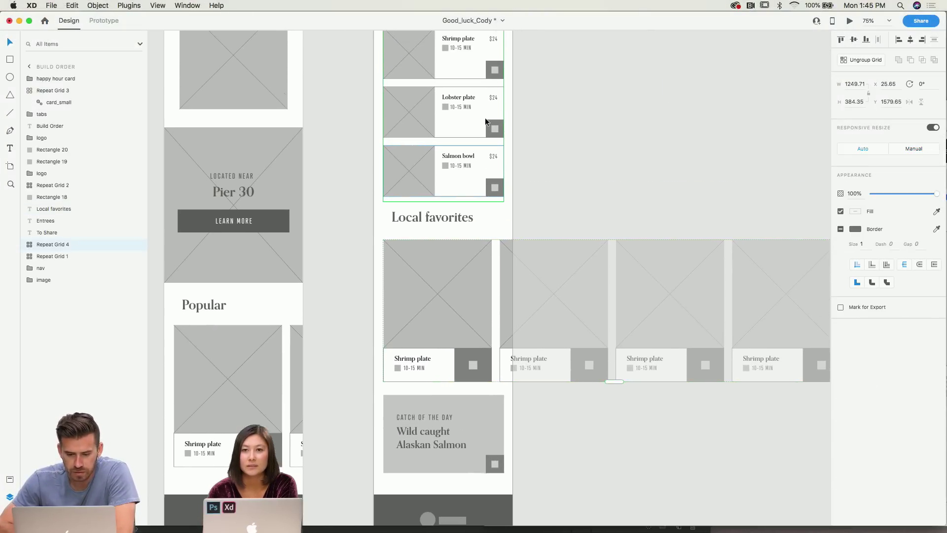
pyautogui.scroll(6, 484, 118)
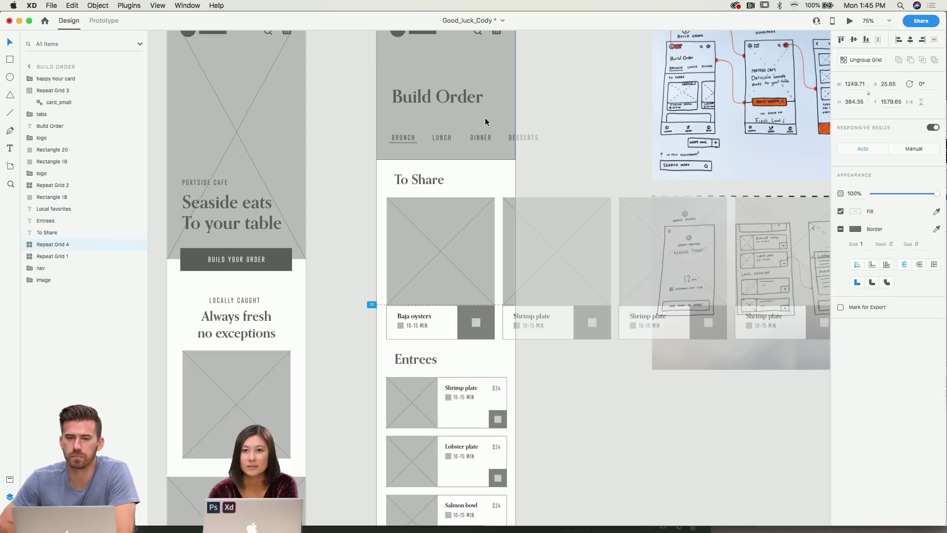
# Preview the Build Order artboard and place the preview window beside the Home artboard, over the canvas.
pyautogui.click(363, 89)
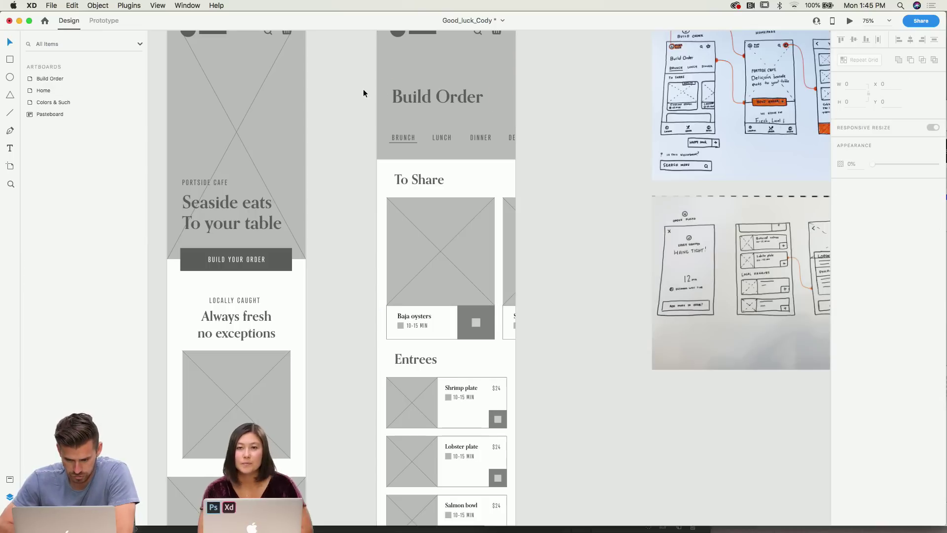
pyautogui.scroll(2, 362, 88)
pyautogui.click(386, 48)
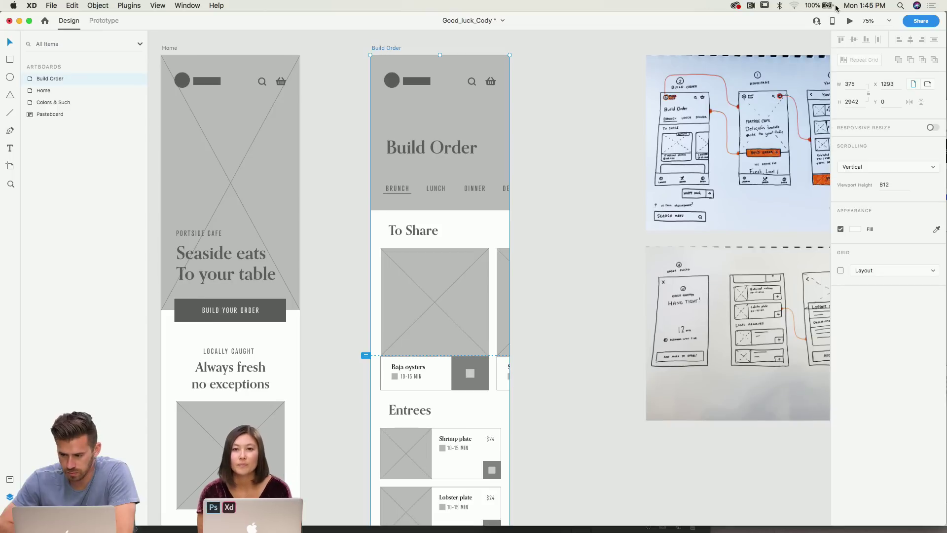
pyautogui.click(849, 21)
pyautogui.moveTo(285, 33); pyautogui.dragTo(527, 24)
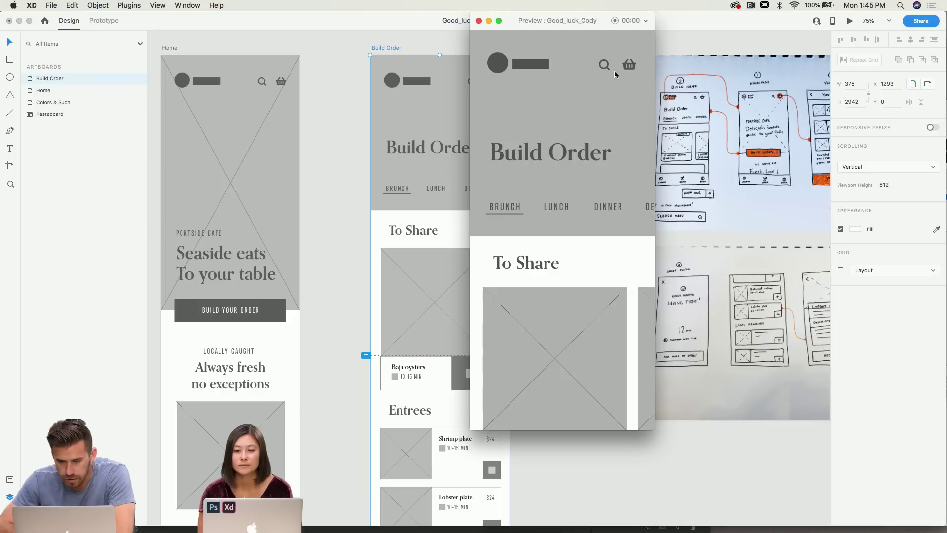
# Examine the Build Order preview from To Share down to Local favorites and back to Entrees, watching the fixed logo over the content.
pyautogui.scroll(-5, 597, 143)
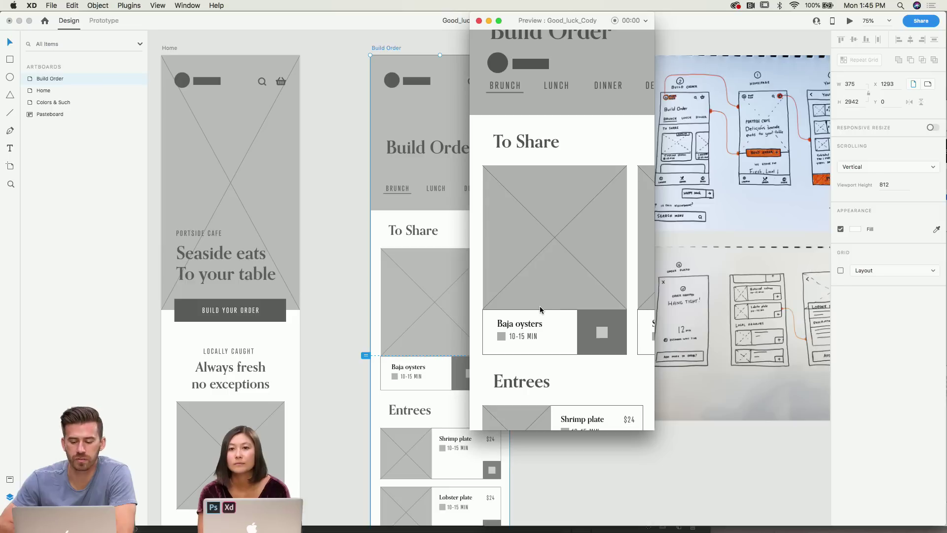
pyautogui.scroll(-5, 540, 309)
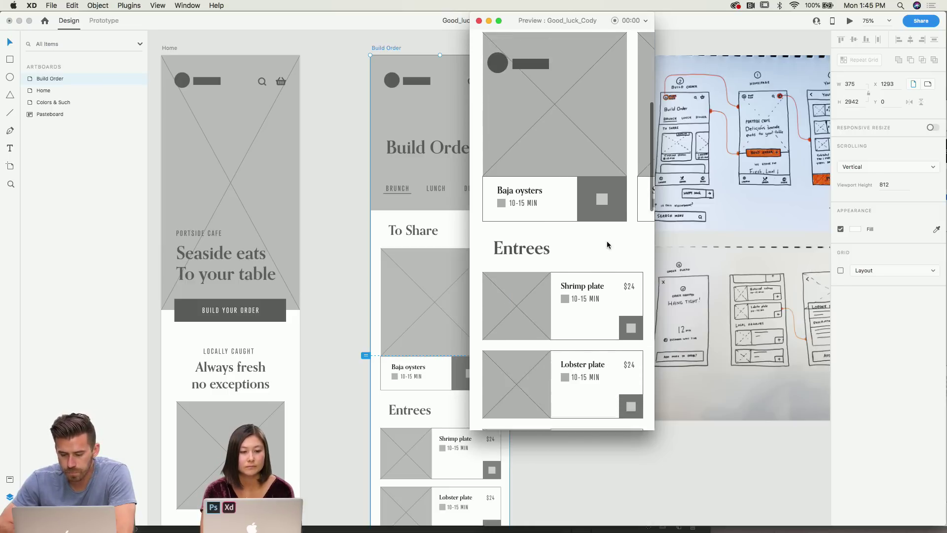
pyautogui.scroll(-5, 607, 242)
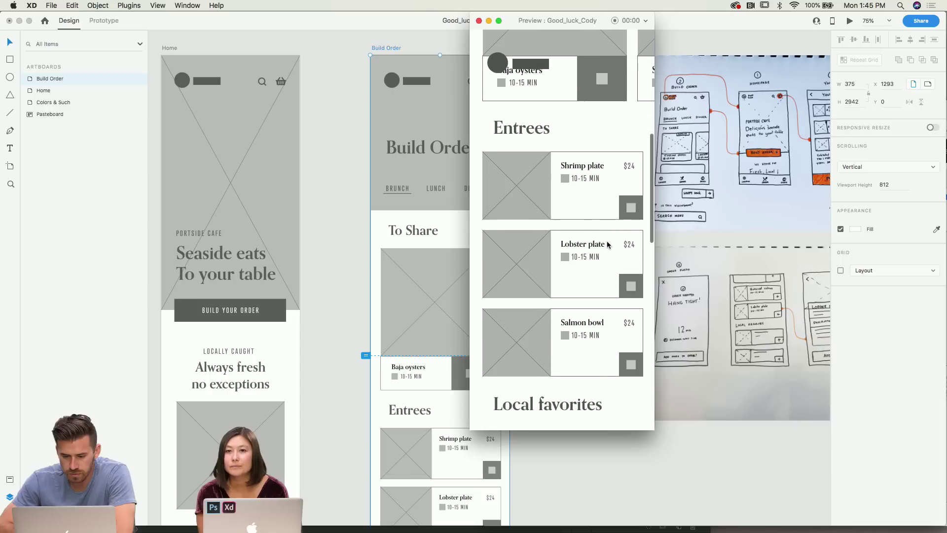
pyautogui.scroll(-2, 607, 241)
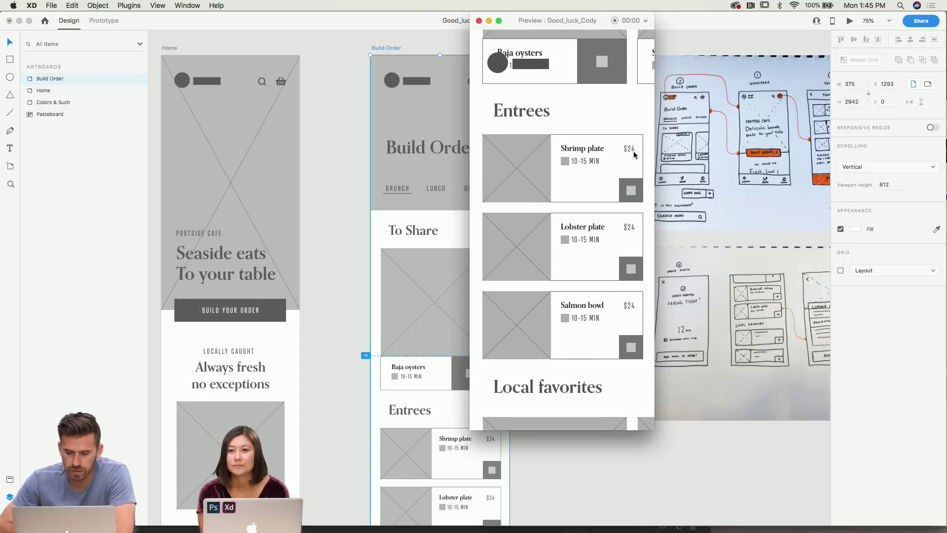
pyautogui.scroll(3, 634, 154)
pyautogui.scroll(2, 627, 156)
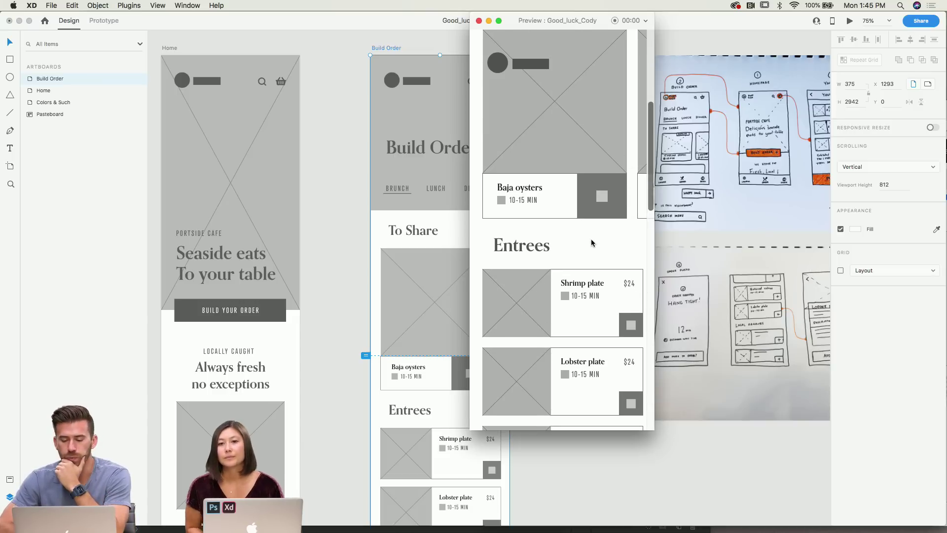
# Check the Entrees cards in the preview, return to the page header, and review the page down to Local favorites.
pyautogui.scroll(-1, 592, 242)
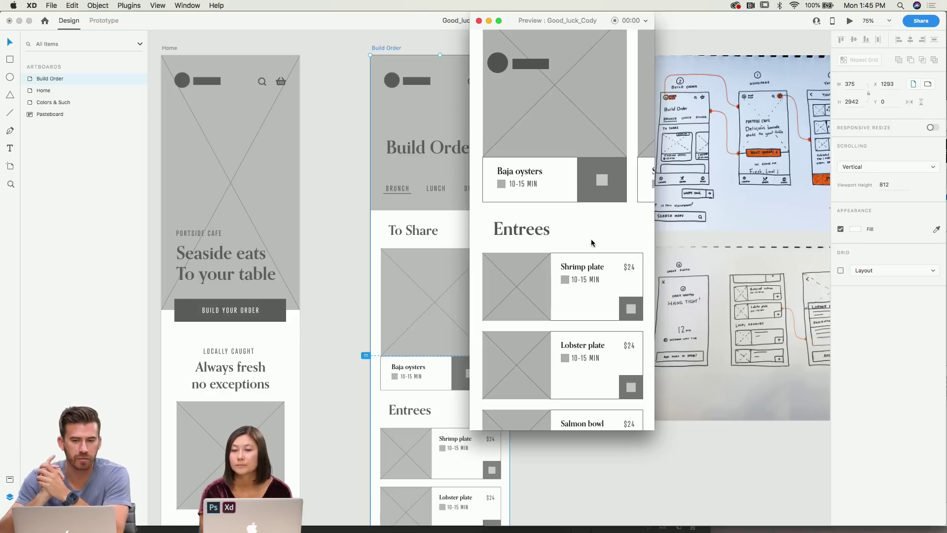
pyautogui.scroll(-3, 591, 242)
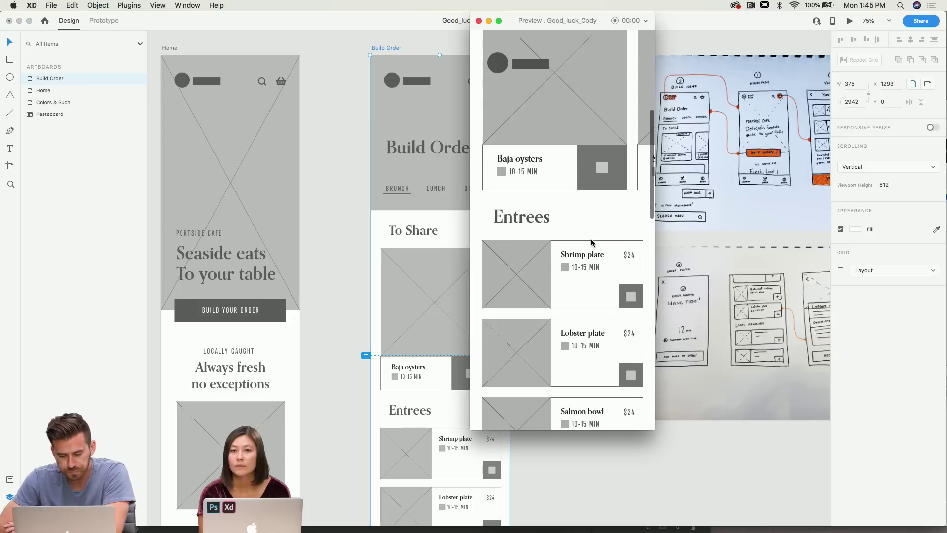
pyautogui.scroll(-3, 591, 242)
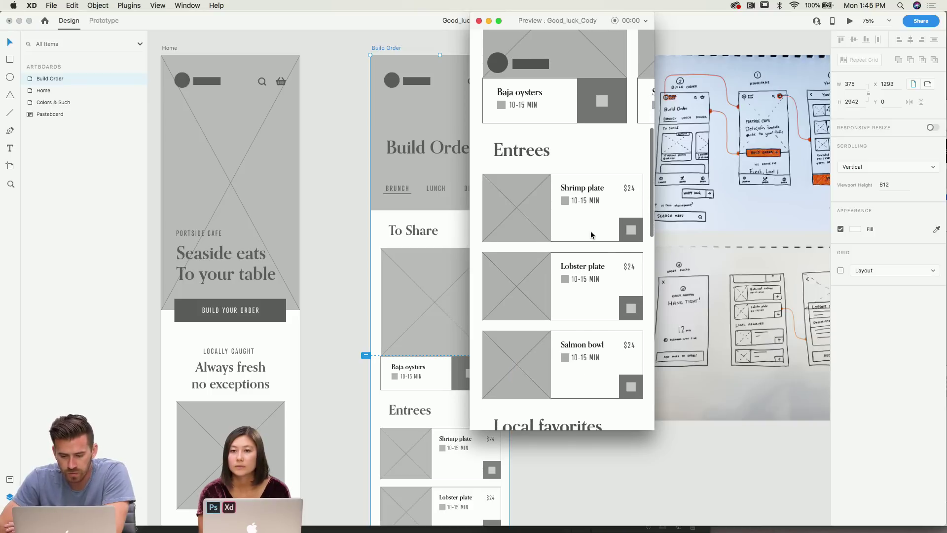
pyautogui.scroll(2, 591, 235)
pyautogui.scroll(-2, 598, 257)
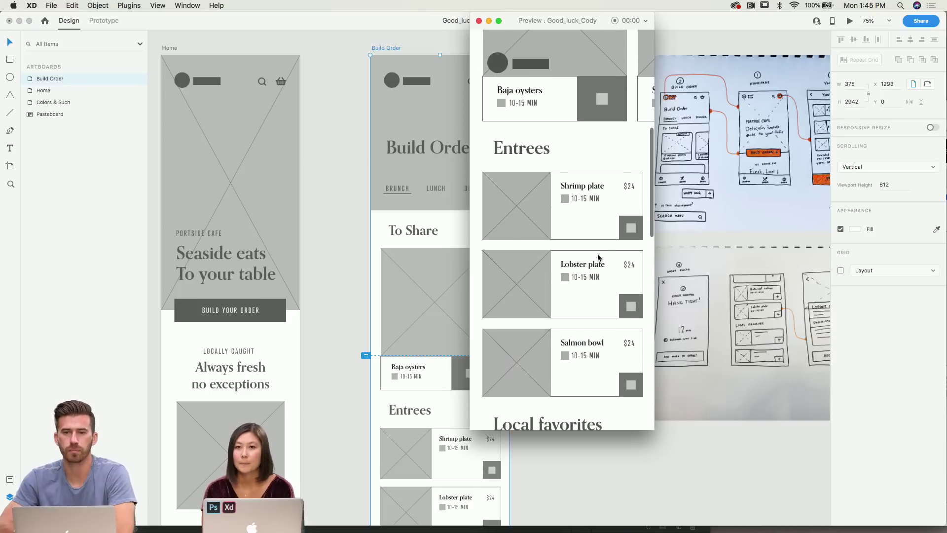
pyautogui.scroll(10, 598, 259)
pyautogui.scroll(-3, 586, 176)
pyautogui.scroll(-10, 586, 176)
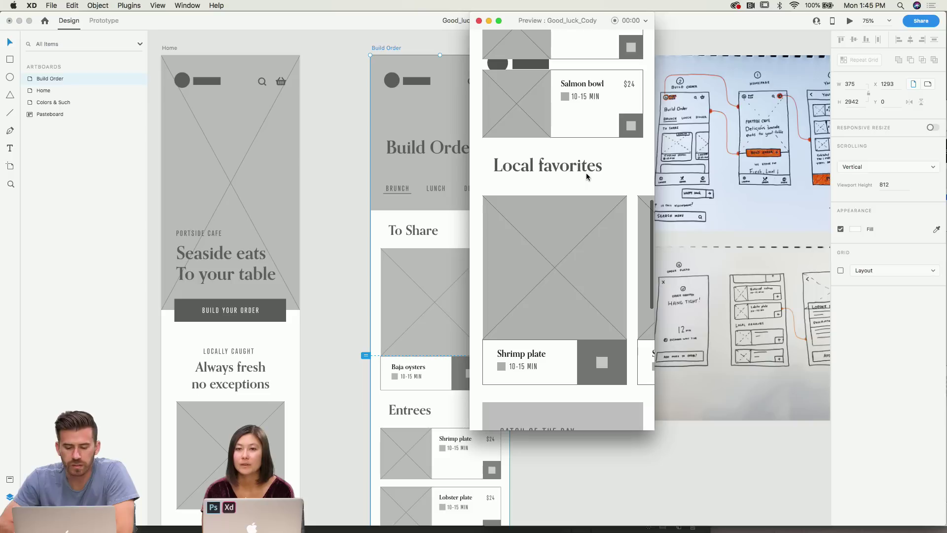
# Review the Build Order preview from the Entrees cards down to Local favorites and the Catch of the day card.
pyautogui.scroll(2, 585, 176)
pyautogui.scroll(8, 575, 174)
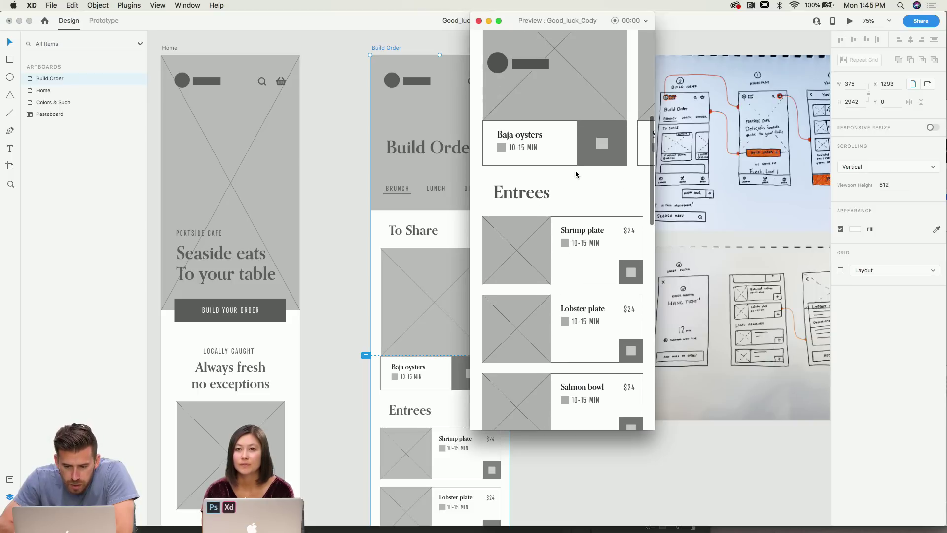
pyautogui.scroll(-4, 575, 174)
pyautogui.scroll(-8, 576, 174)
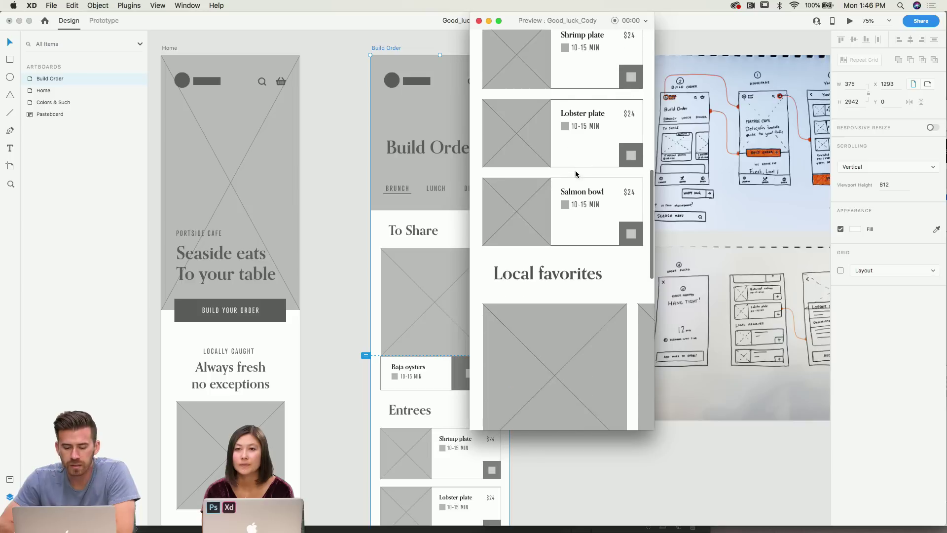
pyautogui.scroll(-3, 575, 173)
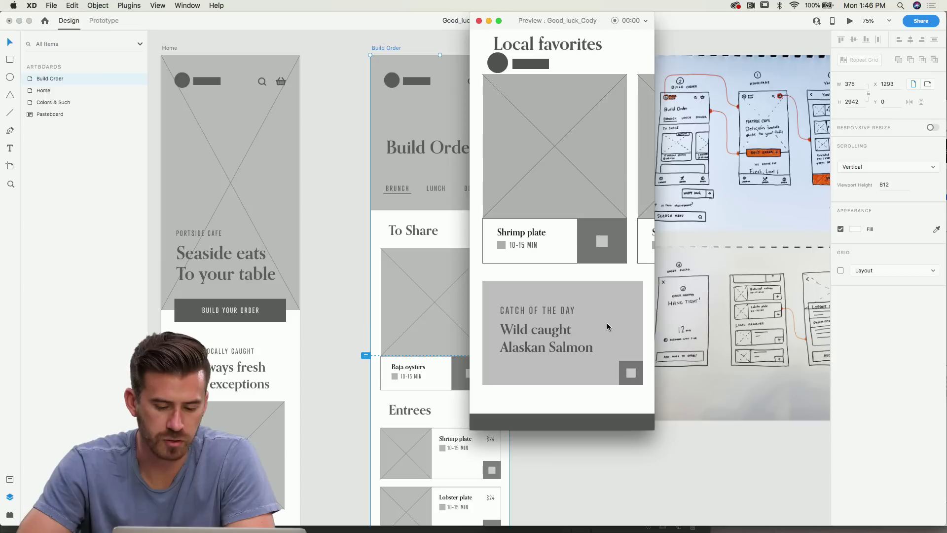
pyautogui.scroll(1, 607, 325)
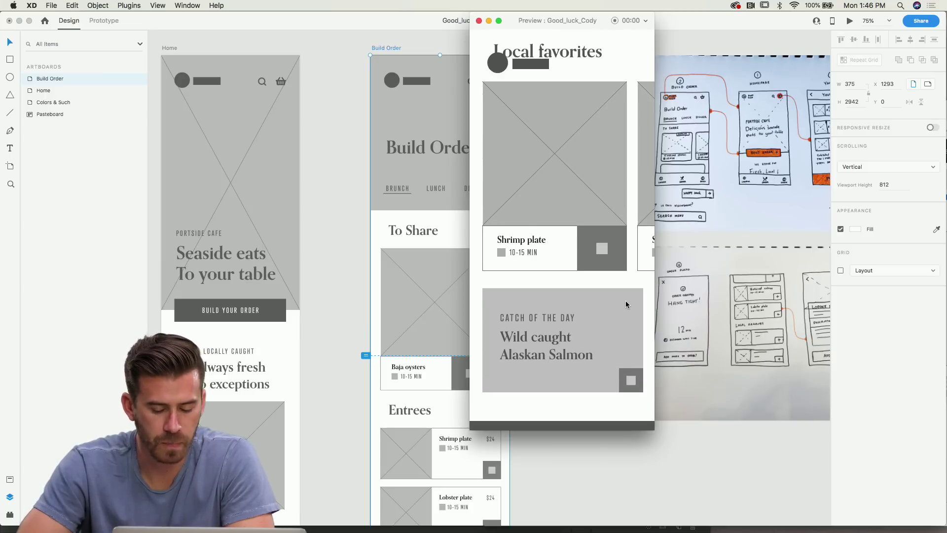
pyautogui.scroll(-2, 625, 302)
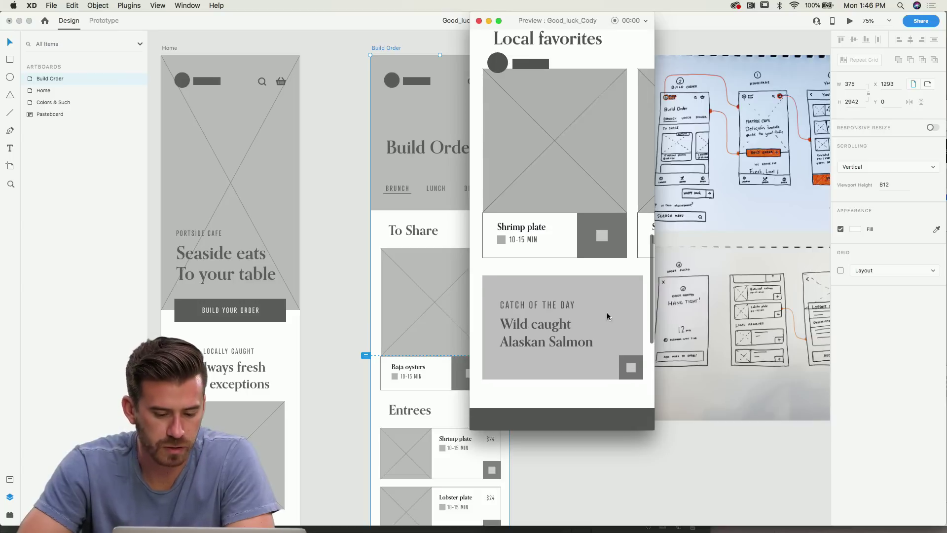
pyautogui.scroll(2, 596, 336)
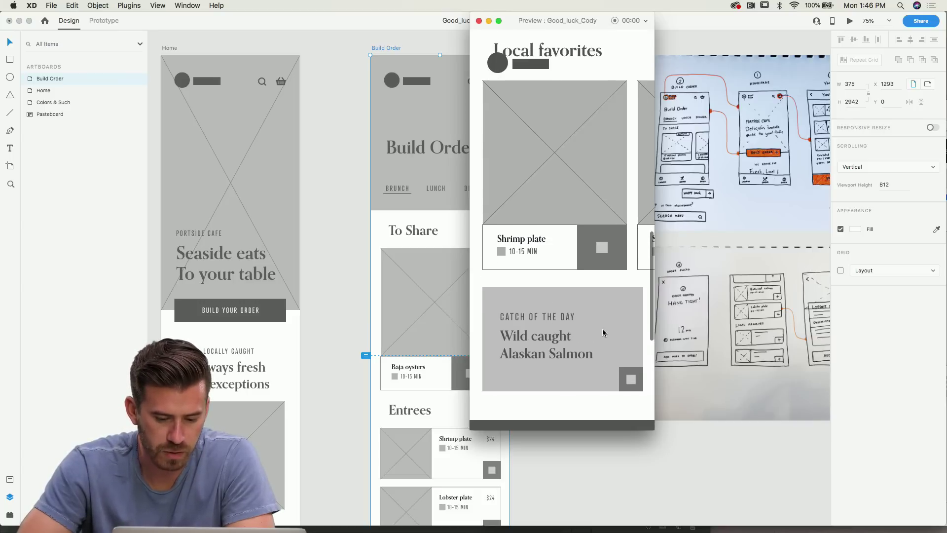
# Compare the Local favorites and Catch of the day sections in the preview, and inspect the footer links at the page end.
pyautogui.scroll(5, 578, 355)
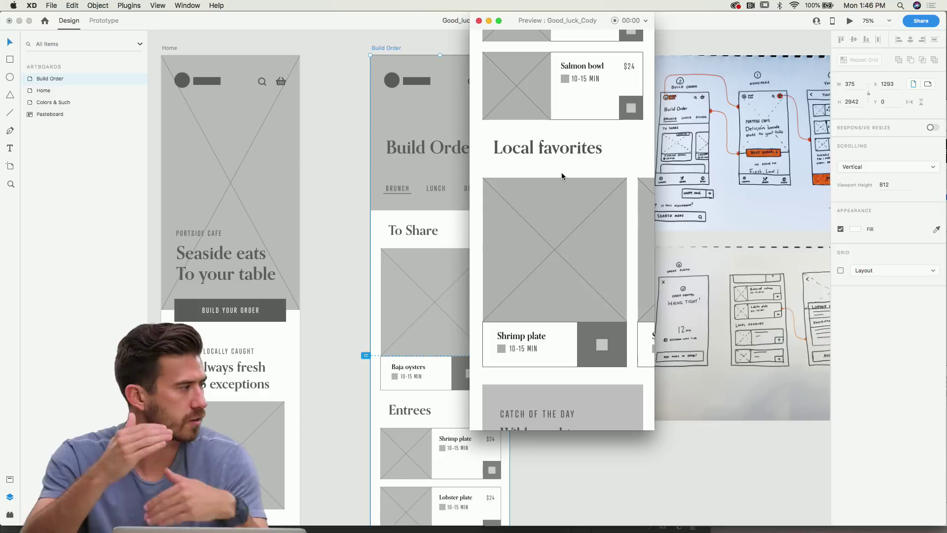
pyautogui.scroll(-5, 561, 172)
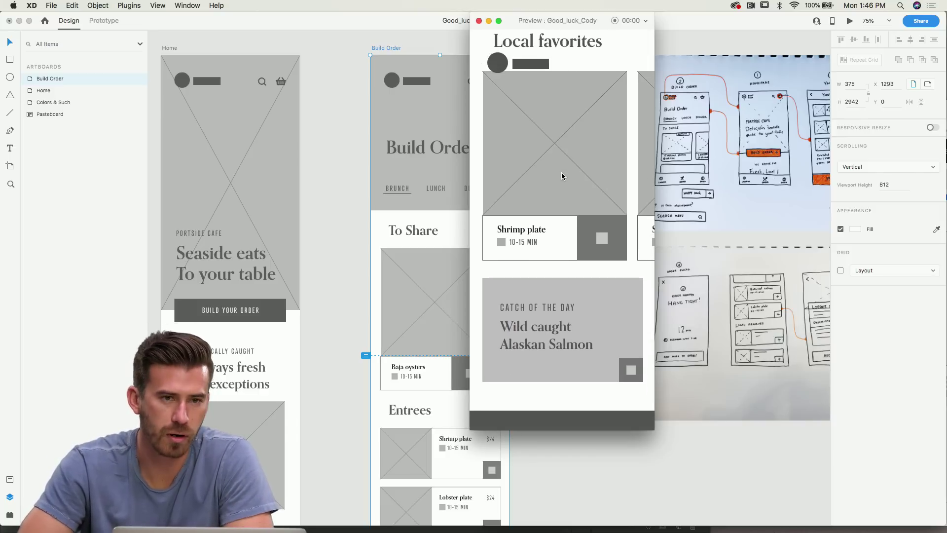
pyautogui.scroll(-6, 561, 173)
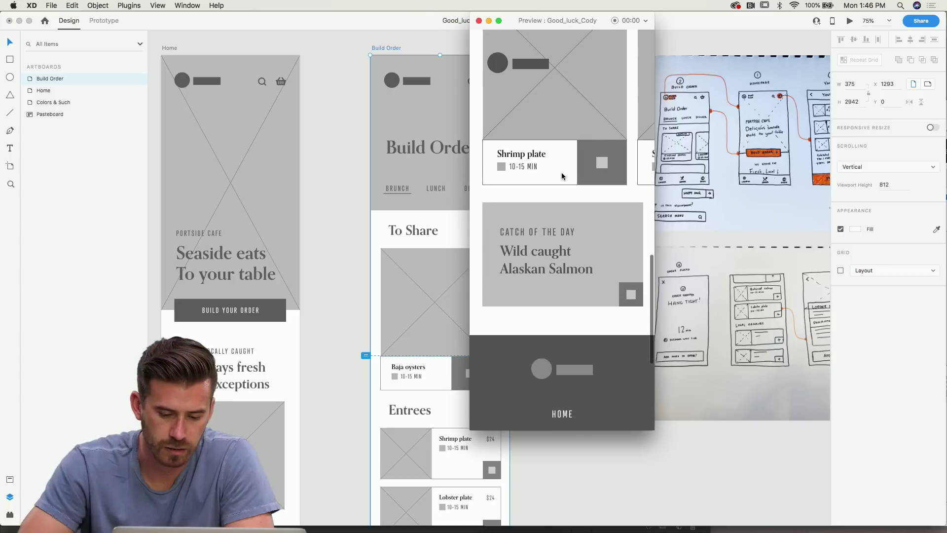
pyautogui.scroll(-8, 562, 175)
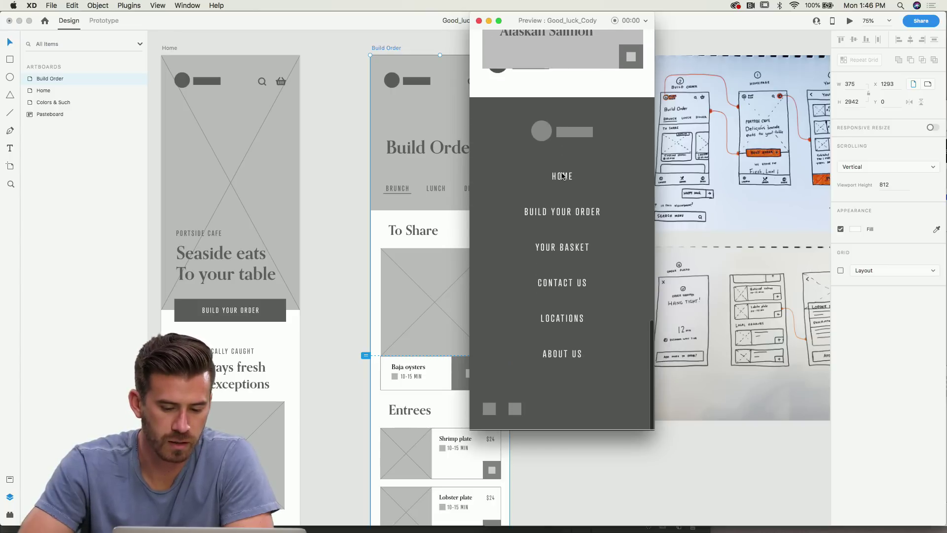
# Review the preview back up to the Build Order header and down to Entrees, and close the preview window.
pyautogui.scroll(8, 562, 175)
pyautogui.scroll(10, 562, 175)
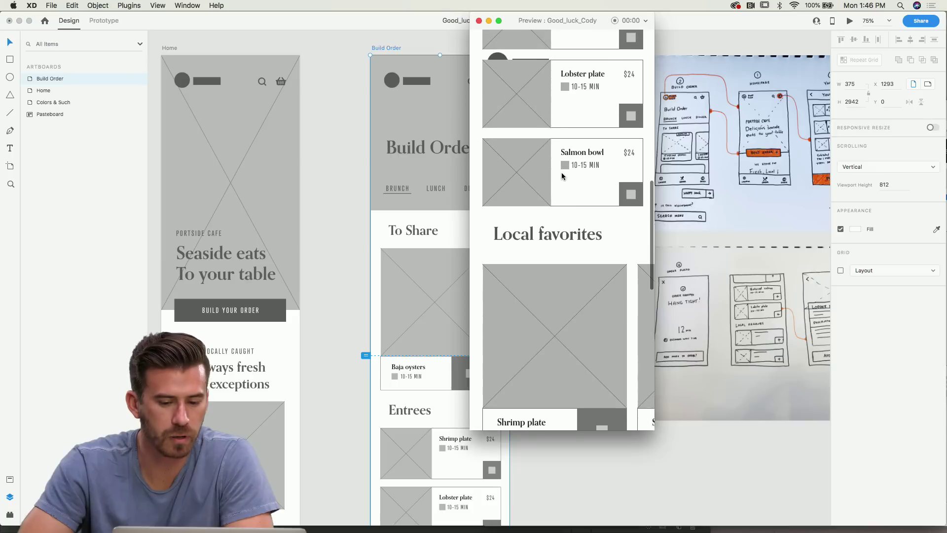
pyautogui.scroll(5, 562, 175)
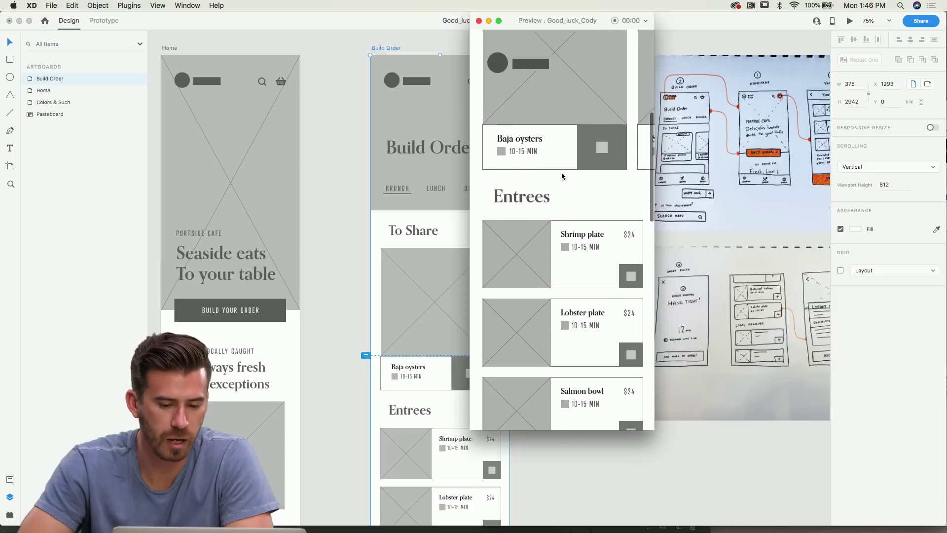
pyautogui.scroll(4, 562, 176)
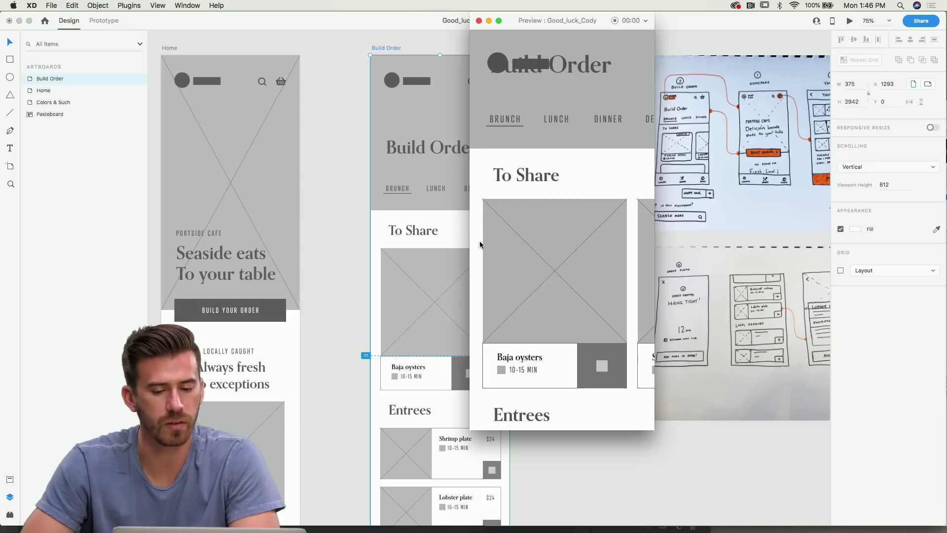
pyautogui.scroll(-3, 479, 241)
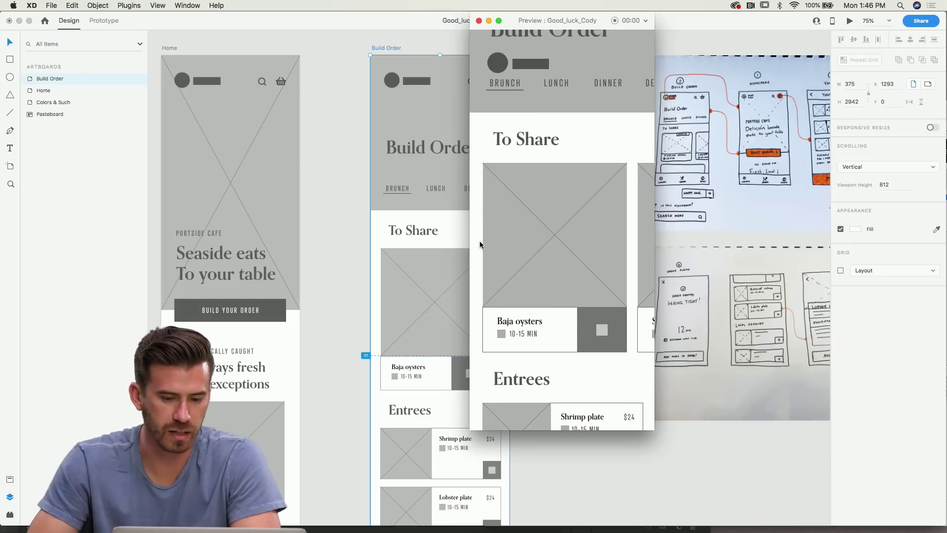
pyautogui.scroll(-5, 480, 243)
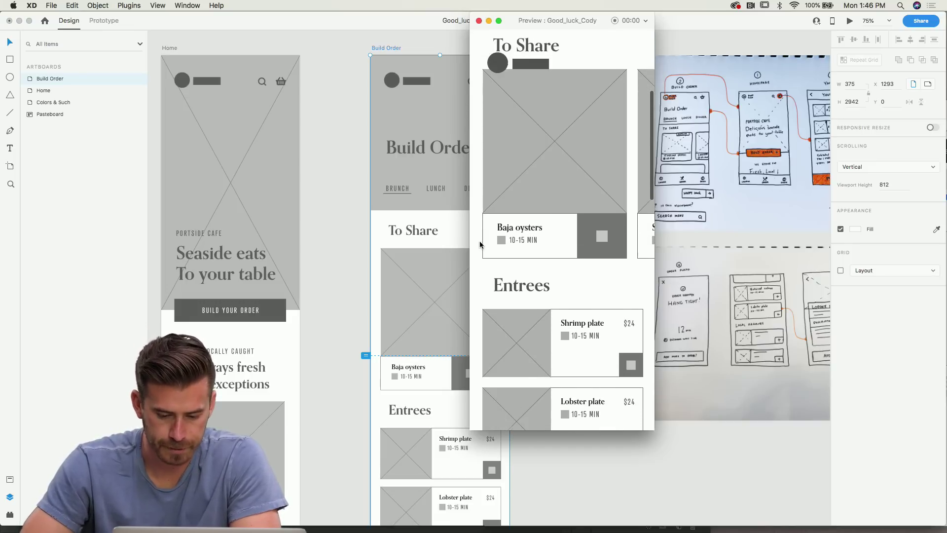
pyautogui.click(478, 20)
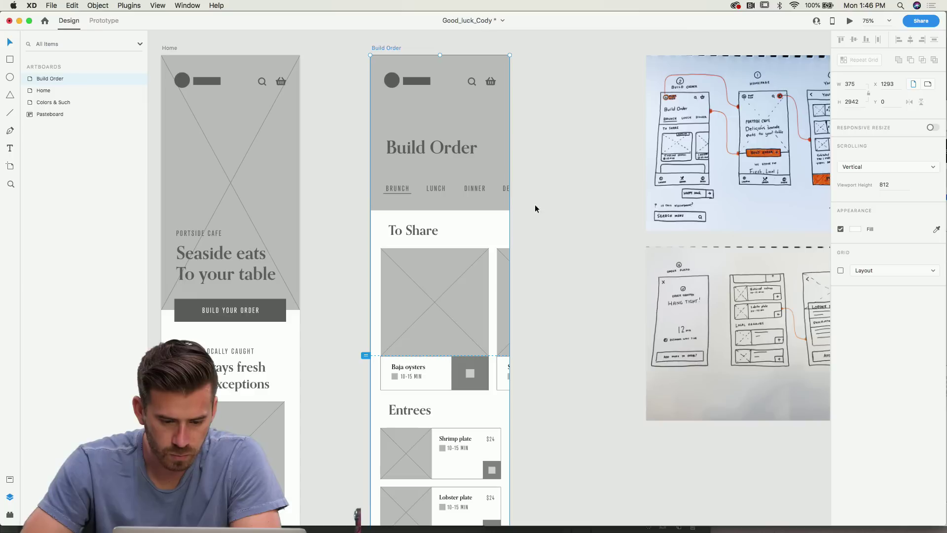
# Move both sketch photos farther from the Build Order artboard, aligned with each other at X 2172.
pyautogui.hscroll(2, 544, 205)
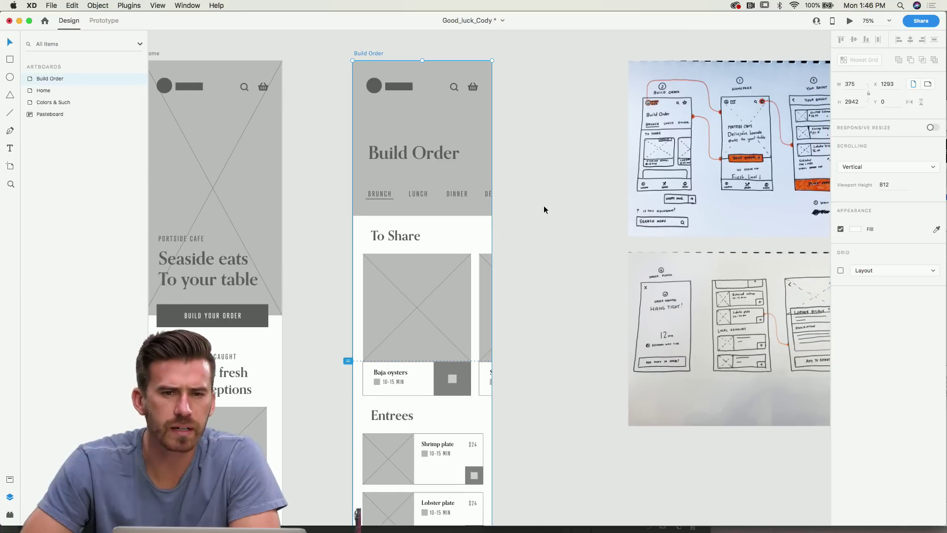
pyautogui.moveTo(655, 76); pyautogui.dragTo(706, 74)
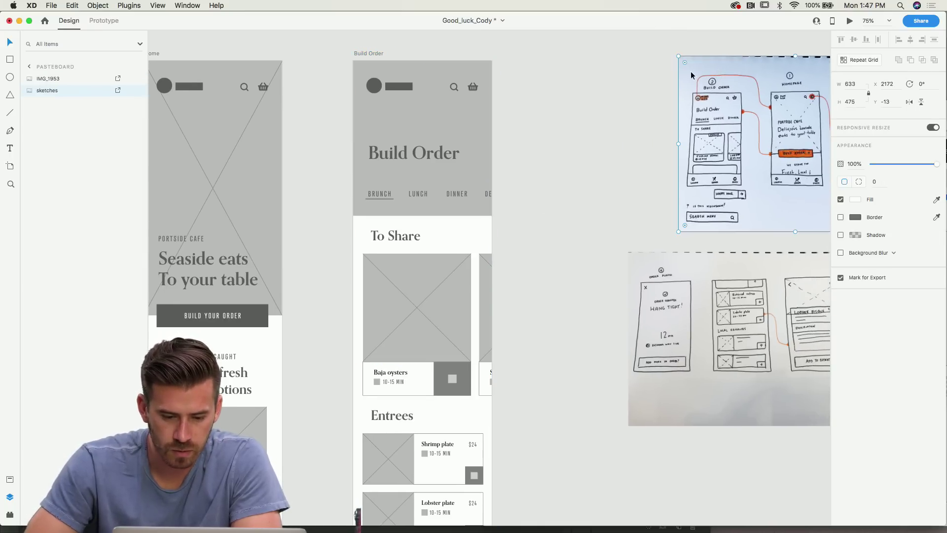
pyautogui.moveTo(662, 269); pyautogui.dragTo(711, 269)
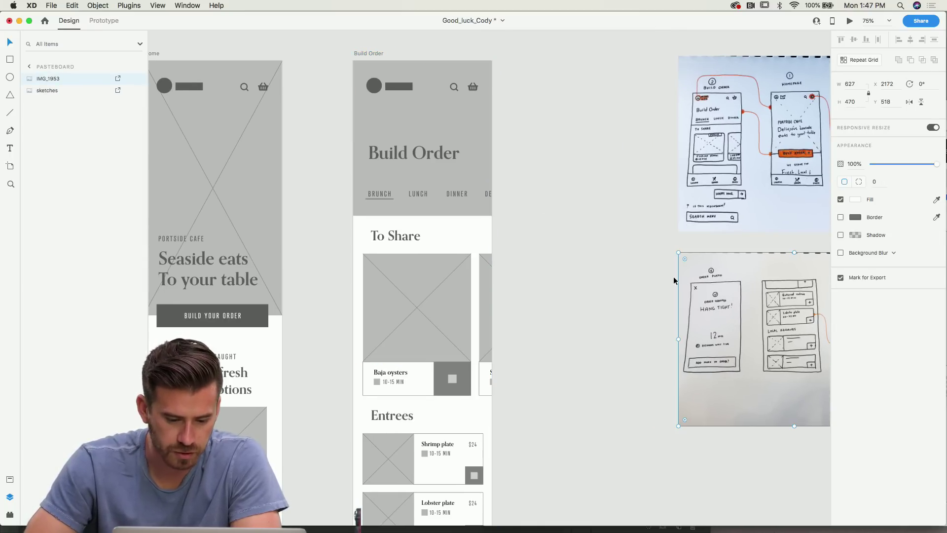
pyautogui.scroll(-2, 673, 276)
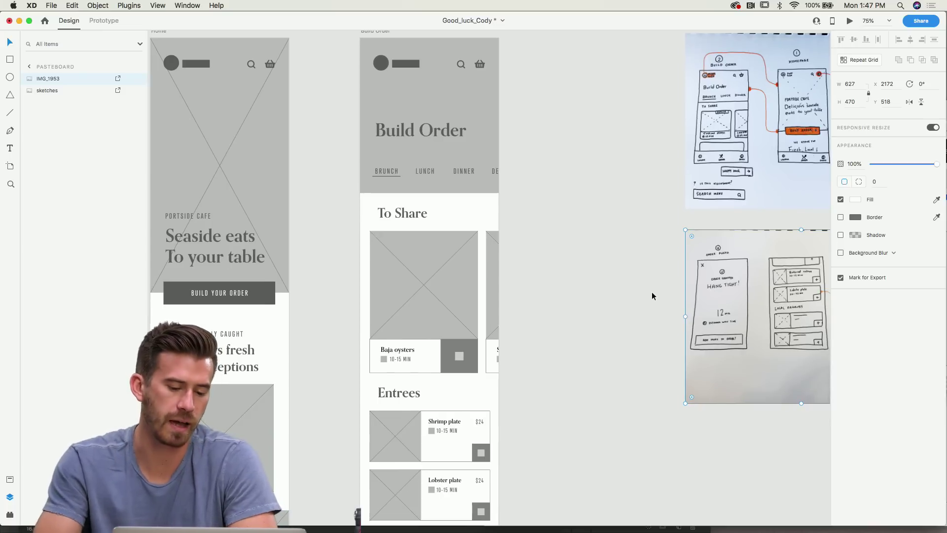
pyautogui.hscroll(-2, 652, 294)
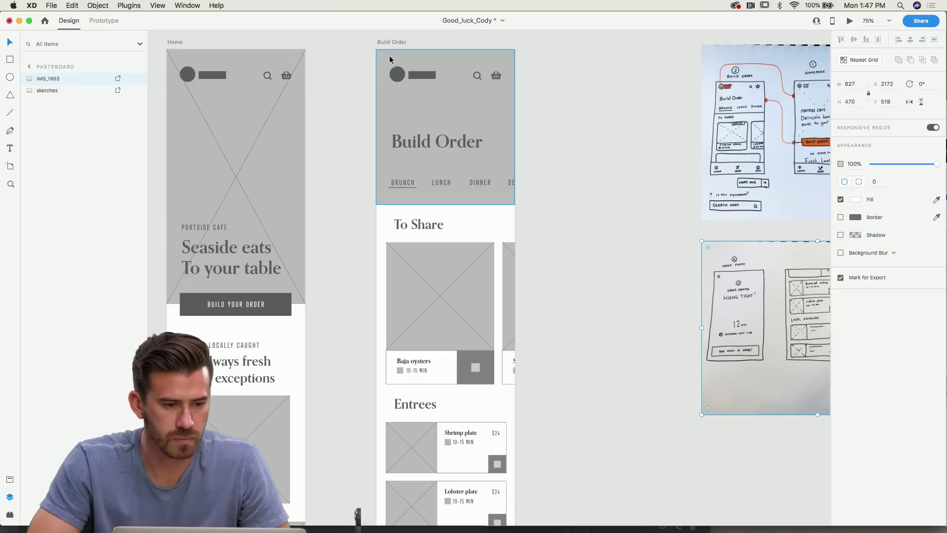
# Select the upper sketch photo beyond the Build Order artboard and examine its Your Basket screen up close.
pyautogui.click(390, 41)
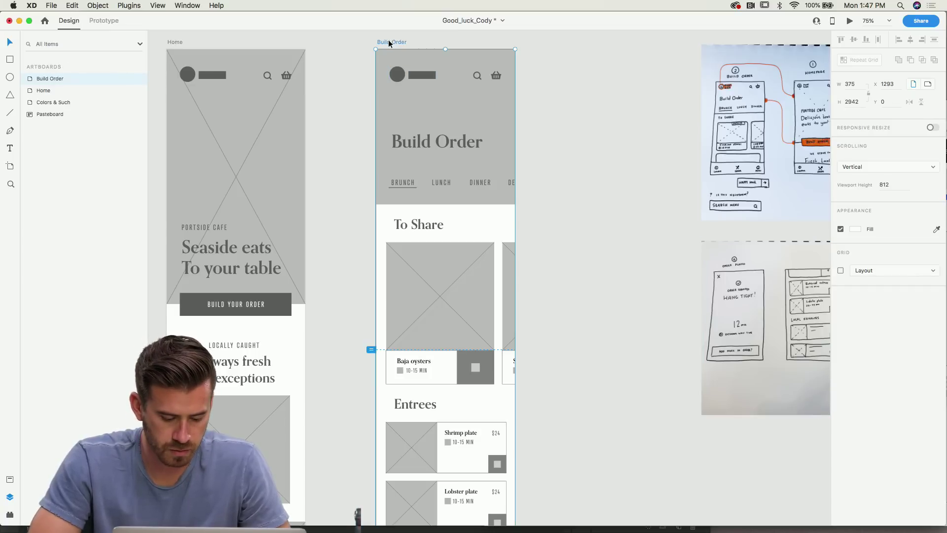
pyautogui.hscroll(1, 574, 102)
pyautogui.hscroll(6, 574, 99)
pyautogui.click(543, 147)
pyautogui.scroll(2, 544, 146)
pyautogui.hscroll(1, 543, 147)
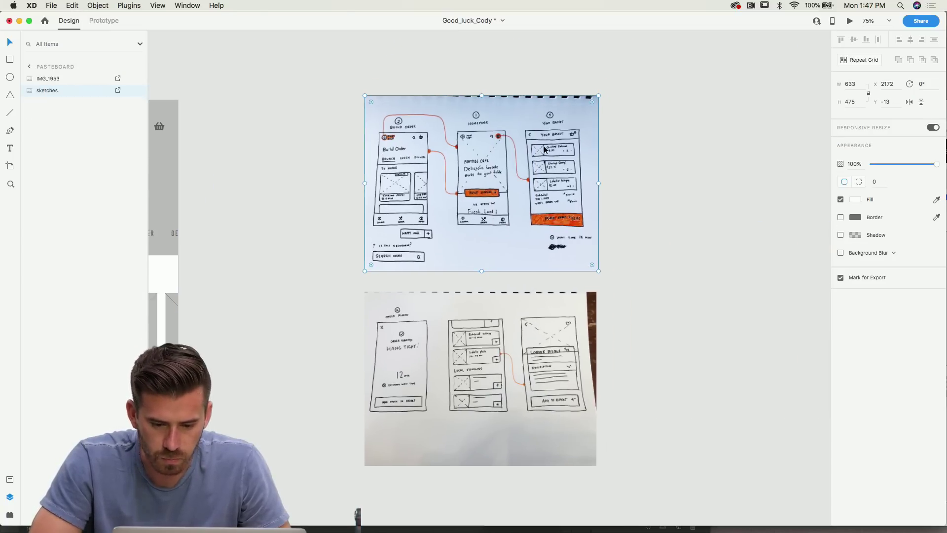
pyautogui.scroll(10, 543, 146)
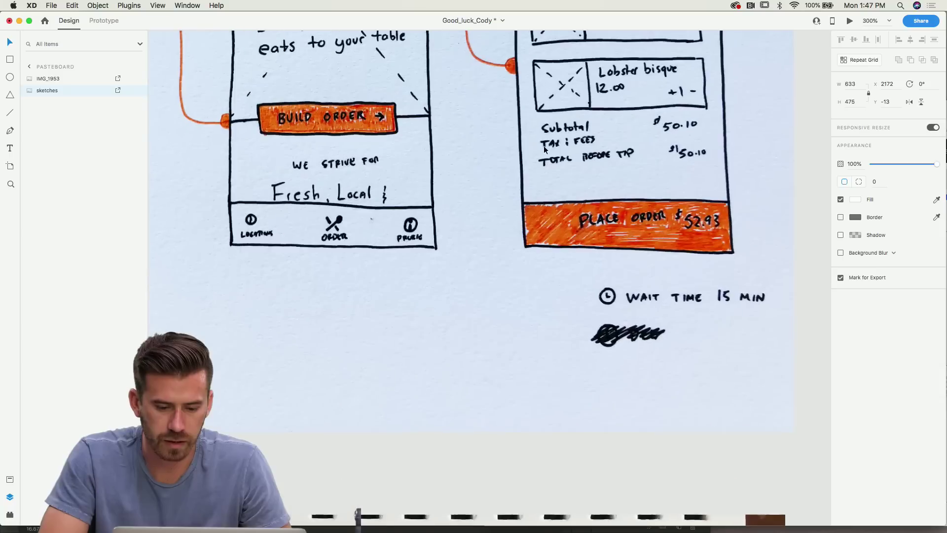
pyautogui.scroll(5, 543, 146)
pyautogui.hscroll(2, 543, 146)
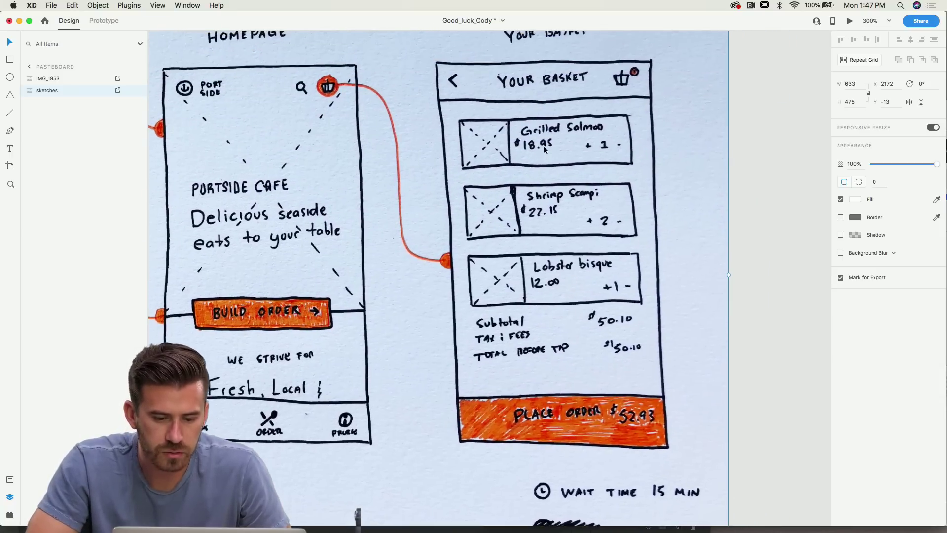
# Examine the sketched Build Order and Homepage screens, following the orange link from the basket icon.
pyautogui.hscroll(-4, 533, 147)
pyautogui.scroll(-1, 533, 148)
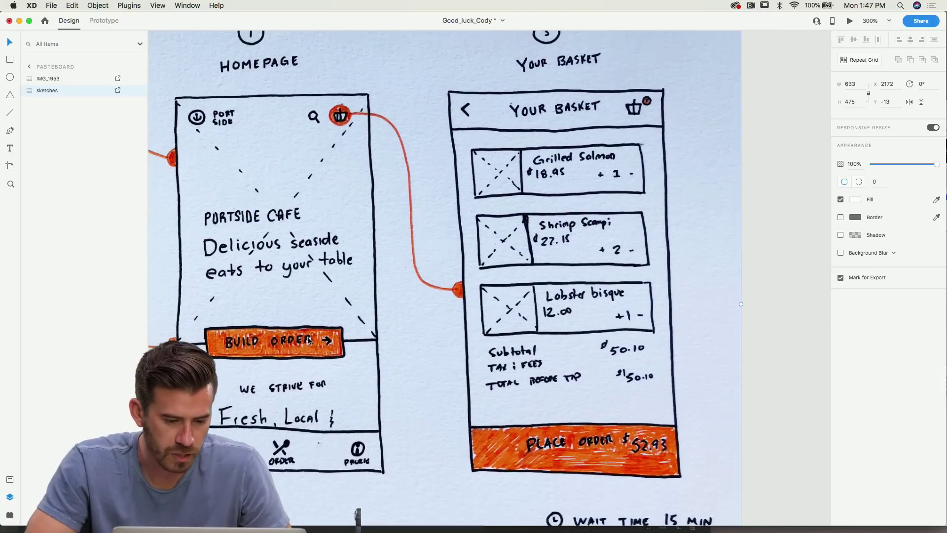
pyautogui.hscroll(-10, 276, 392)
pyautogui.scroll(-2, 276, 392)
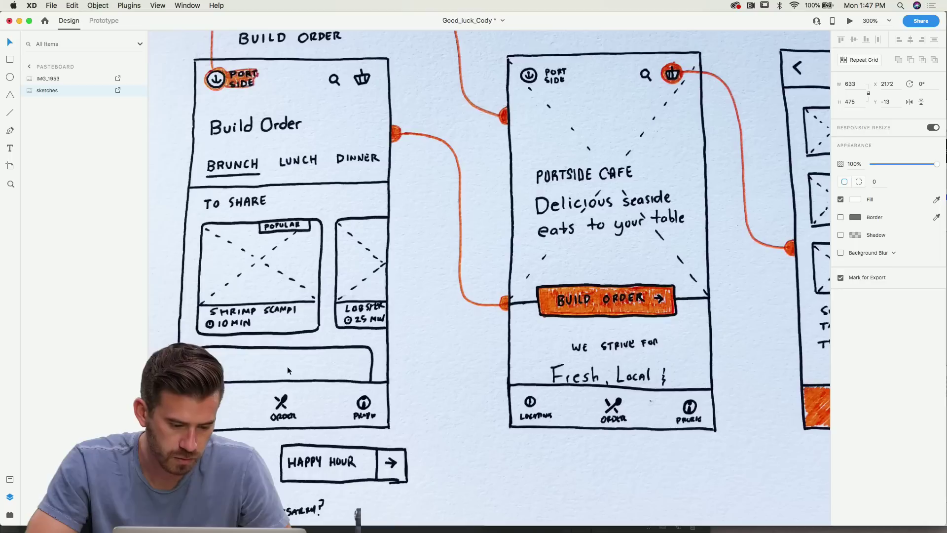
pyautogui.hscroll(1, 440, 206)
pyautogui.scroll(1, 440, 205)
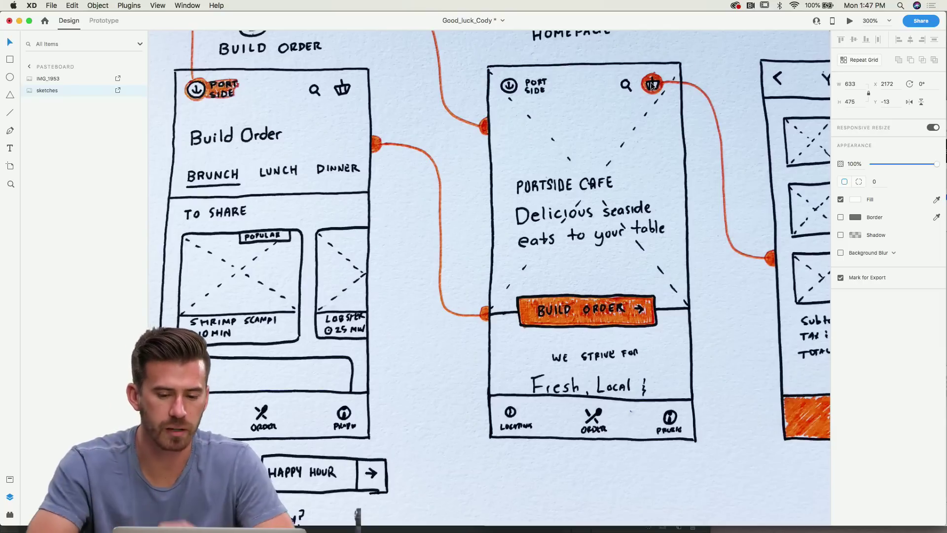
pyautogui.hscroll(1, 639, 127)
pyautogui.scroll(1, 639, 127)
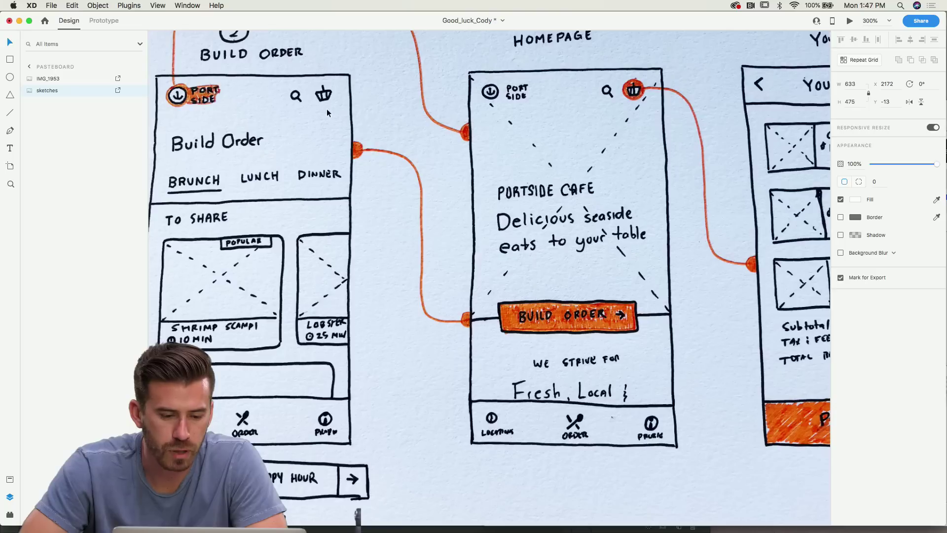
# Study the sketched Your Basket items, totals and Place Order bar, and return to the empty space beside the Build Order artboard.
pyautogui.hscroll(15, 327, 98)
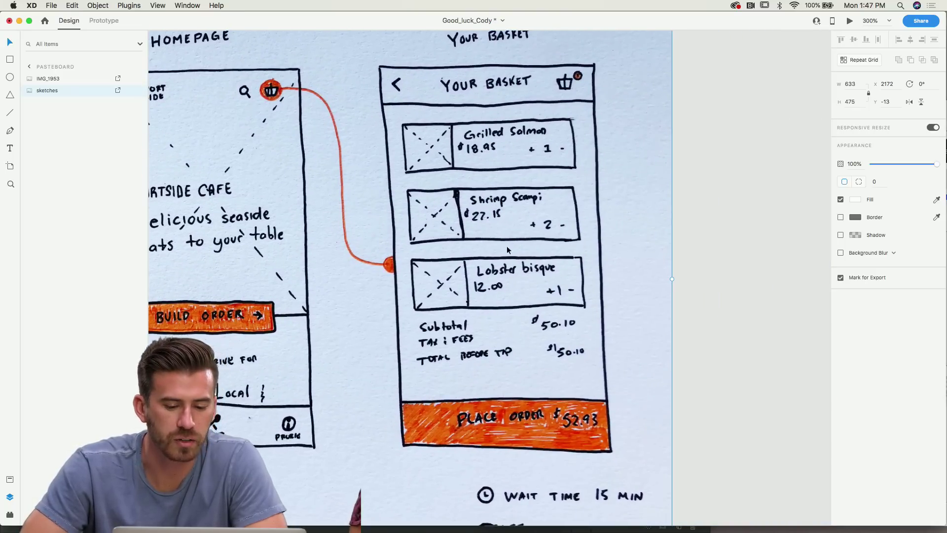
pyautogui.scroll(-1, 496, 329)
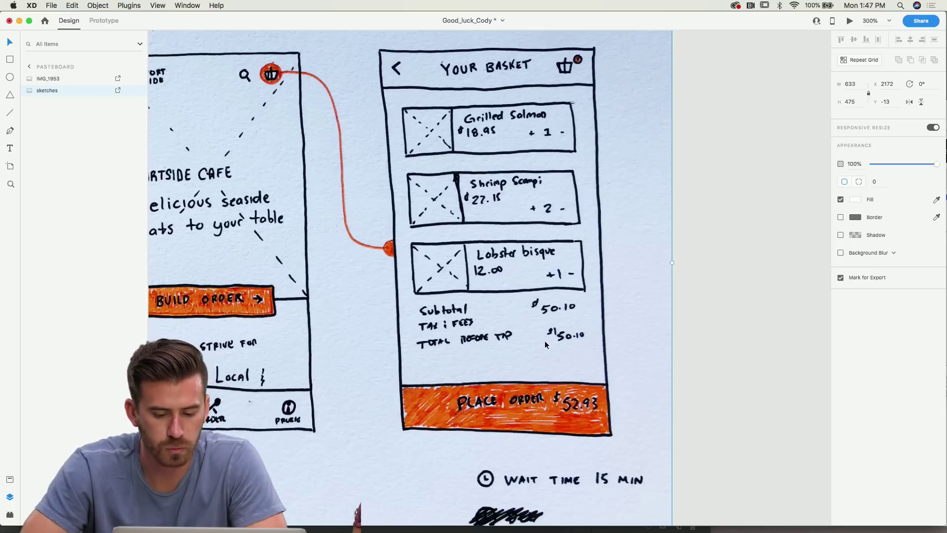
pyautogui.scroll(-1, 544, 340)
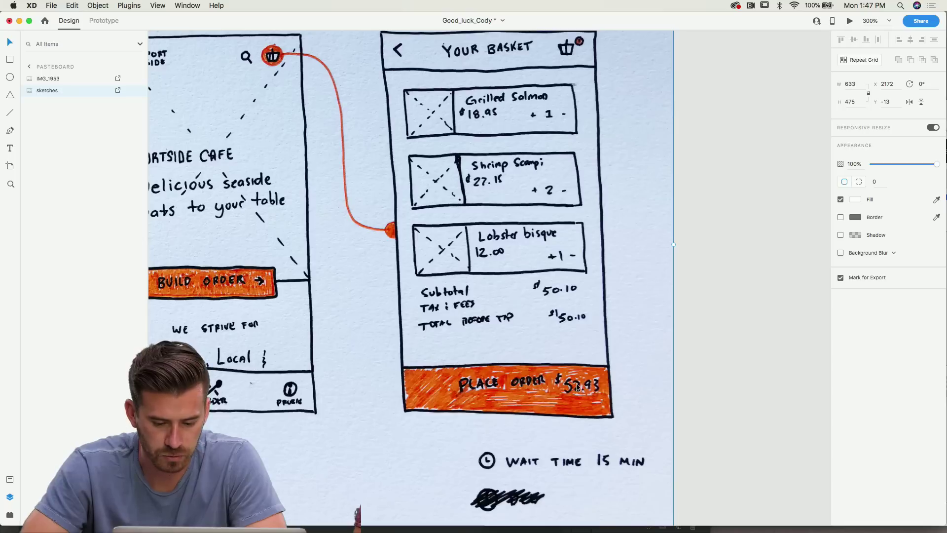
pyautogui.scroll(2, 472, 422)
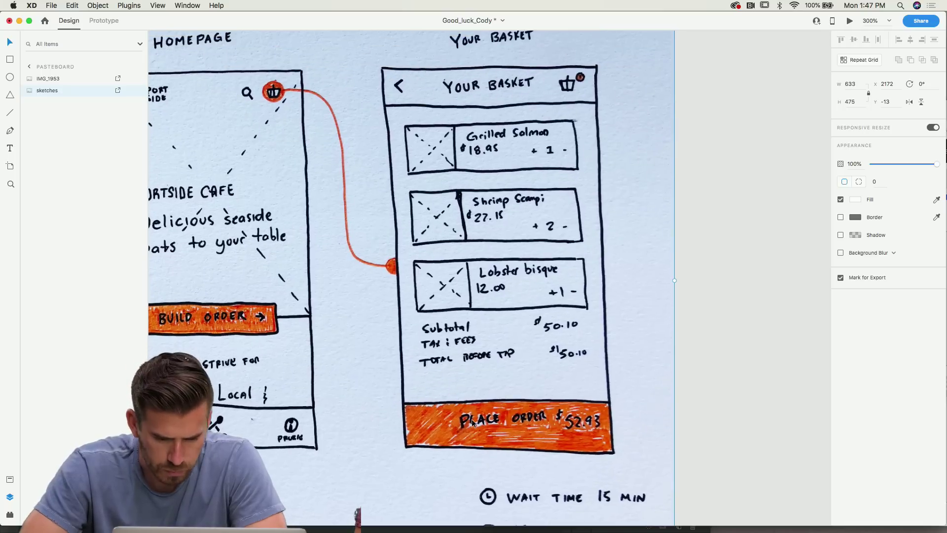
pyautogui.scroll(-3, 472, 422)
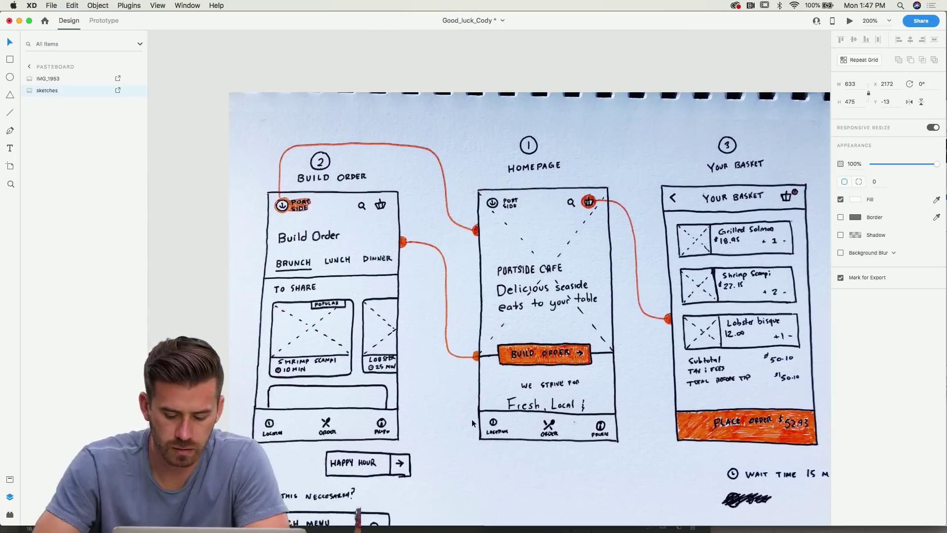
pyautogui.scroll(-3, 472, 419)
pyautogui.hscroll(-5, 472, 418)
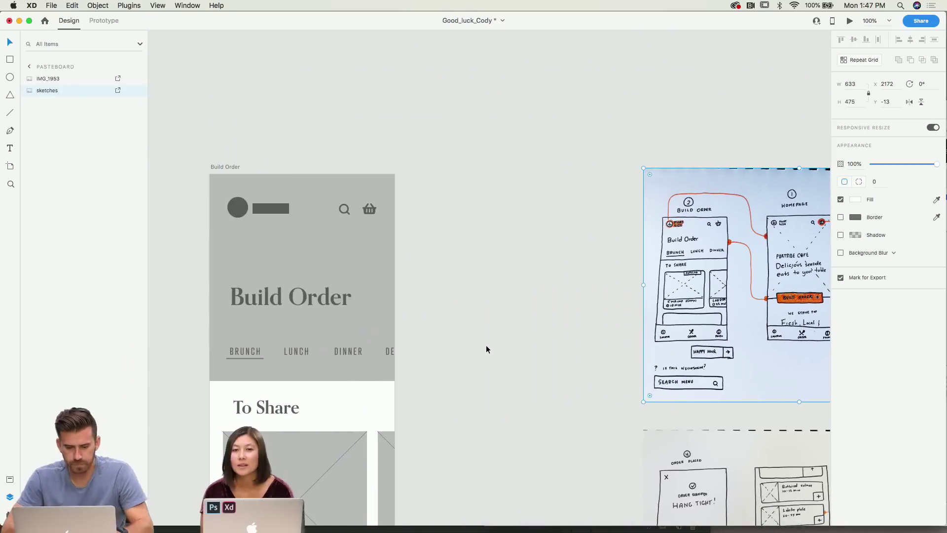
# Duplicate the Build Order artboard into the empty space beside the original, at X 1752.
pyautogui.click(226, 158)
pyautogui.keyDown('alt'); pyautogui.moveTo(226, 158); pyautogui.dragTo(452, 176); pyautogui.keyUp('alt')
pyautogui.hscroll(5, 534, 235)
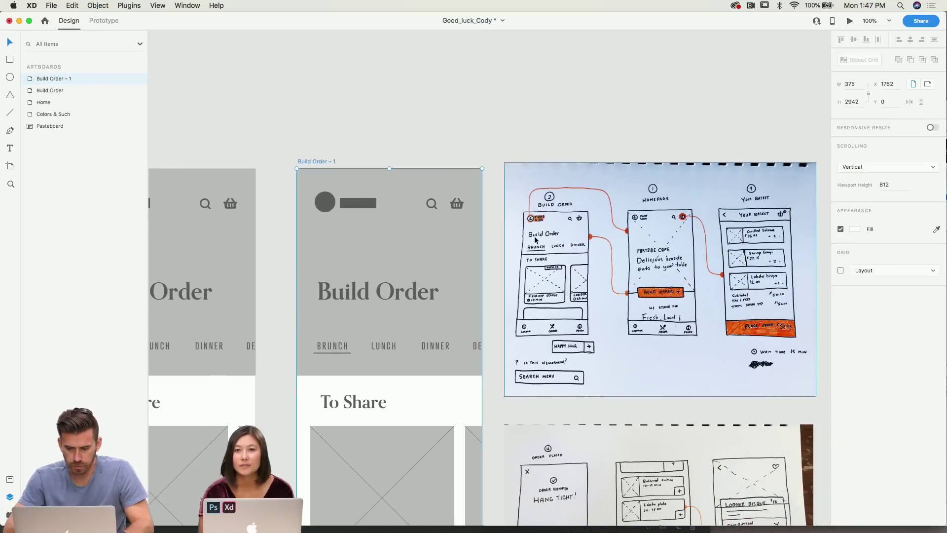
# Move both sketch photos together to X 2427, and shift the copied Build Order artboard to X 1914.
pyautogui.click(534, 236)
pyautogui.scroll(-3, 559, 448)
pyautogui.hscroll(2, 559, 448)
pyautogui.moveTo(558, 446); pyautogui.dragTo(676, 414)
pyautogui.hscroll(-2, 570, 424)
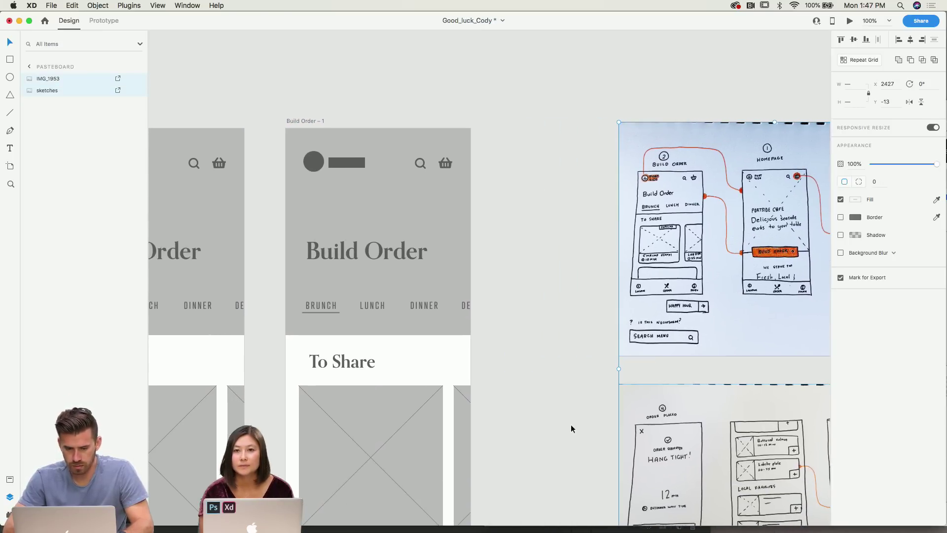
pyautogui.hscroll(-5, 302, 253)
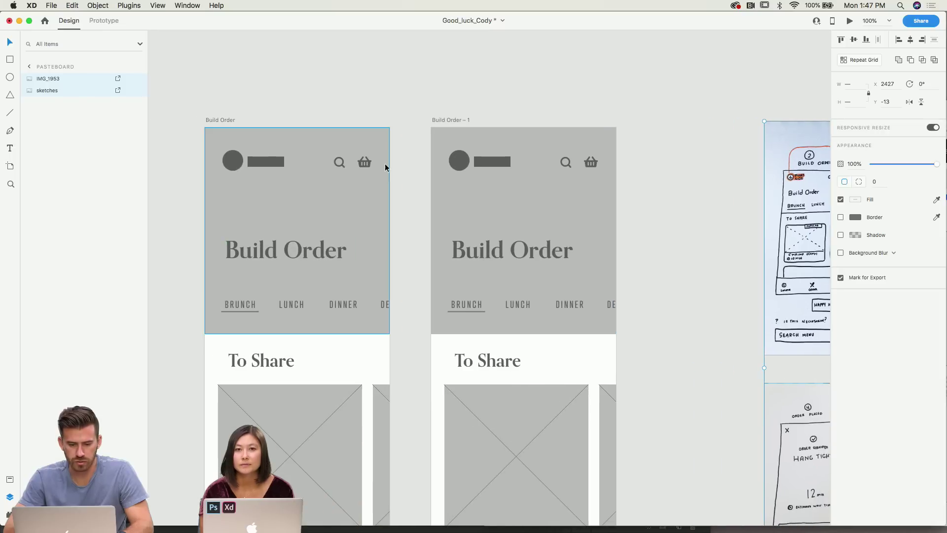
pyautogui.moveTo(448, 119); pyautogui.dragTo(529, 131)
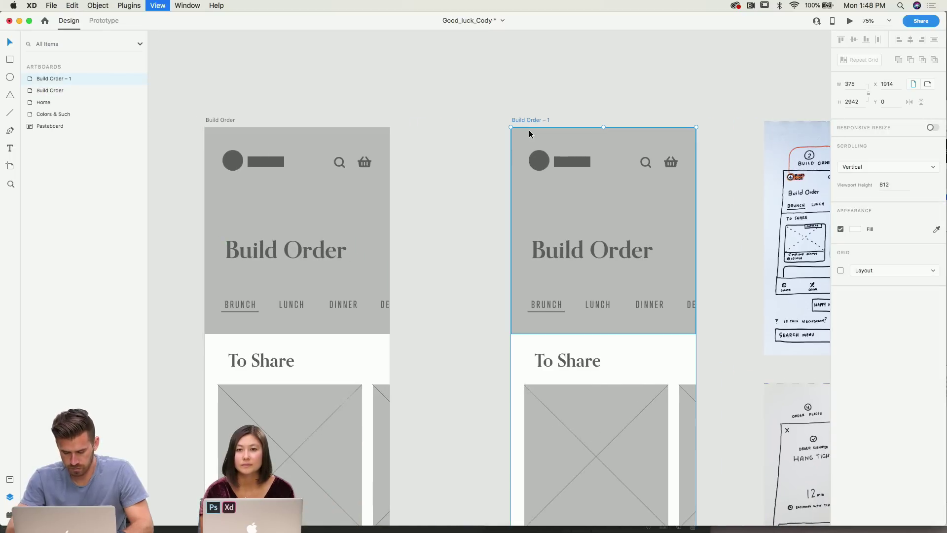
# Delete the copied artboard's logo, navigation icons and Build Order header with its tabs, plus the To Share heading and cards.
pyautogui.press('super+minus')
pyautogui.scroll(-3, 529, 133)
pyautogui.click(456, 165)
pyautogui.hscroll(3, 457, 165)
pyautogui.scroll(-1, 456, 165)
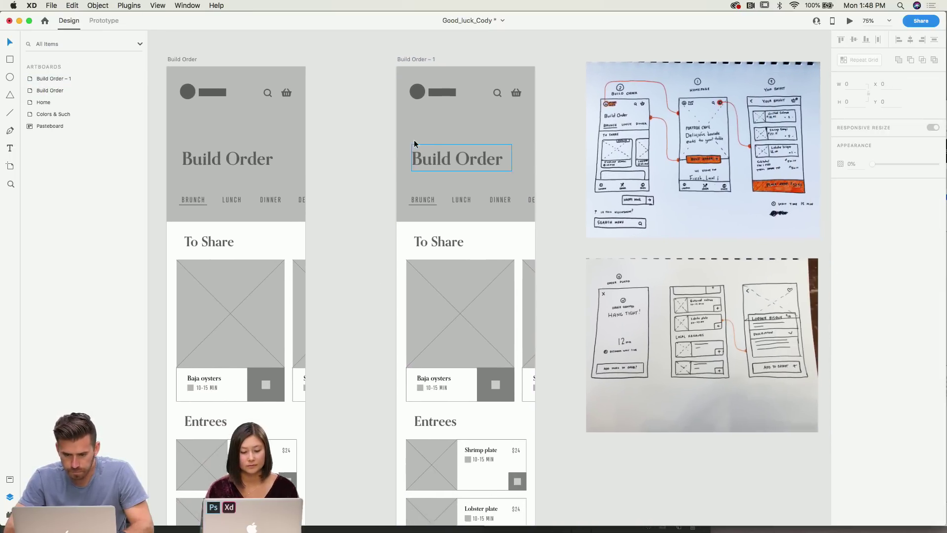
pyautogui.moveTo(373, 80); pyautogui.dragTo(507, 123)
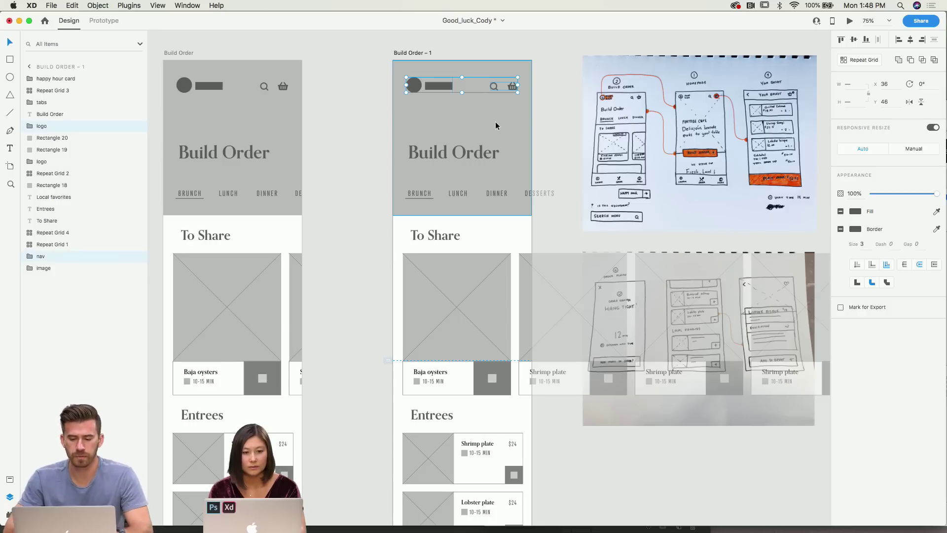
pyautogui.press('Delete')
pyautogui.click(495, 122)
pyautogui.moveTo(380, 124); pyautogui.dragTo(496, 337)
pyautogui.press('Delete')
pyautogui.scroll(-3, 511, 319)
pyautogui.scroll(-5, 431, 315)
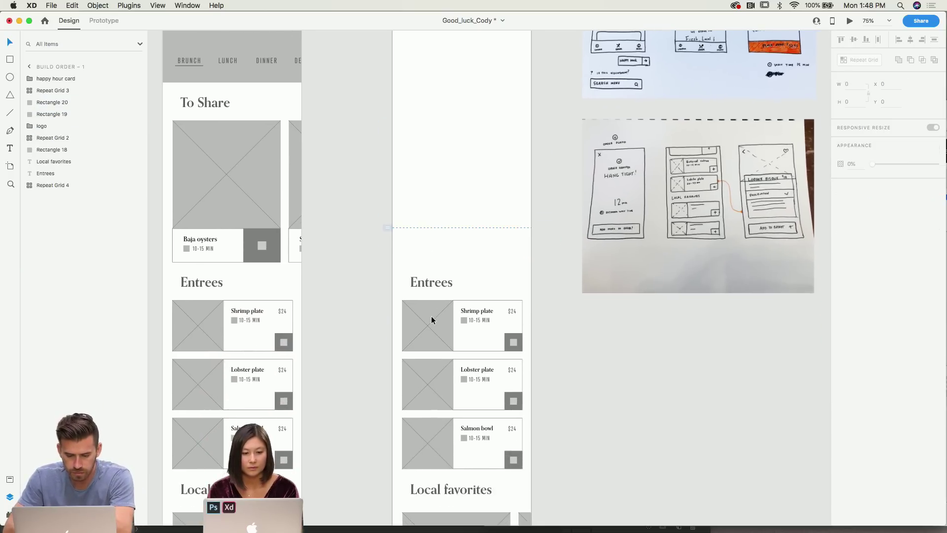
# Delete the Local favorites heading and cards and the Catch of the Day card from the copied artboard.
pyautogui.click(431, 369)
pyautogui.press('Delete')
pyautogui.scroll(-3, 430, 369)
pyautogui.click(431, 368)
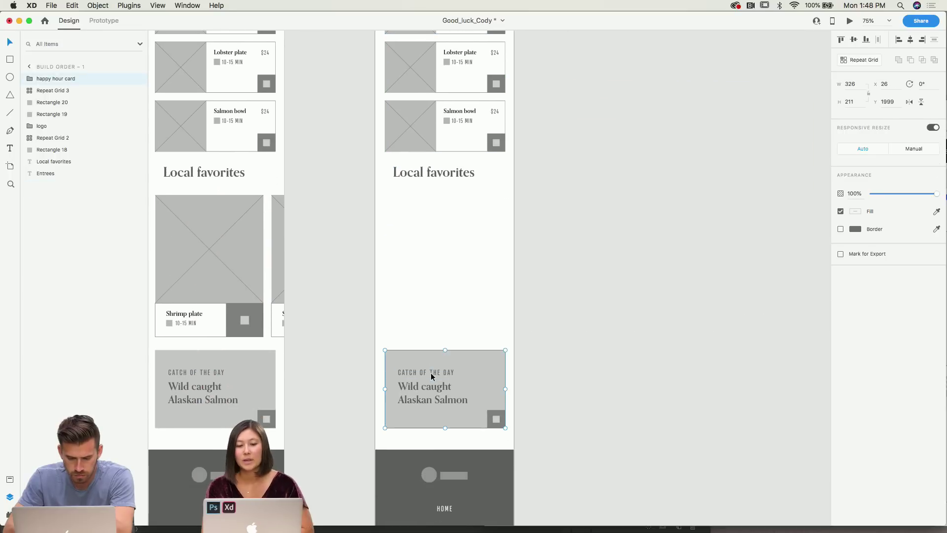
pyautogui.press('Delete')
pyautogui.scroll(1, 430, 374)
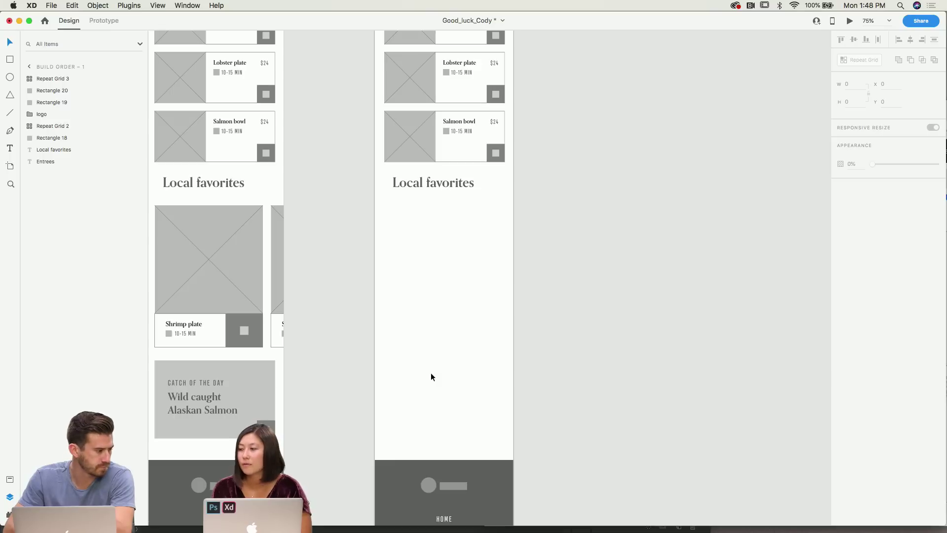
pyautogui.scroll(5, 430, 374)
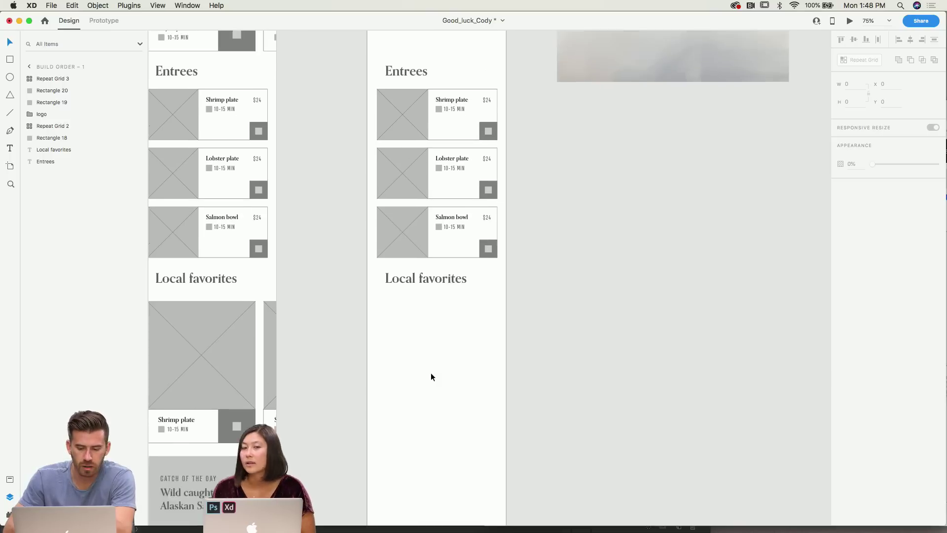
pyautogui.click(428, 329)
pyautogui.press('Delete')
pyautogui.scroll(3, 428, 328)
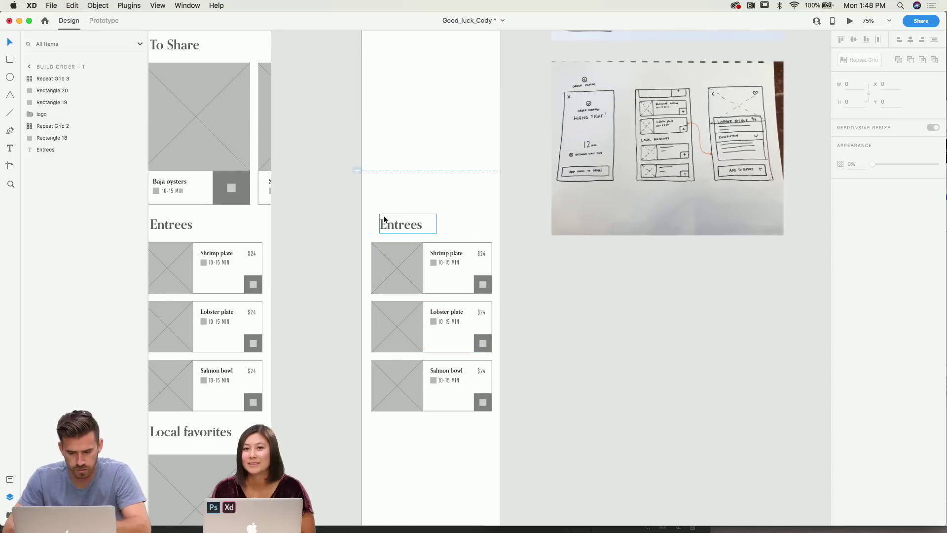
# Move the Entrees heading and its three cards up the copied artboard to Y 100, and delete the heading.
pyautogui.click(383, 218)
pyautogui.keyDown('shift'); pyautogui.click(425, 320); pyautogui.keyUp('shift')
pyautogui.moveTo(442, 417); pyautogui.dragTo(446, 333)
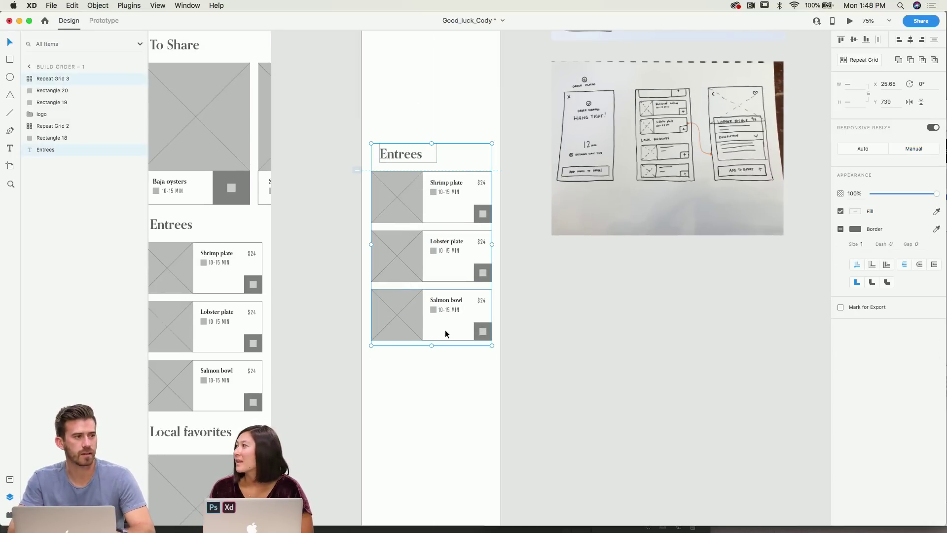
pyautogui.scroll(5, 445, 329)
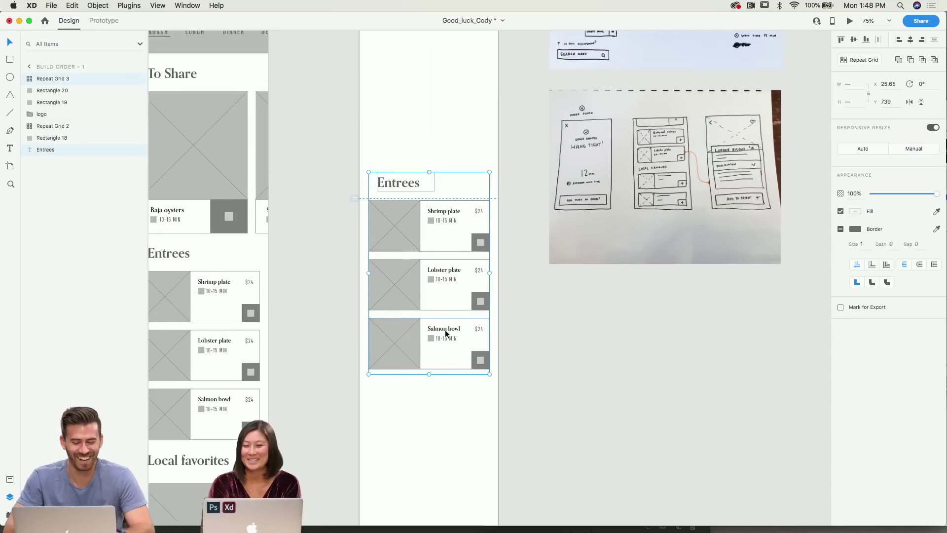
pyautogui.moveTo(442, 311); pyautogui.dragTo(442, 147)
pyautogui.scroll(3, 441, 147)
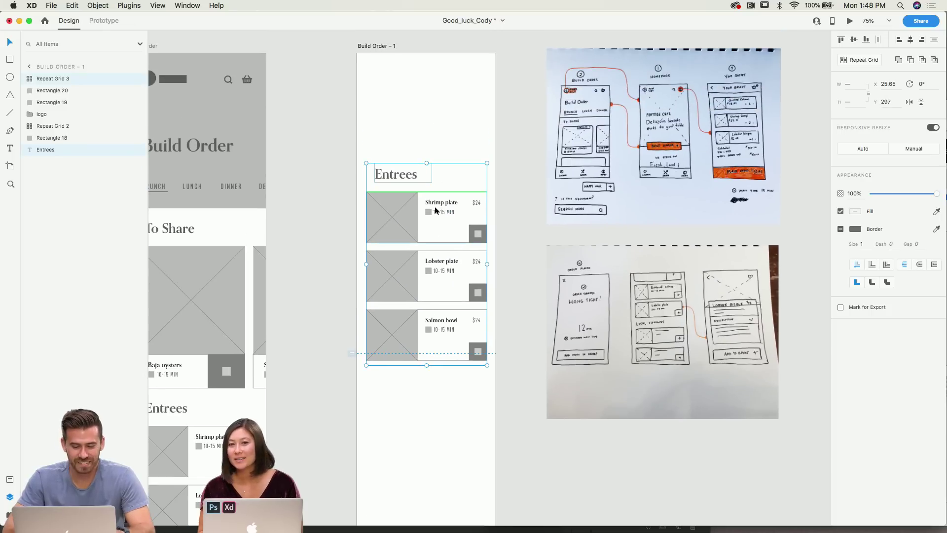
pyautogui.moveTo(434, 210); pyautogui.dragTo(427, 140)
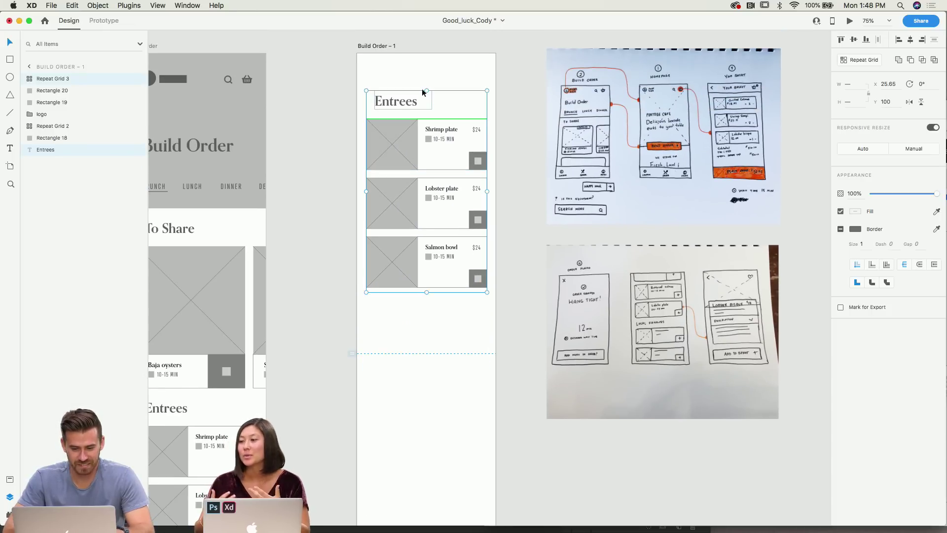
pyautogui.click(407, 108)
pyautogui.press('BackSpace')
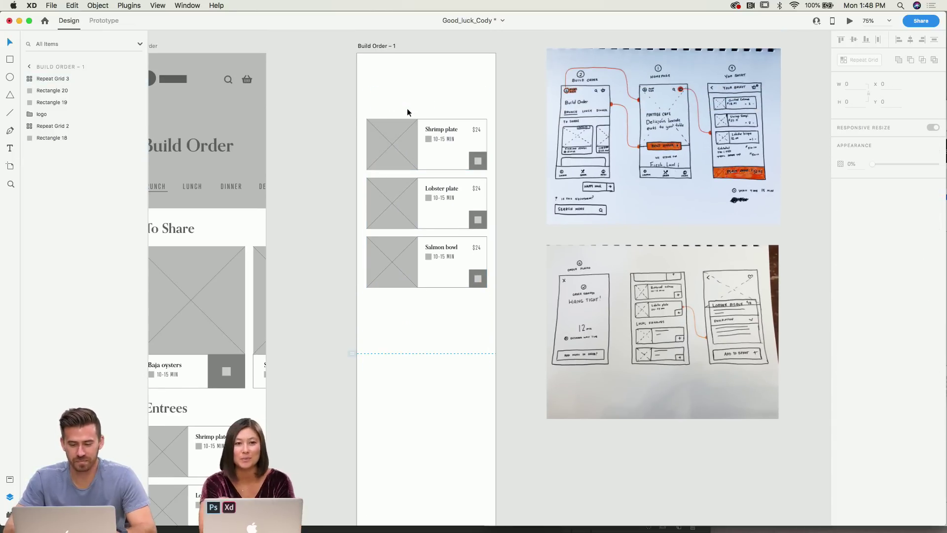
# Examine the sketched Your Basket screen and compare its header with the copied artboard's empty upper area.
pyautogui.click(457, 120)
pyautogui.click(442, 107)
pyautogui.press('super+1')
pyautogui.hscroll(-10, 443, 107)
pyautogui.scroll(3, 443, 107)
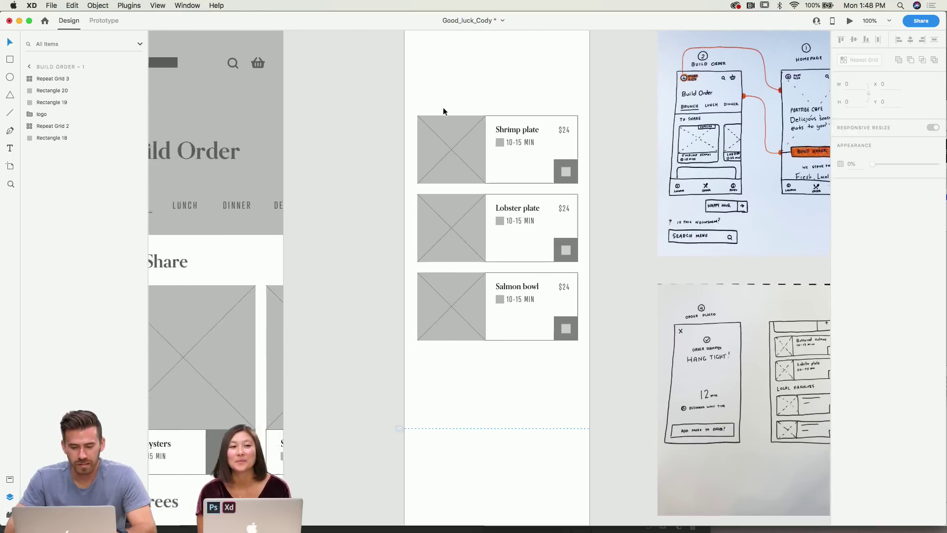
pyautogui.hscroll(10, 443, 107)
pyautogui.scroll(1, 443, 107)
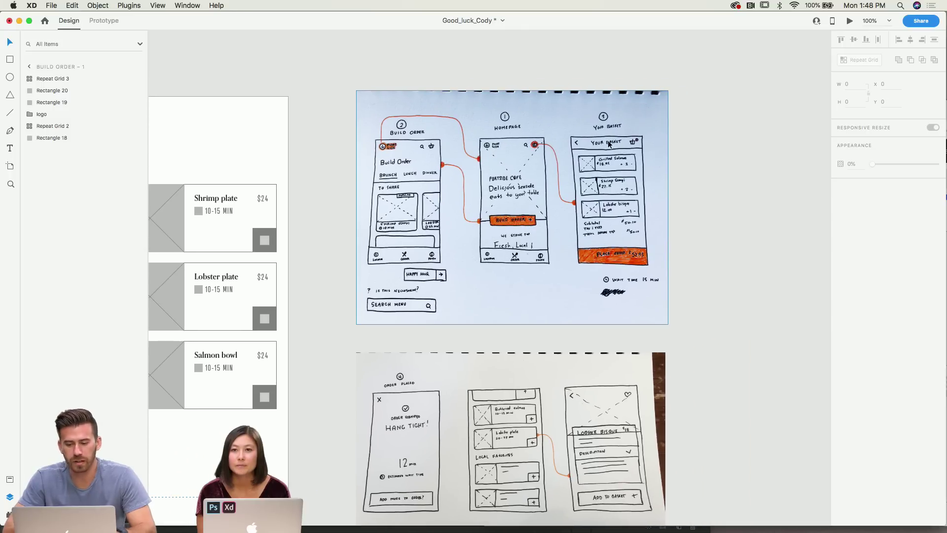
pyautogui.hscroll(-8, 607, 140)
pyautogui.scroll(-1, 643, 141)
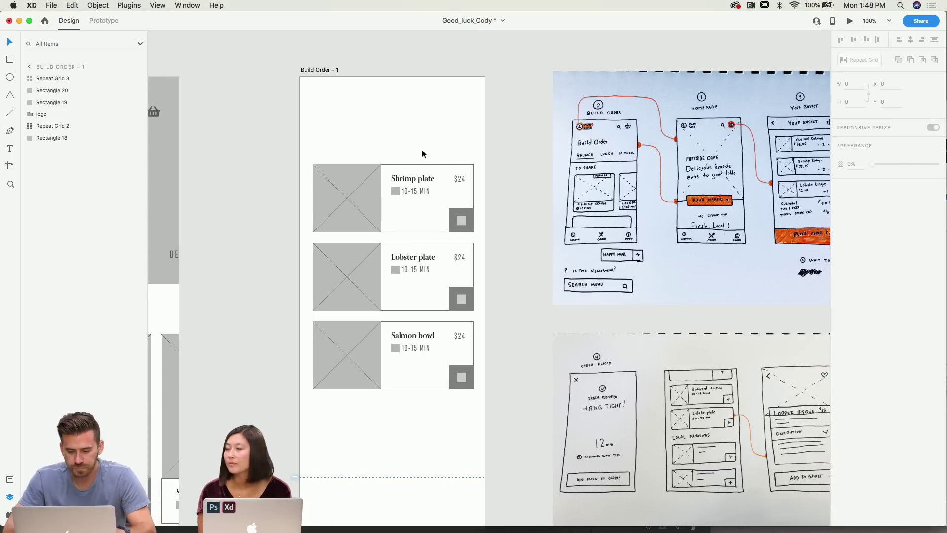
# Draw a borderless 375 by 93 header rectangle at the very start of the copied artboard, filled with #D6D6D6.
pyautogui.click(10, 60)
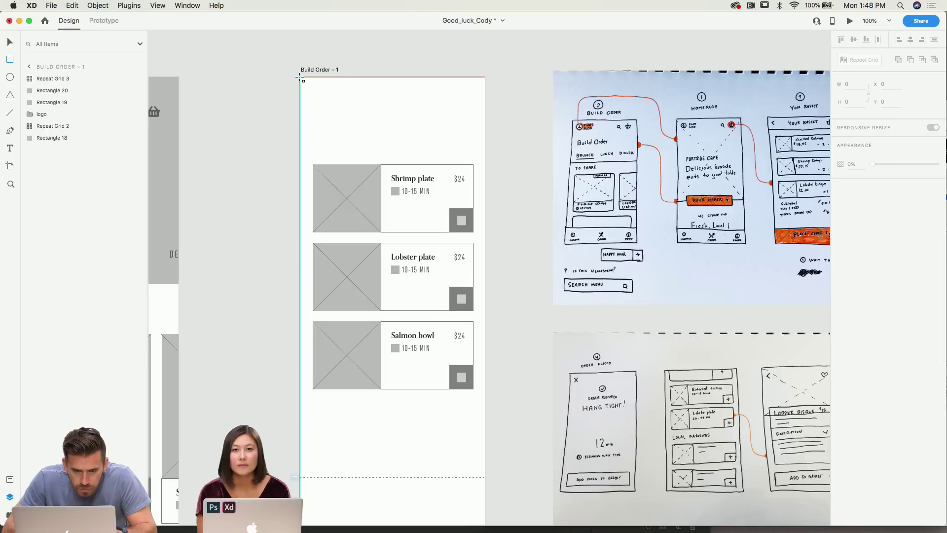
pyautogui.moveTo(299, 77); pyautogui.dragTo(367, 101)
pyautogui.moveTo(462, 109)
pyautogui.mouseDown()
pyautogui.moveTo(484, 110)
pyautogui.moveTo(485, 123)
pyautogui.mouseUp()
pyautogui.click(841, 247)
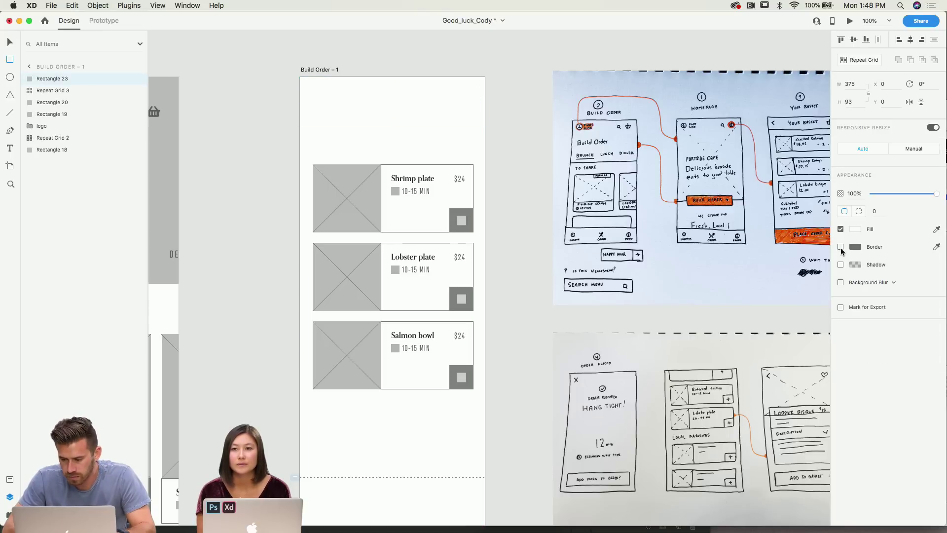
pyautogui.click(855, 229)
pyautogui.moveTo(738, 188); pyautogui.dragTo(730, 195)
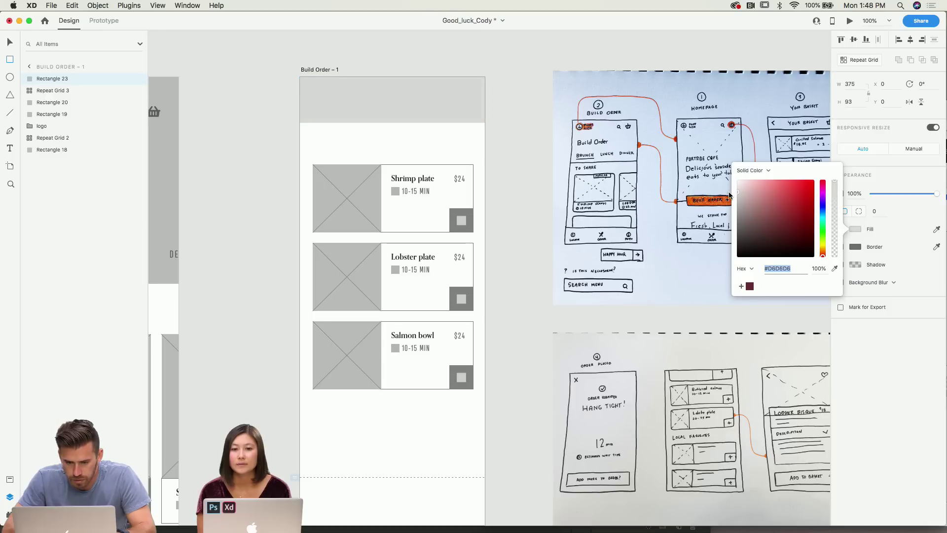
pyautogui.hscroll(-5, 477, 184)
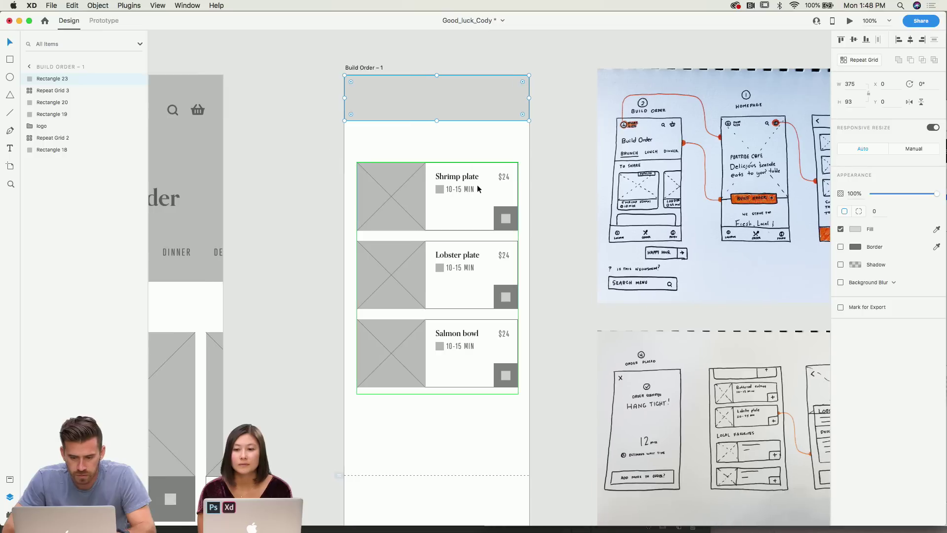
# Copy the Shrimp plate title out of its card and place the copy in the gray header at X 141, Y 33.
pyautogui.doubleClick(478, 181)
pyautogui.doubleClick(478, 179)
pyautogui.doubleClick(464, 179)
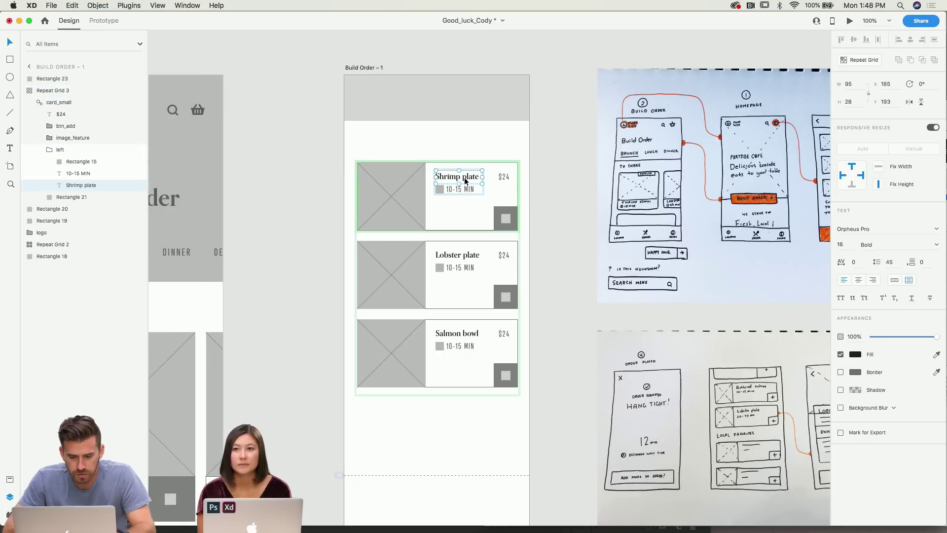
pyautogui.scroll(3, 465, 180)
pyautogui.click(462, 168)
pyautogui.write('Shrimp plate')
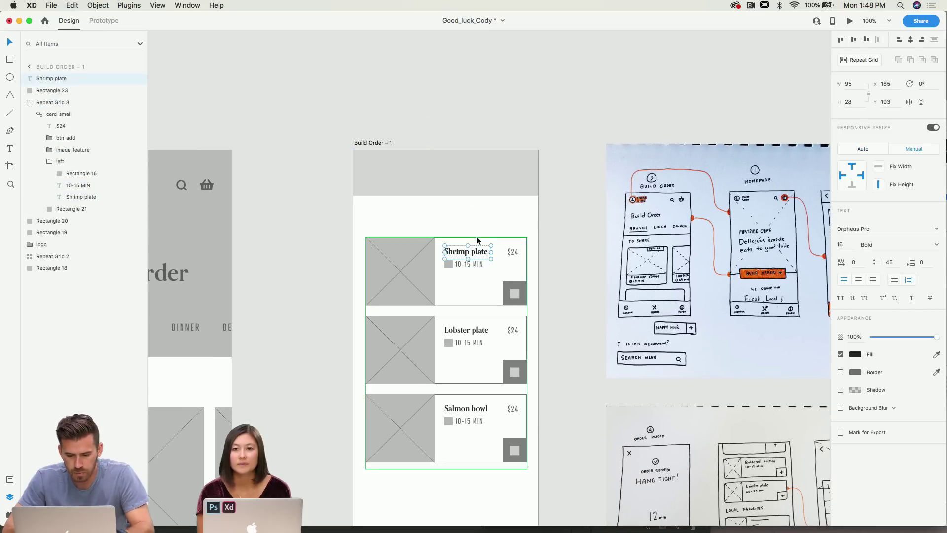
pyautogui.moveTo(470, 243); pyautogui.dragTo(458, 195)
# Replace the copied header title's text with "Your basket".
pyautogui.scroll(5, 452, 176)
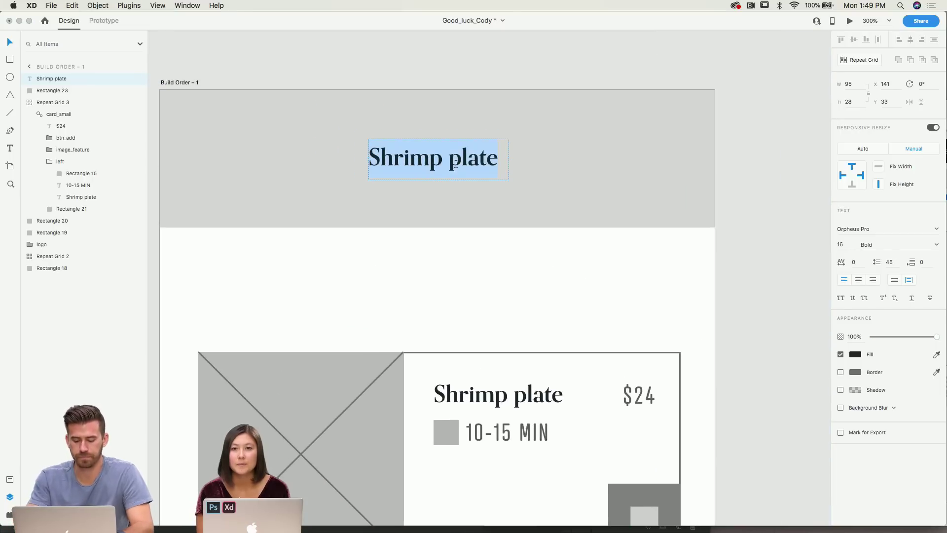
pyautogui.write('Your baske')
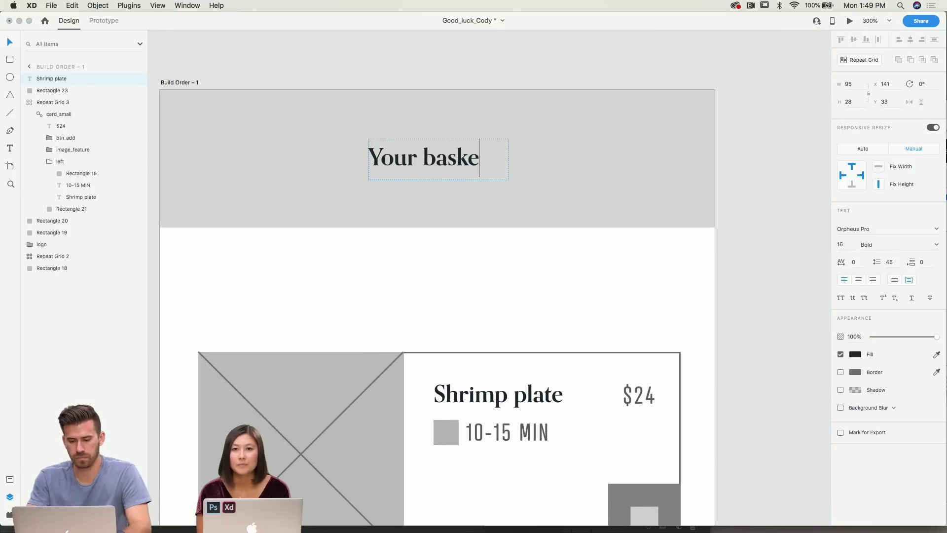
pyautogui.write('t')
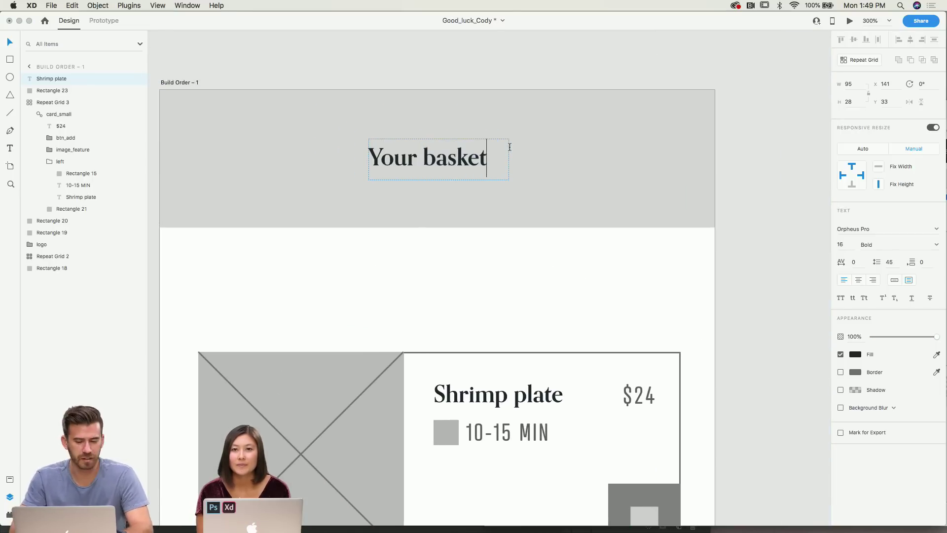
pyautogui.press('Escape')
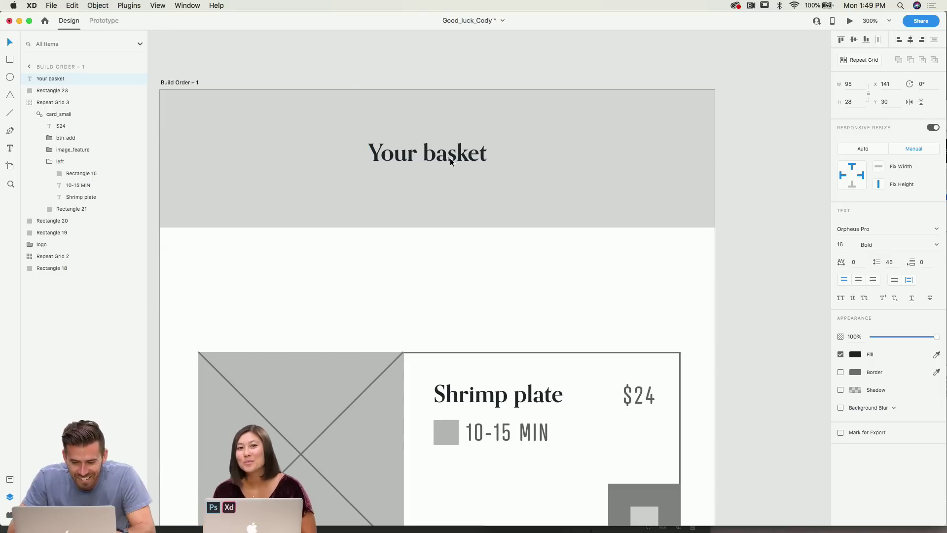
# Reposition the "Your basket" title in the gray header to X 139, Y 33.
pyautogui.hscroll(-2, 439, 200)
pyautogui.hscroll(-2, 438, 203)
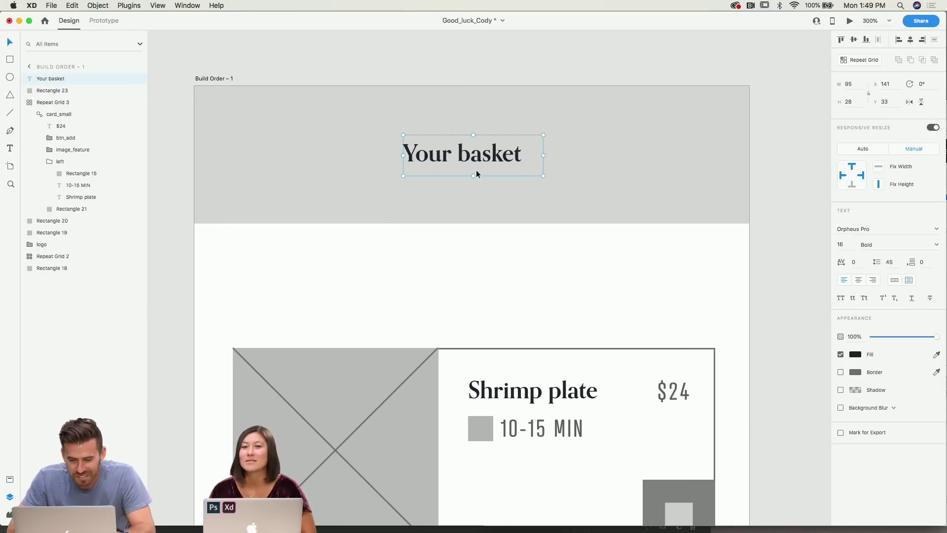
pyautogui.click(473, 218)
pyautogui.moveTo(489, 158); pyautogui.dragTo(484, 157)
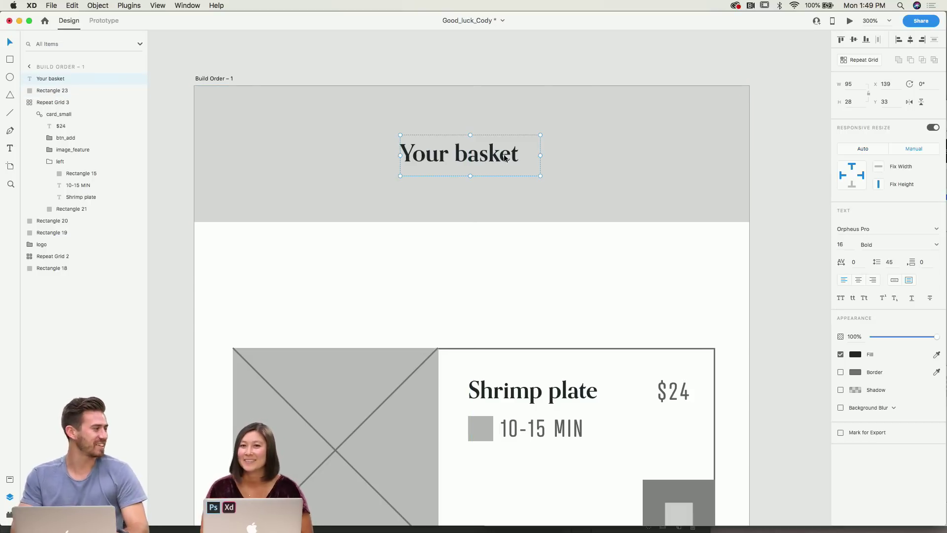
pyautogui.click(530, 76)
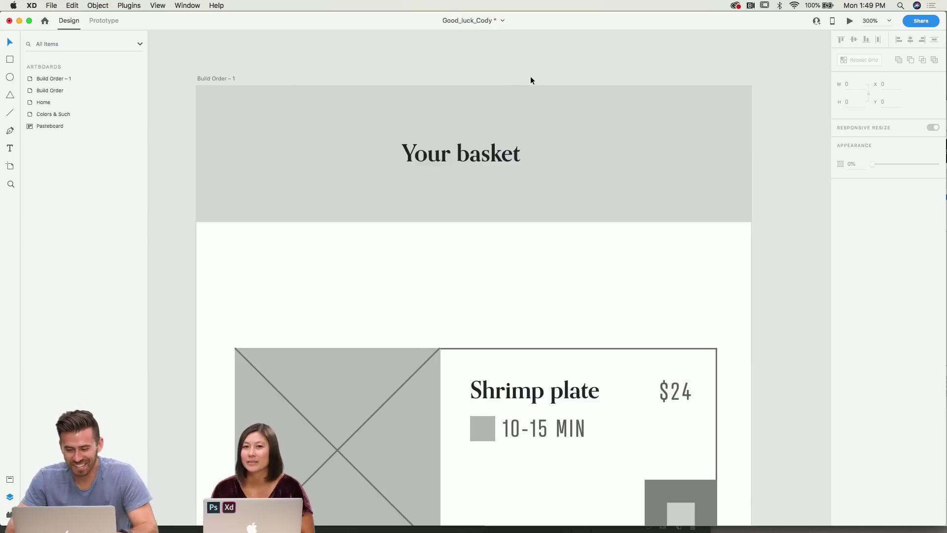
# Build a back chevron in the header from a 13 by 13 diagonal line with border size 2 and a vertically flipped copy directly beneath it.
pyautogui.moveTo(301, 123)
pyautogui.mouseDown()
pyautogui.moveTo(272, 150)
pyautogui.moveTo(288, 162)
pyautogui.mouseUp()
pyautogui.press('super+z')
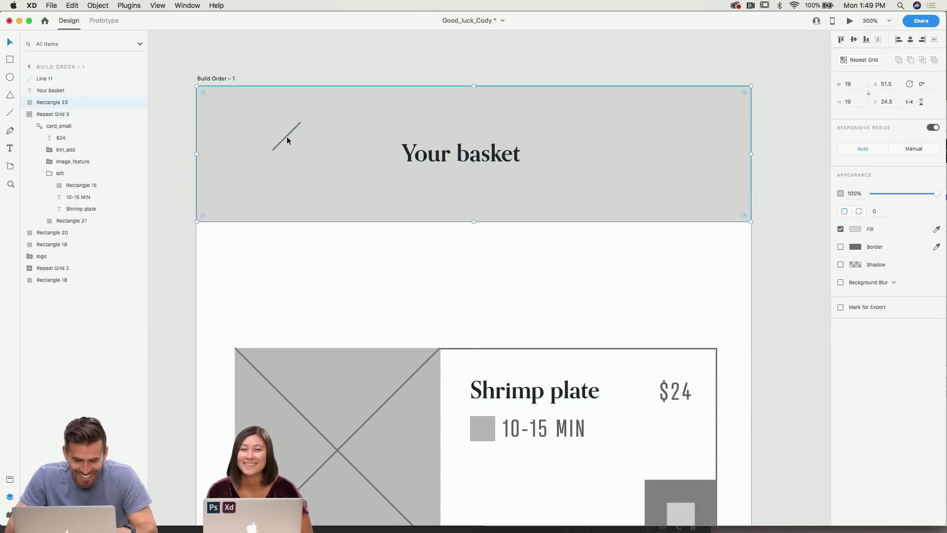
pyautogui.click(286, 136)
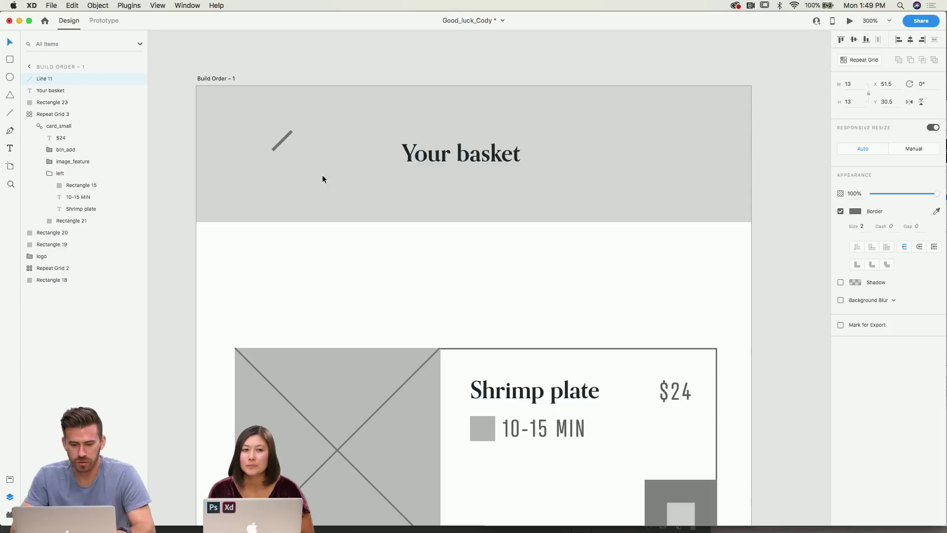
pyautogui.moveTo(283, 137); pyautogui.dragTo(281, 159)
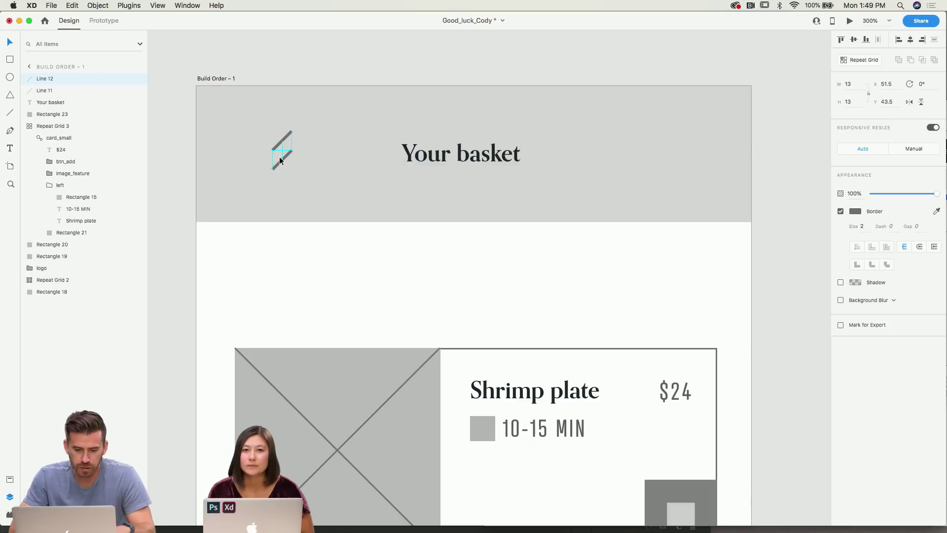
pyautogui.click(920, 103)
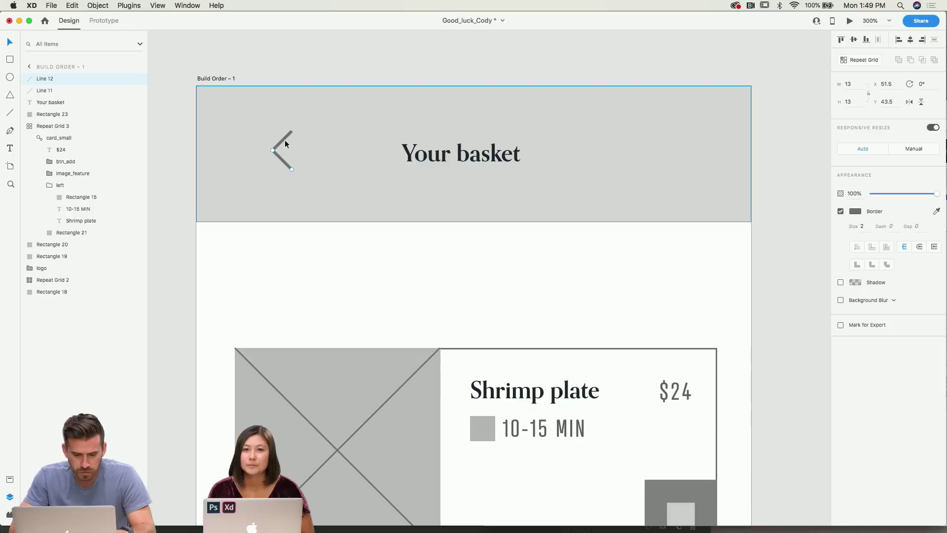
# Group the two chevron lines in the header and name the group btn_back.
pyautogui.click(27, 126)
pyautogui.click(262, 96)
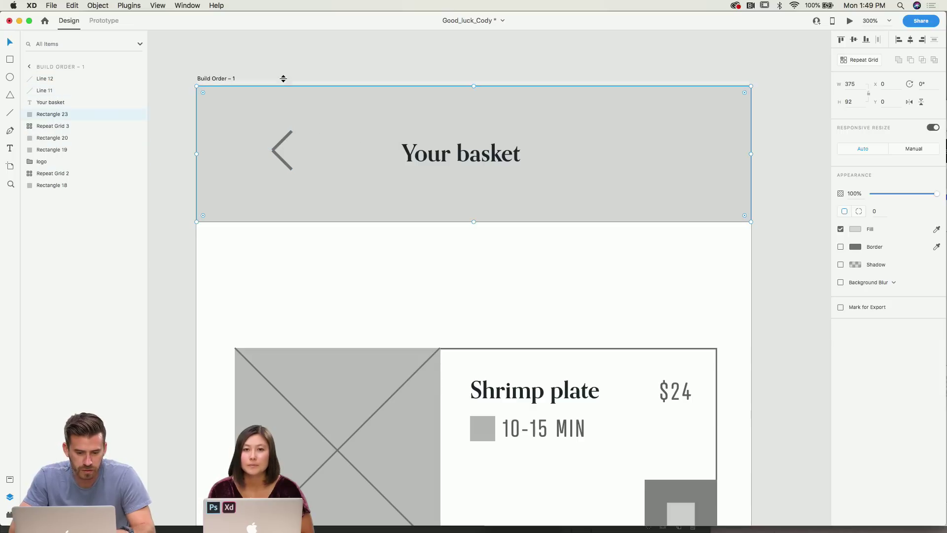
pyautogui.press('super+equal')
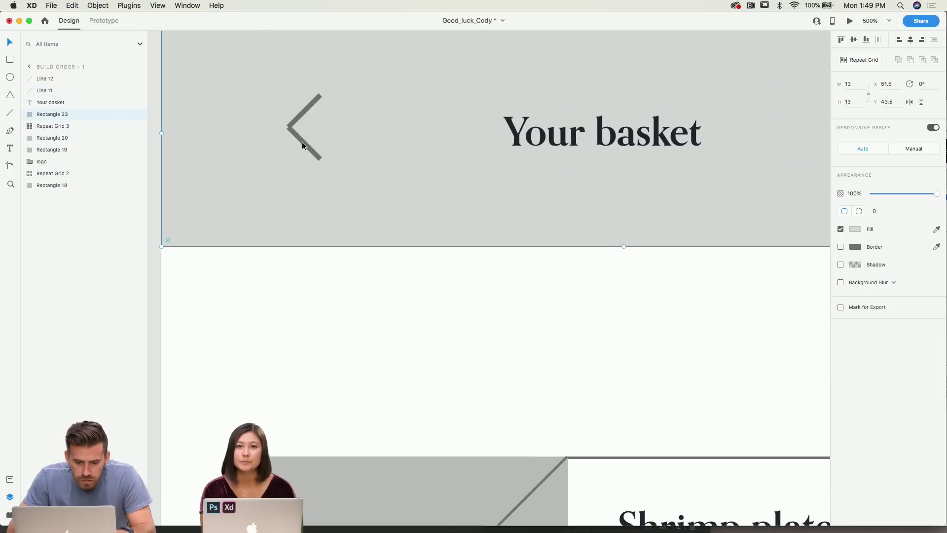
pyautogui.click(302, 140)
pyautogui.keyDown('shift'); pyautogui.click(303, 109); pyautogui.keyUp('shift')
pyautogui.rightClick(304, 109)
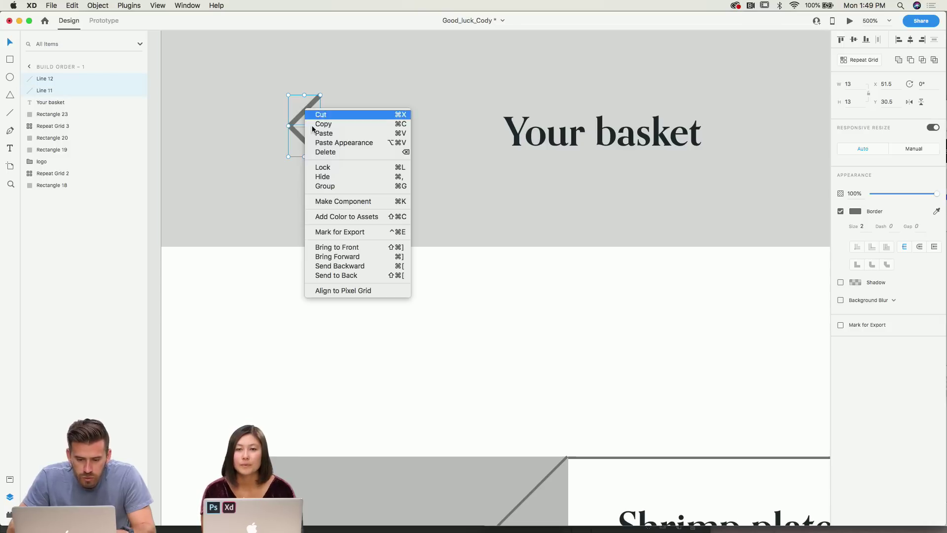
pyautogui.click(333, 186)
pyautogui.doubleClick(62, 79)
pyautogui.write('b')
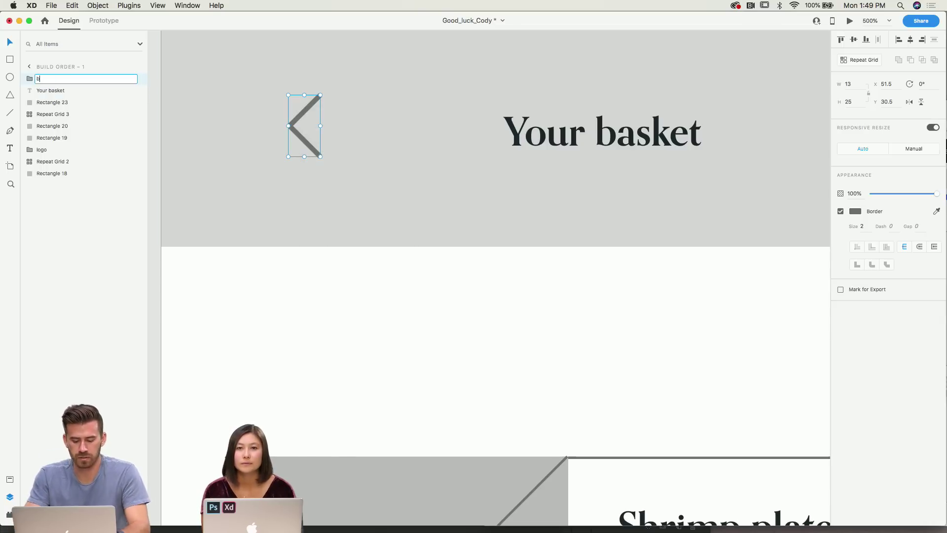
pyautogui.write('tn_back')
pyautogui.press('Return')
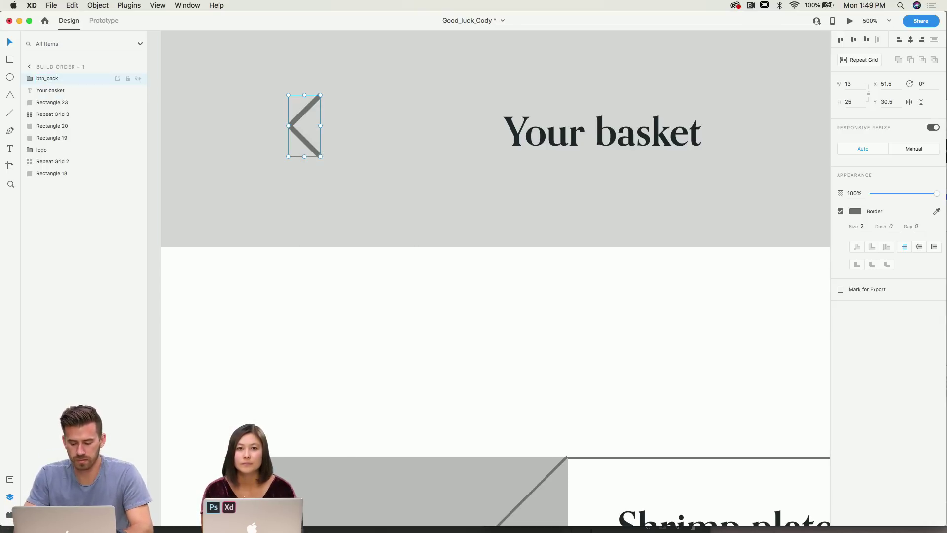
# Move the btn_back chevron to X 25.5, Y 30.5, in line with the image edge of the cards.
pyautogui.press('super+minus')
pyautogui.moveTo(380, 173); pyautogui.dragTo(342, 180)
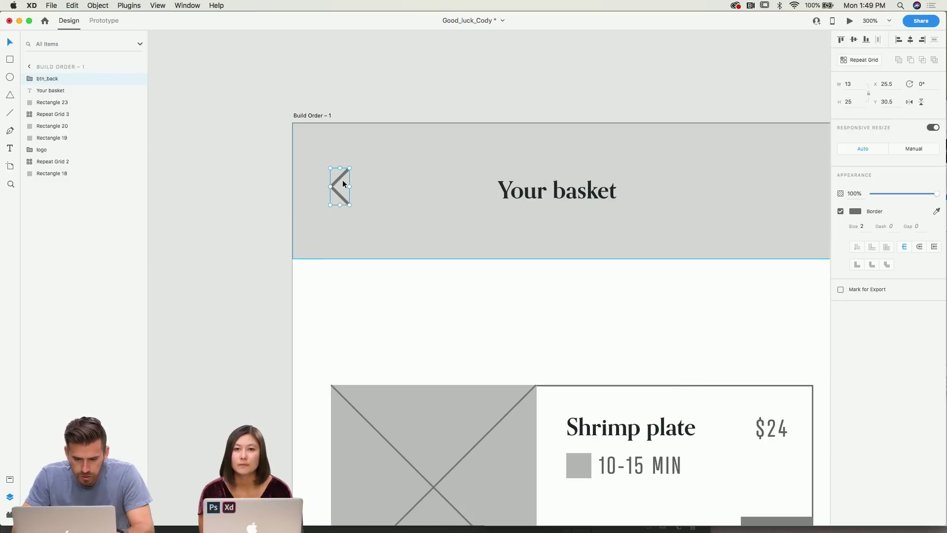
pyautogui.press('super+minus')
pyautogui.press('super+minus')
pyautogui.scroll(-2, 346, 222)
pyautogui.hscroll(-2, 345, 222)
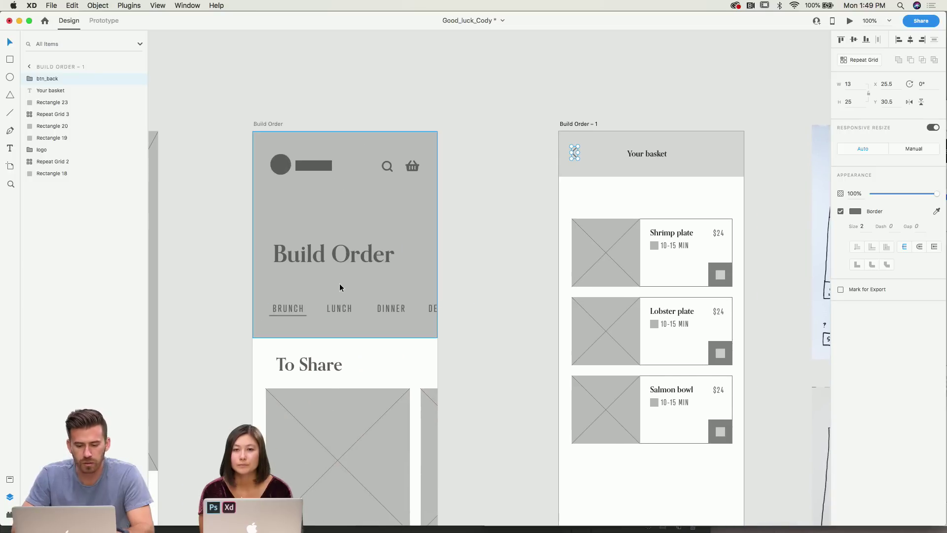
pyautogui.hscroll(1, 492, 208)
pyautogui.scroll(1, 492, 207)
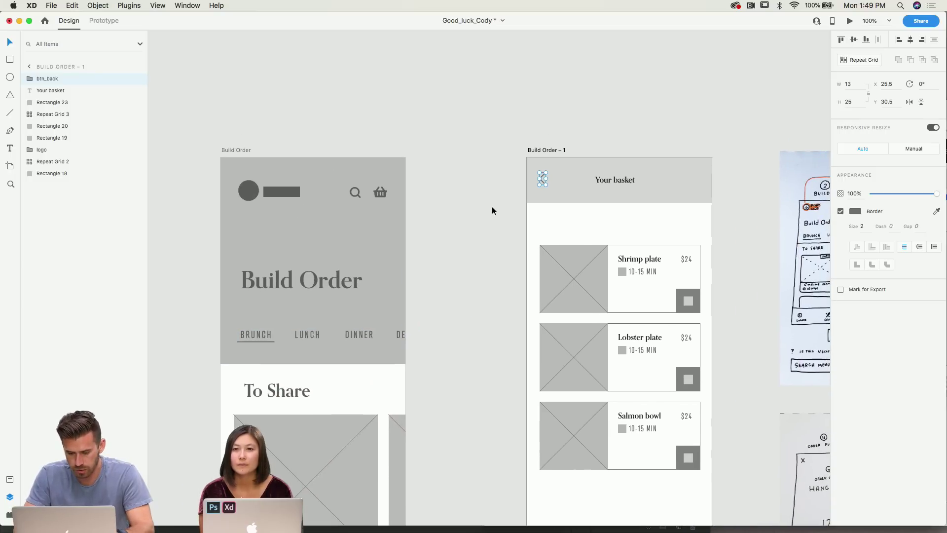
# Reduce the height of the "Your basket" title's text box to 23.
pyautogui.press('super+plus')
pyautogui.hscroll(4, 492, 206)
pyautogui.scroll(2, 492, 206)
pyautogui.click(578, 146)
pyautogui.hscroll(3, 577, 146)
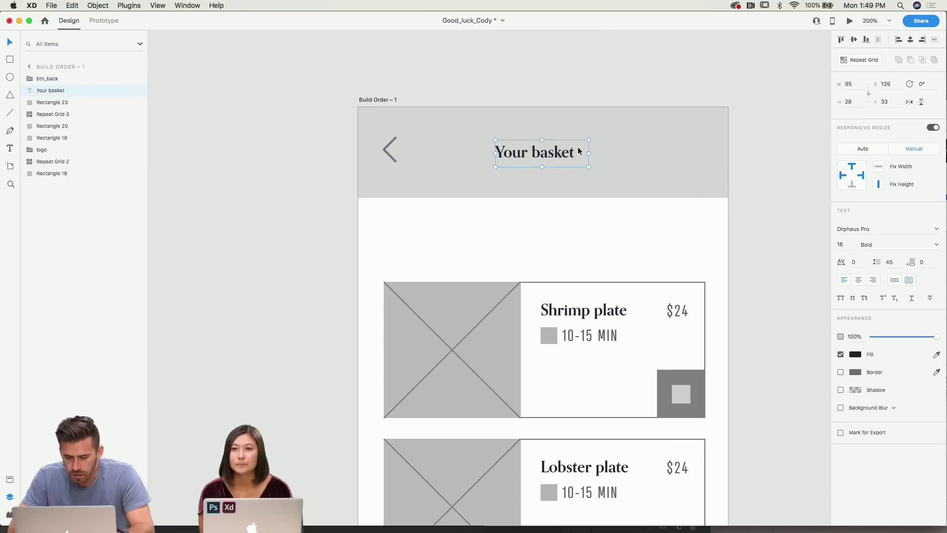
pyautogui.doubleClick(528, 167)
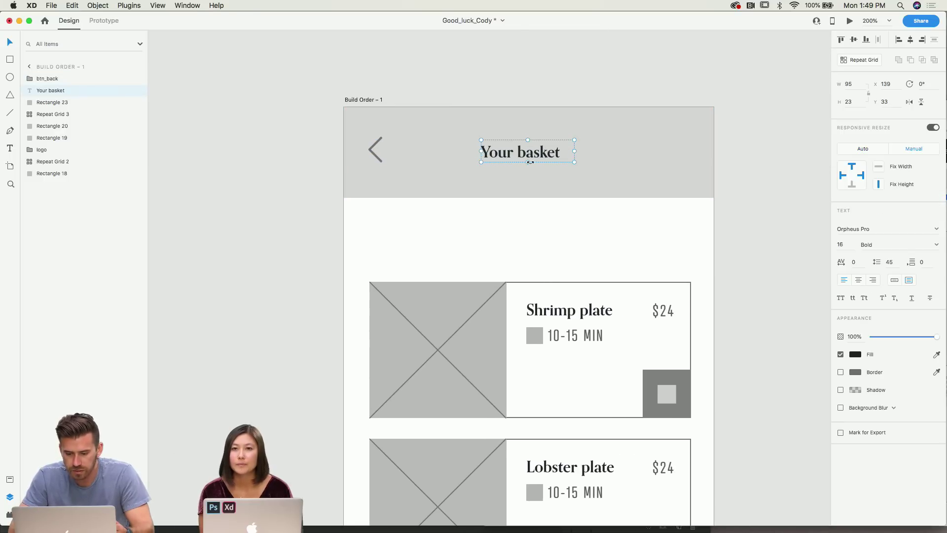
# Draw a borderless 32 by 32 square at X 309, Y 33 in the header, opposite the back chevron.
pyautogui.hscroll(1, 530, 164)
pyautogui.scroll(1, 529, 164)
pyautogui.click(642, 163)
pyautogui.hscroll(3, 642, 162)
pyautogui.scroll(1, 642, 162)
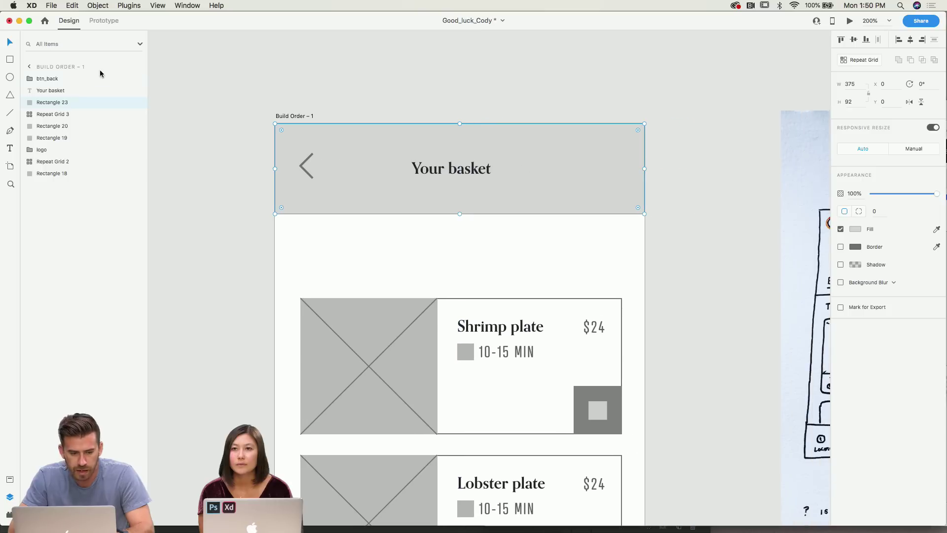
pyautogui.moveTo(579, 157); pyautogui.dragTo(612, 188)
pyautogui.click(840, 246)
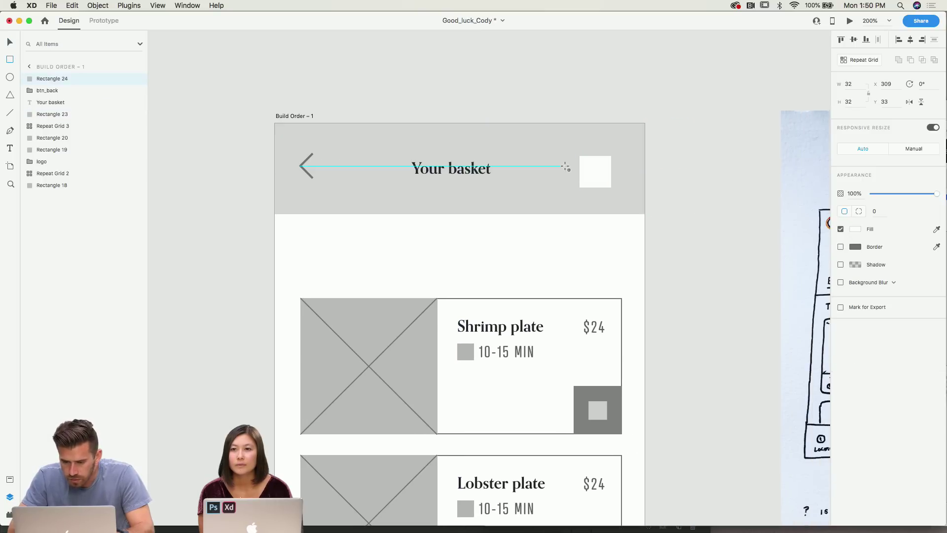
# Fill the small header square with a medium gray and move it to X 315, Y 30.
pyautogui.click(10, 42)
pyautogui.click(857, 229)
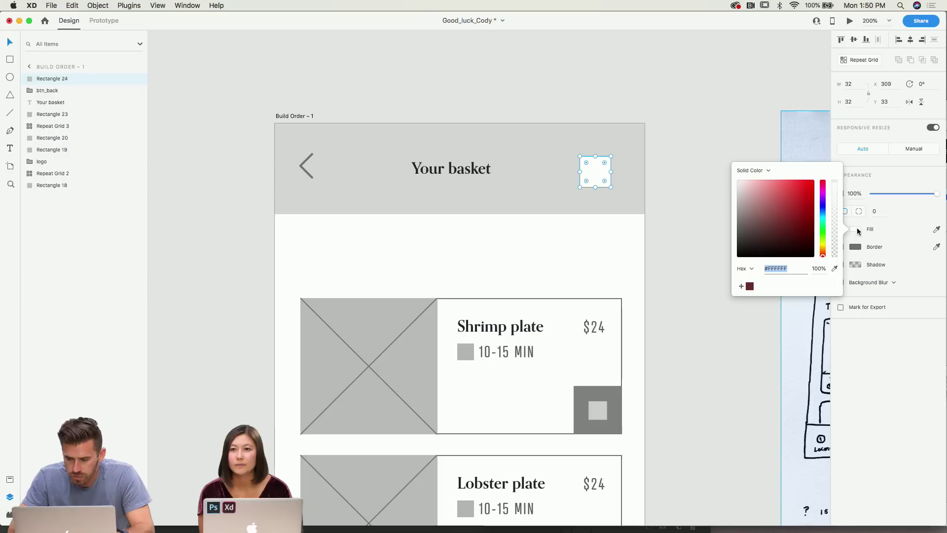
pyautogui.moveTo(742, 194); pyautogui.dragTo(727, 201)
pyautogui.click(587, 165)
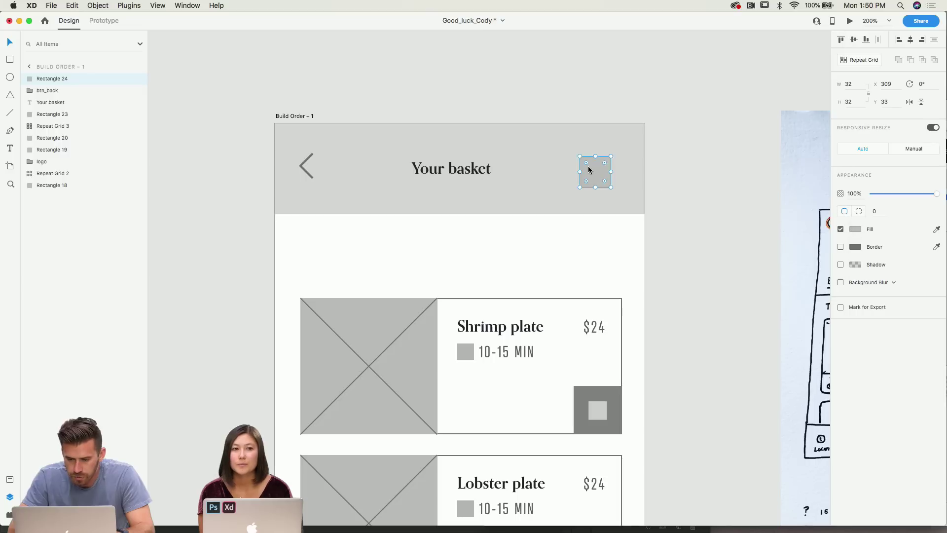
pyautogui.moveTo(588, 165); pyautogui.dragTo(593, 167)
# Copy the $24 price out of the Shrimp plate card and place the copy under the header square at X 315, Y 66.
pyautogui.doubleClick(594, 324)
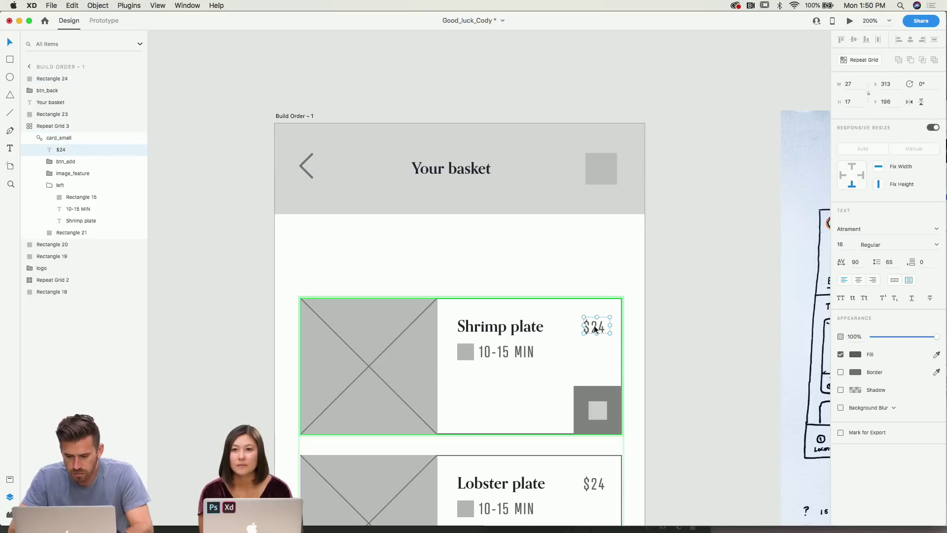
pyautogui.press('super+c')
pyautogui.click(600, 177)
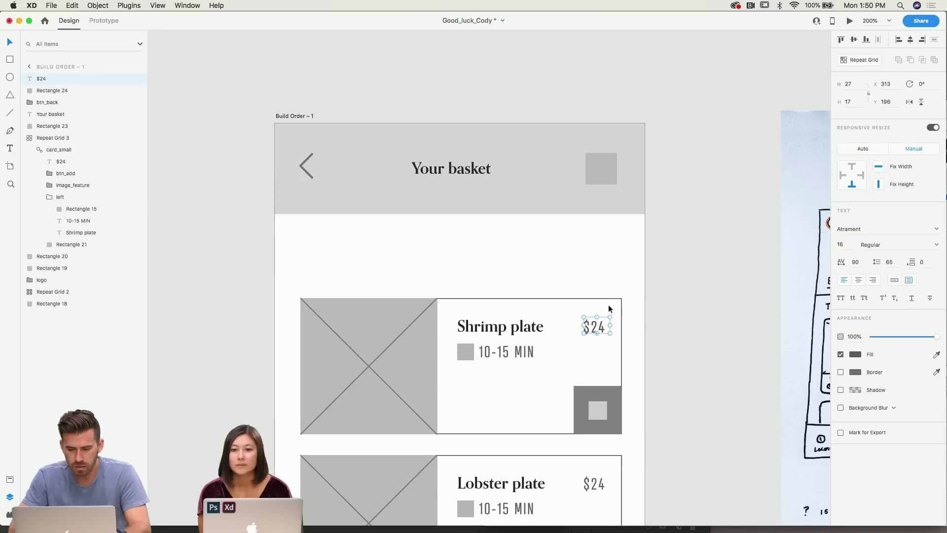
pyautogui.press('super+v')
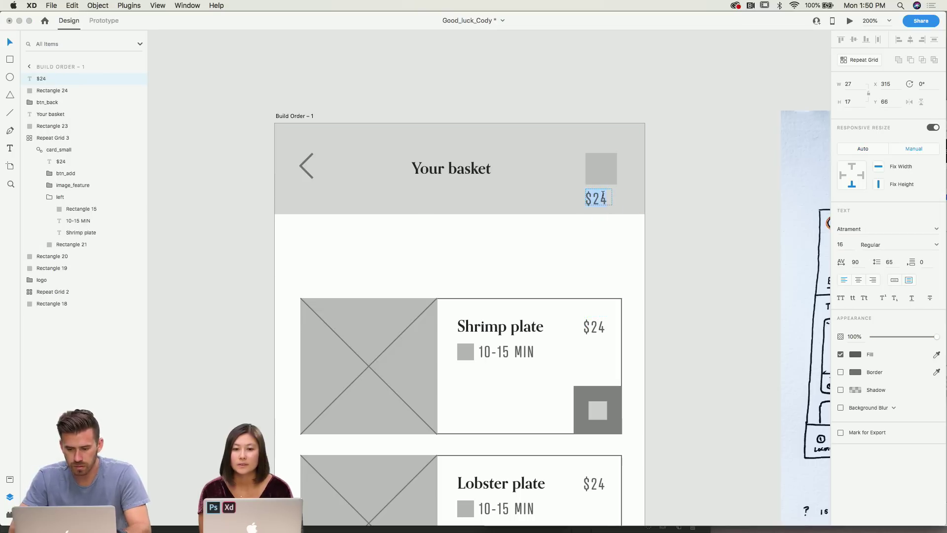
# Replace the copied price's text in the header with "3".
pyautogui.scroll(-5, 691, 229)
pyautogui.scroll(-1, 690, 229)
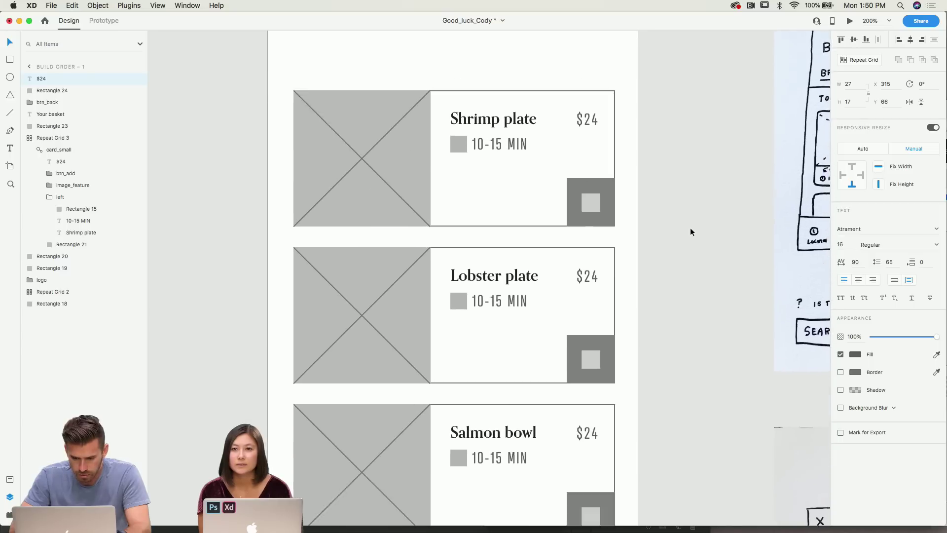
pyautogui.scroll(5, 690, 230)
pyautogui.doubleClick(584, 166)
pyautogui.write('3')
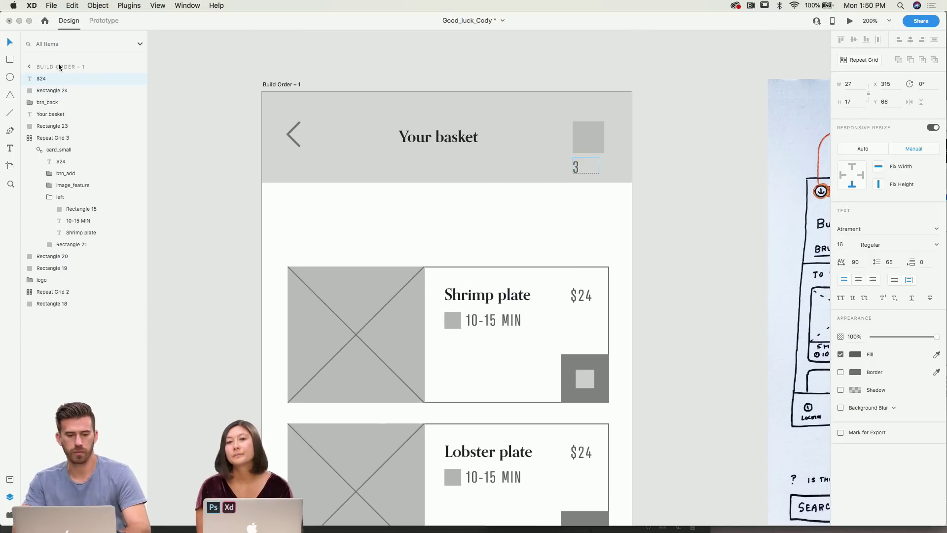
pyautogui.press('Escape')
# Move the 3 onto the gray square, center its text, and align it with the square's vertical middle.
pyautogui.moveTo(583, 161); pyautogui.dragTo(589, 142)
pyautogui.click(858, 279)
pyautogui.keyDown('shift'); pyautogui.click(598, 130); pyautogui.keyUp('shift')
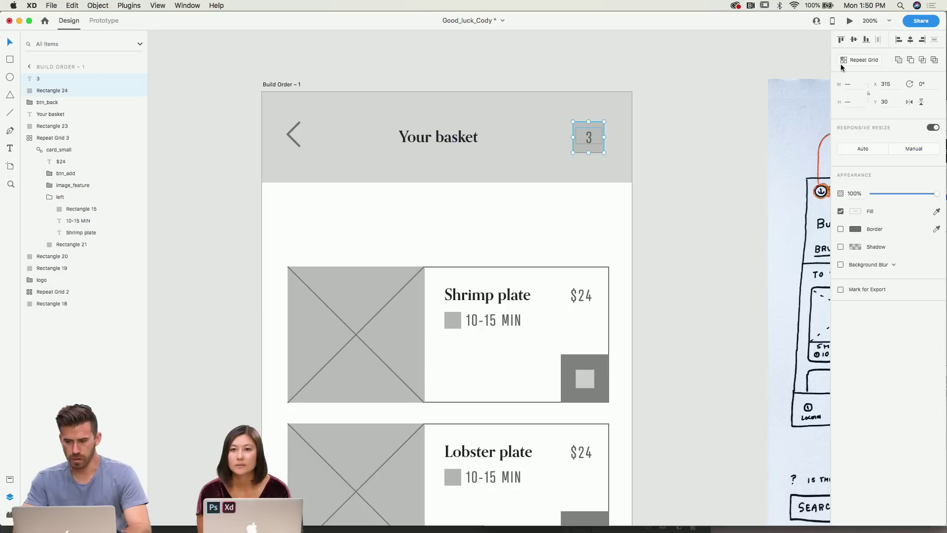
pyautogui.click(853, 41)
pyautogui.click(644, 107)
pyautogui.click(594, 136)
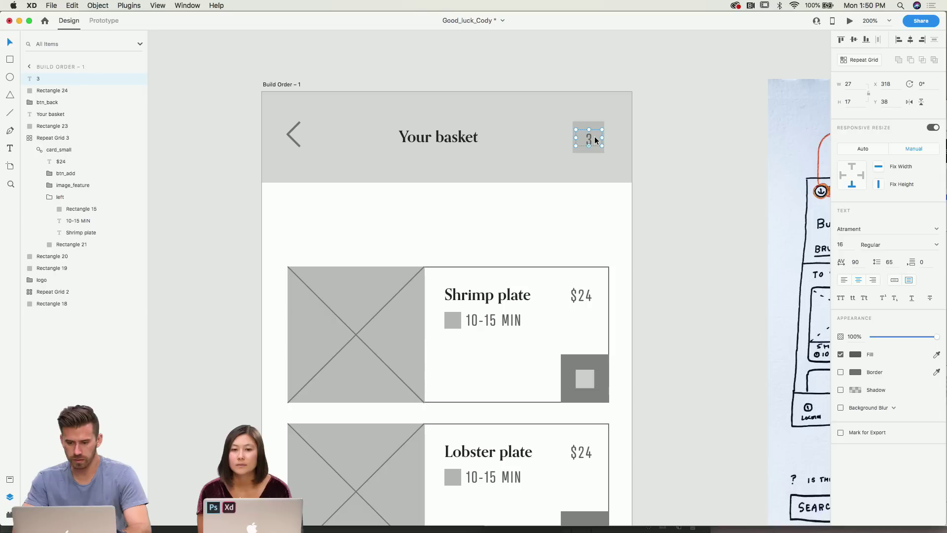
pyautogui.click(660, 145)
pyautogui.scroll(1, 661, 146)
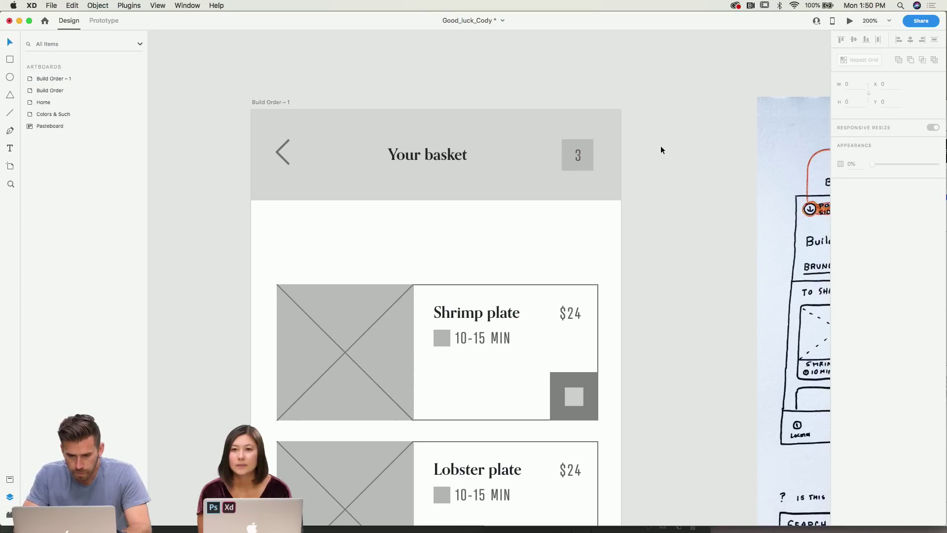
# Move the "Your basket" title to X 140, Y 33 in the header.
pyautogui.press('super+1')
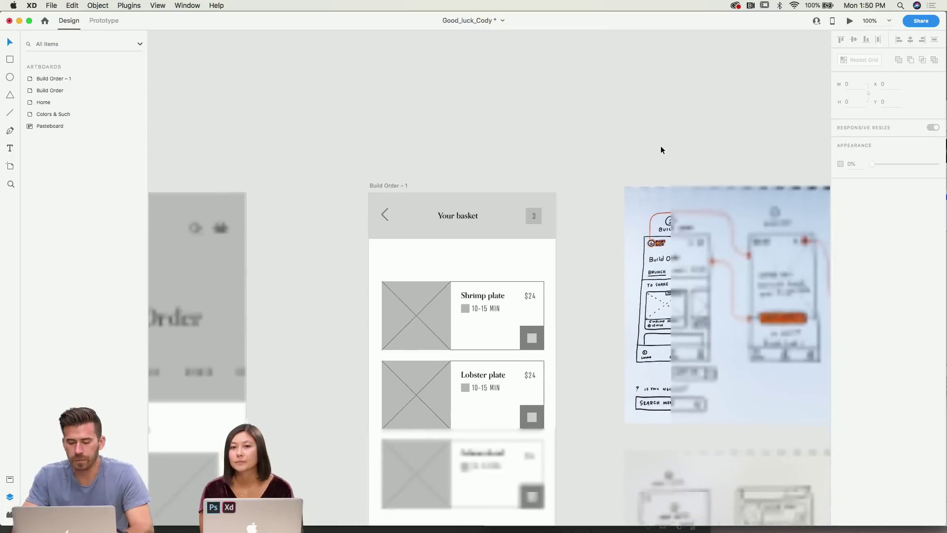
pyautogui.scroll(-1, 588, 158)
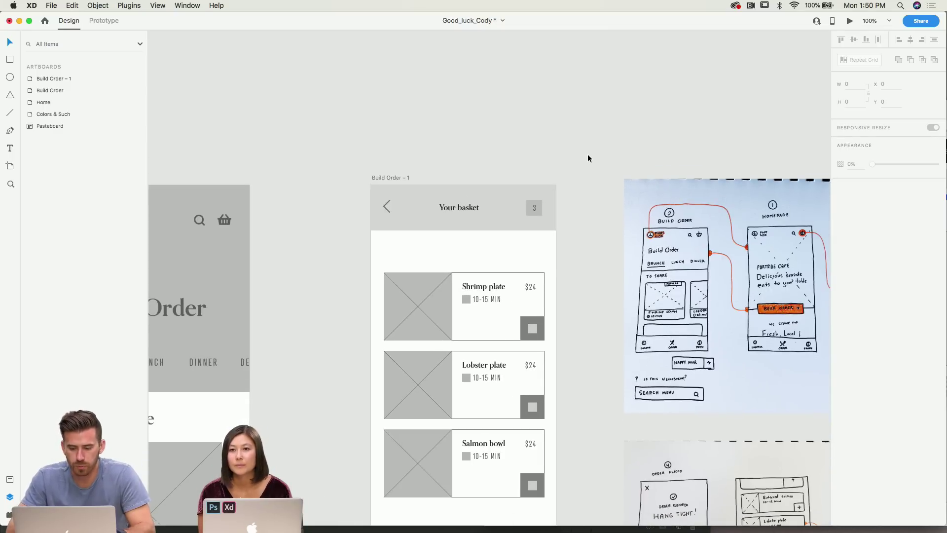
pyautogui.click(427, 299)
pyautogui.scroll(-2, 461, 196)
pyautogui.click(464, 180)
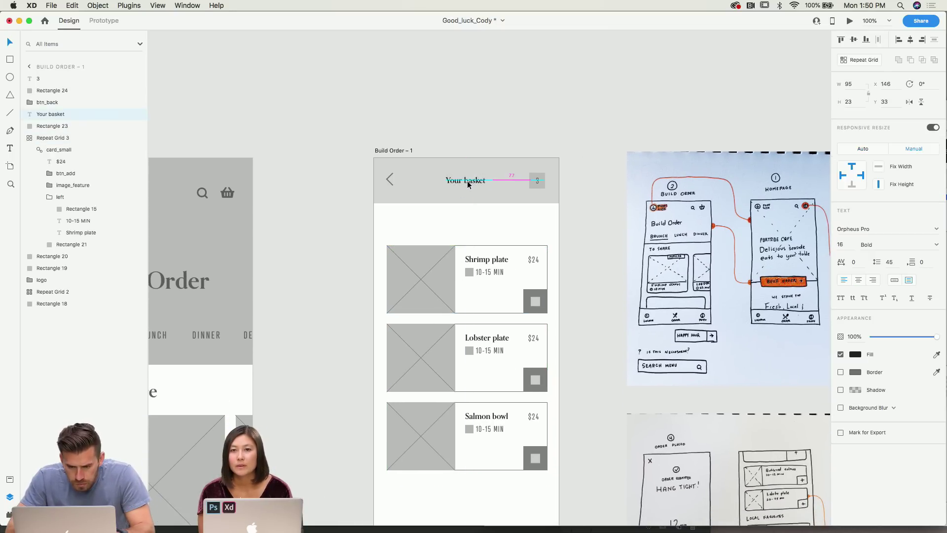
# Examine the Your Basket screen in the sketch, including its header, basket badge and item cards.
pyautogui.press('super+2')
pyautogui.hscroll(10, 466, 179)
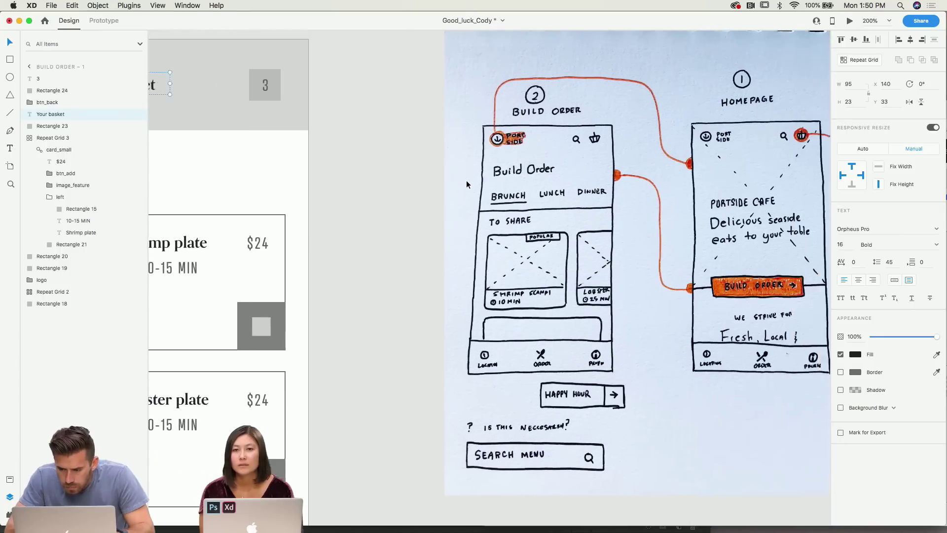
pyautogui.hscroll(3, 467, 184)
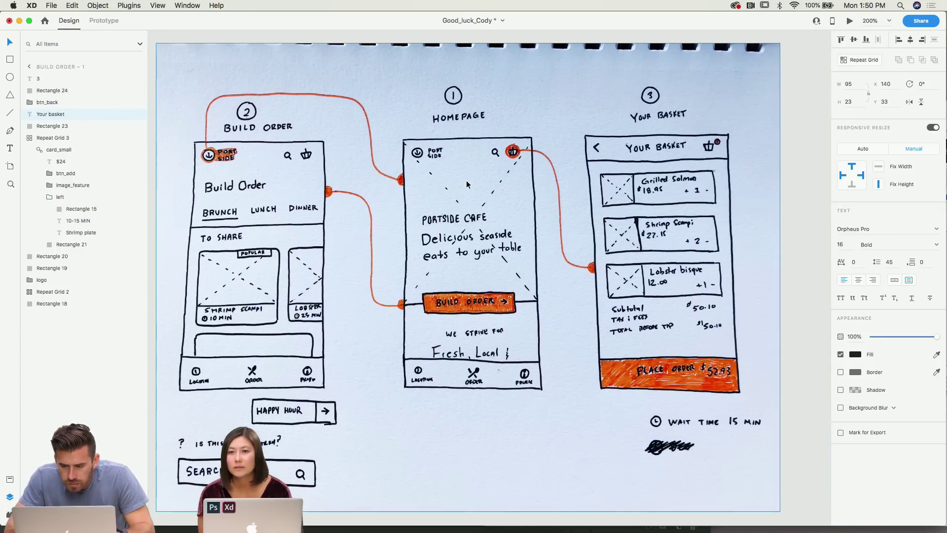
pyautogui.hscroll(5, 467, 183)
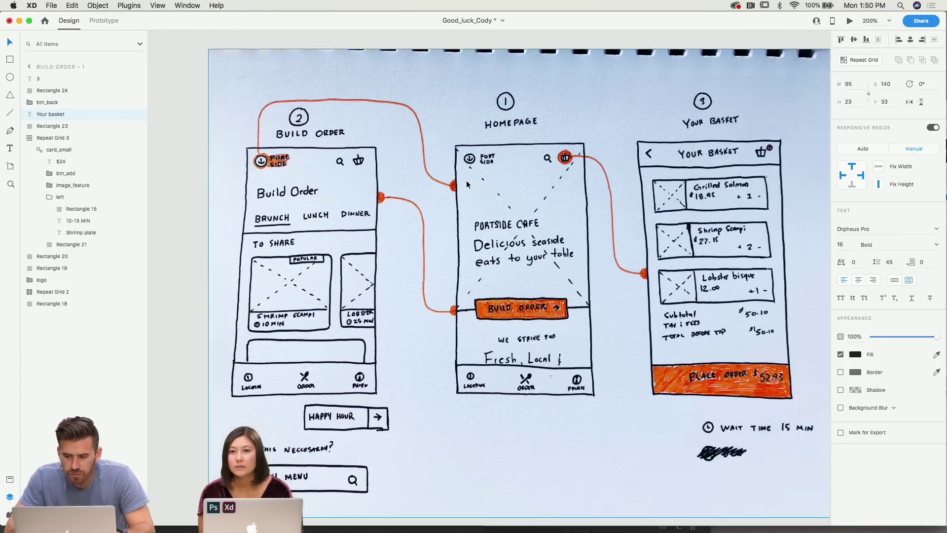
pyautogui.scroll(5, 466, 179)
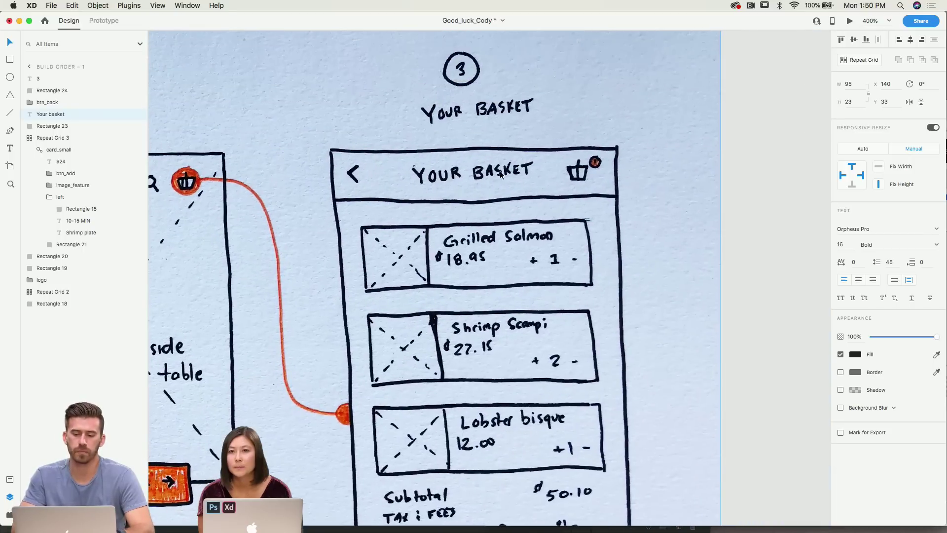
pyautogui.hscroll(-3, 570, 181)
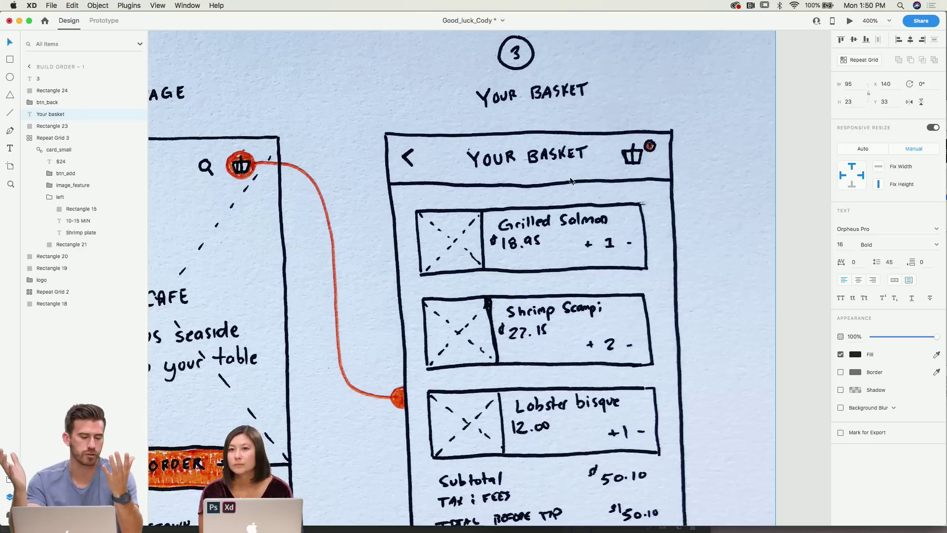
pyautogui.press('super+2')
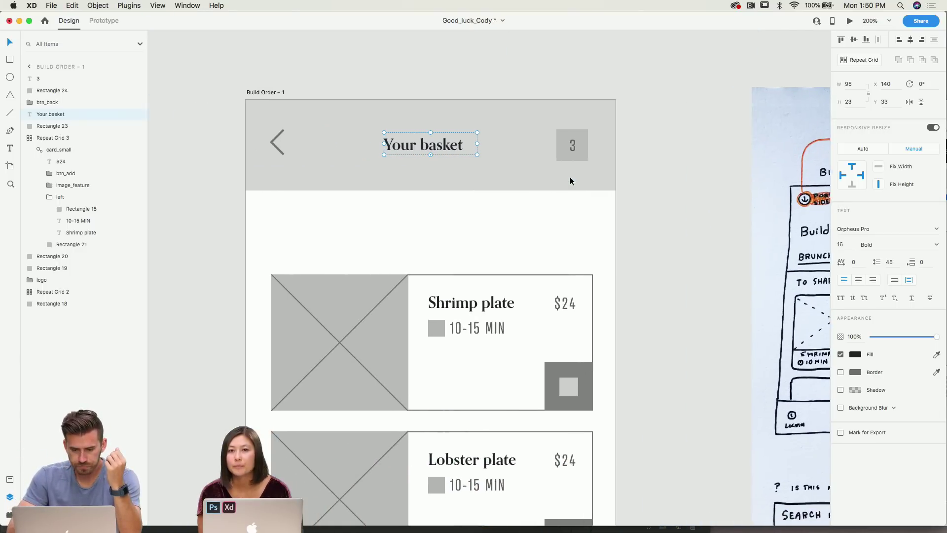
# Move the repeat grid of food cards up beneath the Your basket header, at X 25.65, Y 122.65.
pyautogui.click(573, 145)
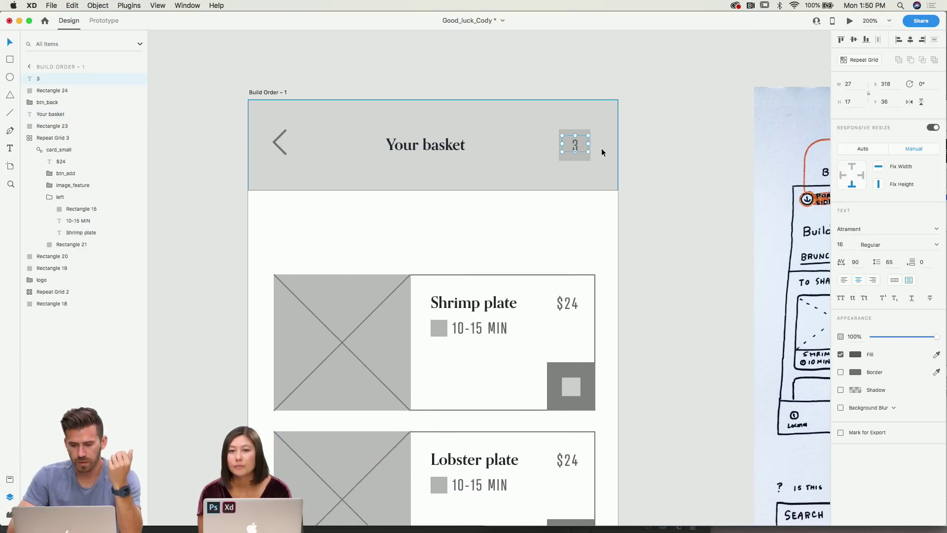
pyautogui.click(620, 189)
pyautogui.click(530, 290)
pyautogui.moveTo(527, 321); pyautogui.dragTo(489, 291)
pyautogui.press('super+1')
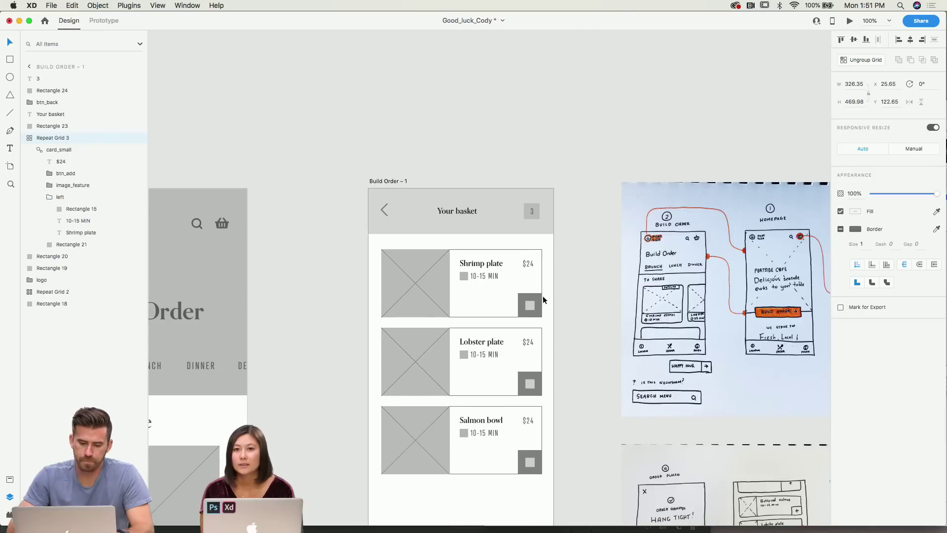
pyautogui.click(573, 288)
# Shorten the repeat grid of food cards to a height of about 468 at its lower edge.
pyautogui.scroll(-3, 572, 287)
pyautogui.scroll(-3, 569, 286)
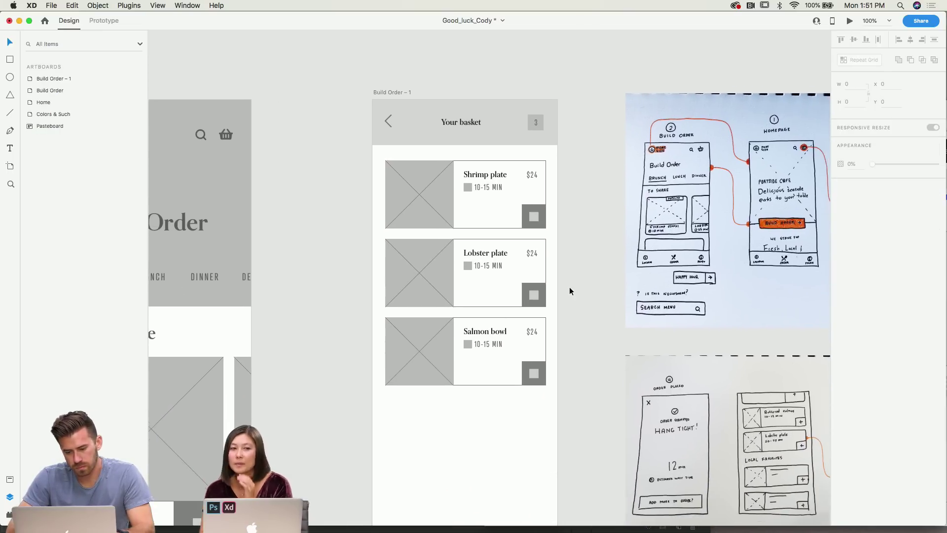
pyautogui.click(537, 282)
pyautogui.moveTo(470, 373)
pyautogui.mouseDown()
pyautogui.moveTo(469, 431)
pyautogui.moveTo(469, 372)
pyautogui.mouseUp()
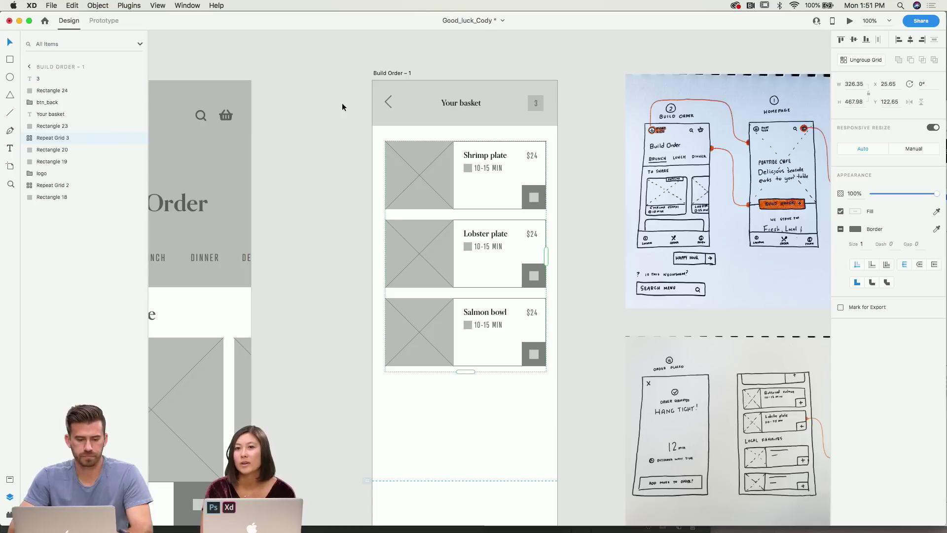
pyautogui.click(306, 78)
pyautogui.press('super+minus')
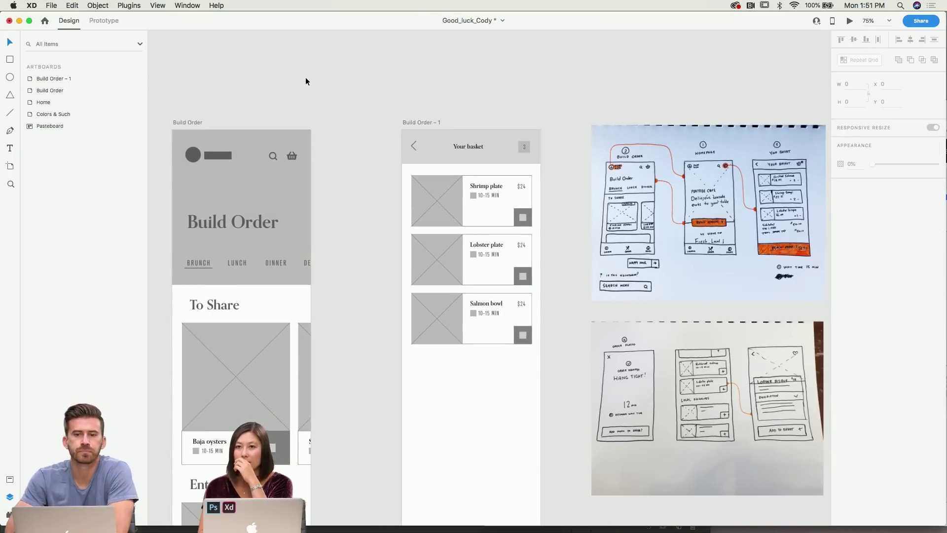
pyautogui.press('super+minus')
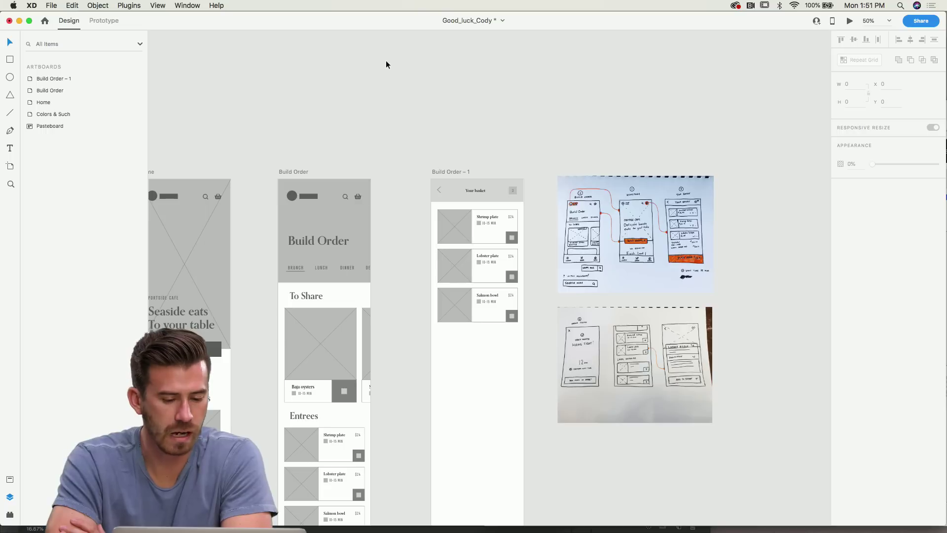
# Examine the Home, Build Order and basket wireframes together with the swatches and type samples on the Colors & Such artboard.
pyautogui.scroll(-3, 386, 64)
pyautogui.hscroll(-2, 386, 64)
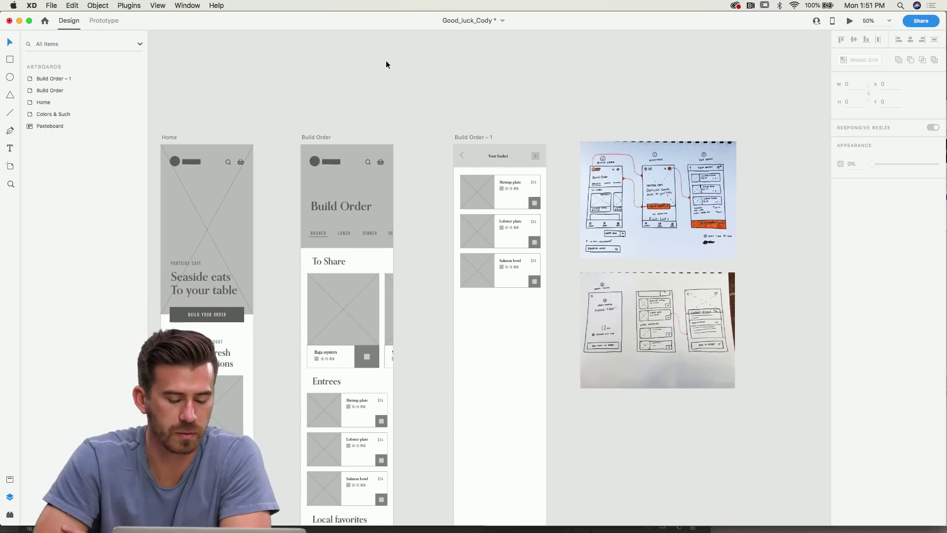
pyautogui.scroll(-1, 385, 64)
pyautogui.hscroll(-1, 386, 64)
pyautogui.scroll(-2, 386, 64)
pyautogui.hscroll(-6, 386, 64)
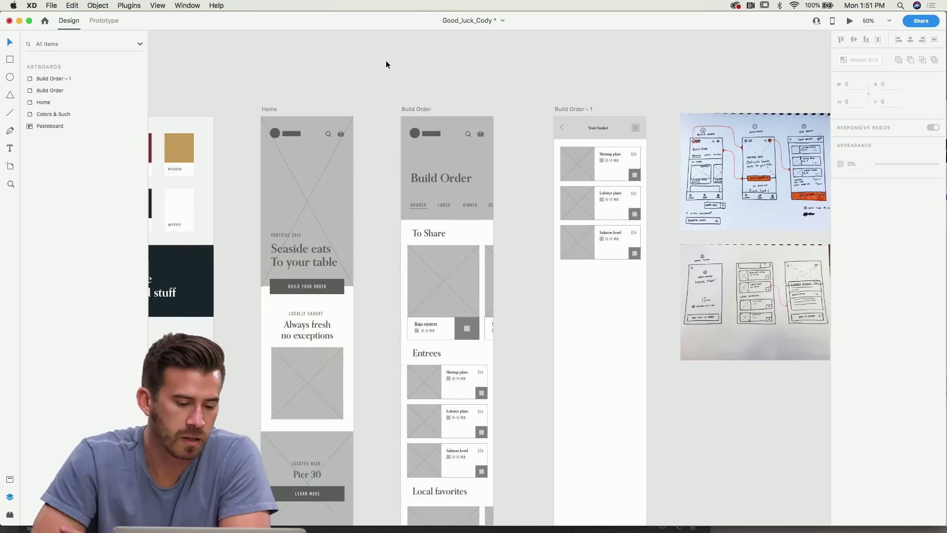
pyautogui.hscroll(-3, 348, 85)
pyautogui.scroll(-1, 348, 85)
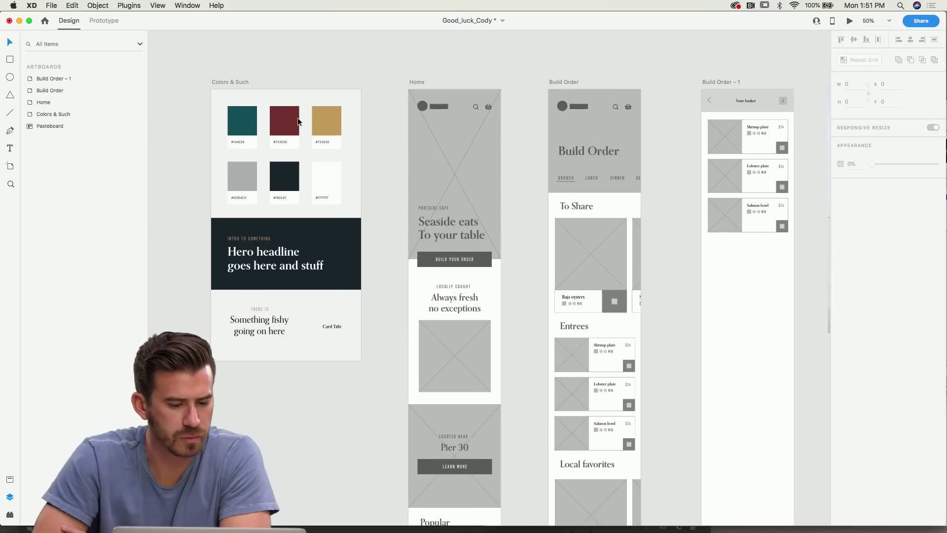
pyautogui.scroll(1, 297, 119)
pyautogui.hscroll(-1, 297, 118)
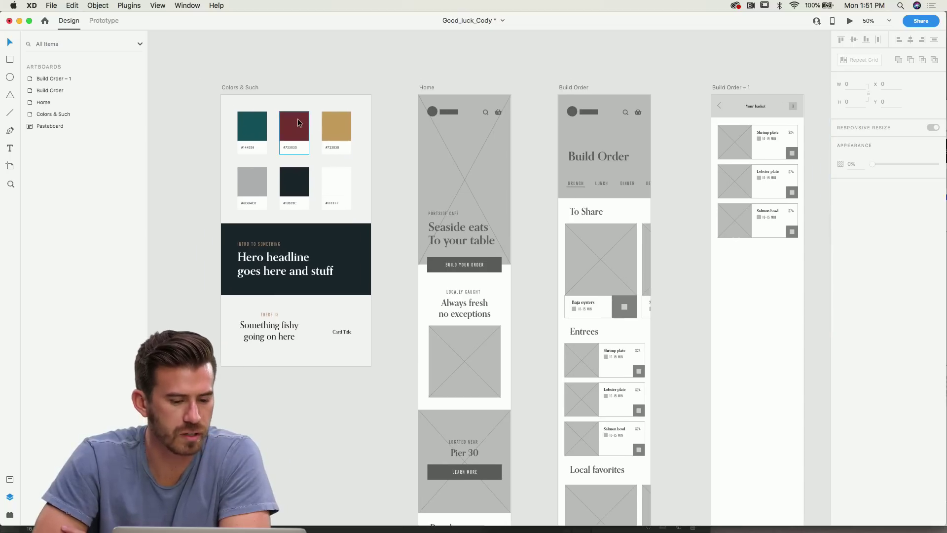
pyautogui.click(332, 126)
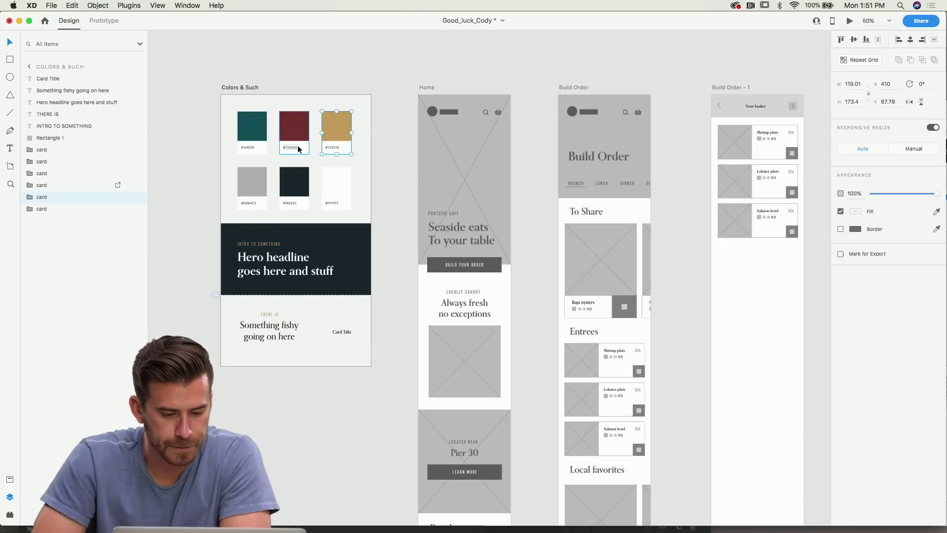
# Move the Build Order artboard away from Home, to X 1334, Y 0.
pyautogui.hscroll(2, 298, 146)
pyautogui.moveTo(547, 85); pyautogui.dragTo(558, 84)
pyautogui.scroll(-3, 573, 67)
pyautogui.hscroll(2, 573, 67)
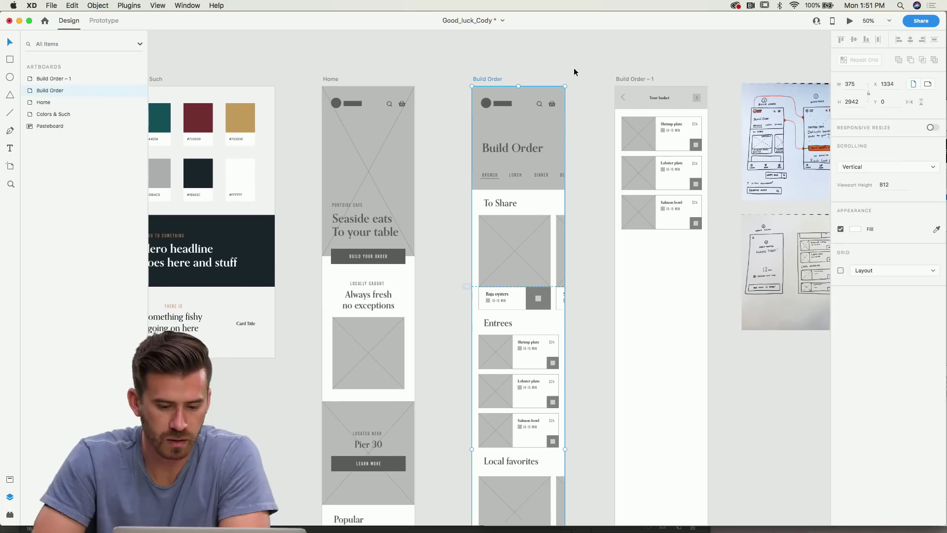
# Examine the lower sections and footers of the Home, Build Order and basket wireframes.
pyautogui.scroll(-6, 573, 72)
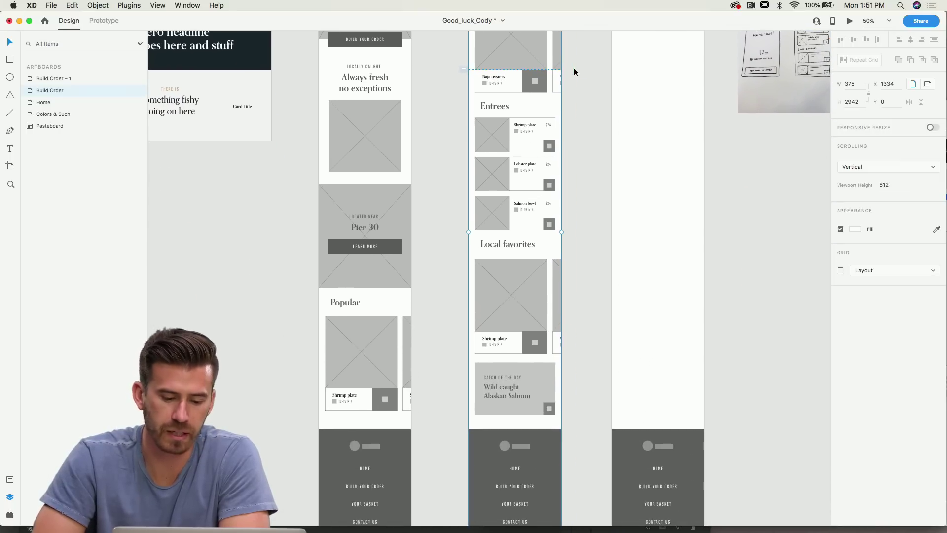
pyautogui.scroll(-3, 574, 72)
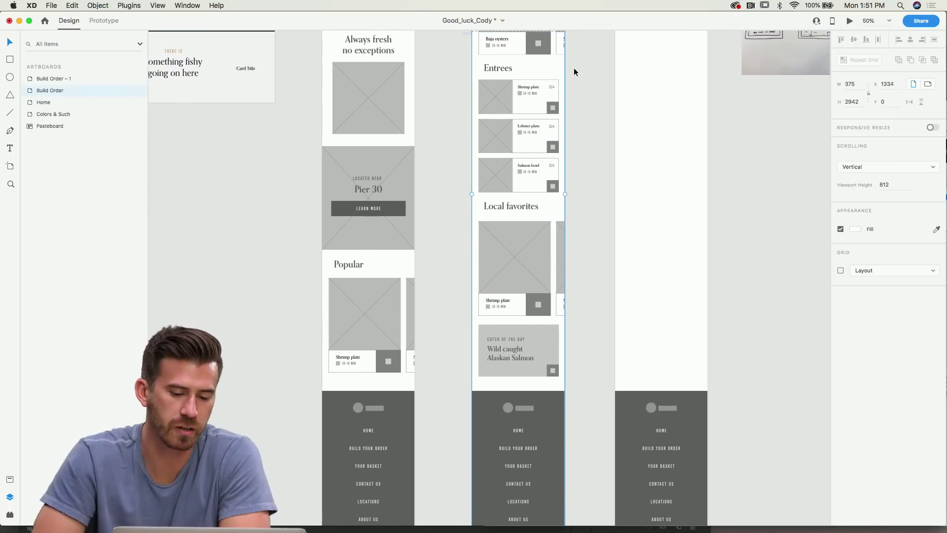
pyautogui.hscroll(2, 574, 72)
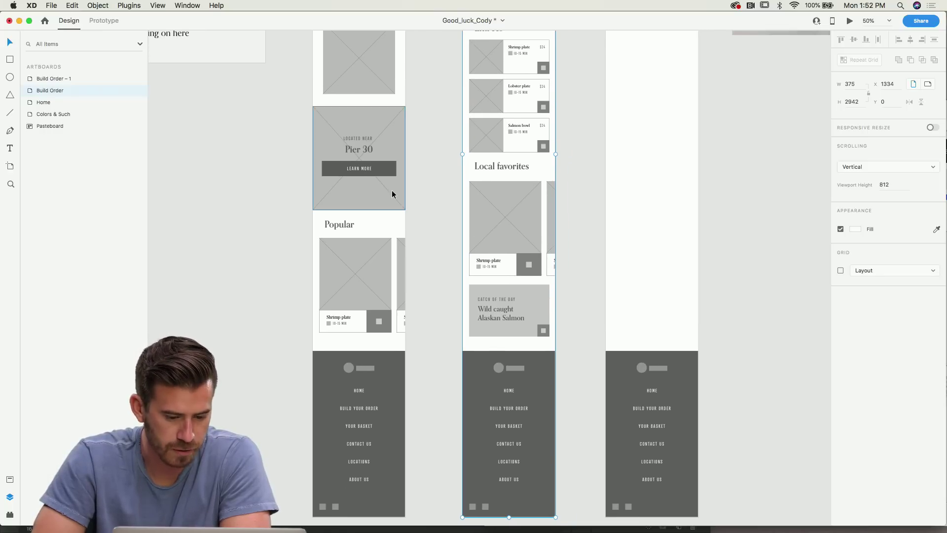
pyautogui.scroll(1, 392, 191)
pyautogui.click(366, 275)
pyautogui.scroll(4, 354, 208)
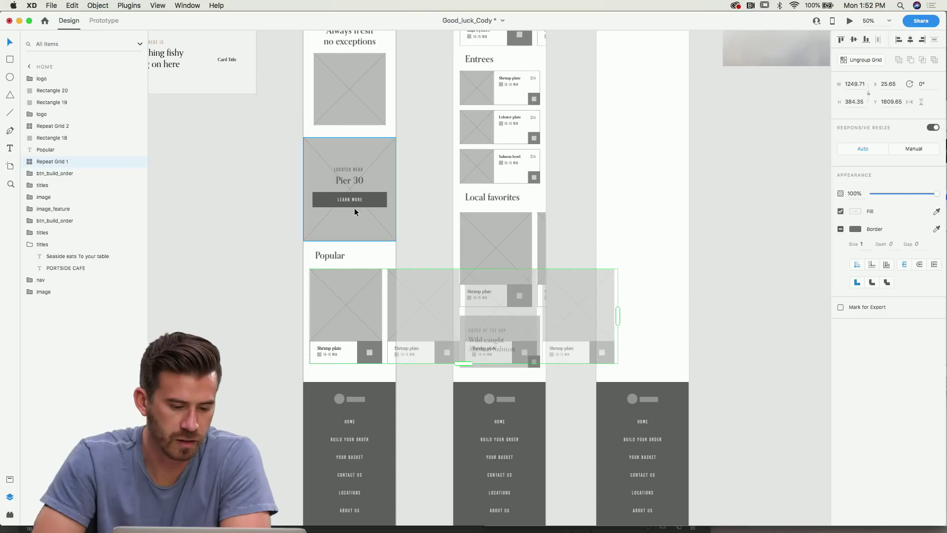
pyautogui.scroll(6, 346, 247)
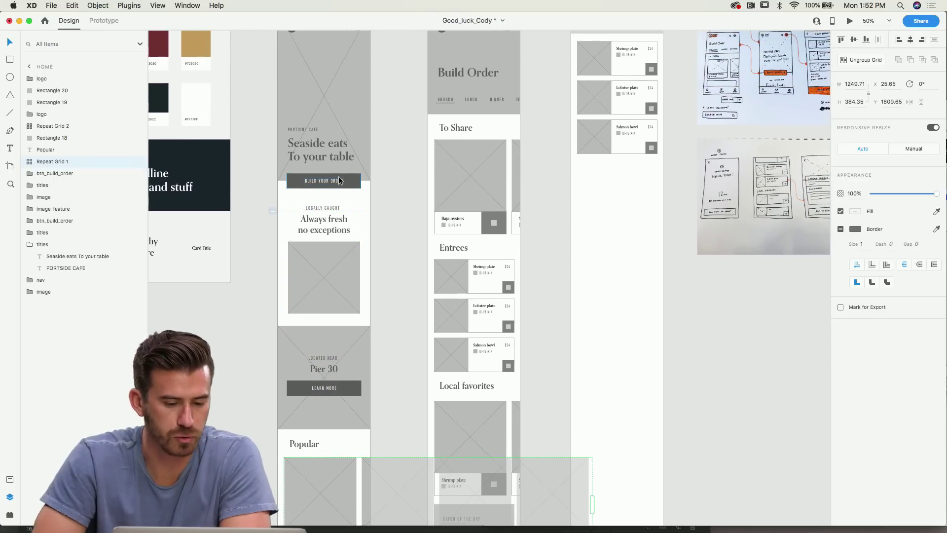
pyautogui.scroll(4, 338, 178)
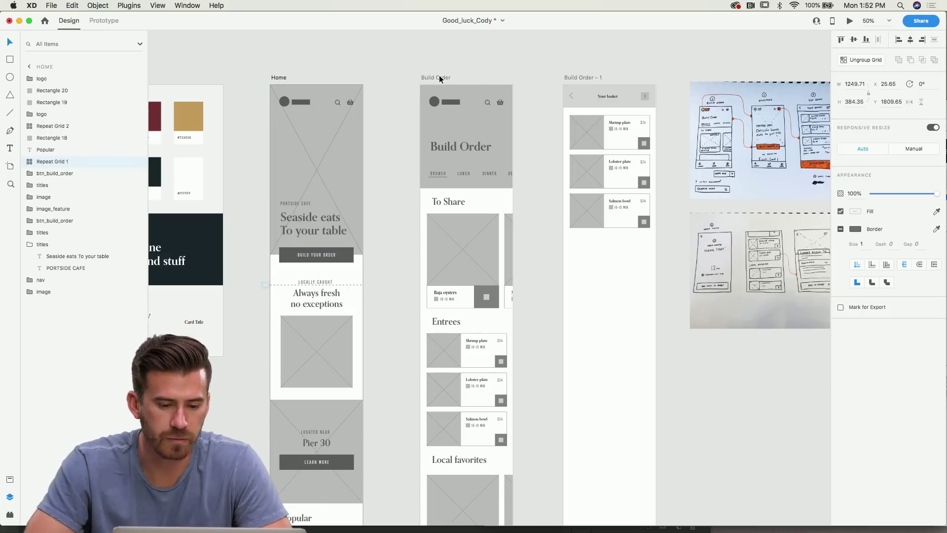
# Move the Build Order artboard to X 1353 to even out the gaps between its neighbouring artboards.
pyautogui.moveTo(439, 75); pyautogui.dragTo(444, 75)
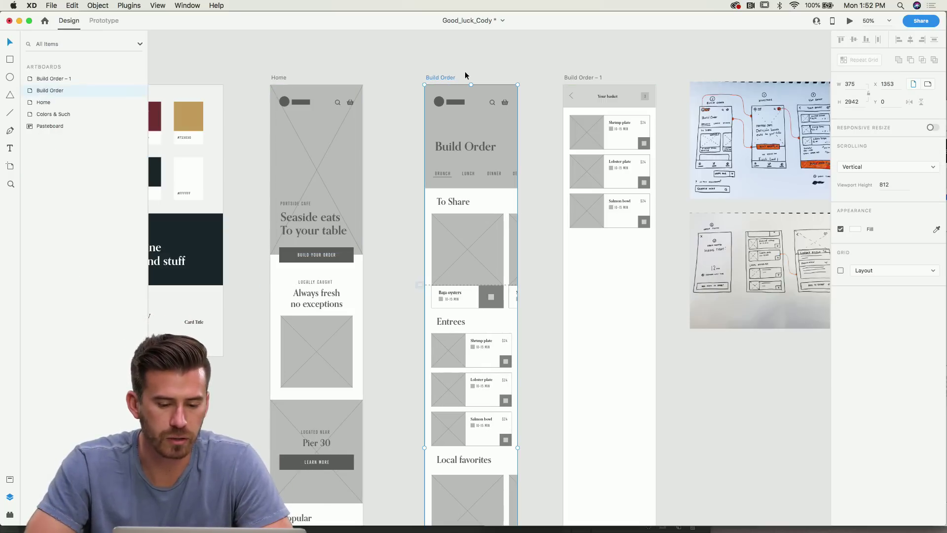
pyautogui.click(578, 76)
pyautogui.hscroll(4, 591, 148)
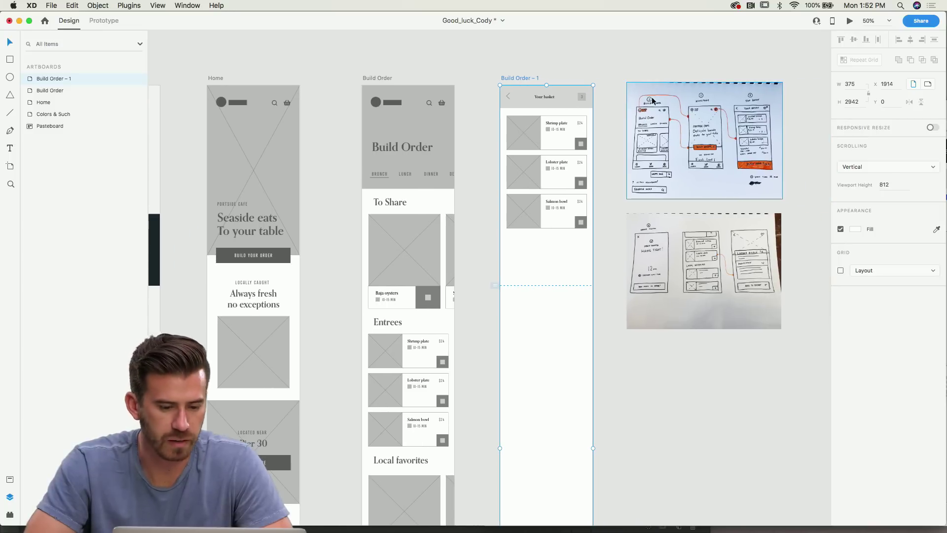
# Examine the Your Basket sketch, including its item quantities, order totals and Place Order button, and compare it with the basket wireframe.
pyautogui.click(687, 149)
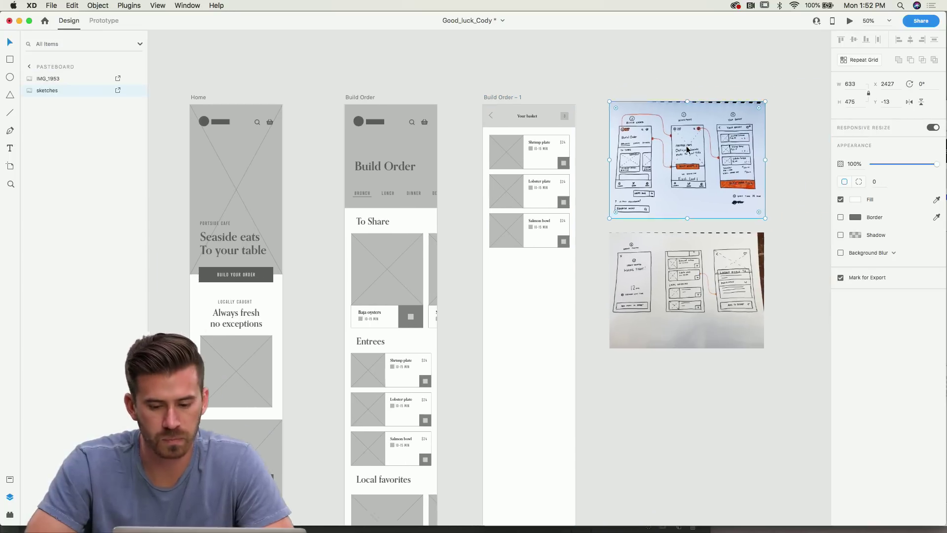
pyautogui.scroll(4, 687, 149)
pyautogui.scroll(10, 686, 147)
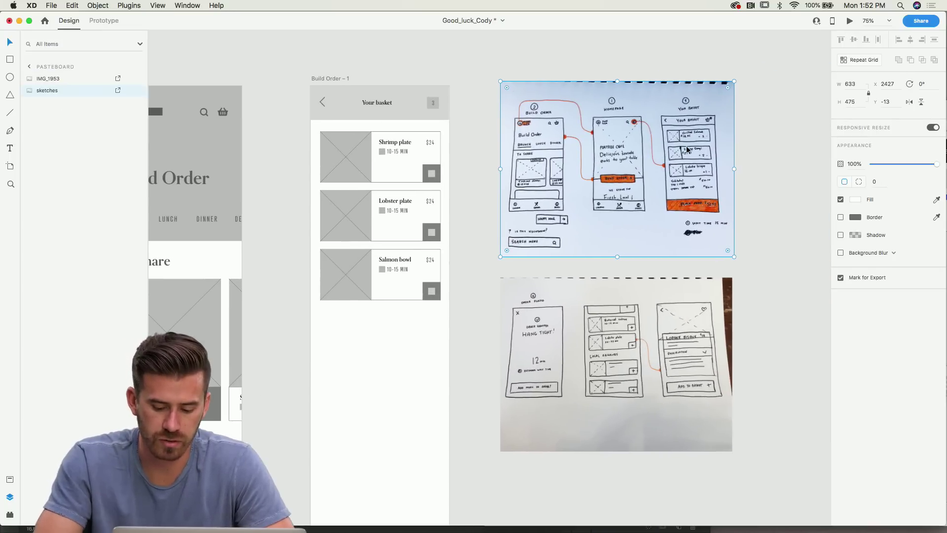
pyautogui.scroll(15, 686, 149)
pyautogui.hscroll(3, 687, 149)
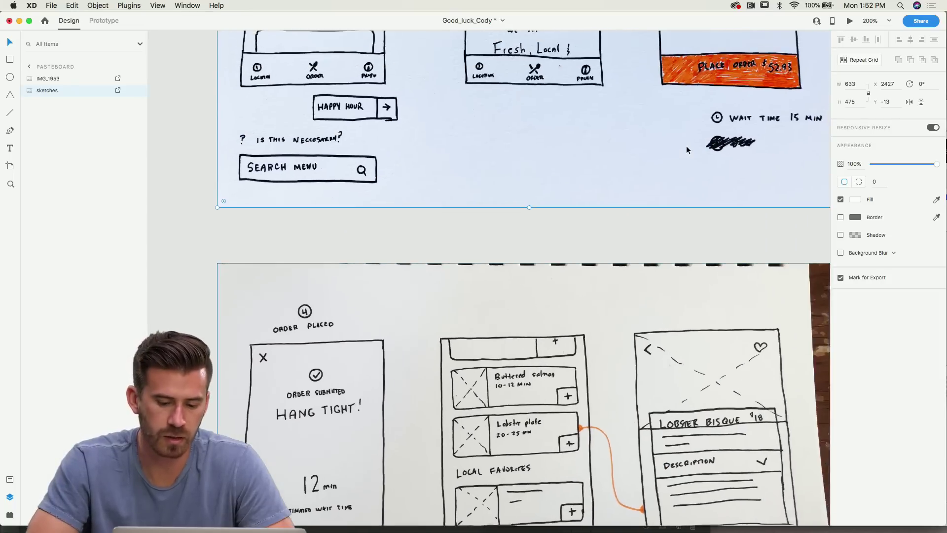
pyautogui.scroll(3, 687, 149)
pyautogui.hscroll(-2, 687, 150)
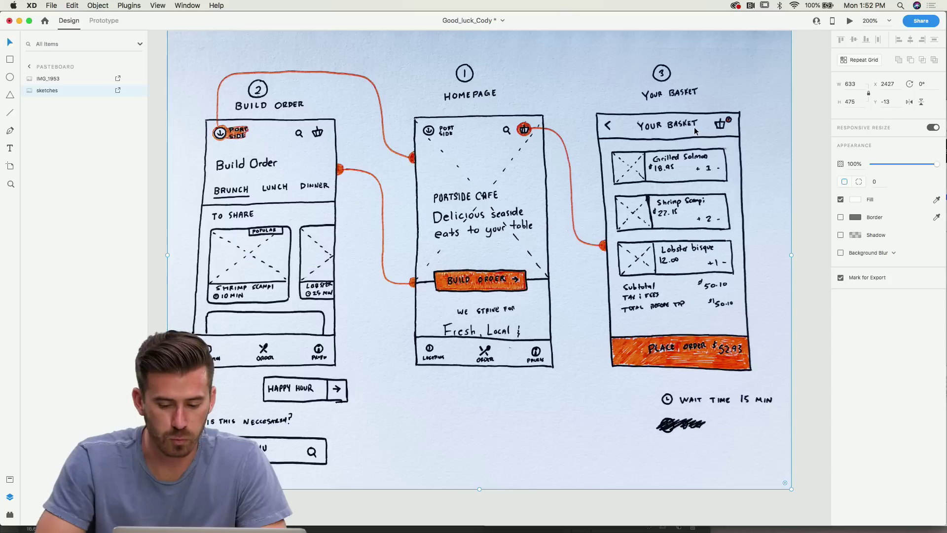
pyautogui.press('super+1')
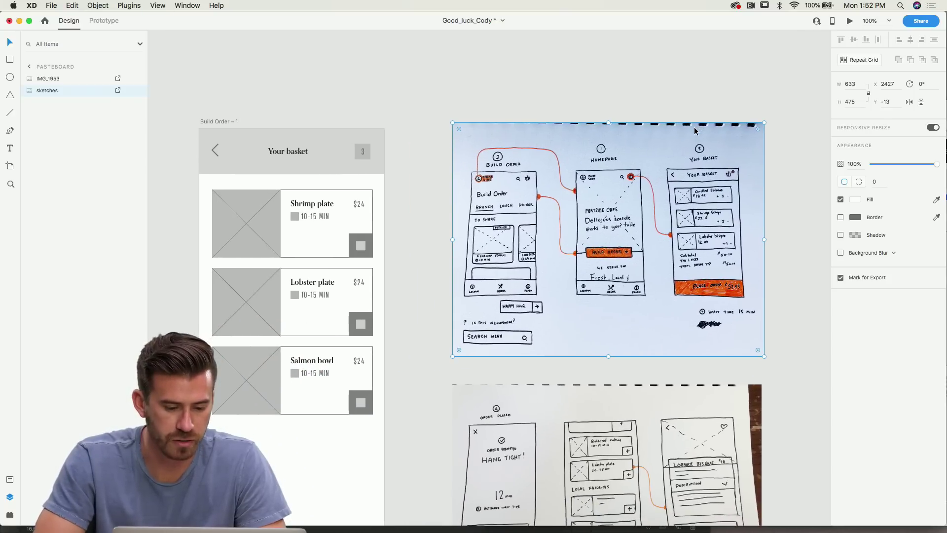
pyautogui.hscroll(-10, 694, 130)
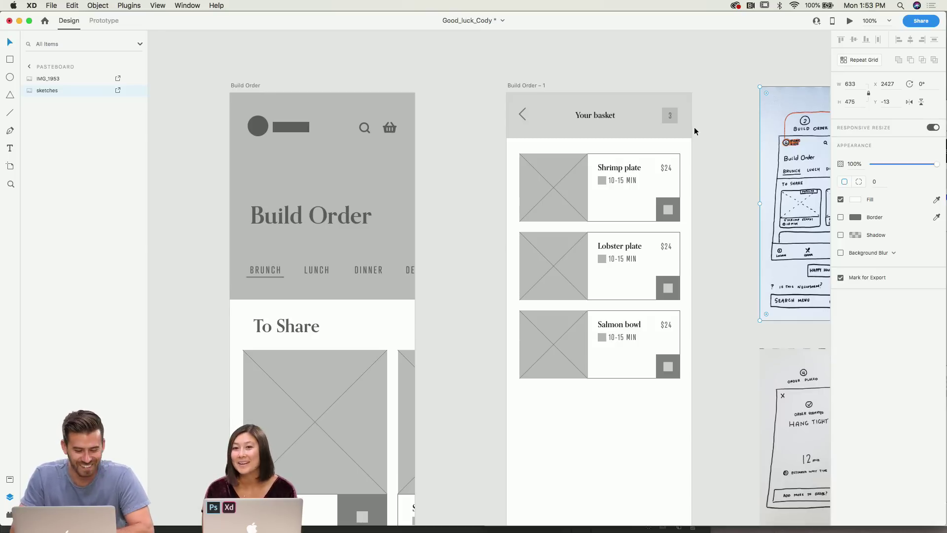
# Review all artboards side by side with the sketches in an overview of the whole canvas.
pyautogui.press('super+minus')
pyautogui.press('super+minus')
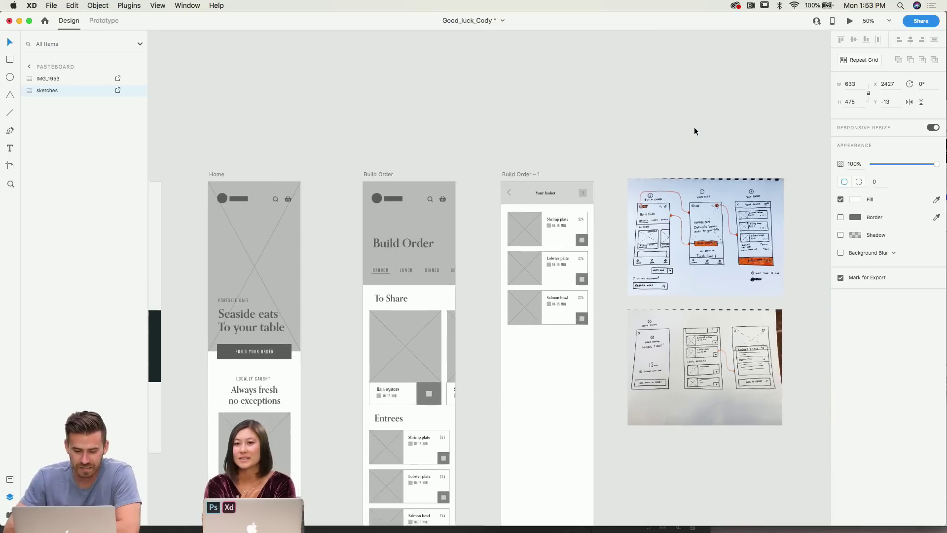
pyautogui.scroll(-3, 694, 126)
pyautogui.hscroll(-2, 694, 126)
pyautogui.click(696, 48)
pyautogui.hscroll(-4, 696, 49)
pyautogui.scroll(-1, 697, 49)
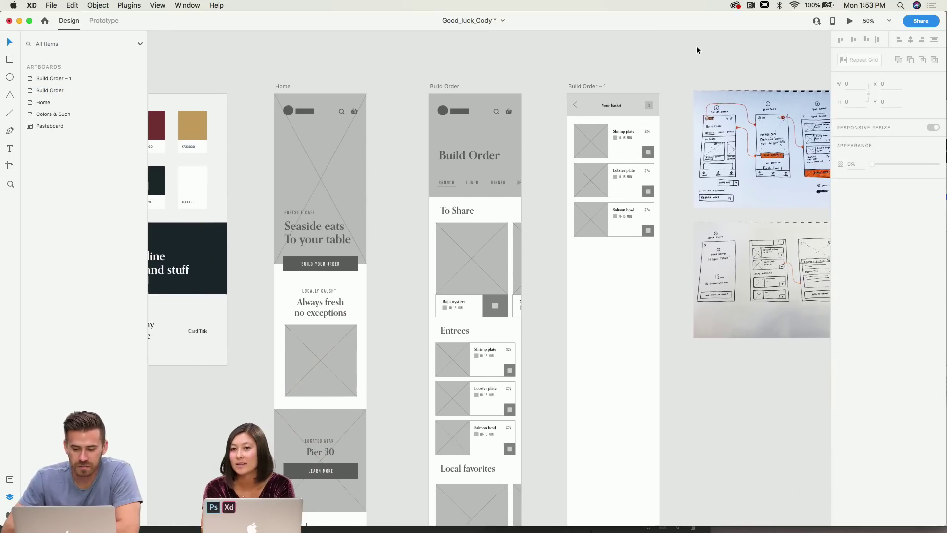
pyautogui.hscroll(-2, 696, 49)
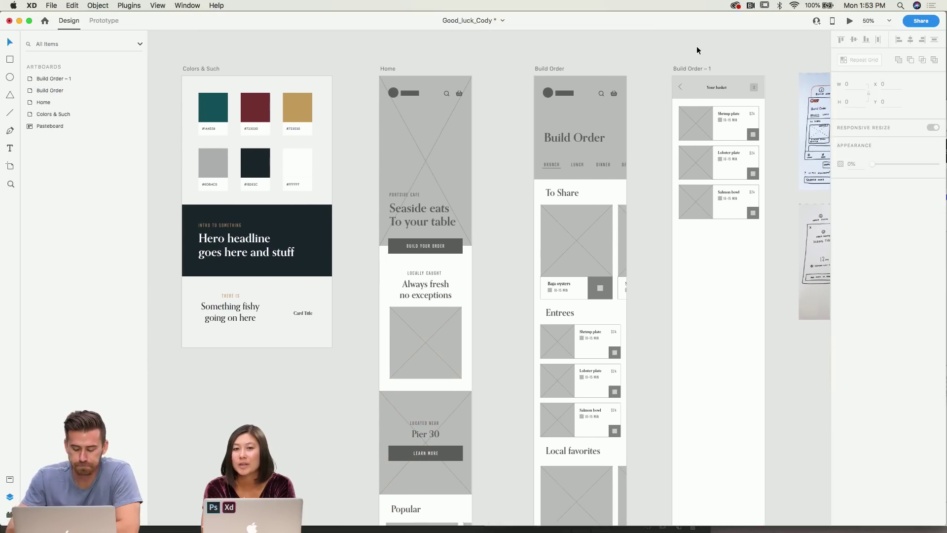
pyautogui.press('super+minus')
pyautogui.hscroll(3, 697, 49)
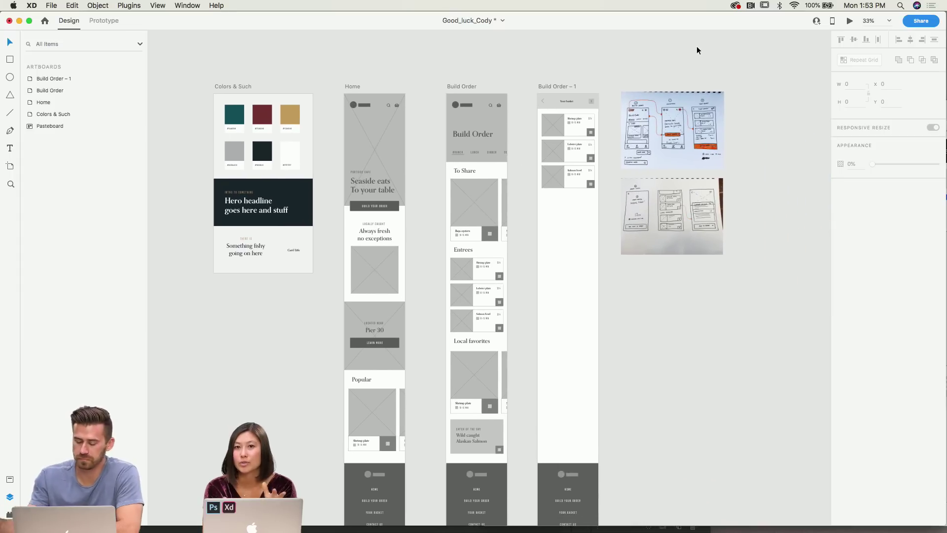